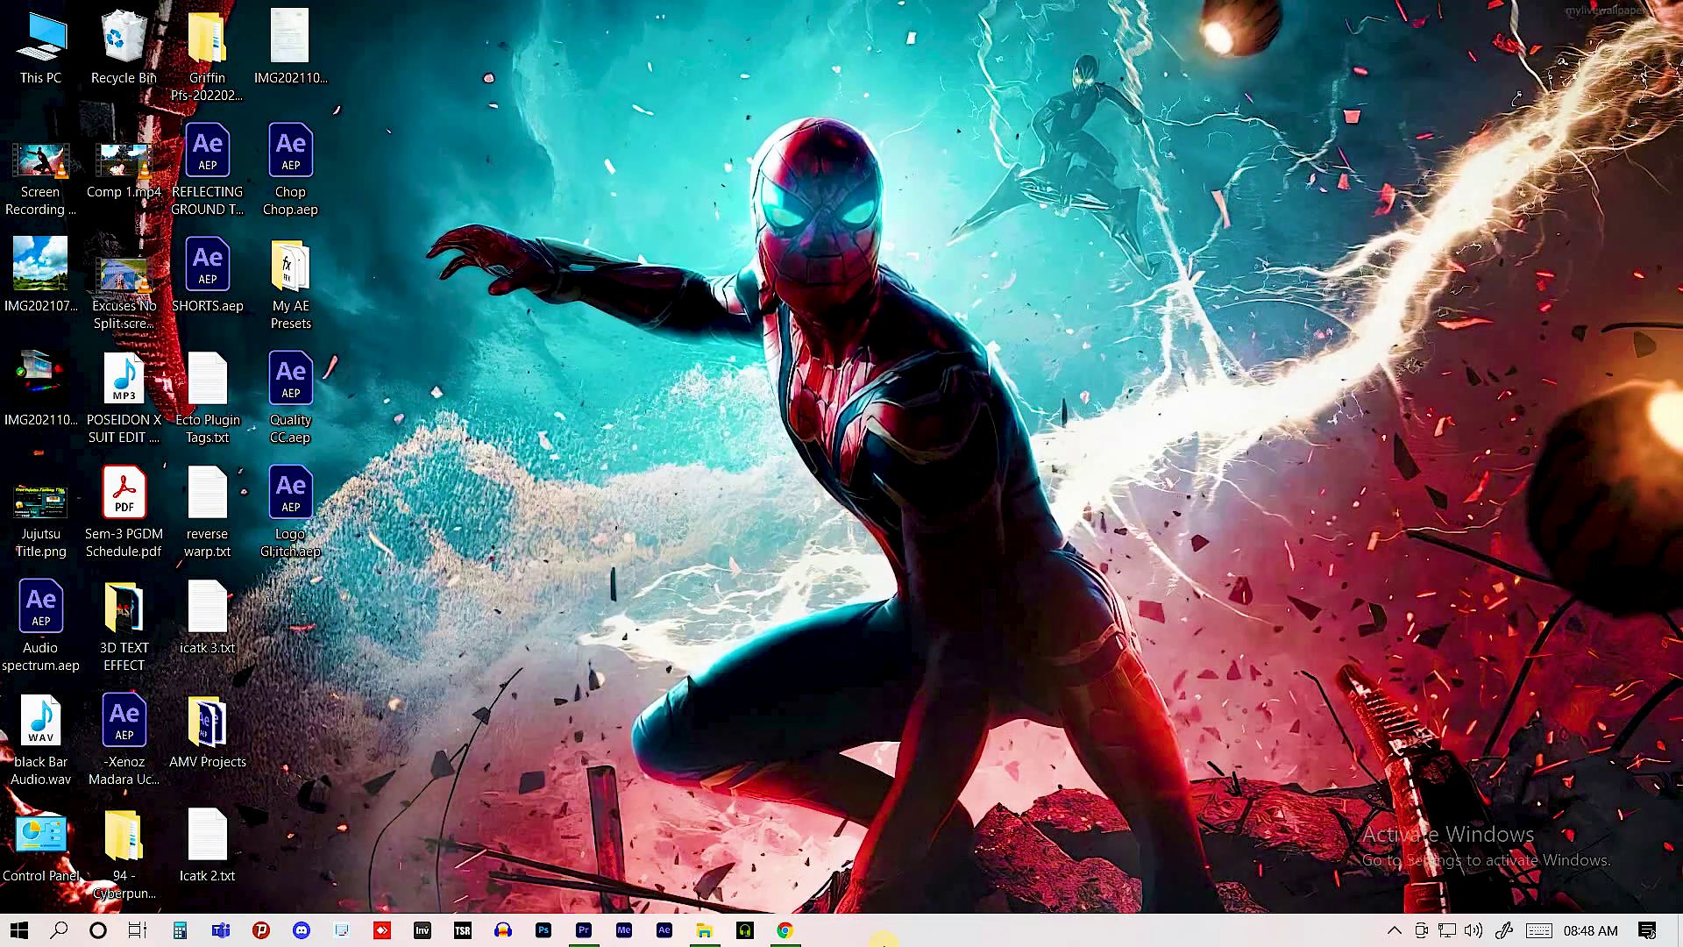
# - Play and scrub through the gameplay sequence to review the footage
pyautogui.click(584, 930)
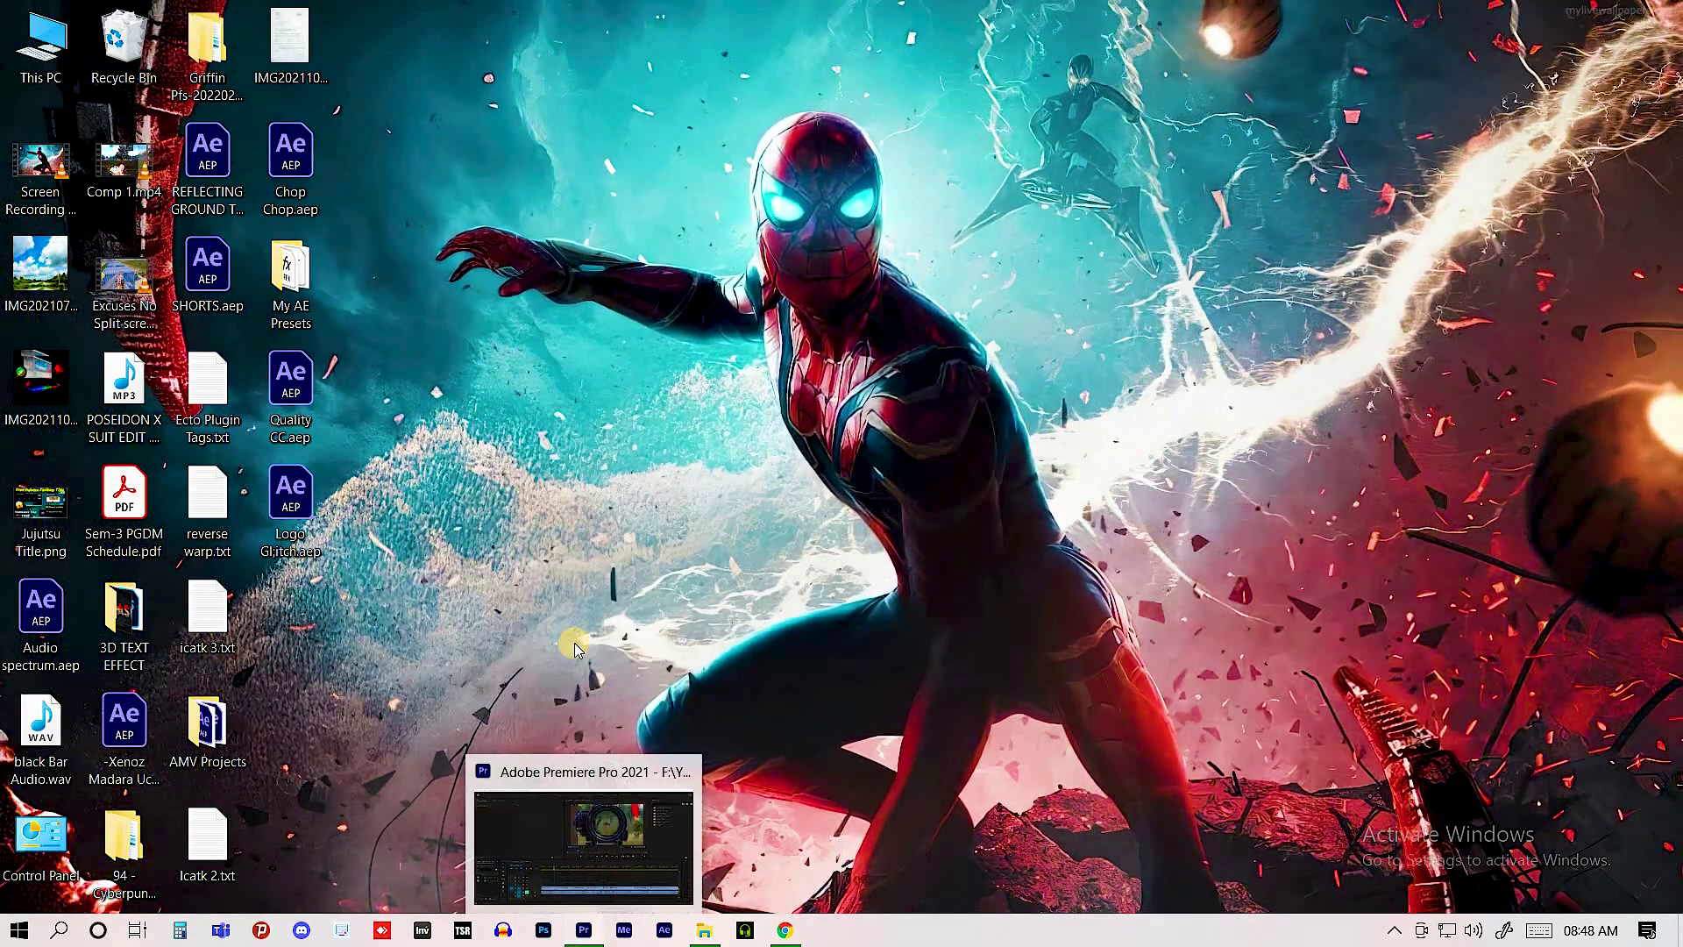
pyautogui.click(522, 651)
pyautogui.press('space')
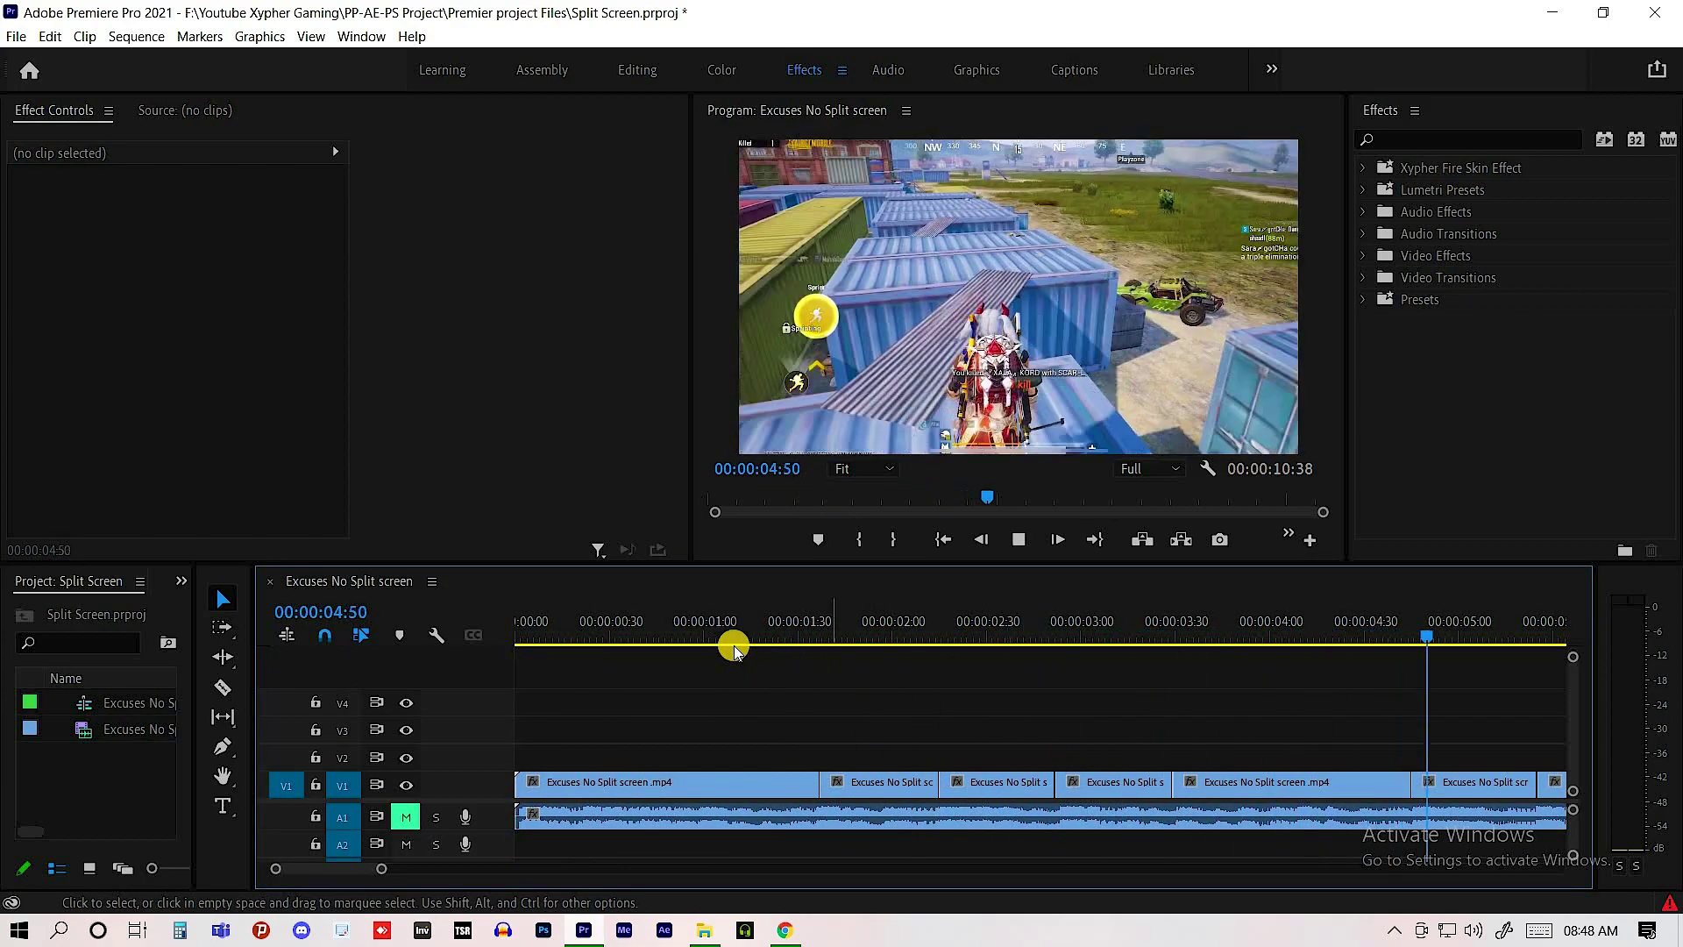
pyautogui.press('space')
pyautogui.click(632, 644)
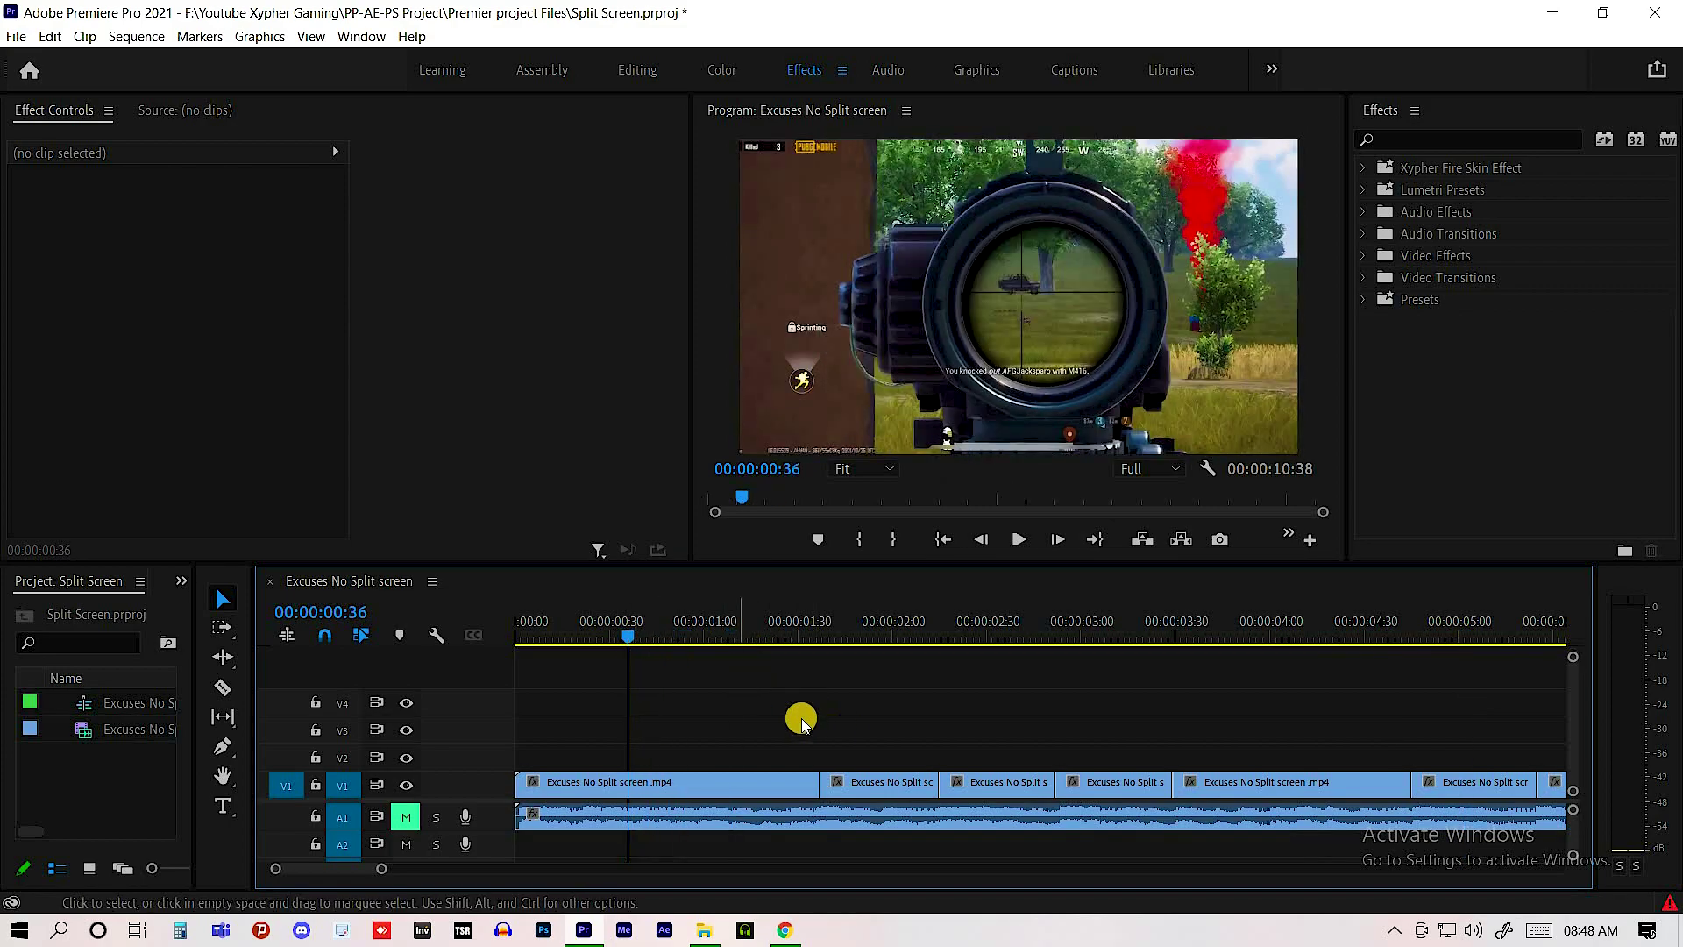
pyautogui.press('space')
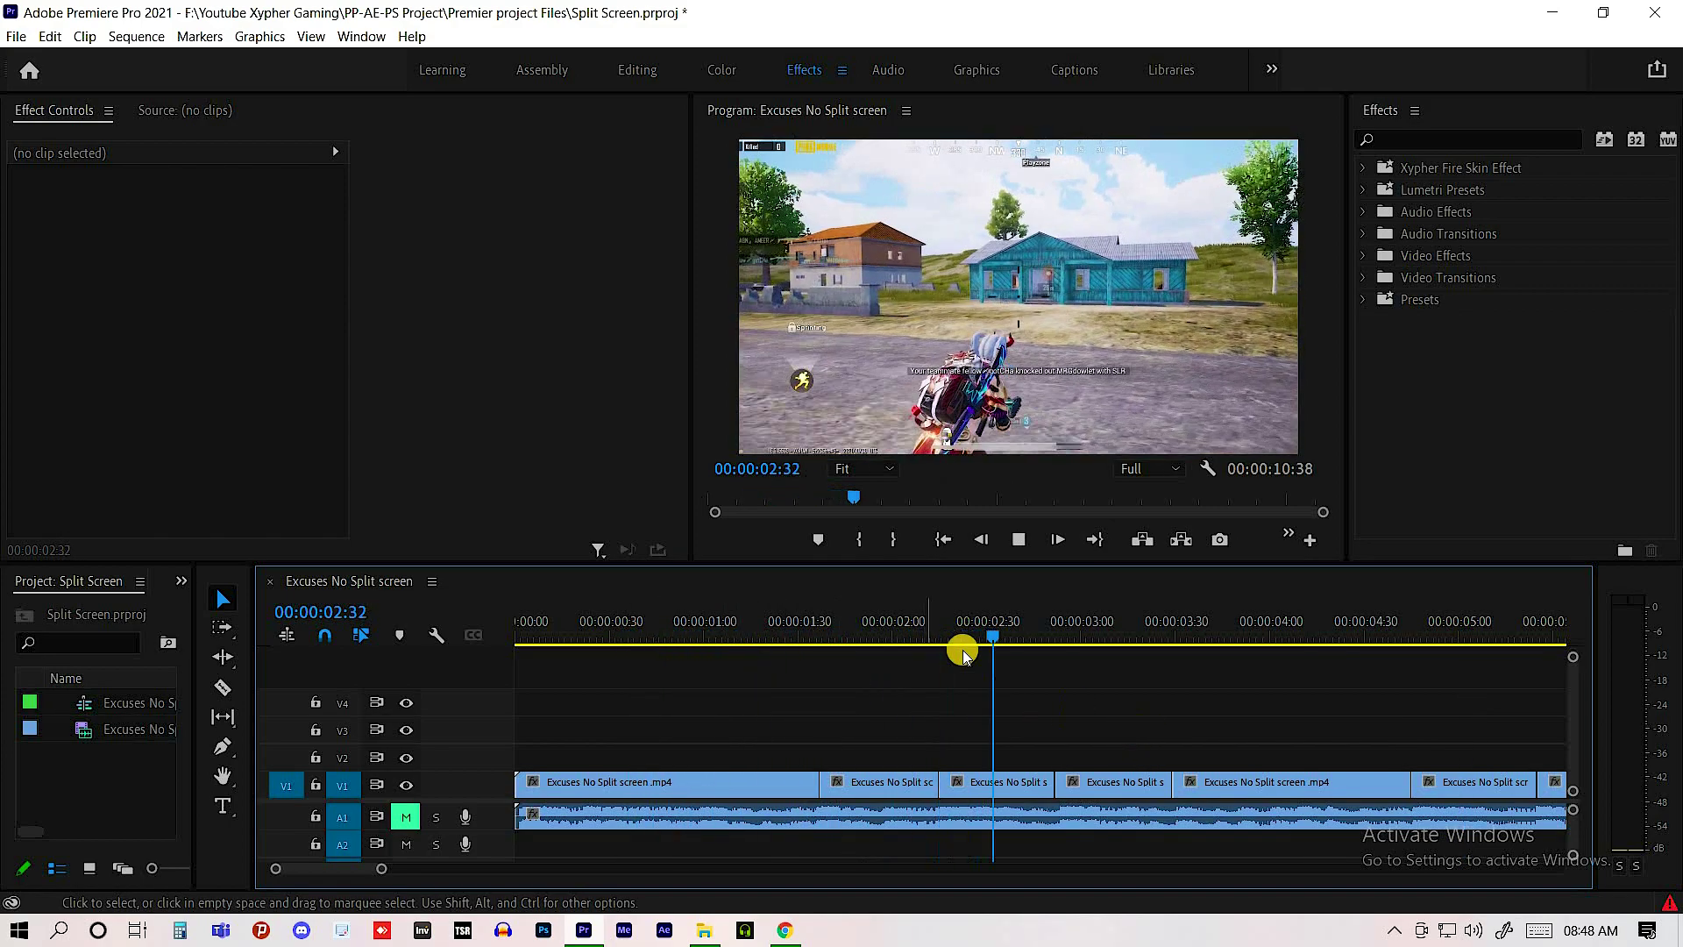
pyautogui.click(800, 631)
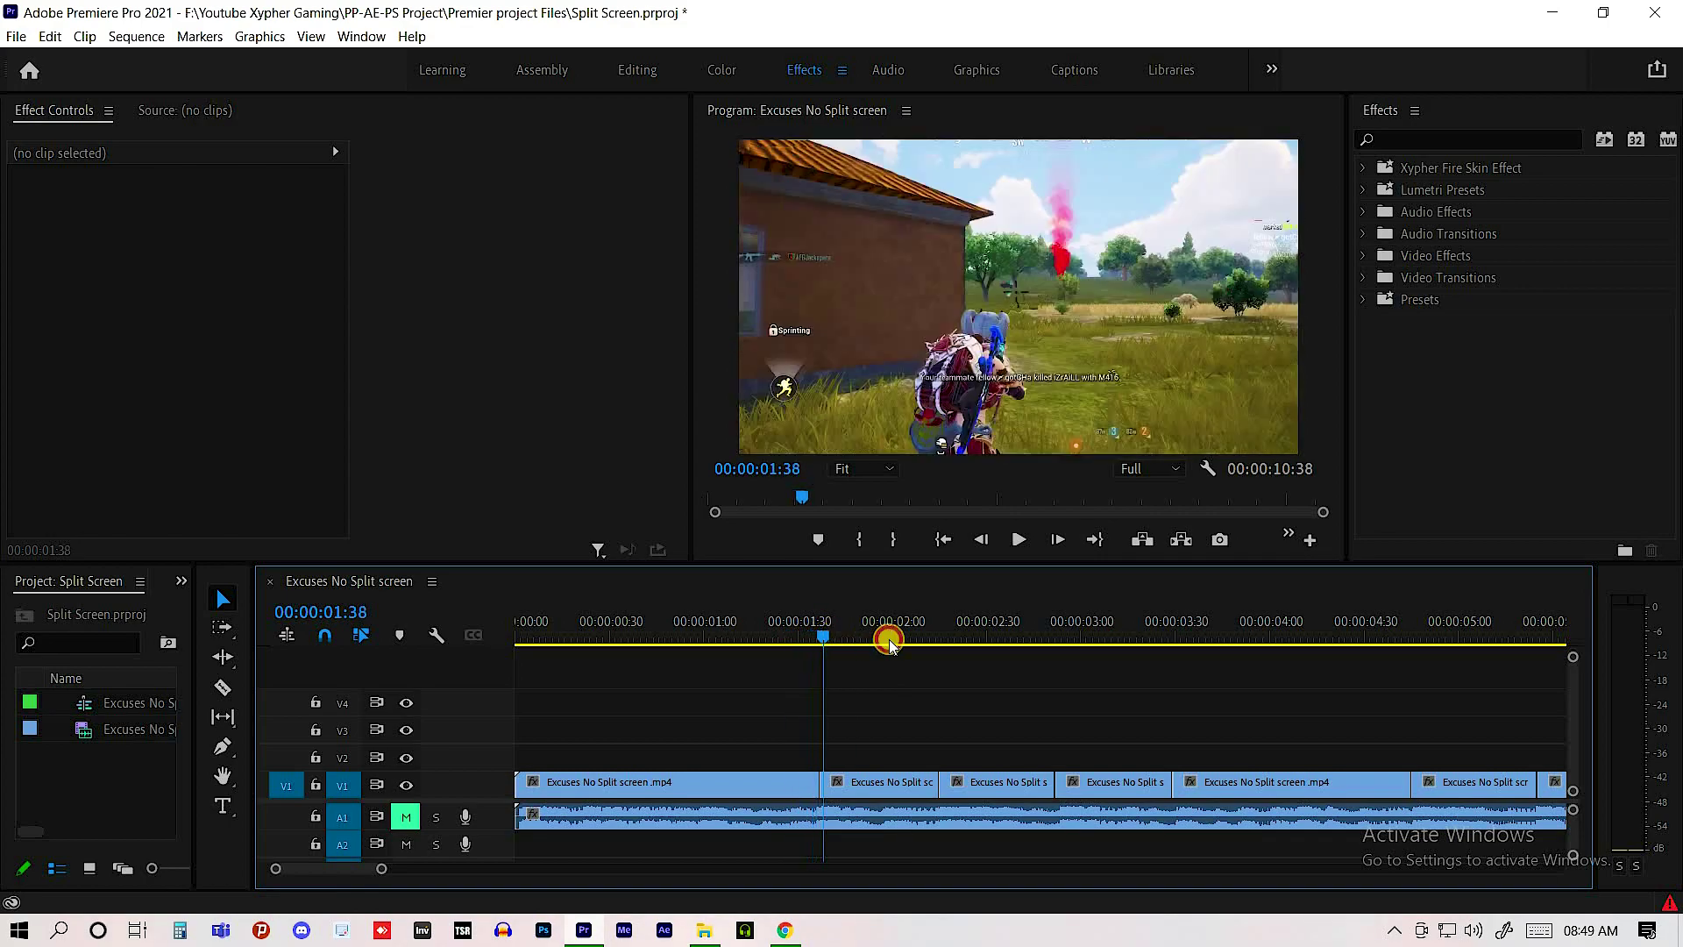
pyautogui.moveTo(930, 642); pyautogui.dragTo(1058, 656)
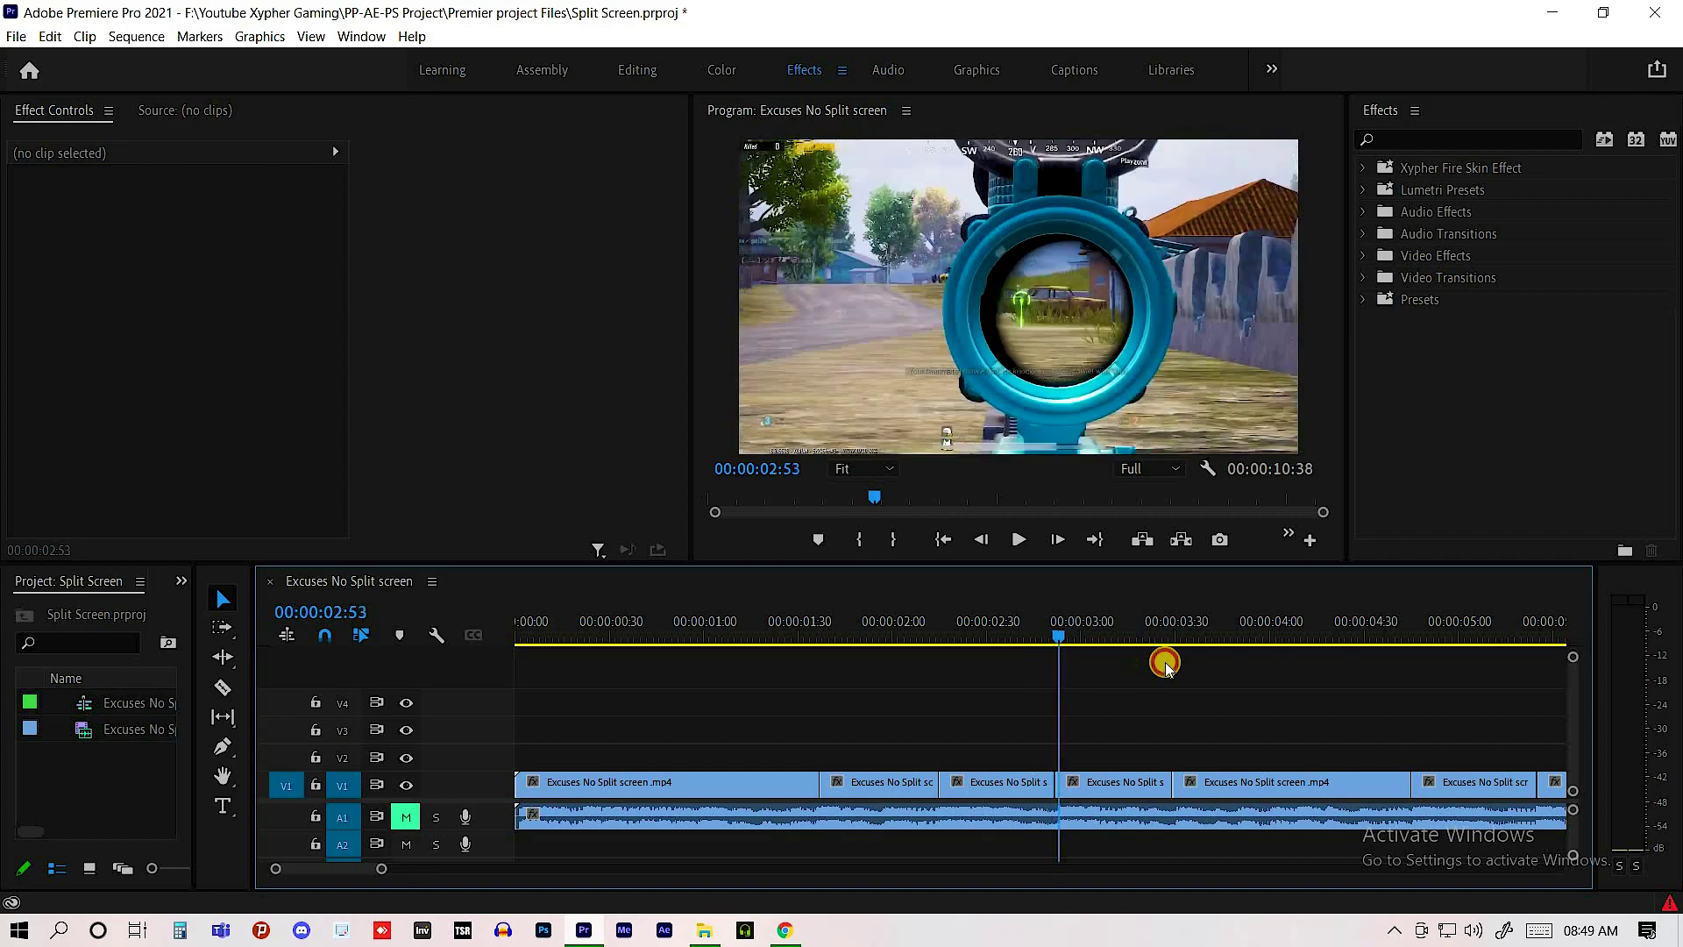
pyautogui.moveTo(1165, 666); pyautogui.dragTo(873, 706)
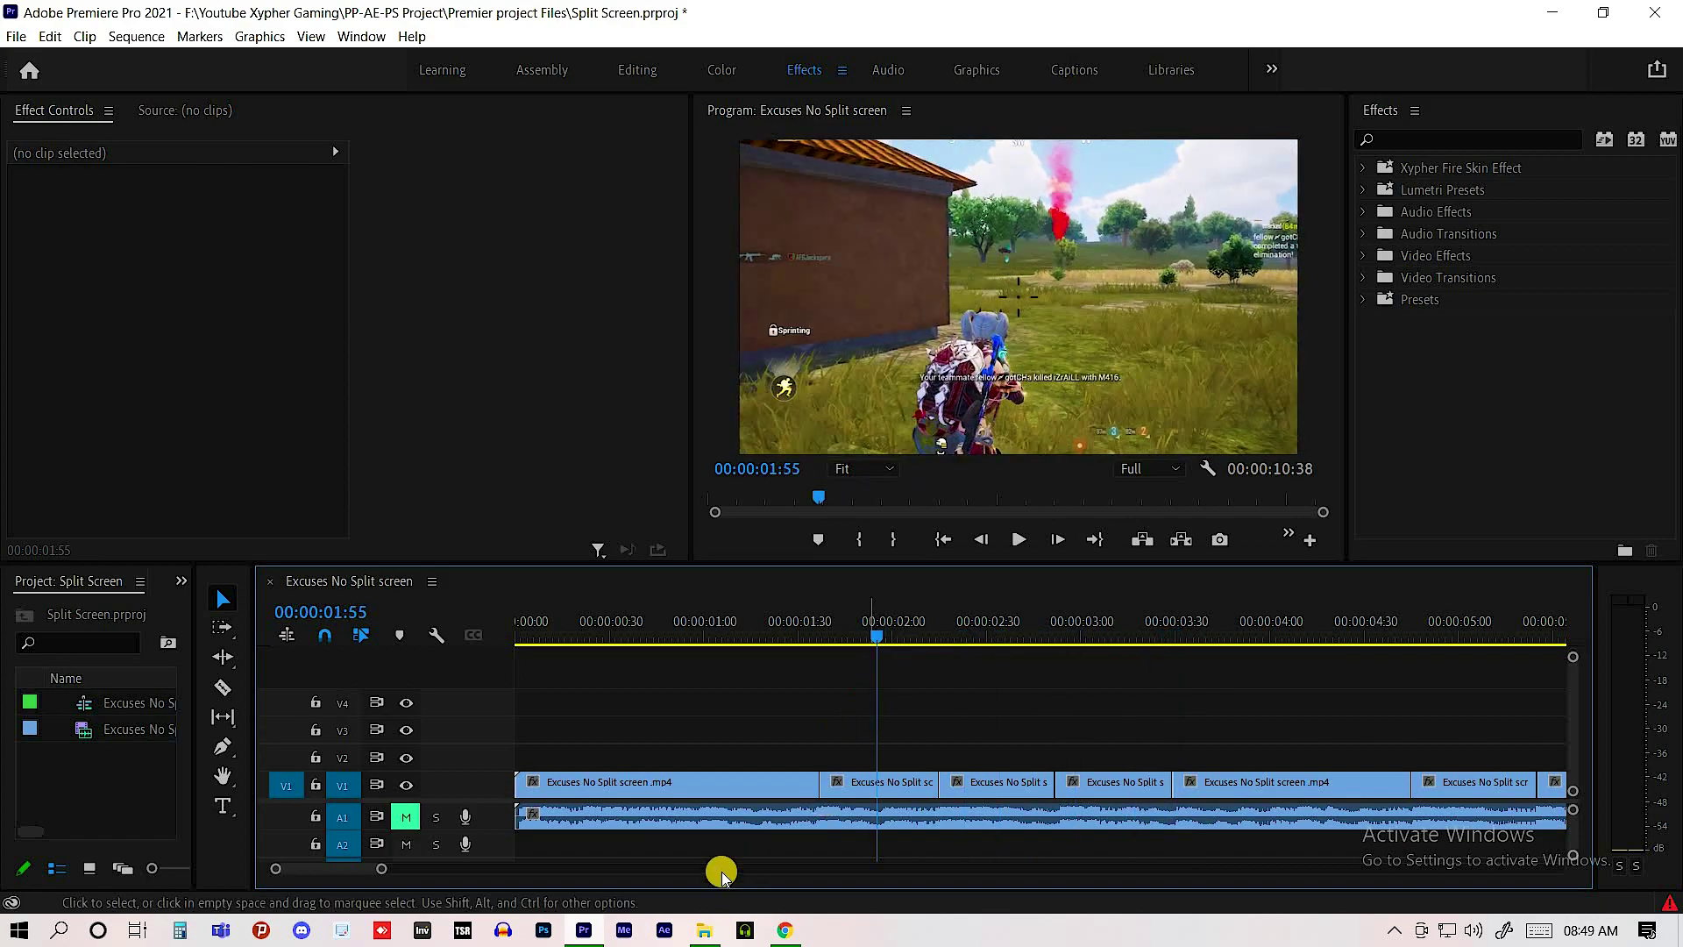
# - Zoom the timeline out, park the playhead at 00:00:01:37 and select the V1 clip
pyautogui.moveTo(387, 871); pyautogui.dragTo(394, 871)
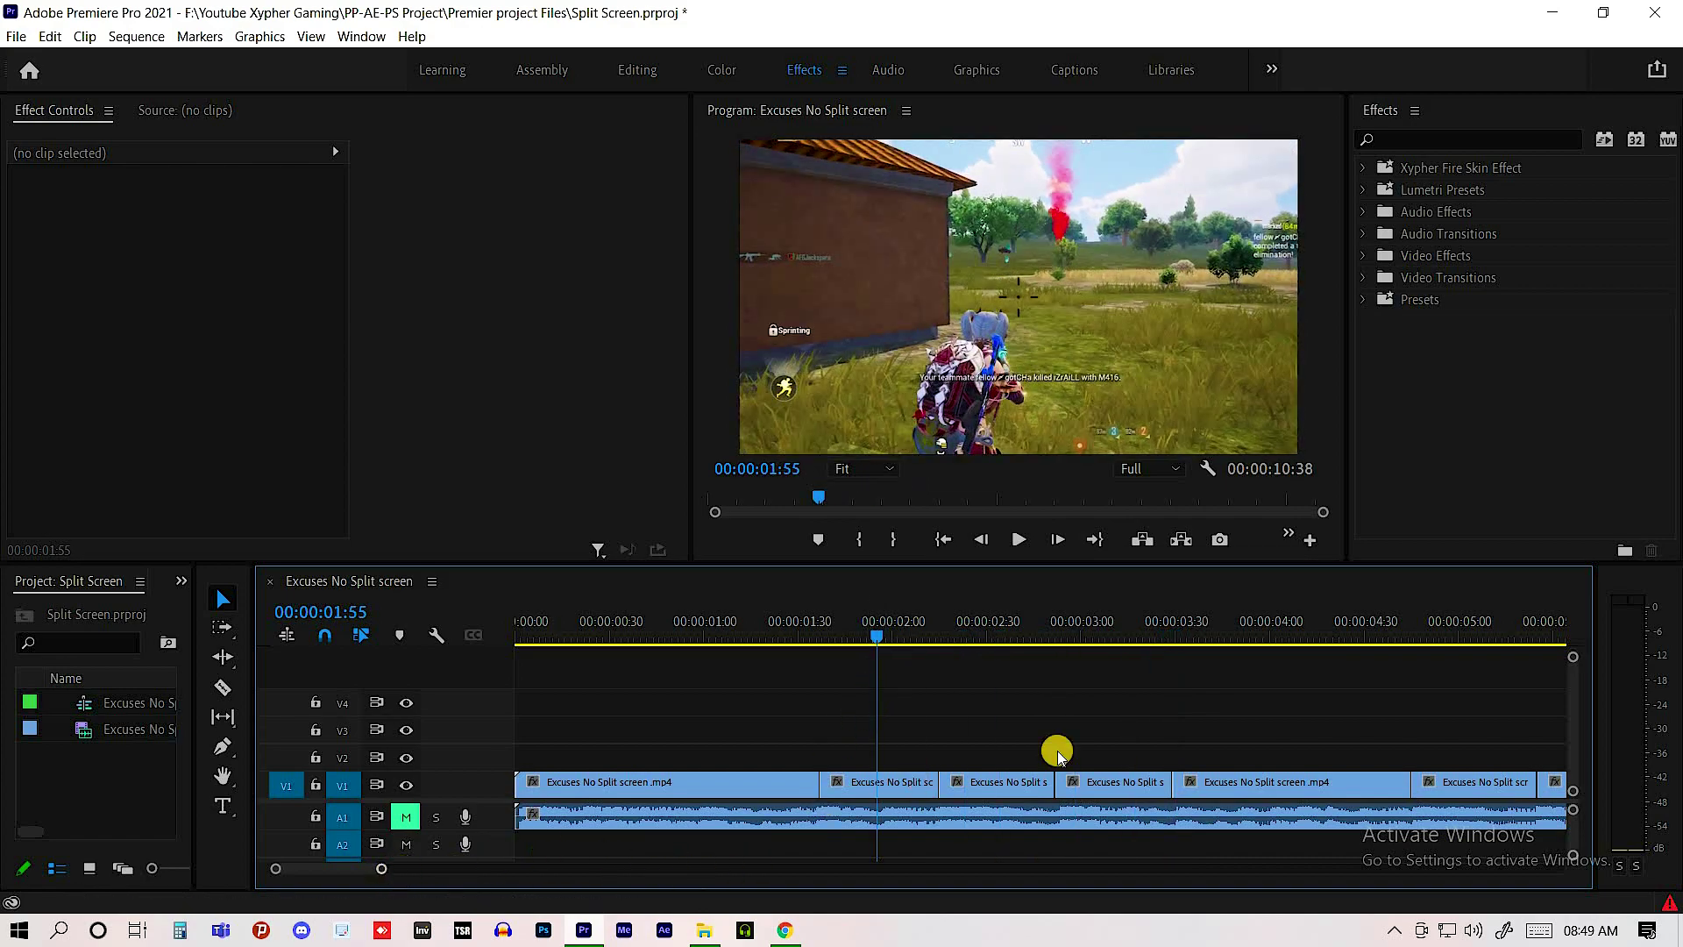
pyautogui.click(781, 630)
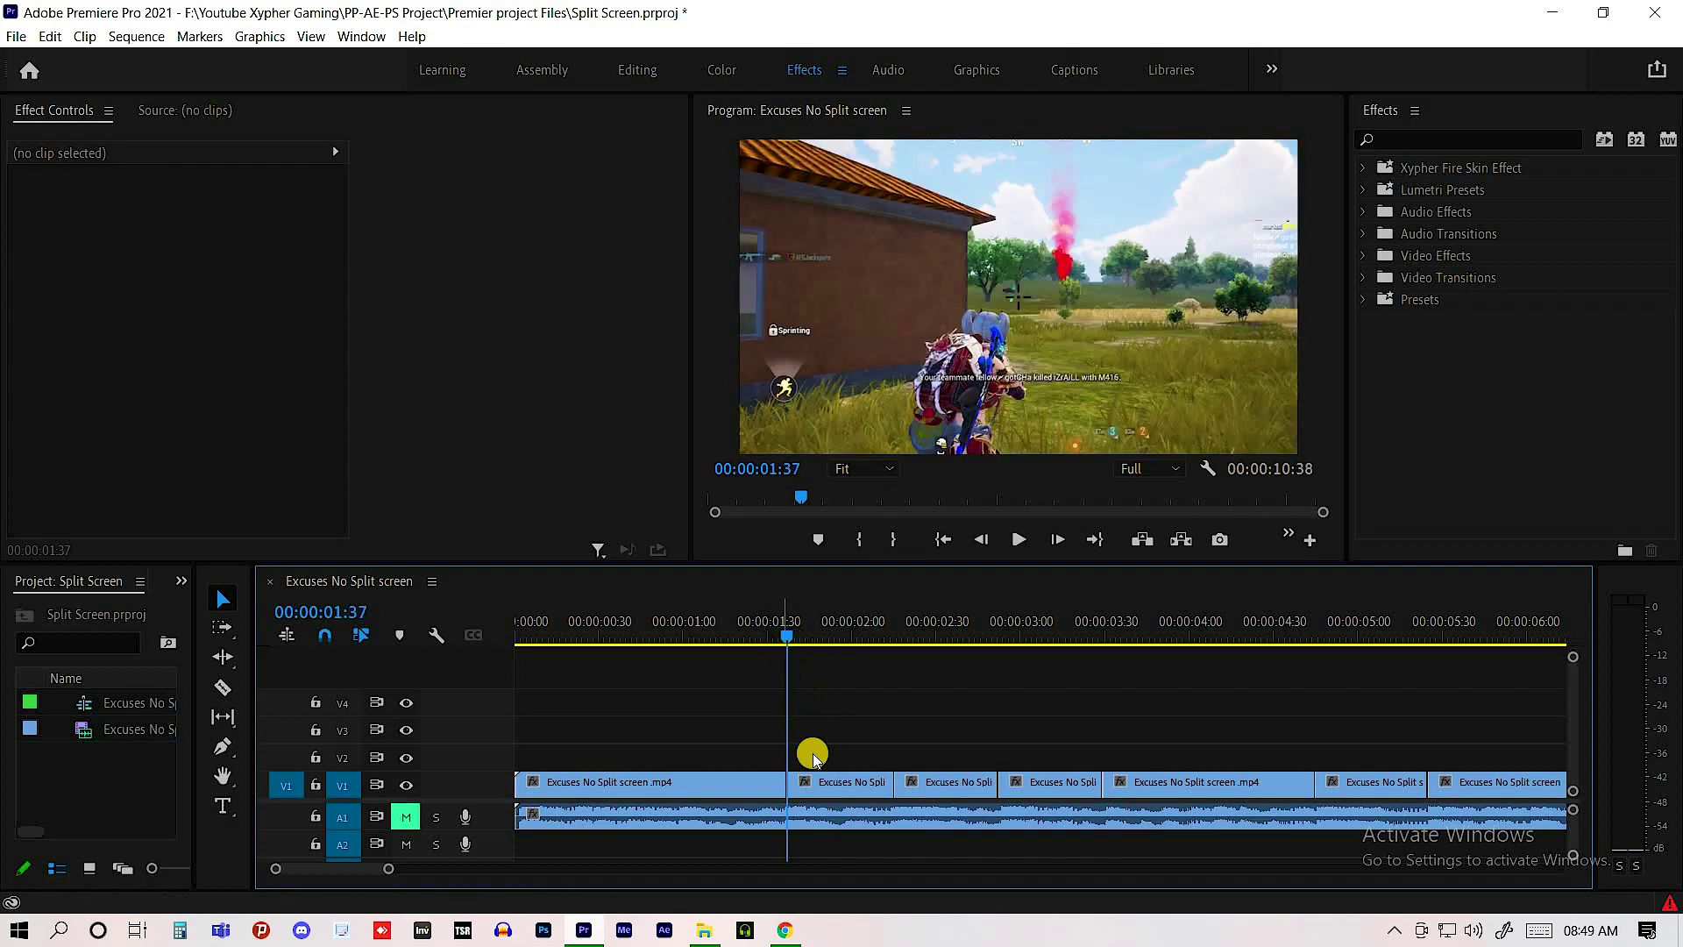
pyautogui.click(821, 789)
pyautogui.click(822, 784)
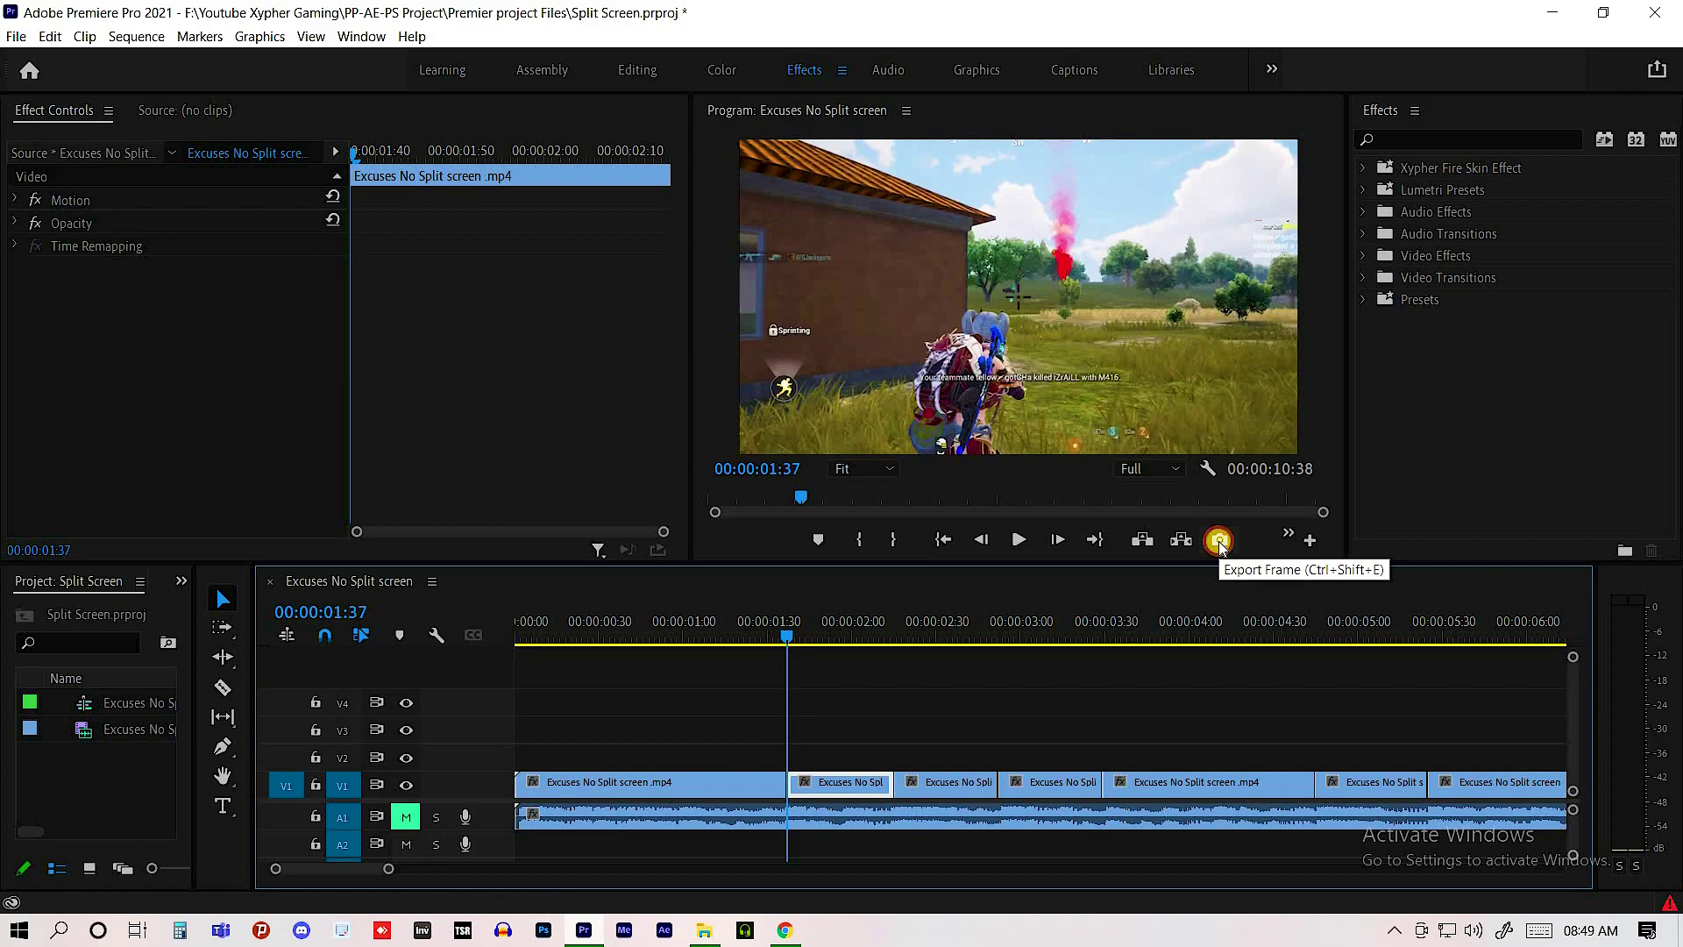
# - Export the 00:00:01:37 frame as a Desktop PNG and place it on V2 starting at 00:00:01:17
pyautogui.click(1220, 541)
pyautogui.click(887, 546)
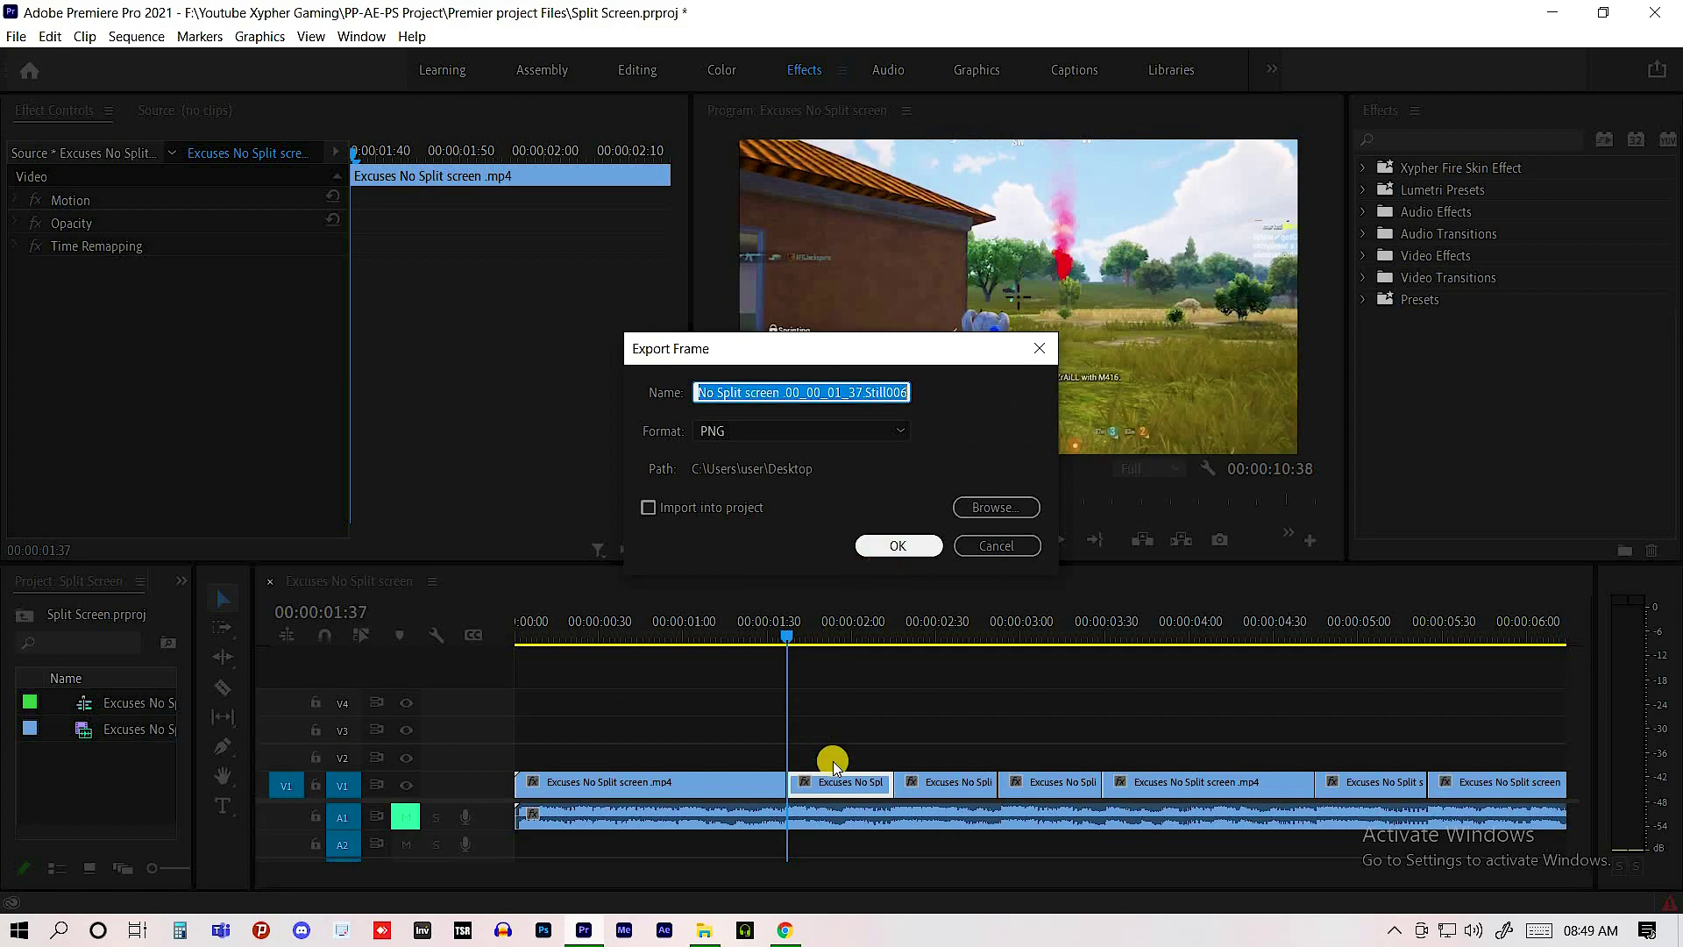
pyautogui.click(701, 931)
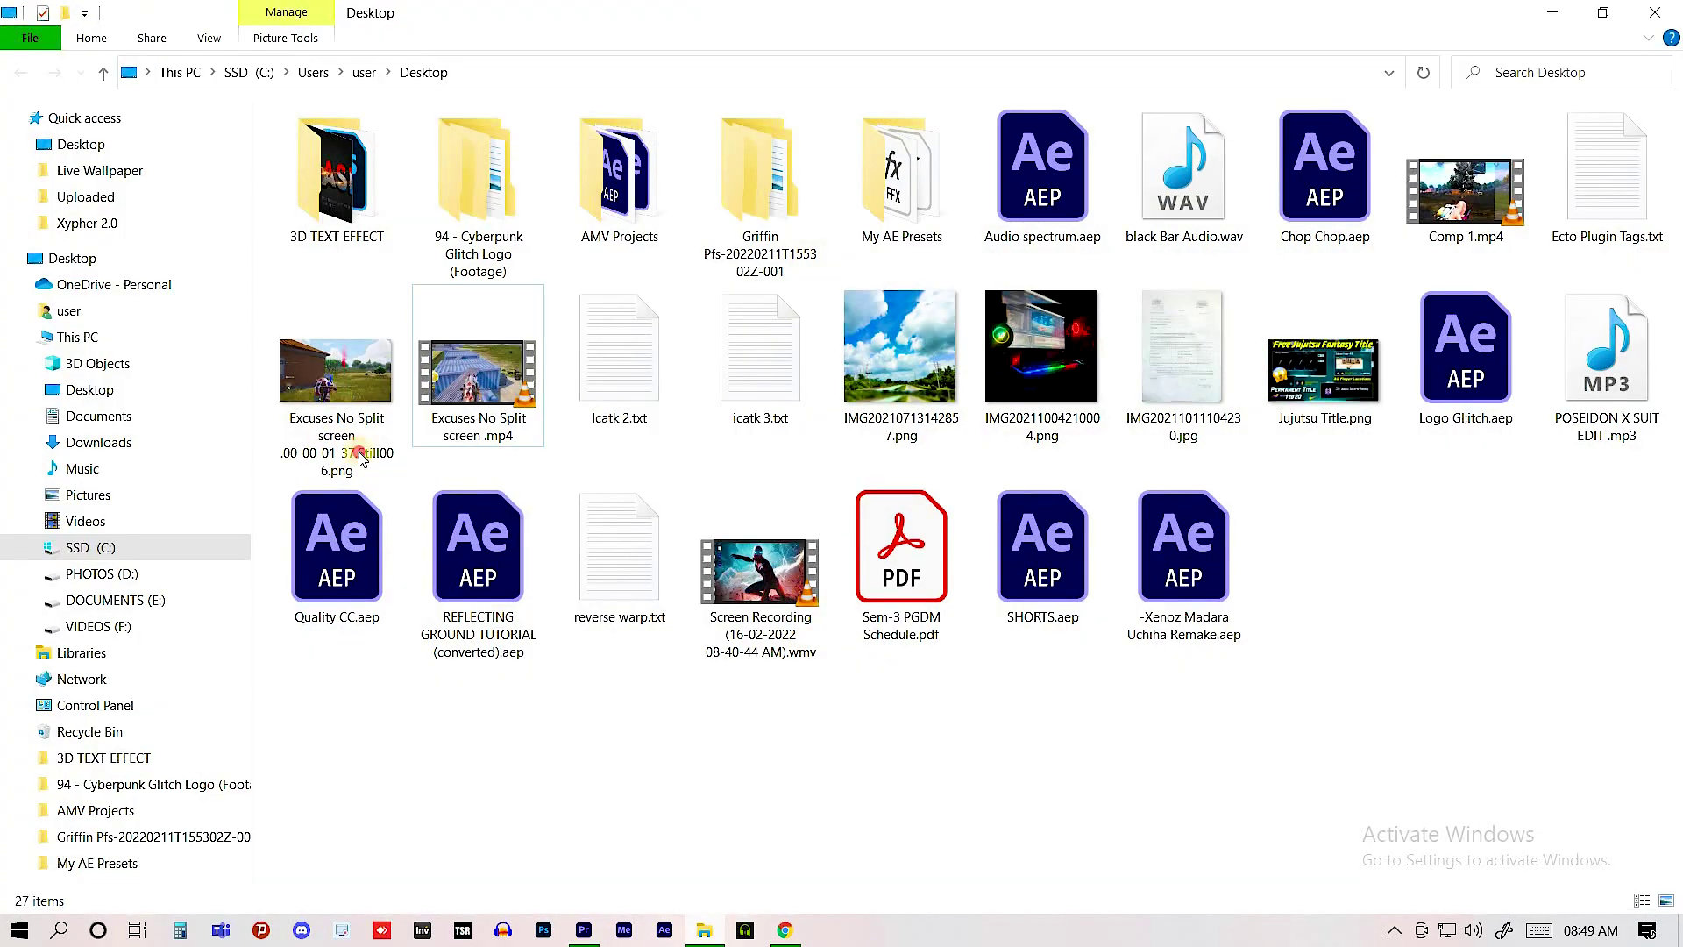
pyautogui.moveTo(359, 458); pyautogui.dragTo(717, 735)
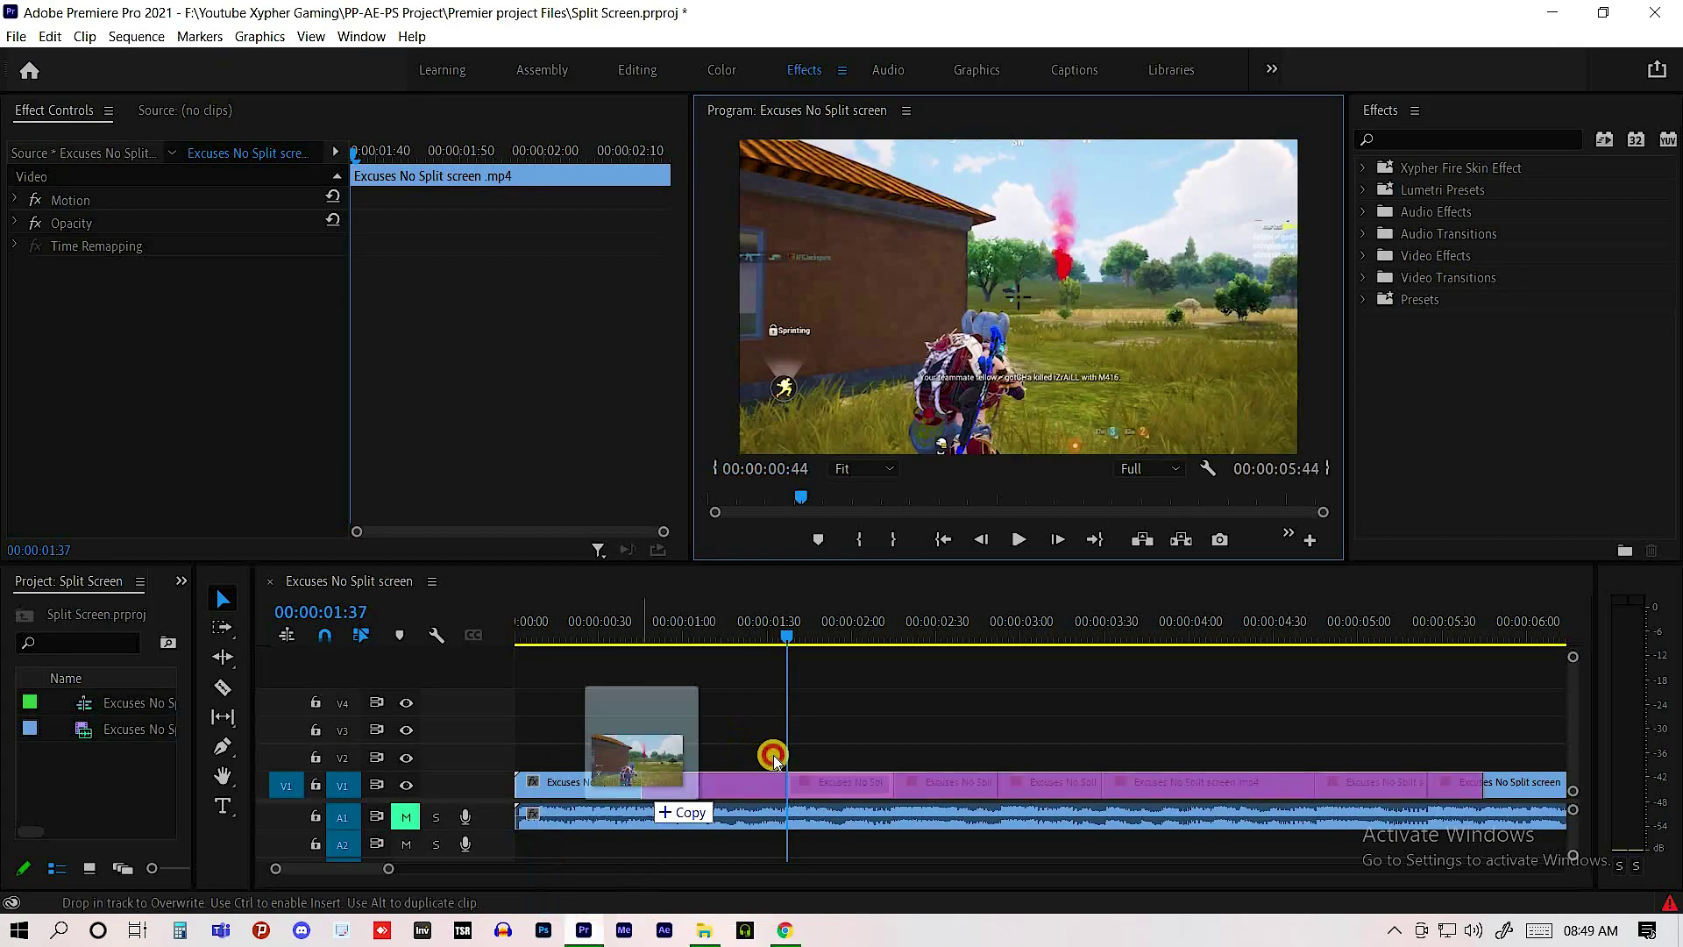
pyautogui.moveTo(717, 735); pyautogui.dragTo(840, 770)
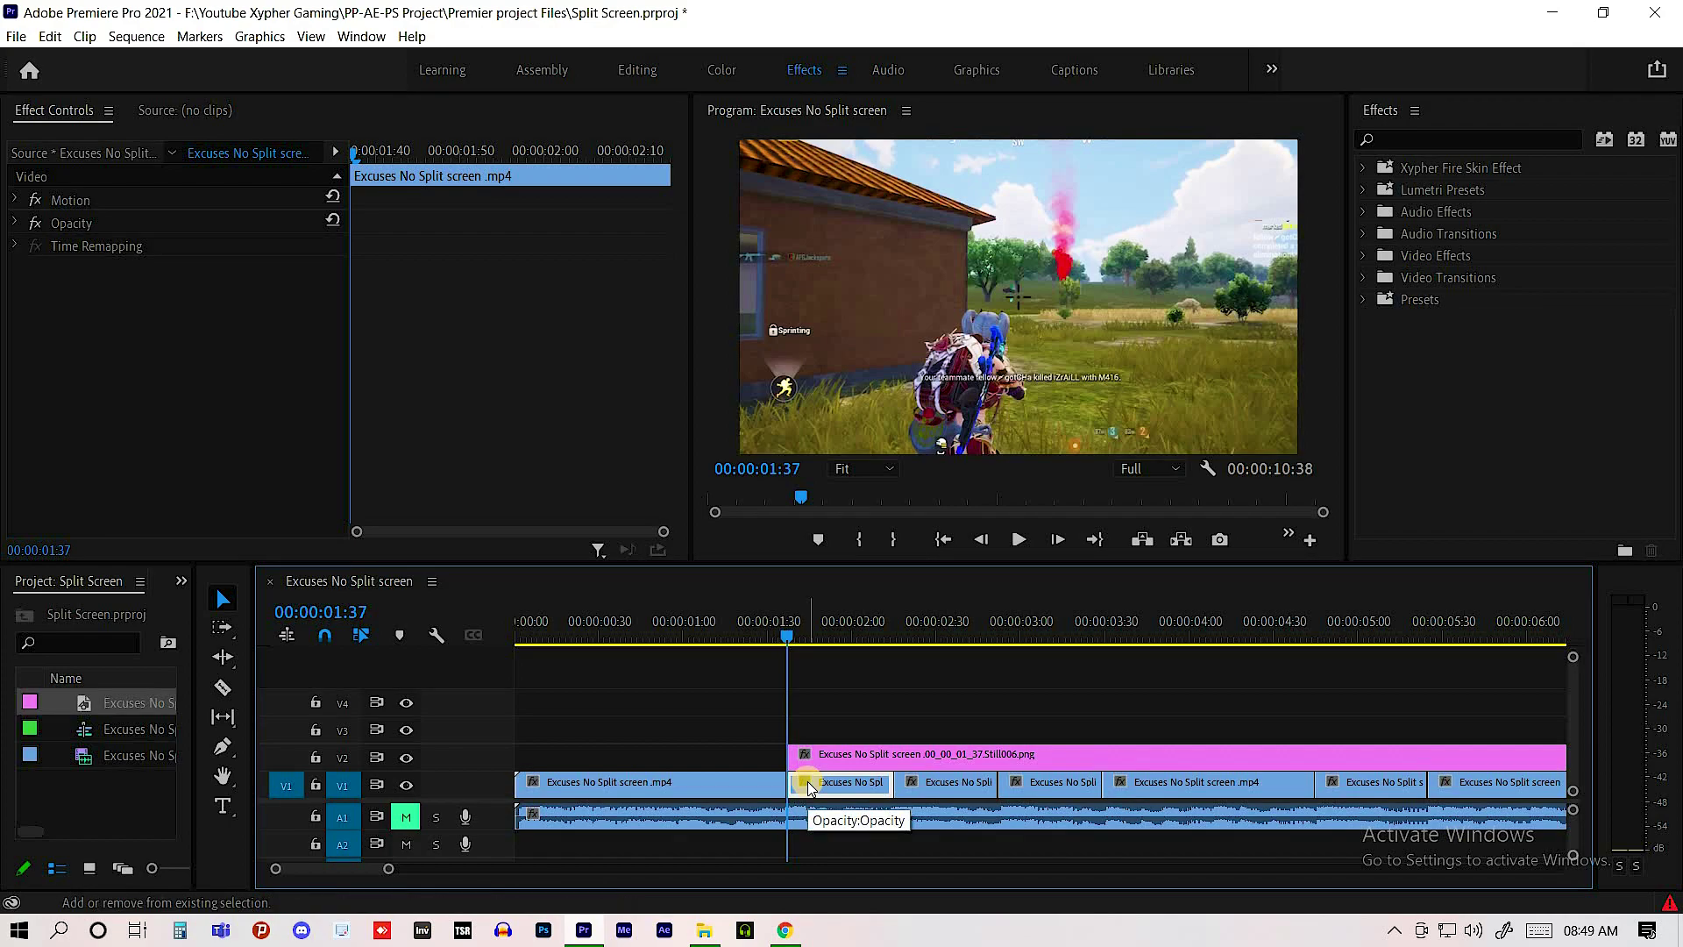
pyautogui.hotkey('shift', 'Left')
pyautogui.hotkey('shift', 'Left')
pyautogui.hotkey('shift', 'Left')
pyautogui.hotkey('shift', 'Left')
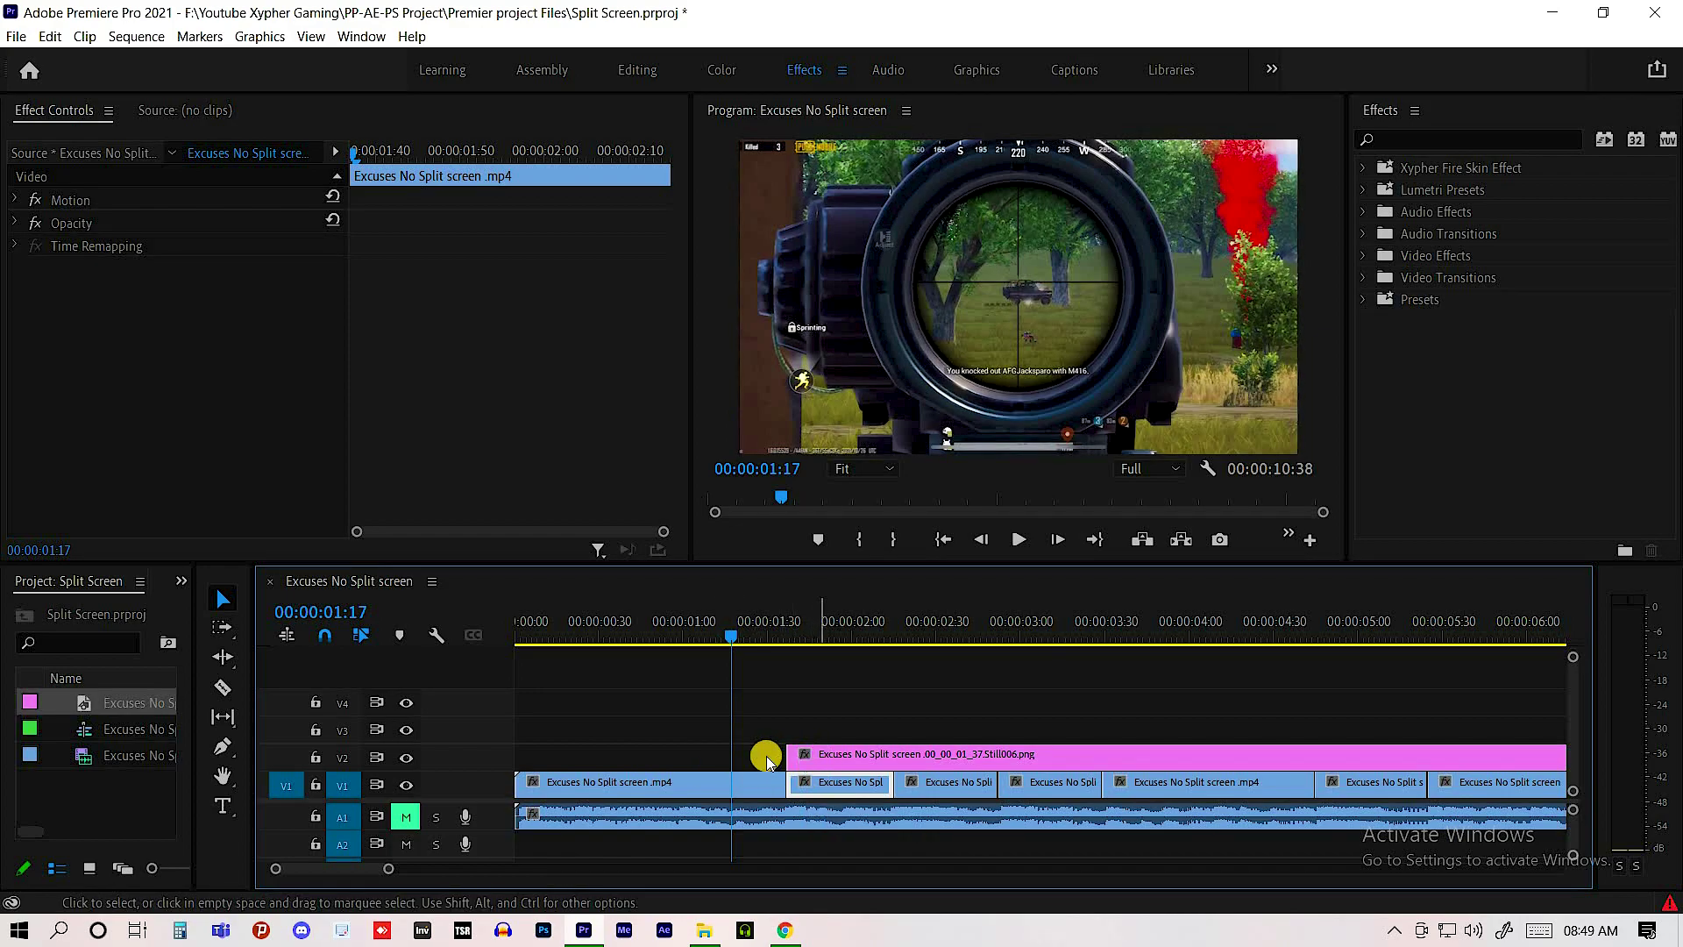
pyautogui.moveTo(829, 756); pyautogui.dragTo(780, 762)
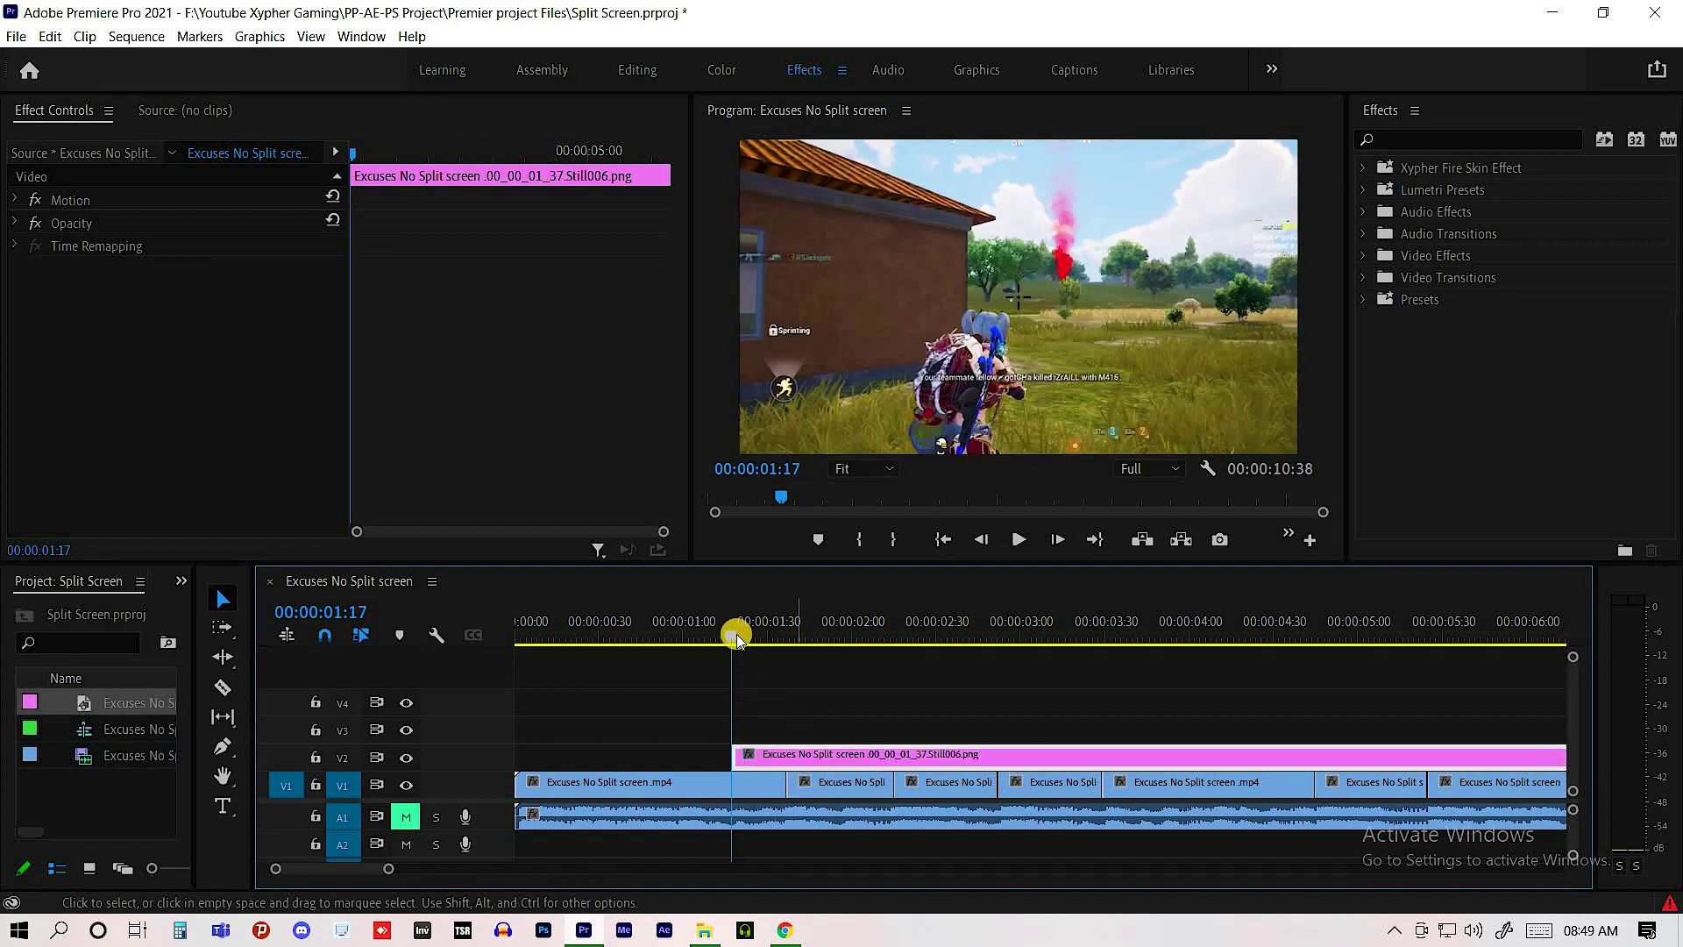
# - Trim the V2 still so it ends at the 00:00:01:37 playhead
pyautogui.click(789, 646)
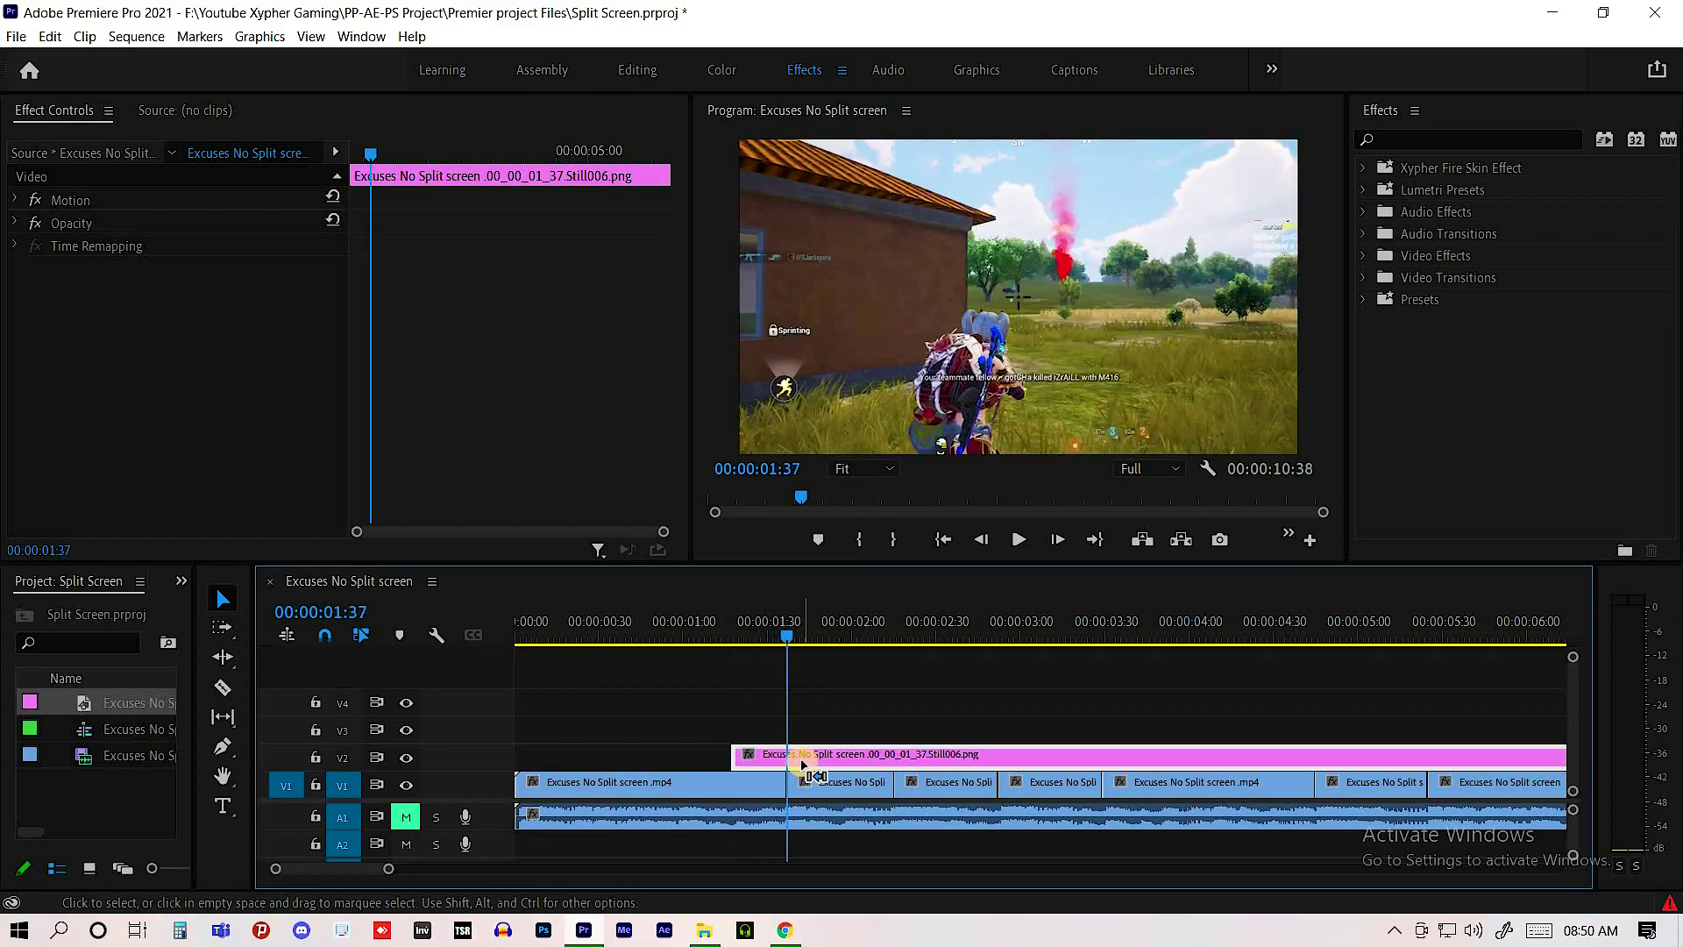
pyautogui.click(833, 755)
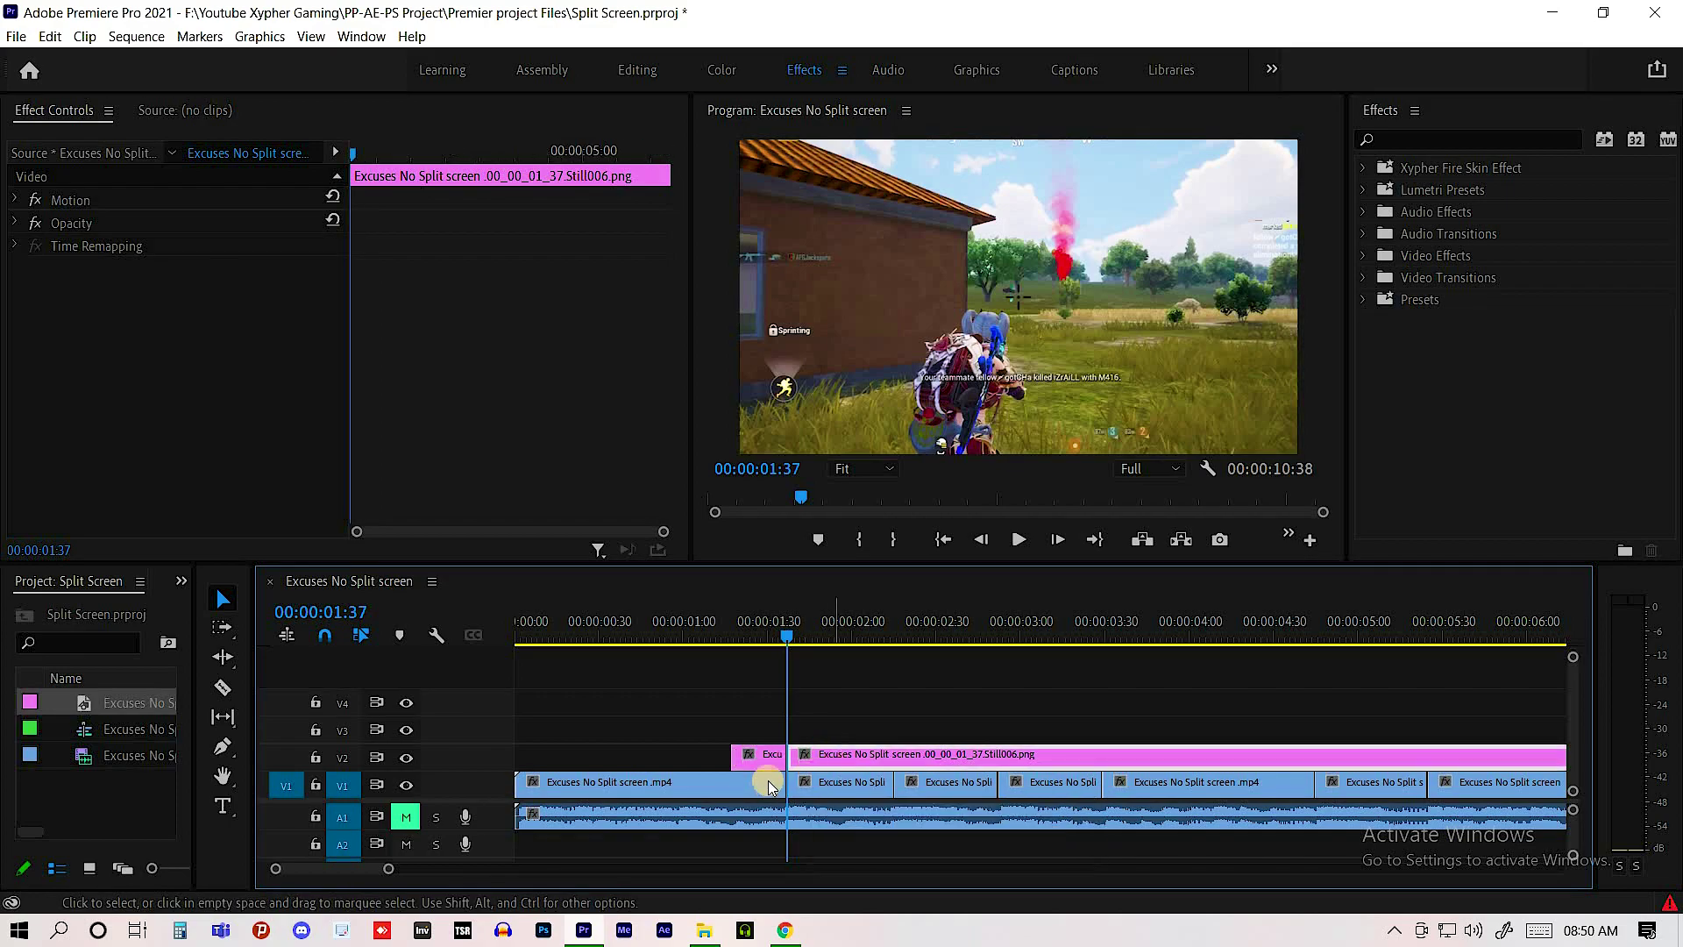
pyautogui.press('Delete')
# - Alt-drag a copy of the still onto V3 and widen the Program monitor
pyautogui.click(747, 646)
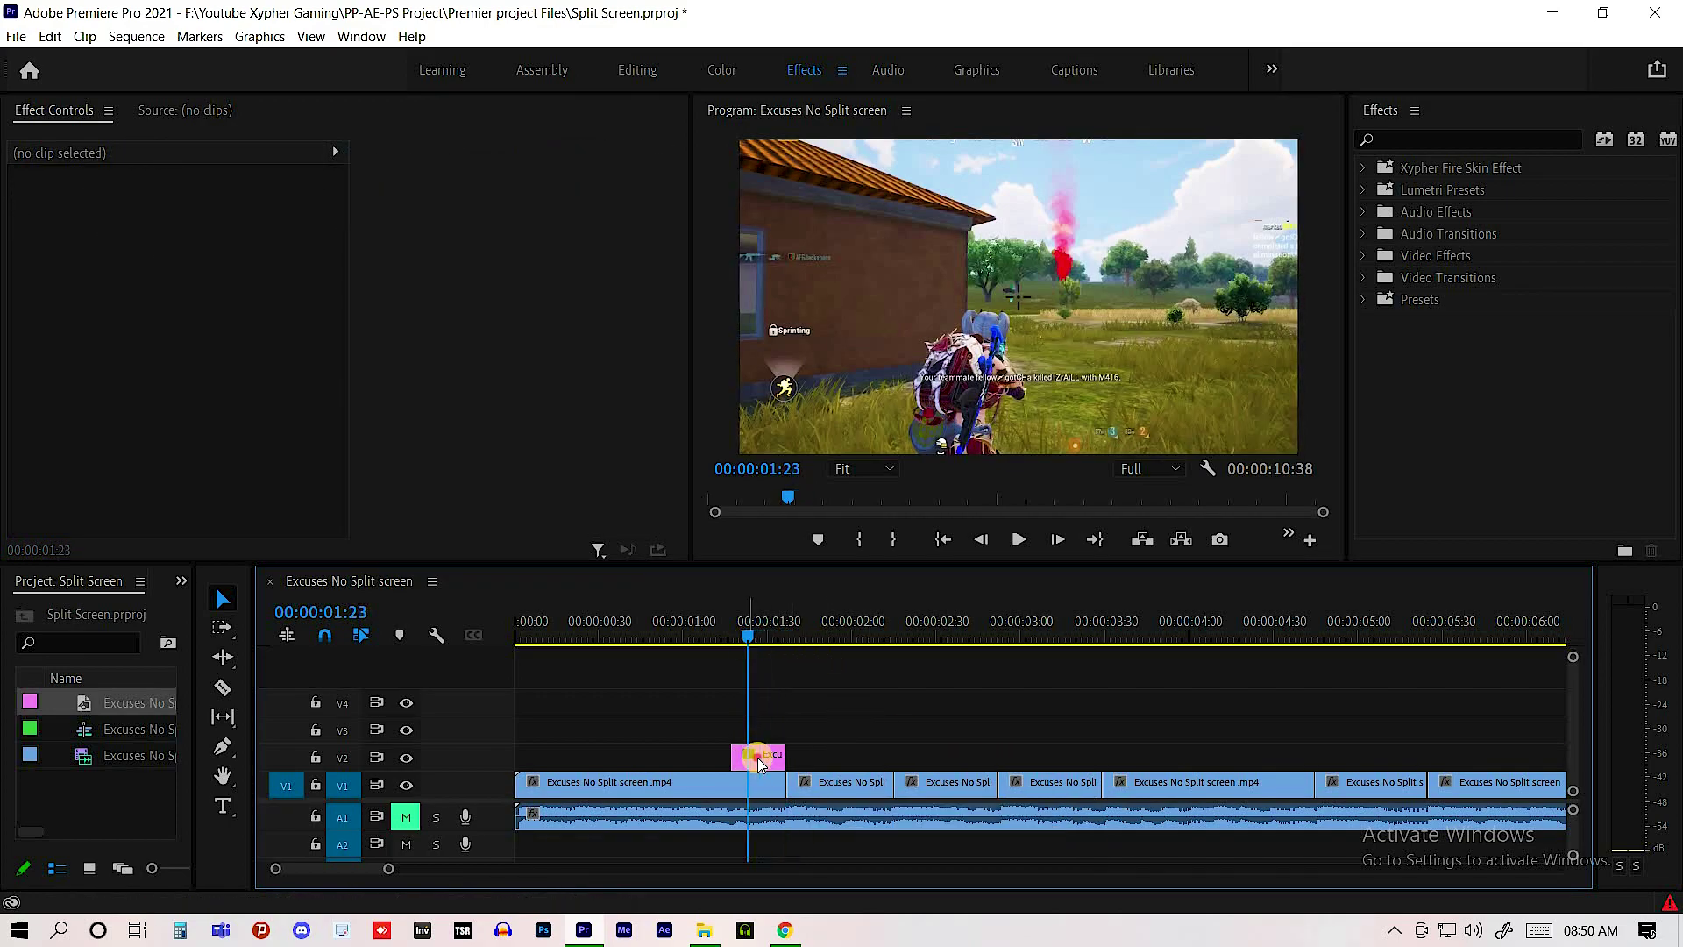
pyautogui.moveTo(759, 752)
pyautogui.mouseDown()
pyautogui.moveTo(768, 739)
pyautogui.moveTo(763, 763)
pyautogui.mouseUp()
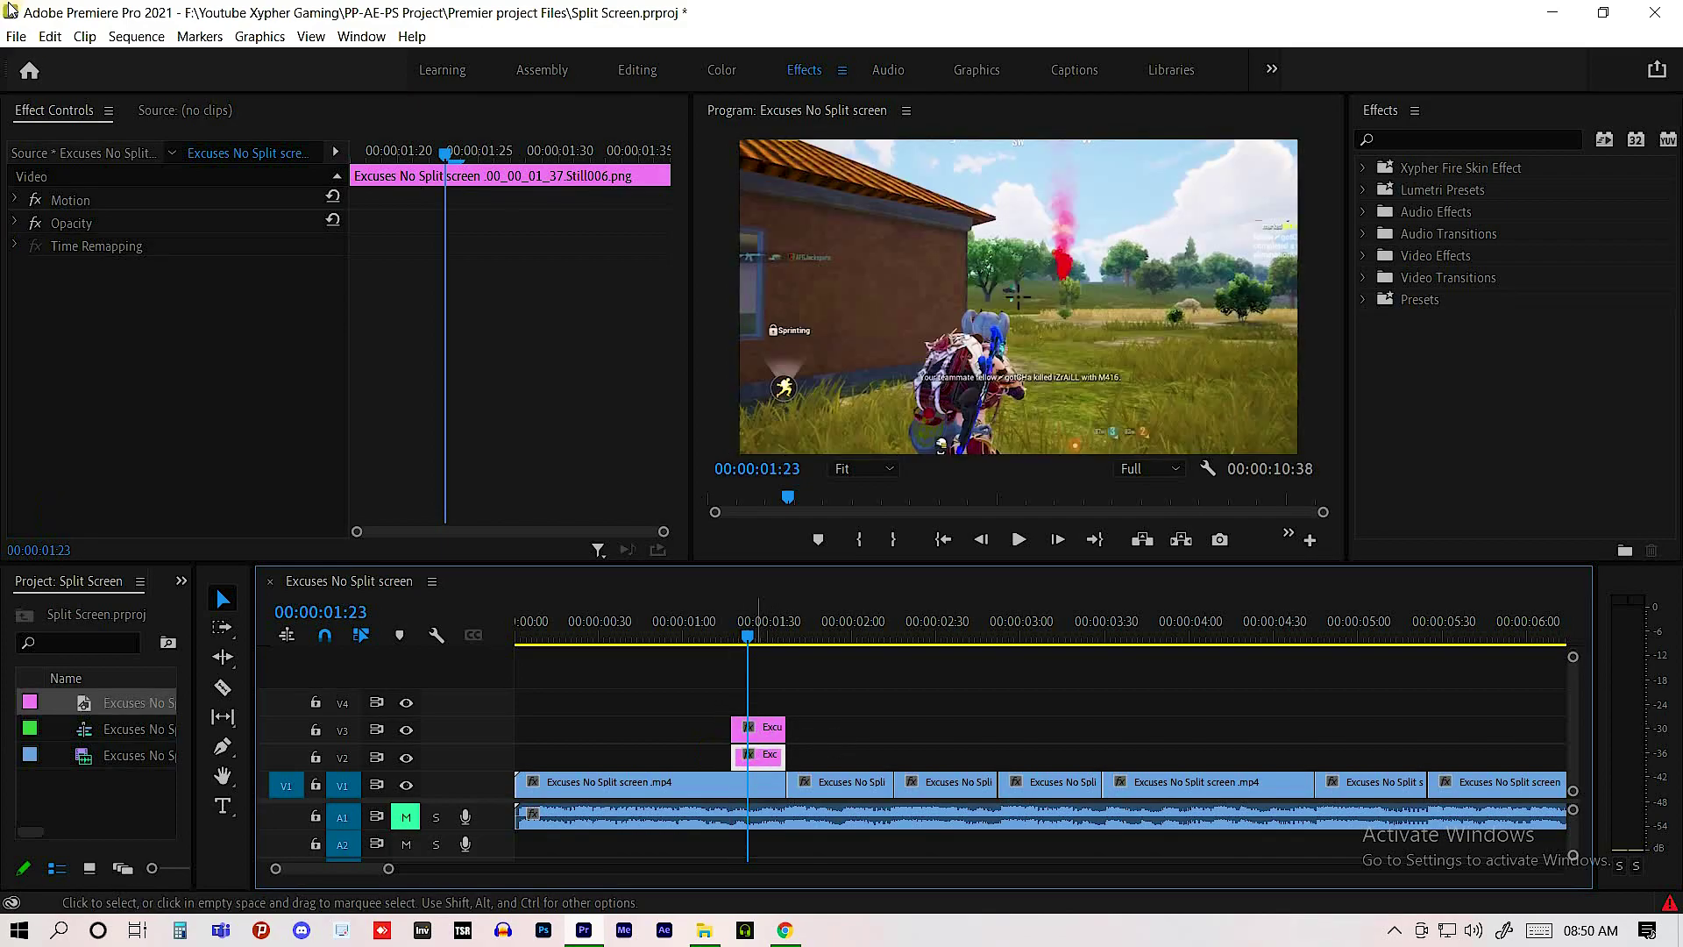
pyautogui.click(334, 156)
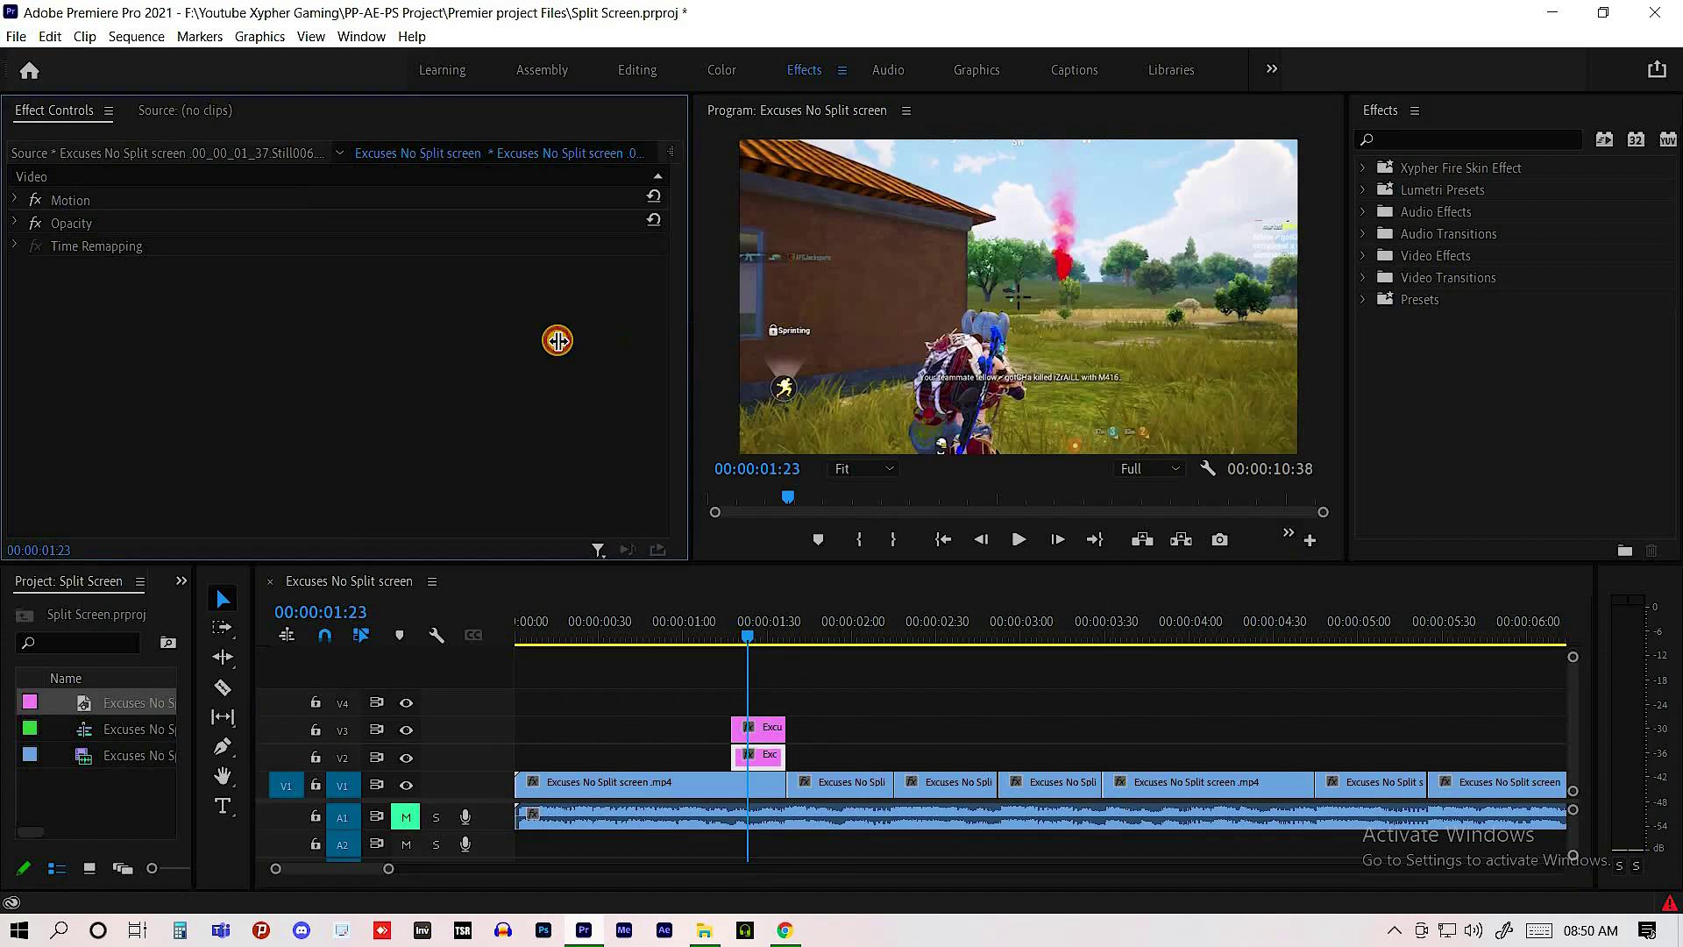
pyautogui.moveTo(690, 341); pyautogui.dragTo(558, 341)
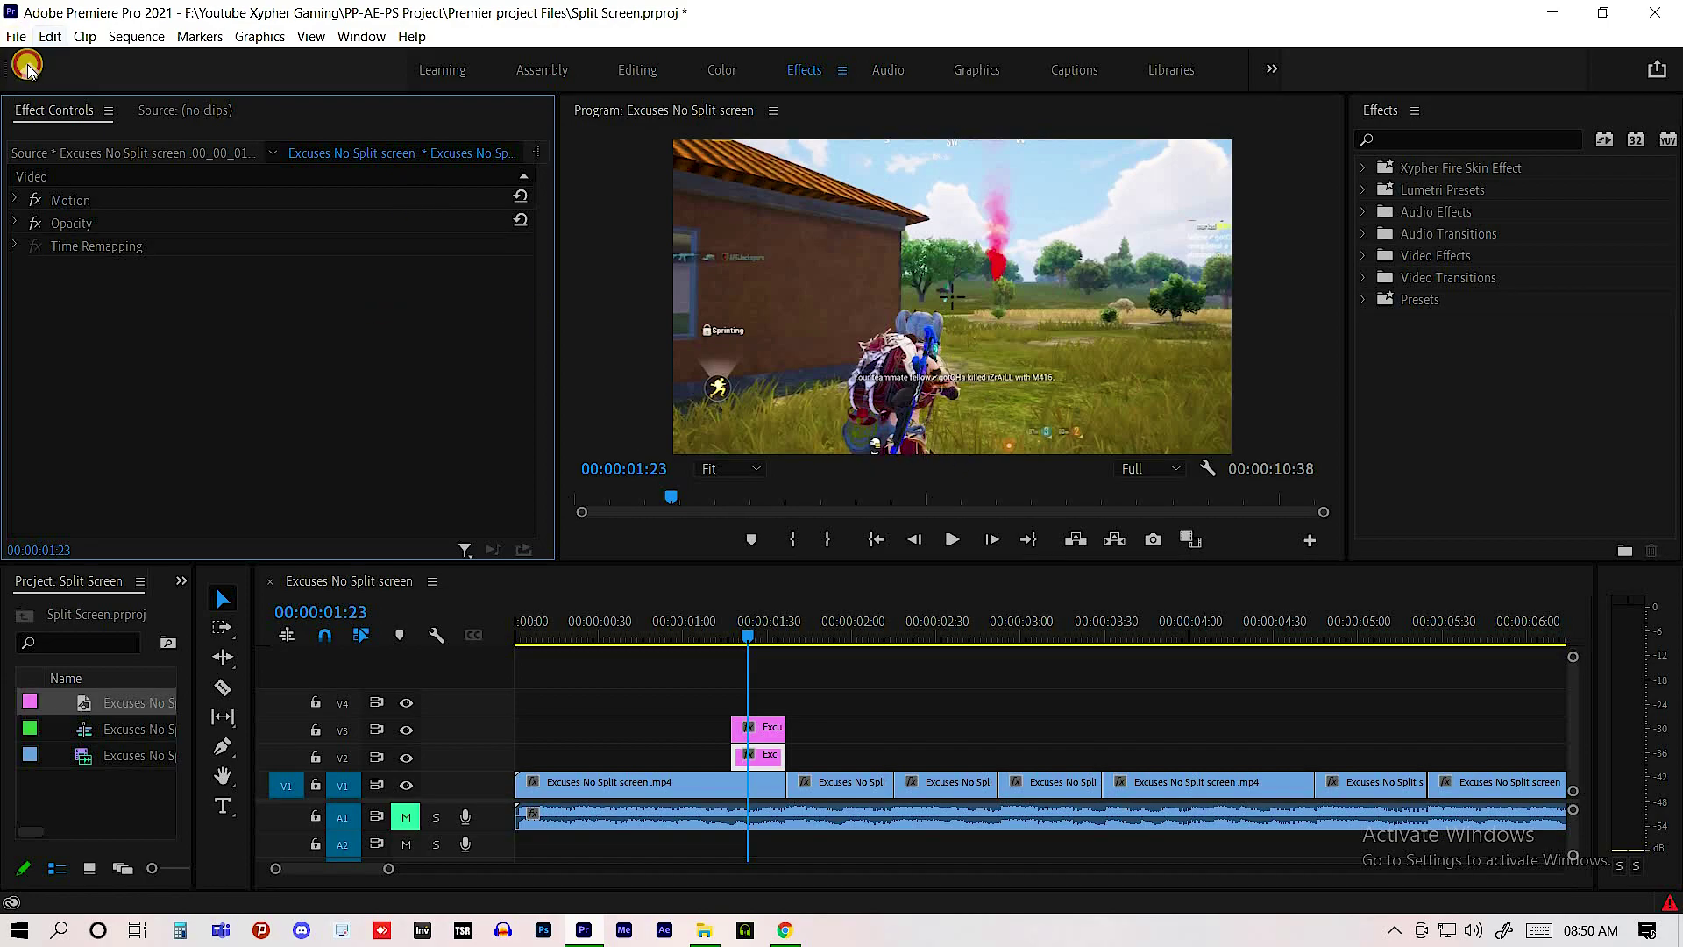
# - Create a 1920x1080 60 fps Transparent Video and place it on track V4
pyautogui.click(16, 36)
pyautogui.moveTo(46, 60)
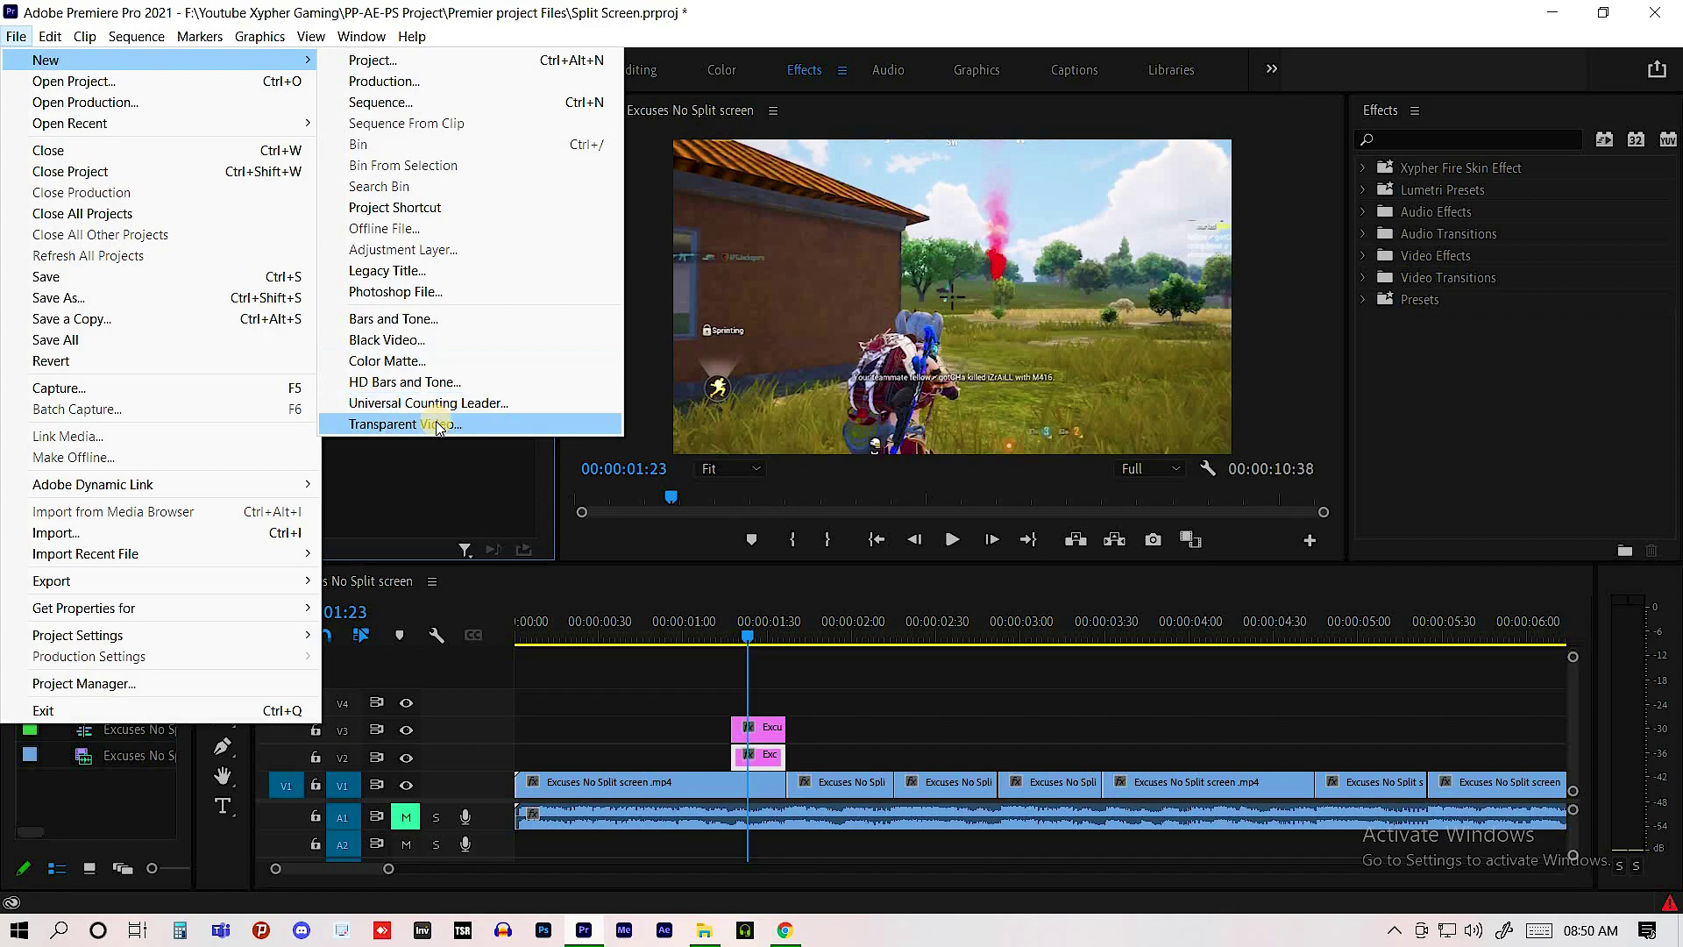
pyautogui.click(440, 438)
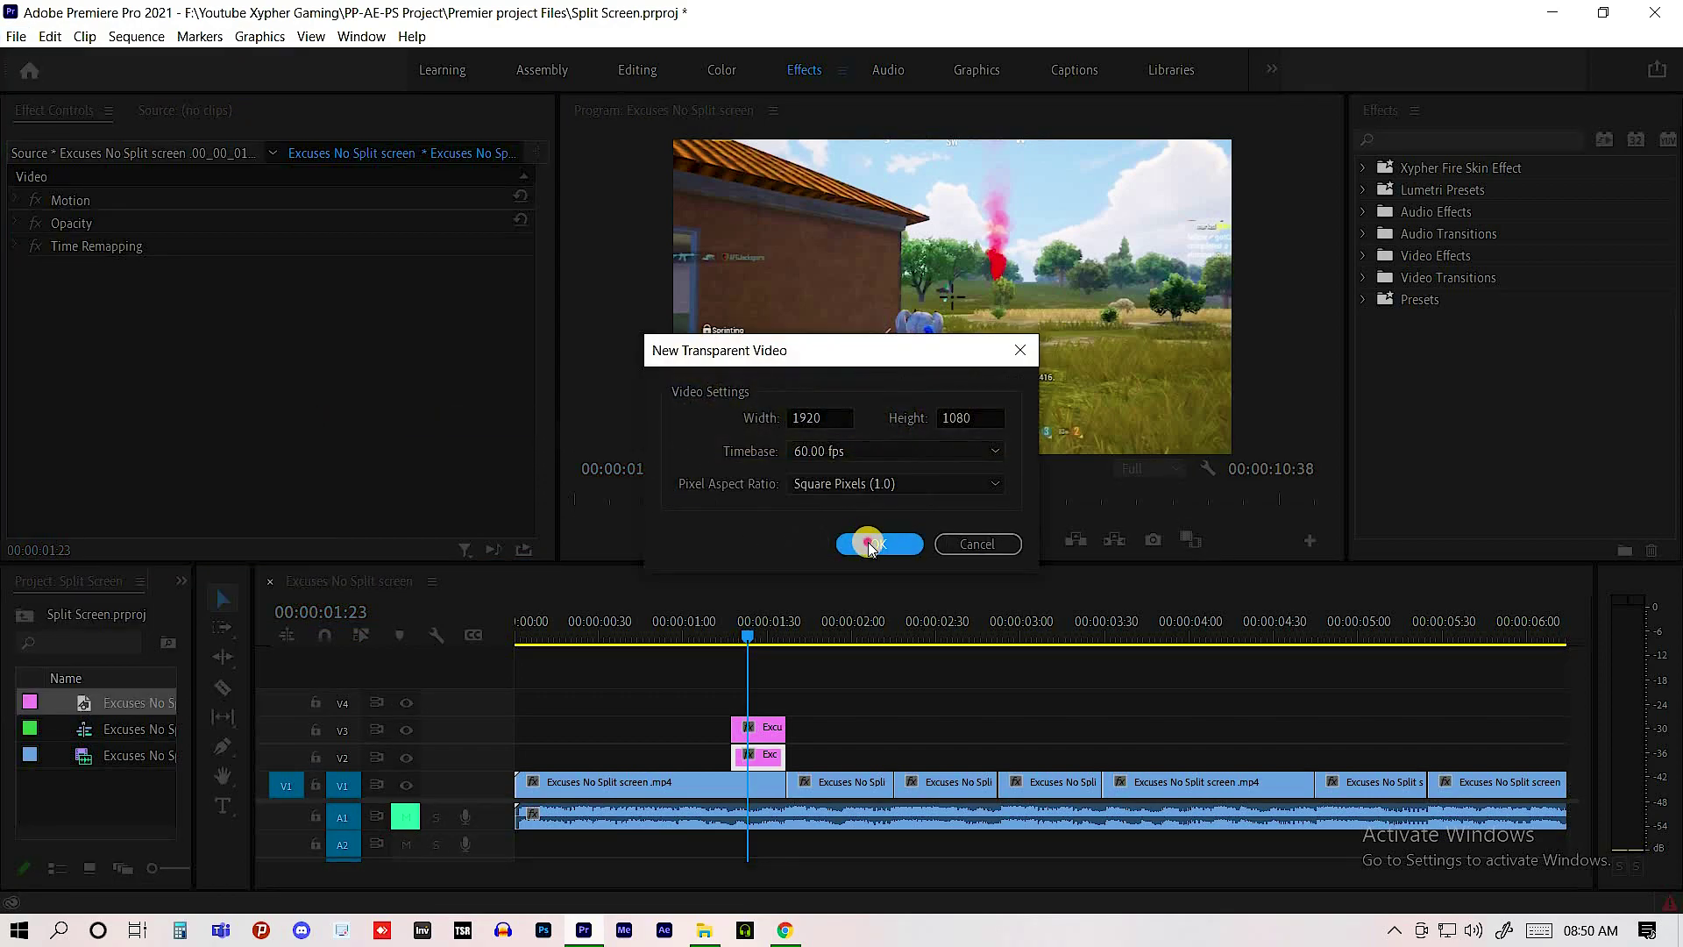
pyautogui.click(878, 544)
pyautogui.moveTo(112, 730); pyautogui.dragTo(736, 704)
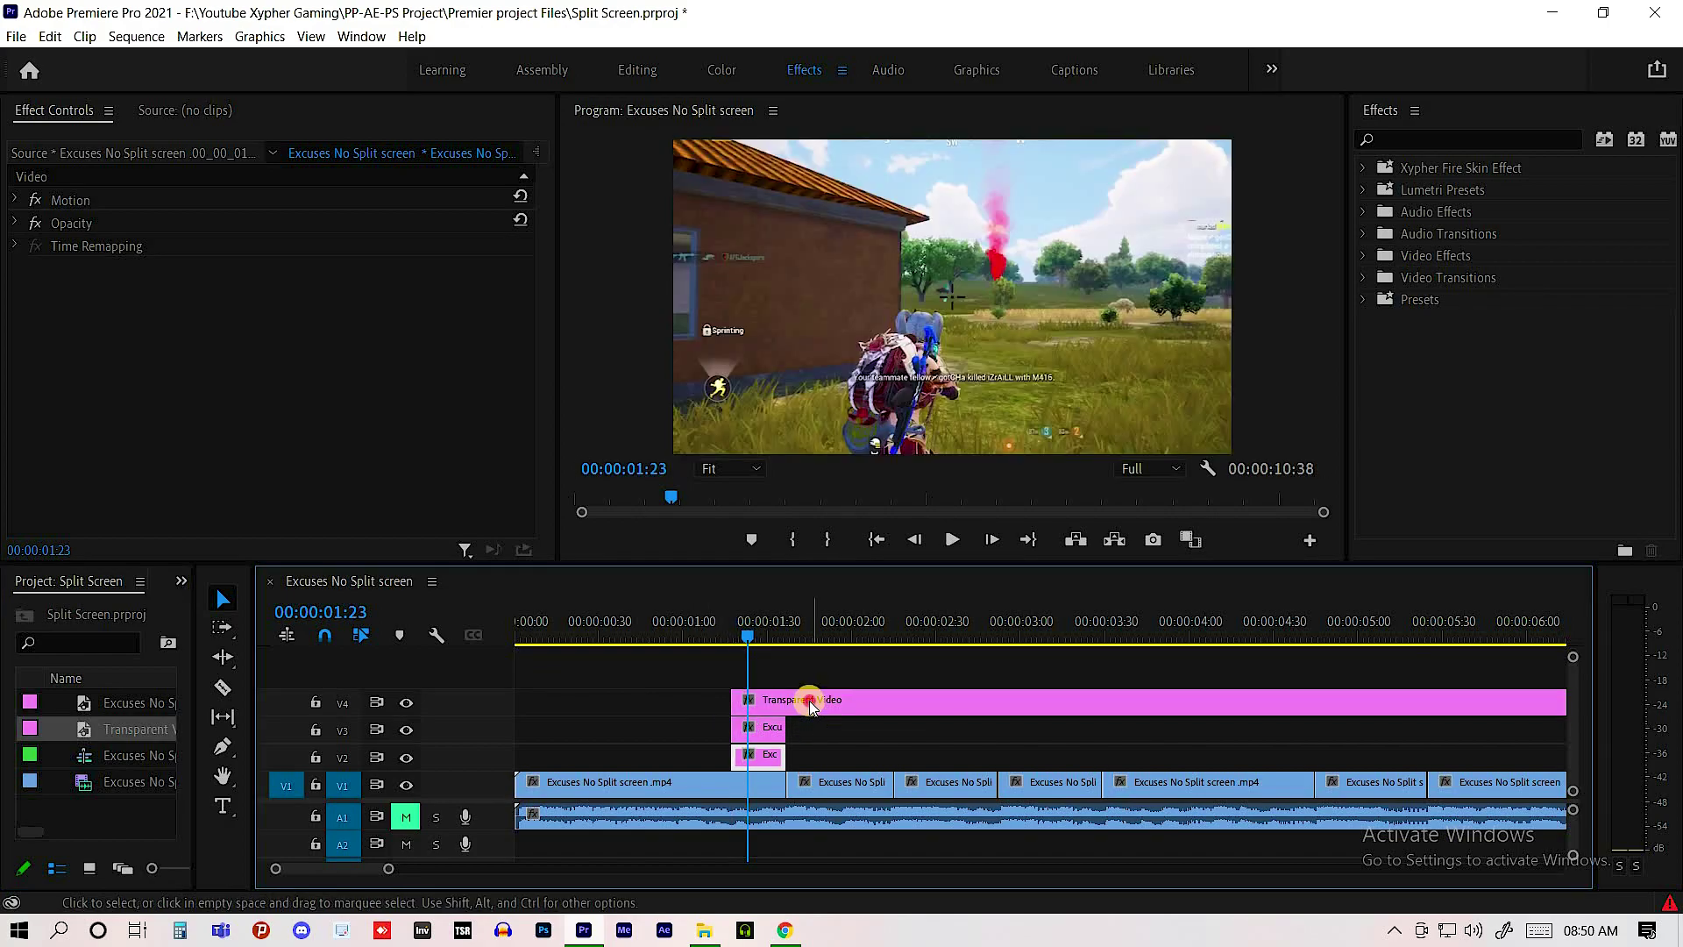
# - Find the Grid effect by searching 'grid' and apply it to the Transparent Video clip
pyautogui.click(807, 705)
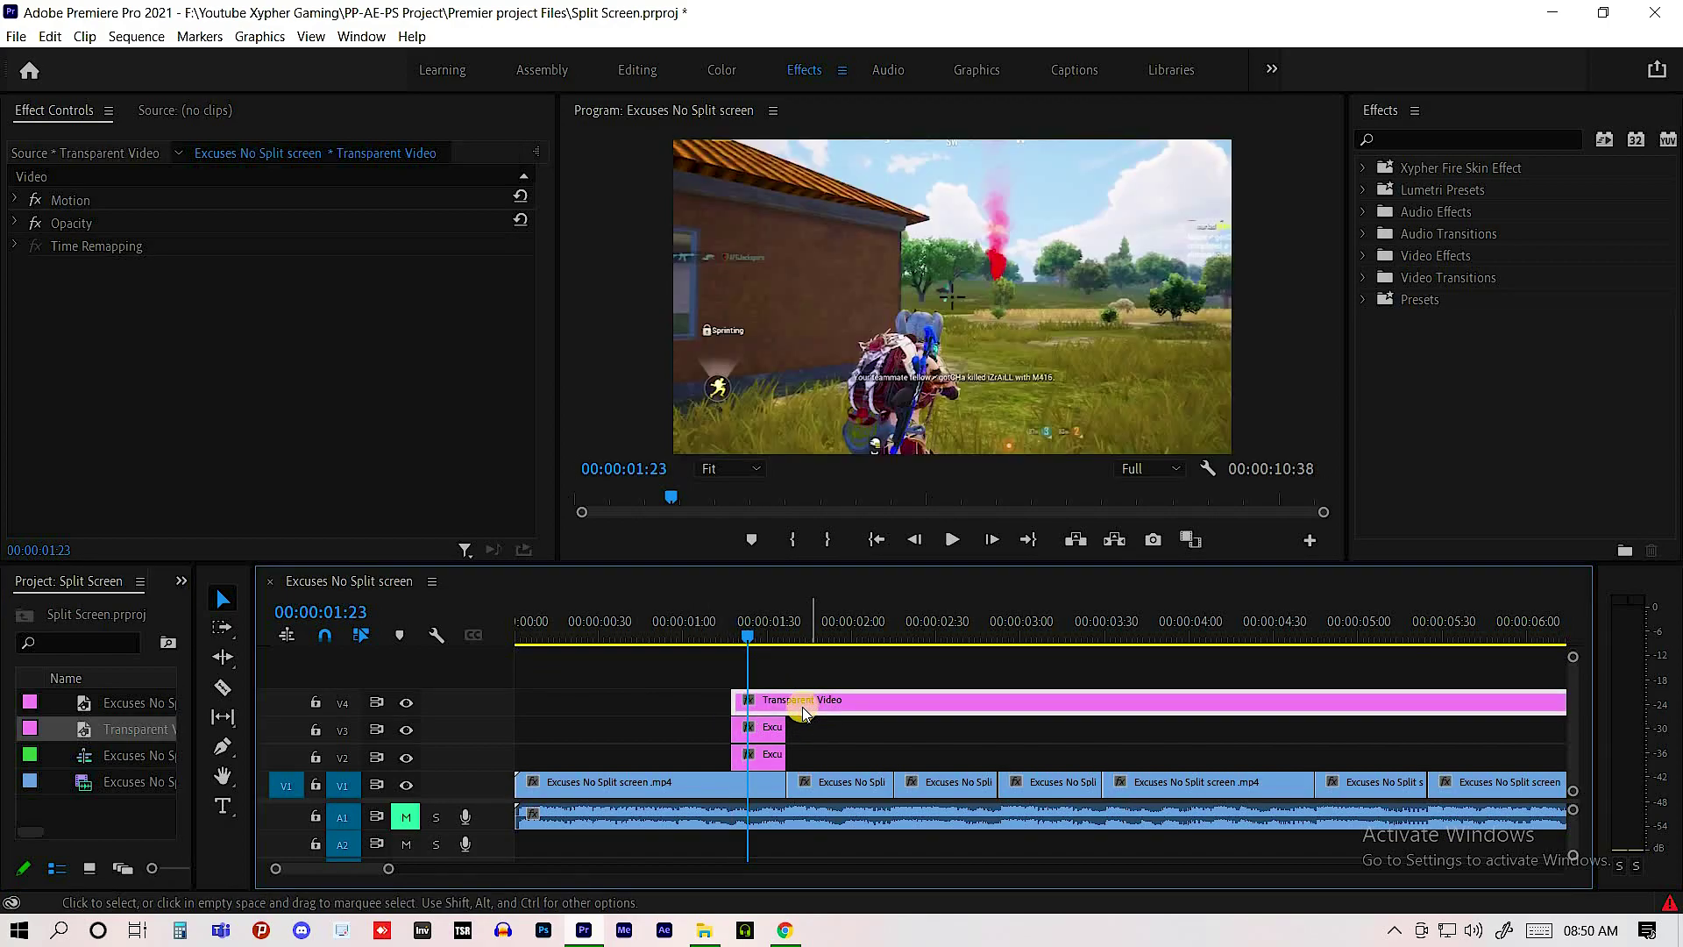
pyautogui.click(1454, 141)
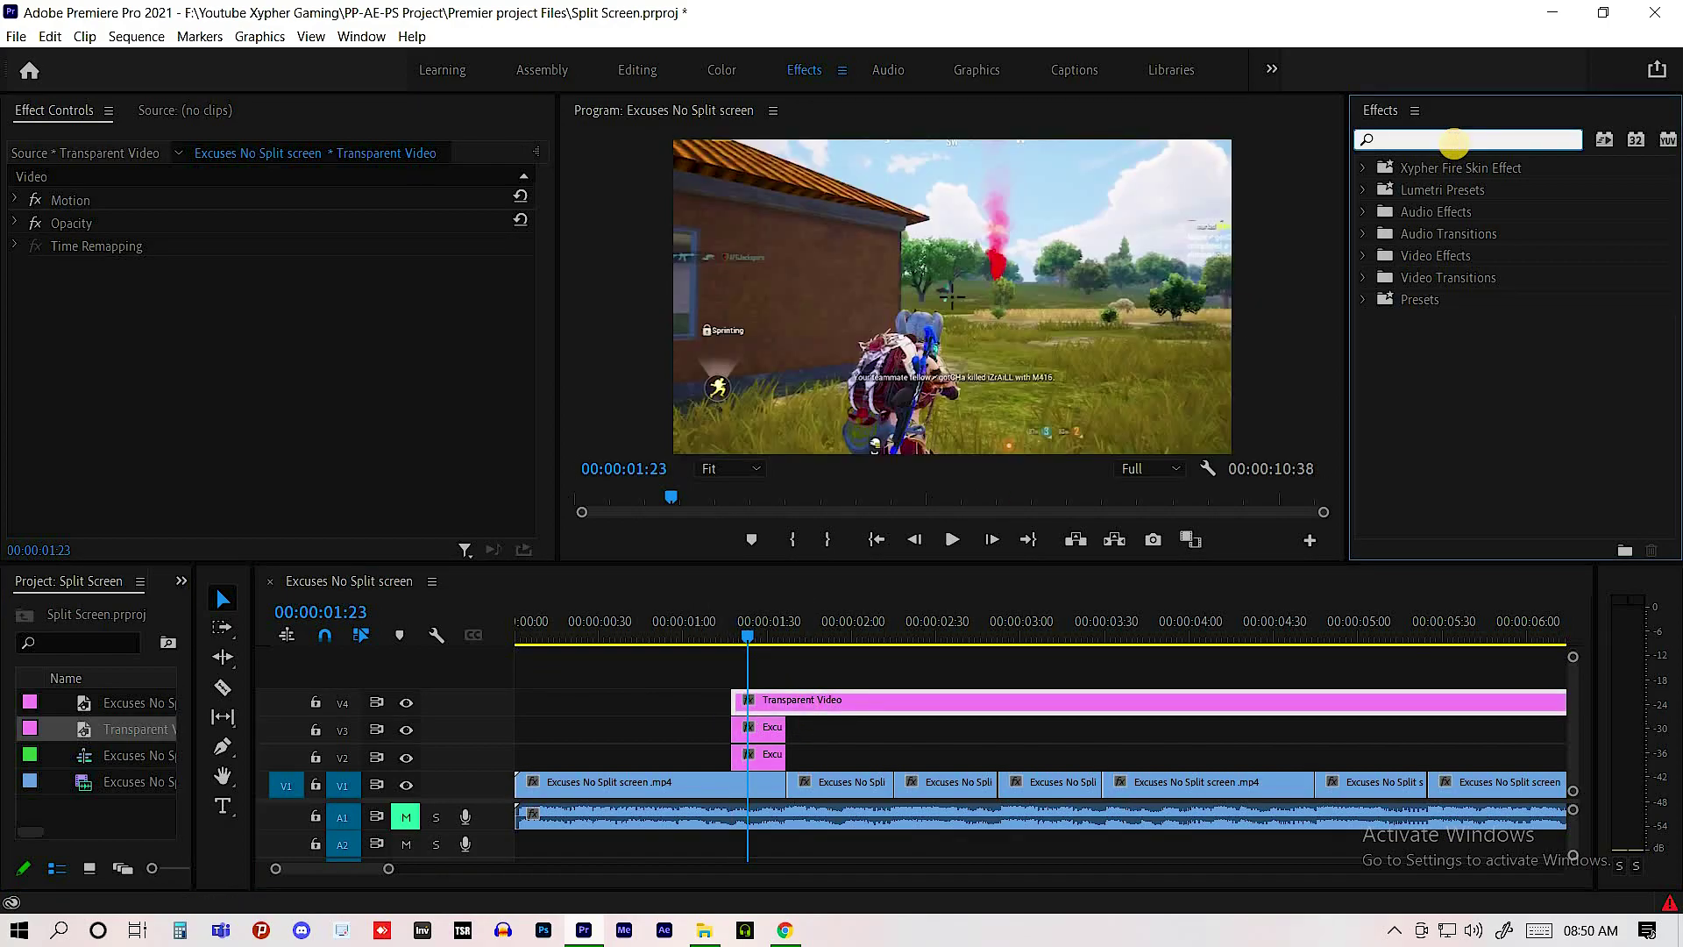
pyautogui.write('grid')
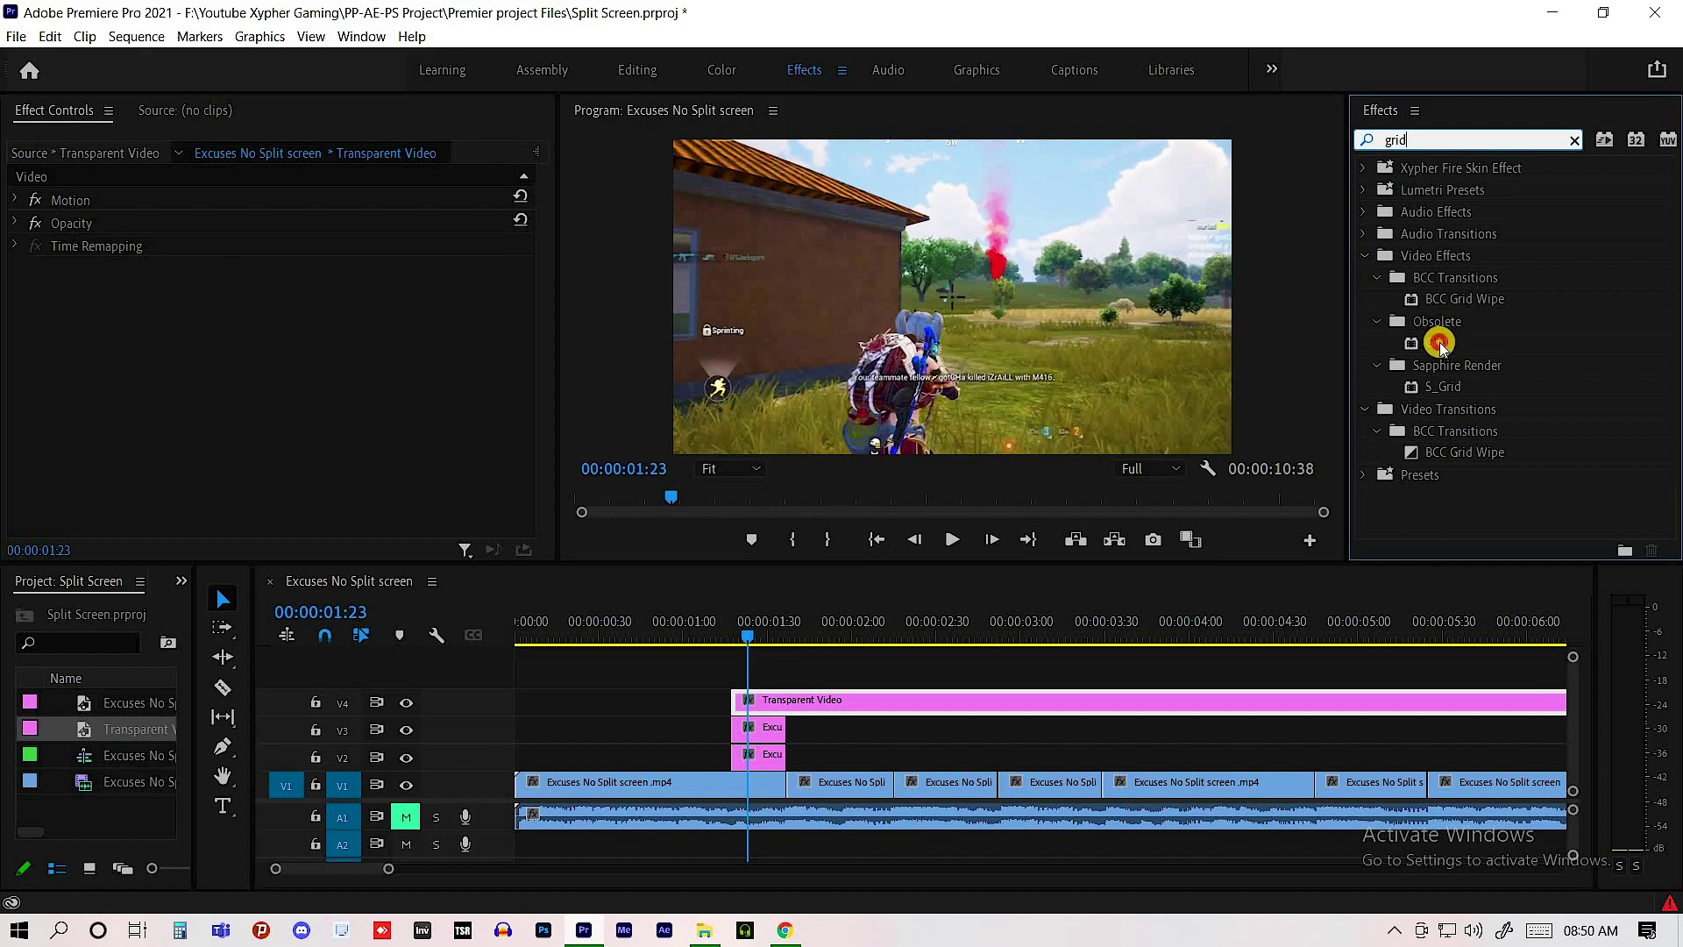
pyautogui.moveTo(1219, 672); pyautogui.dragTo(1200, 706)
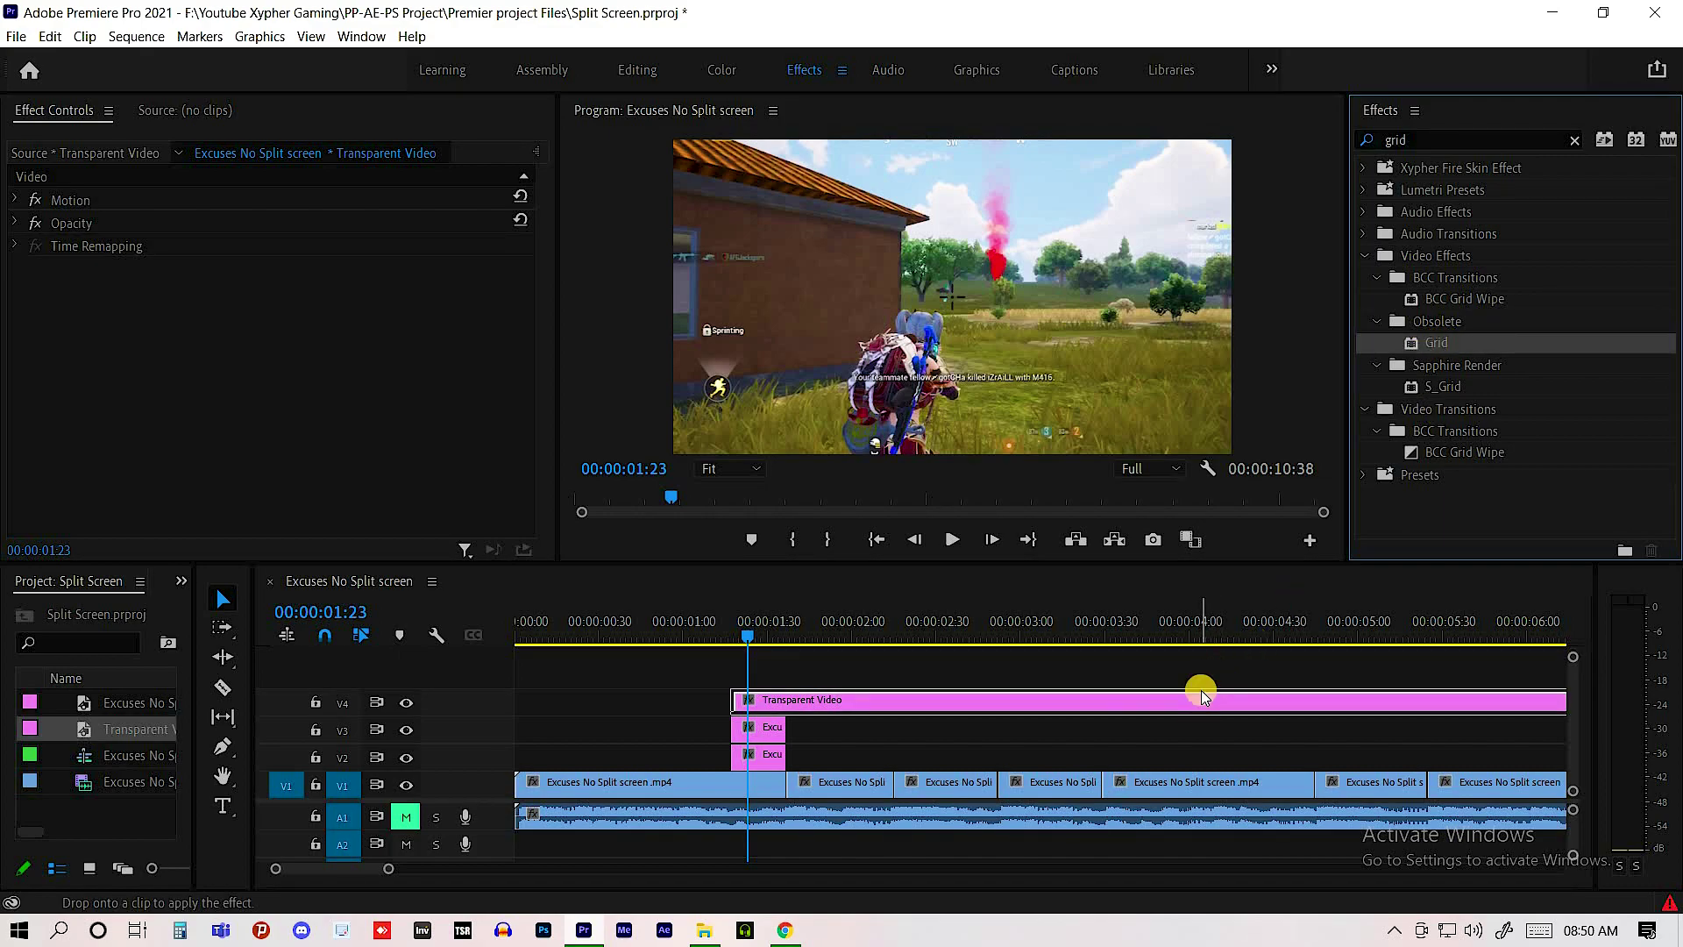
pyautogui.moveTo(1202, 695); pyautogui.dragTo(1202, 697)
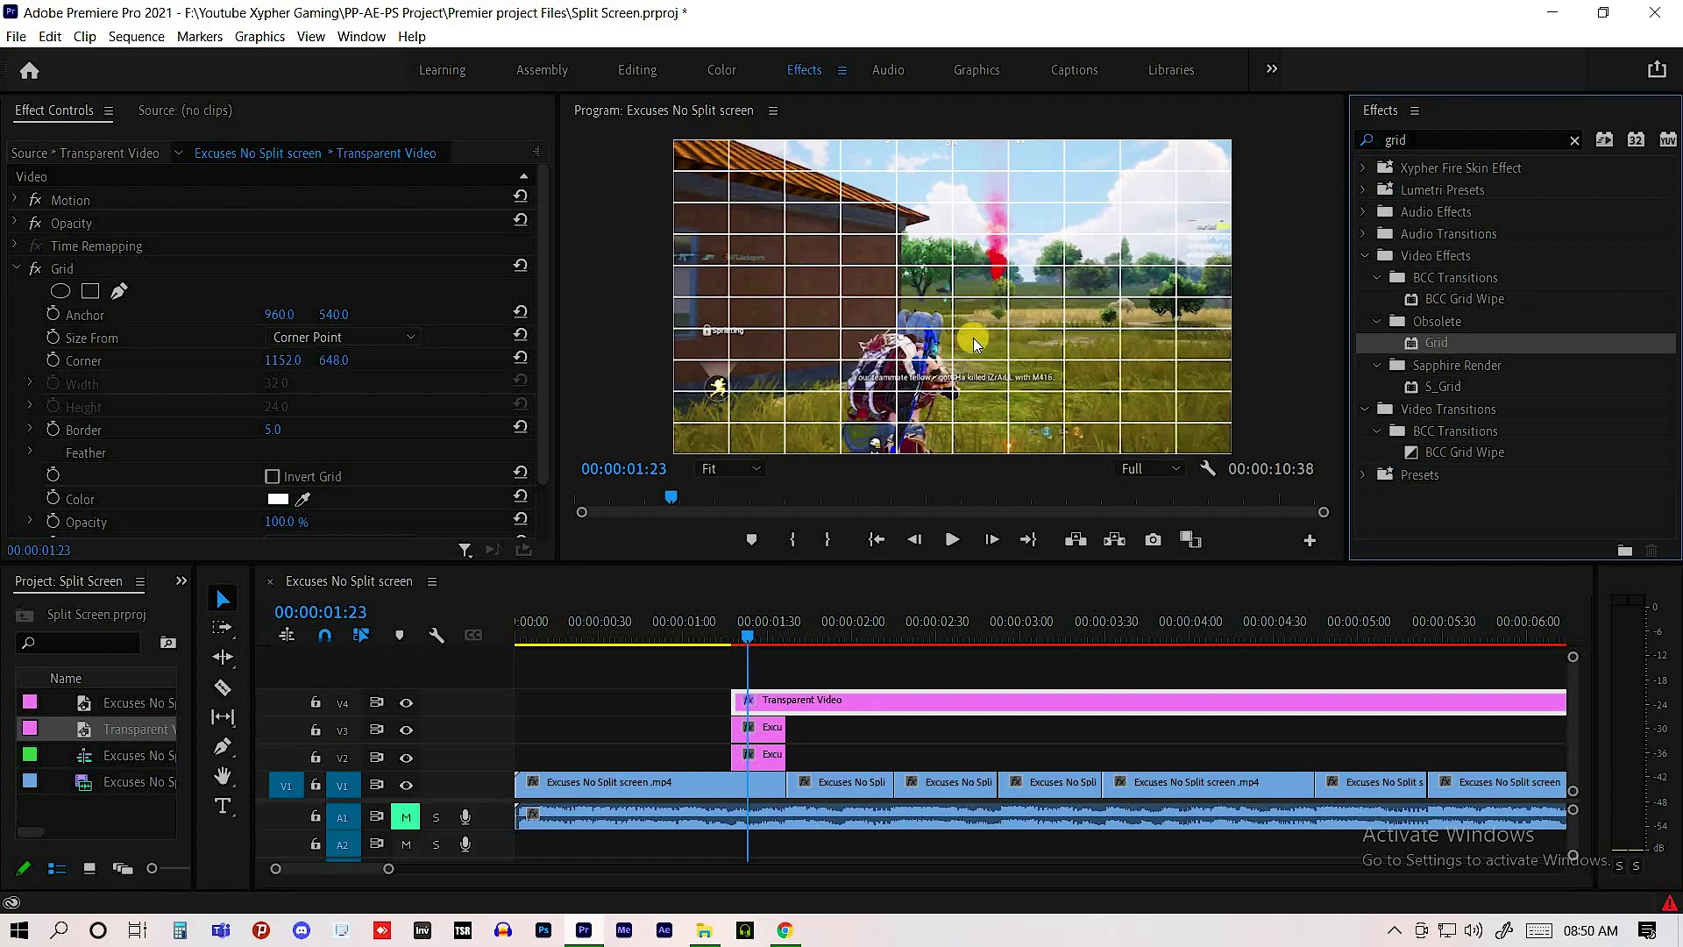
pyautogui.click(746, 731)
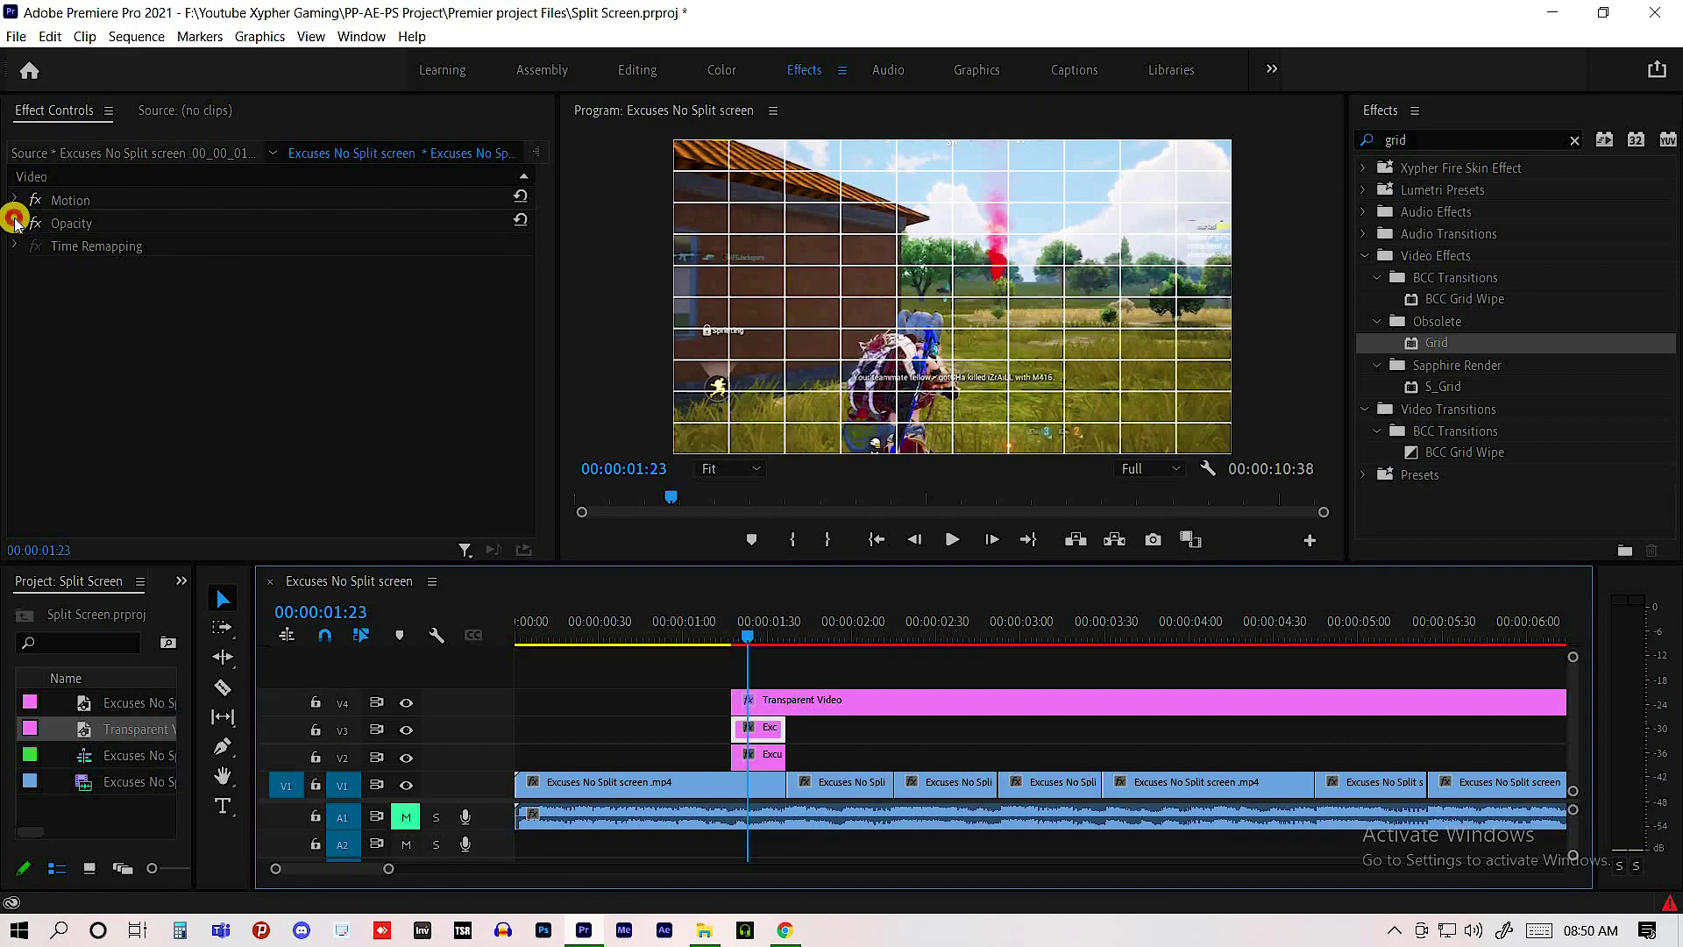
# - Add a four-point polygon opacity mask with 0 feather to the V3 still, viewing at 25%
pyautogui.click(71, 225)
pyautogui.click(90, 247)
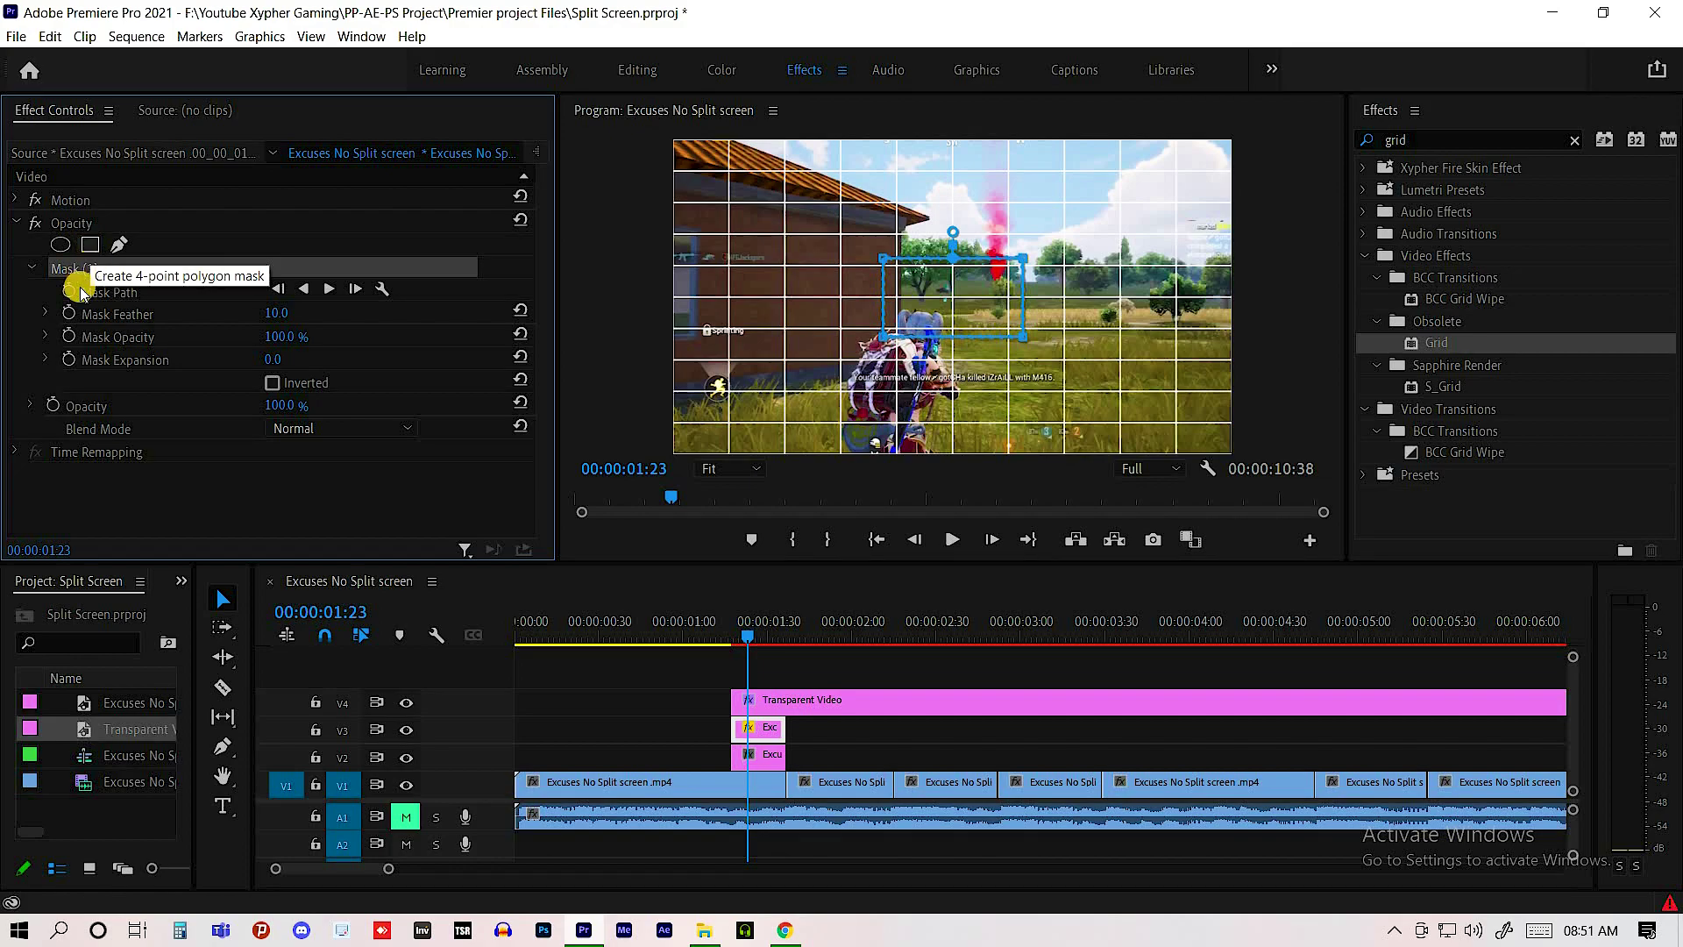
pyautogui.moveTo(258, 316); pyautogui.dragTo(301, 316)
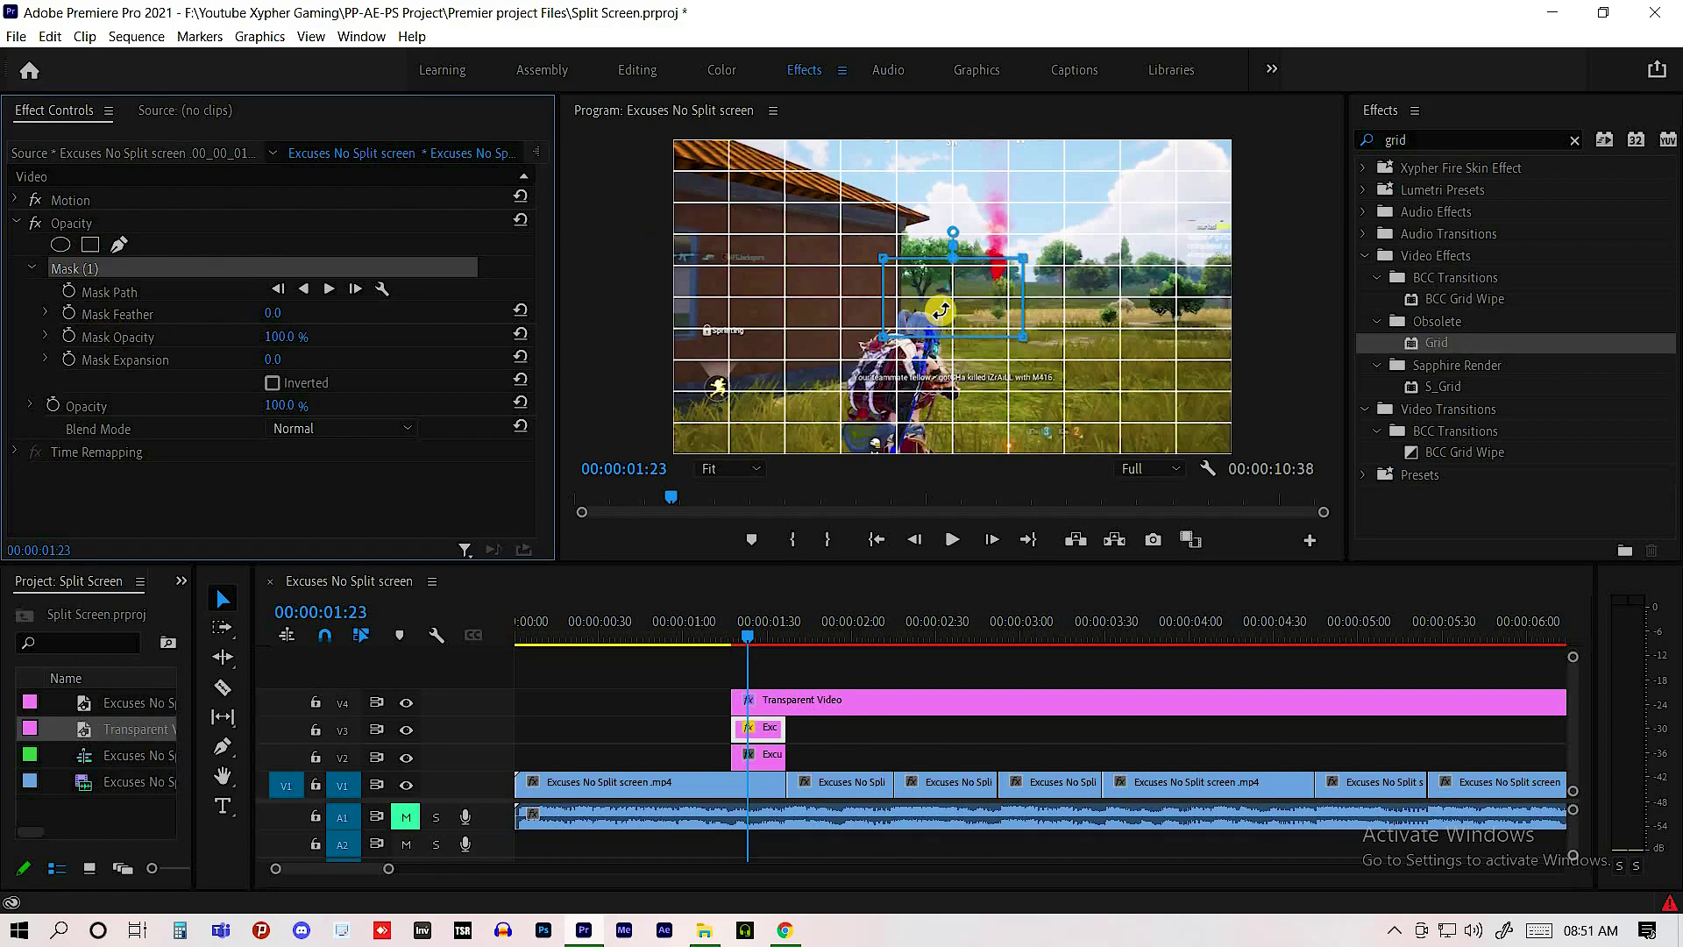
pyautogui.moveTo(834, 252); pyautogui.dragTo(751, 188)
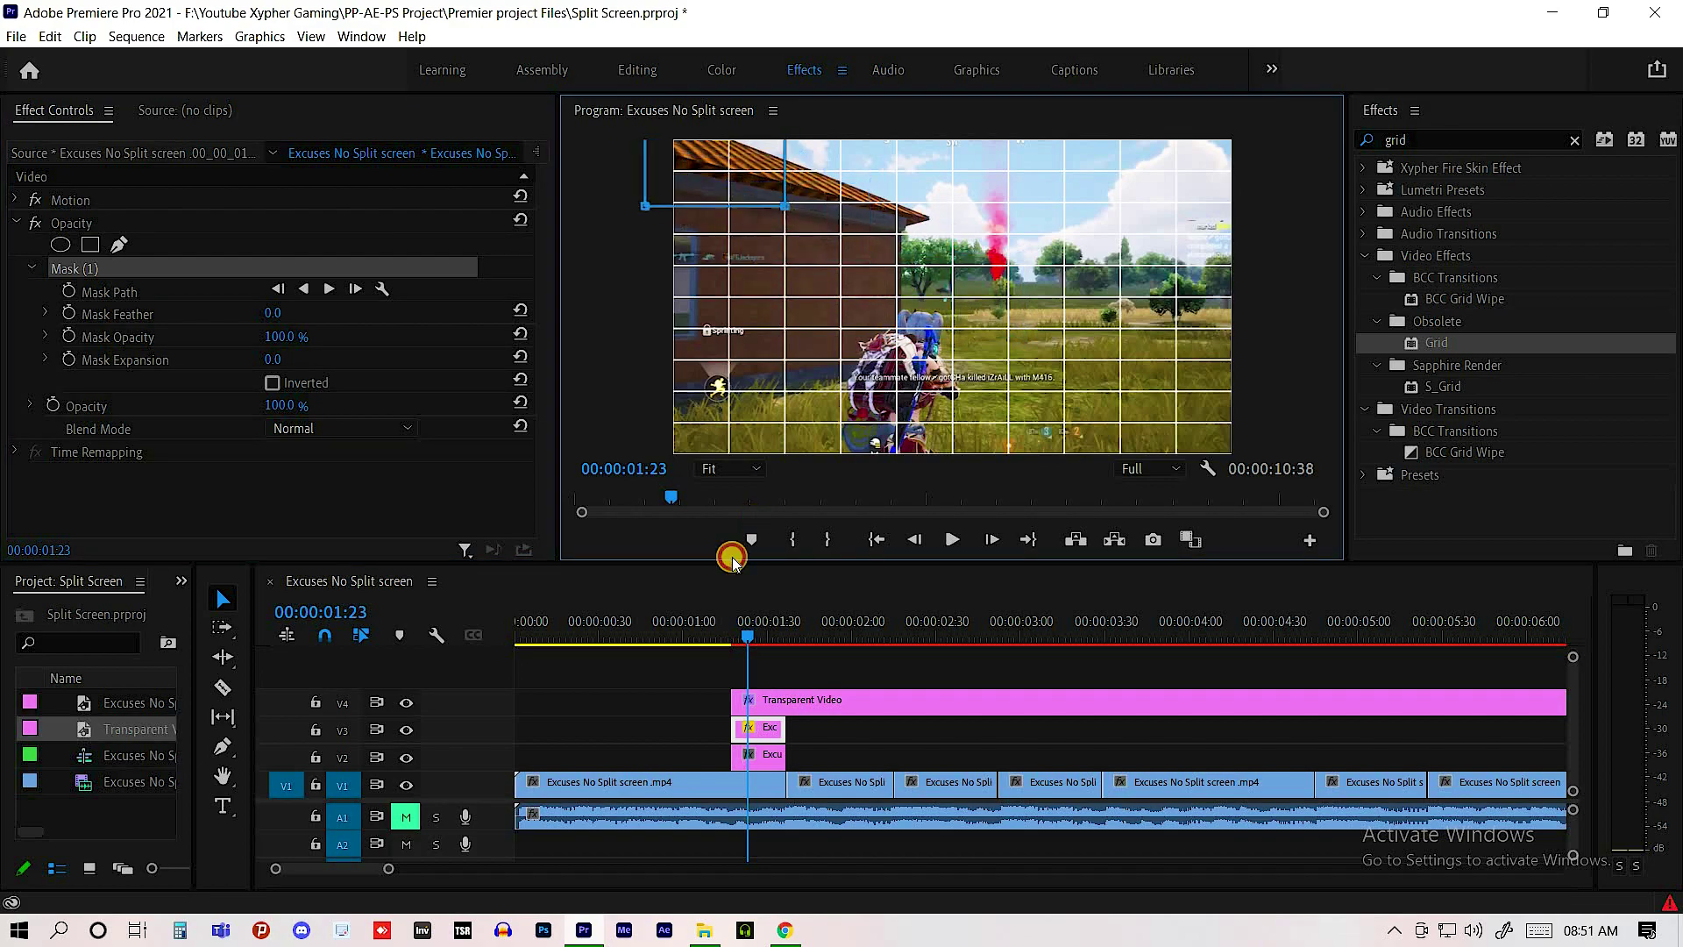
pyautogui.click(730, 468)
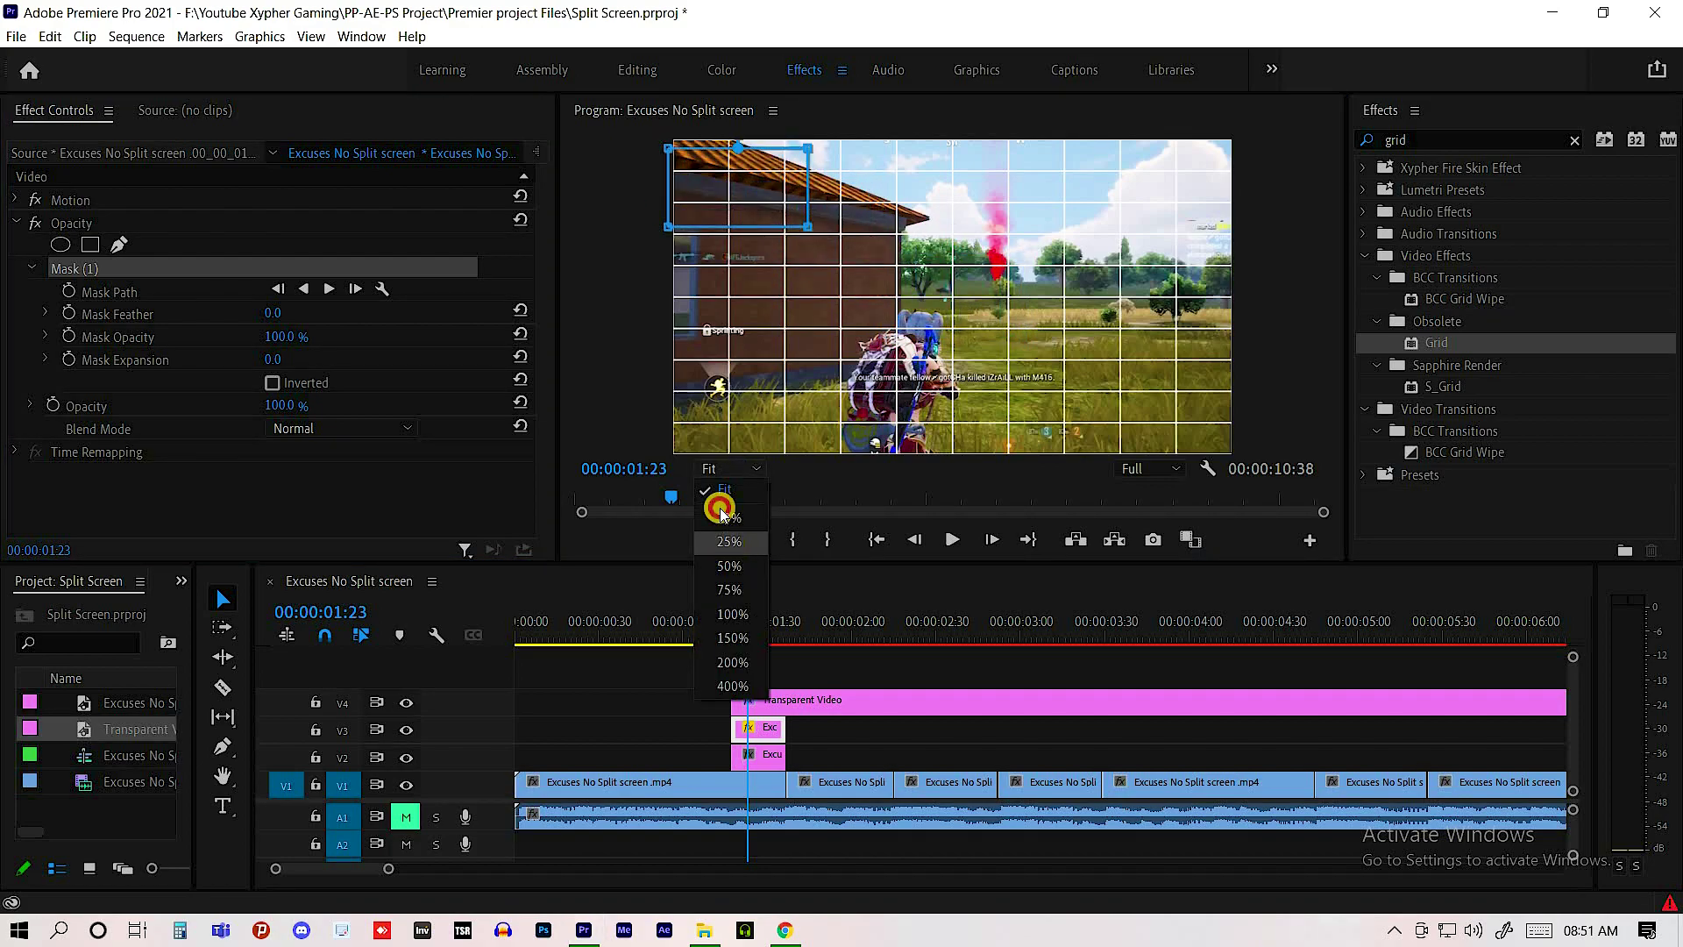
pyautogui.click(728, 526)
# - Drag the mask's corners so it covers the left half of the frame
pyautogui.moveTo(805, 216); pyautogui.dragTo(840, 191)
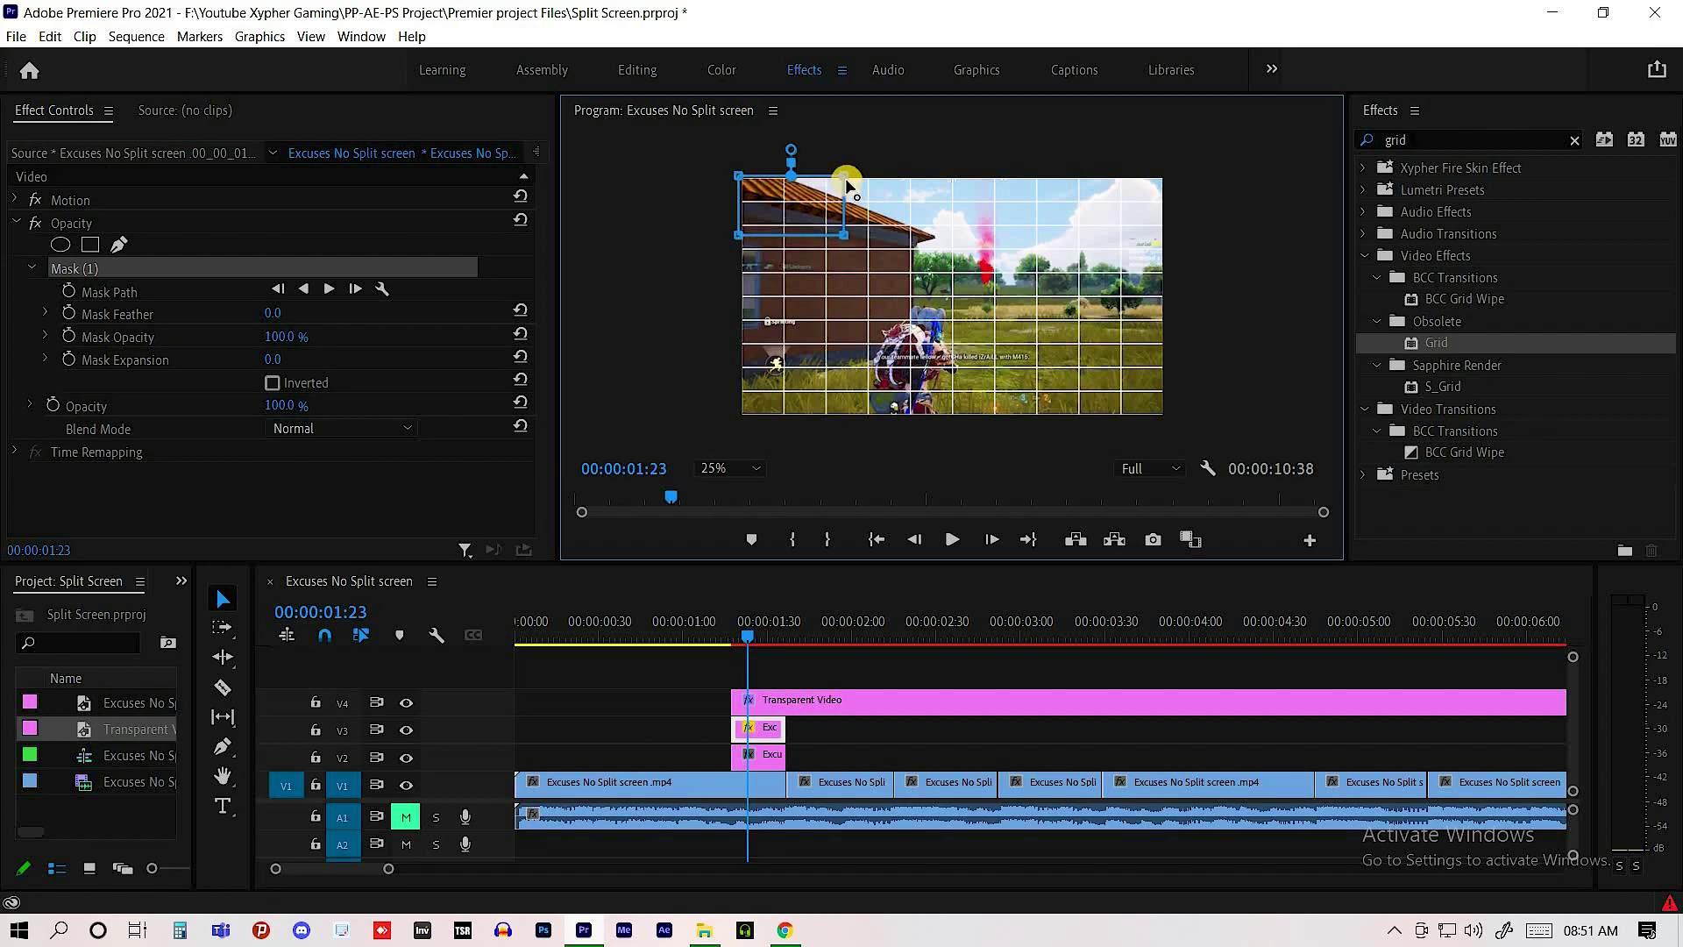
pyautogui.moveTo(845, 177); pyautogui.dragTo(956, 178)
pyautogui.moveTo(845, 235); pyautogui.dragTo(954, 421)
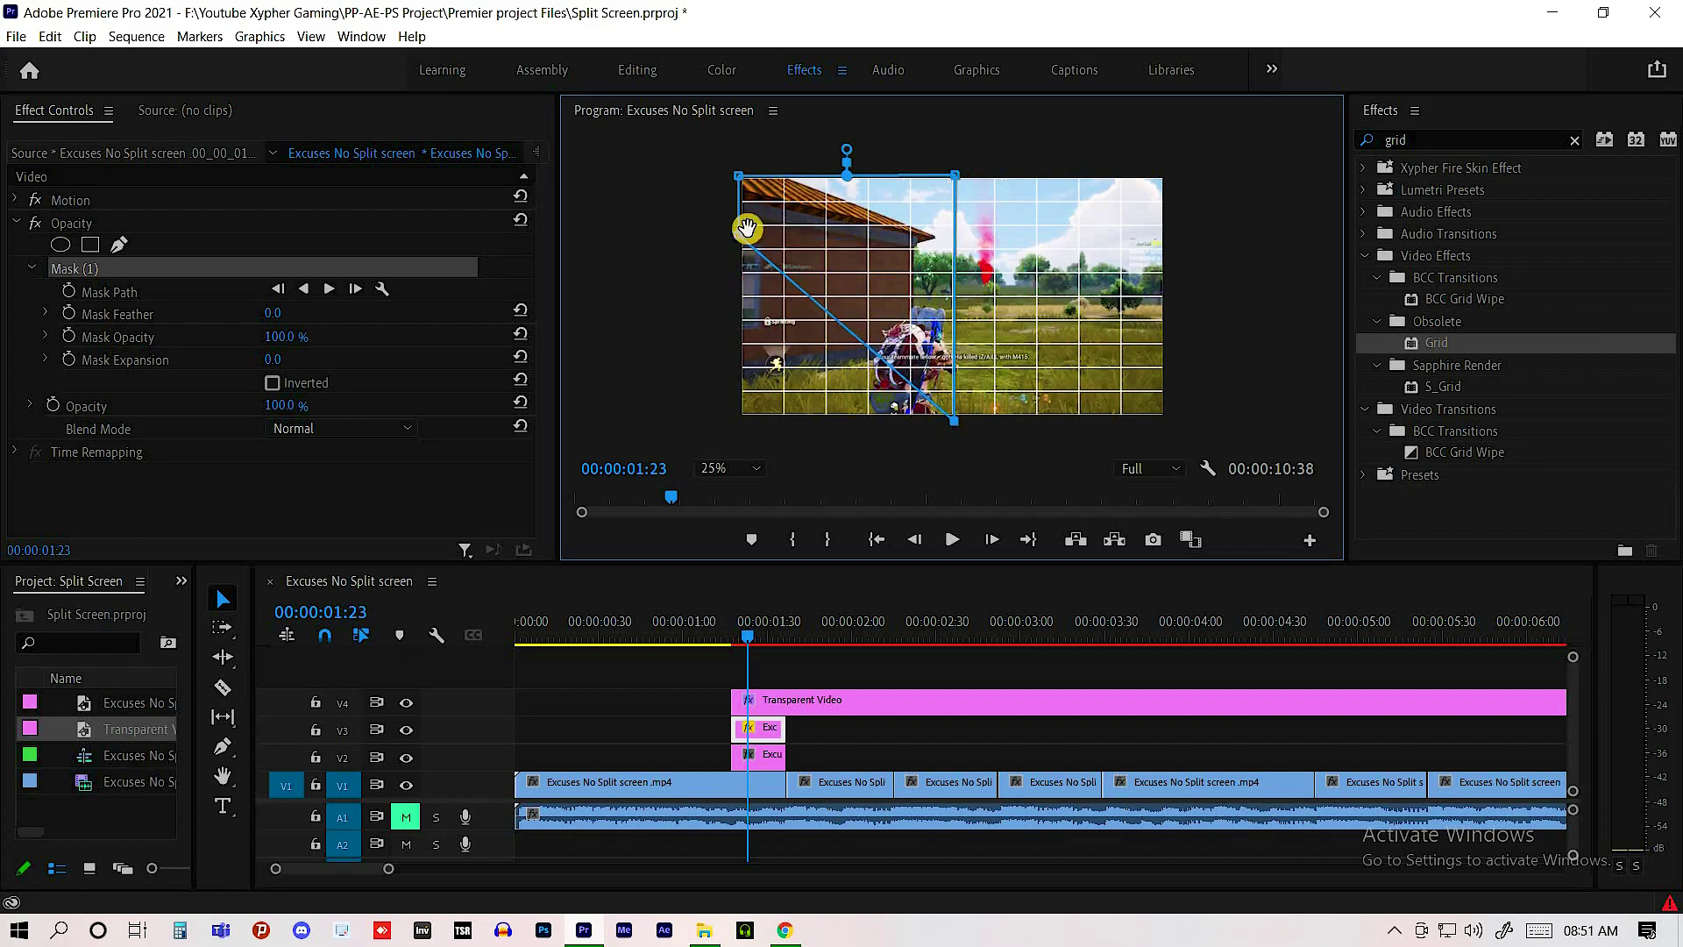
pyautogui.moveTo(739, 238); pyautogui.dragTo(739, 419)
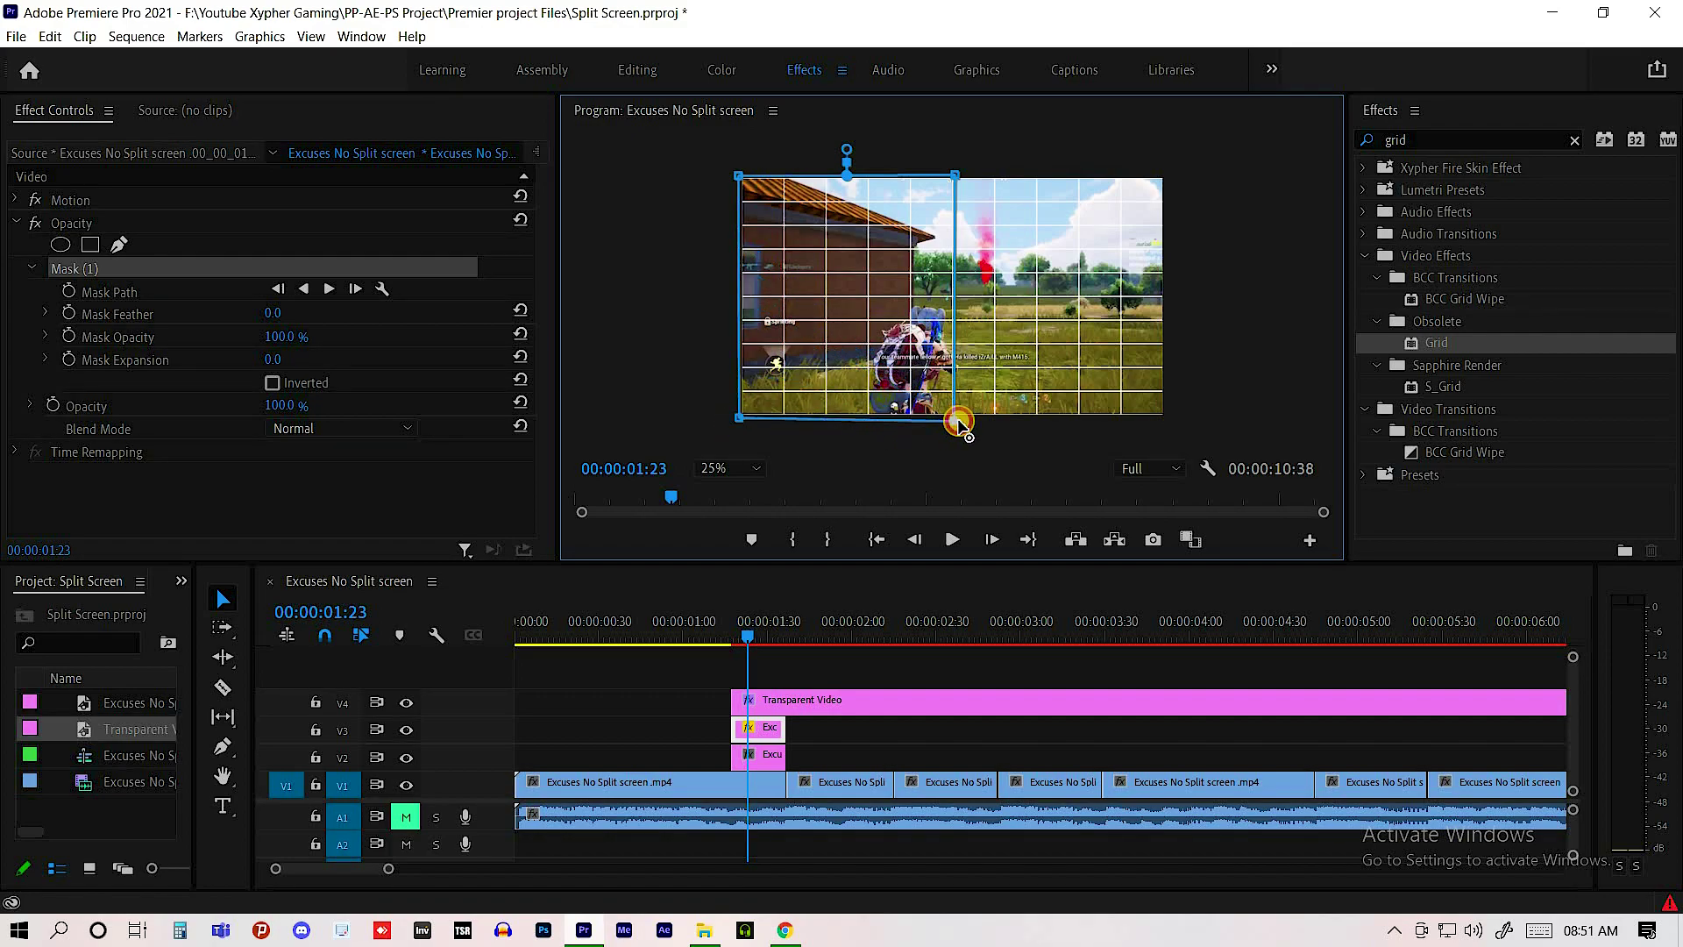
pyautogui.moveTo(959, 424); pyautogui.dragTo(956, 423)
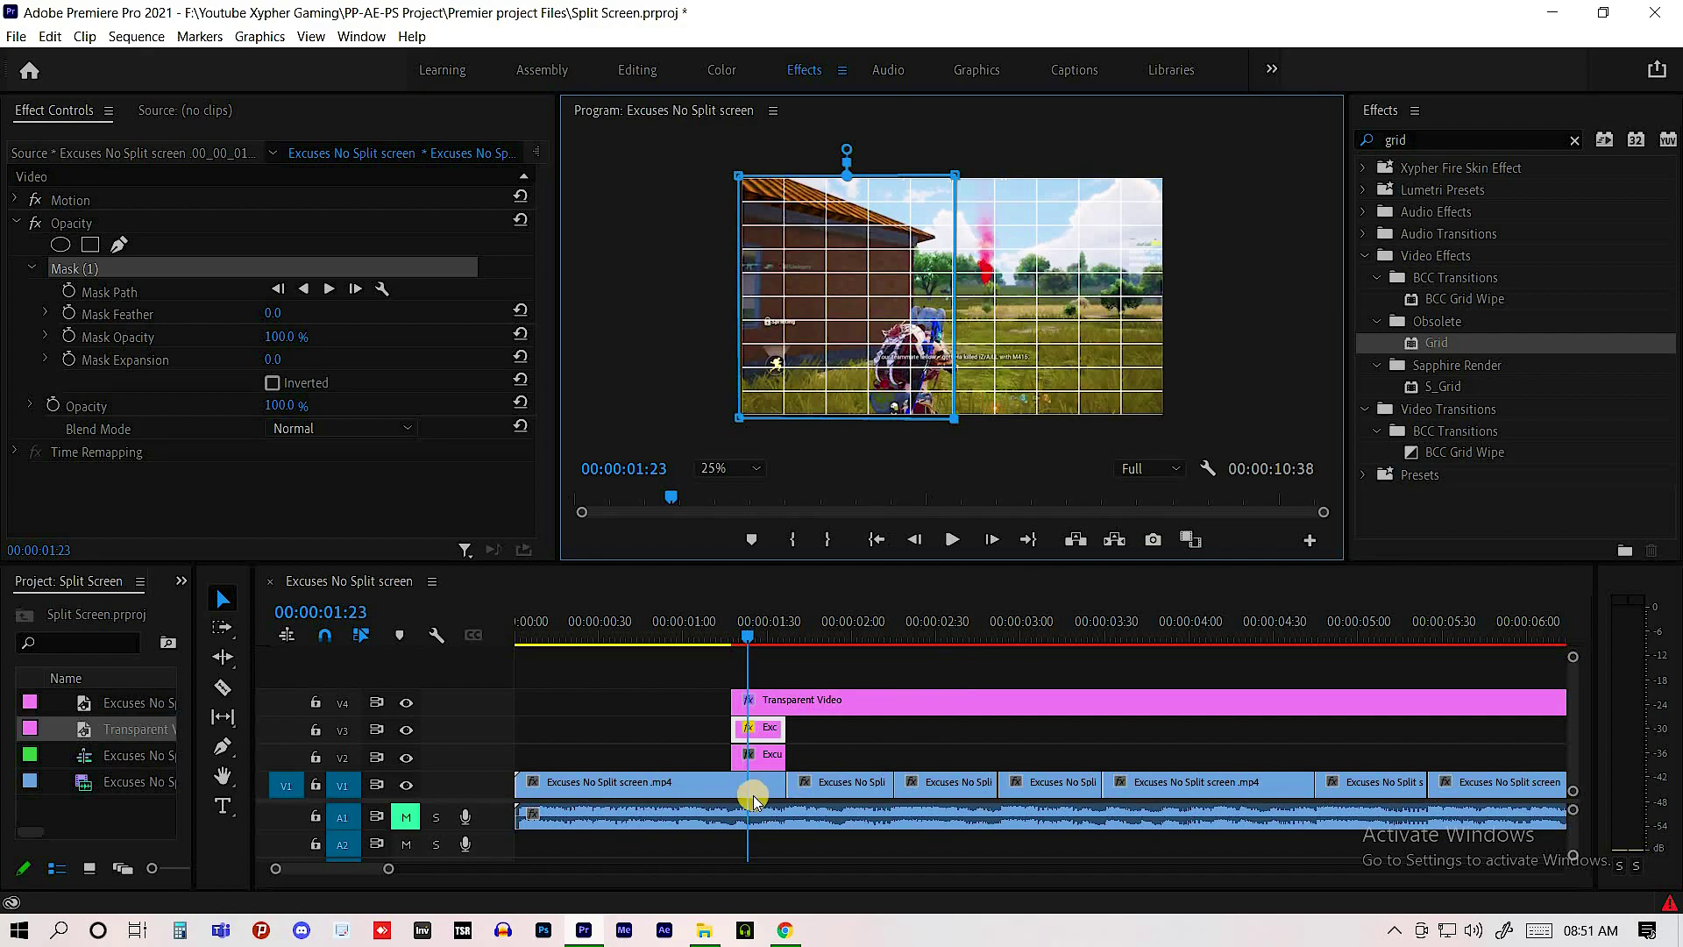
# - Add a four-point polygon mask with 0 feather to the other freeze-frame still
pyautogui.click(248, 266)
pyautogui.press('Delete')
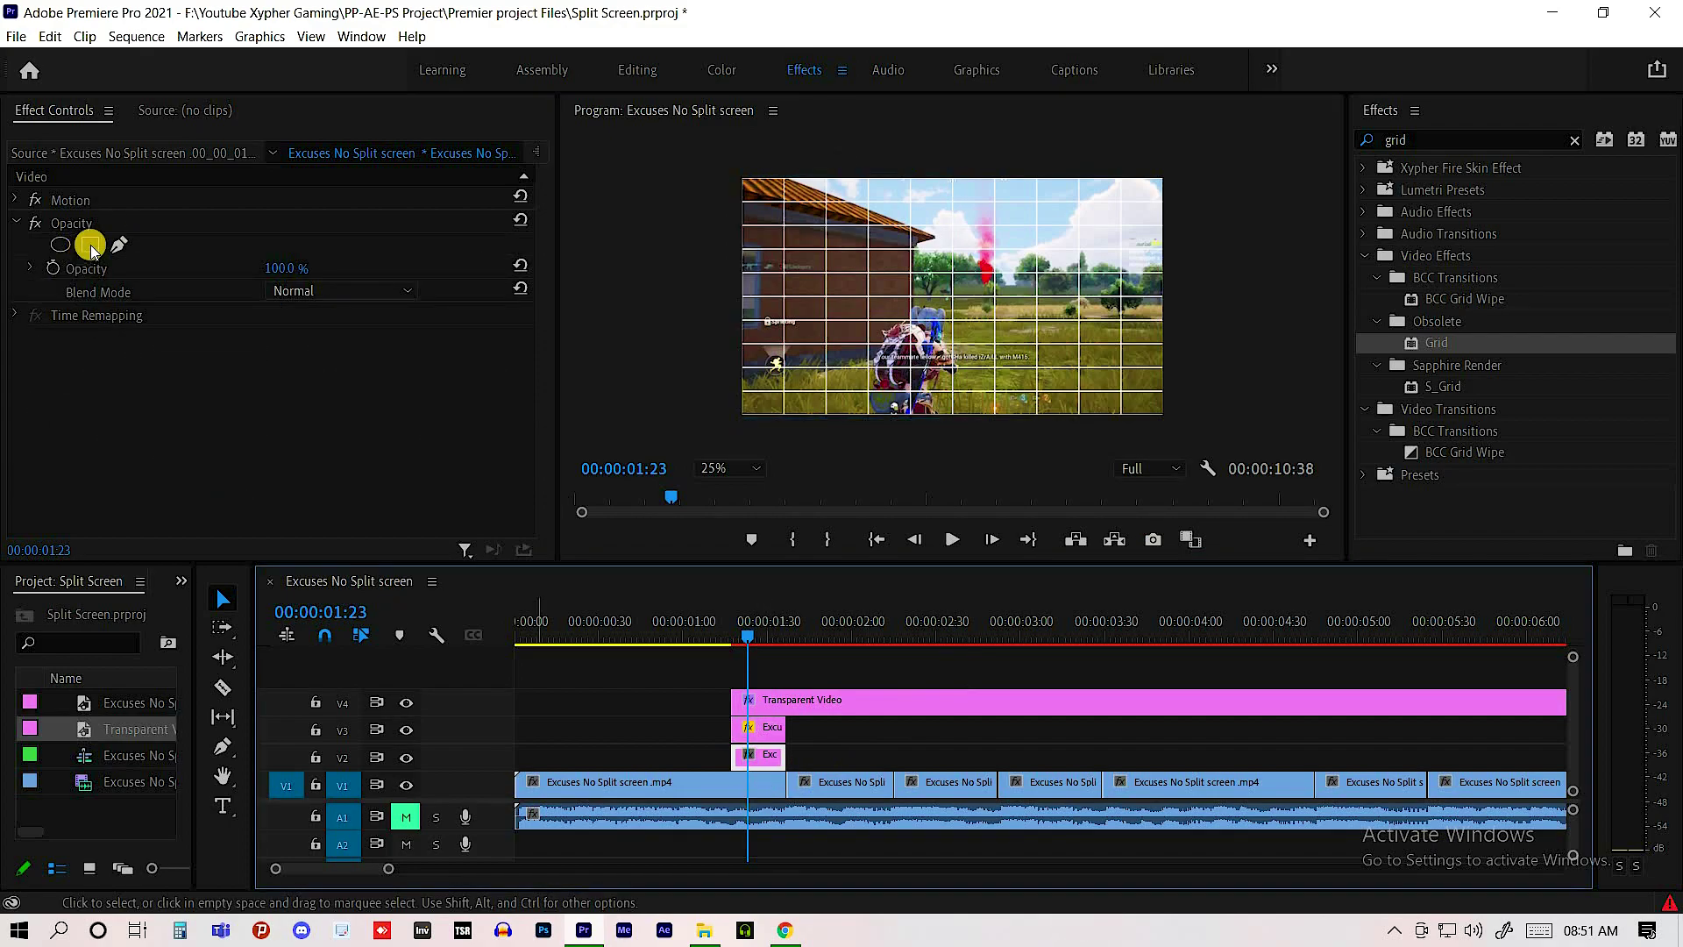
pyautogui.click(92, 246)
pyautogui.moveTo(1009, 287); pyautogui.dragTo(1014, 219)
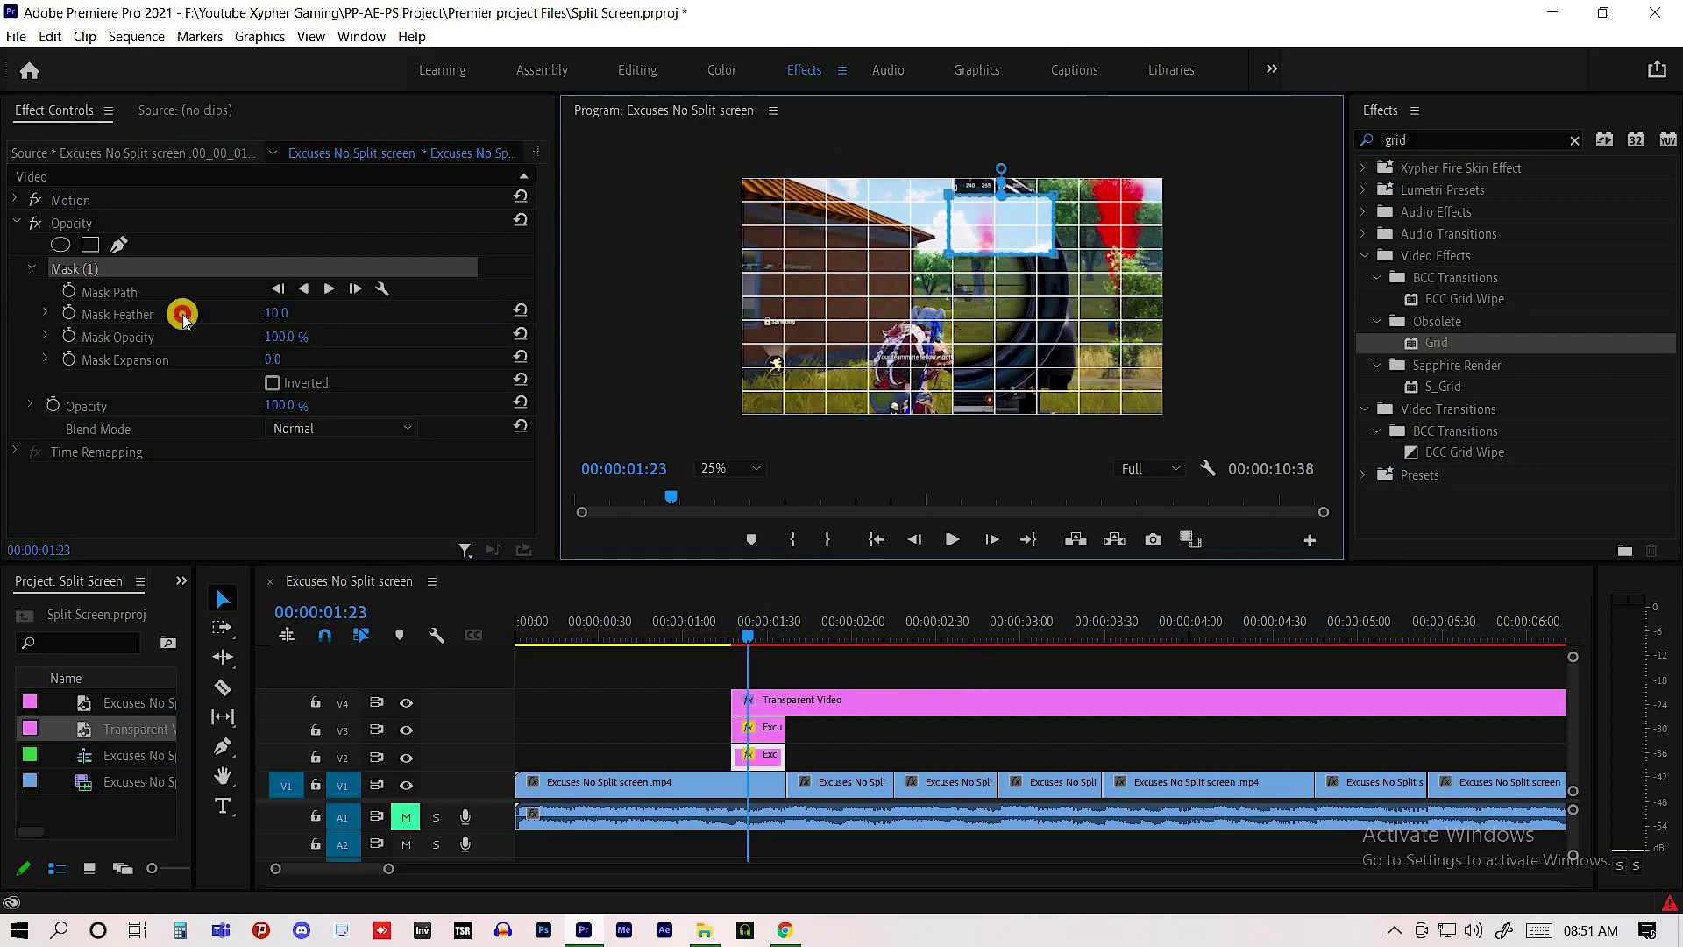
pyautogui.moveTo(274, 313); pyautogui.dragTo(180, 326)
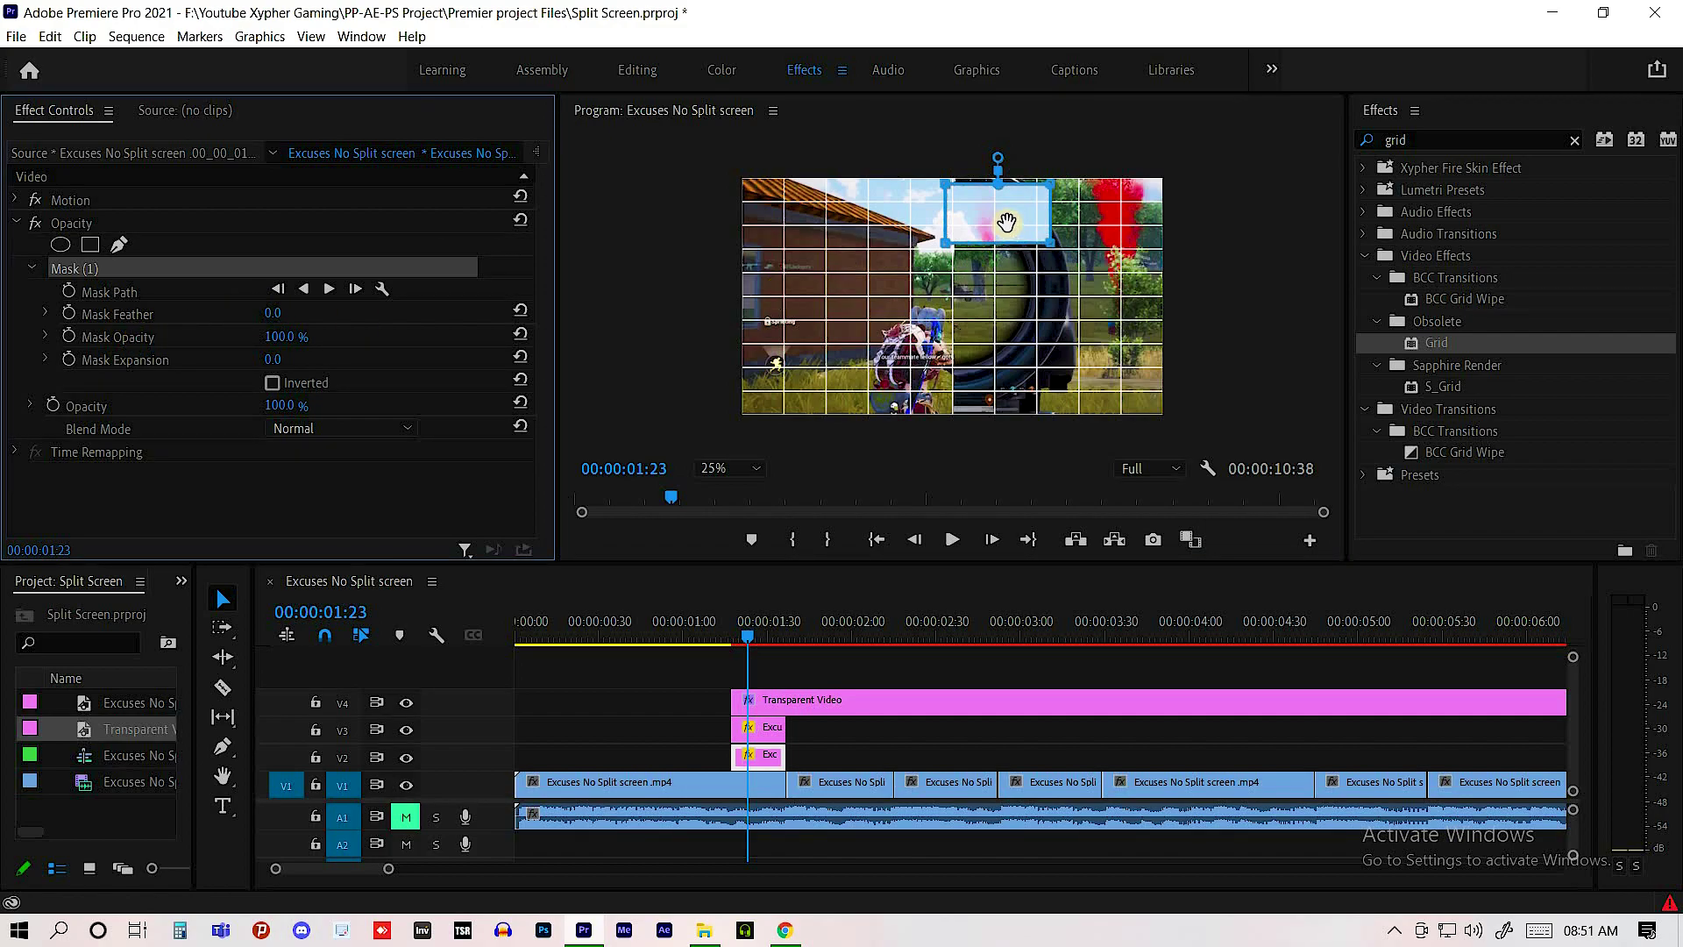
# - Reshape the mask's corners to cover the right half of the frame
pyautogui.moveTo(1014, 214); pyautogui.dragTo(1023, 206)
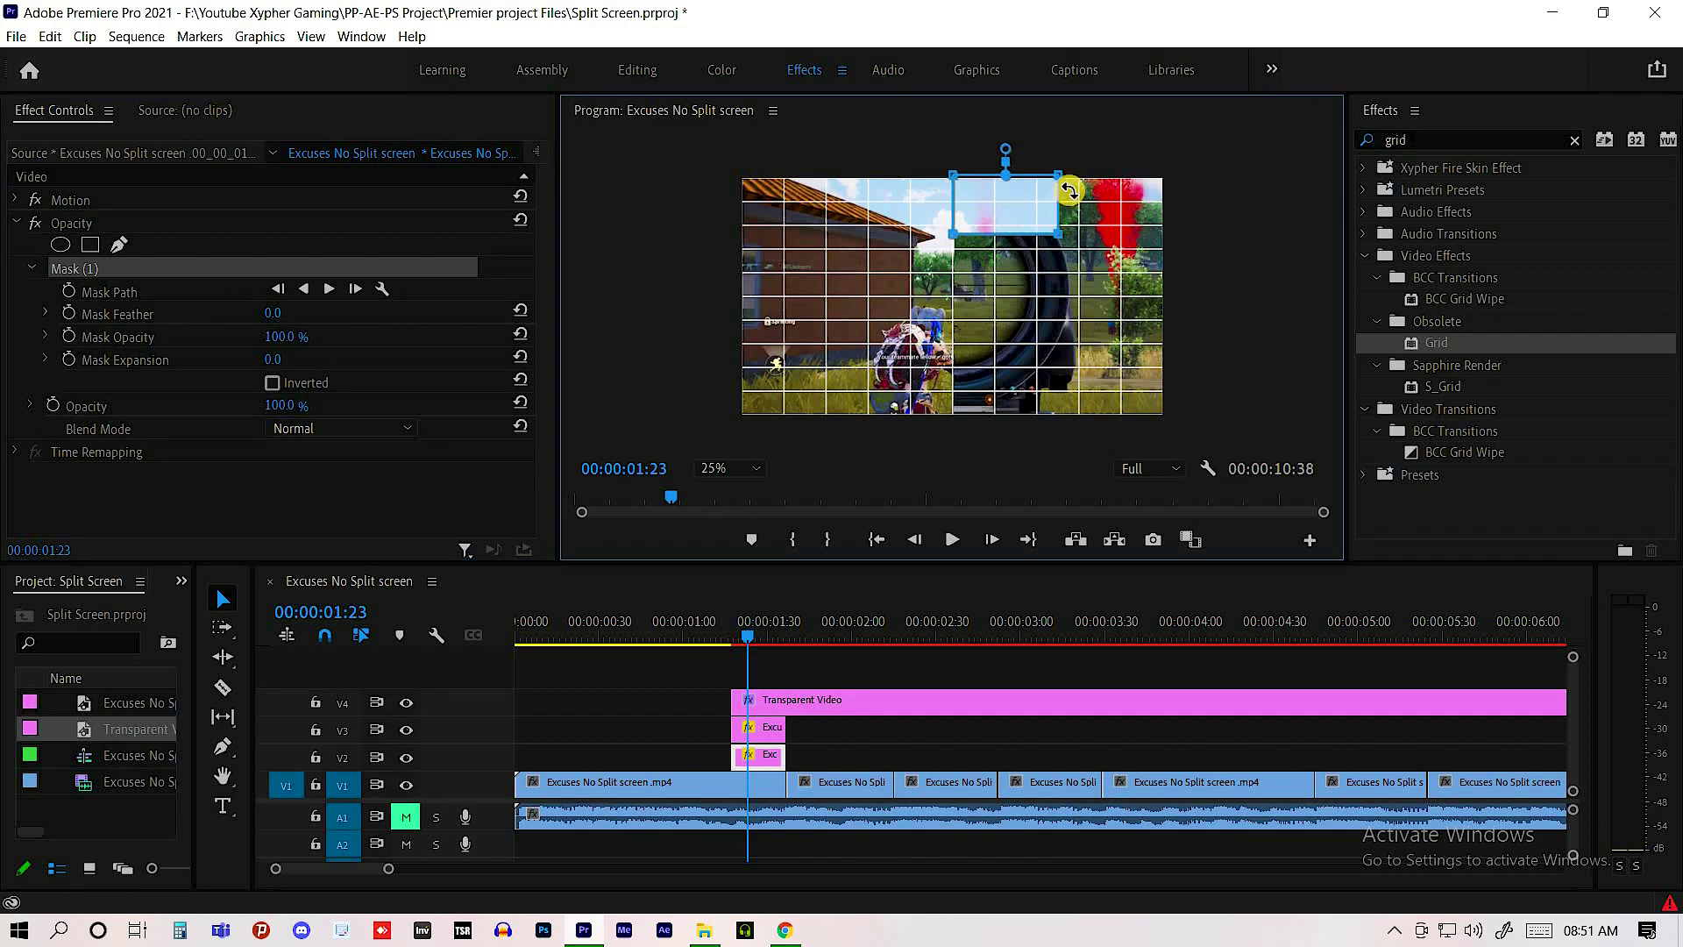
pyautogui.moveTo(1171, 180); pyautogui.dragTo(1169, 176)
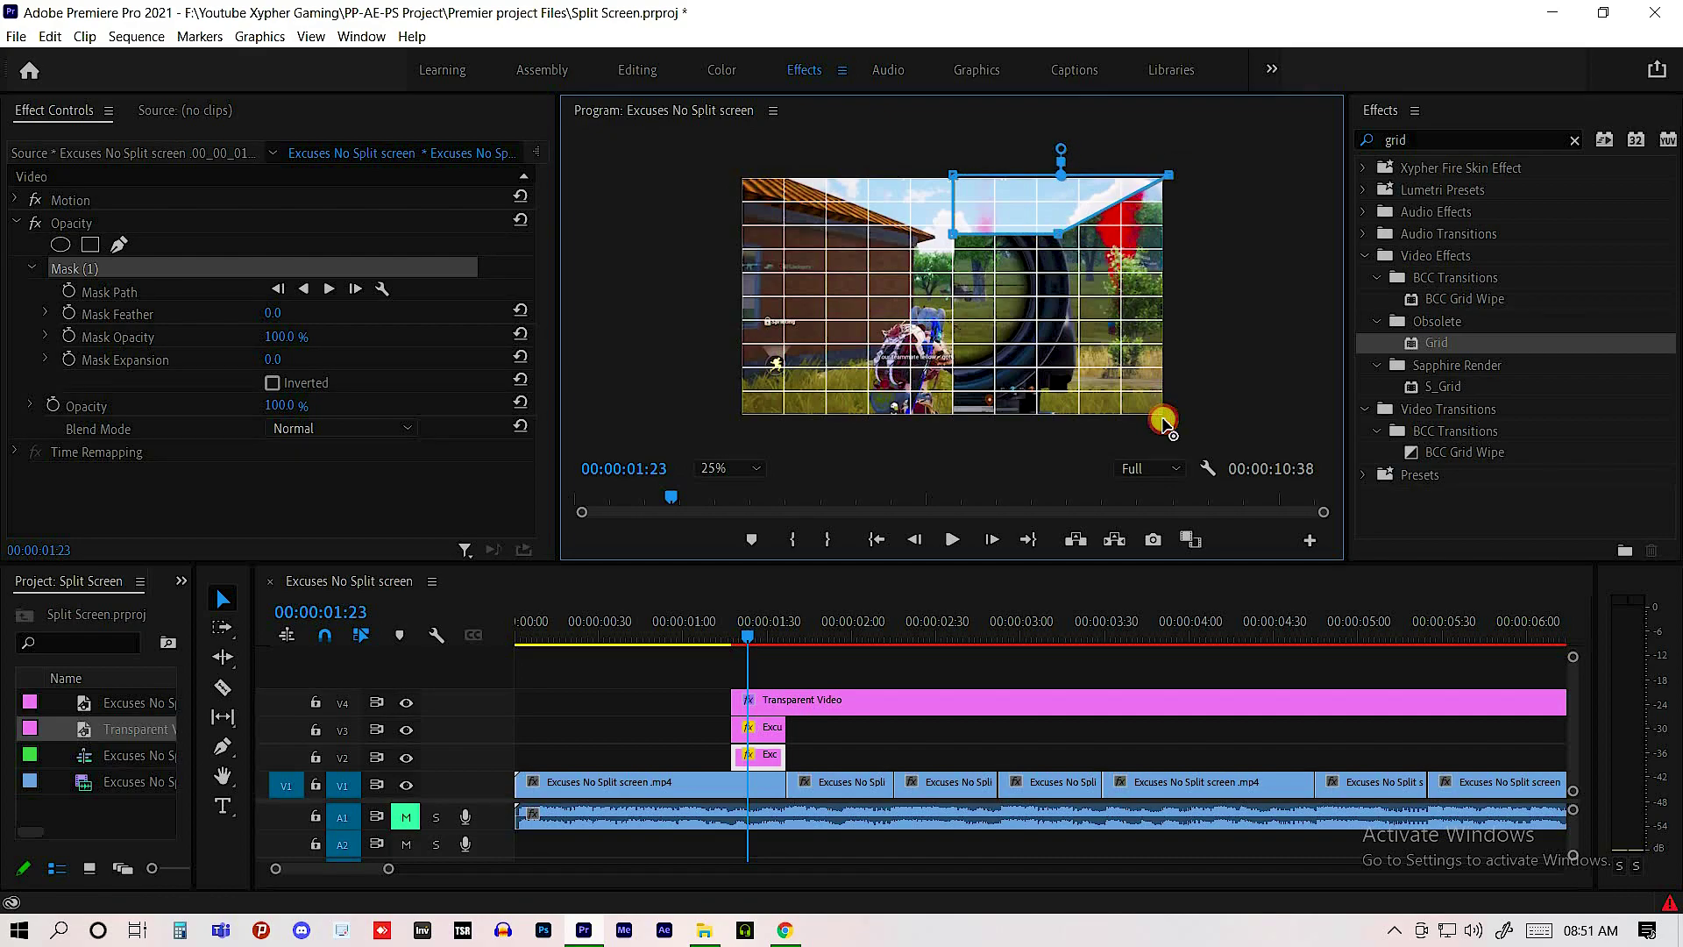
pyautogui.moveTo(1136, 376); pyautogui.dragTo(1163, 419)
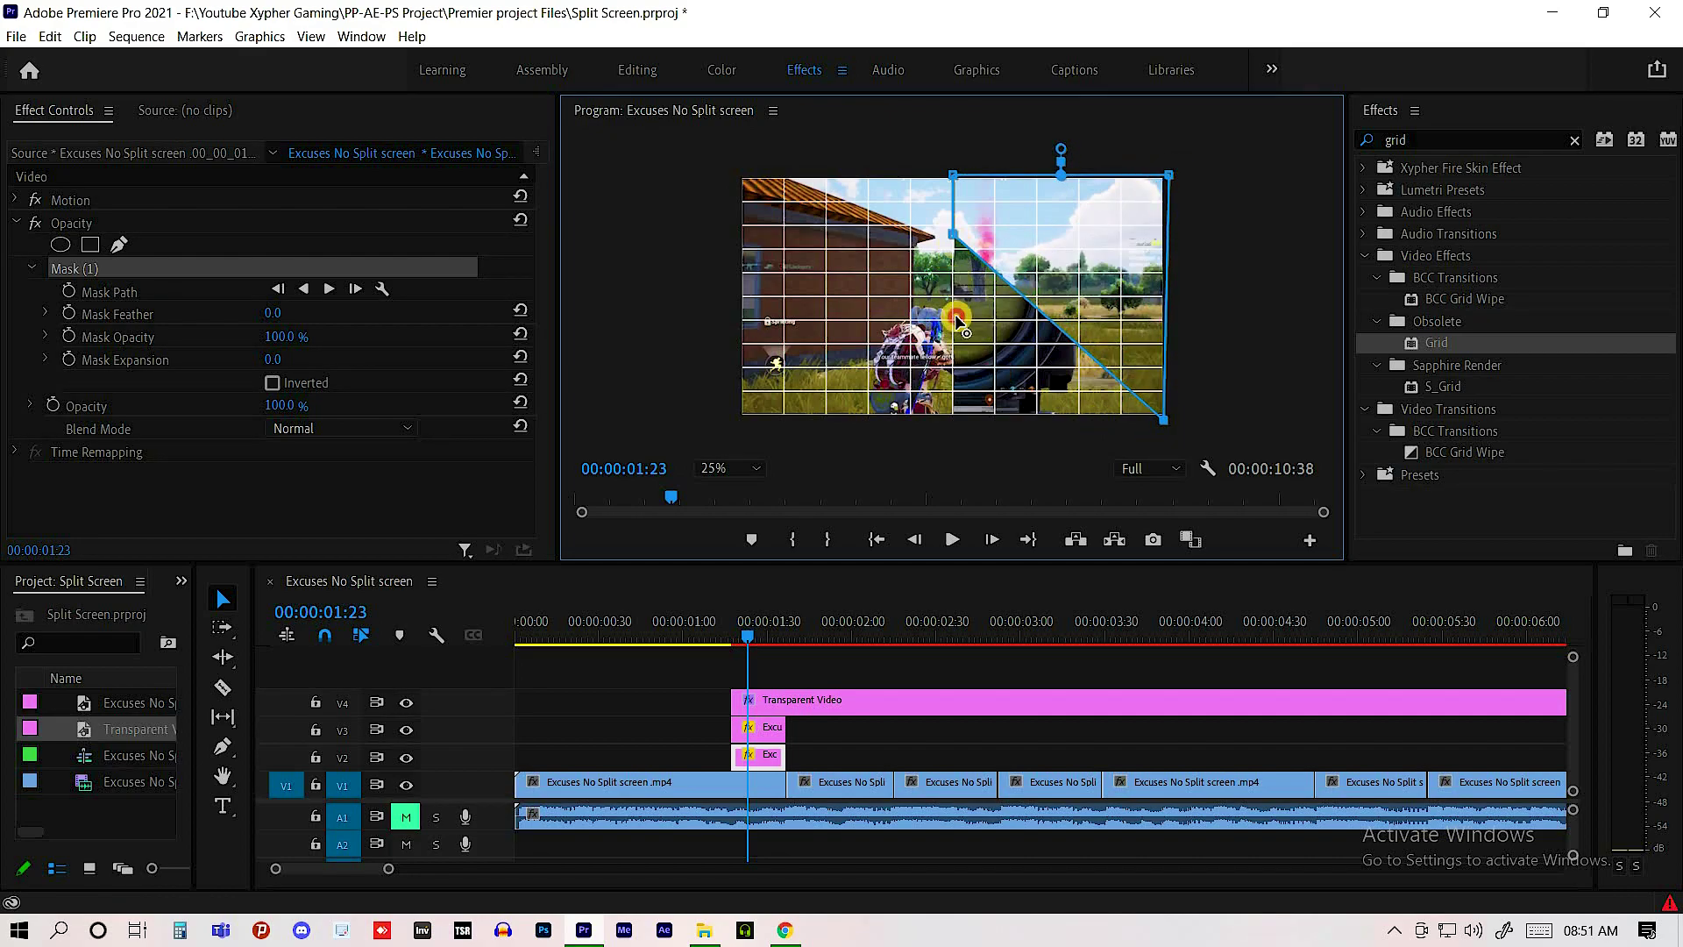
pyautogui.moveTo(958, 324); pyautogui.dragTo(954, 419)
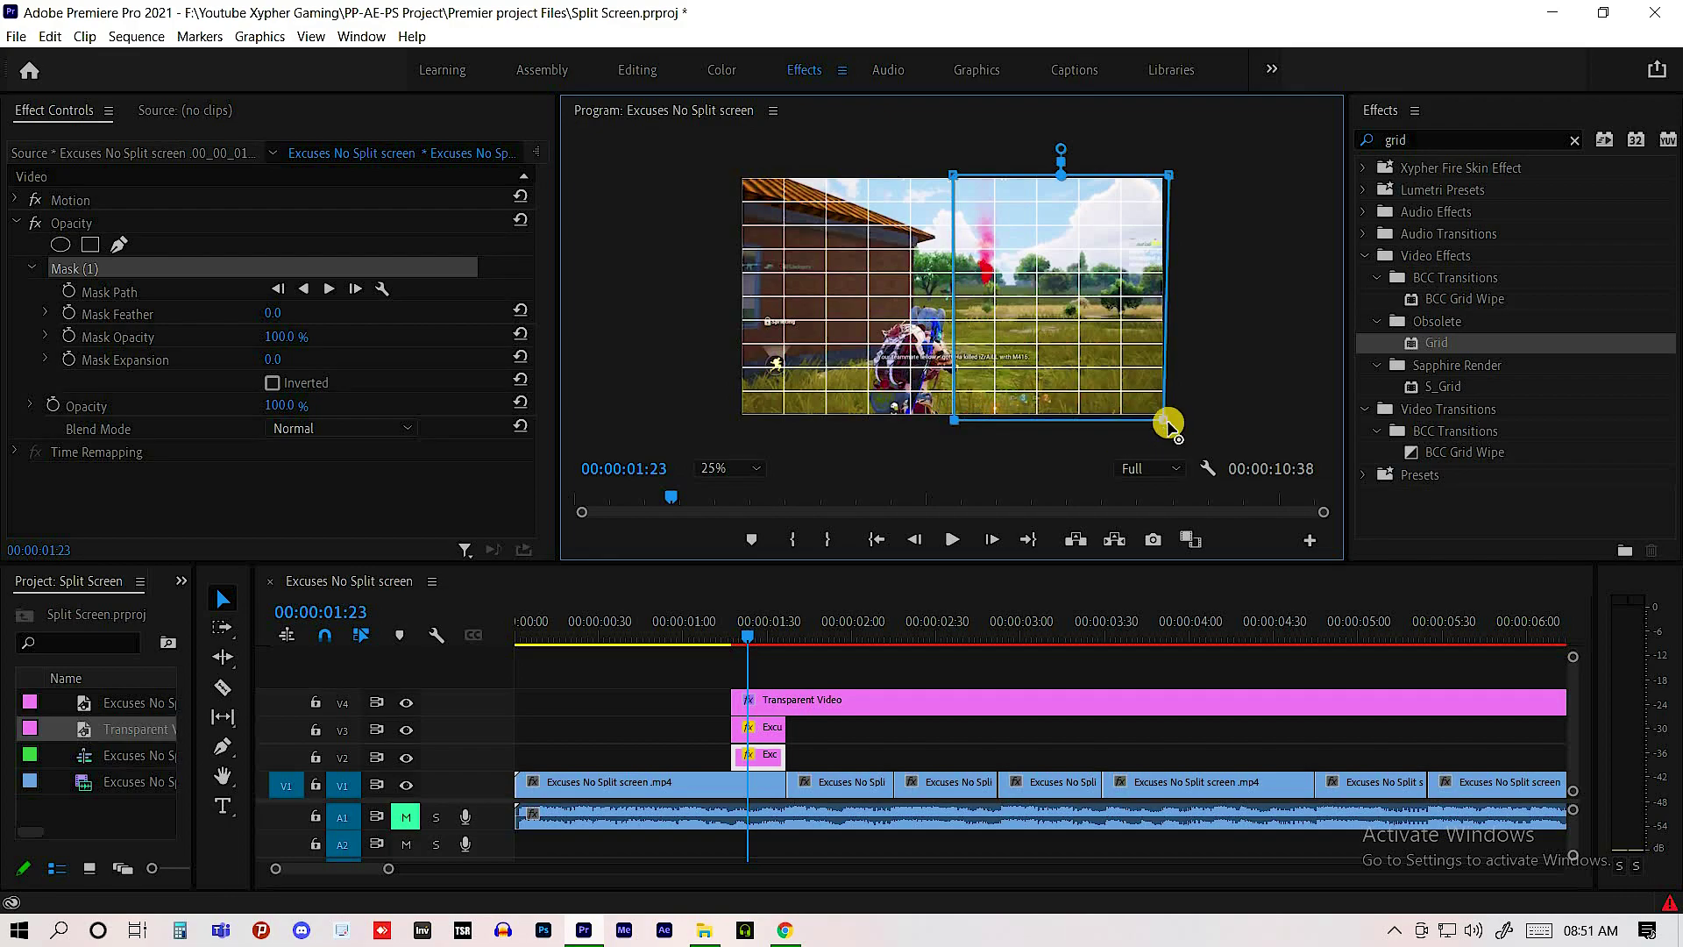
pyautogui.moveTo(1169, 416); pyautogui.dragTo(1170, 421)
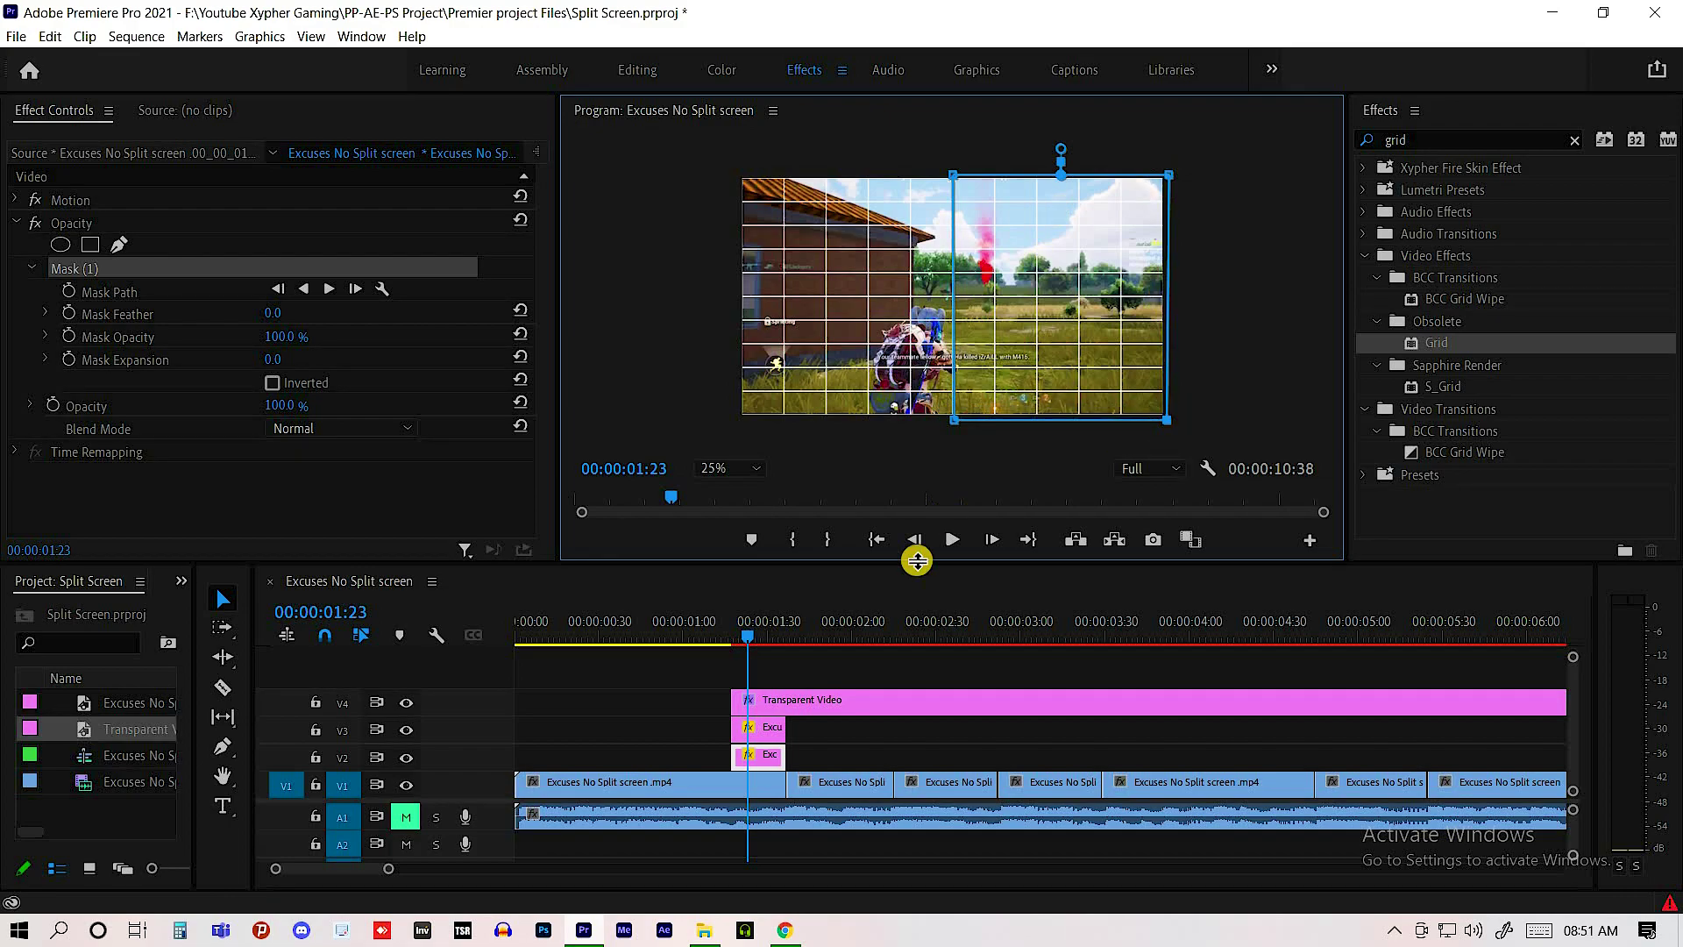
pyautogui.click(776, 737)
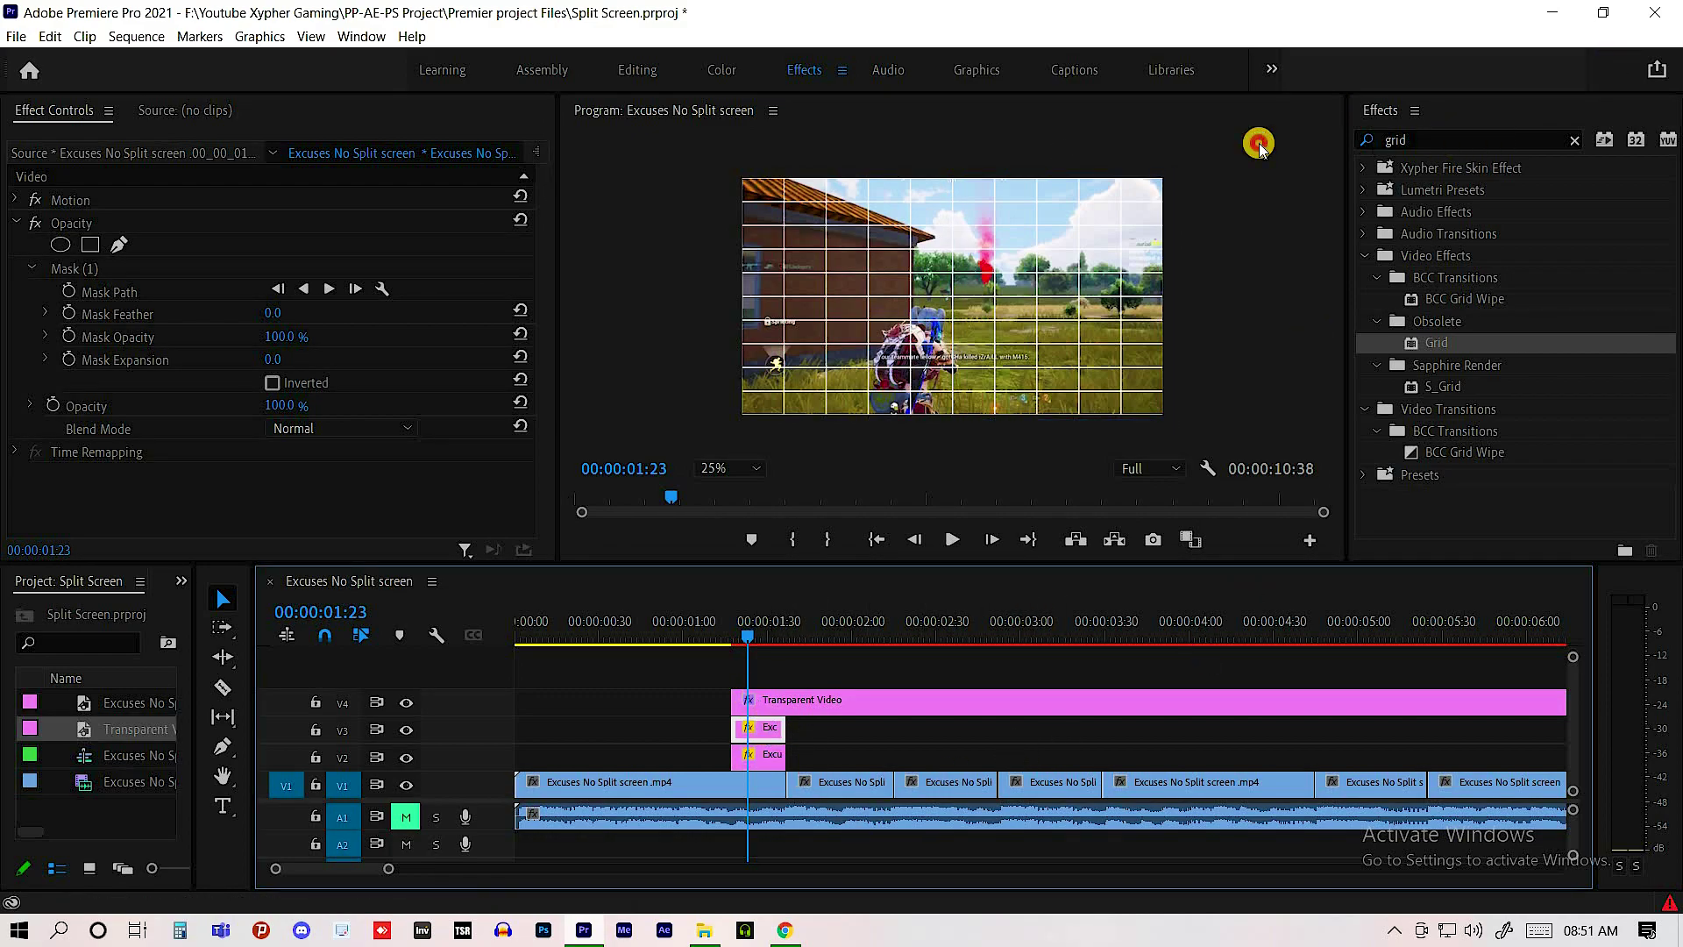
# - Search 'transf' and apply Distort > Transform to the V3 still, collapsing Opacity
pyautogui.hotkey('shift', '7')
pyautogui.write('transf')
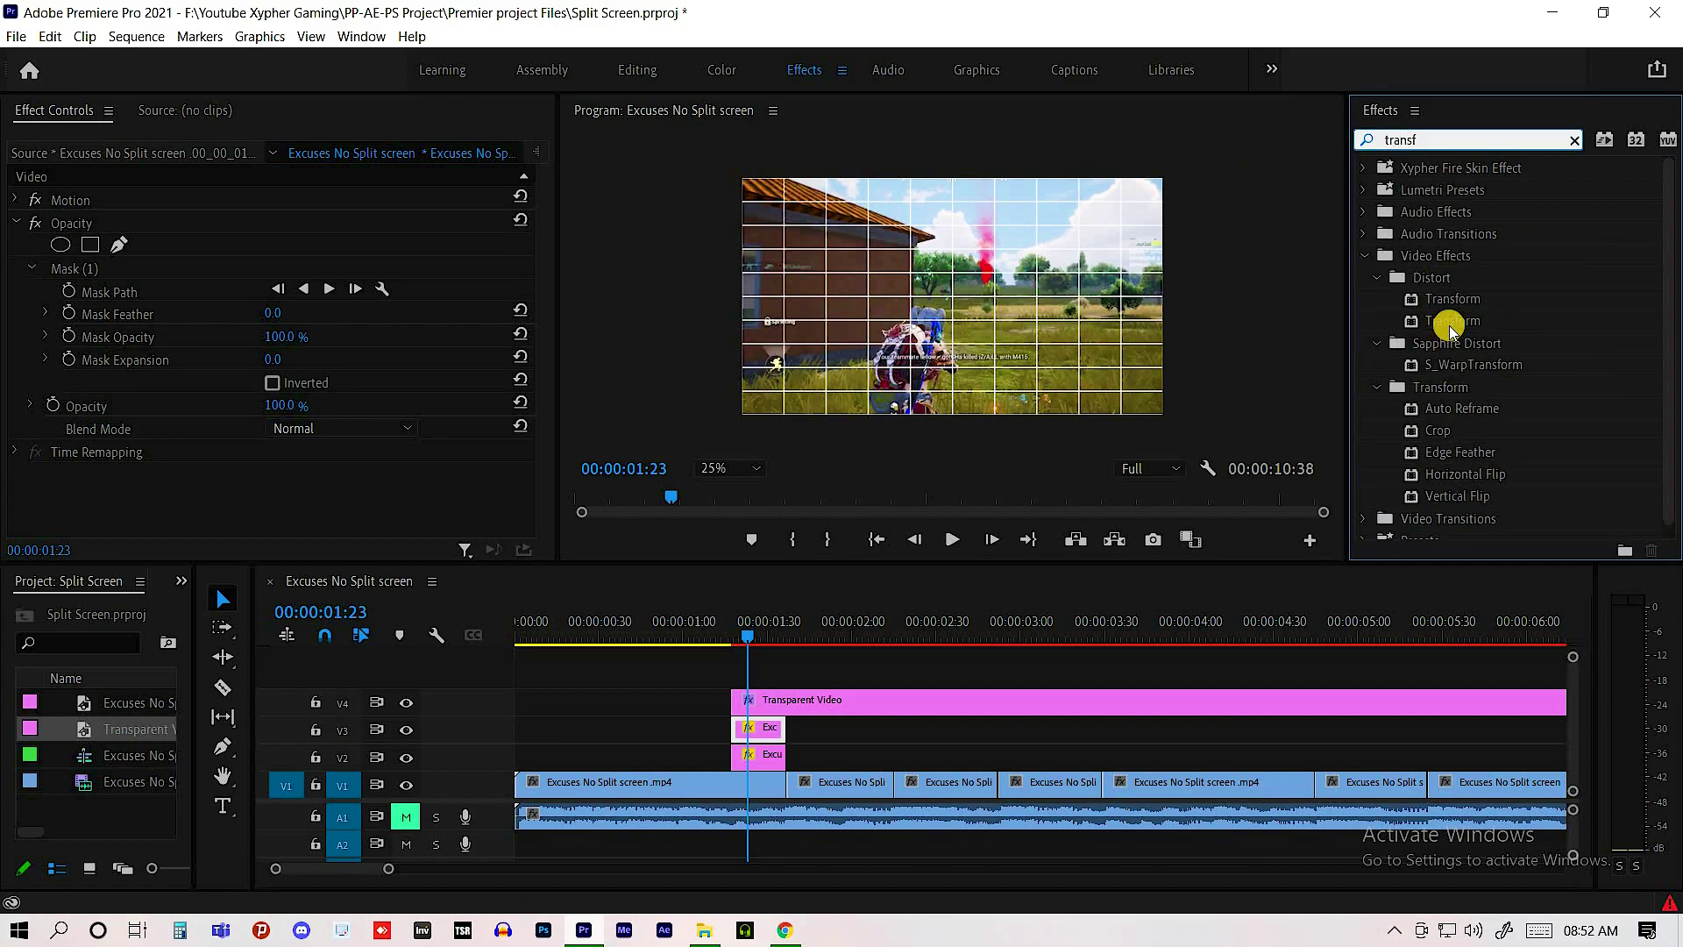
pyautogui.moveTo(1451, 324)
pyautogui.mouseDown()
pyautogui.moveTo(772, 735)
pyautogui.moveTo(772, 752)
pyautogui.mouseUp()
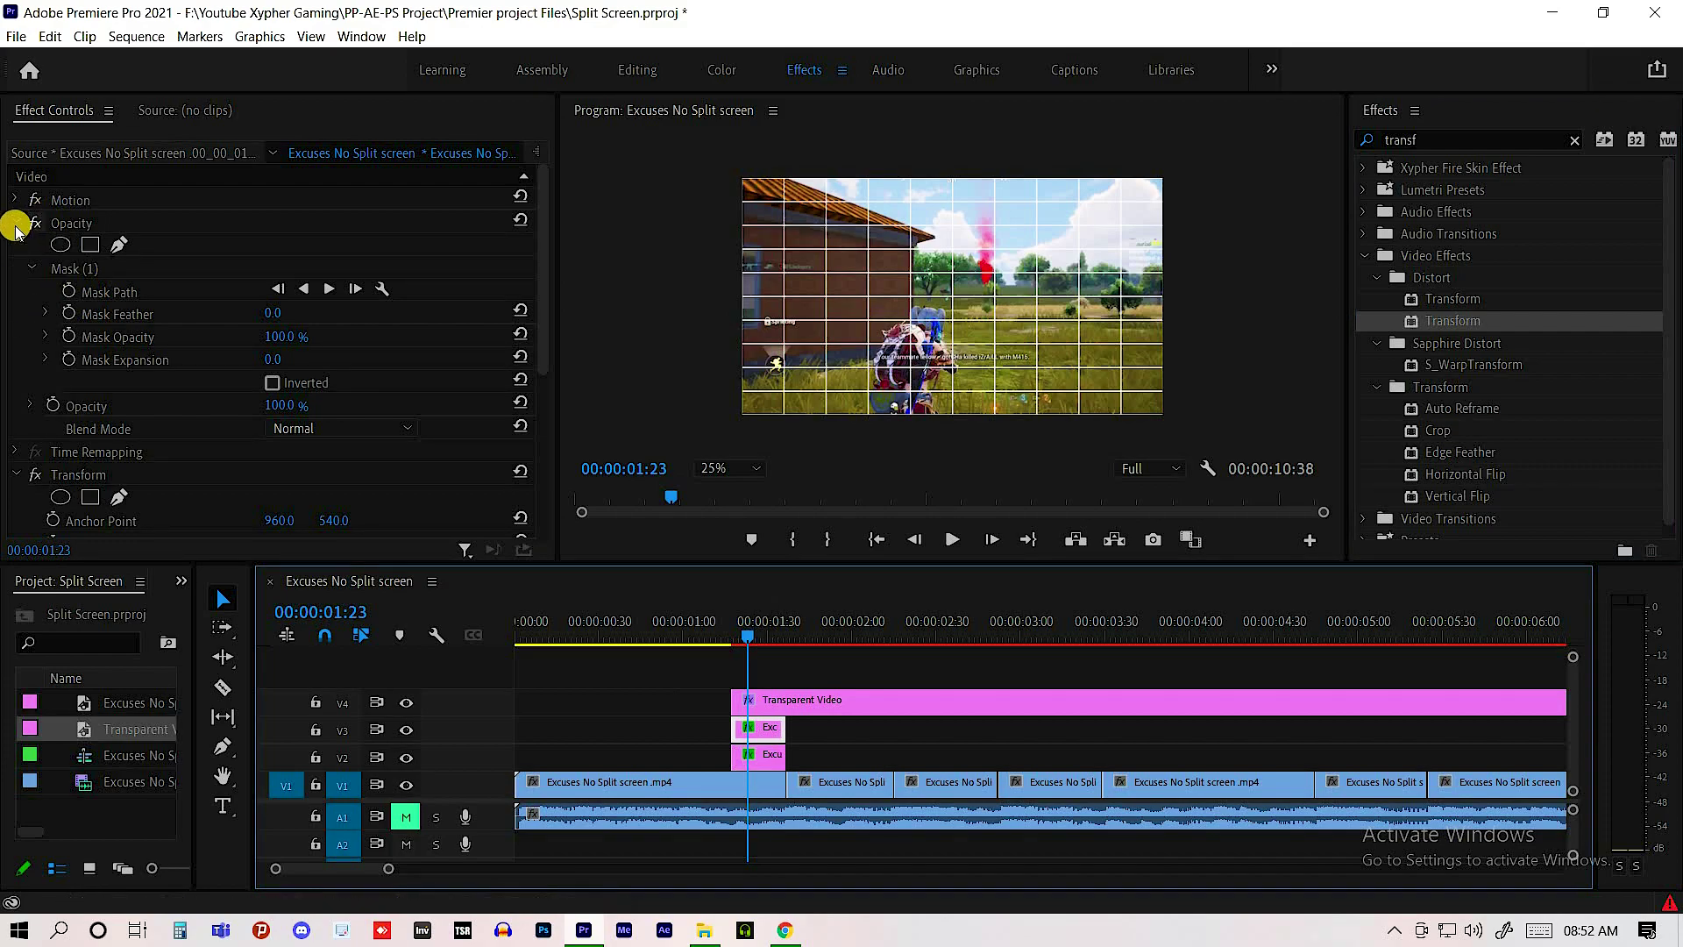
pyautogui.click(114, 305)
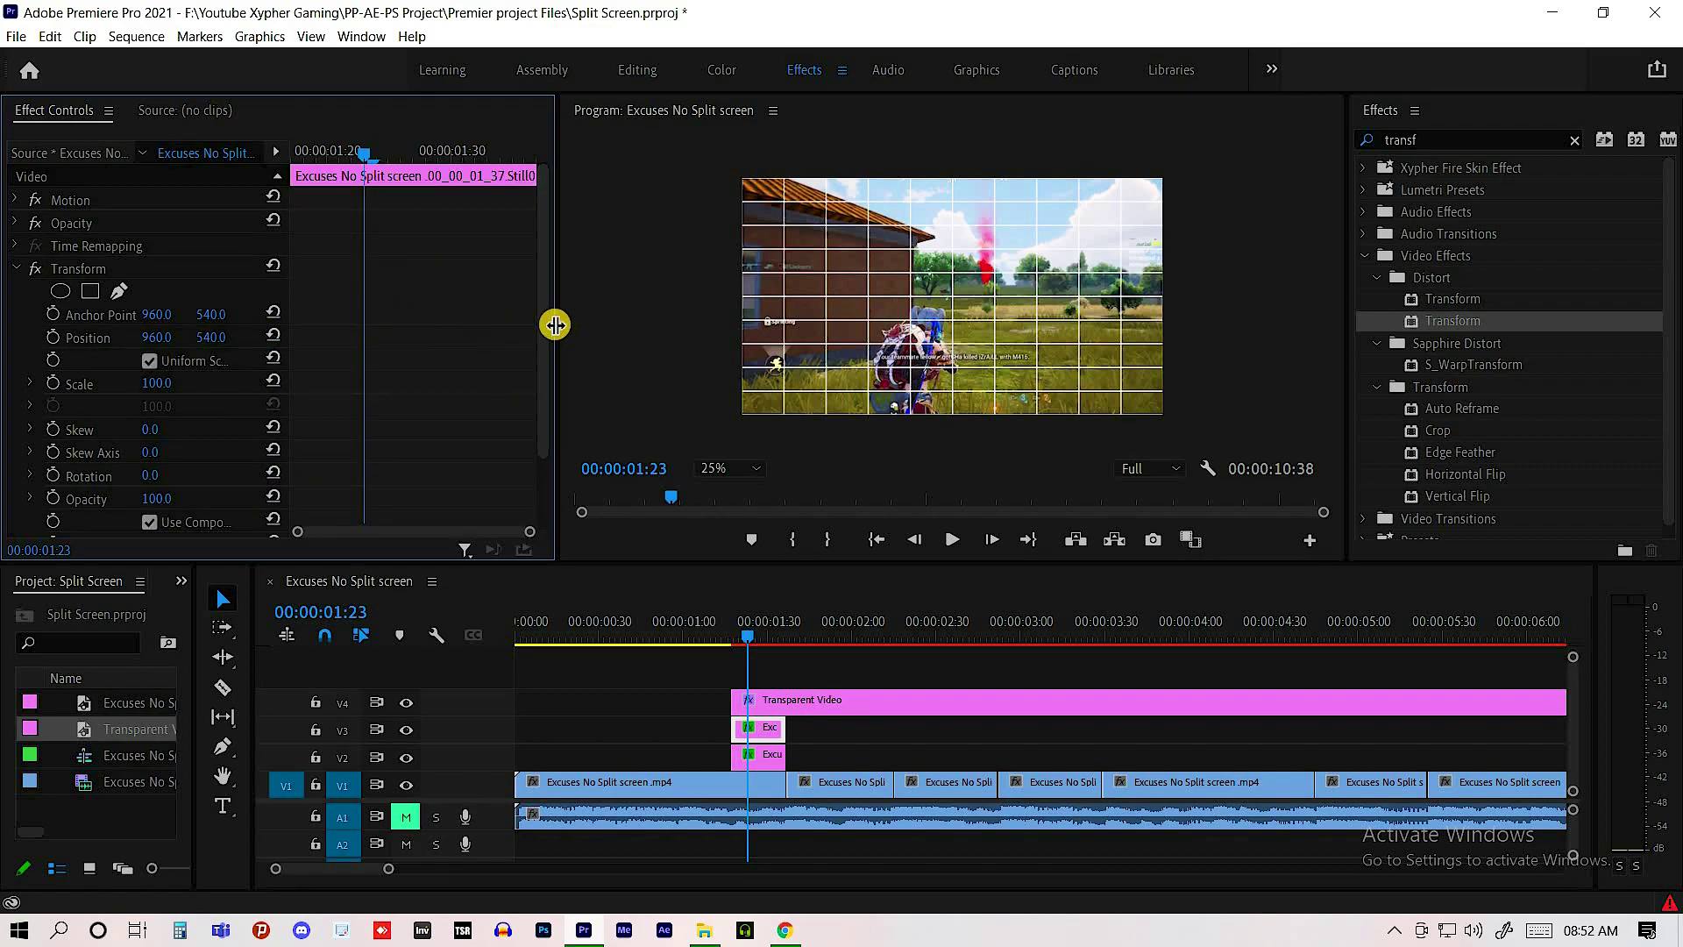
# - Keyframe Transform Position to move the still from above frame at 01:18 to 540 at 01:36
pyautogui.moveTo(555, 325); pyautogui.dragTo(705, 328)
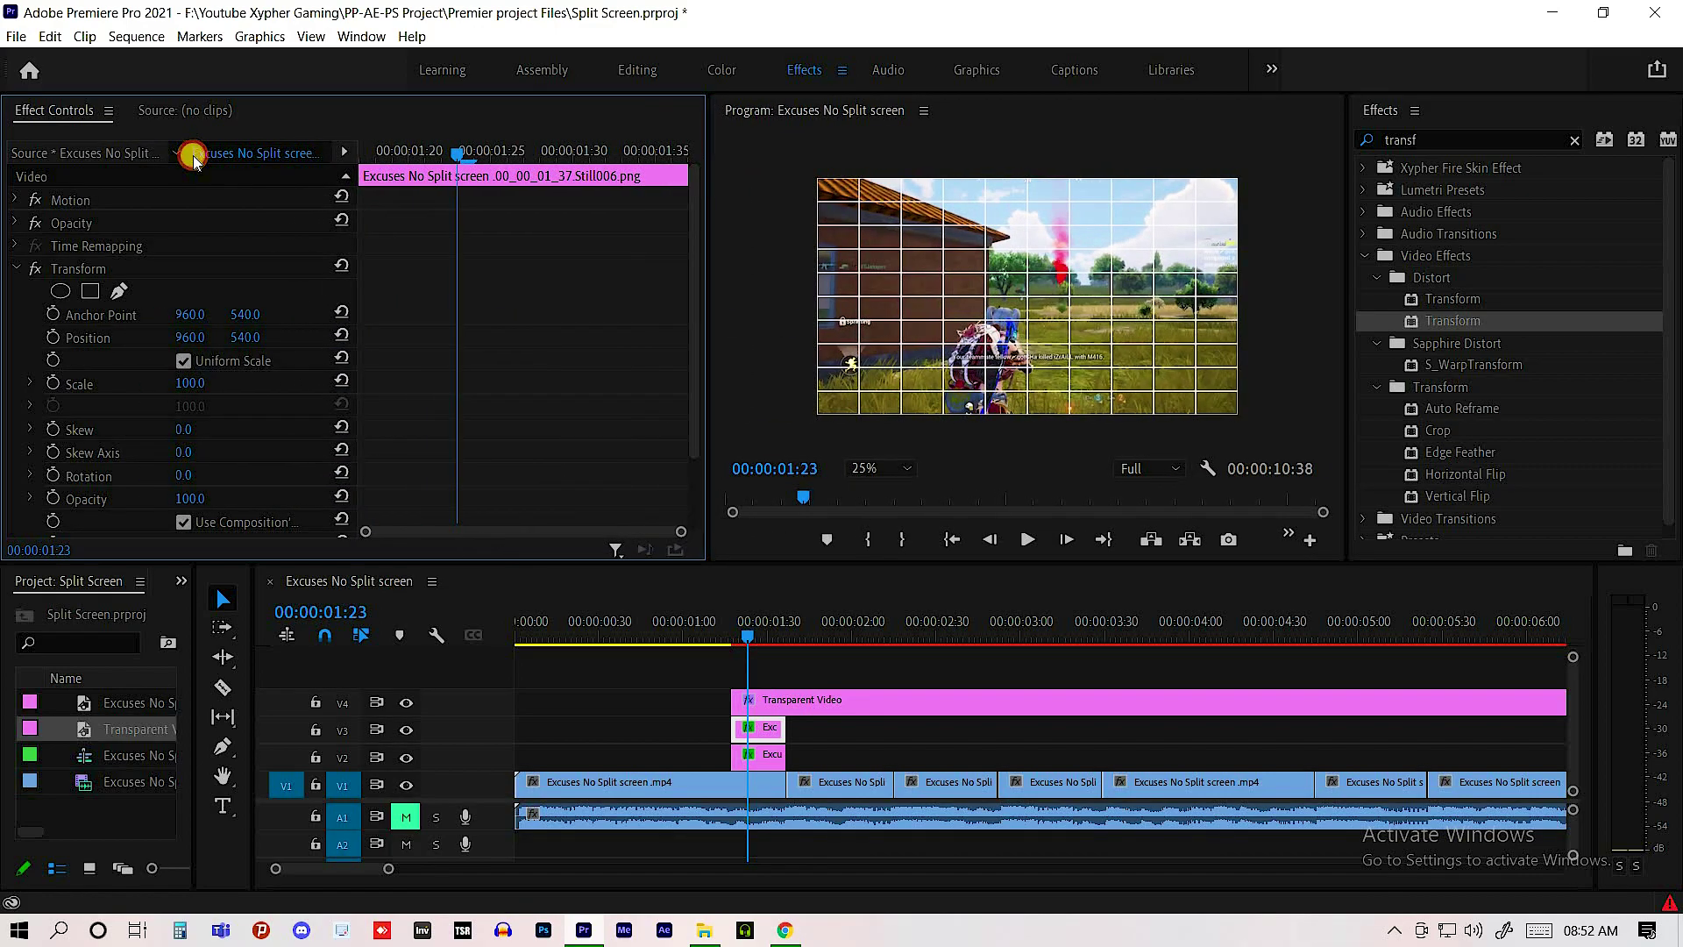
pyautogui.press('Left')
pyautogui.press('Left')
pyautogui.press('Left')
pyautogui.press('Right')
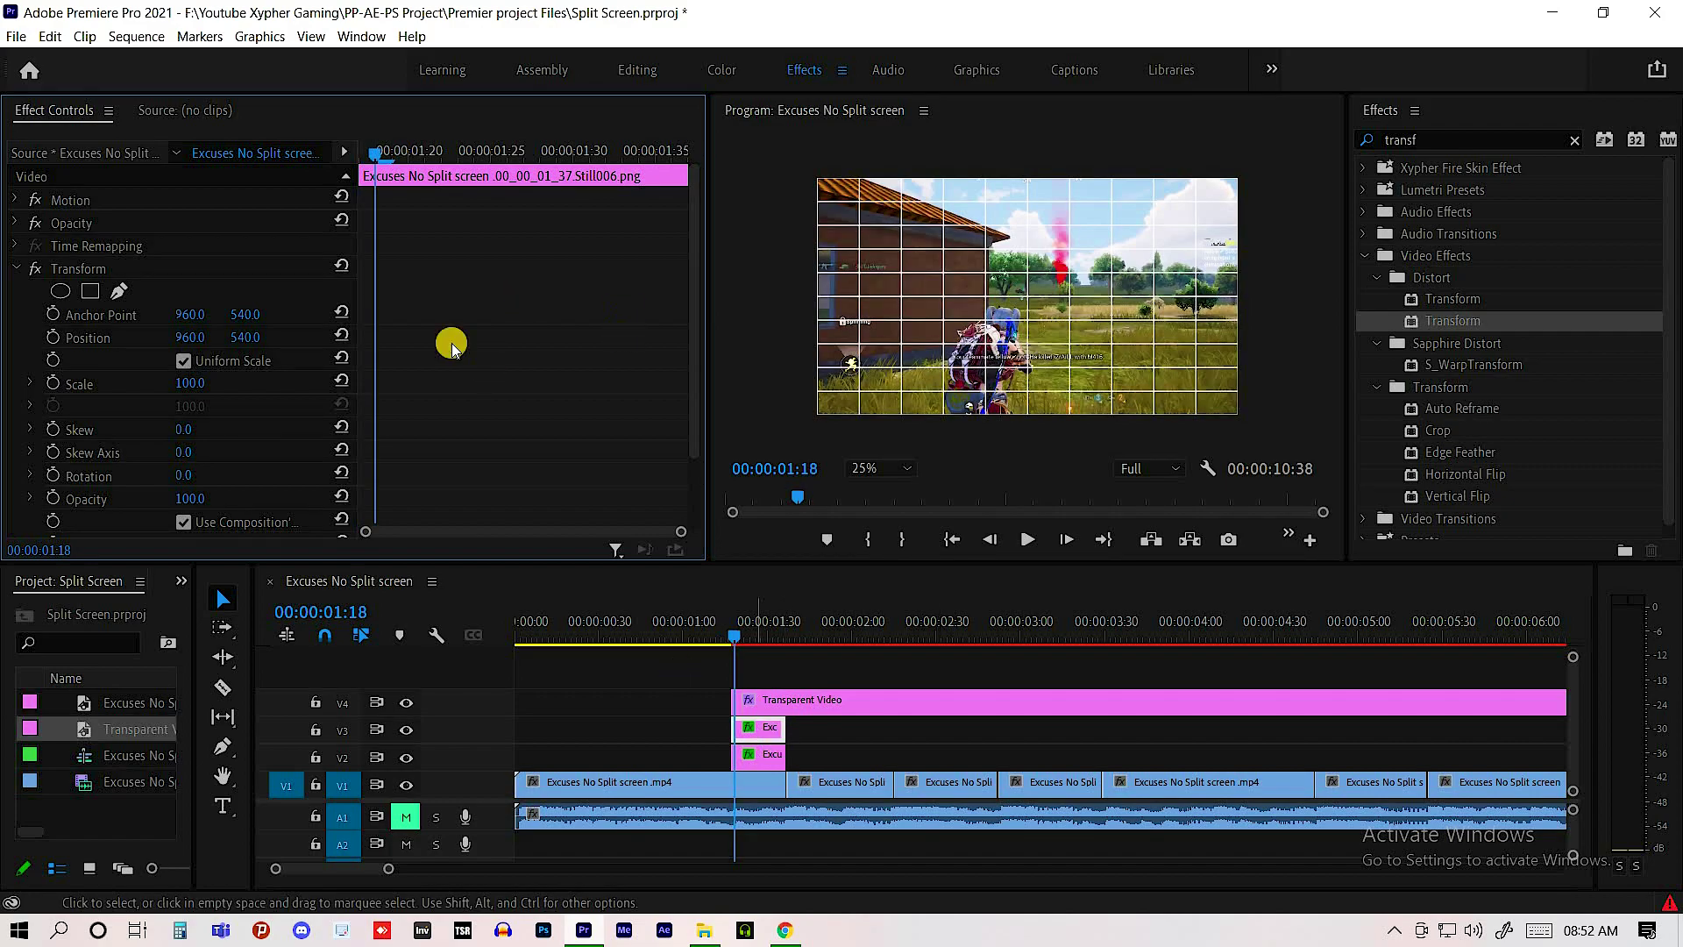
pyautogui.click(53, 337)
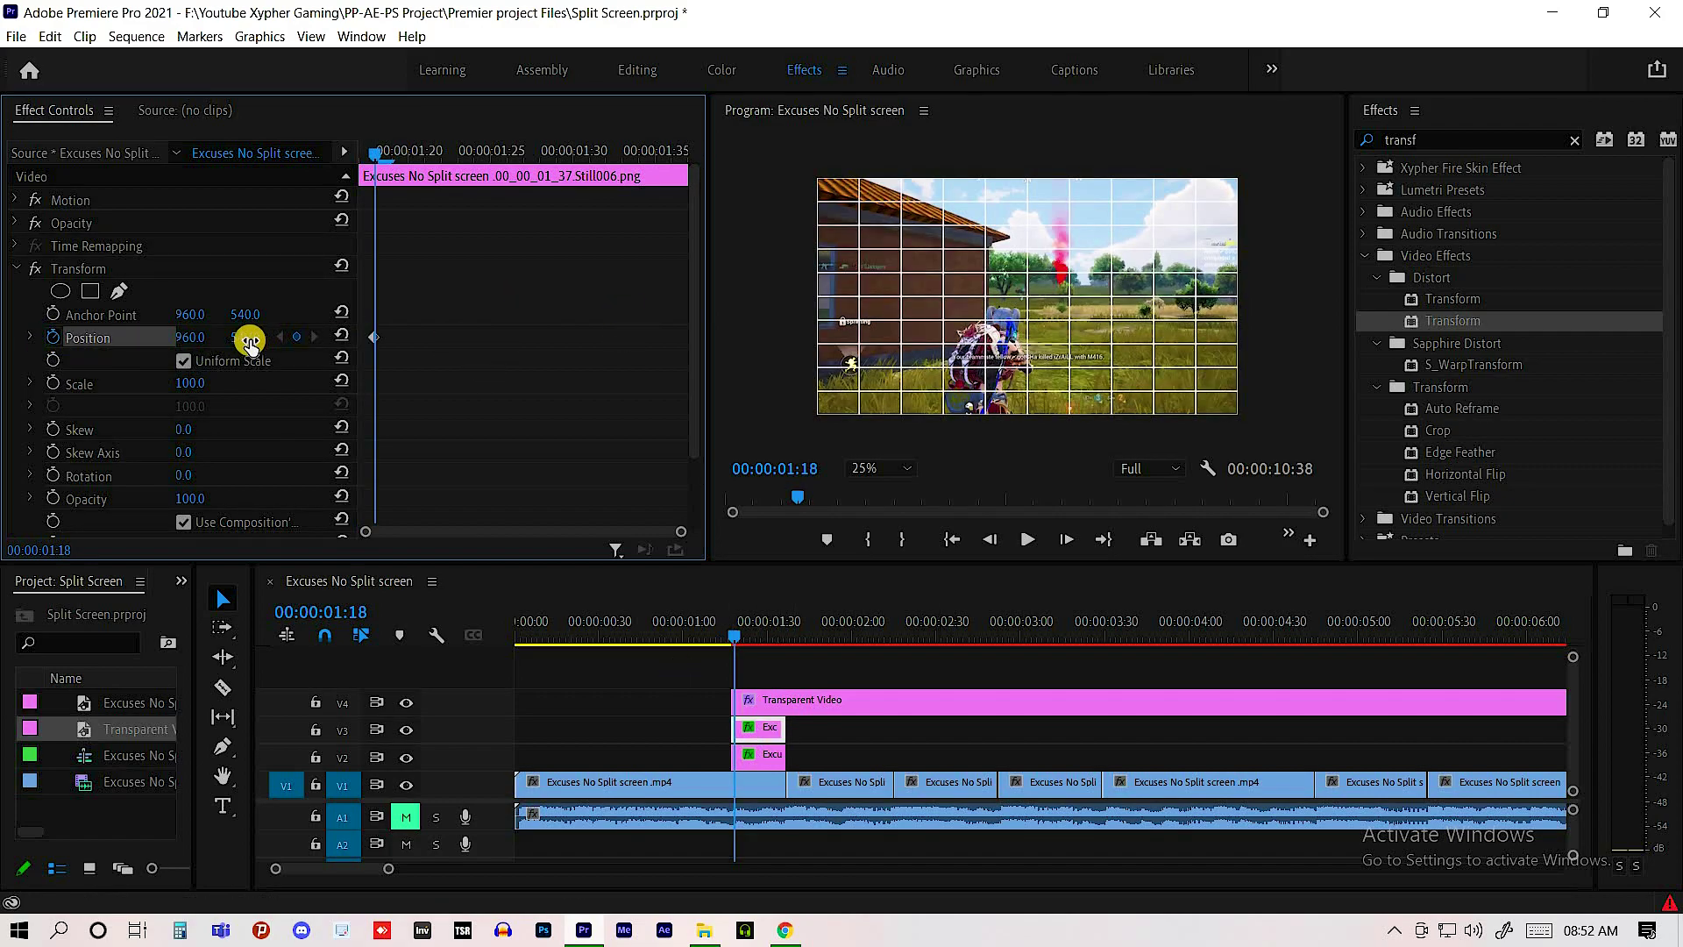
pyautogui.moveTo(245, 337); pyautogui.dragTo(140, 343)
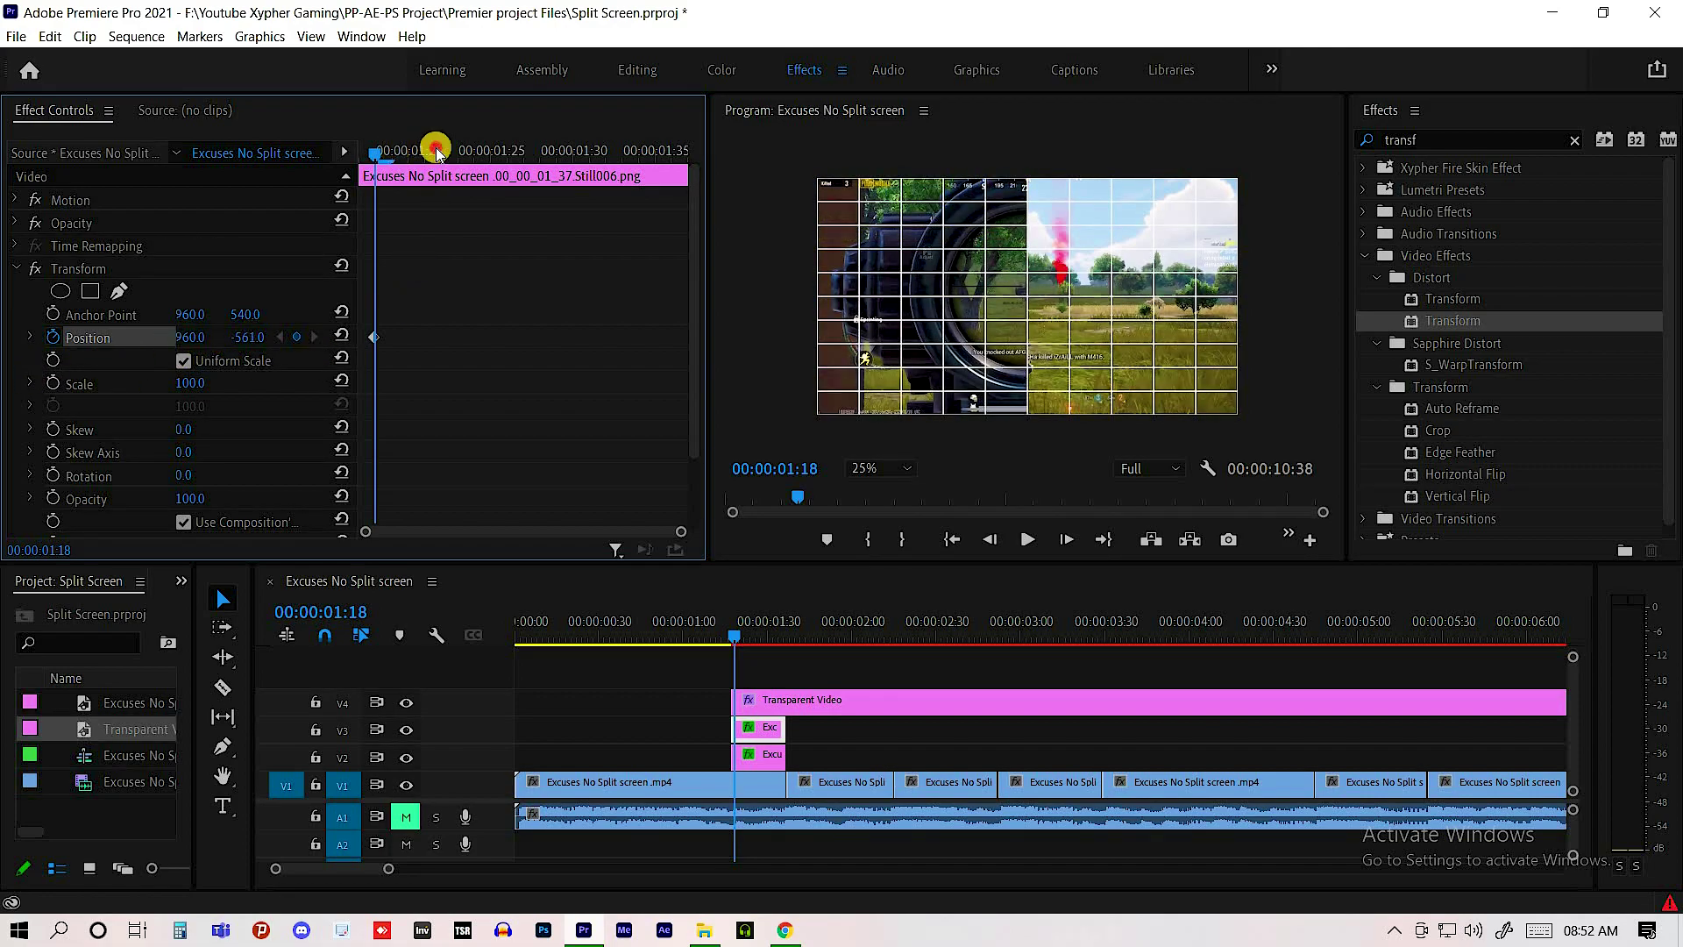
pyautogui.press('space')
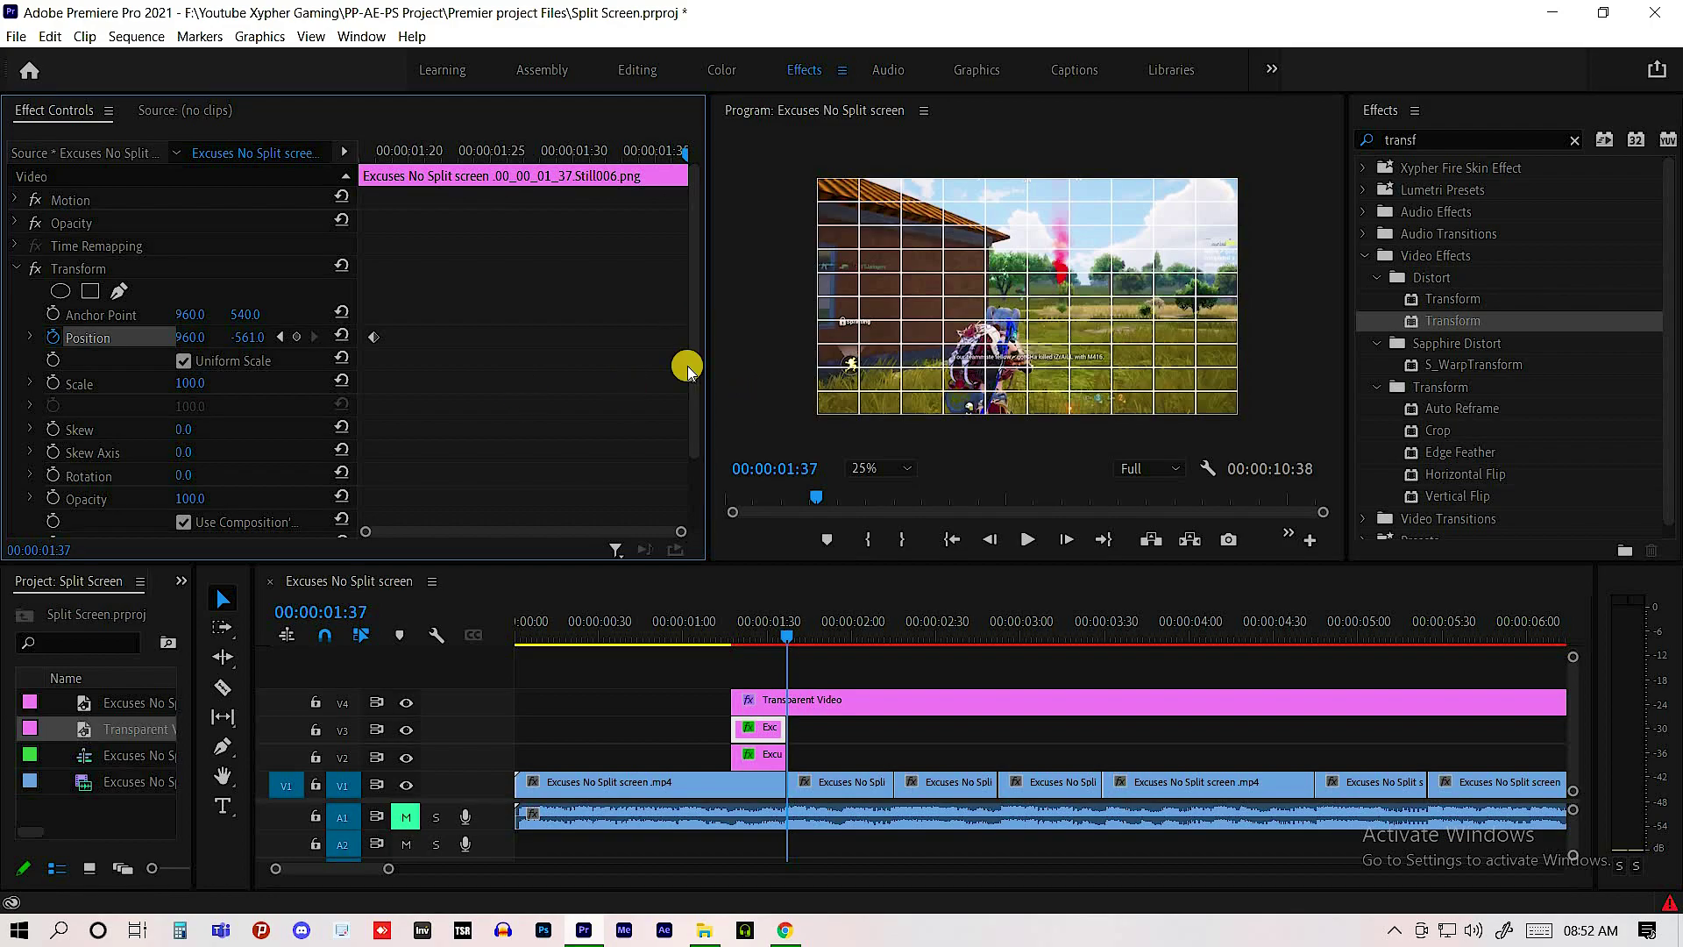
pyautogui.click(342, 335)
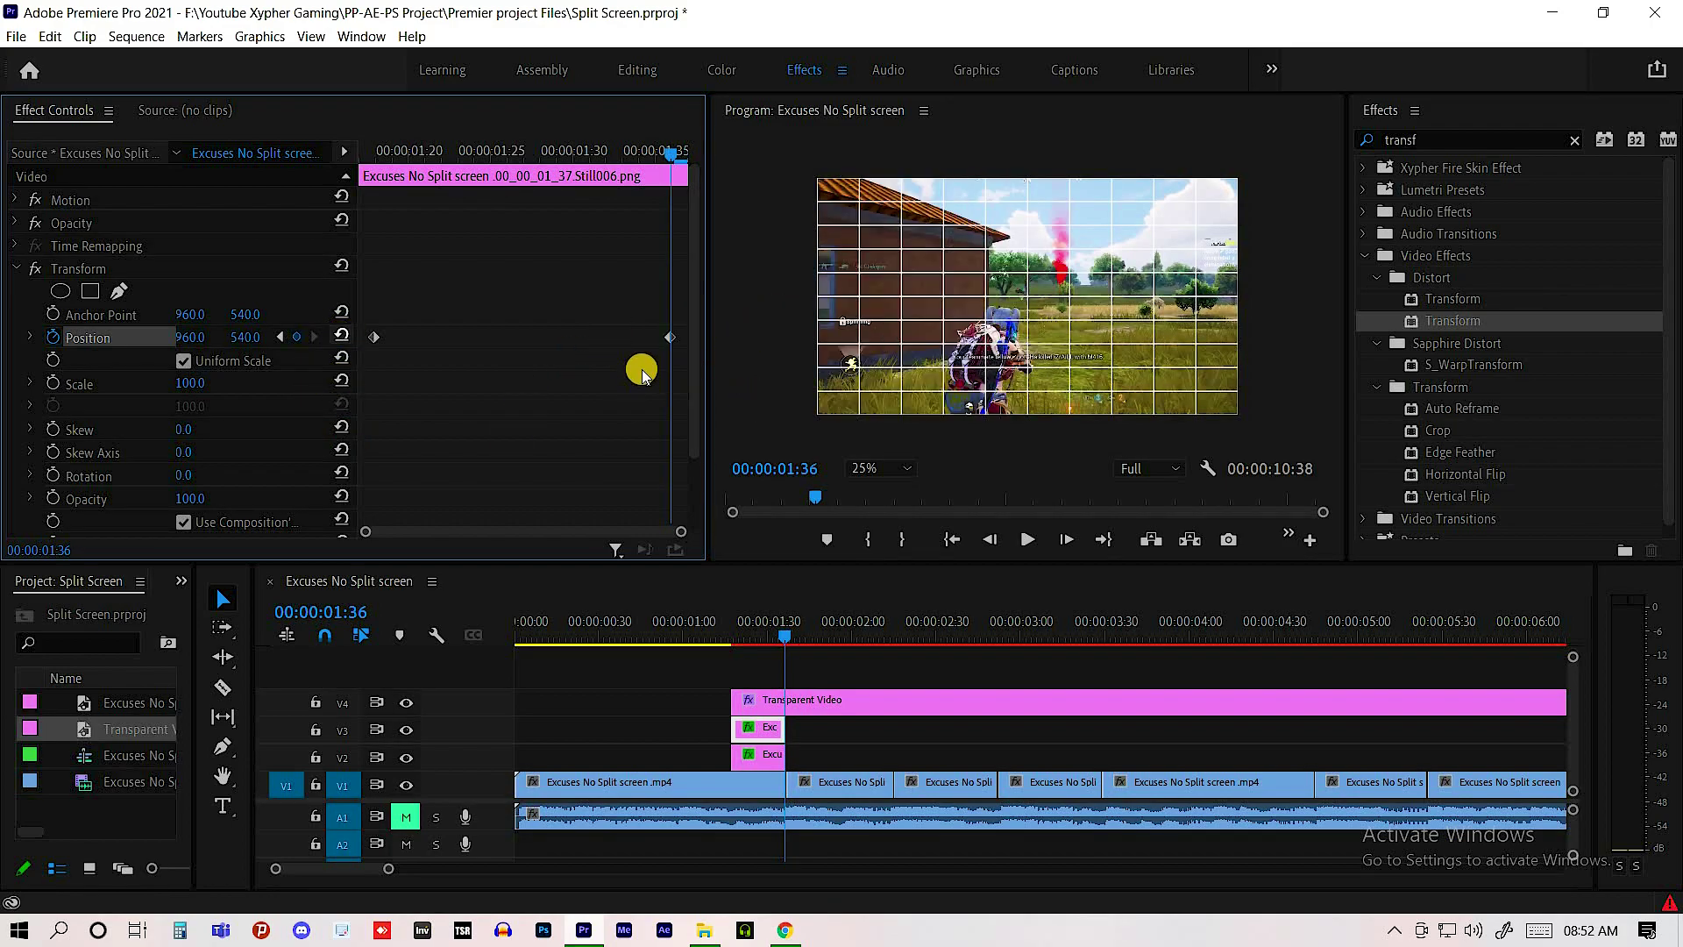
# - Make the Position keyframes Bezier and shape the velocity curve for a sharp eased slide
pyautogui.rightClick(373, 336)
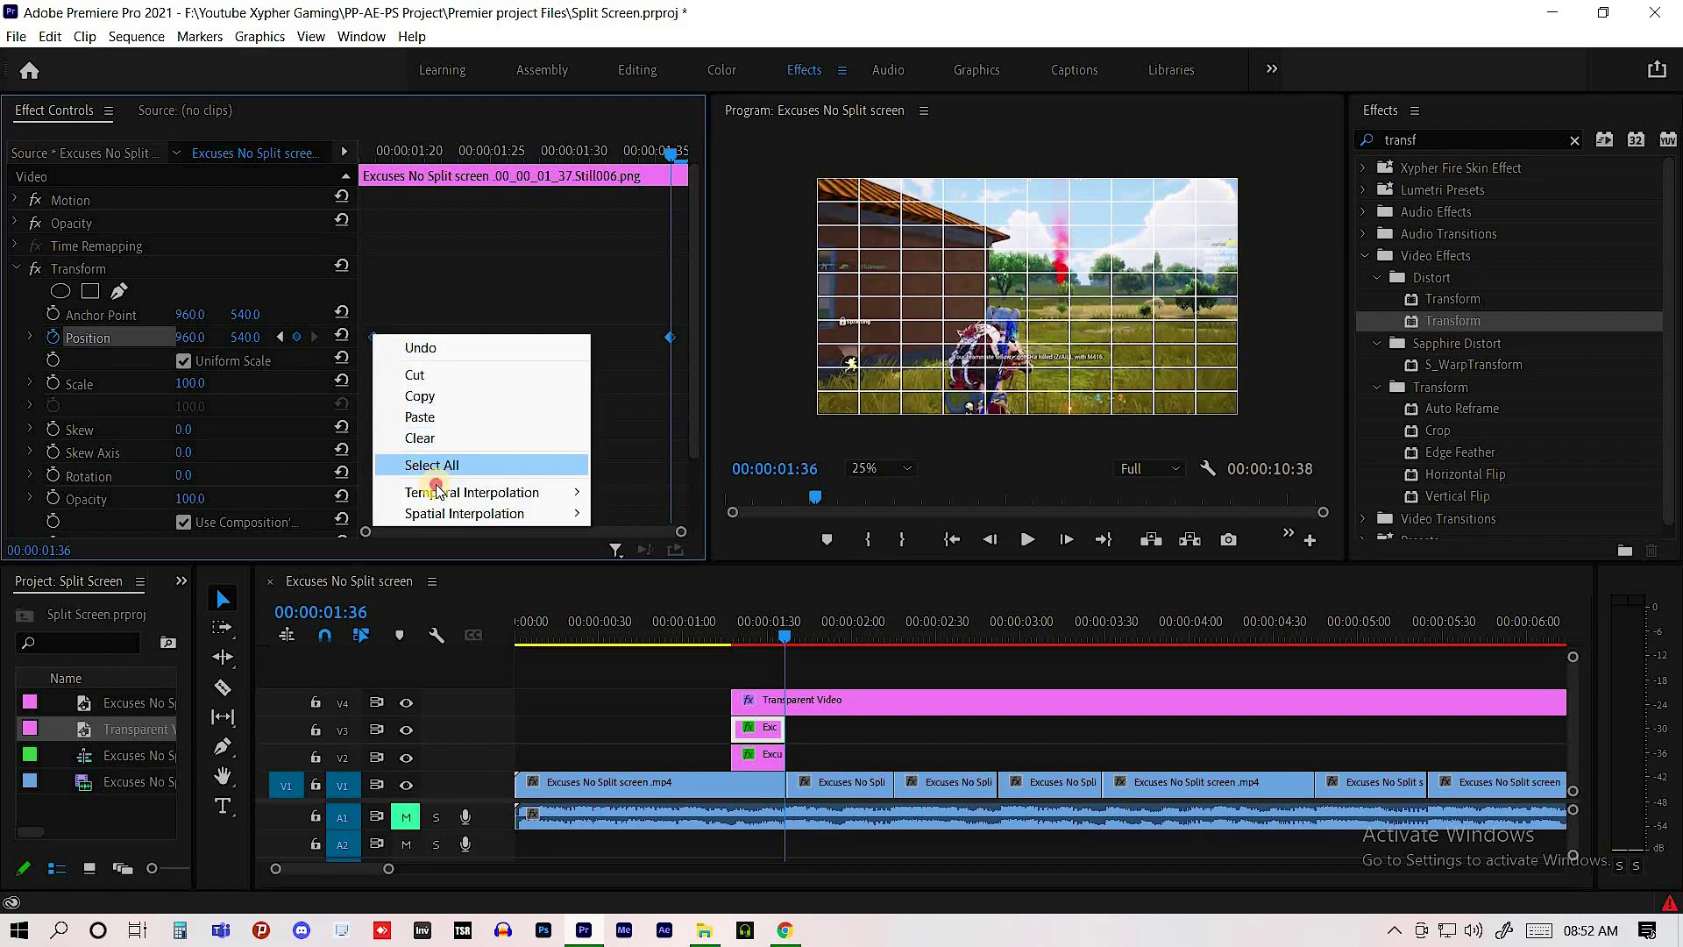
pyautogui.moveTo(578, 492)
pyautogui.click(636, 513)
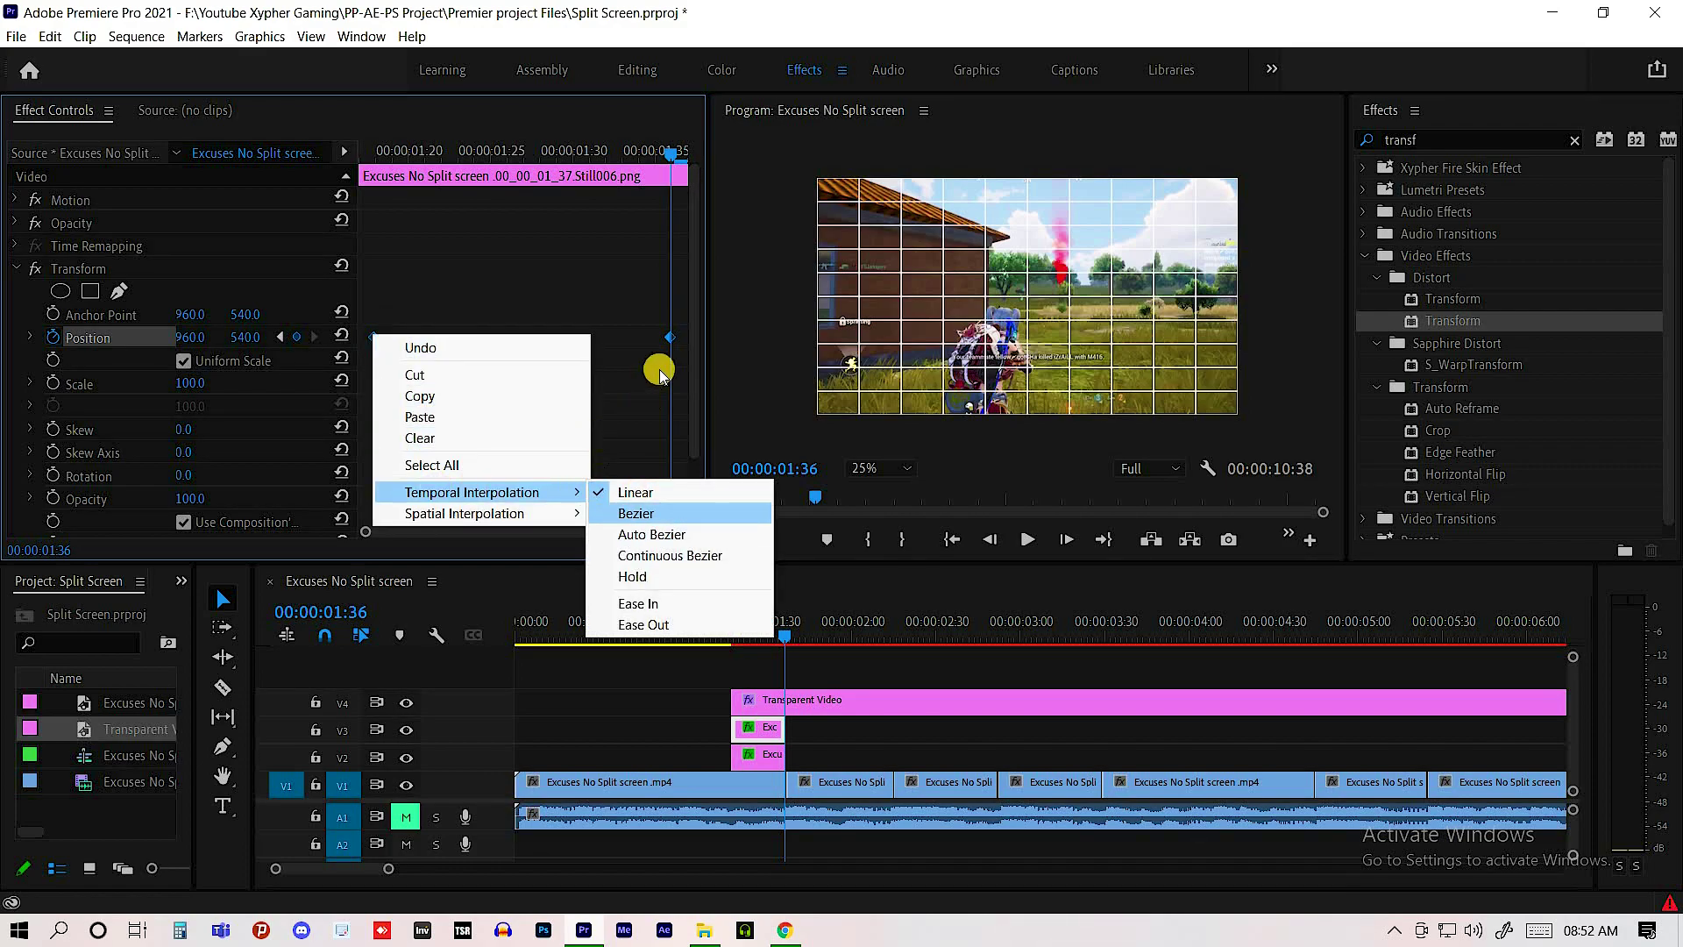
pyautogui.click(31, 338)
pyautogui.moveTo(425, 358); pyautogui.dragTo(582, 413)
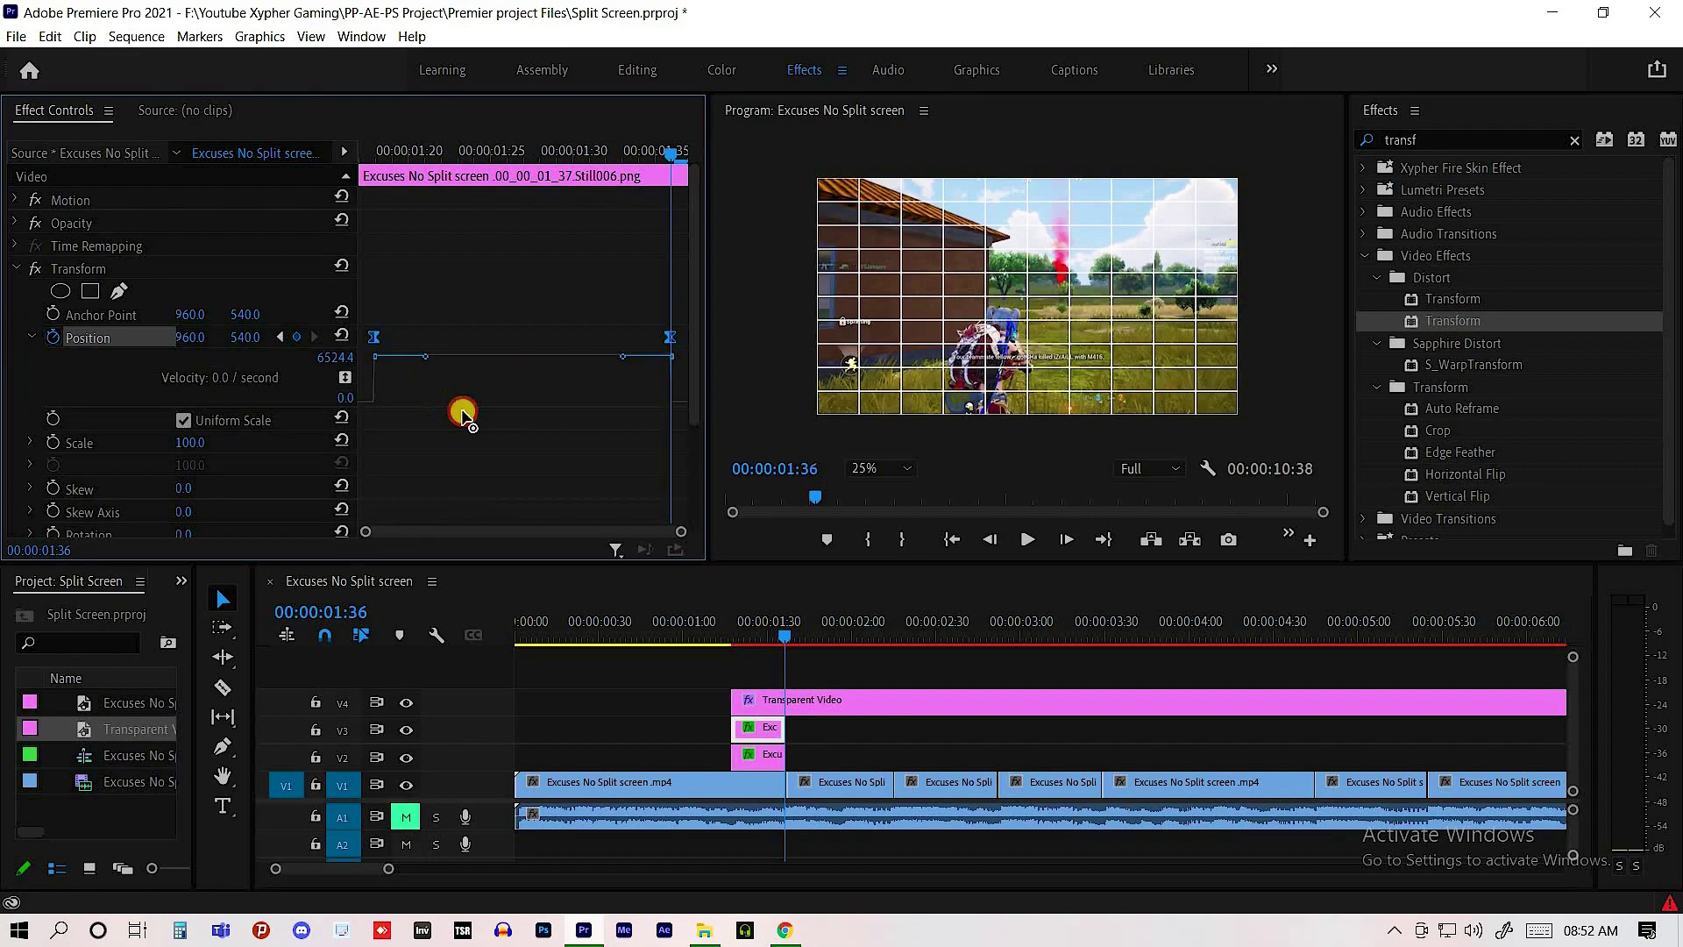
pyautogui.click(681, 337)
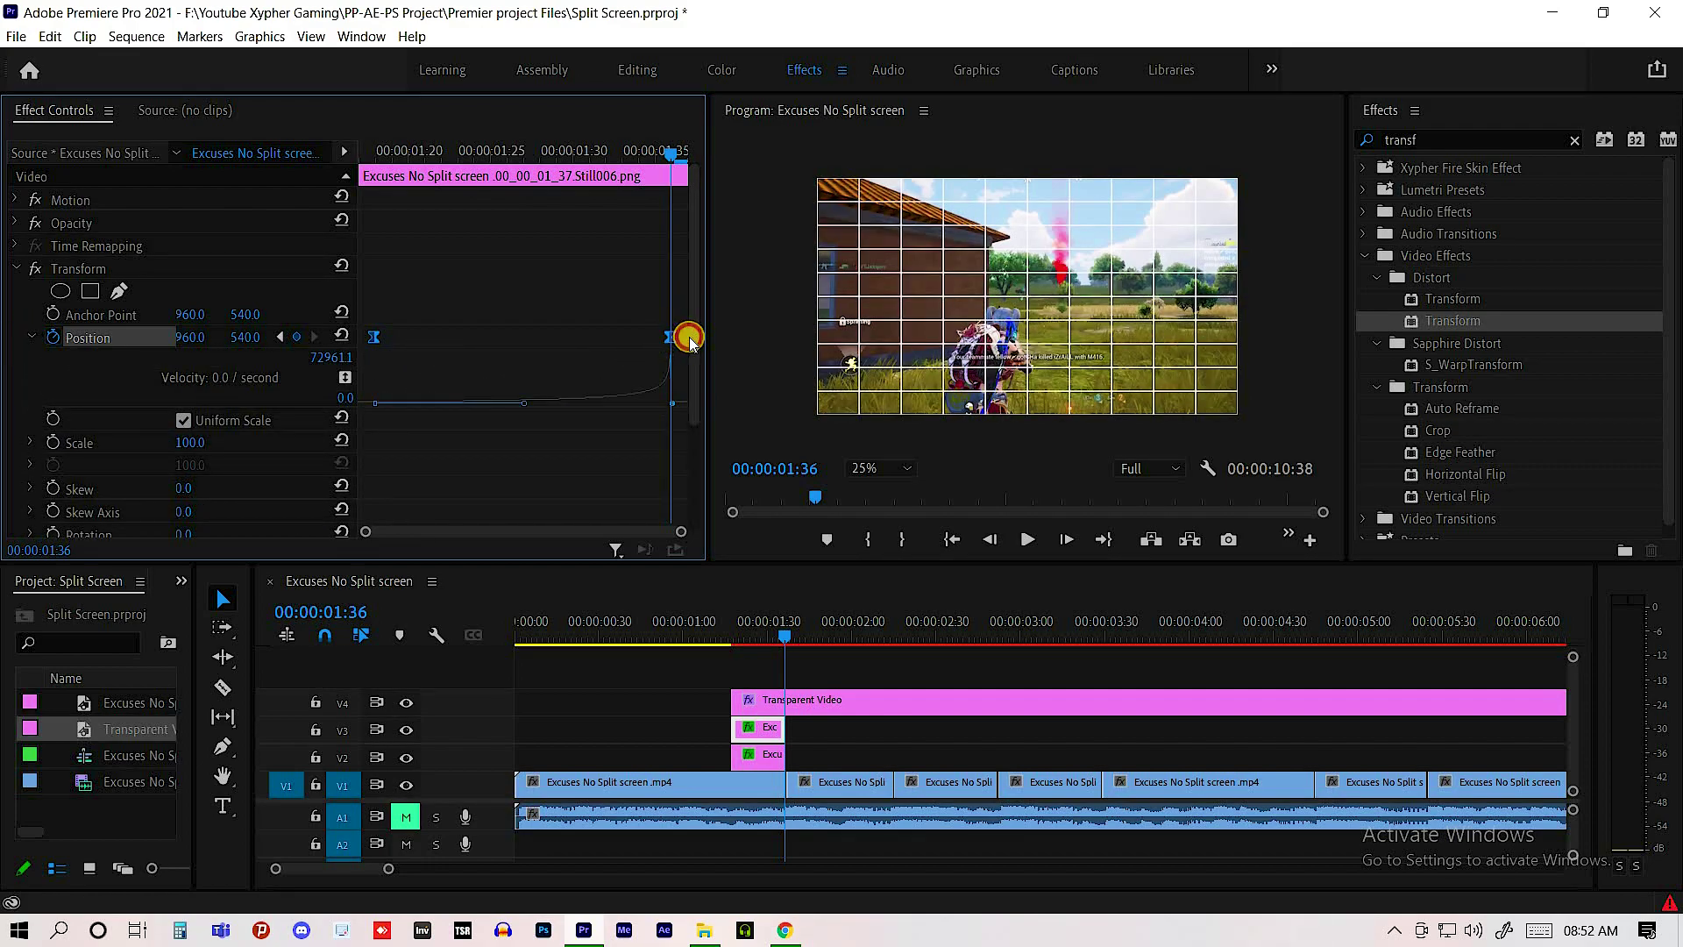
pyautogui.moveTo(690, 340); pyautogui.dragTo(660, 351)
pyautogui.moveTo(686, 340); pyautogui.dragTo(688, 347)
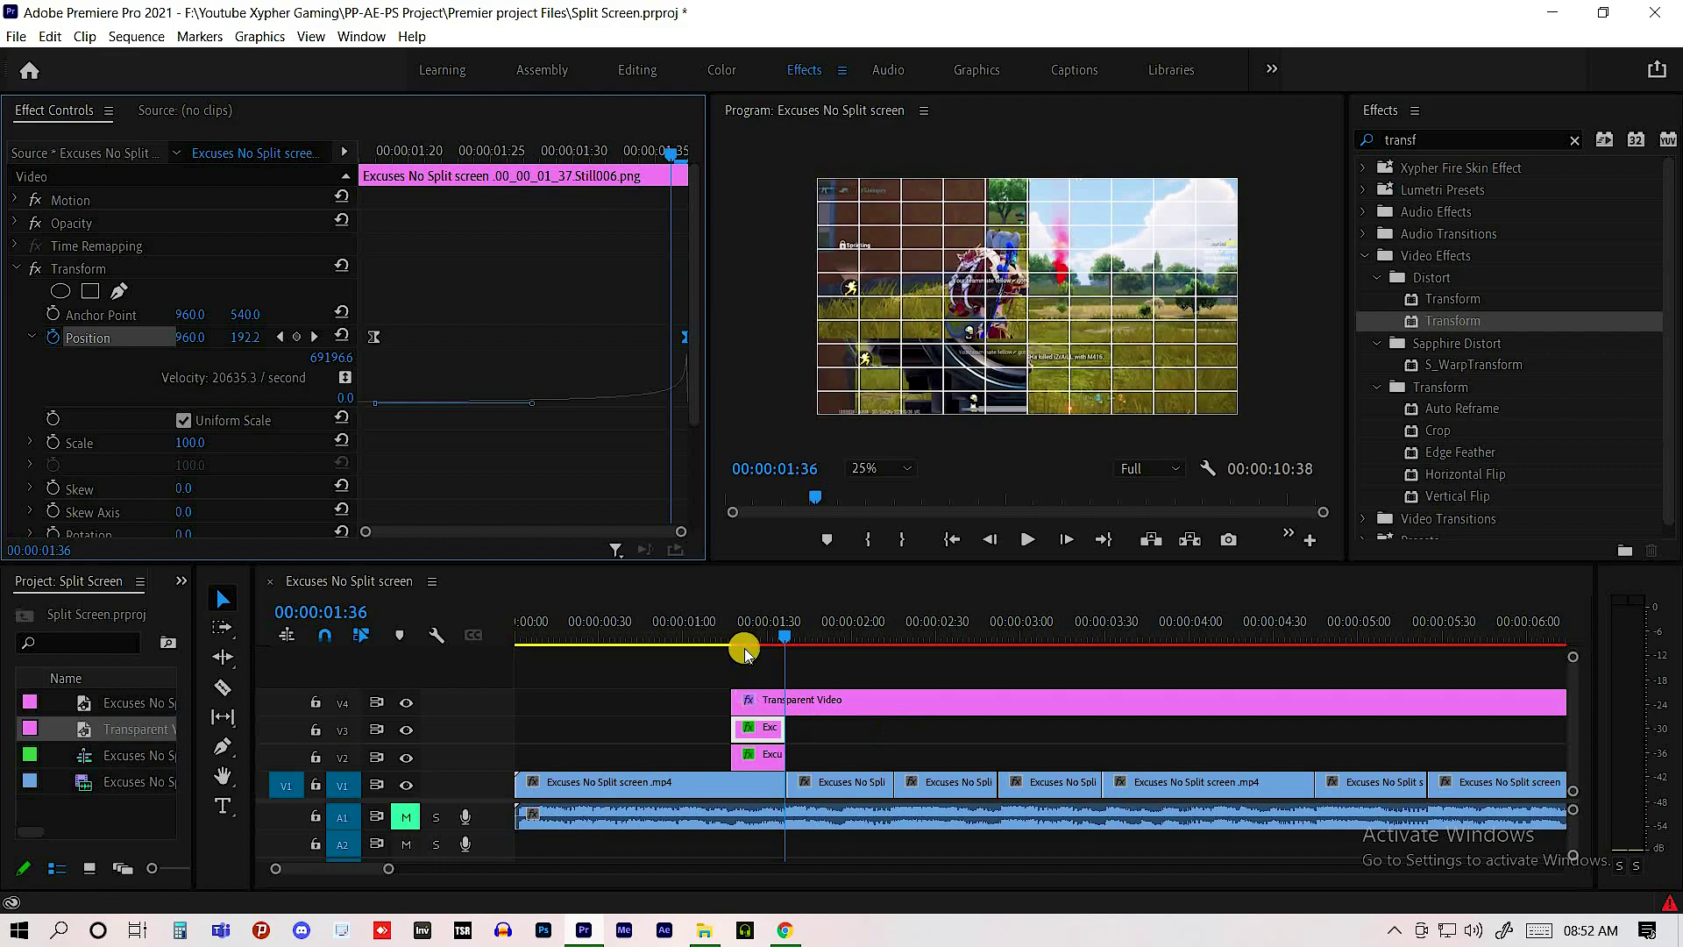
pyautogui.moveTo(719, 633); pyautogui.dragTo(772, 645)
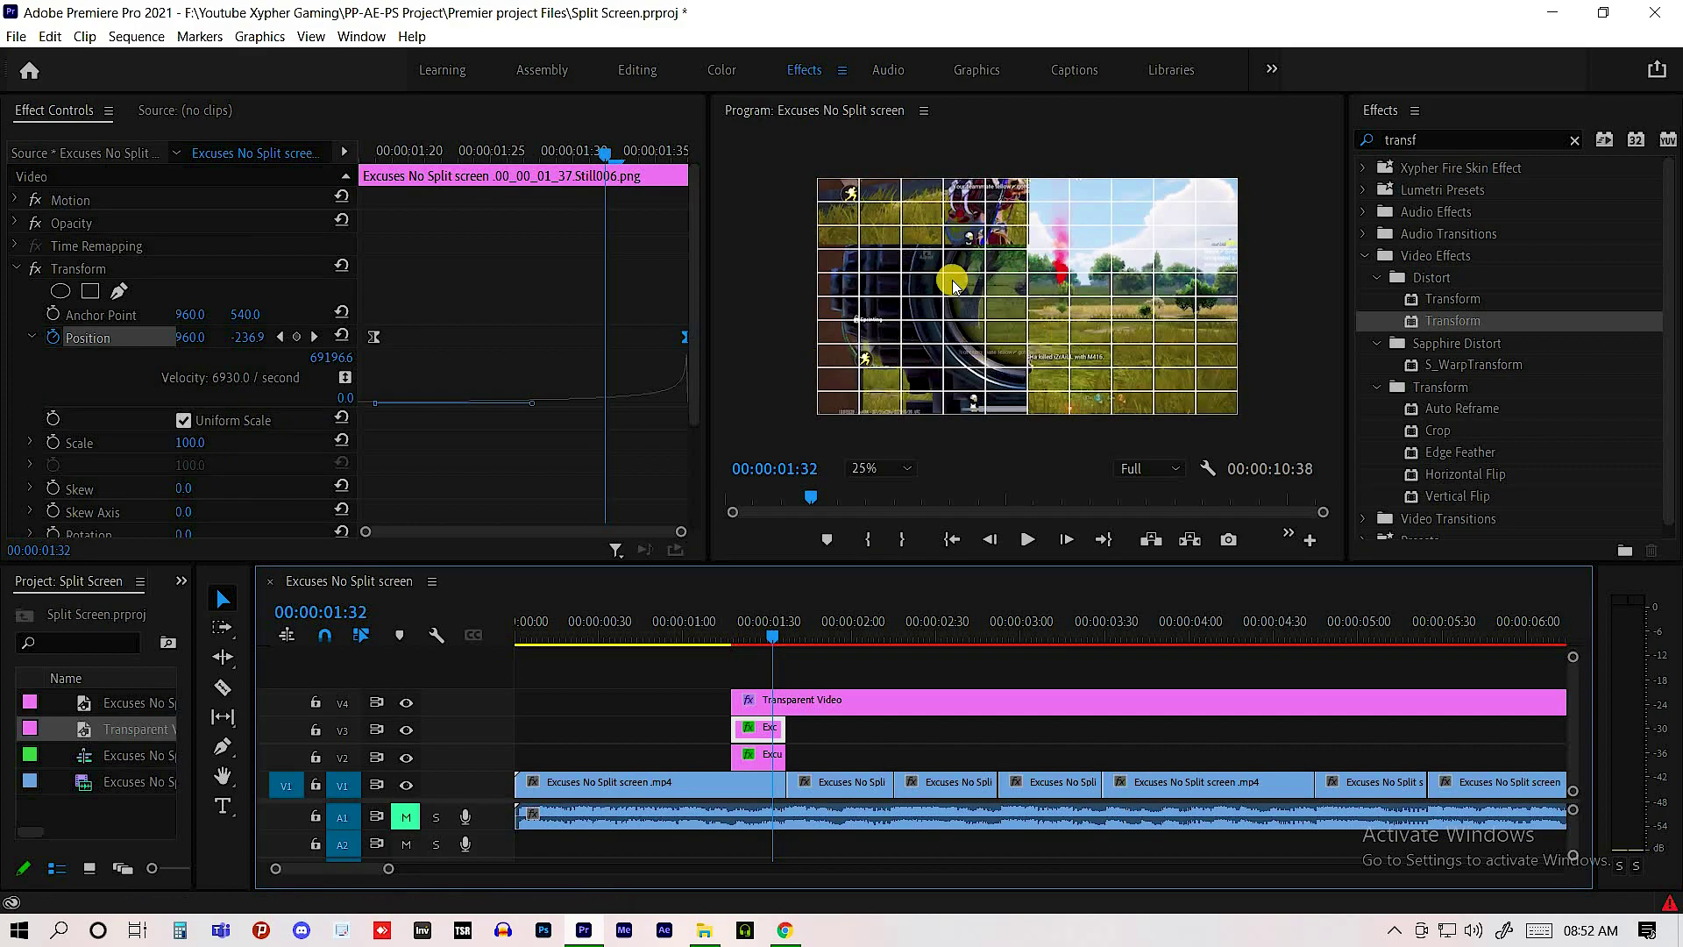
# - Uncheck Use Composition's Shutter Angle and set the Transform Shutter Angle to 180
pyautogui.scroll(-1, 263, 413)
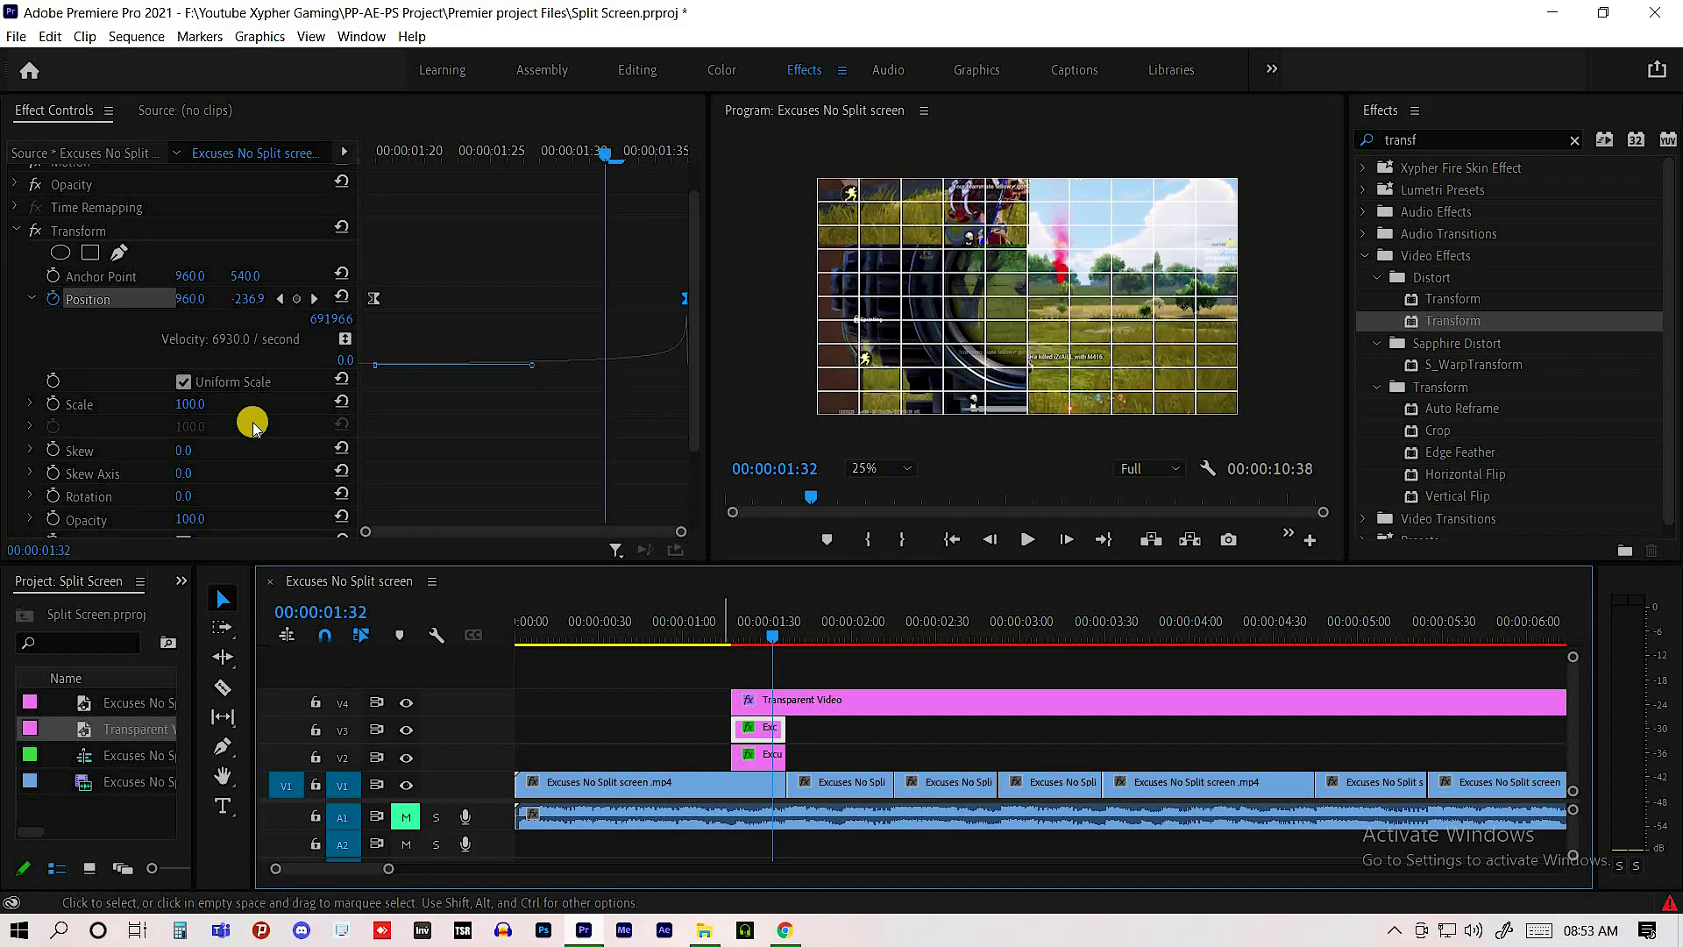
pyautogui.scroll(-3, 53, 385)
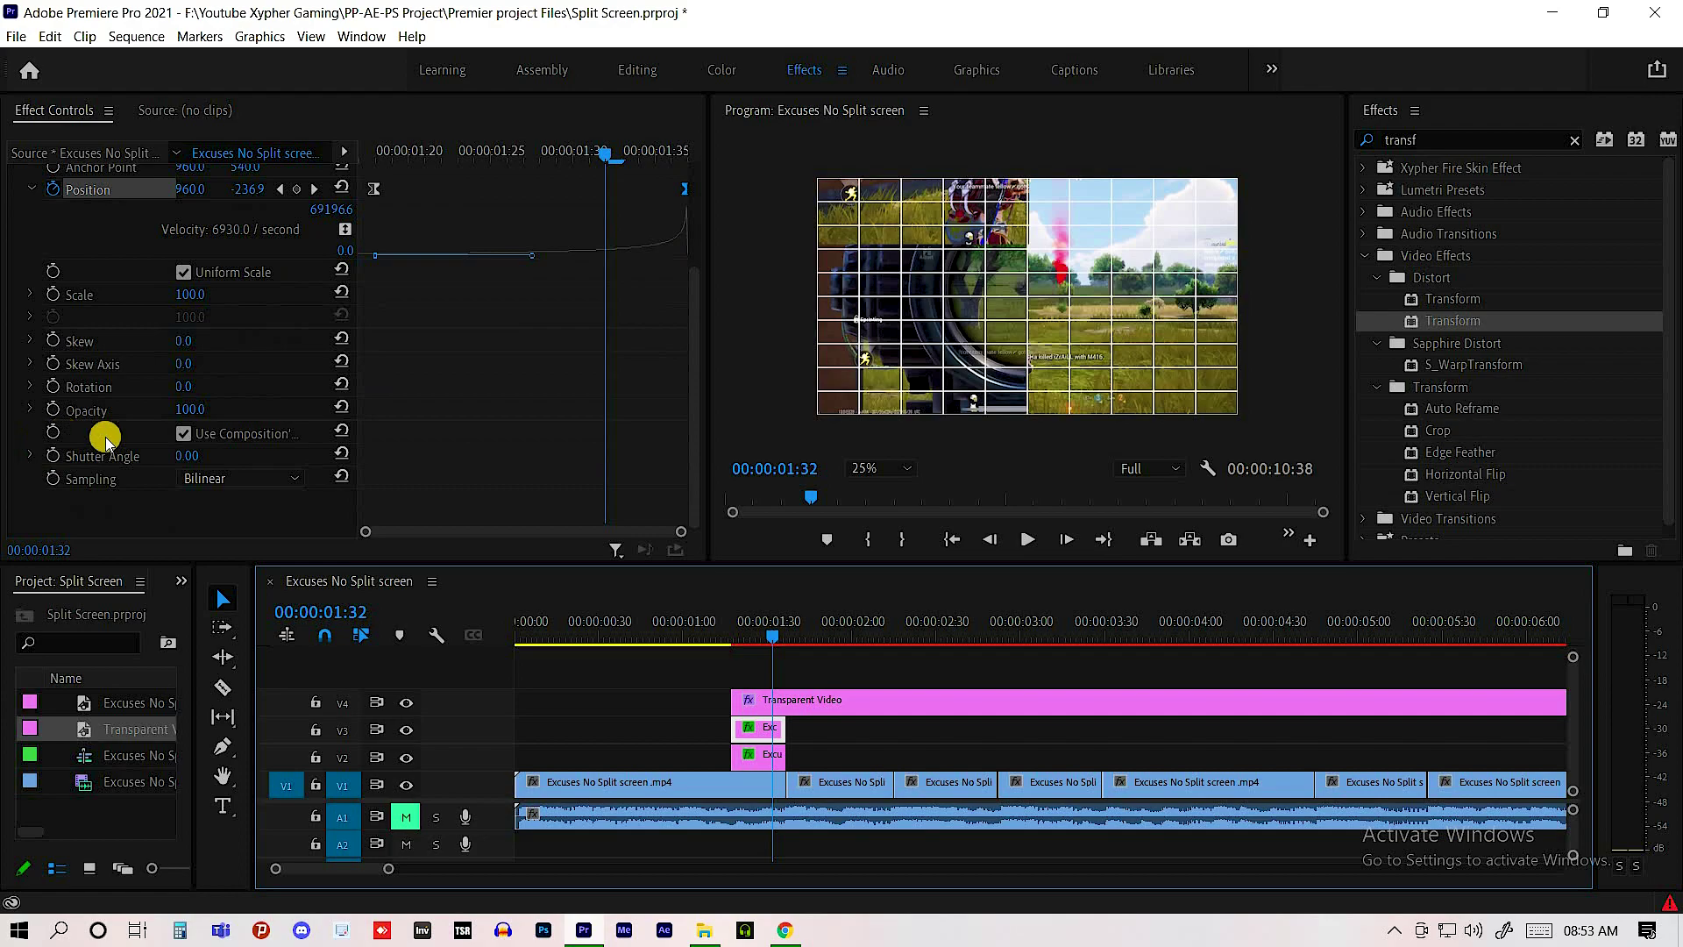
pyautogui.click(181, 431)
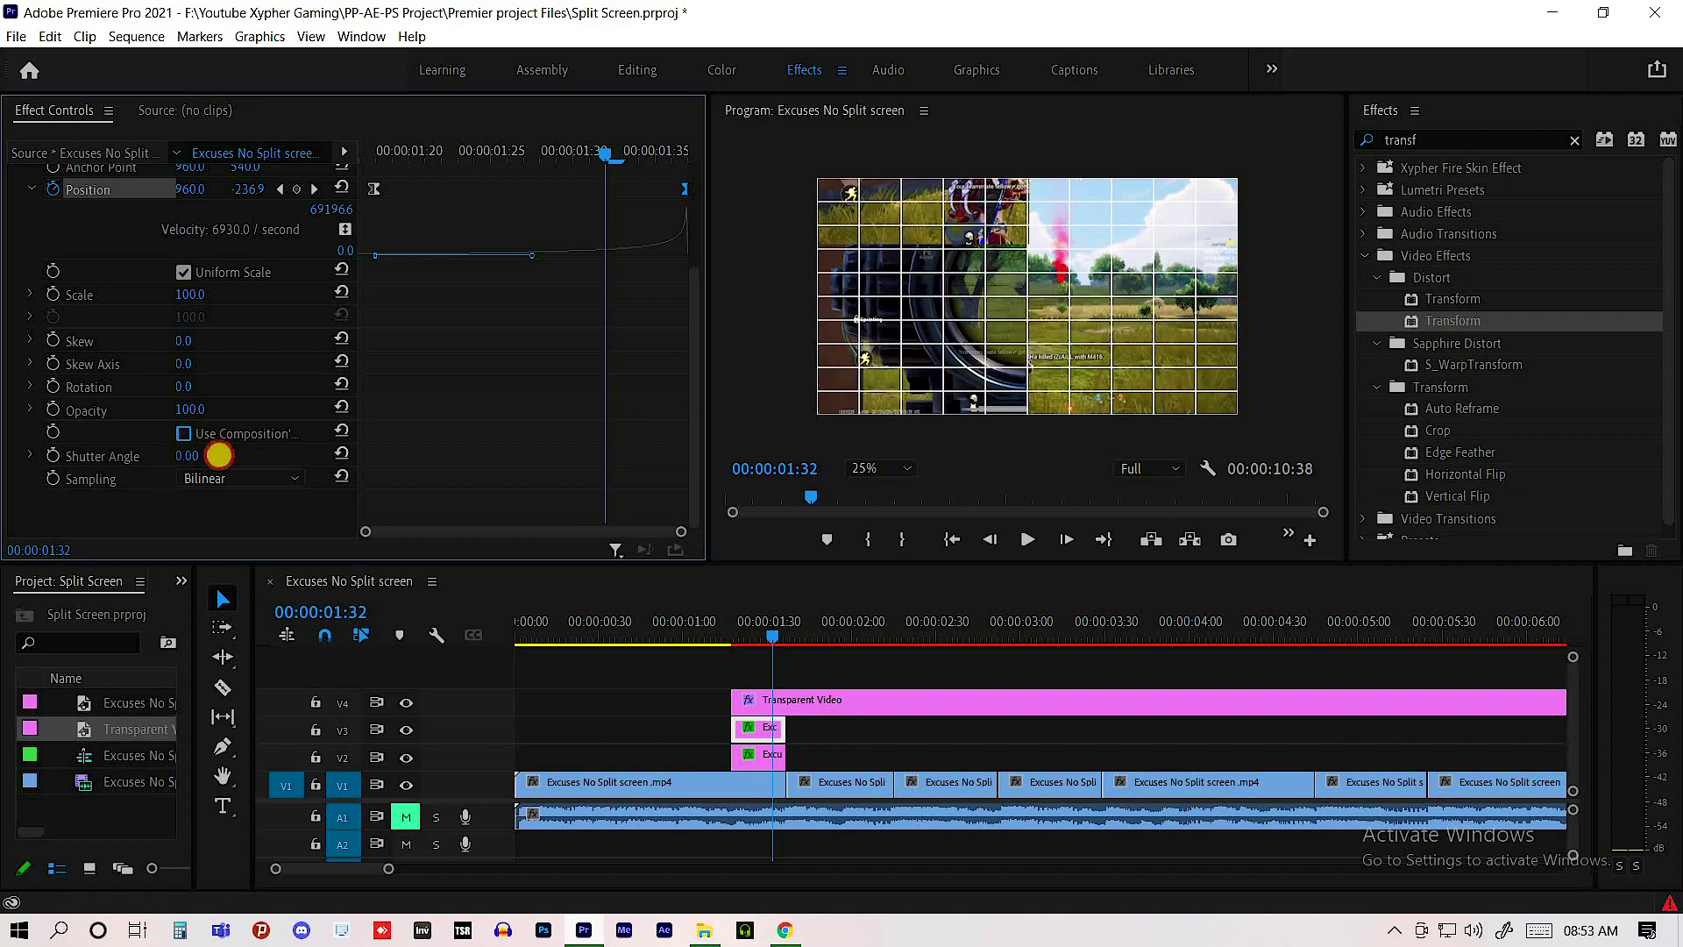
pyautogui.moveTo(219, 455); pyautogui.dragTo(933, 445)
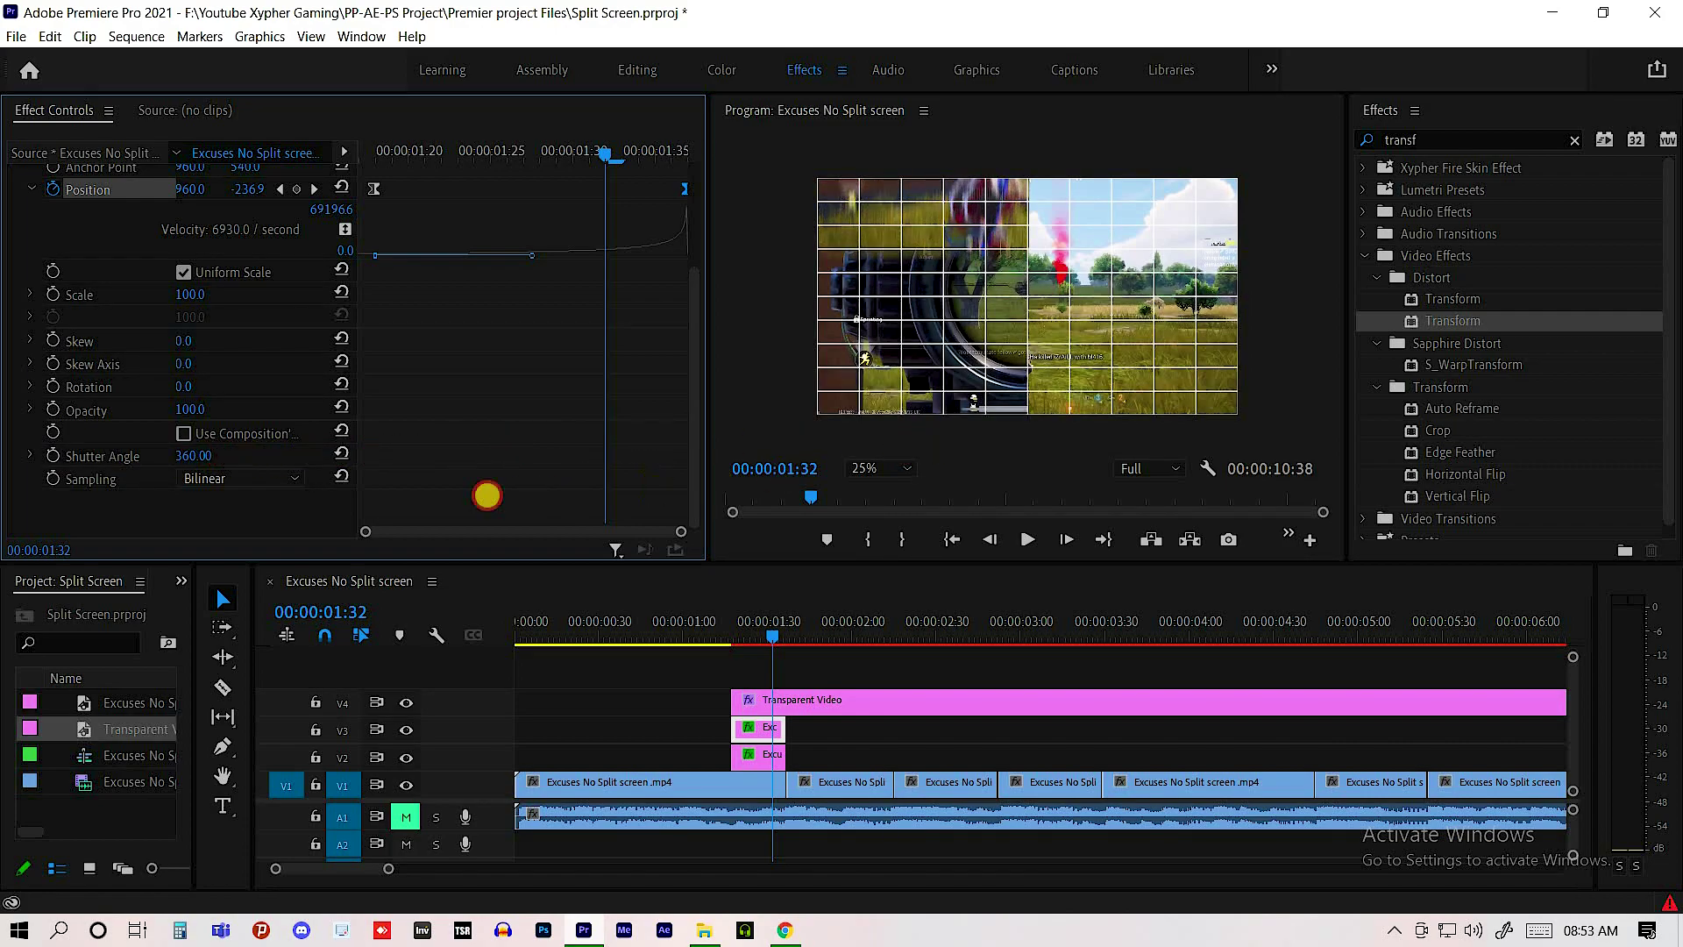
pyautogui.moveTo(487, 495); pyautogui.dragTo(982, 236)
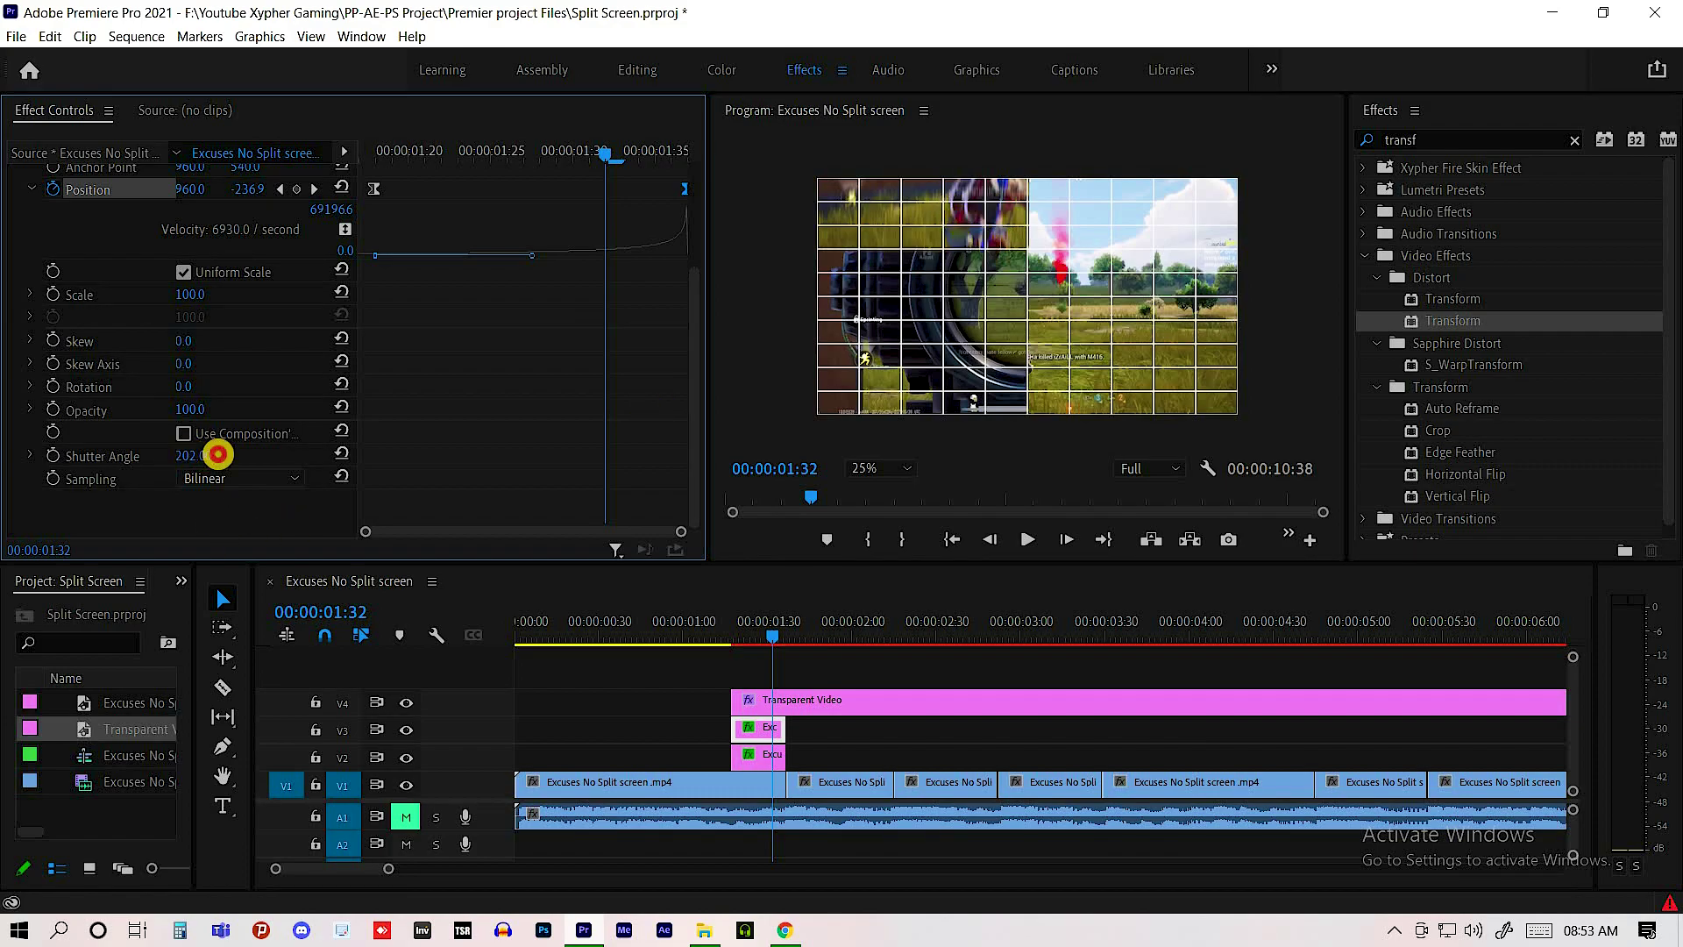
pyautogui.moveTo(219, 454); pyautogui.dragTo(196, 455)
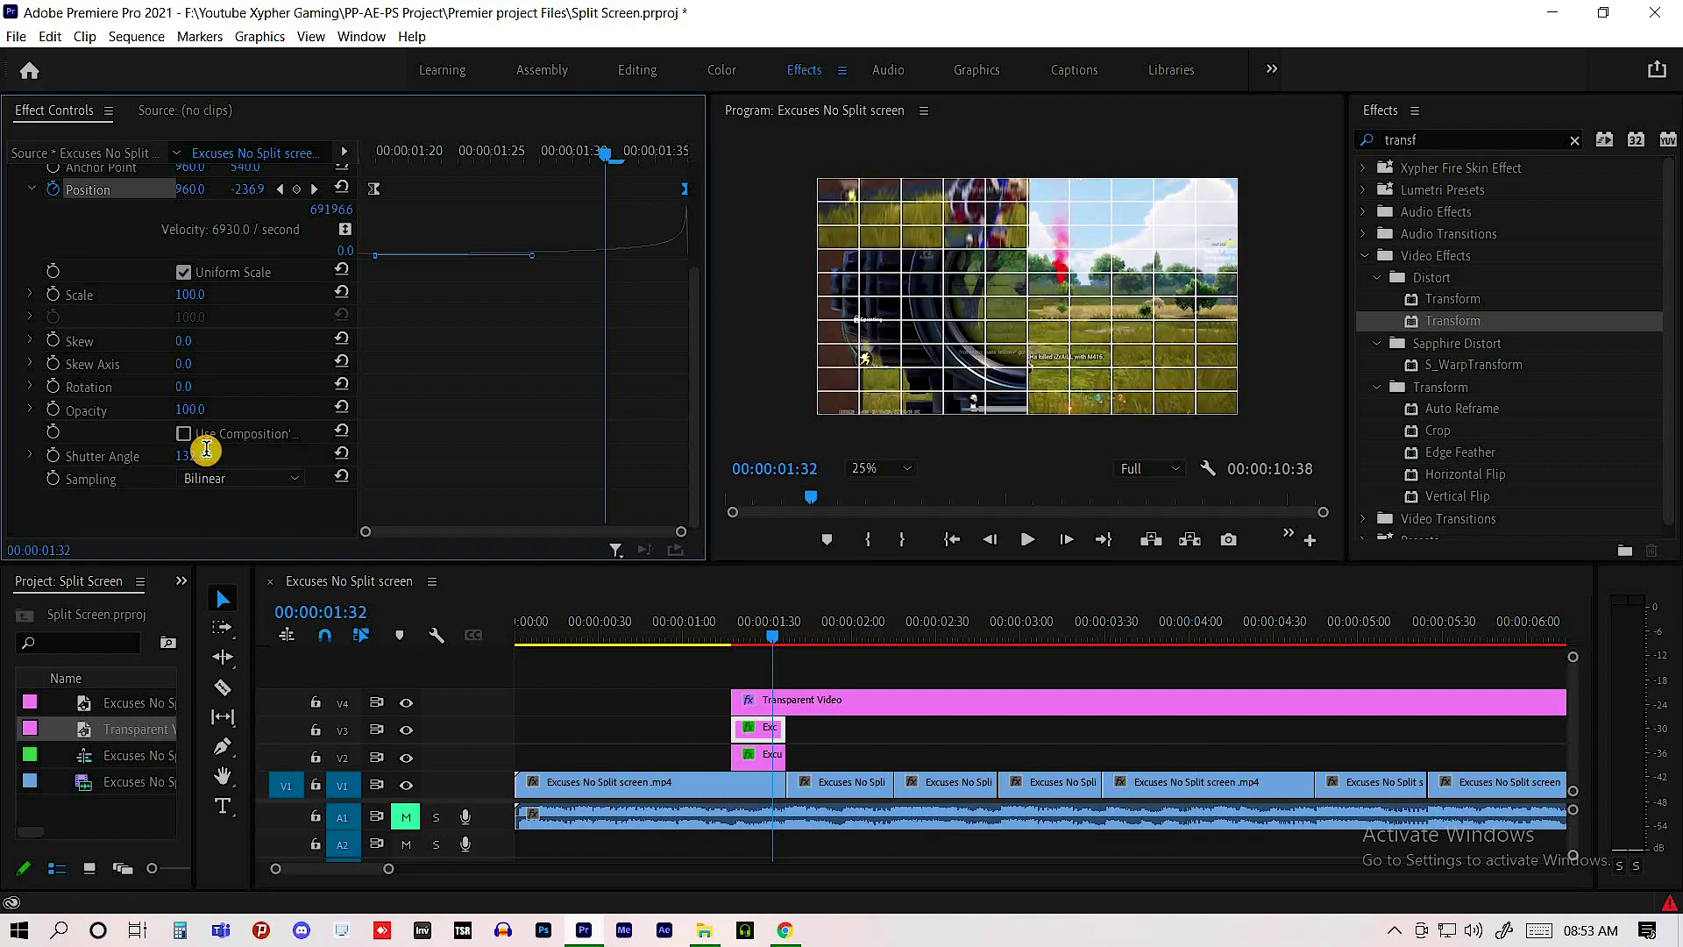
pyautogui.press('Return')
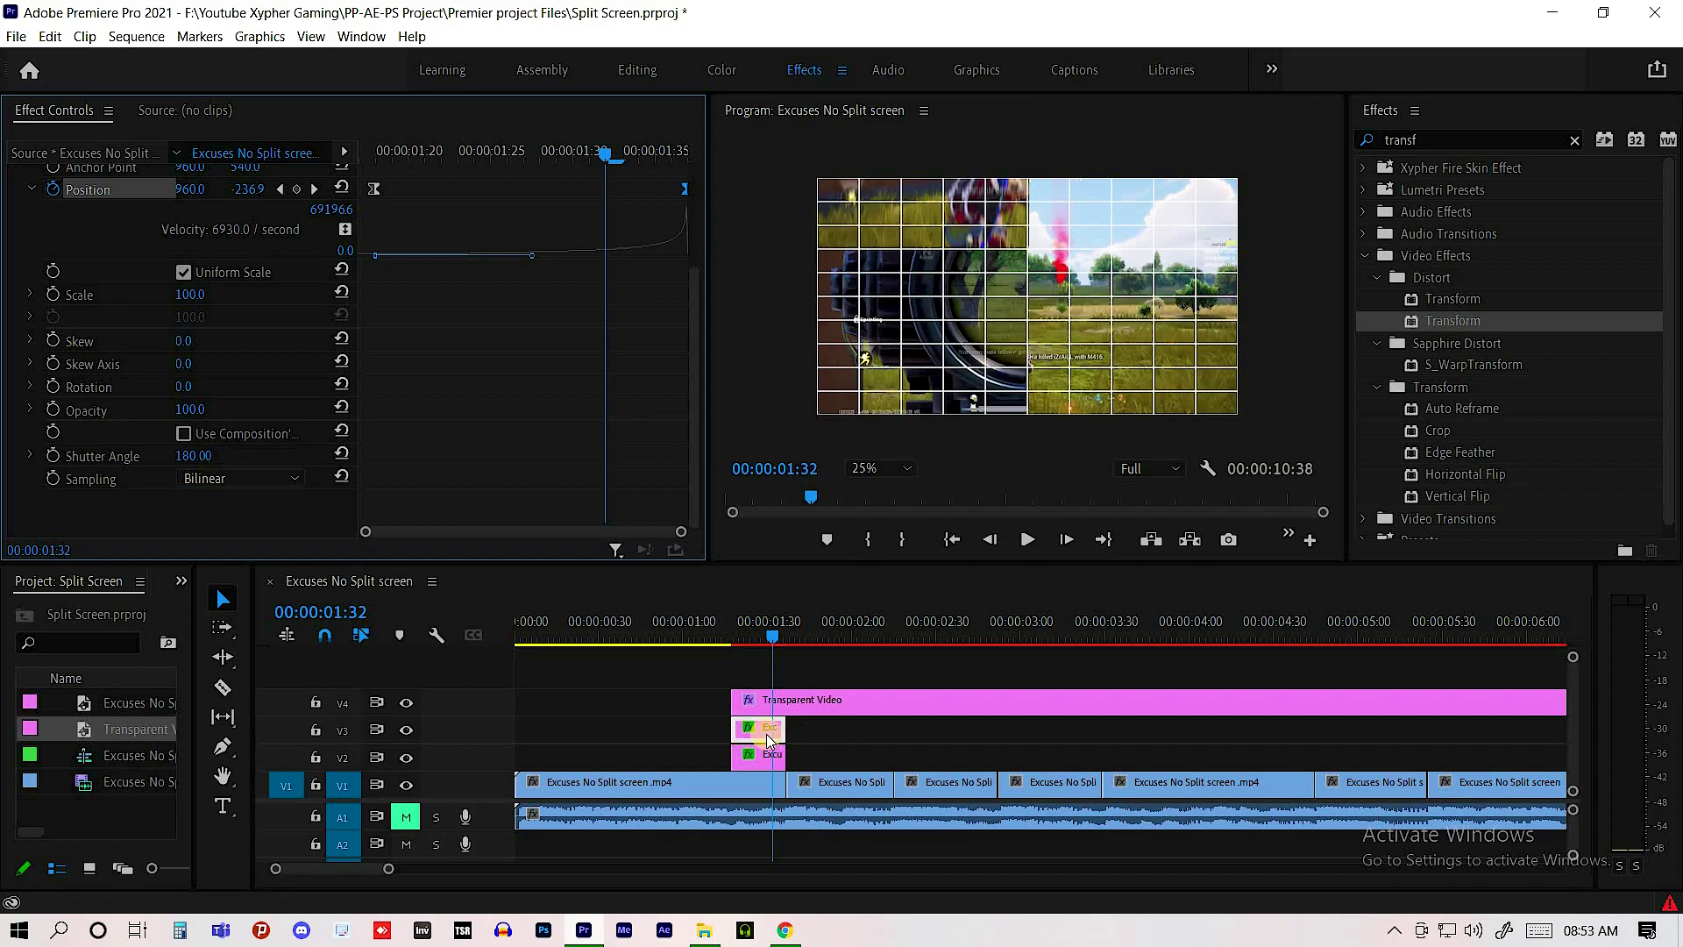
# - Keyframe the V2 still's Transform Position Y from 1644 below frame to 540
pyautogui.click(761, 758)
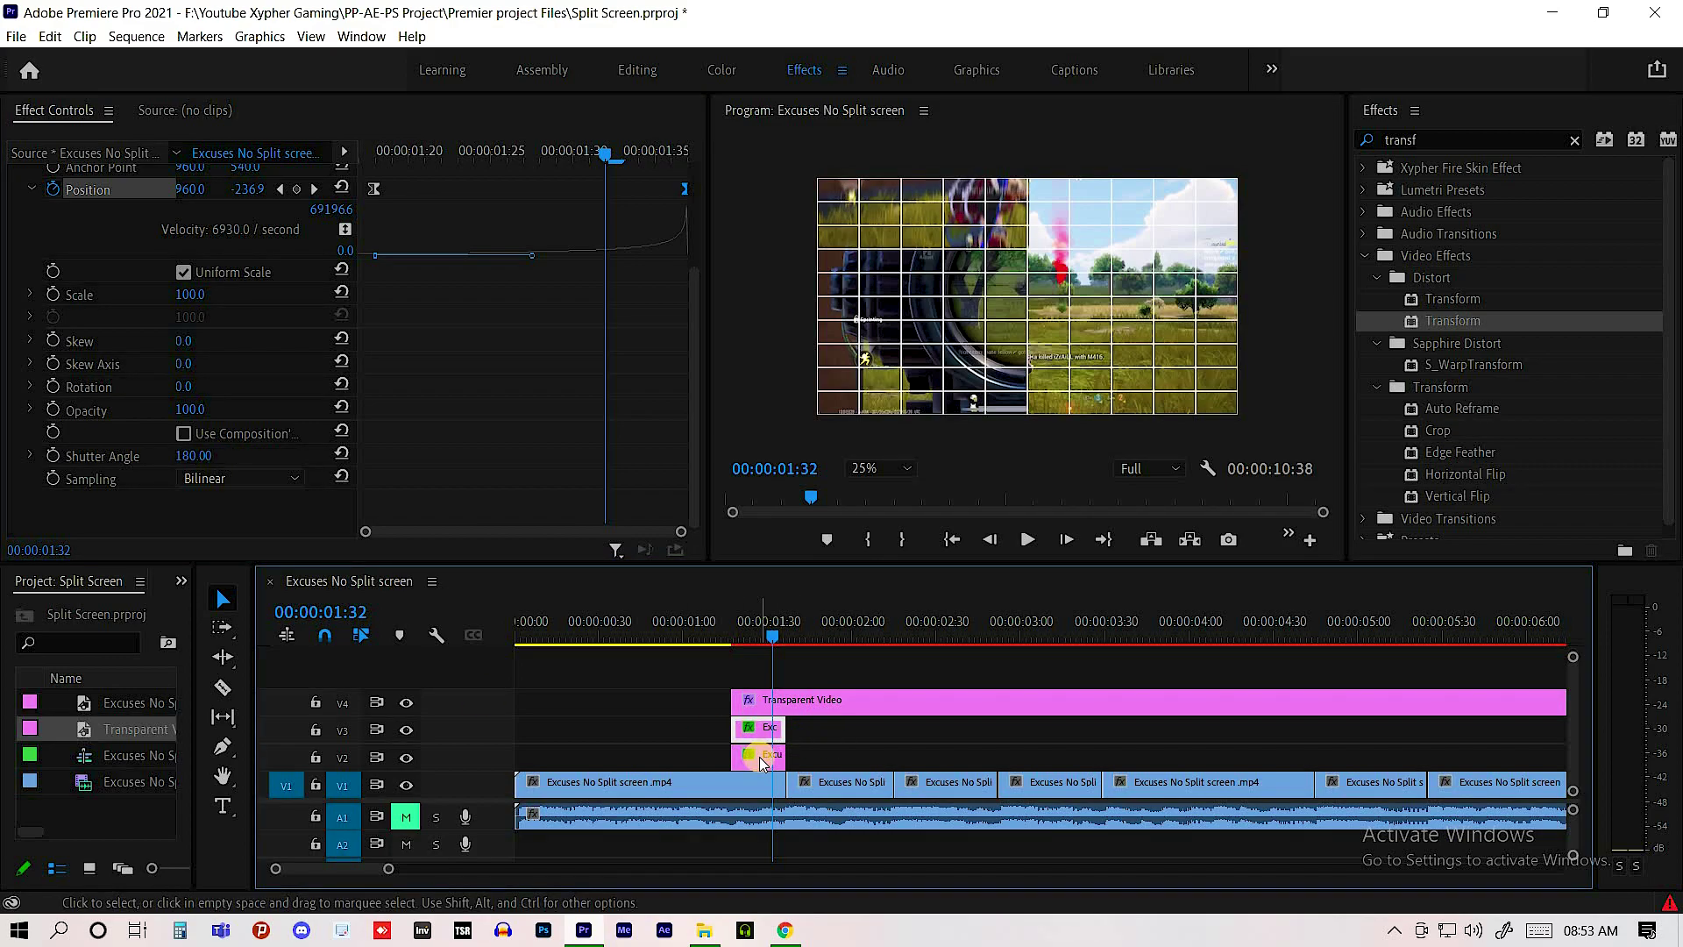
pyautogui.click(761, 765)
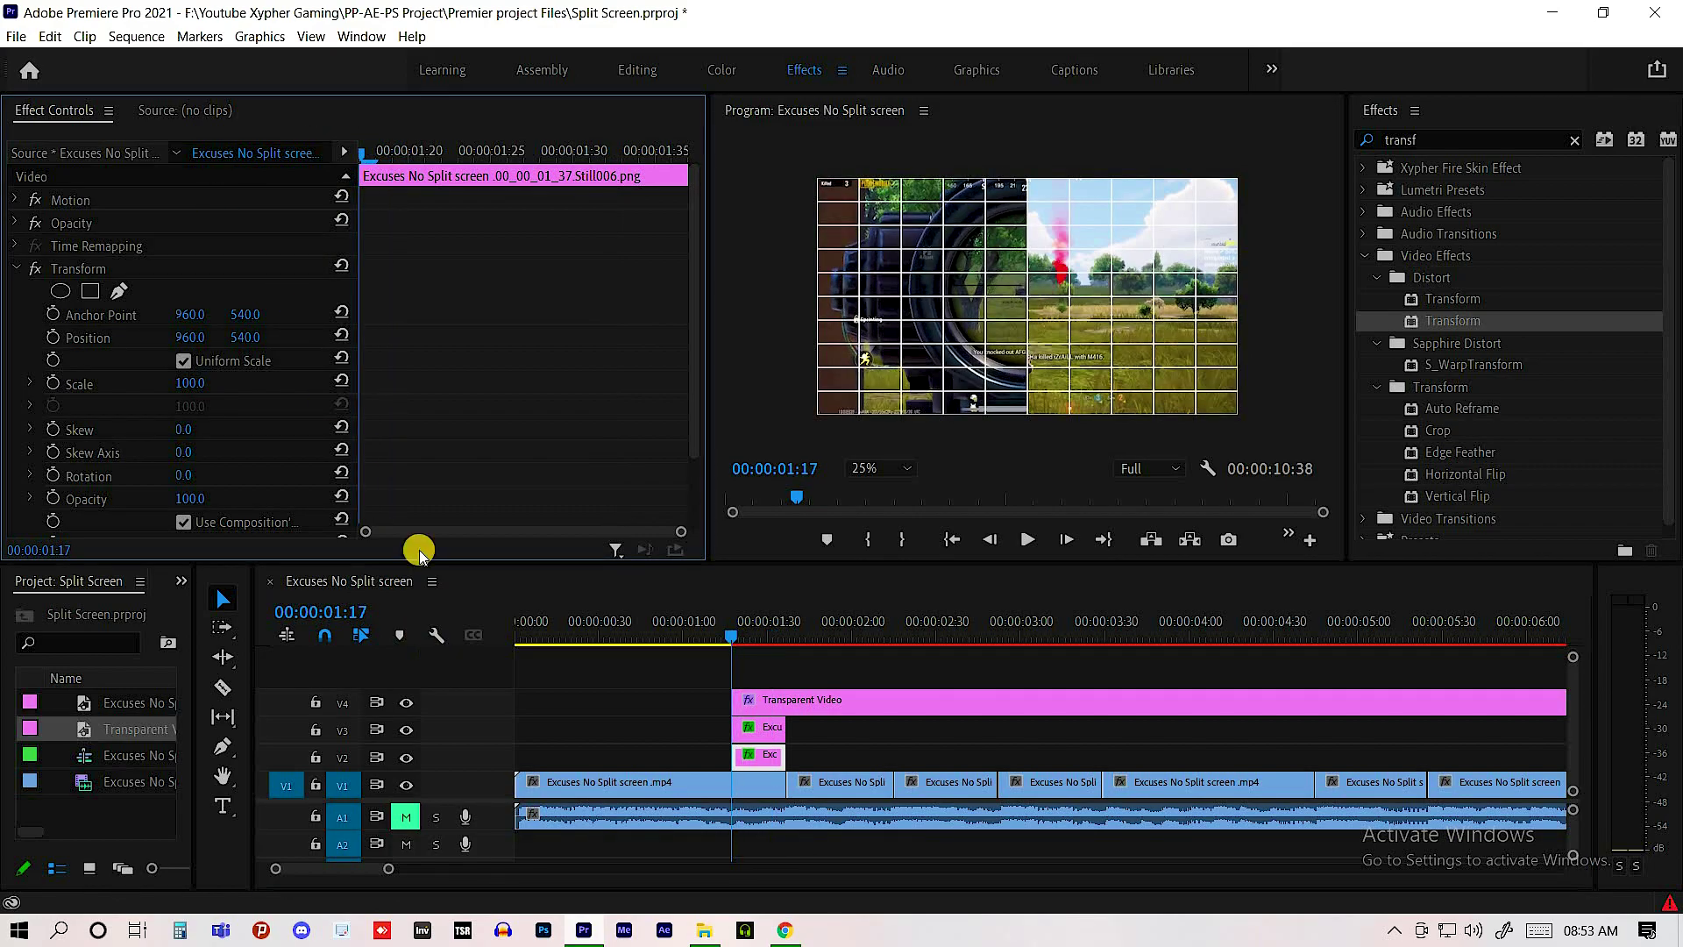
pyautogui.press('Up')
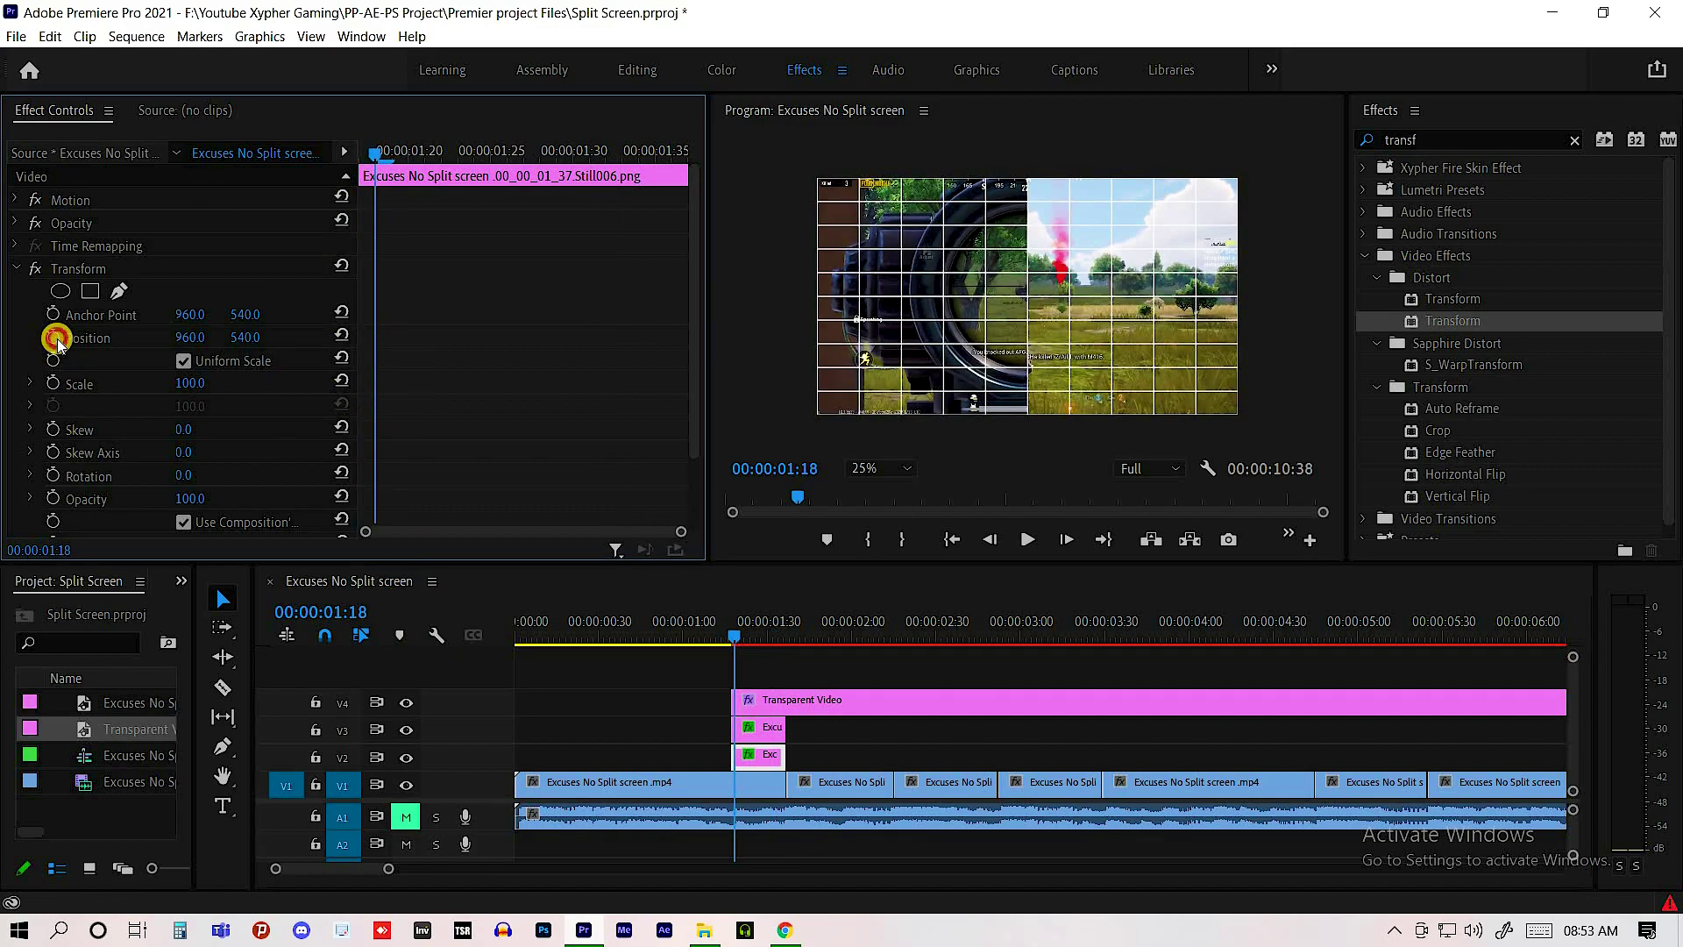
pyautogui.click(54, 339)
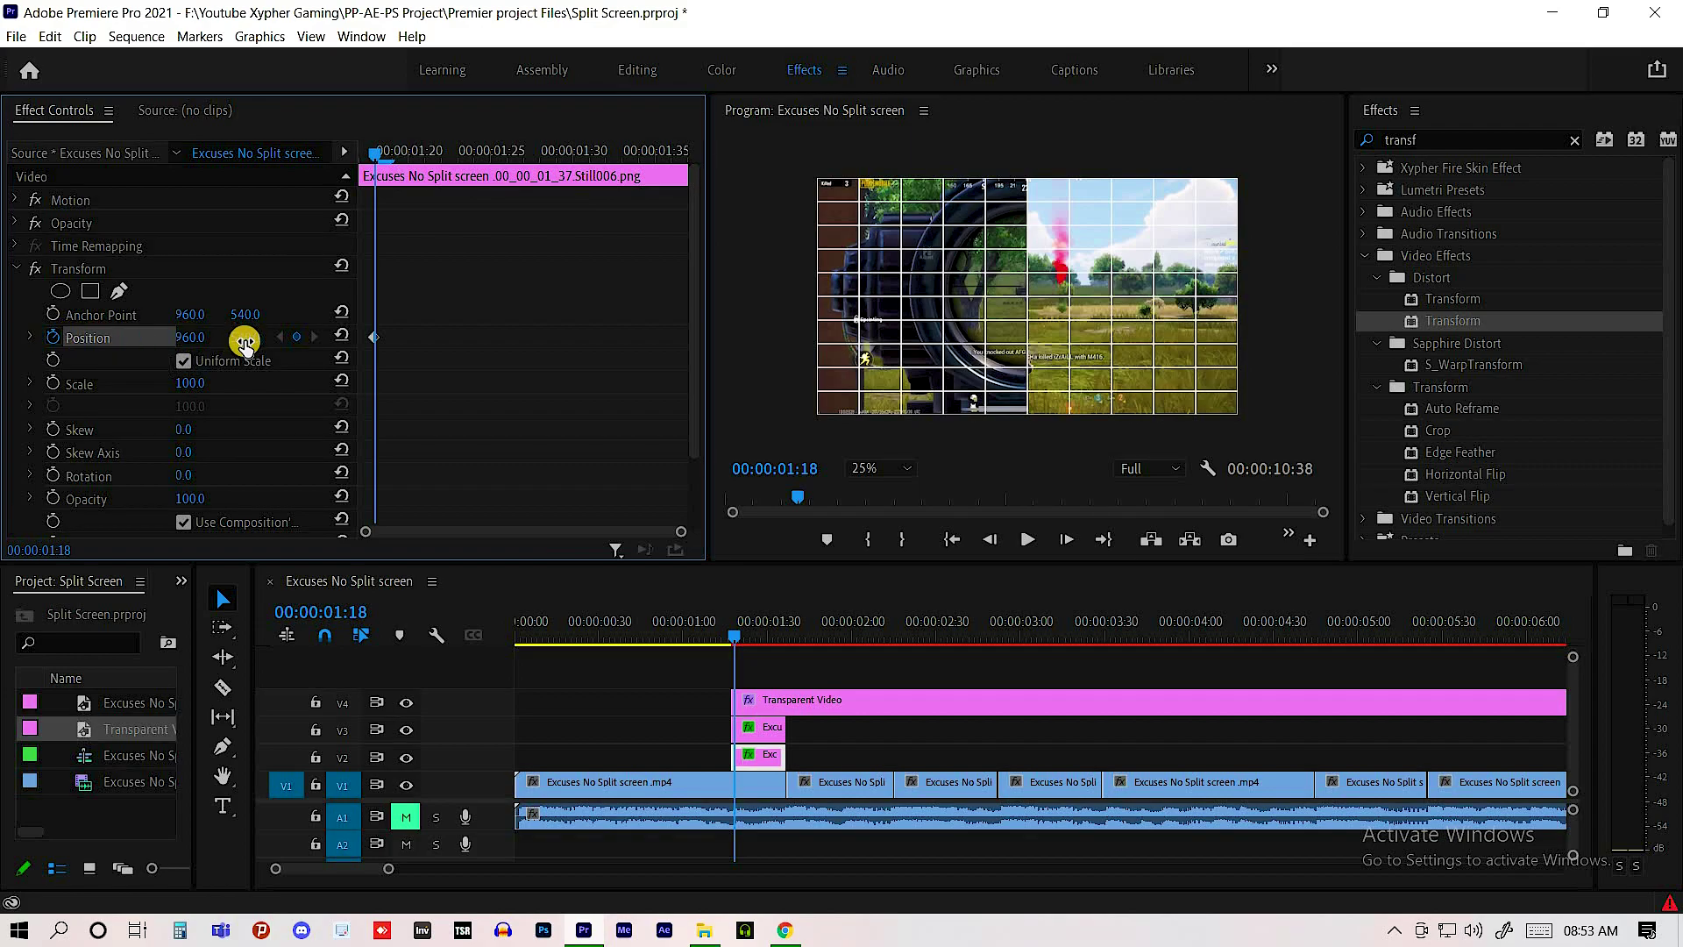
pyautogui.moveTo(244, 341); pyautogui.dragTo(1451, 354)
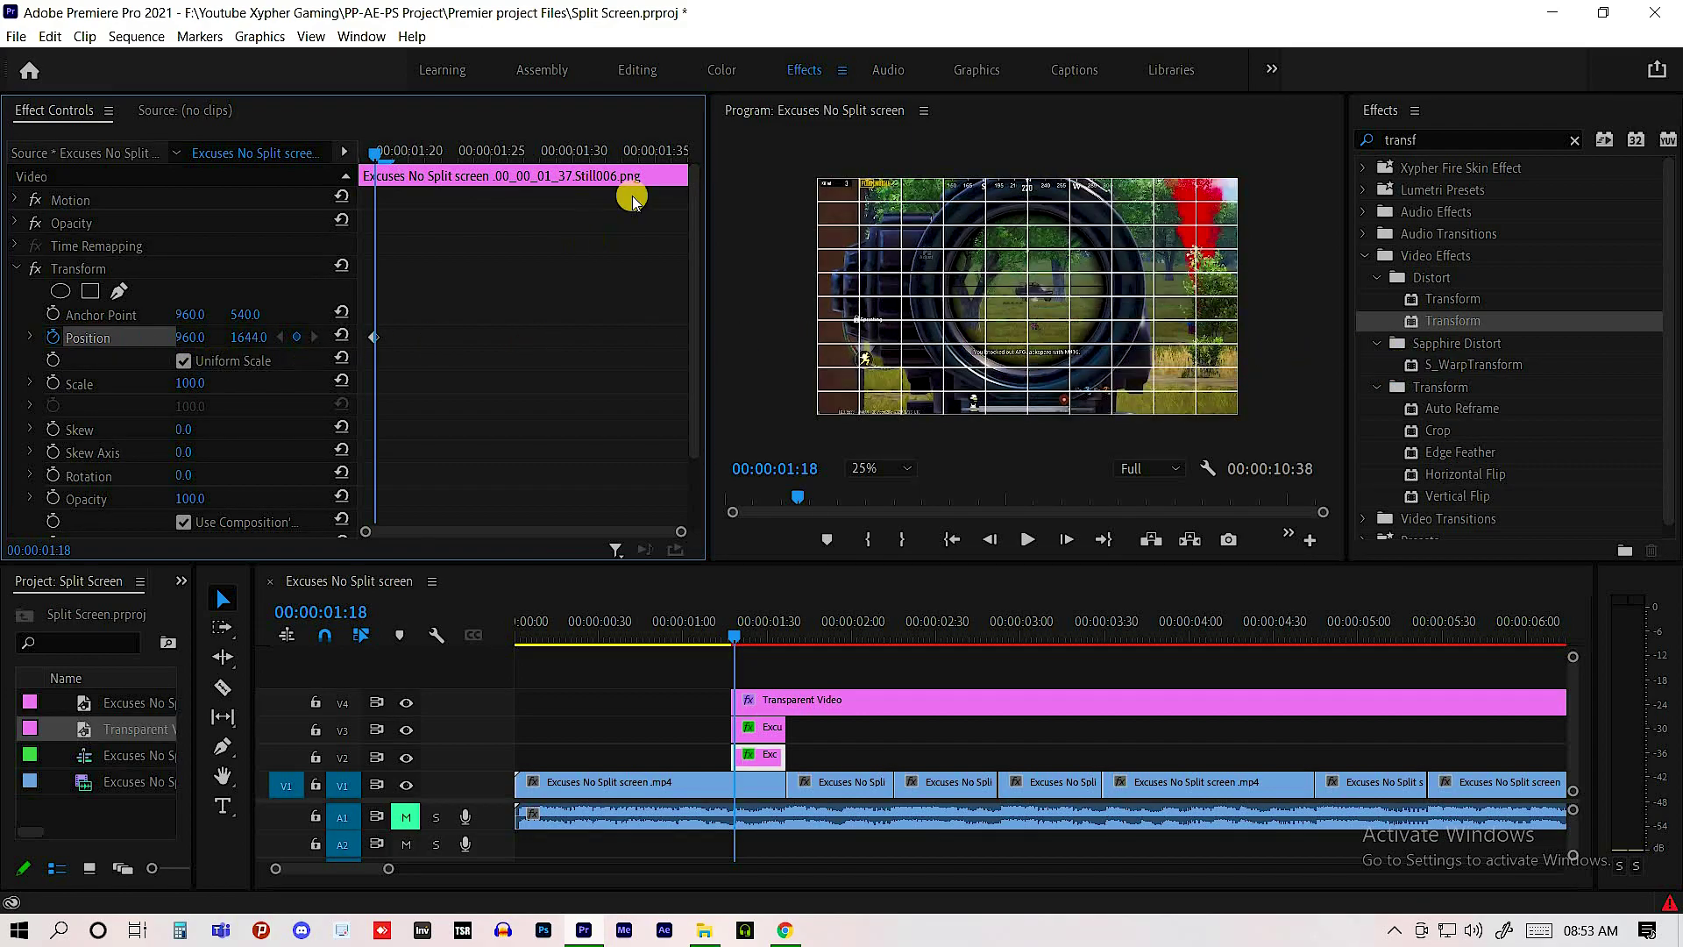
pyautogui.press('Down')
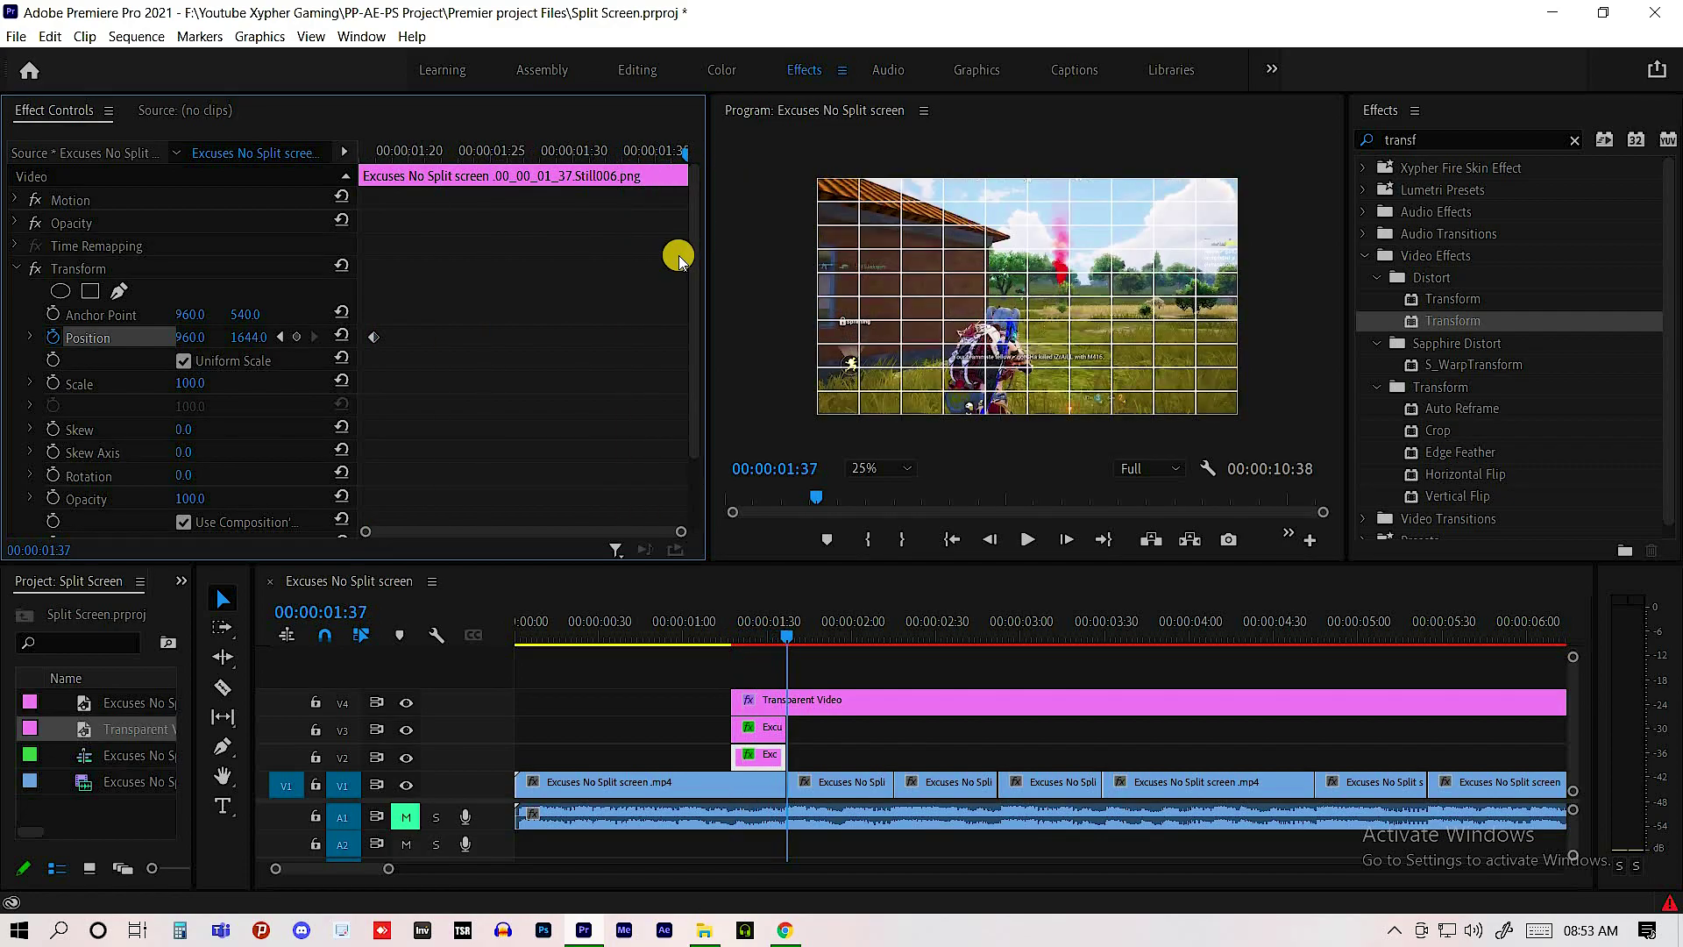
pyautogui.press('Left')
pyautogui.click(341, 335)
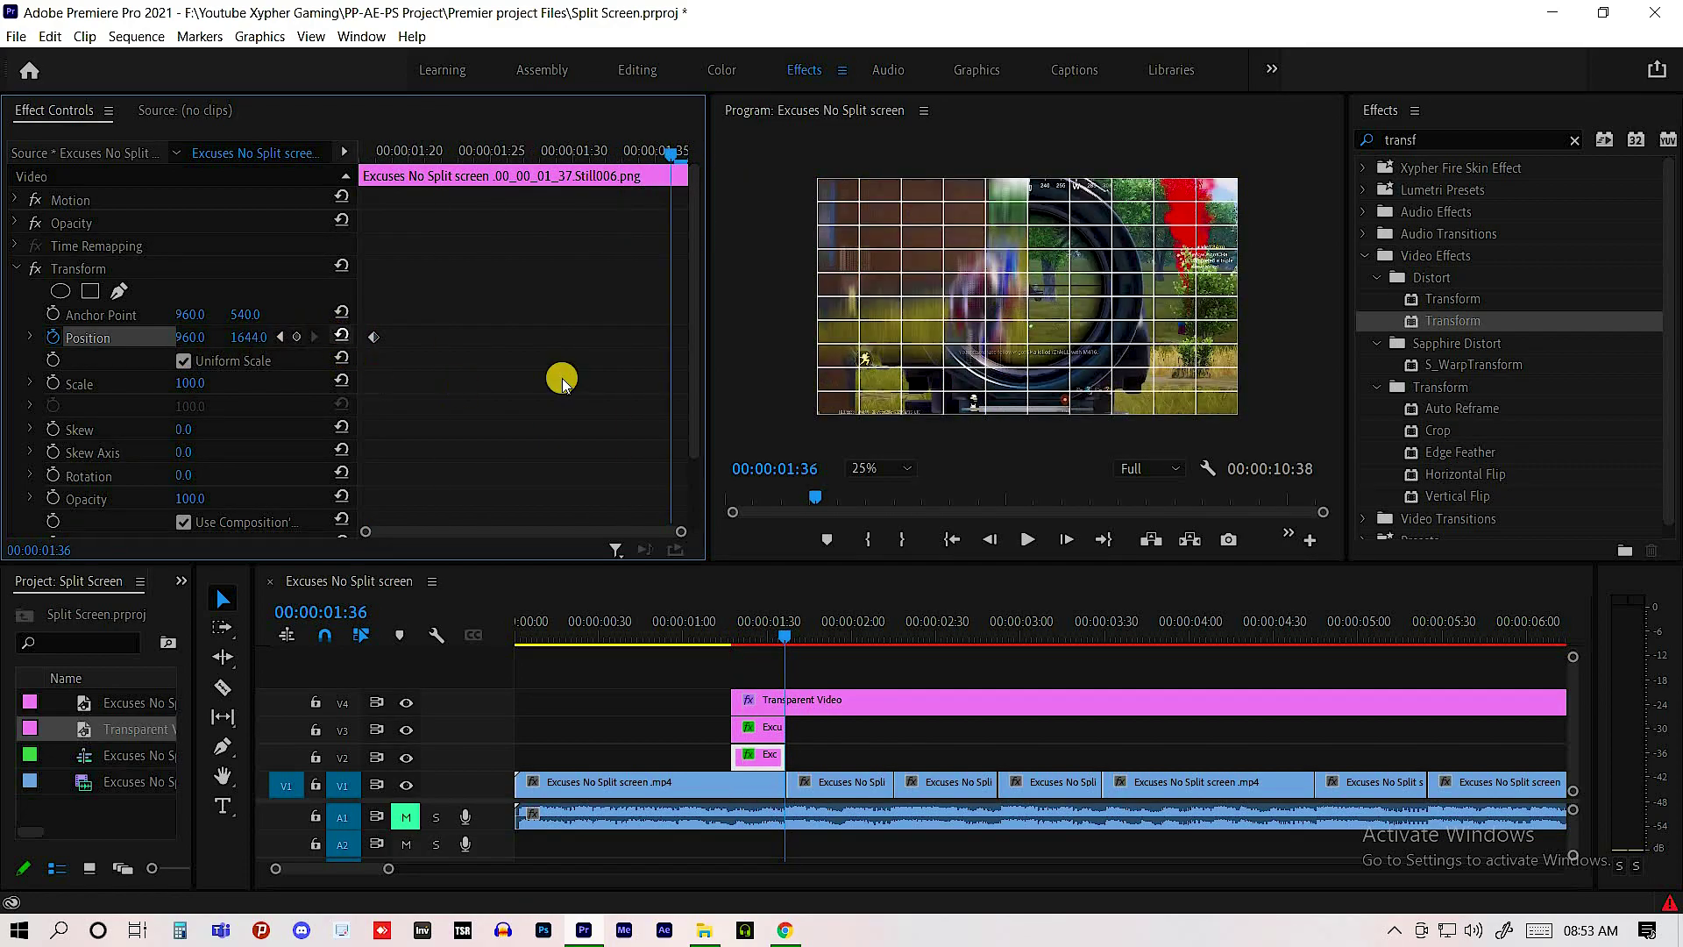
# - Set the Position keyframes to Bezier and steepen the velocity curve for a sharp ease
pyautogui.click(631, 332)
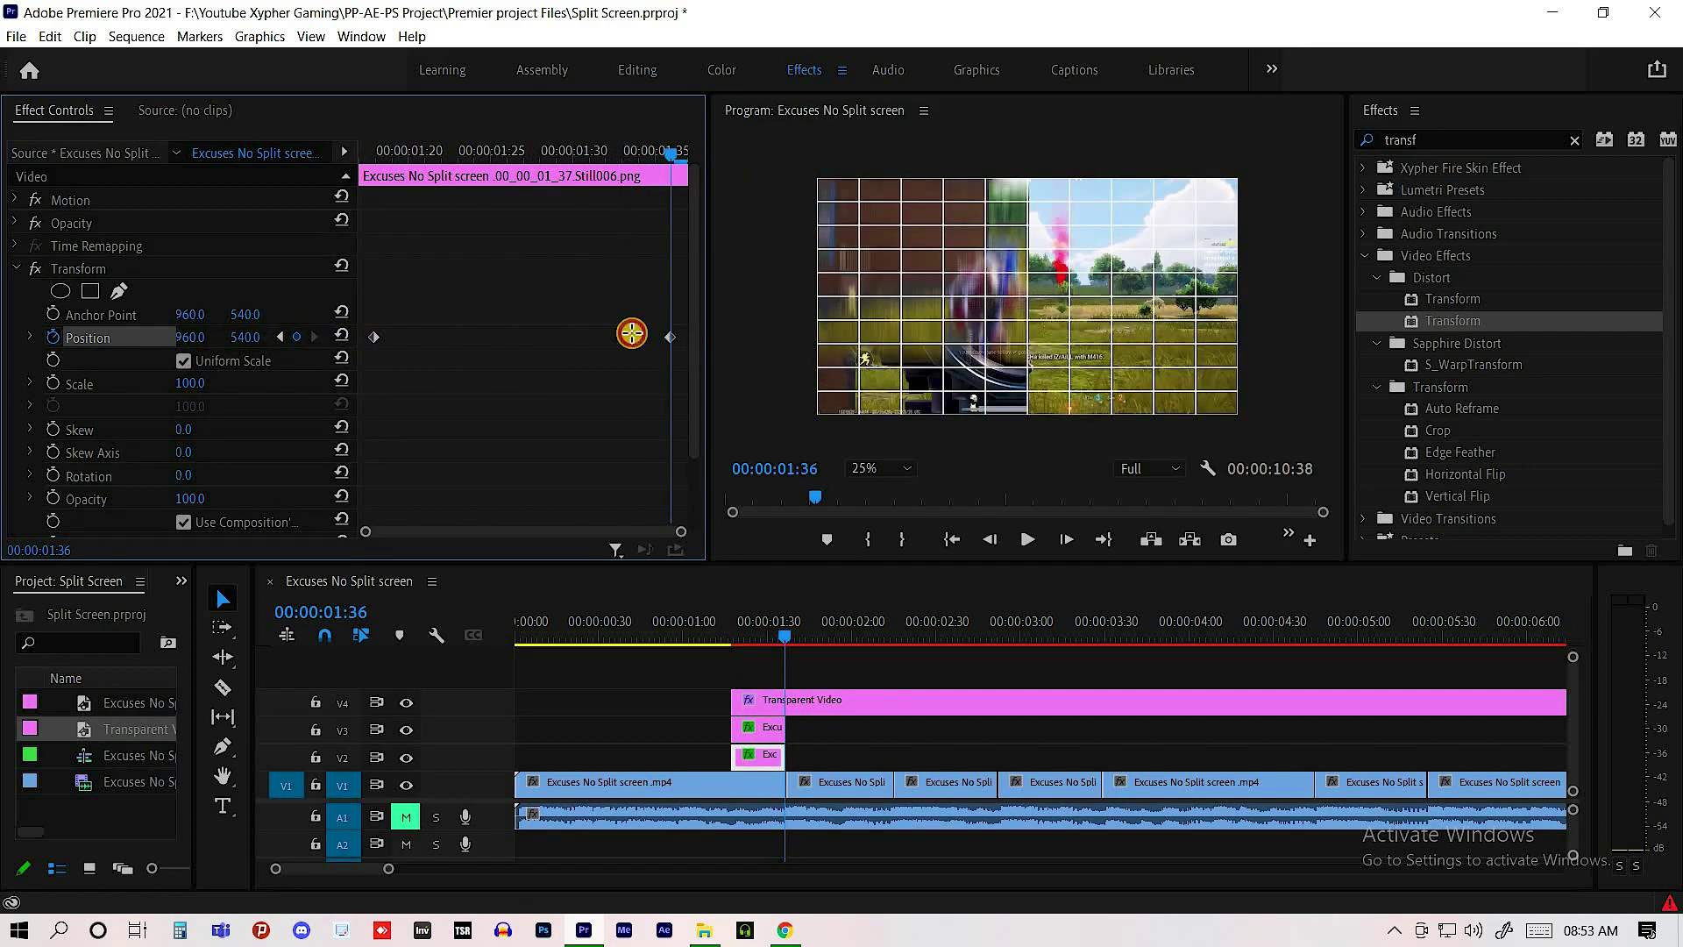
pyautogui.moveTo(348, 336); pyautogui.dragTo(362, 346)
pyautogui.rightClick(371, 340)
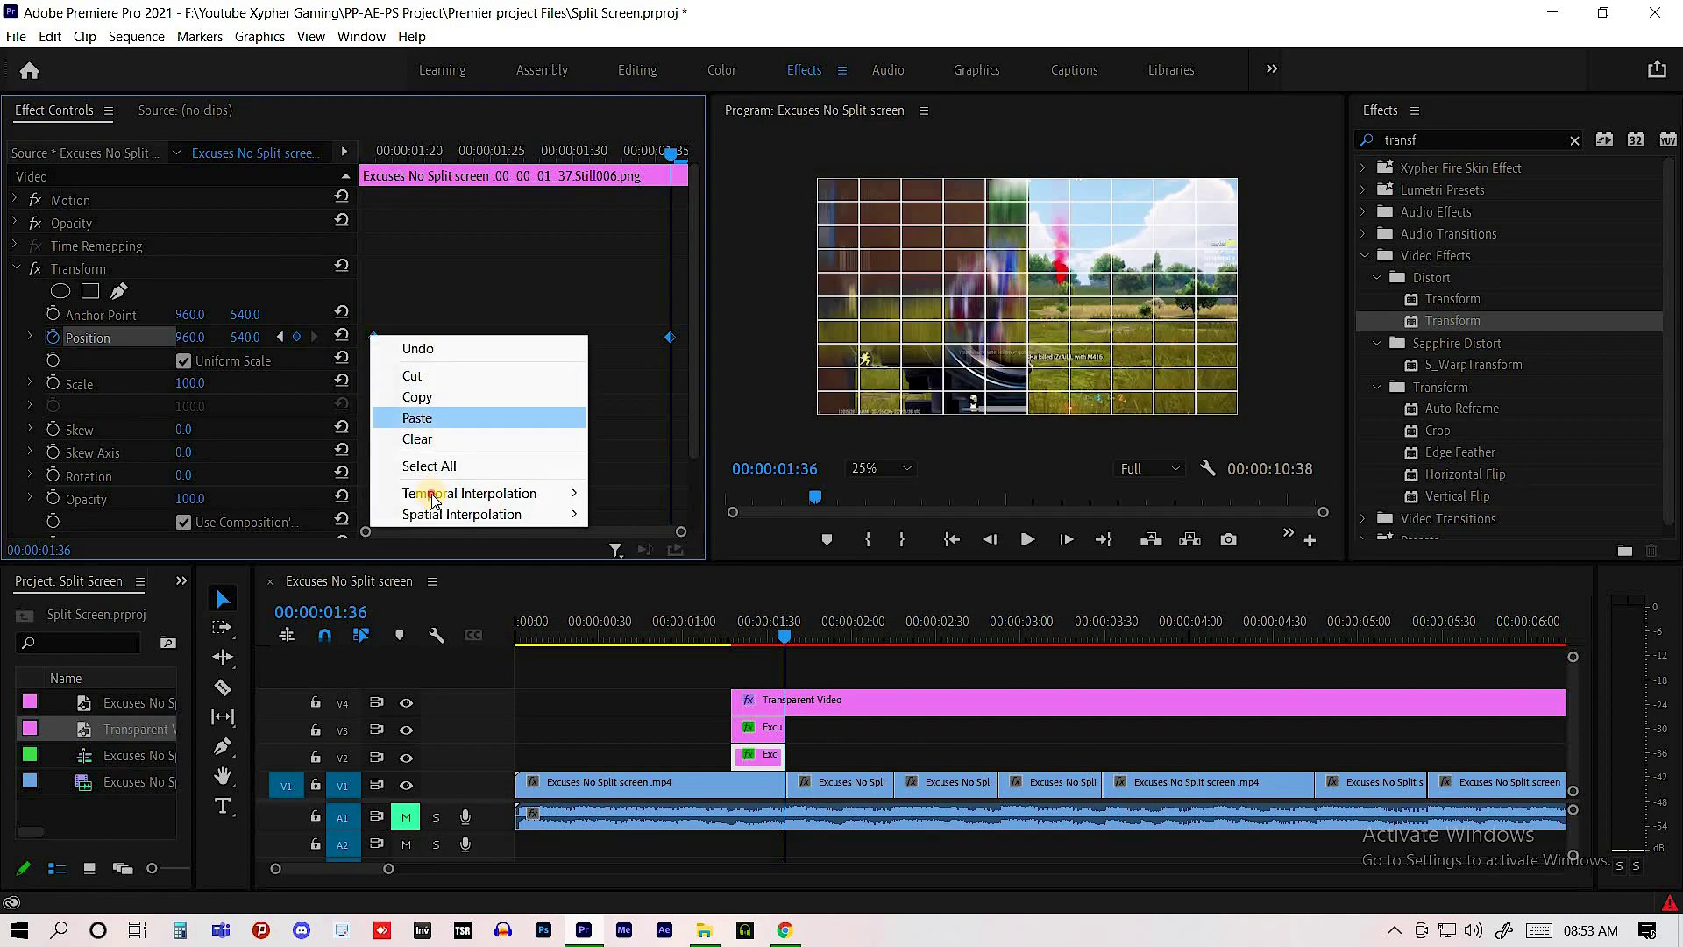
pyautogui.moveTo(526, 494)
pyautogui.click(633, 514)
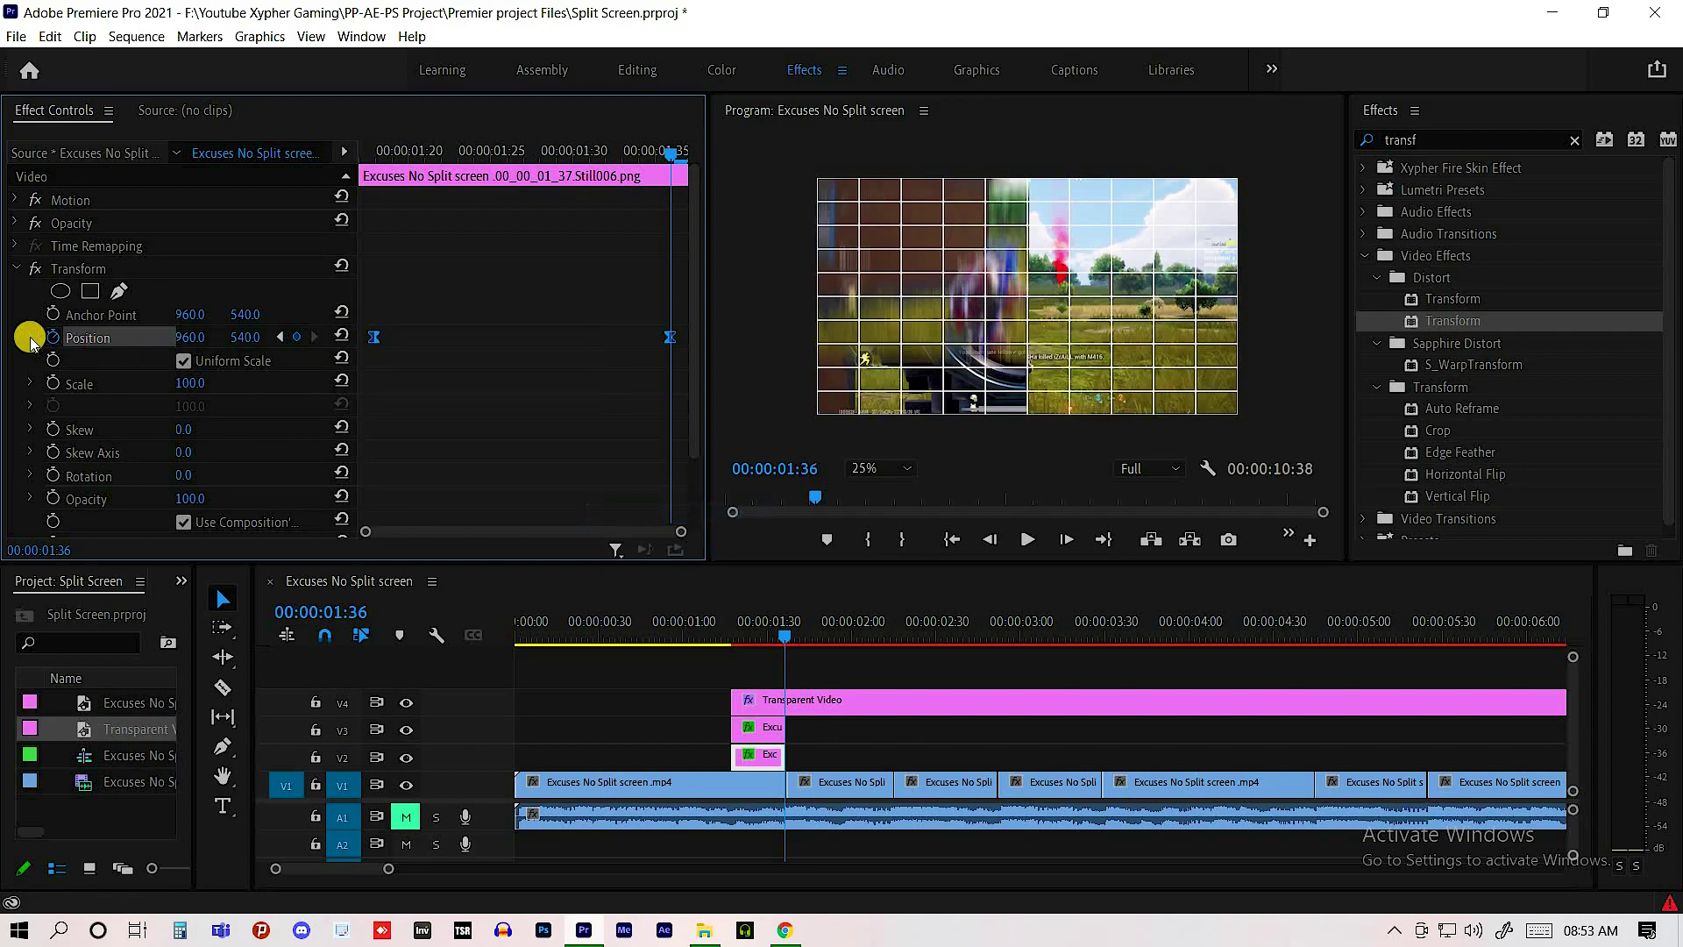
pyautogui.moveTo(439, 379)
pyautogui.mouseDown()
pyautogui.moveTo(676, 410)
pyautogui.moveTo(672, 346)
pyautogui.mouseUp()
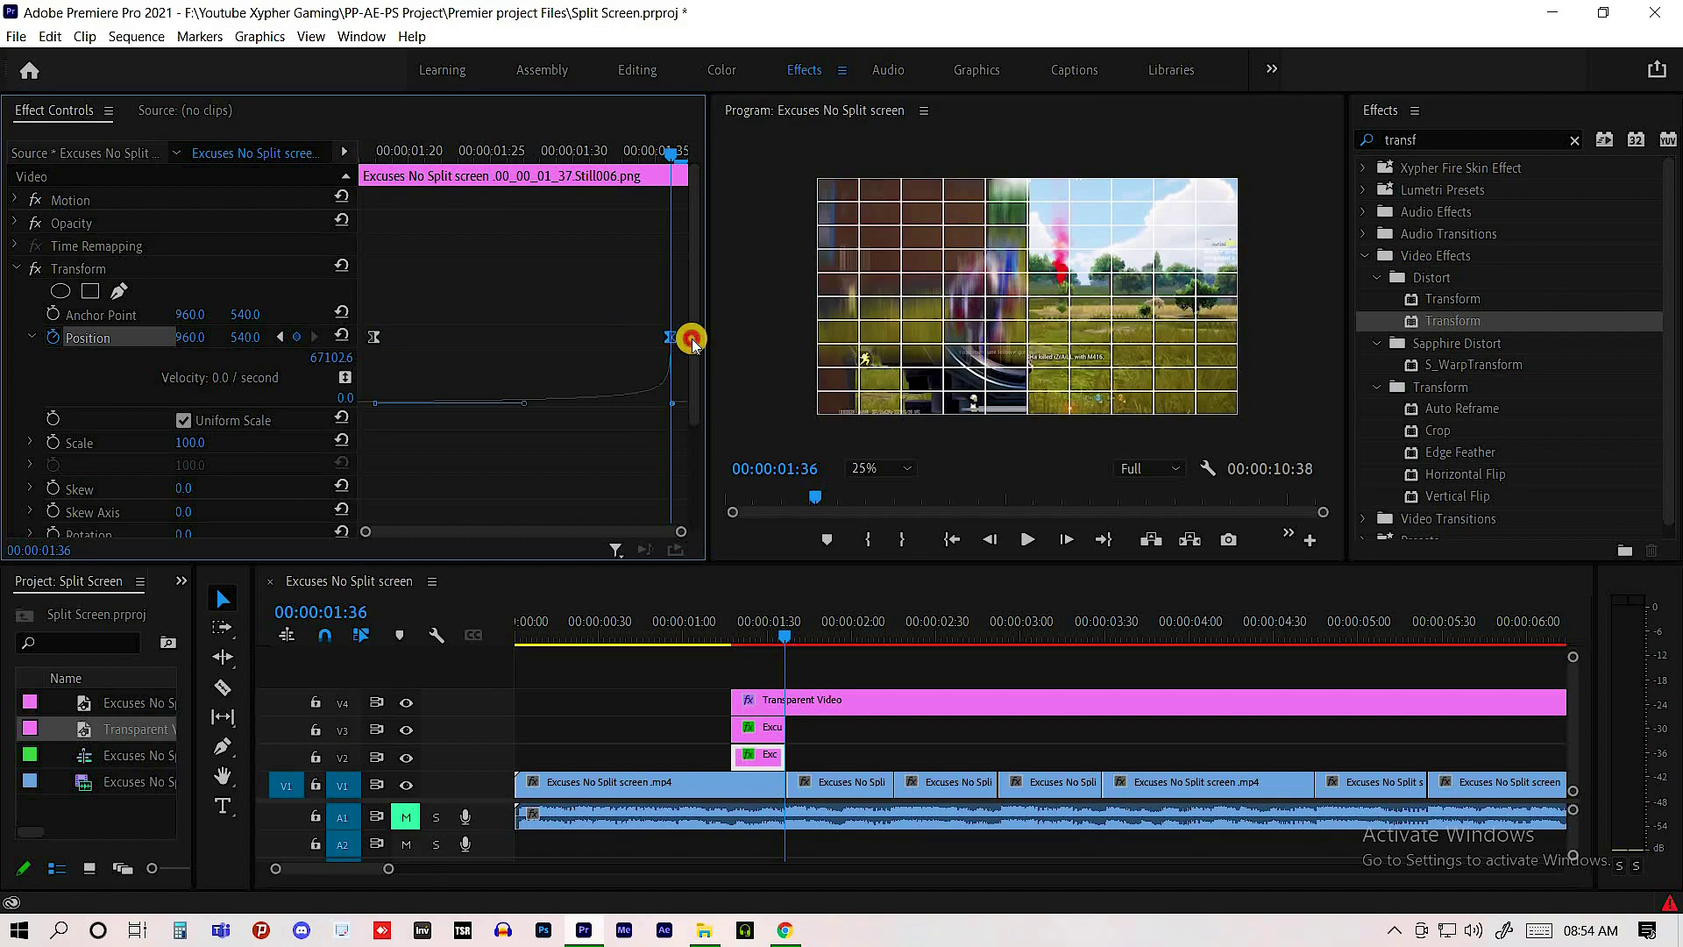
pyautogui.moveTo(692, 340); pyautogui.dragTo(614, 485)
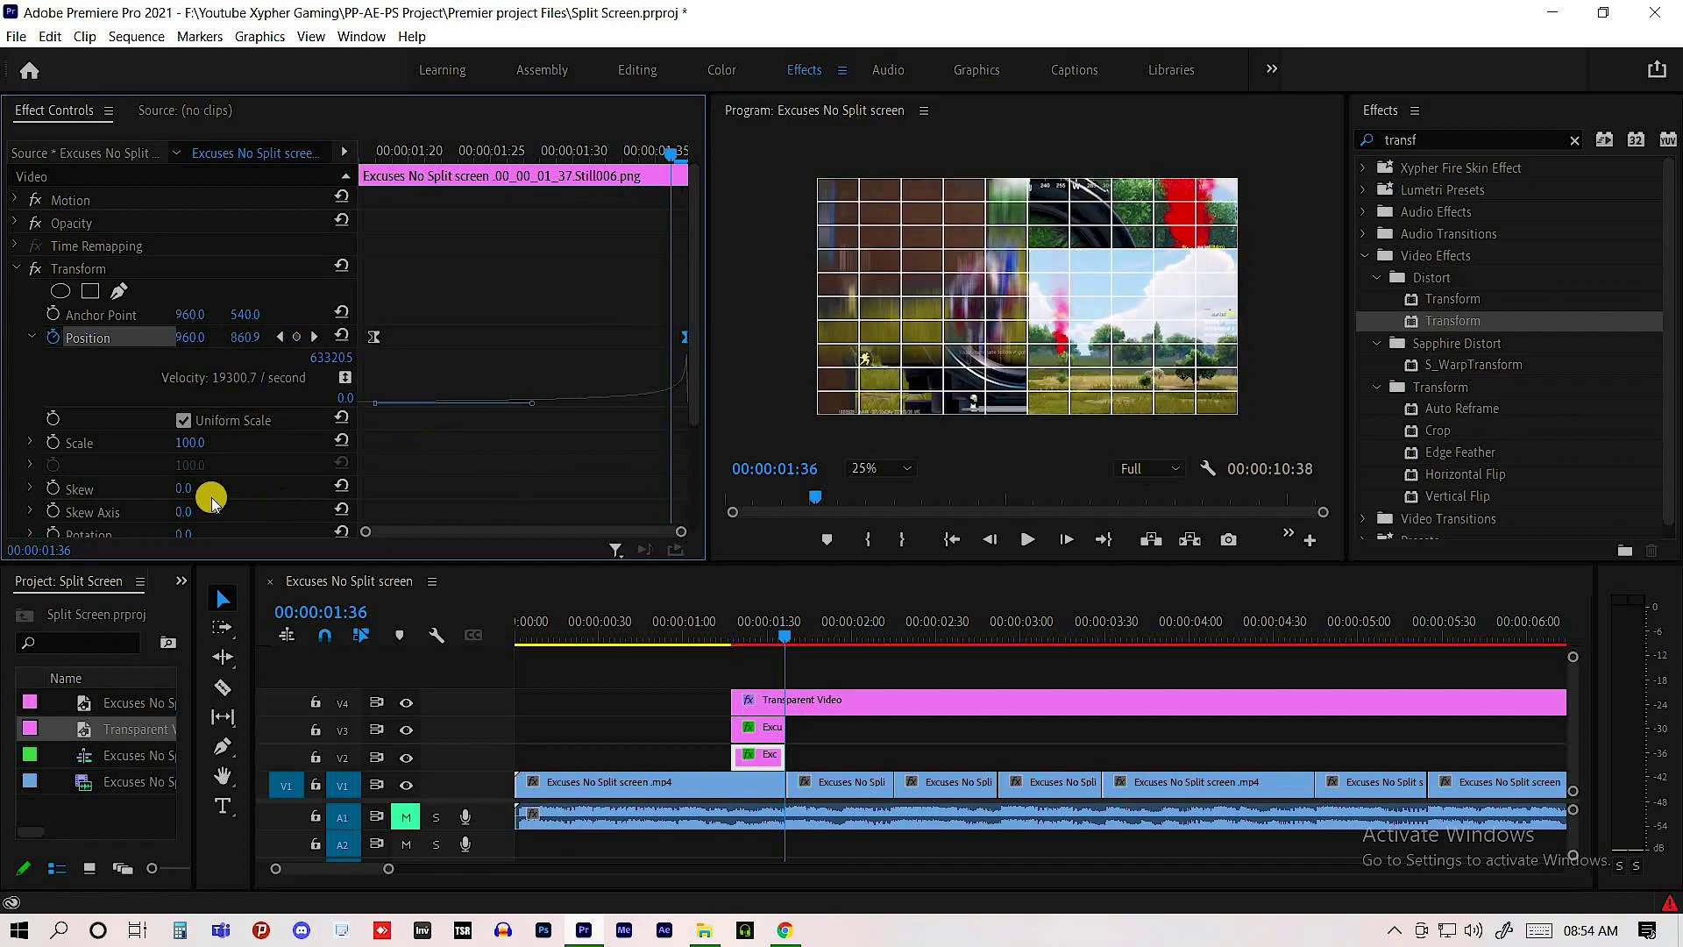
# - Set this still's Transform Shutter Angle to 180 for motion blur
pyautogui.scroll(-4, 210, 491)
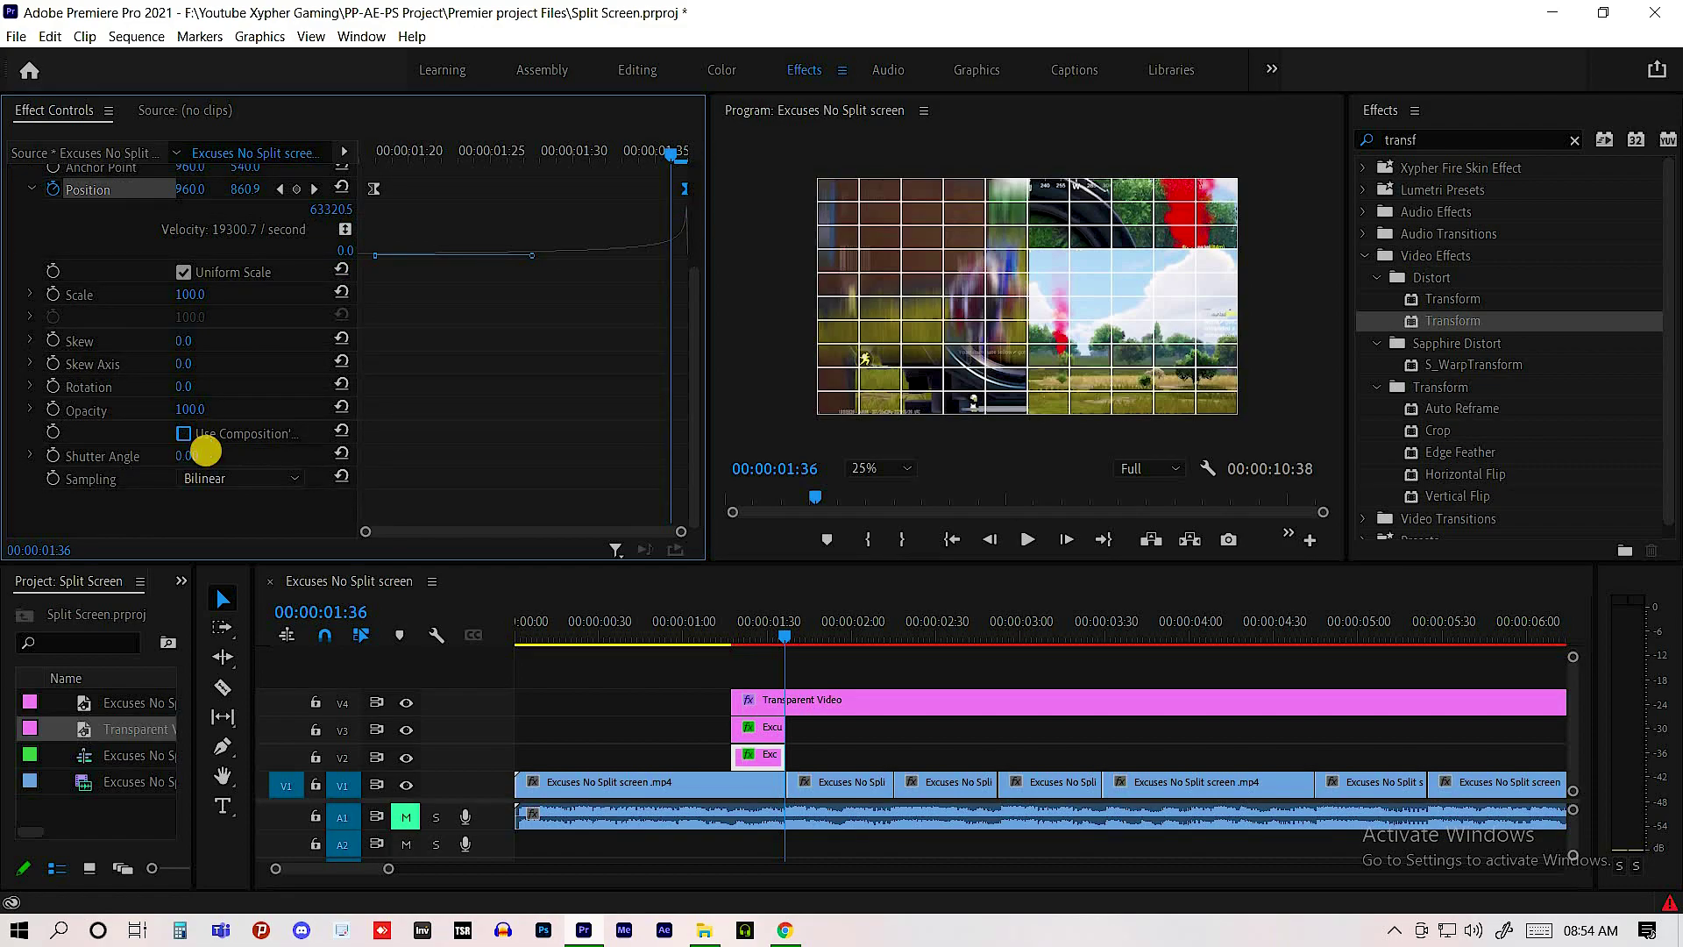
pyautogui.write('0')
pyautogui.press('Return')
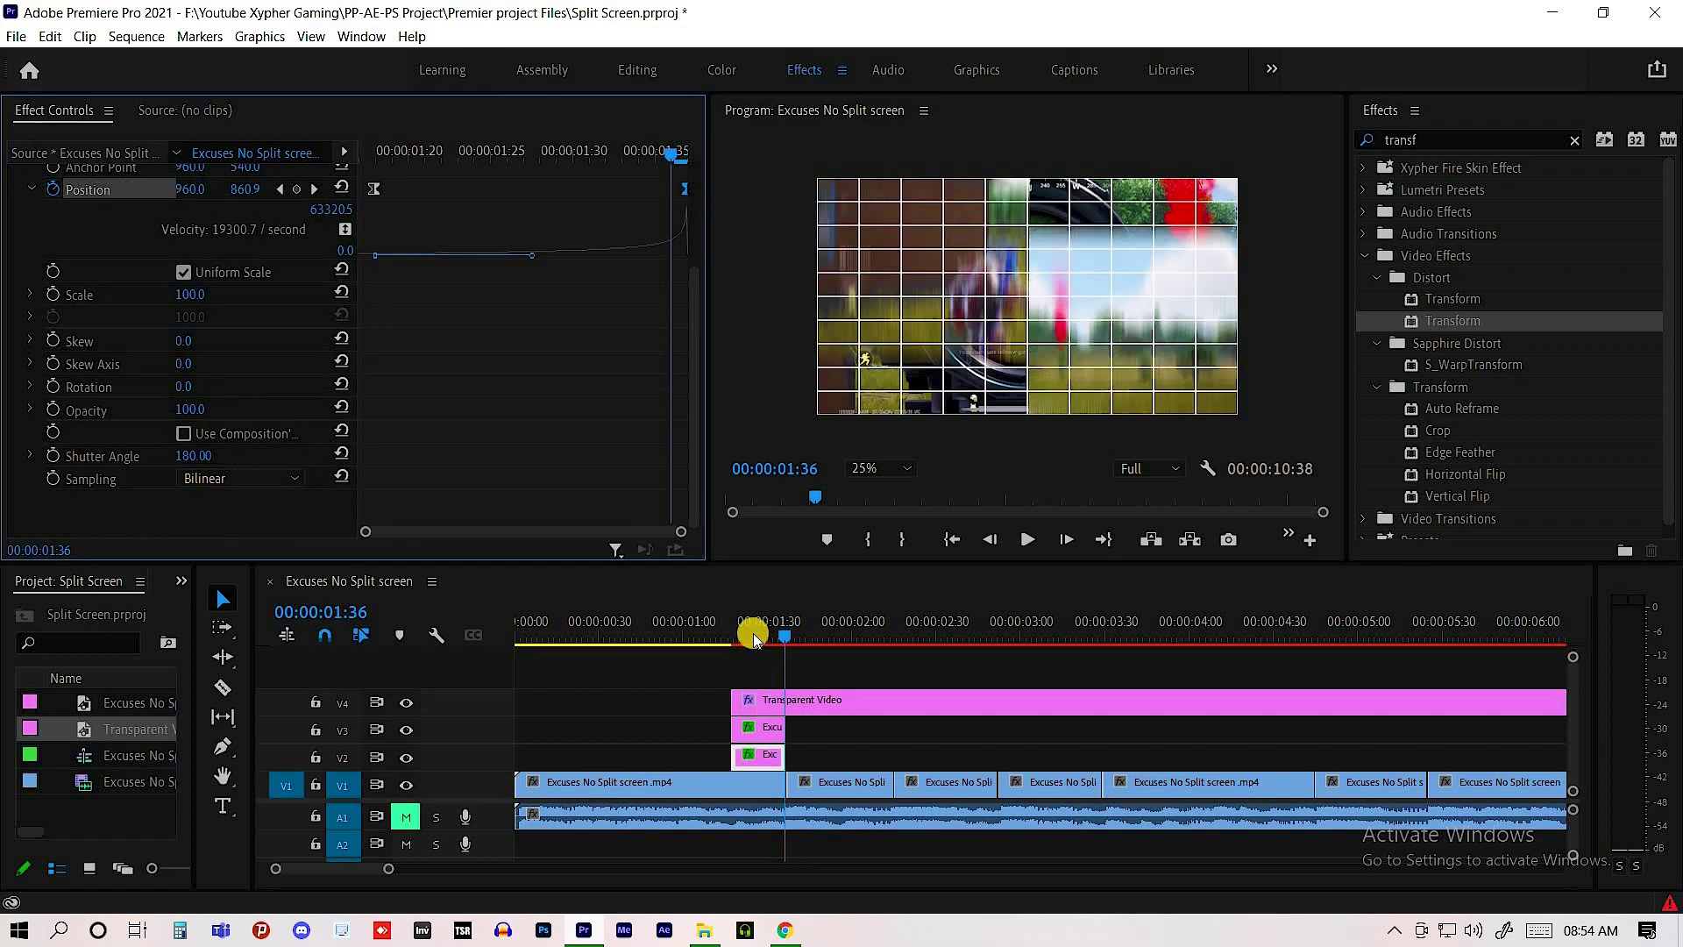
pyautogui.click(754, 639)
# - Nest the top and lower still clips into their own sequences
pyautogui.rightClick(826, 449)
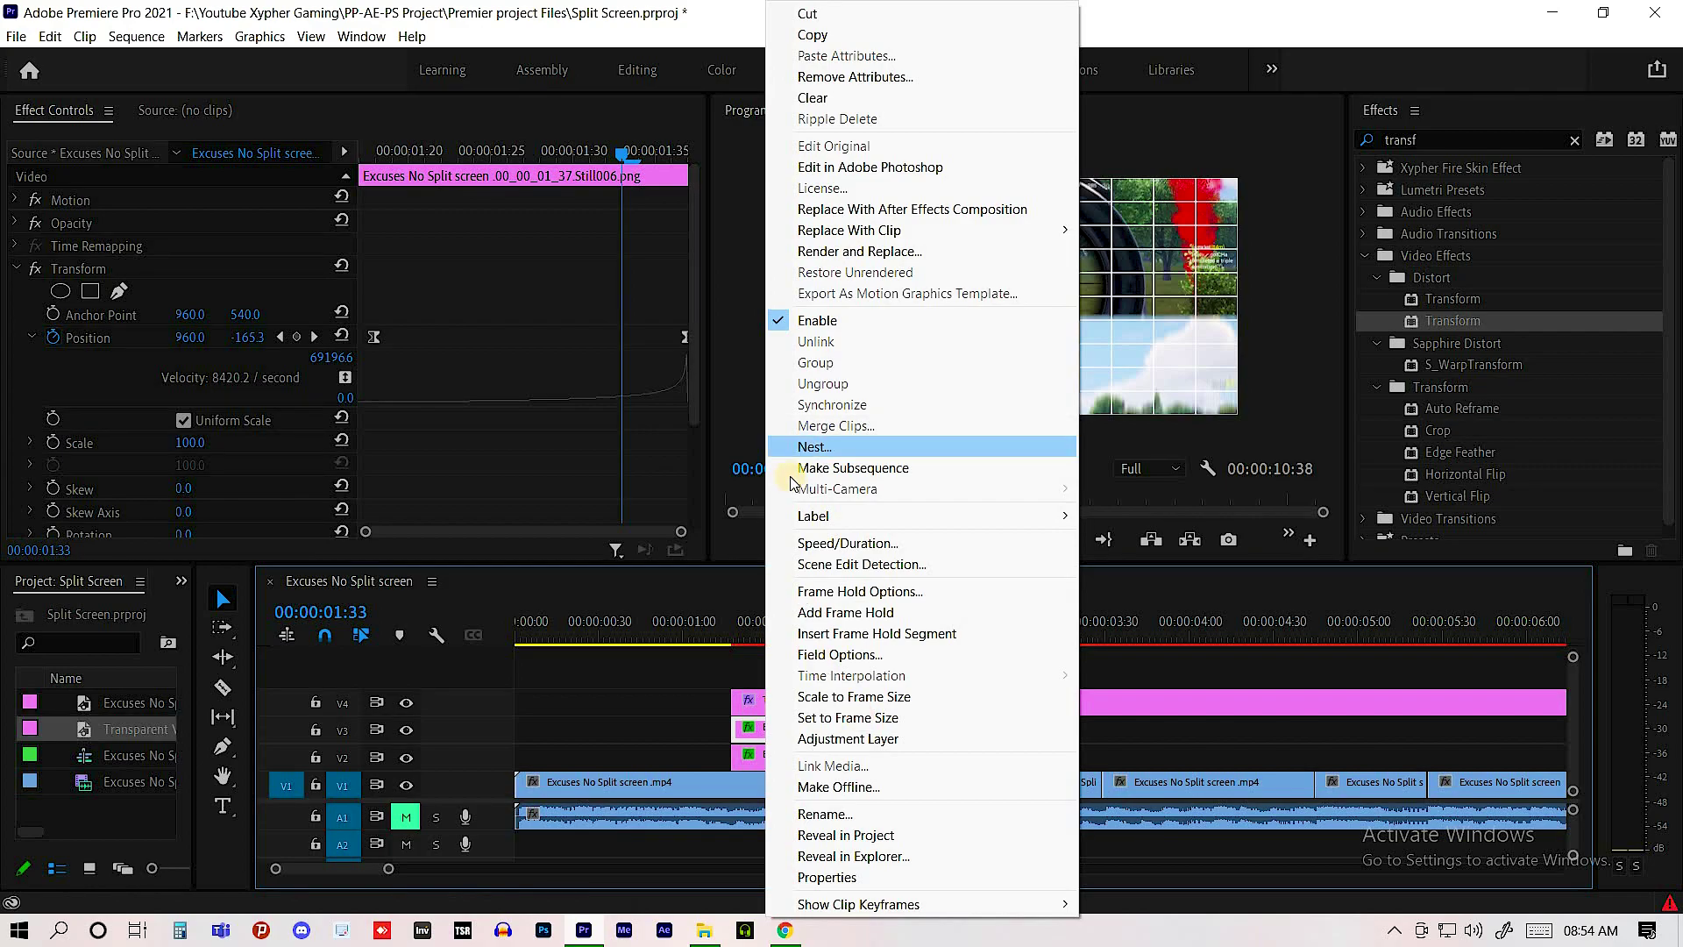
pyautogui.click(798, 448)
pyautogui.click(792, 489)
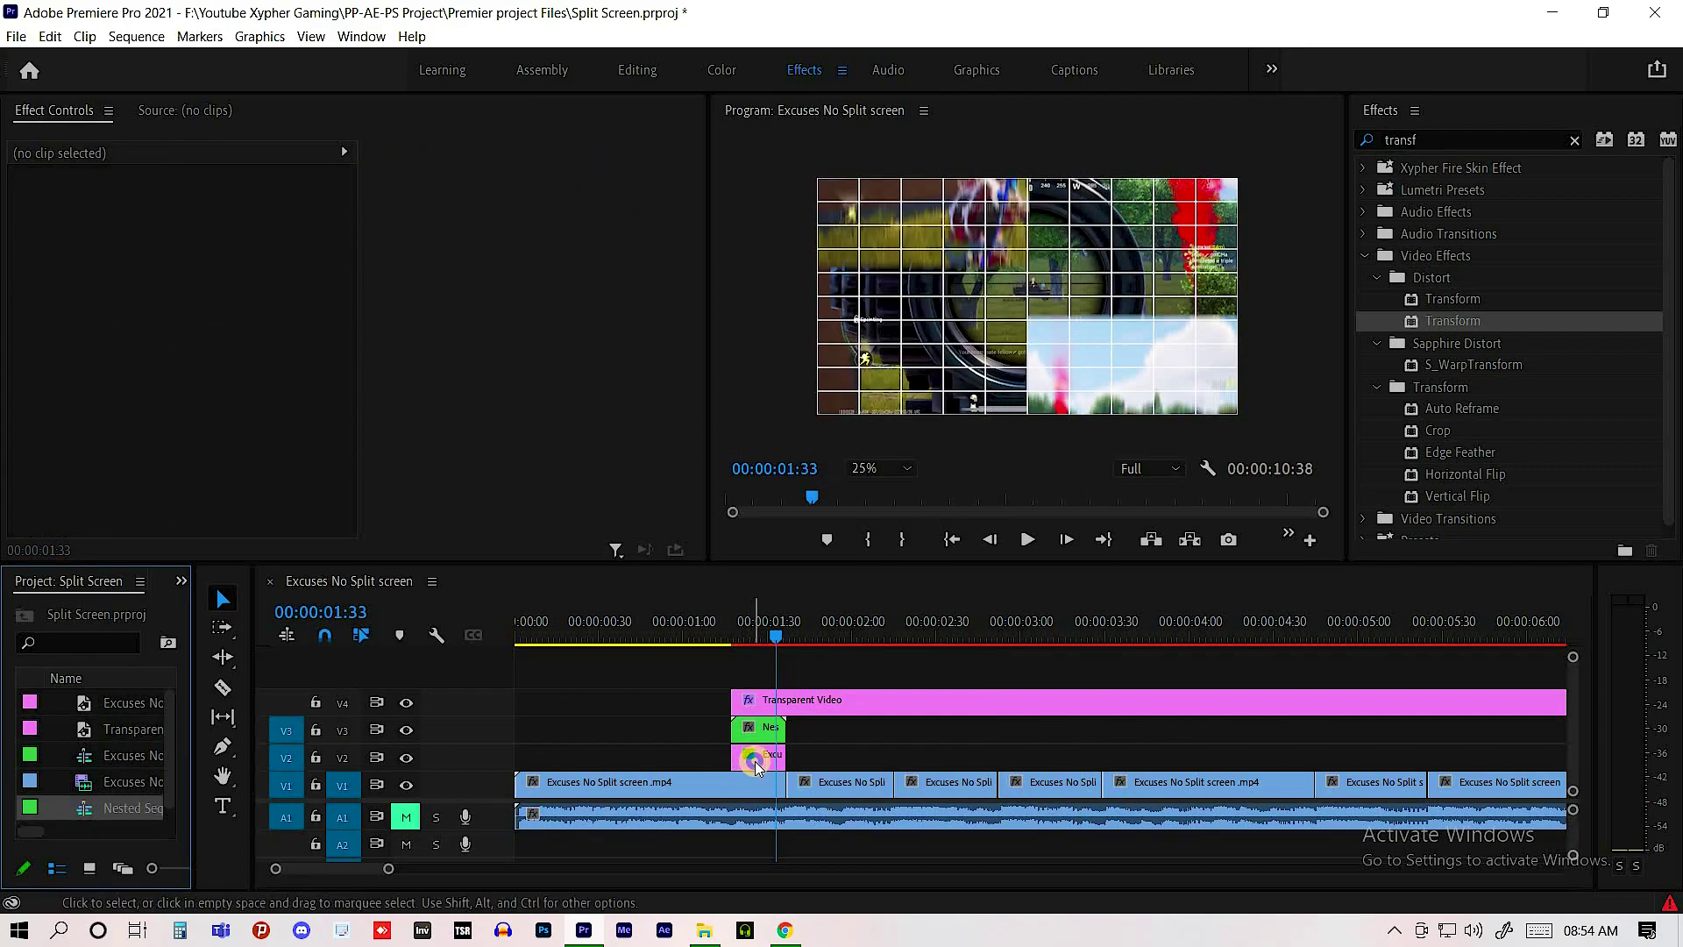
pyautogui.click(755, 761)
pyautogui.rightClick(755, 761)
pyautogui.click(802, 447)
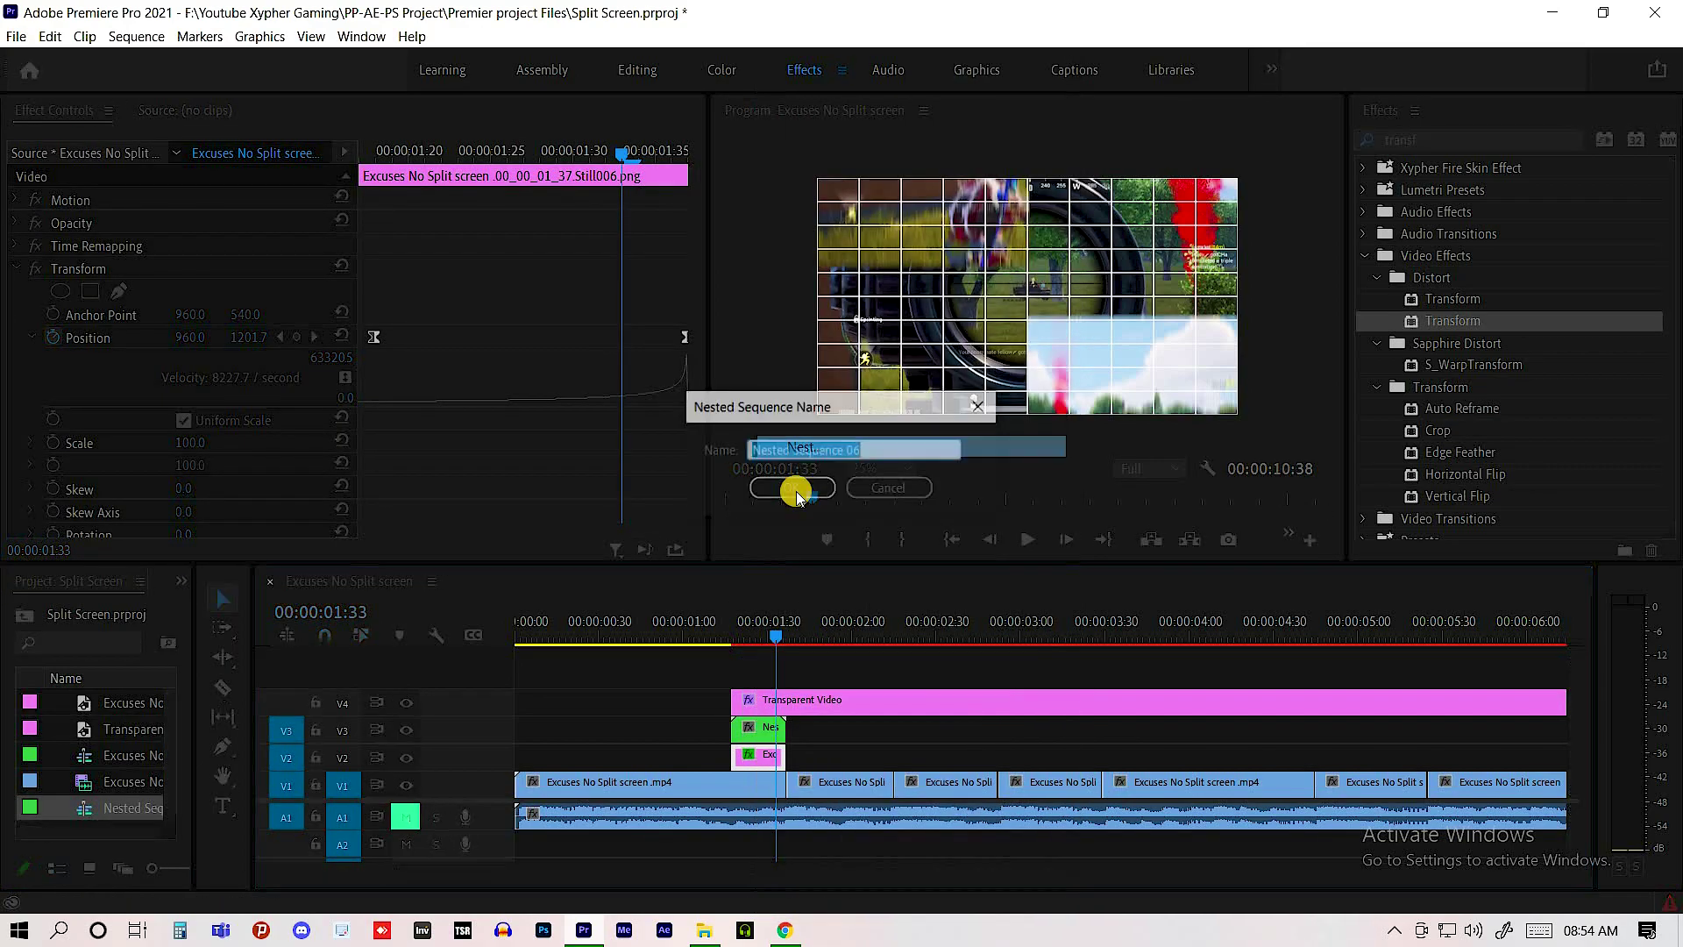
pyautogui.click(793, 488)
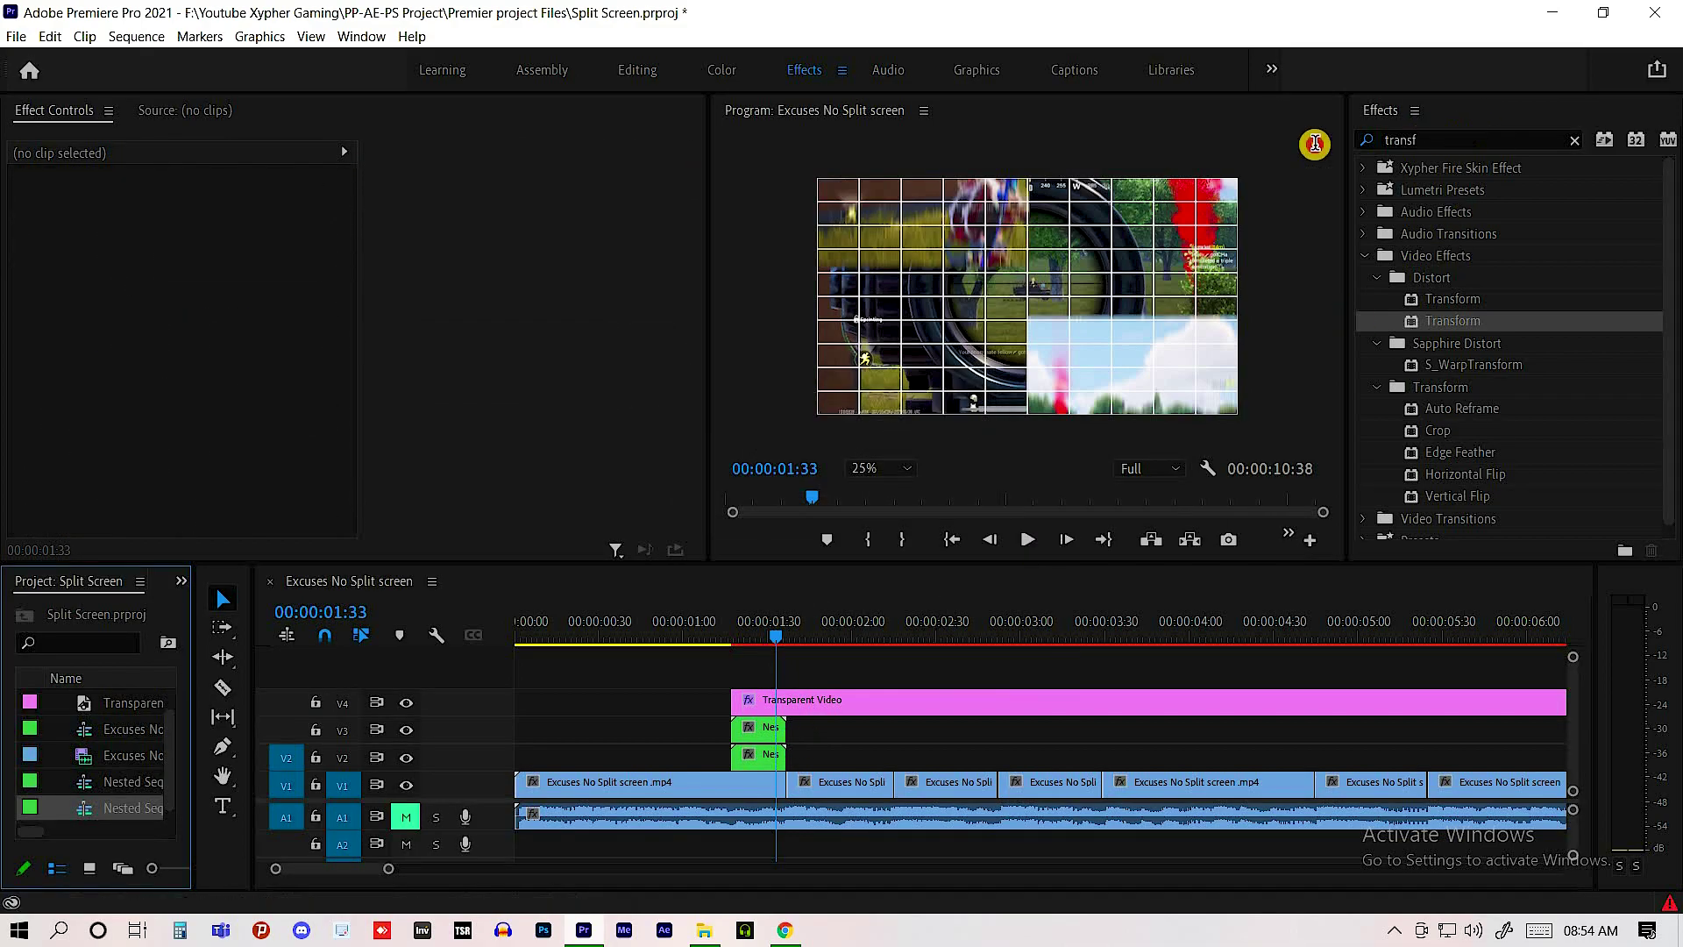
# - Apply Drop Shadow to the top nested clip with distance 30 and softness 30
pyautogui.hotkey('shift', '7')
pyautogui.write('drop')
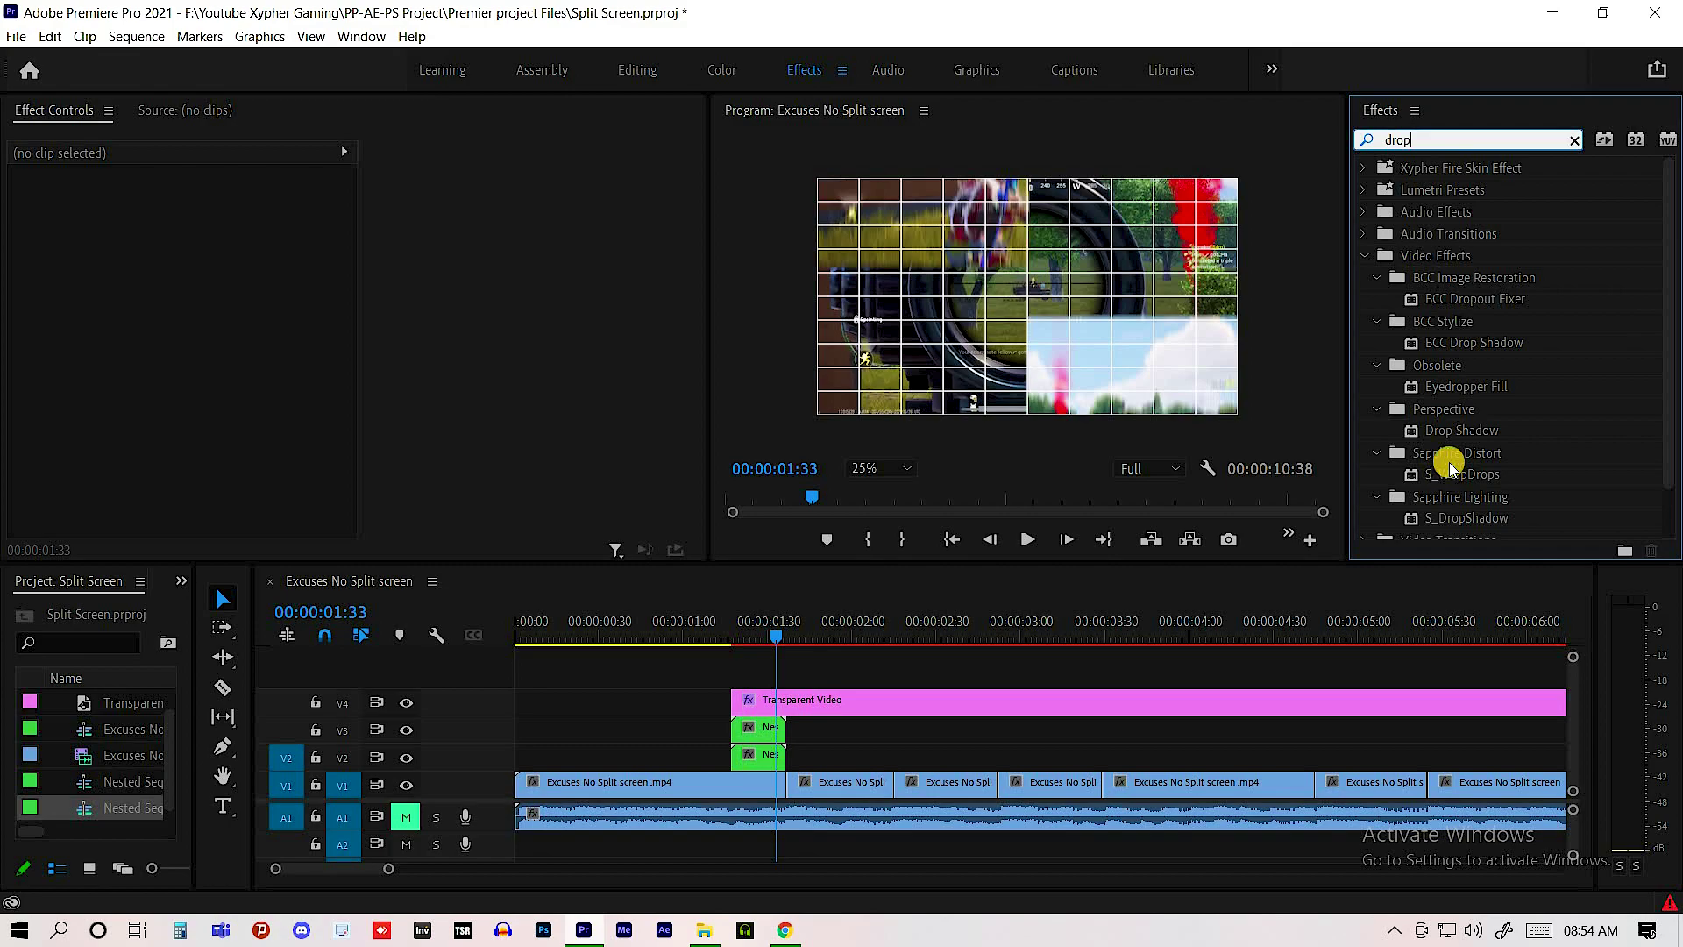
pyautogui.moveTo(1459, 433); pyautogui.dragTo(761, 733)
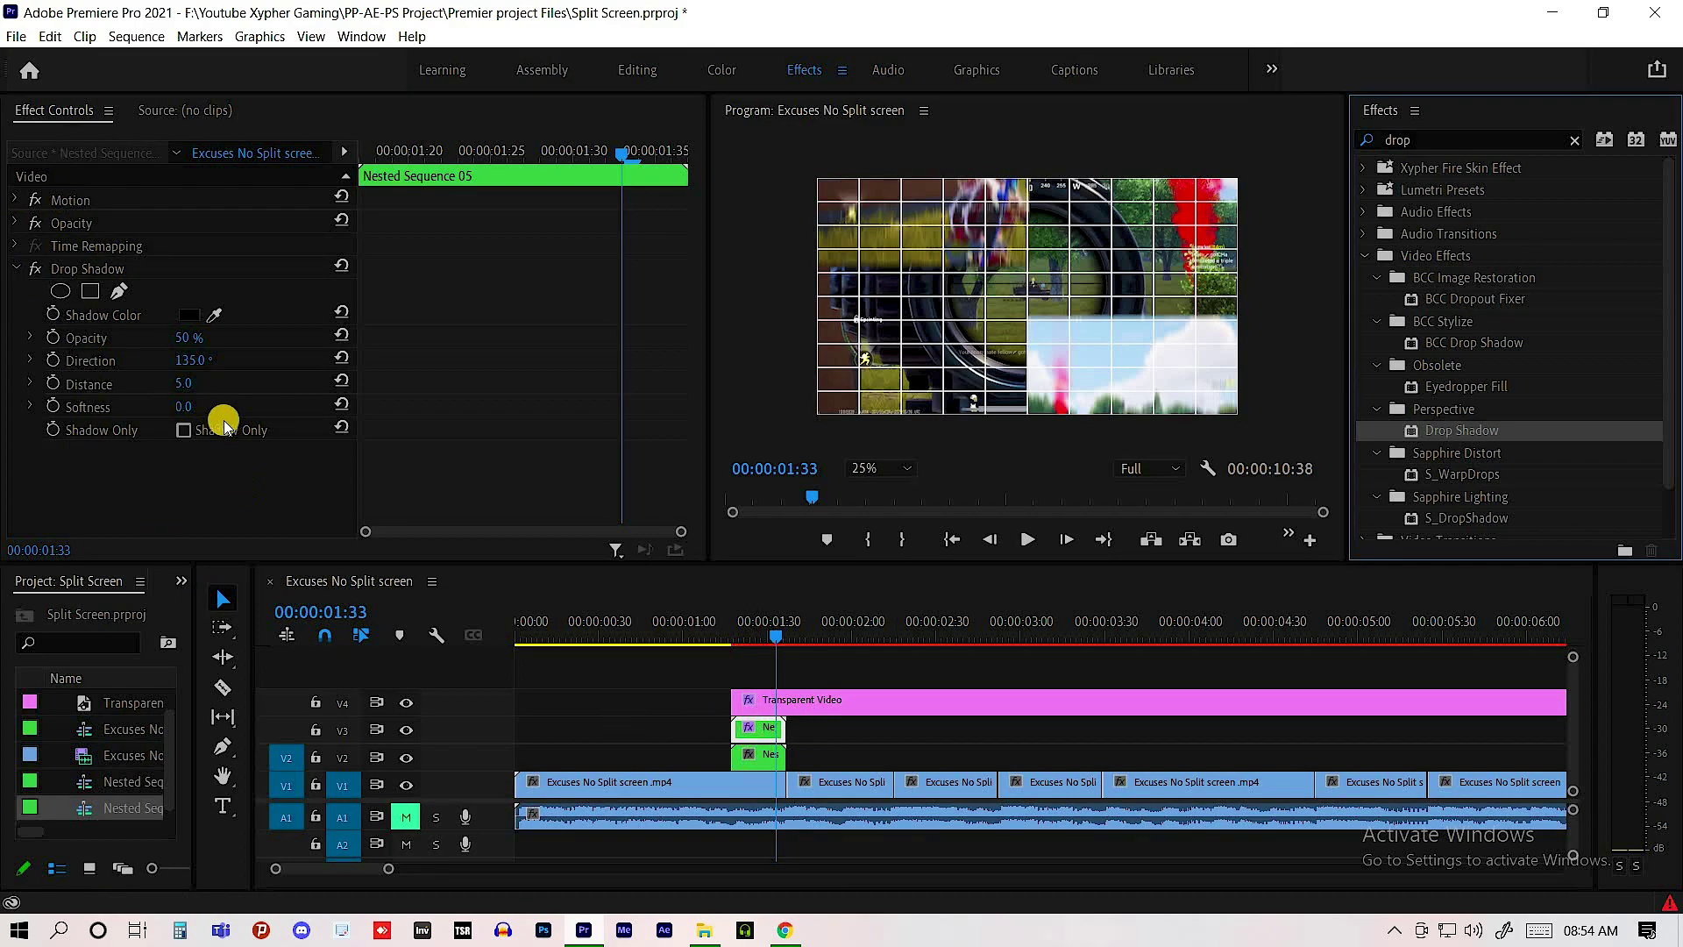
pyautogui.click(206, 378)
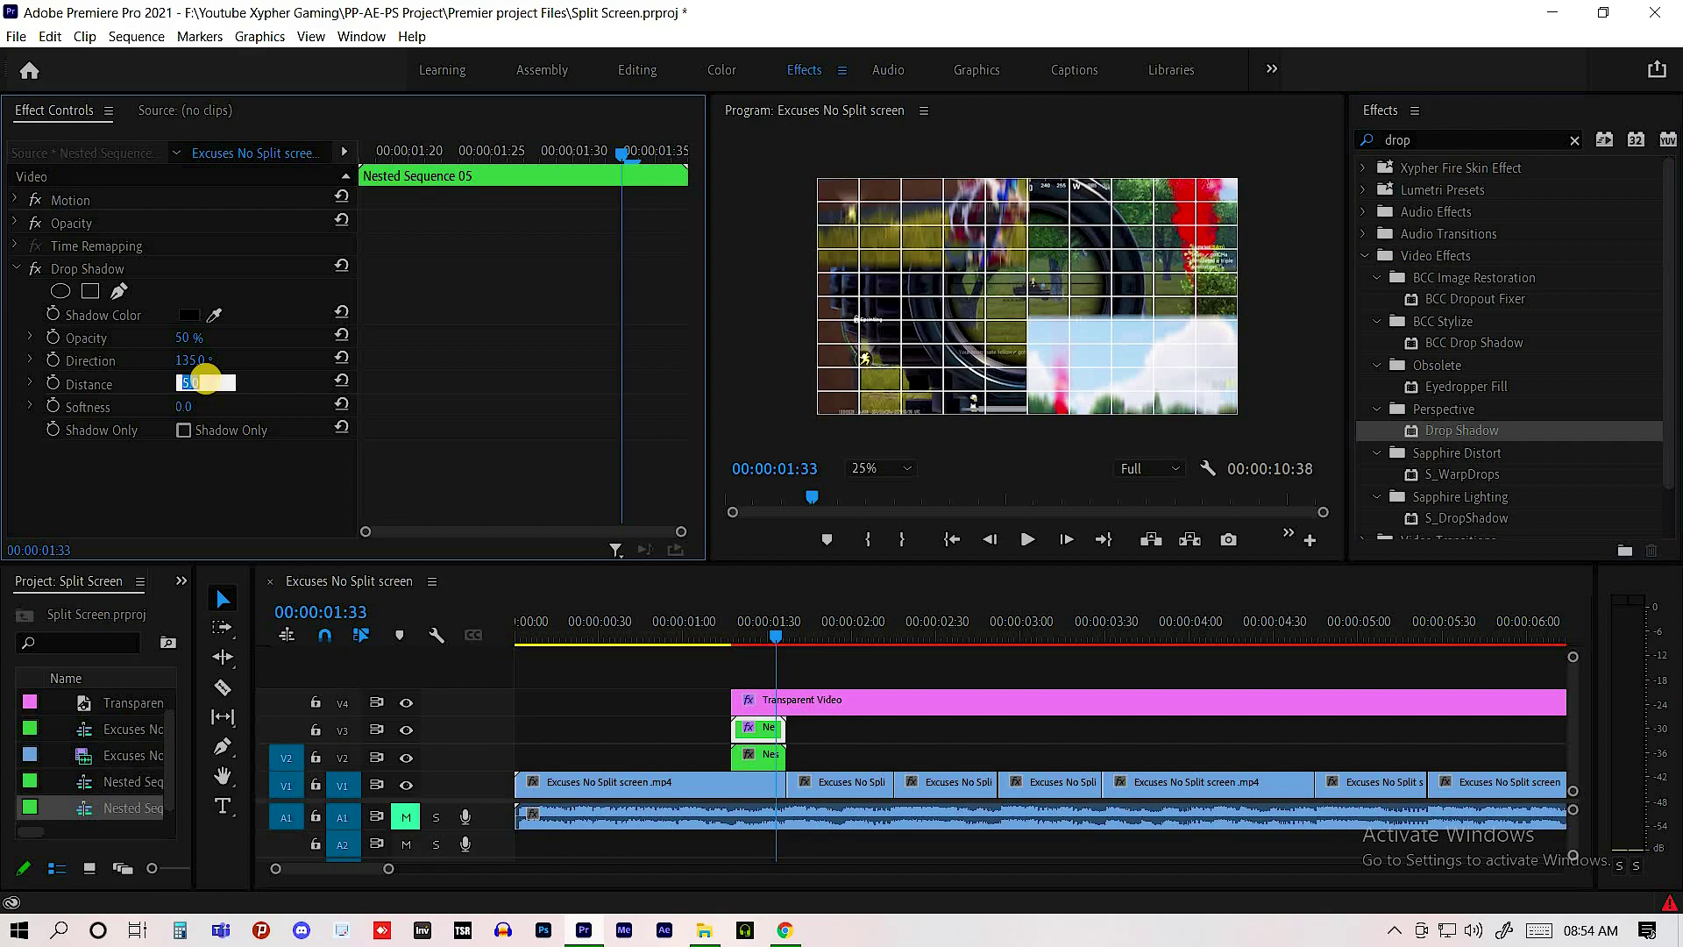
pyautogui.write('30')
pyautogui.click(193, 408)
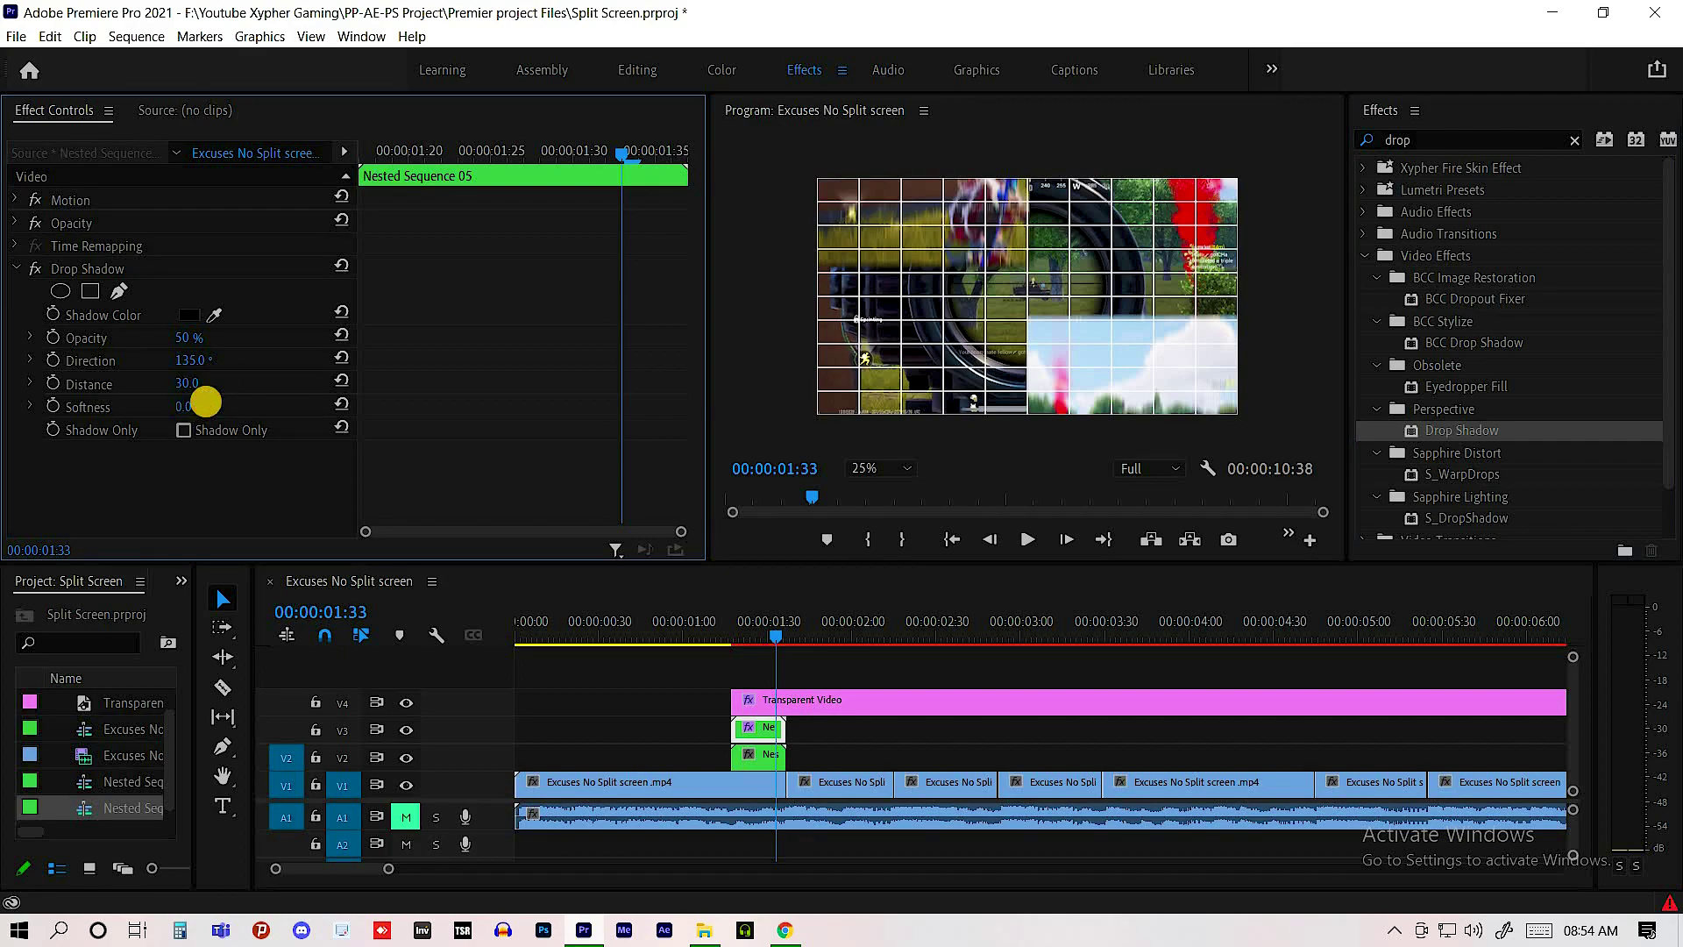
pyautogui.write('30')
pyautogui.click(194, 356)
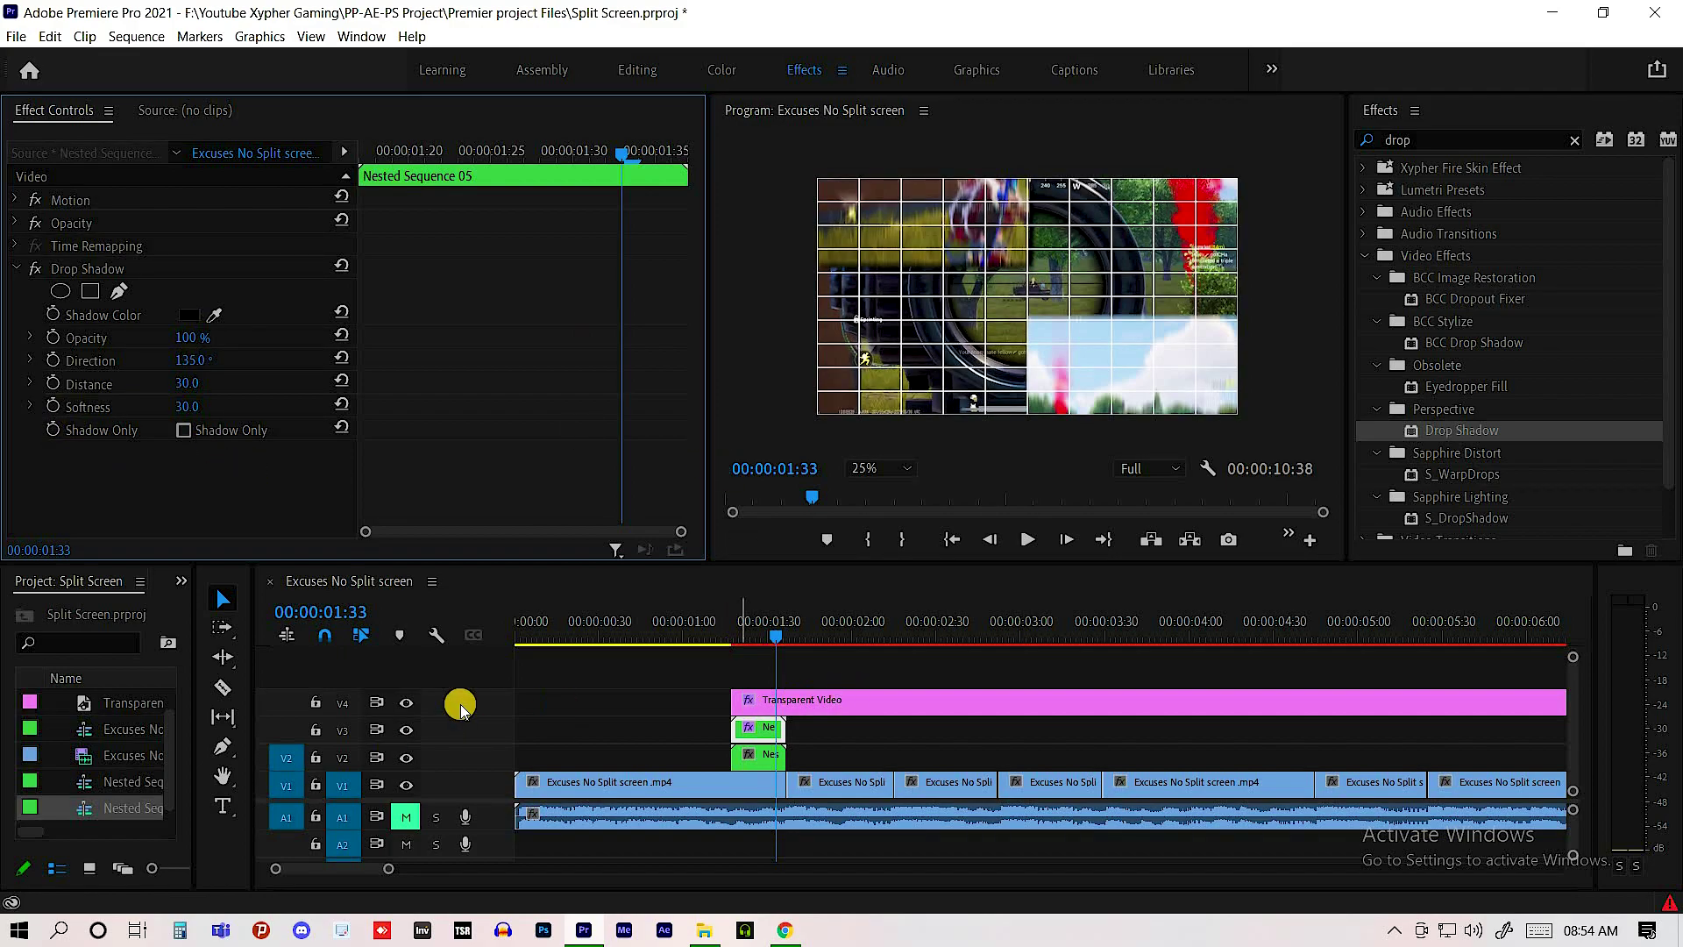
# - Hide the V4 grid overlay and set the top clip's shadow direction to 135°
pyautogui.click(405, 702)
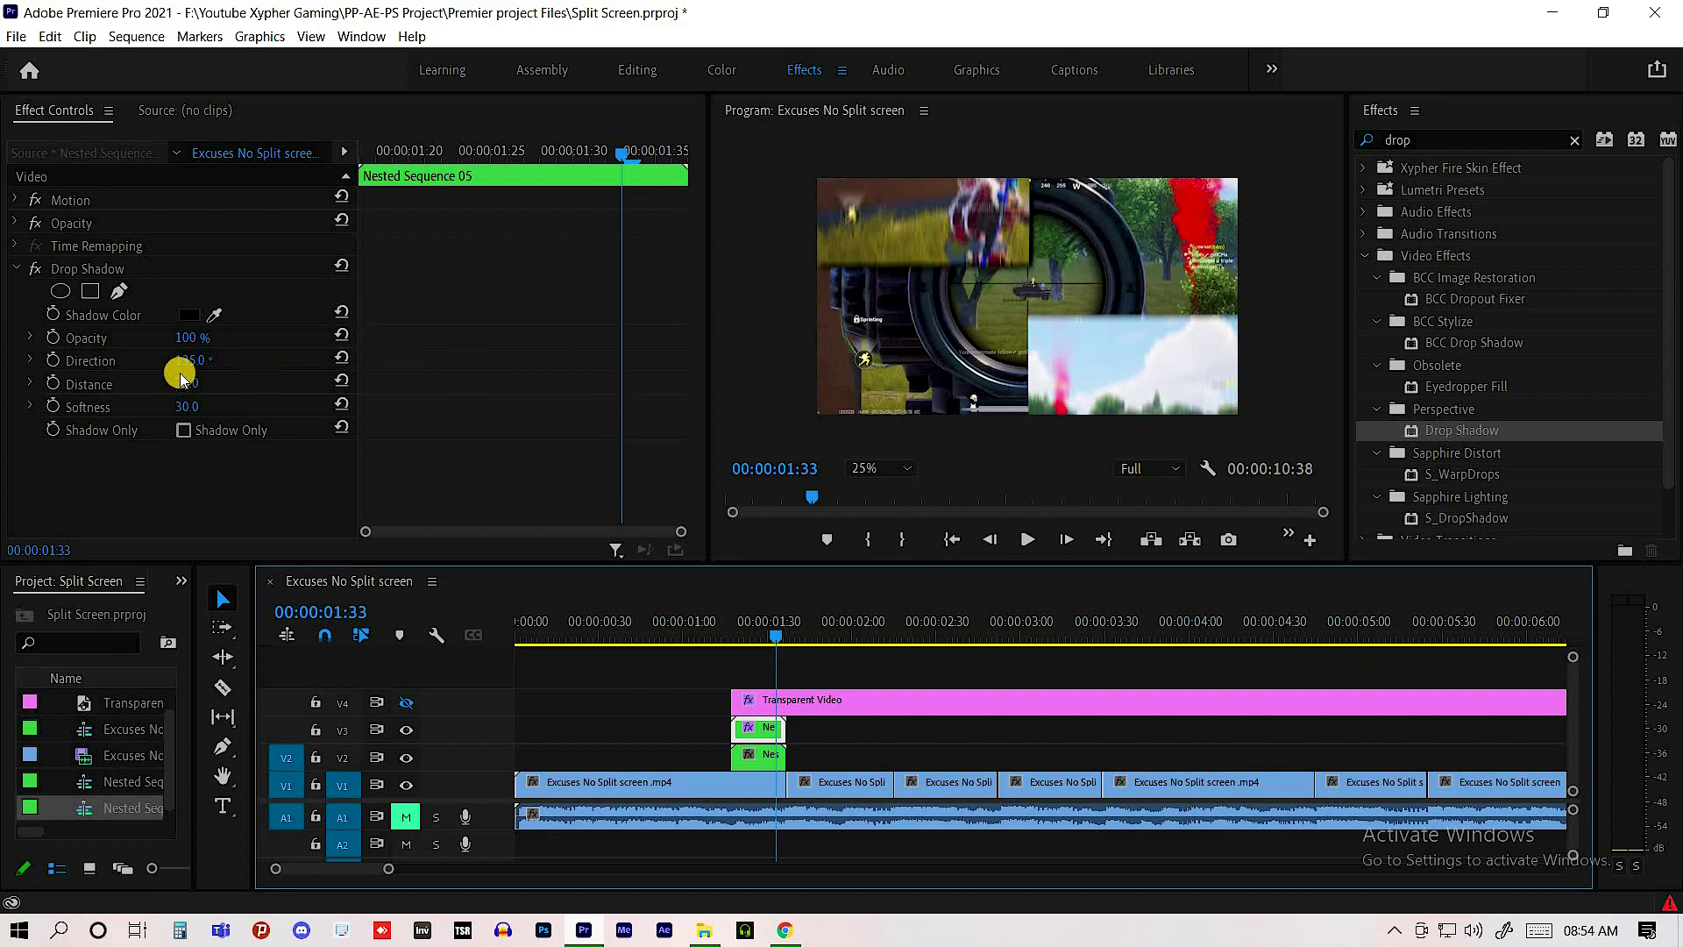
pyautogui.moveTo(206, 359); pyautogui.dragTo(189, 365)
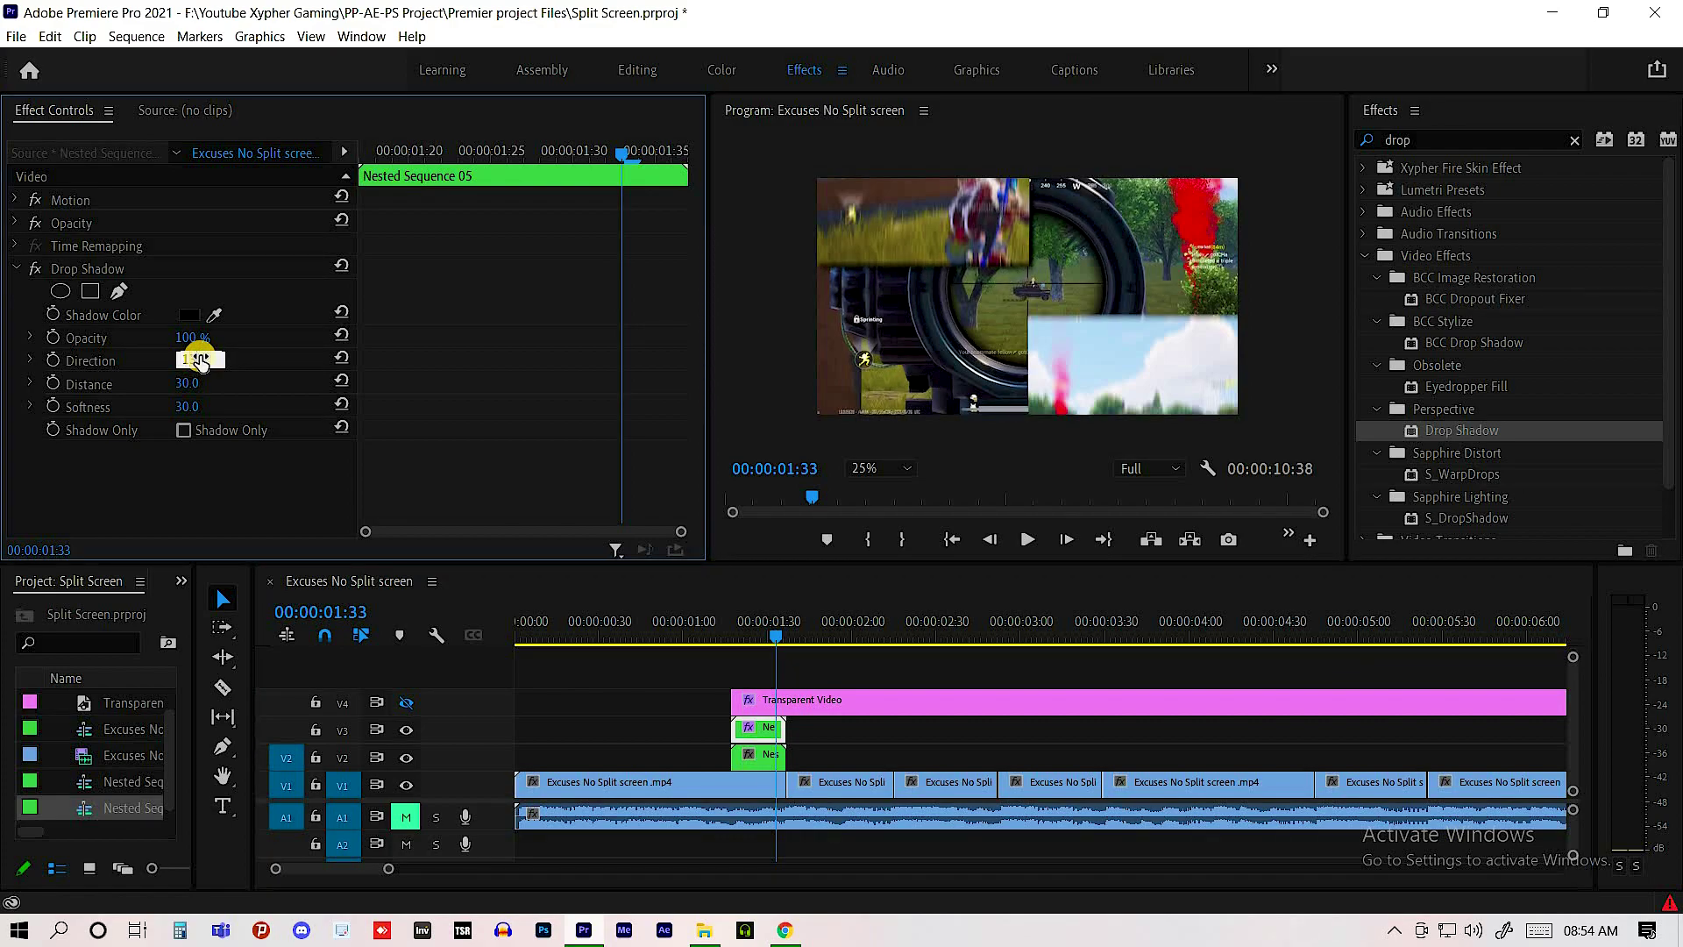
pyautogui.click(97, 274)
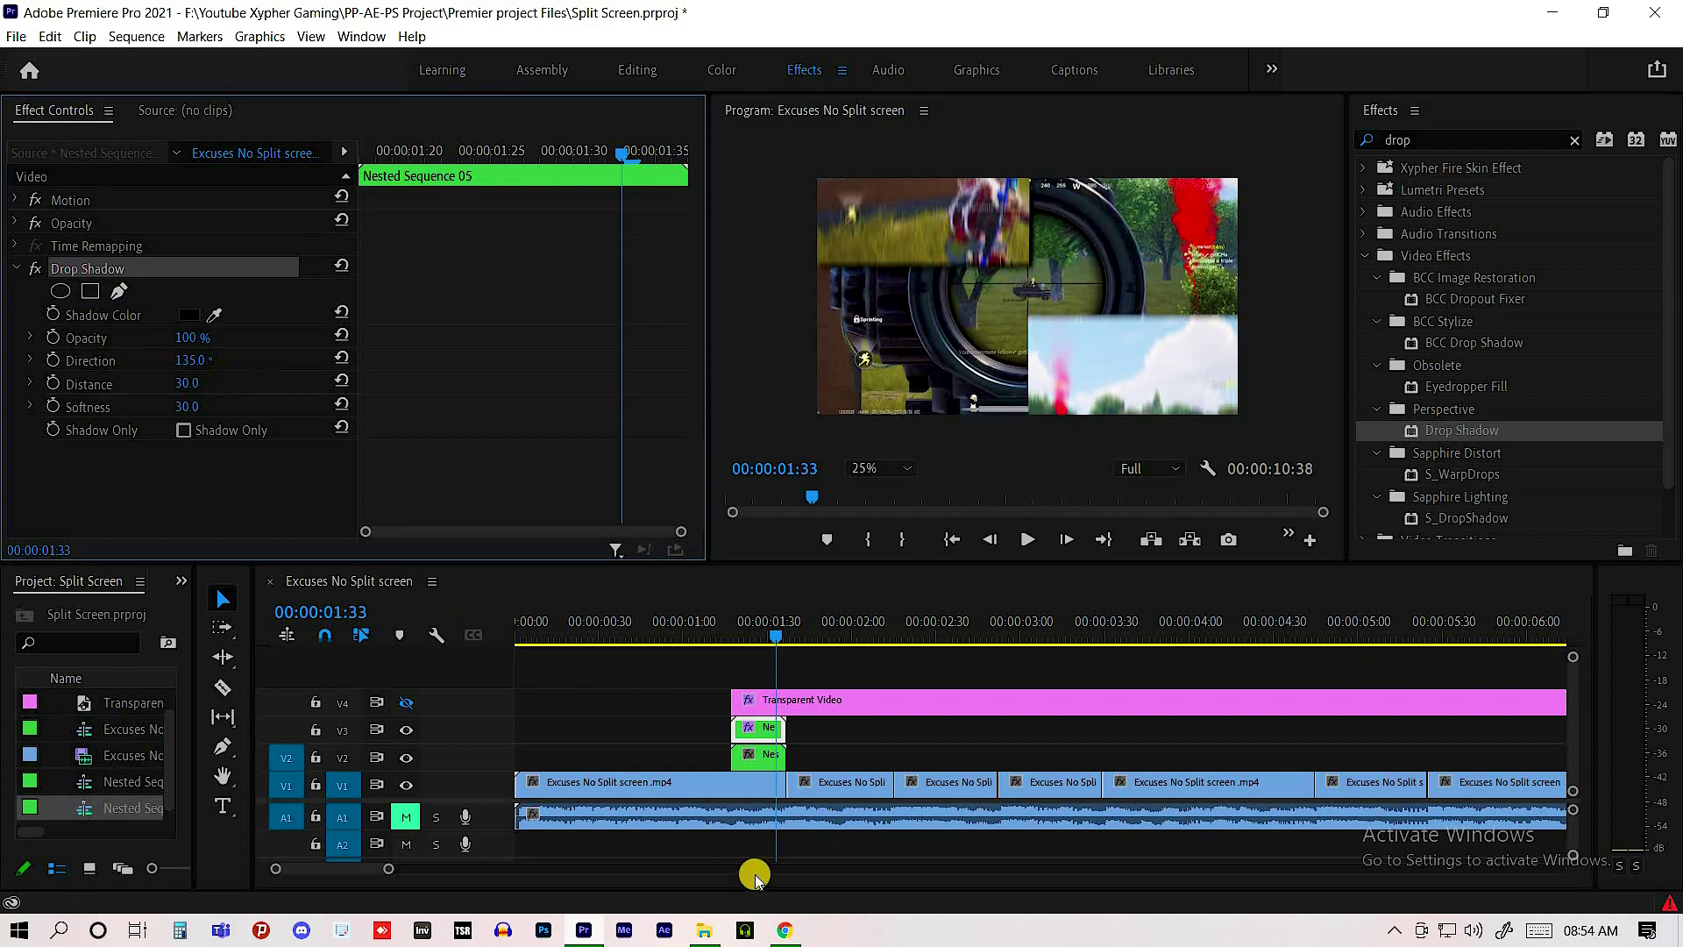
# - Set the V2 nested still's drop shadow direction to 315°
pyautogui.click(748, 761)
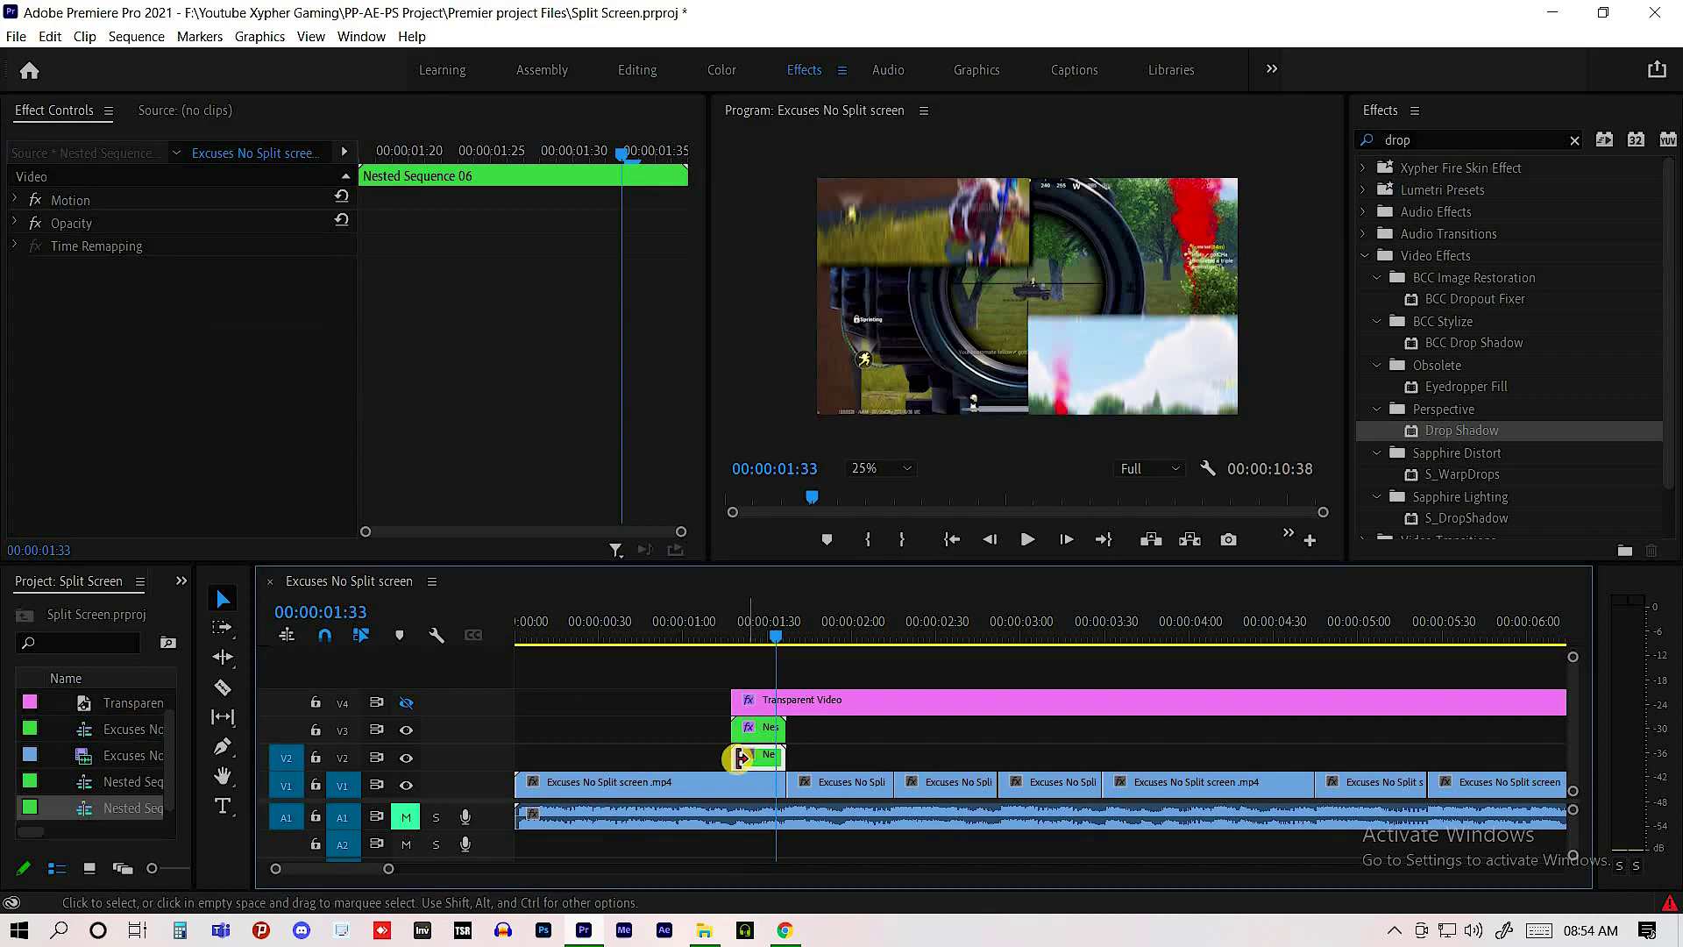
pyautogui.moveTo(193, 361); pyautogui.dragTo(399, 365)
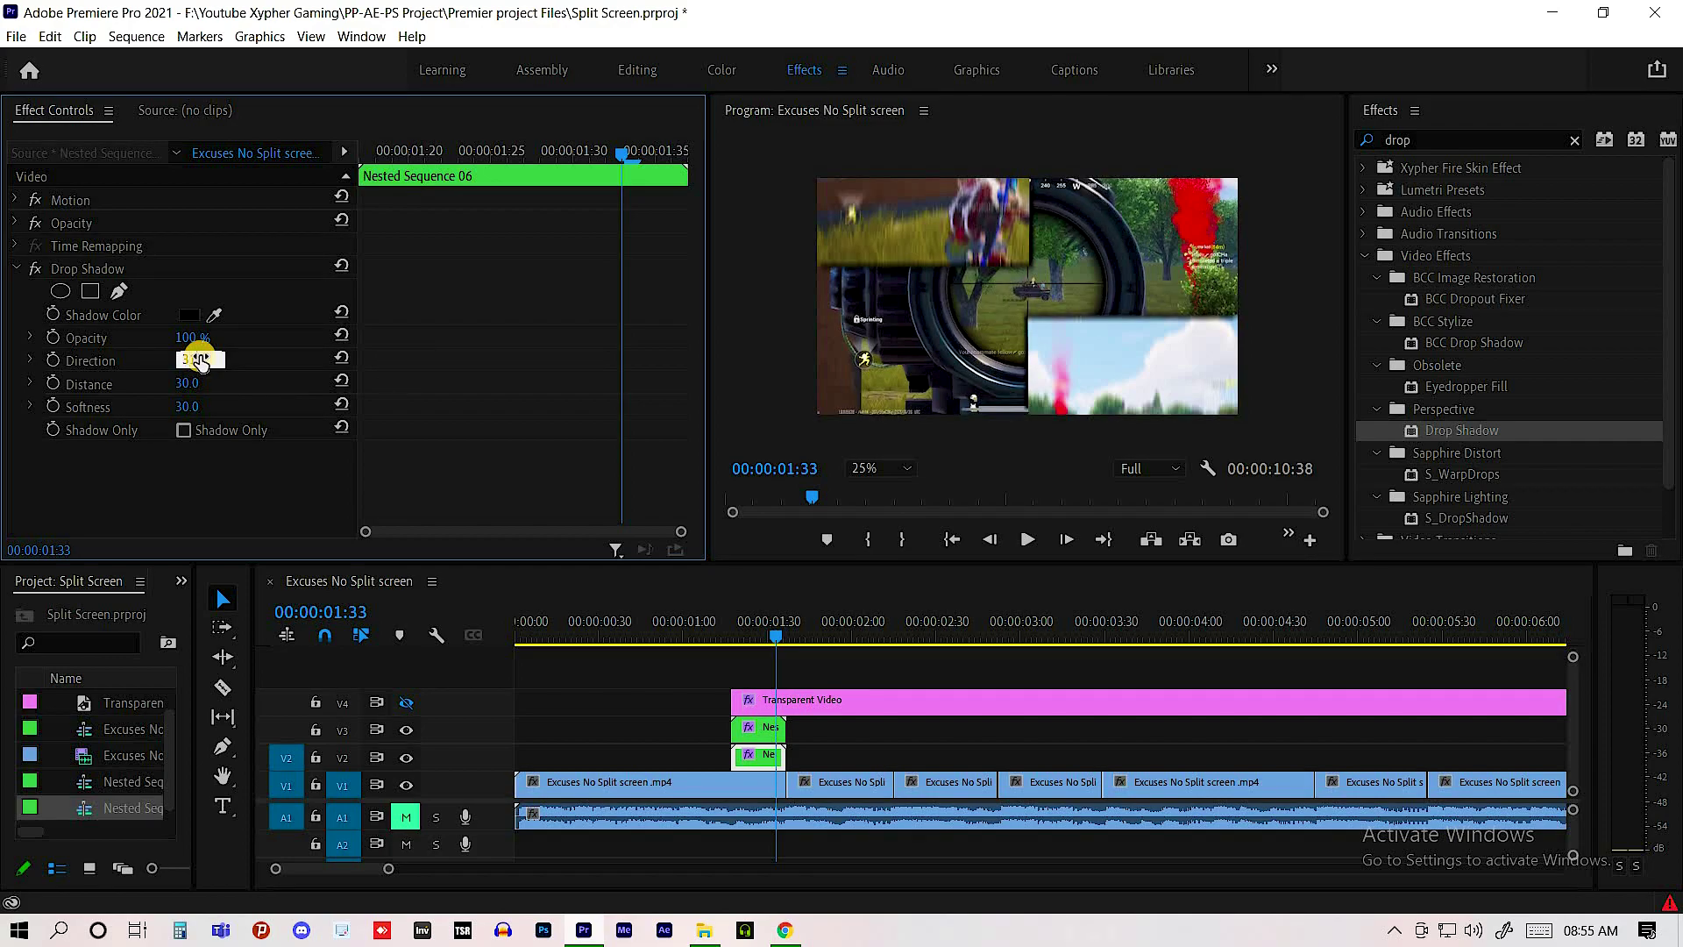
pyautogui.write('315')
pyautogui.press('Return')
pyautogui.moveTo(739, 635); pyautogui.dragTo(776, 636)
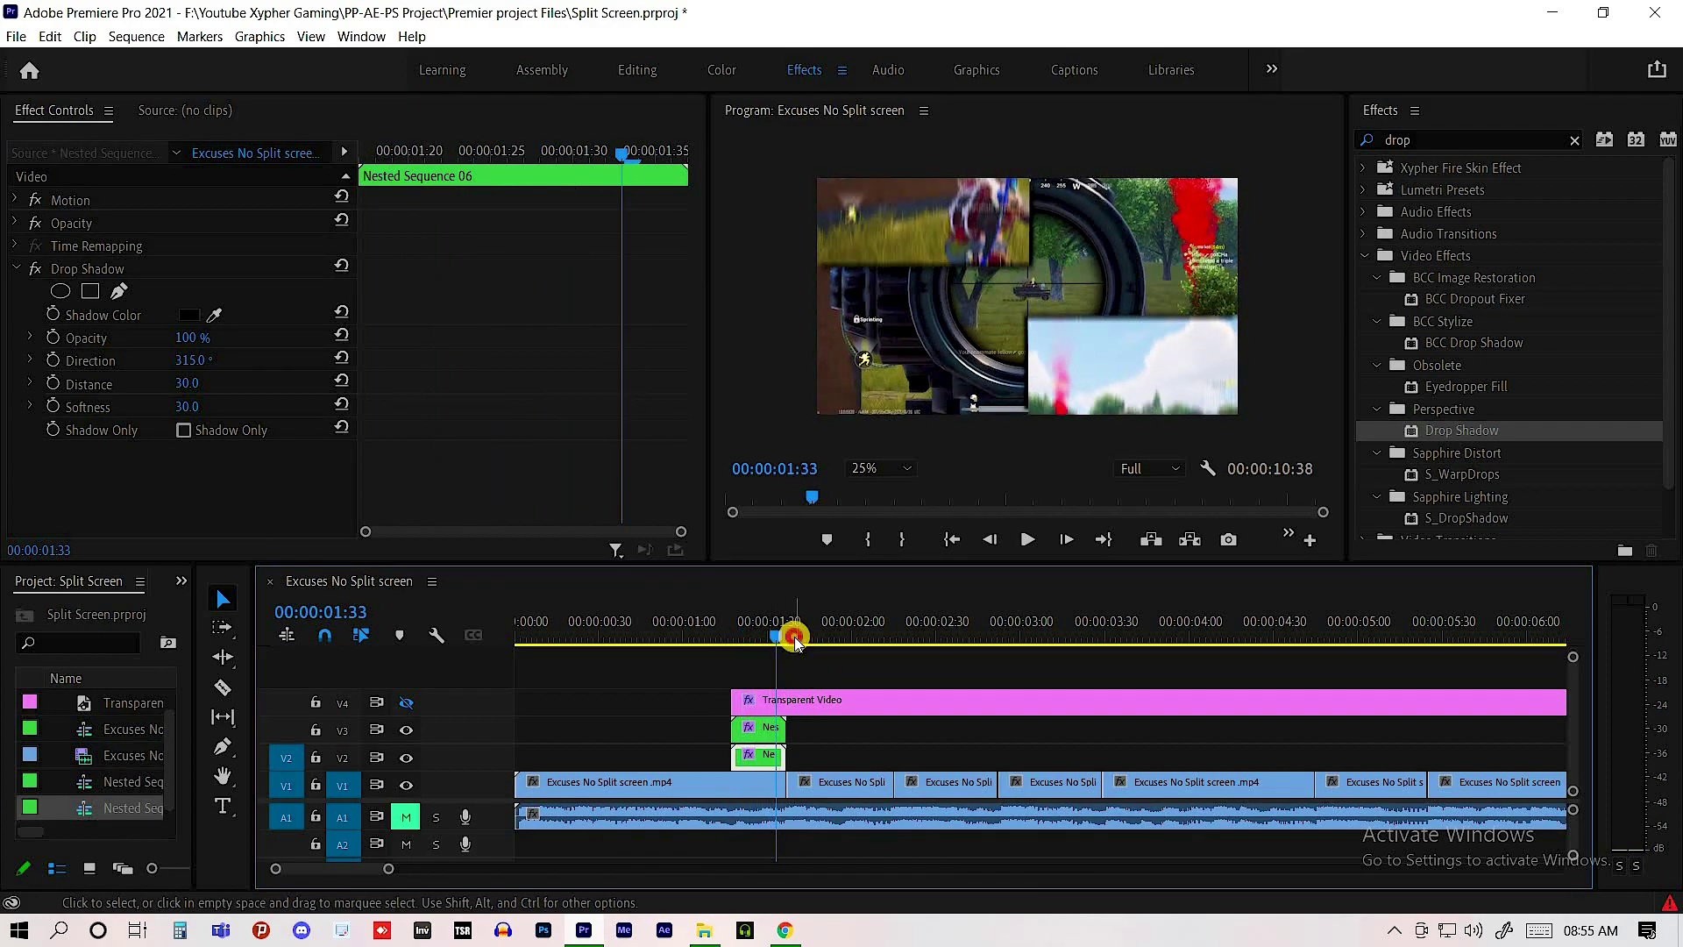
# - Export the frame at 00:00:02:15 as a PNG and drag it from the Desktop onto V2
pyautogui.click(831, 637)
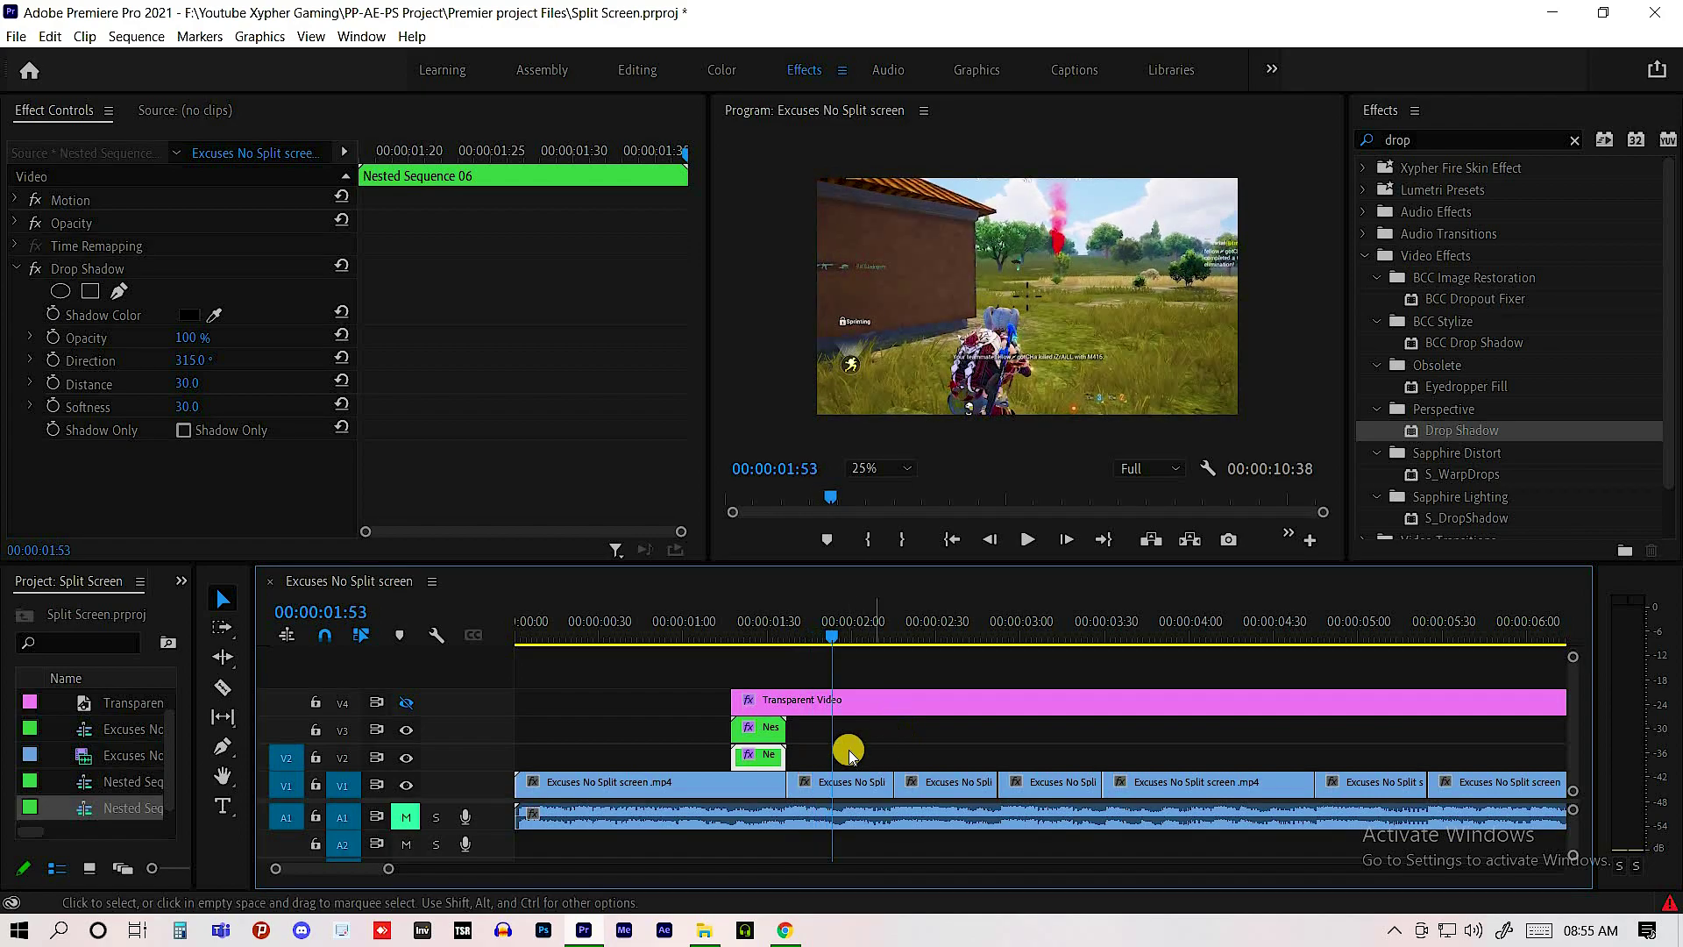
pyautogui.scroll(-2, 848, 753)
pyautogui.moveTo(699, 629); pyautogui.dragTo(730, 627)
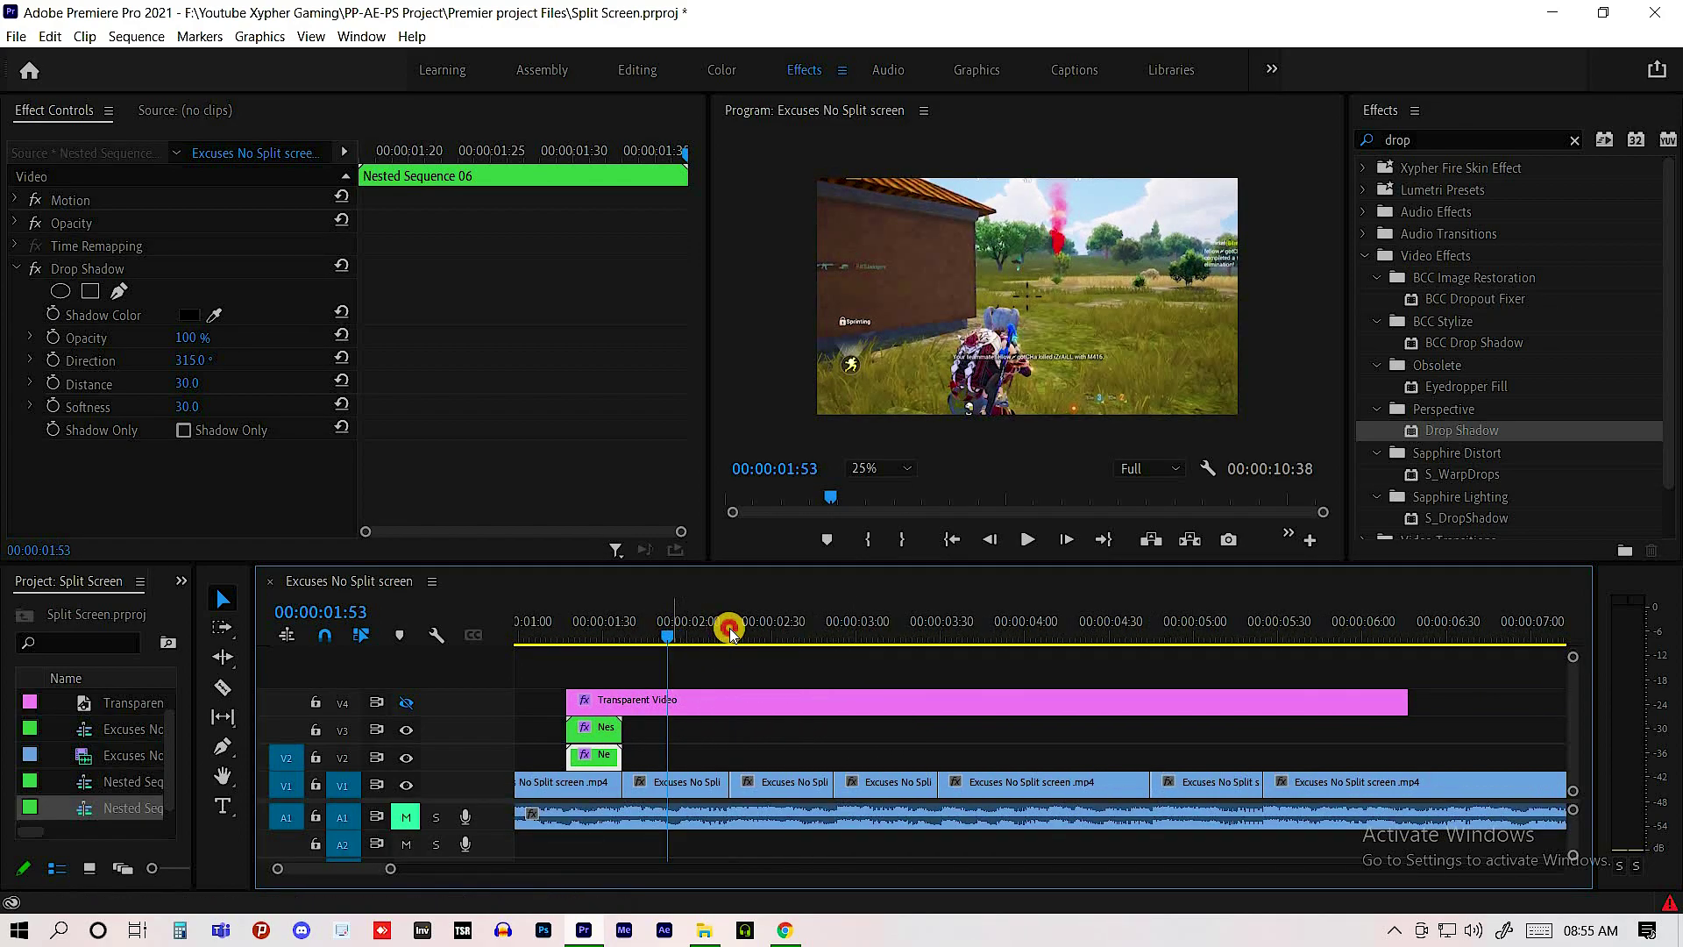
pyautogui.click(786, 783)
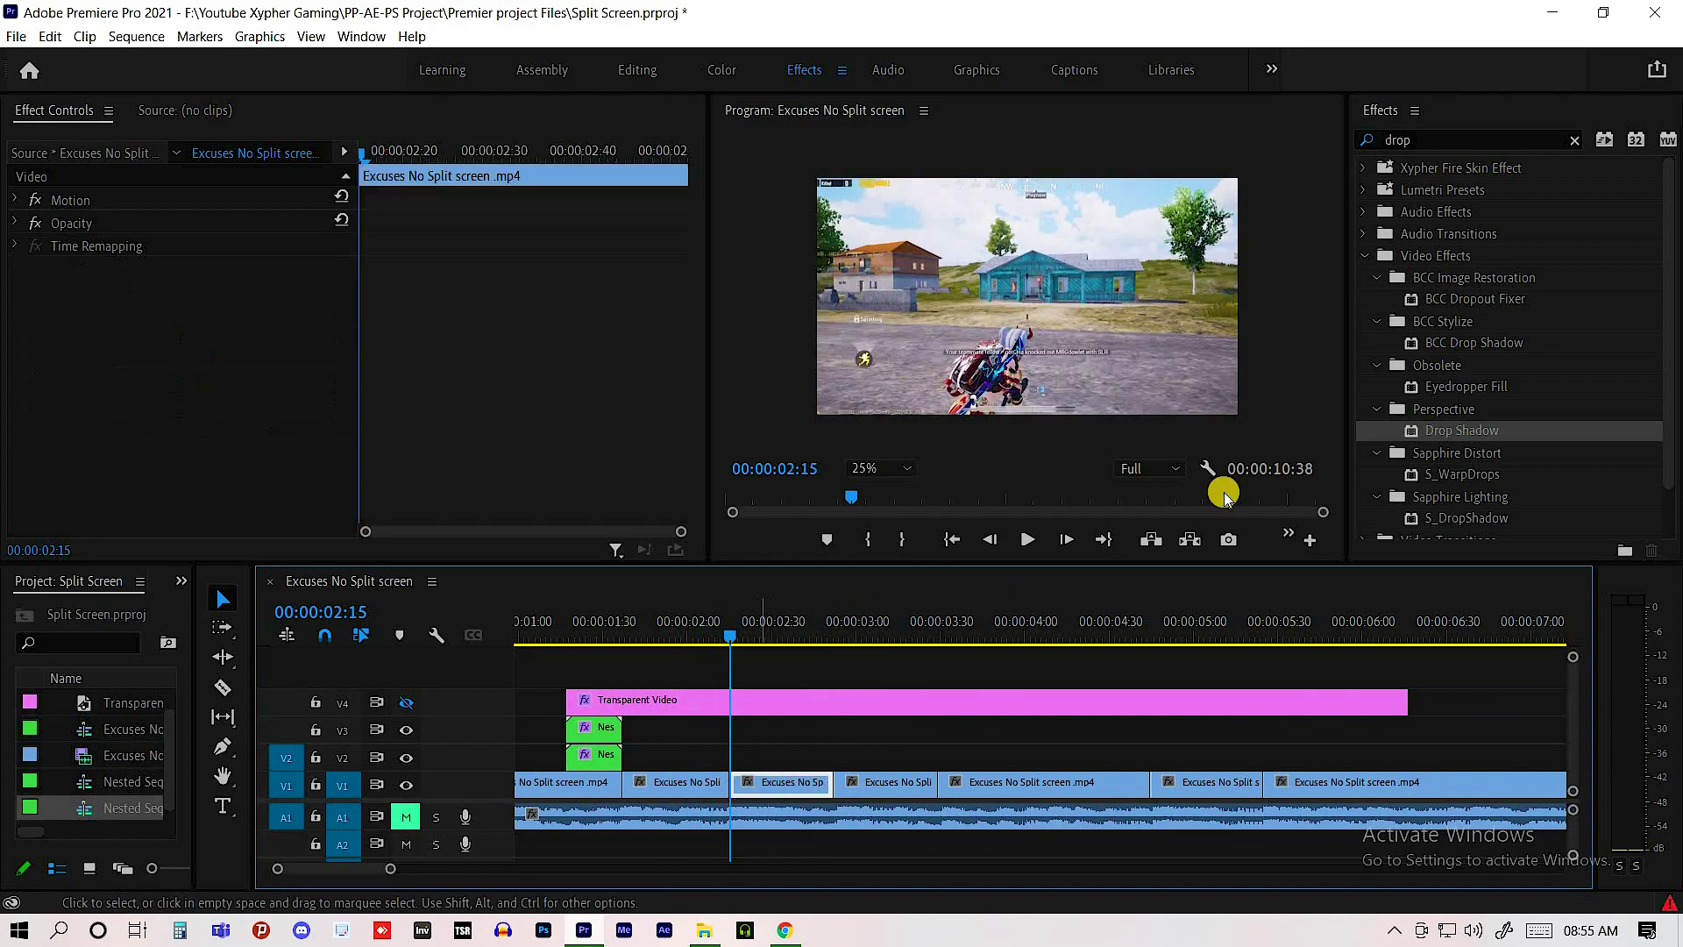
pyautogui.click(1229, 539)
pyautogui.click(871, 544)
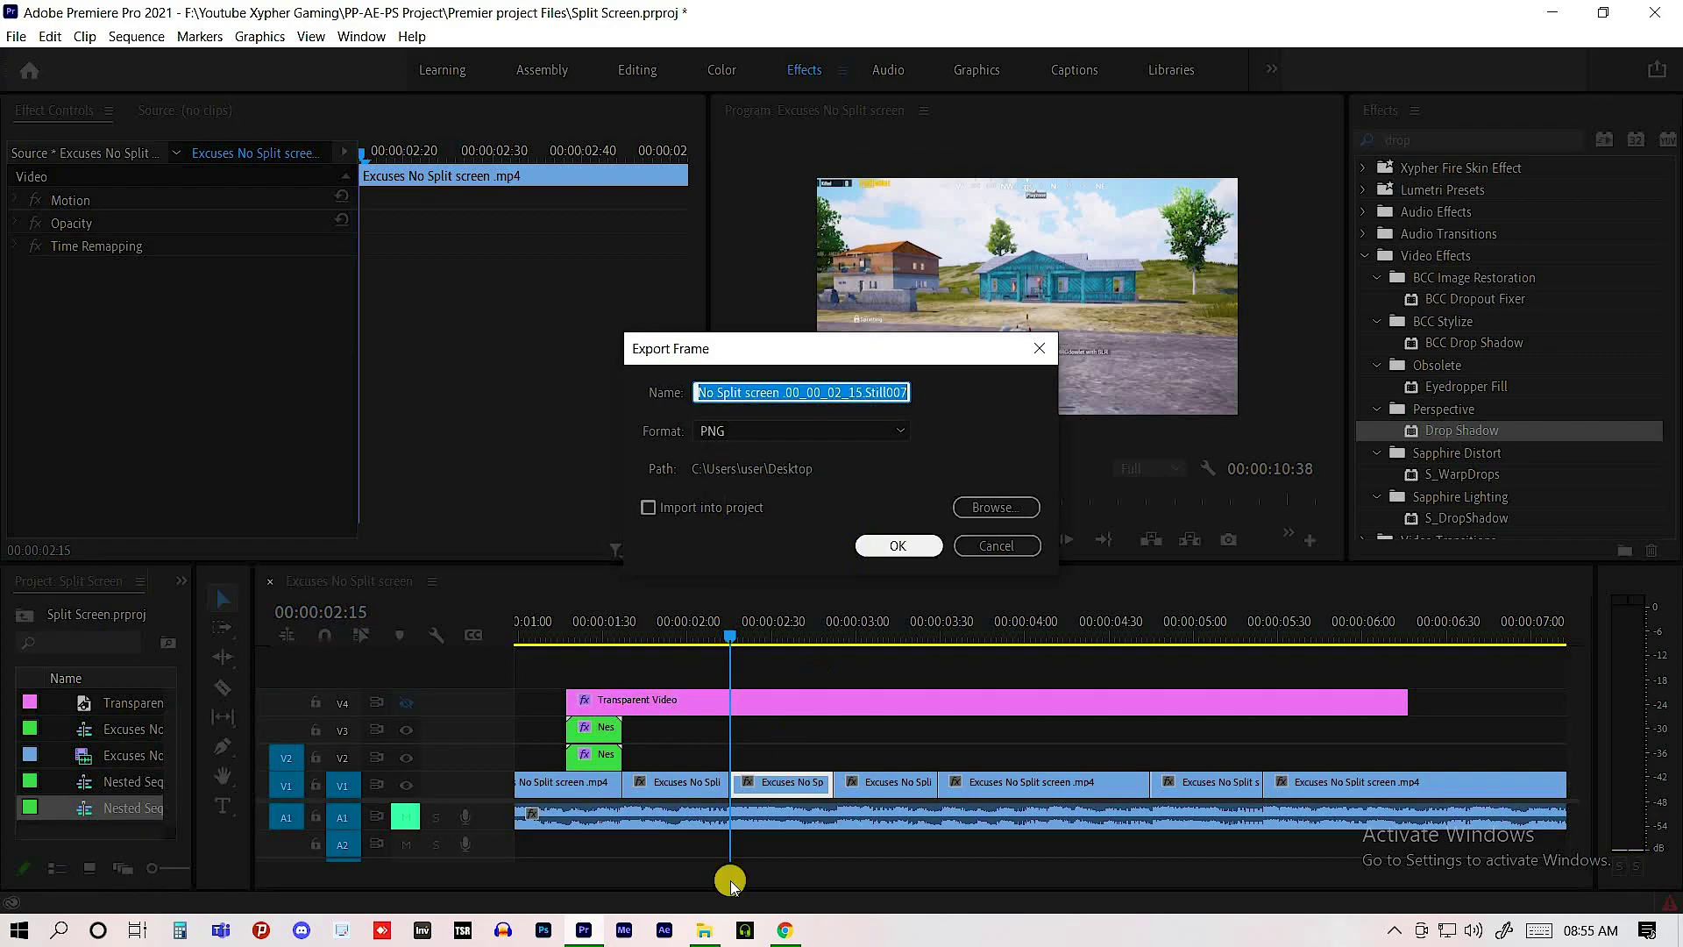
pyautogui.click(705, 931)
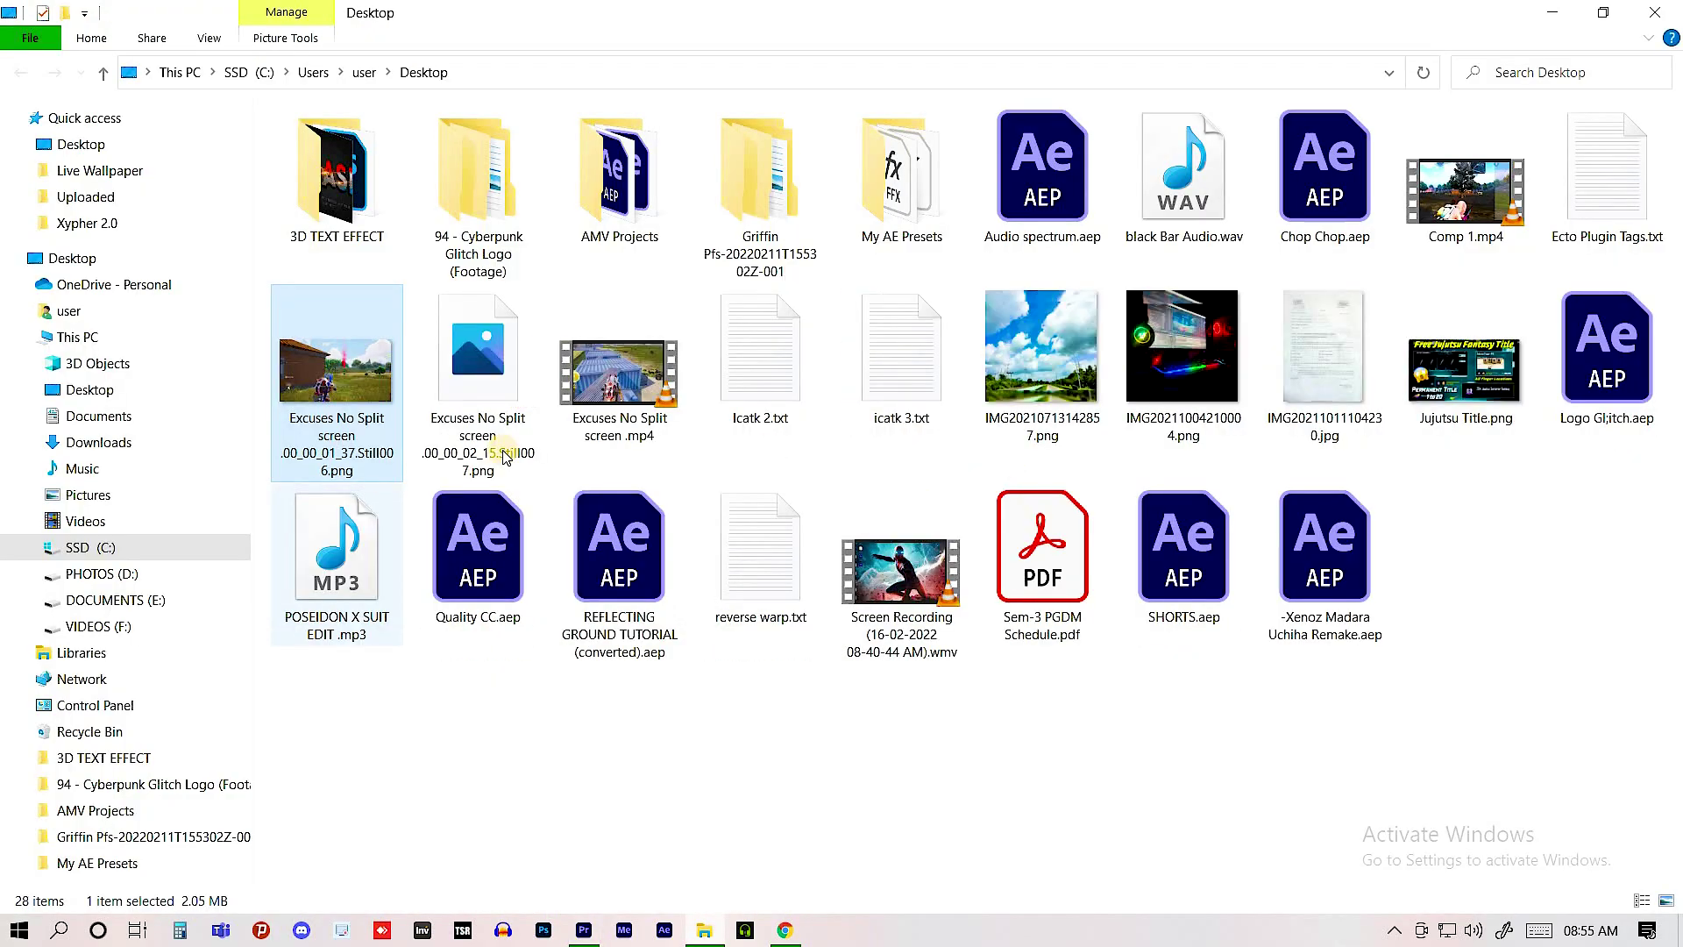
pyautogui.moveTo(591, 925)
pyautogui.mouseDown()
pyautogui.moveTo(740, 758)
pyautogui.moveTo(802, 743)
pyautogui.mouseUp()
# - Trim the Still007 clip to 00:00:01:55–00:00:02:15 by cutting and deleting the remainder
pyautogui.hotkey('shift', 'Left')
pyautogui.hotkey('shift', 'Left')
pyautogui.hotkey('shift', 'Left')
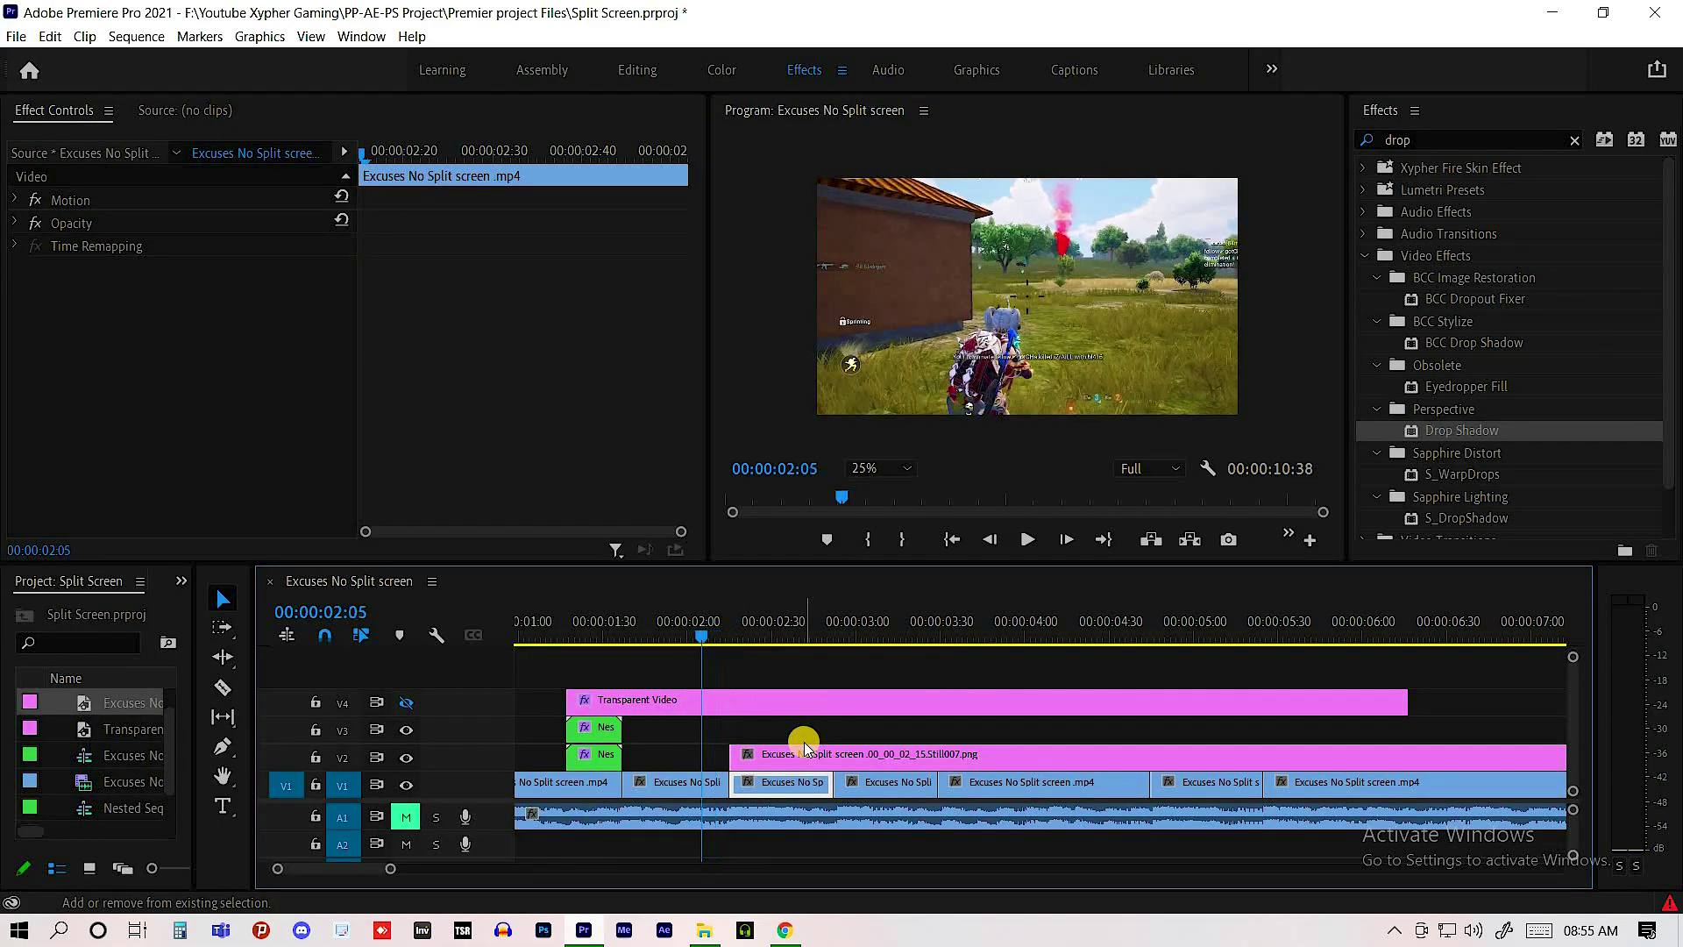
pyautogui.moveTo(726, 756); pyautogui.dragTo(726, 671)
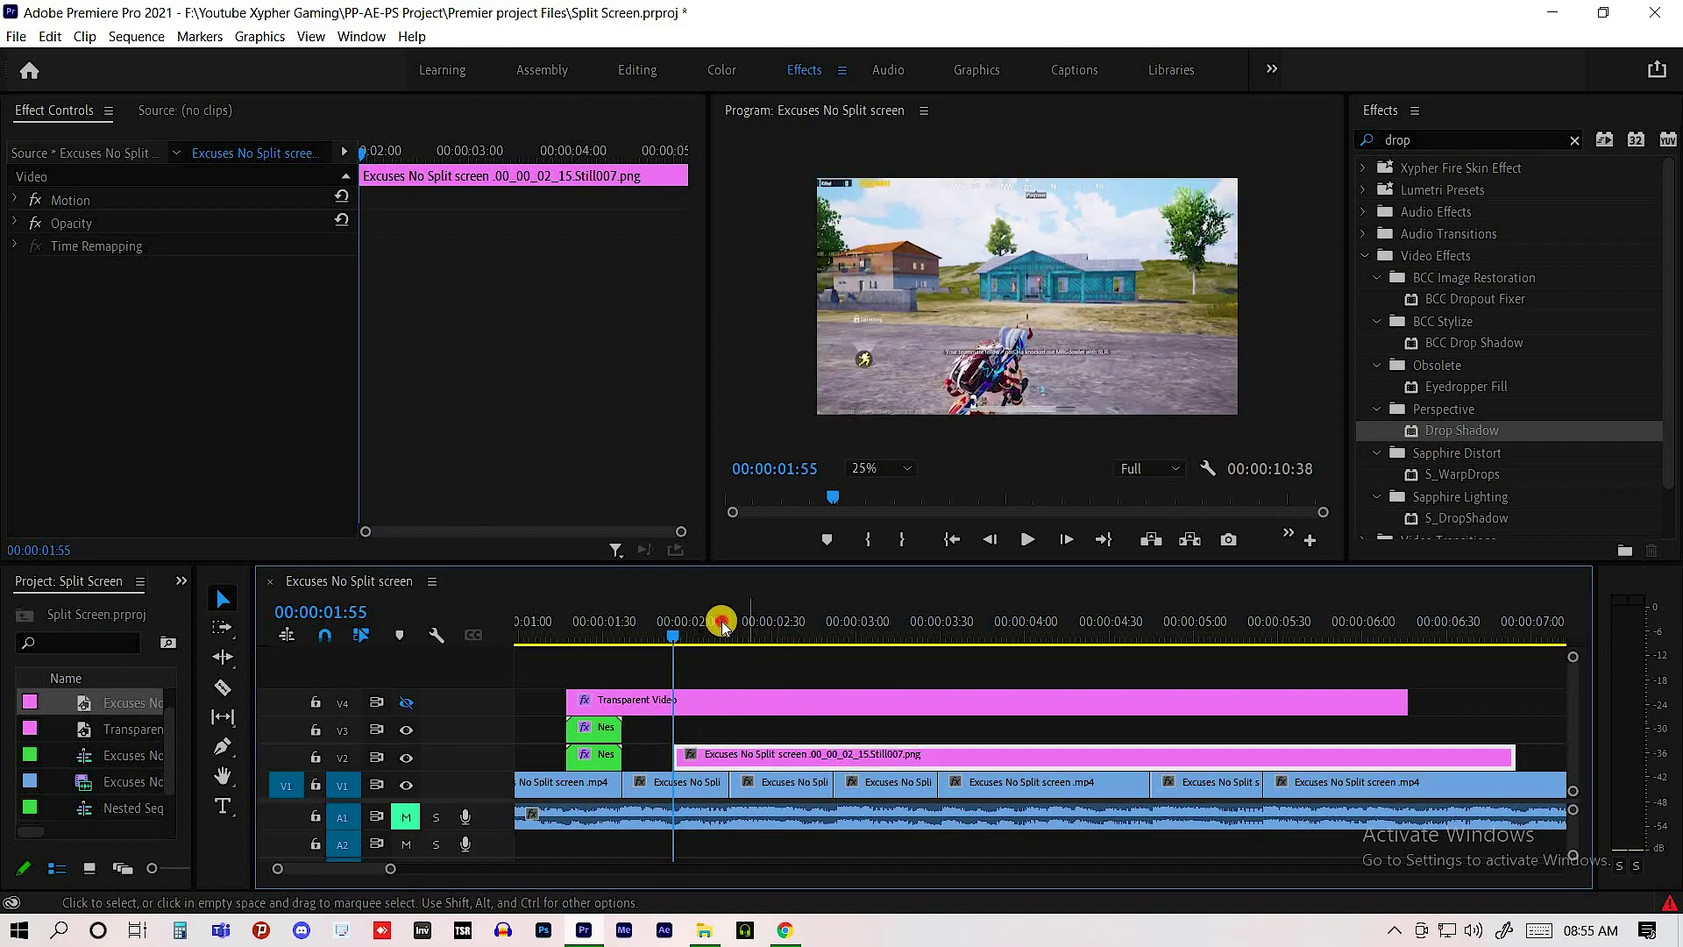
pyautogui.hotkey('shift', 'Right')
pyautogui.hotkey('shift', 'Right')
pyautogui.hotkey('shift', 'Right')
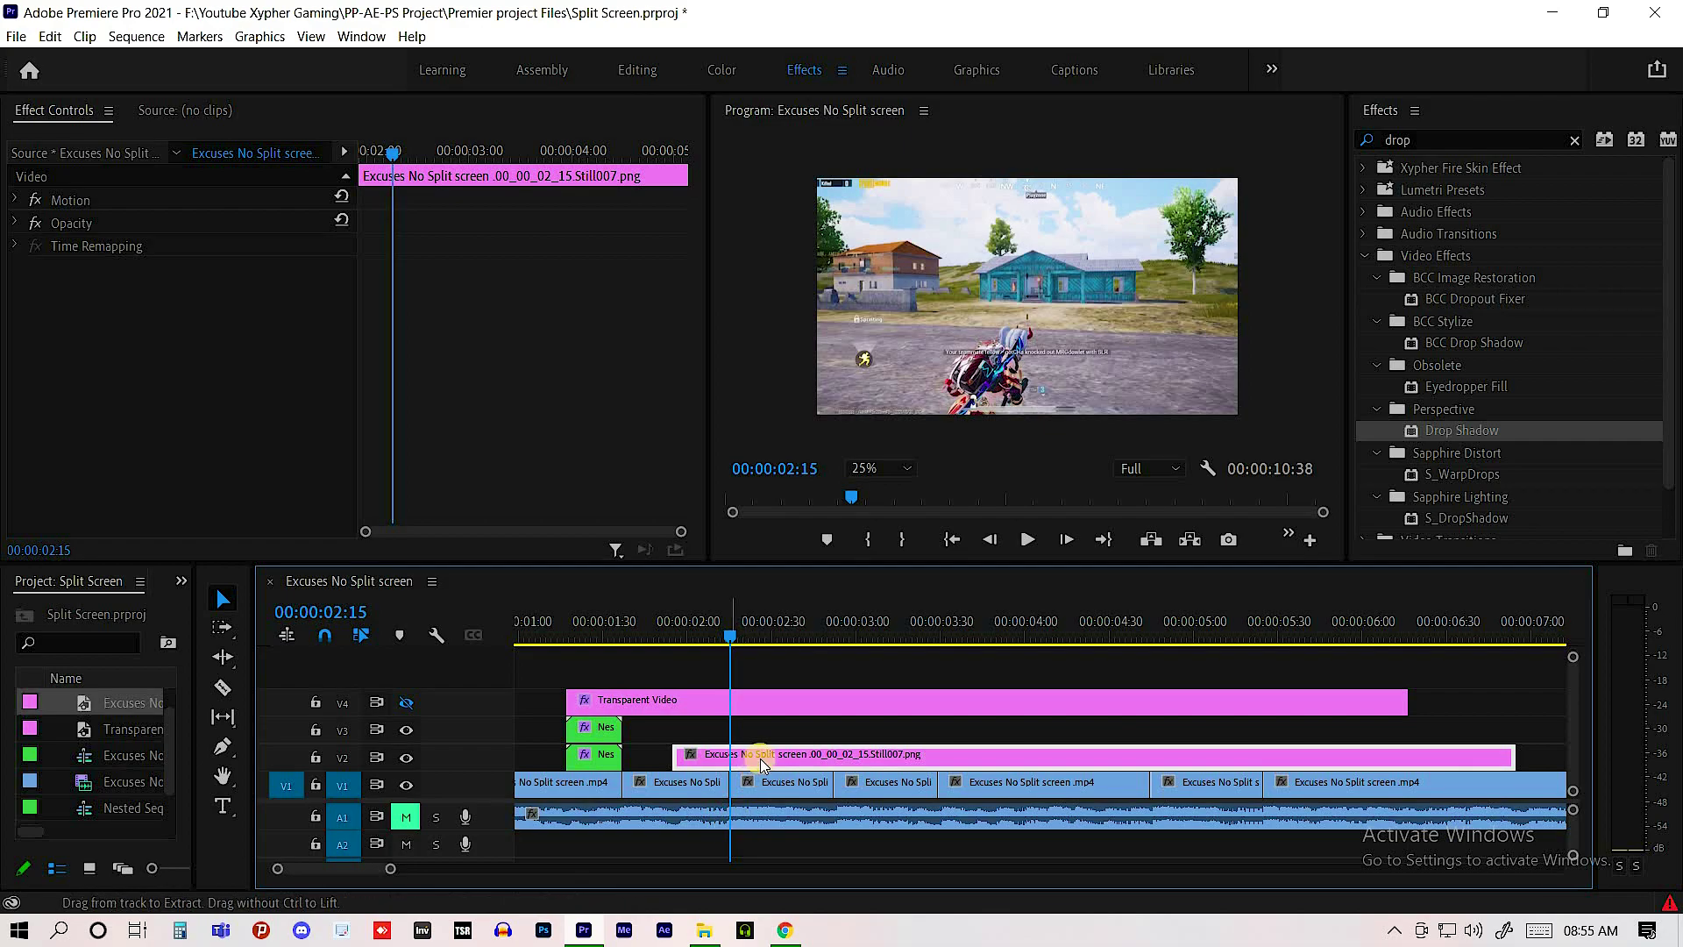
pyautogui.hotkey('ctrl', 'k')
pyautogui.click(760, 758)
pyautogui.press('Delete')
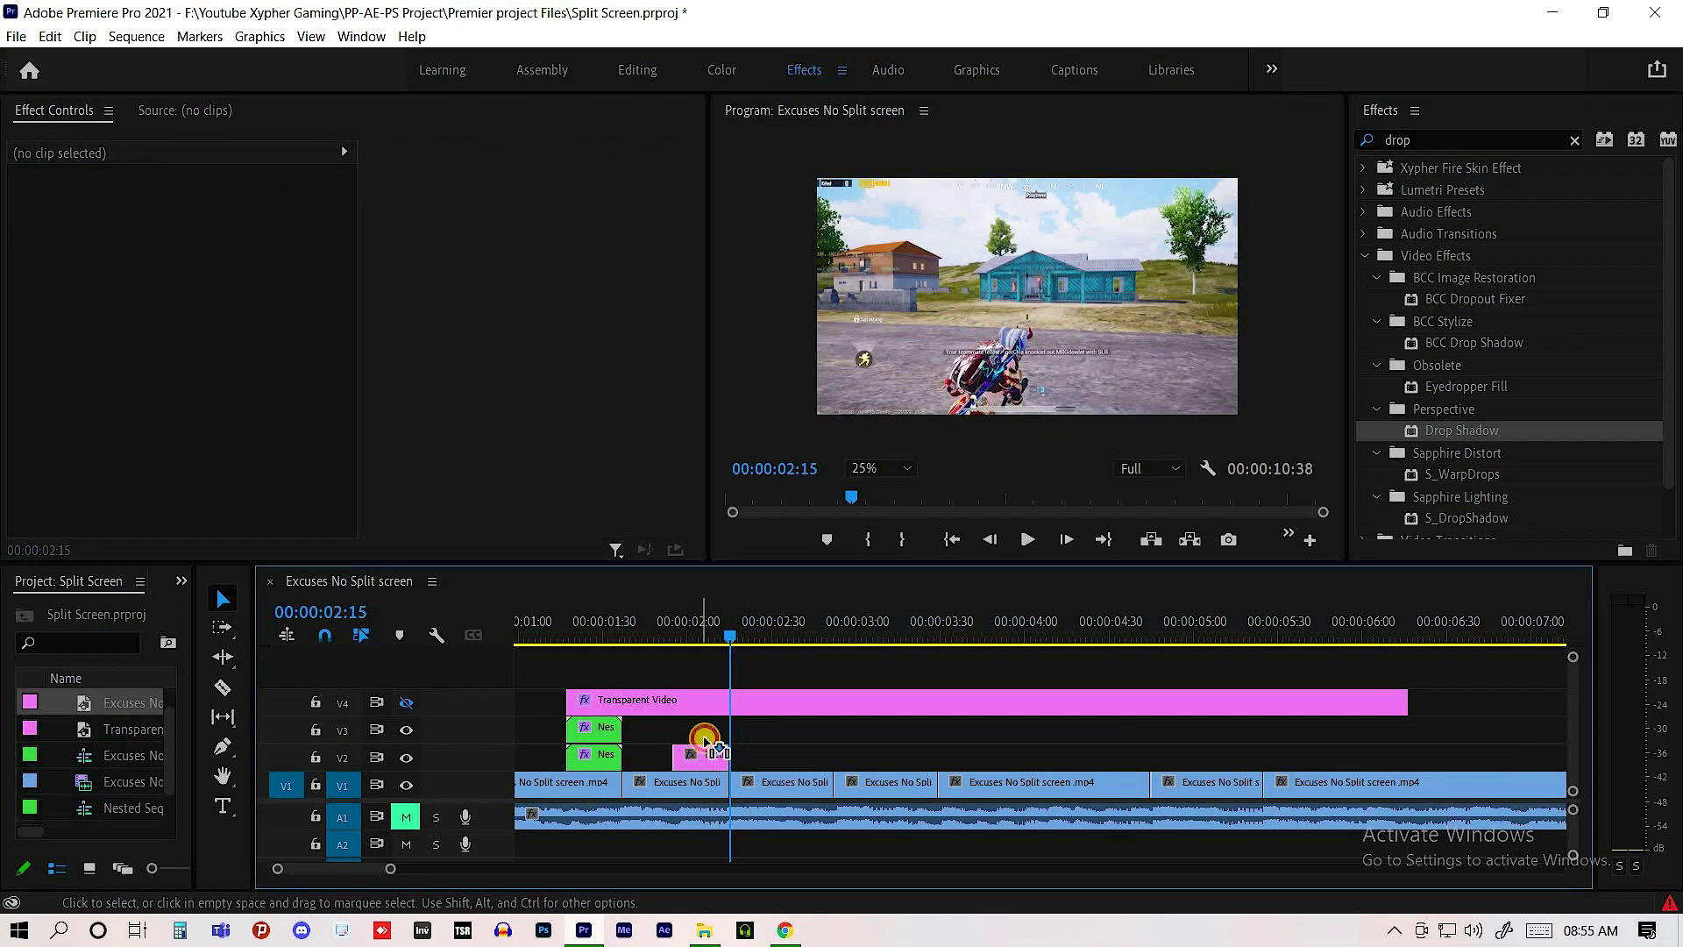
# - Move the still up to V3 and Alt-drag a copy onto V2 below
pyautogui.moveTo(703, 756); pyautogui.dragTo(703, 729)
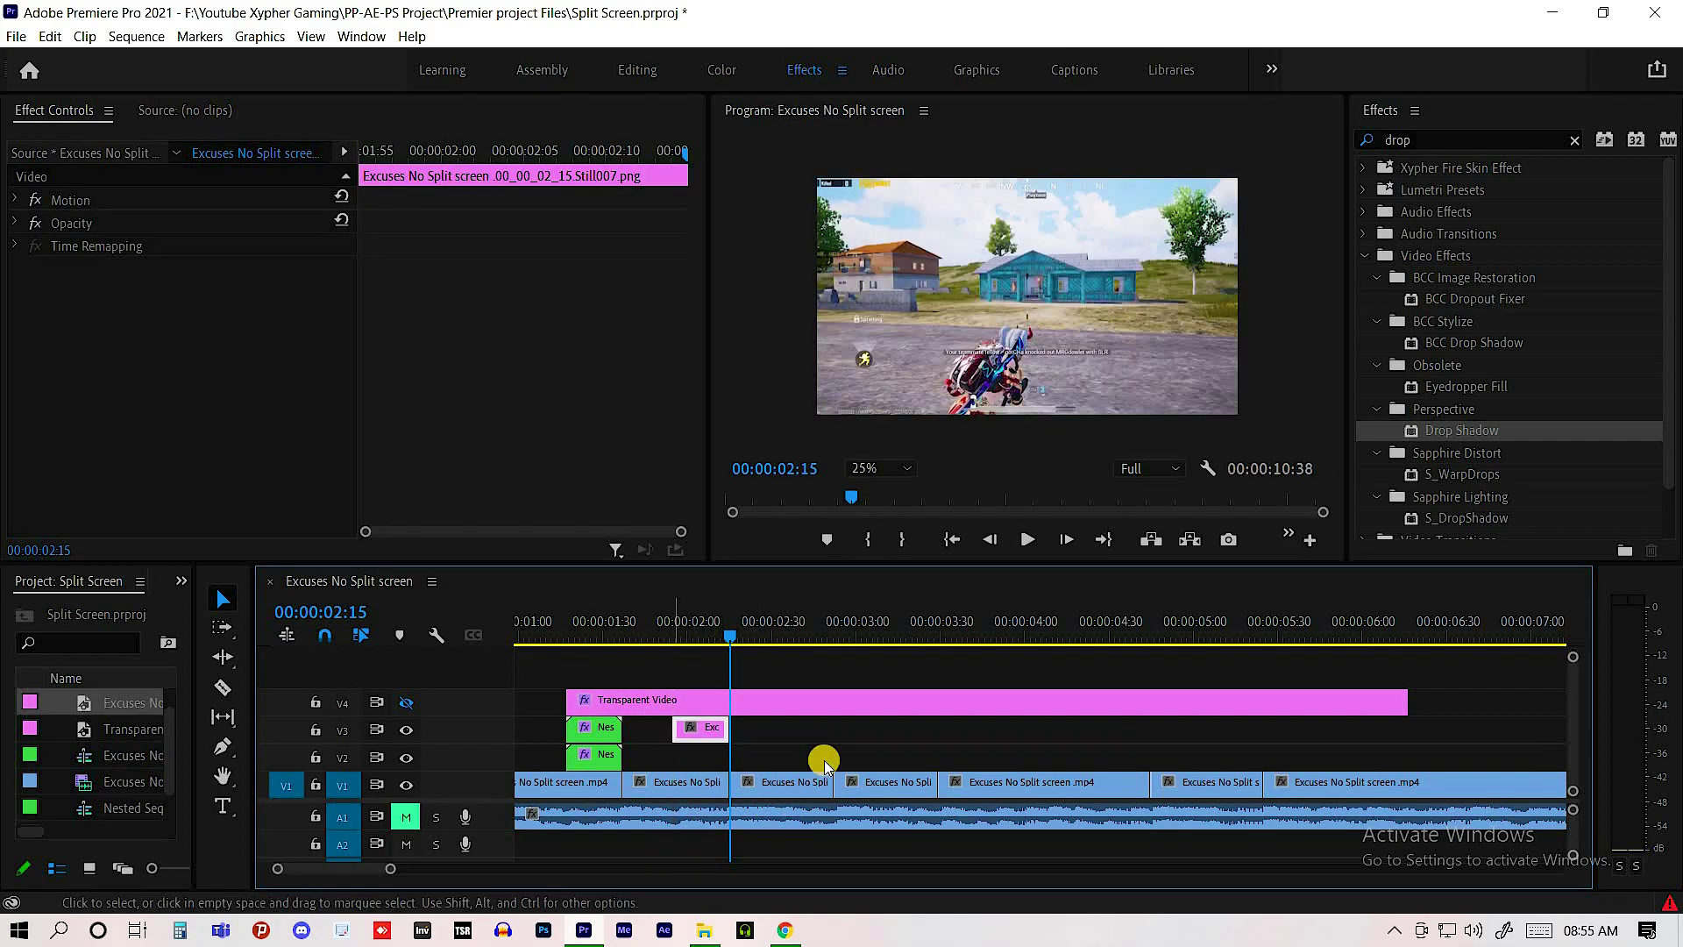
pyautogui.scroll(3, 845, 728)
pyautogui.moveTo(843, 728); pyautogui.dragTo(841, 759)
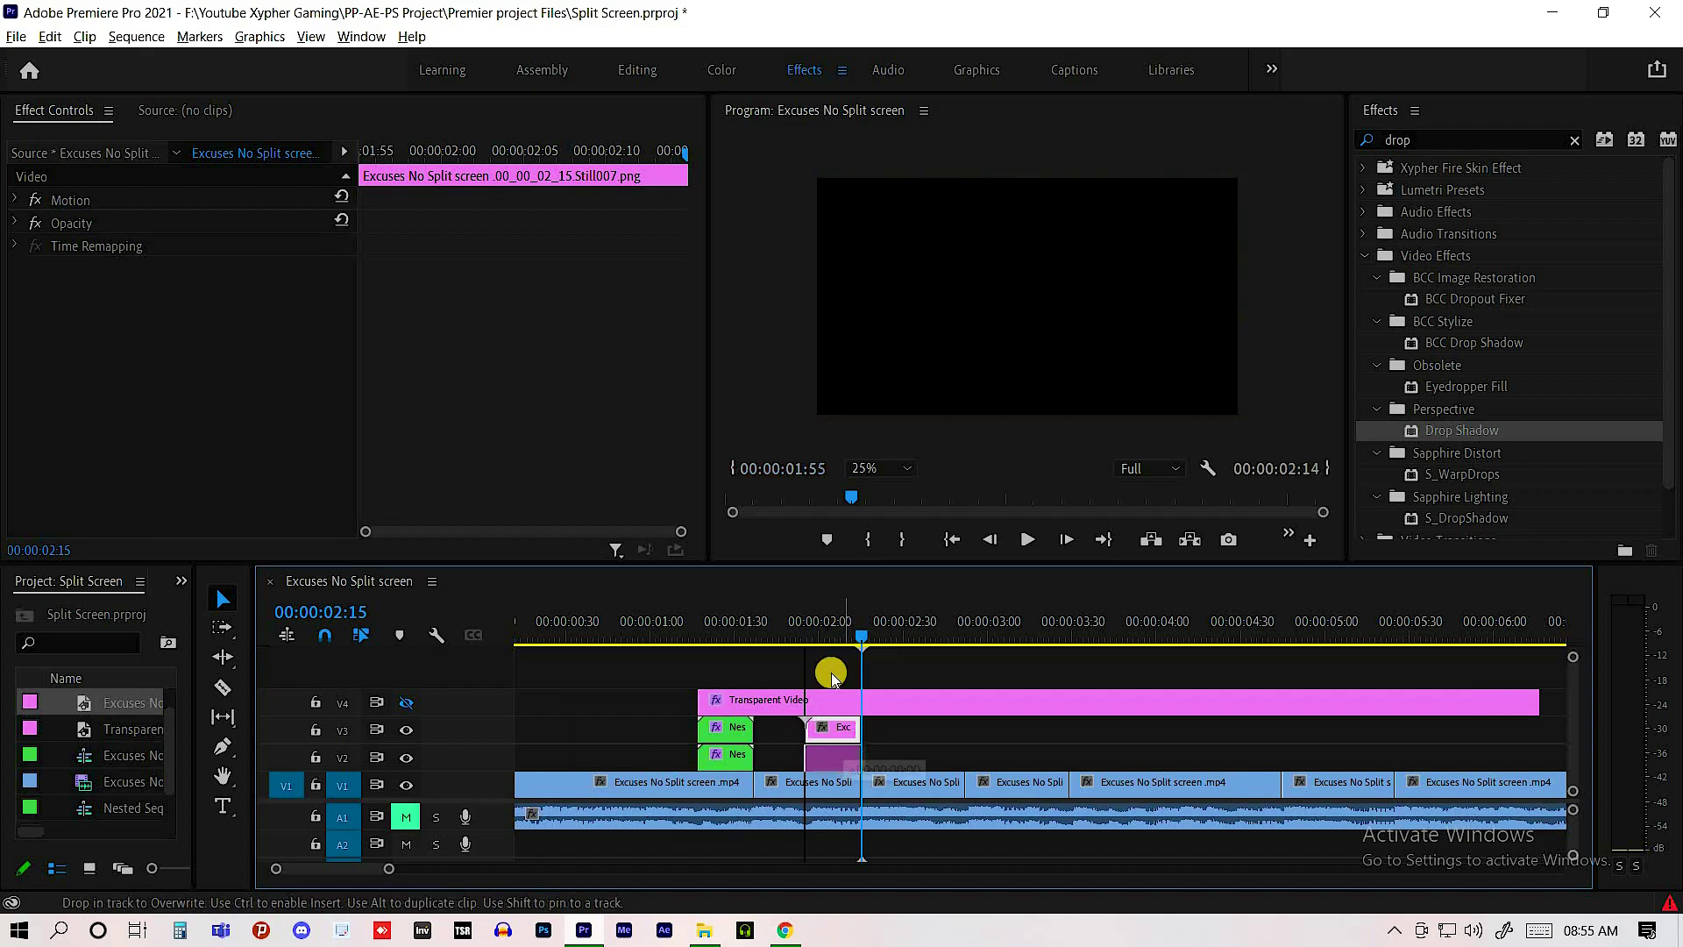
pyautogui.click(826, 631)
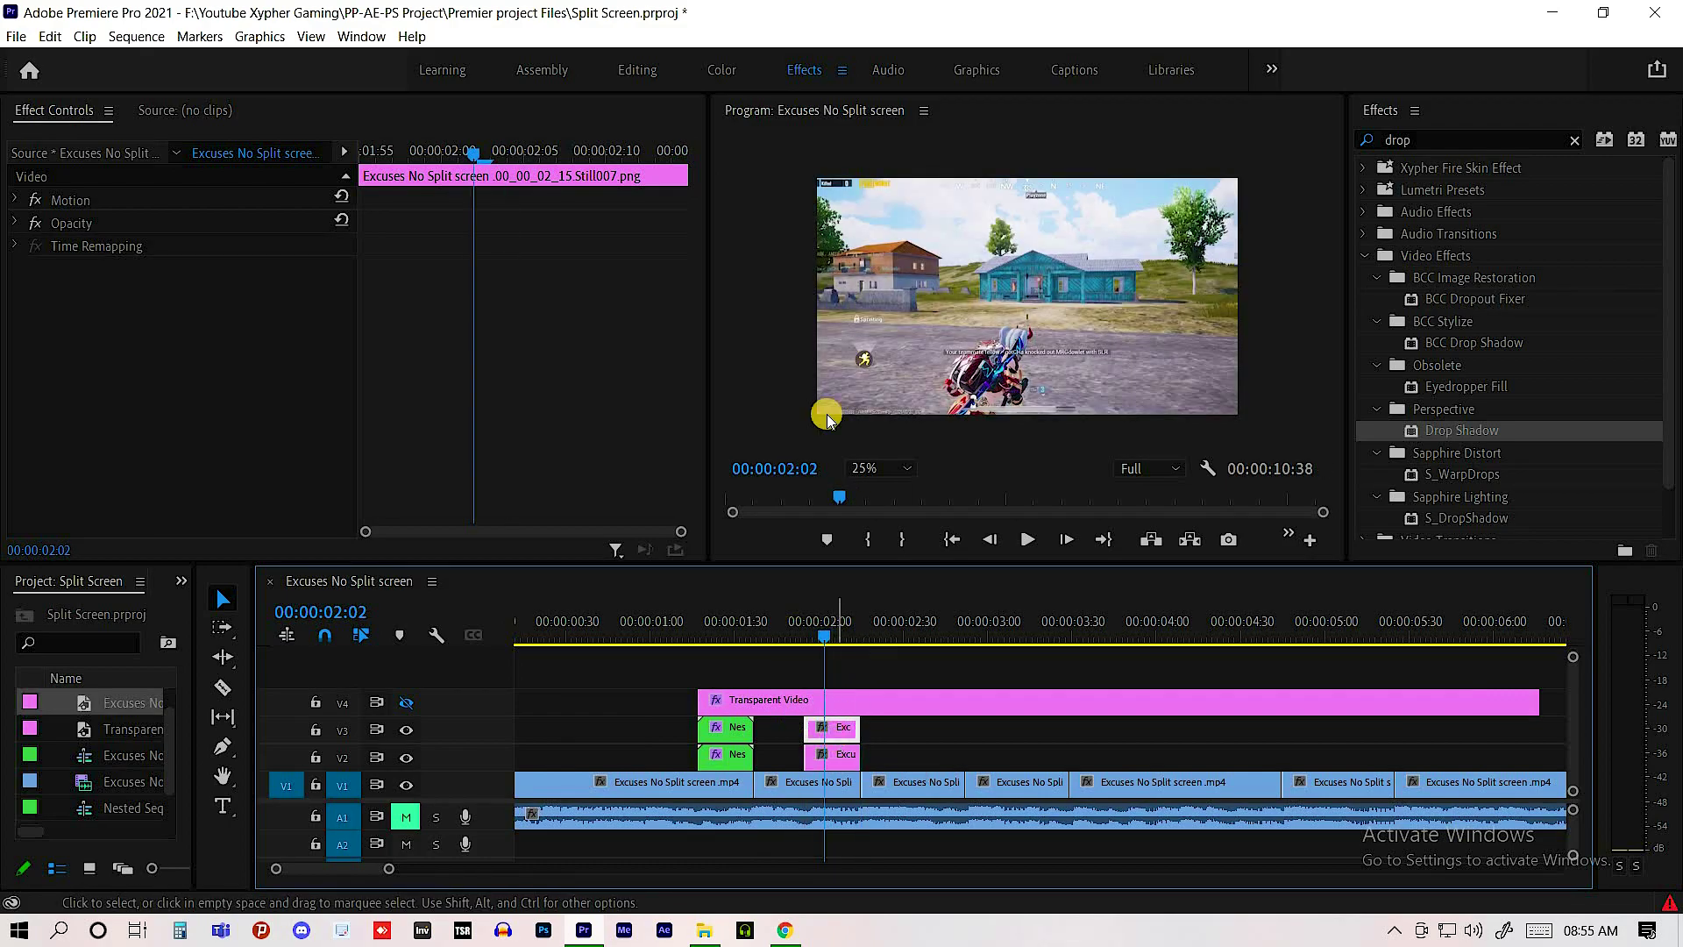
pyautogui.moveTo(708, 298); pyautogui.dragTo(672, 300)
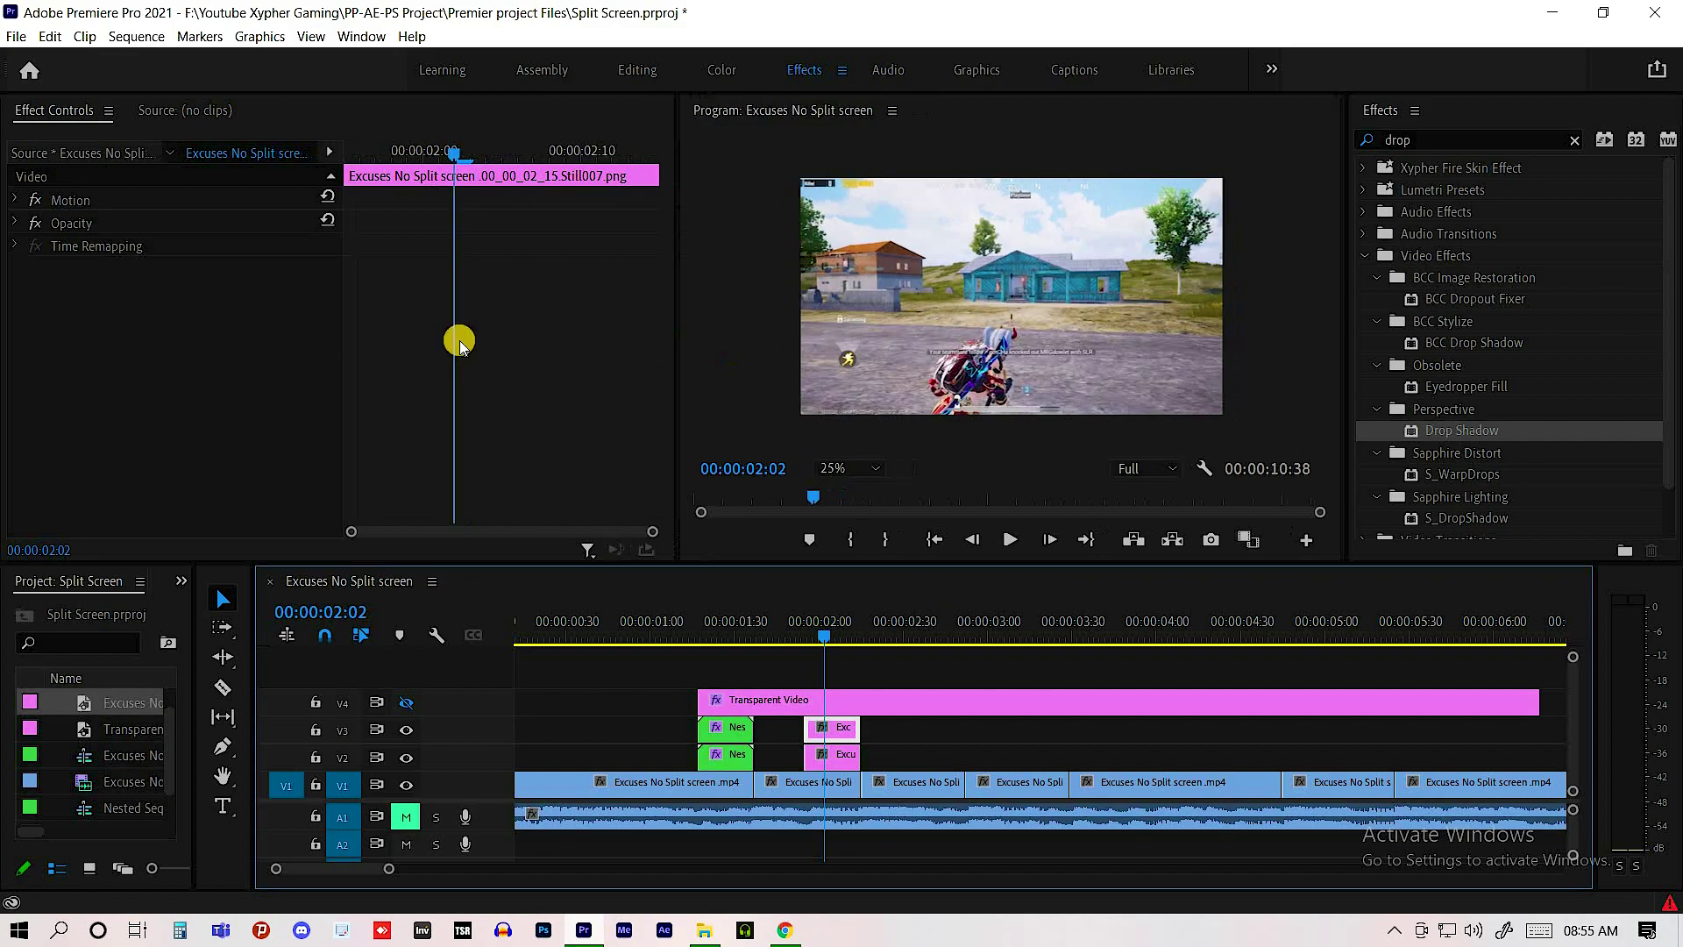
# - Add a rectangle opacity mask to the V3 still with a 2.0 feather
pyautogui.click(16, 223)
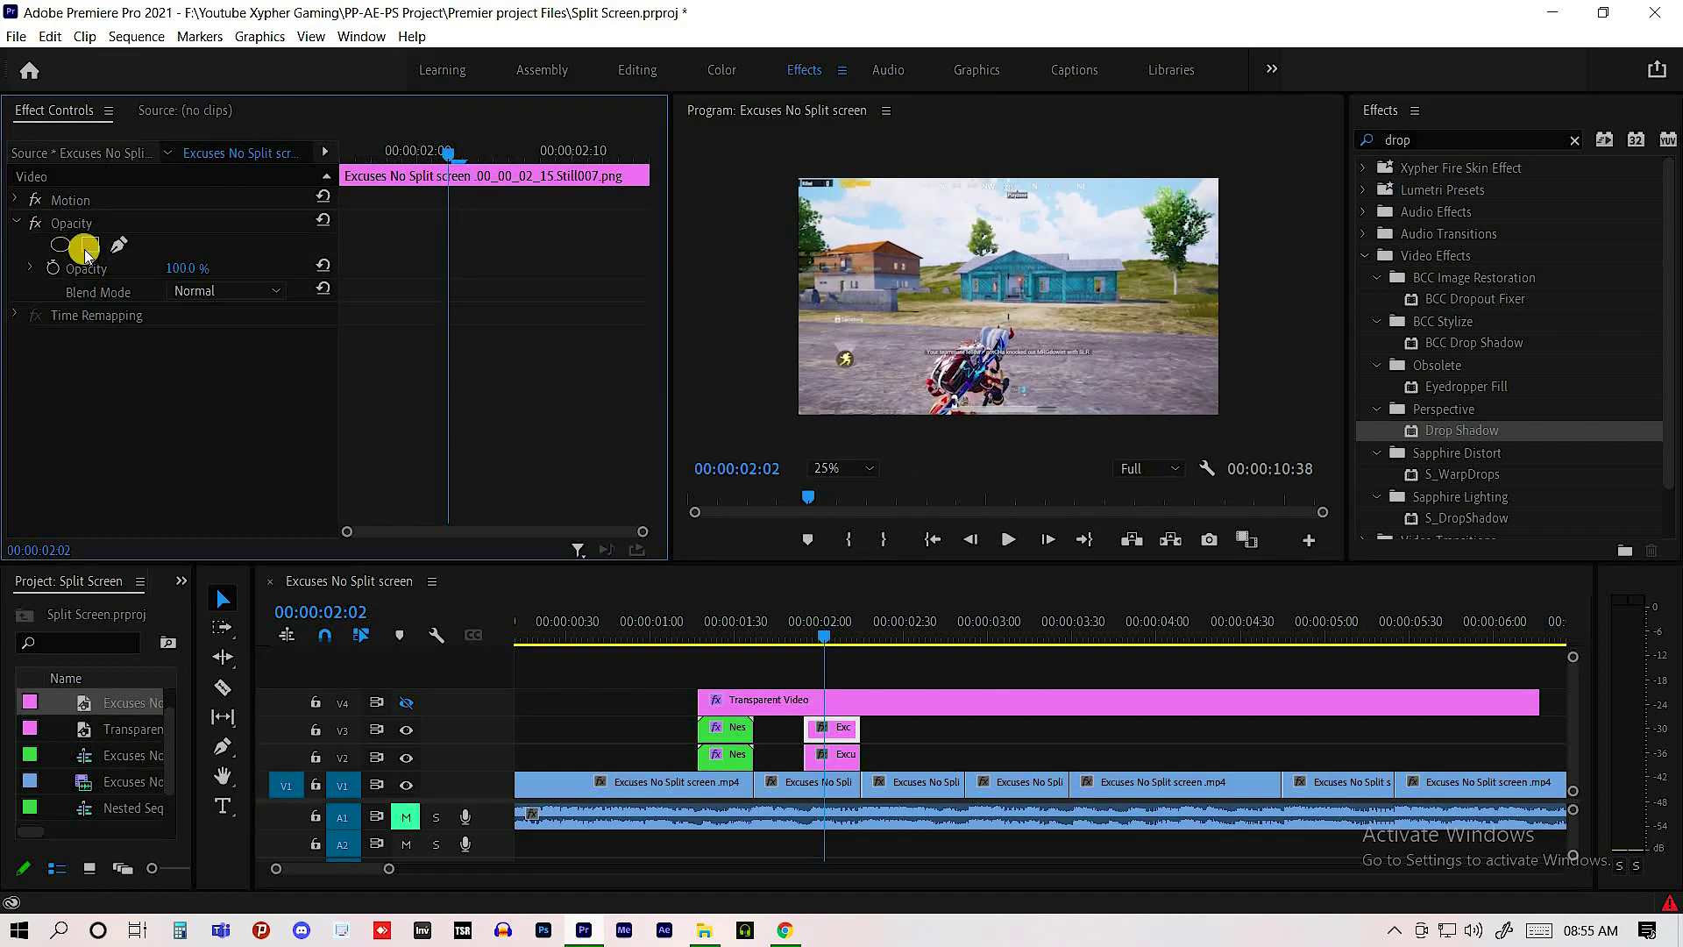
pyautogui.click(89, 244)
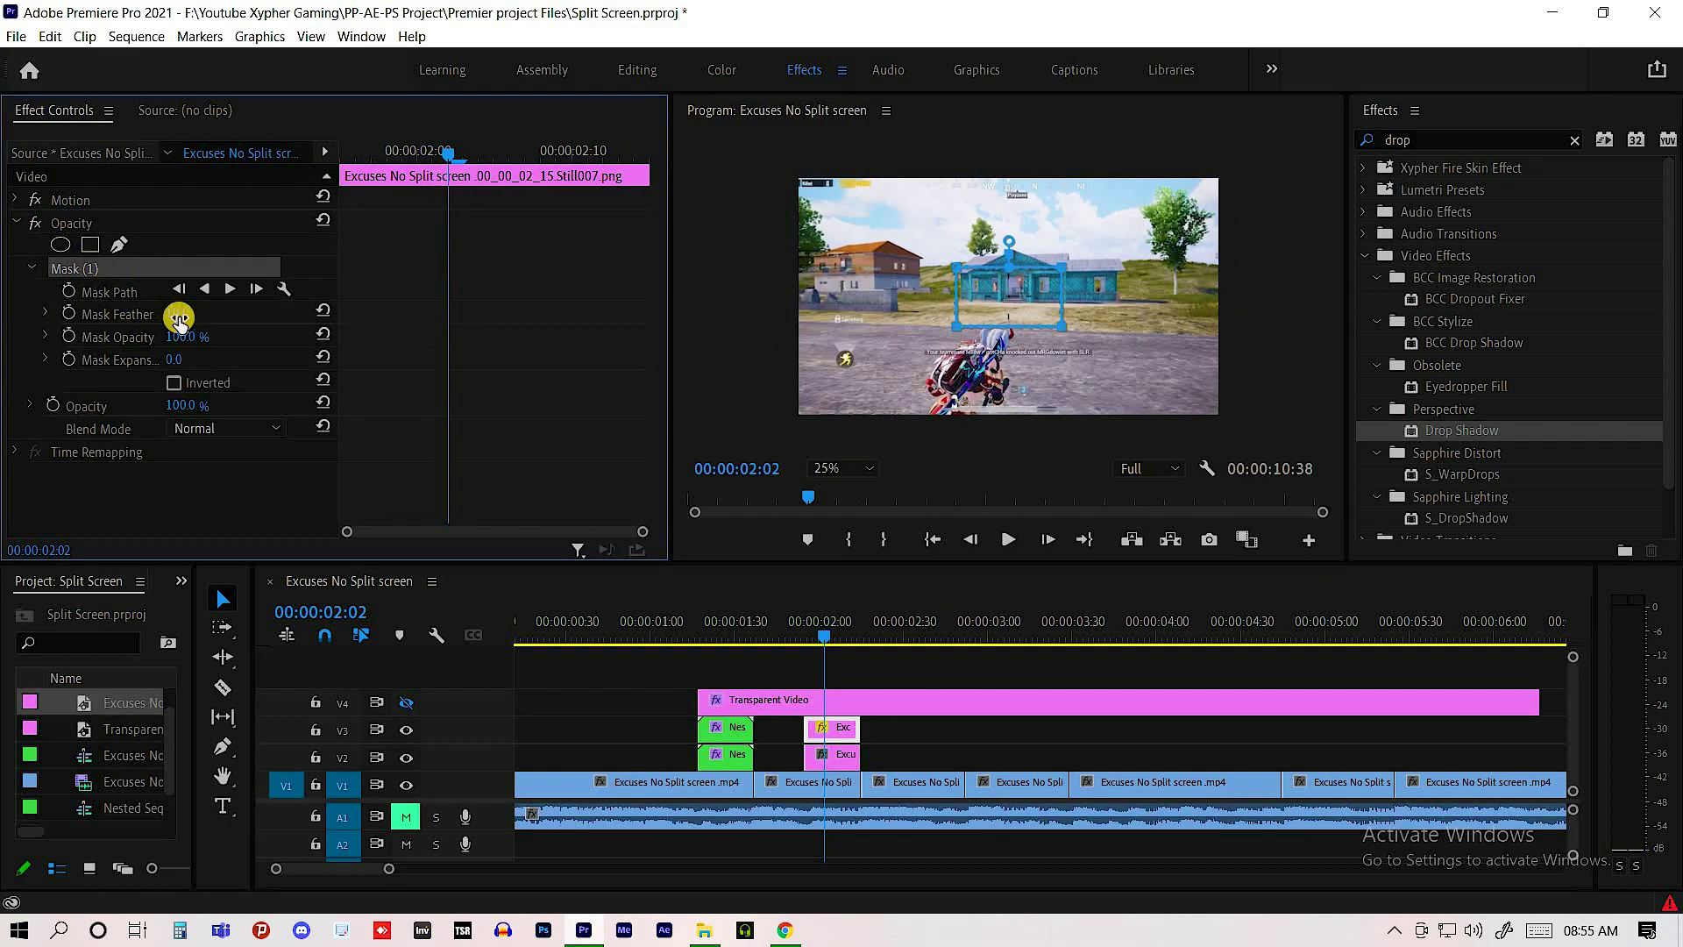
pyautogui.click(37, 346)
pyautogui.moveTo(1024, 269)
pyautogui.mouseDown()
pyautogui.moveTo(1013, 303)
pyautogui.moveTo(851, 208)
pyautogui.mouseUp()
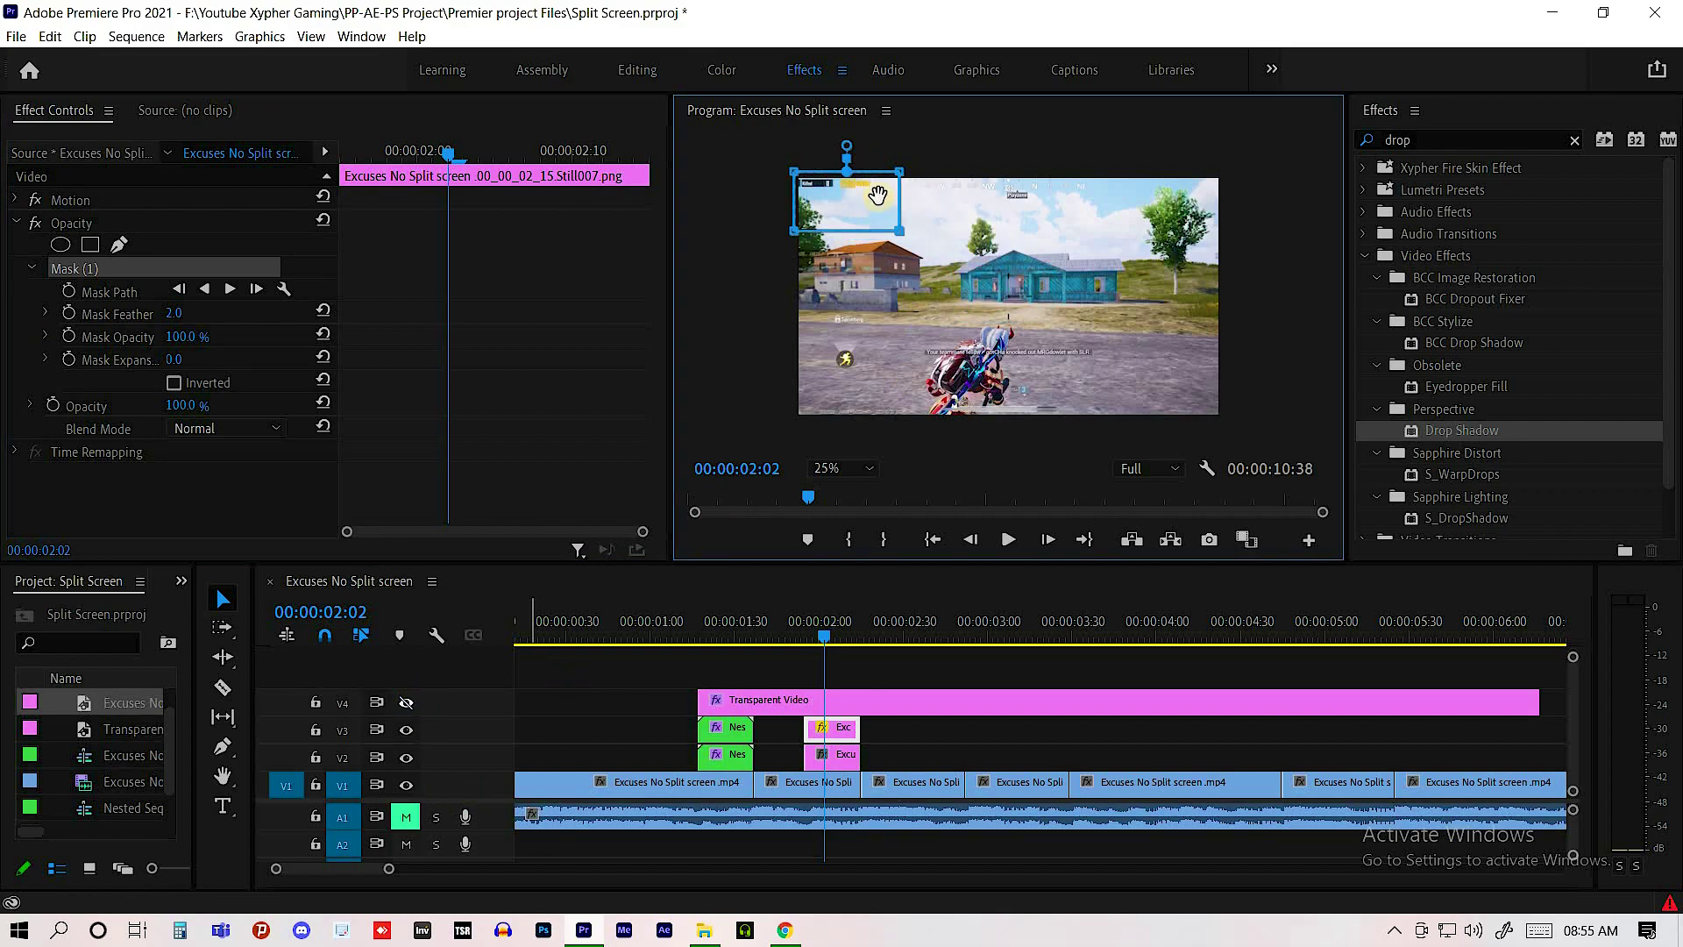
# - Re-enable the grid overlay and drag the mask corners over the upper half of the frame
pyautogui.click(1180, 199)
pyautogui.moveTo(1230, 186); pyautogui.dragTo(1225, 175)
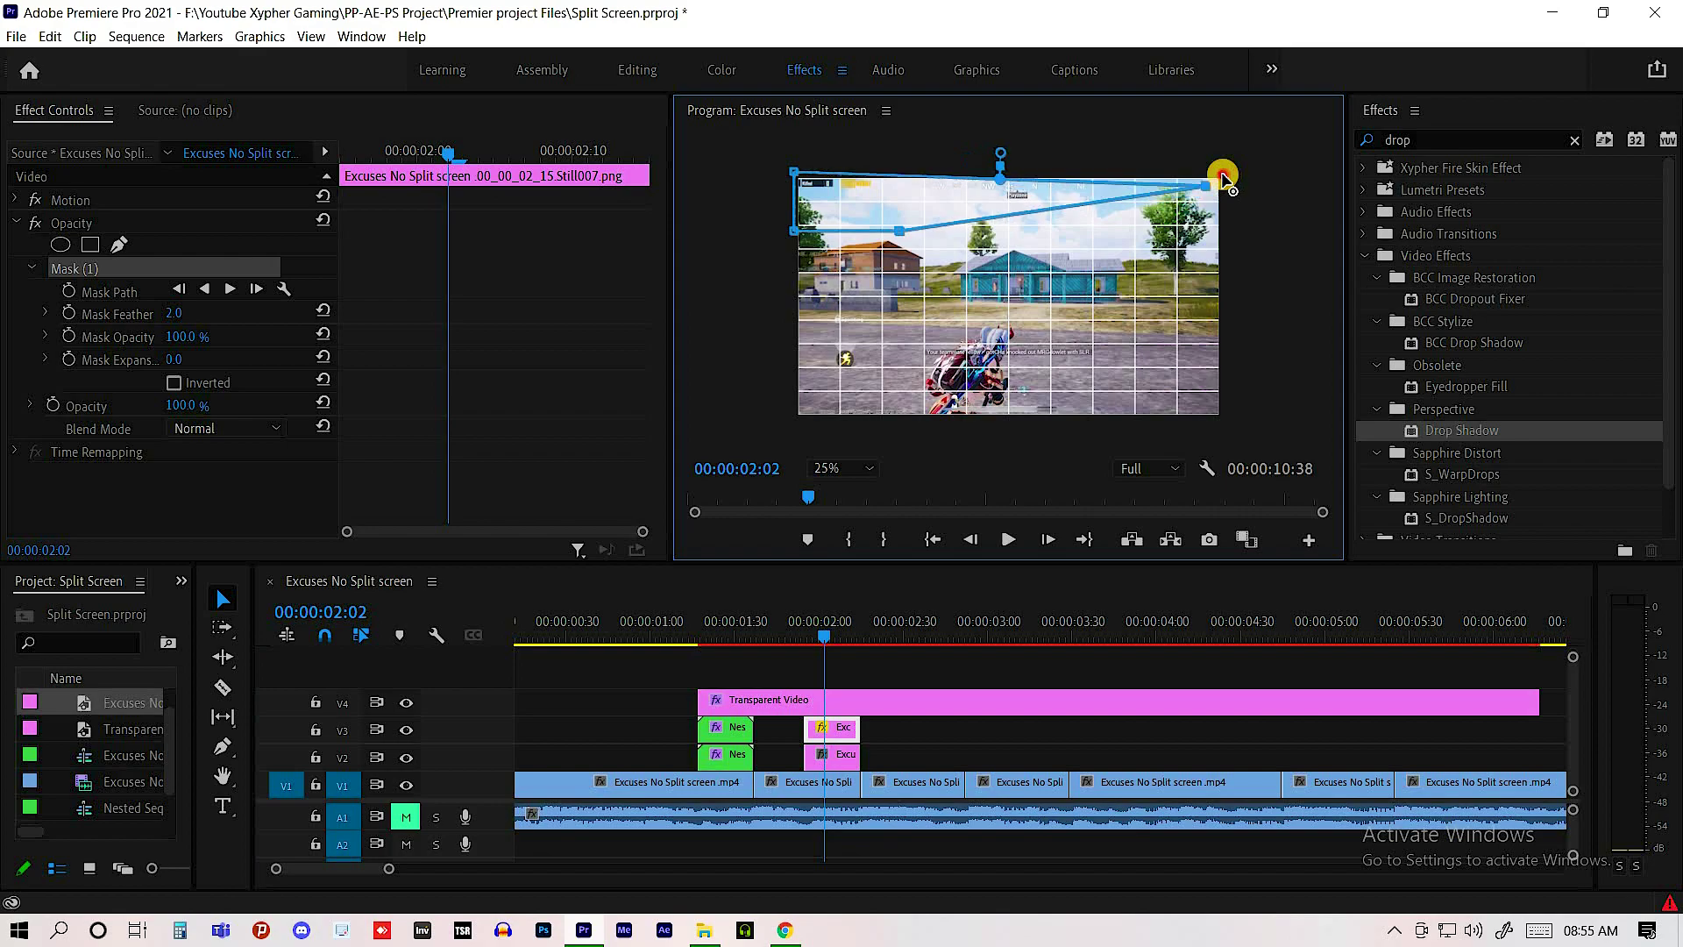
pyautogui.moveTo(1004, 256); pyautogui.dragTo(1223, 301)
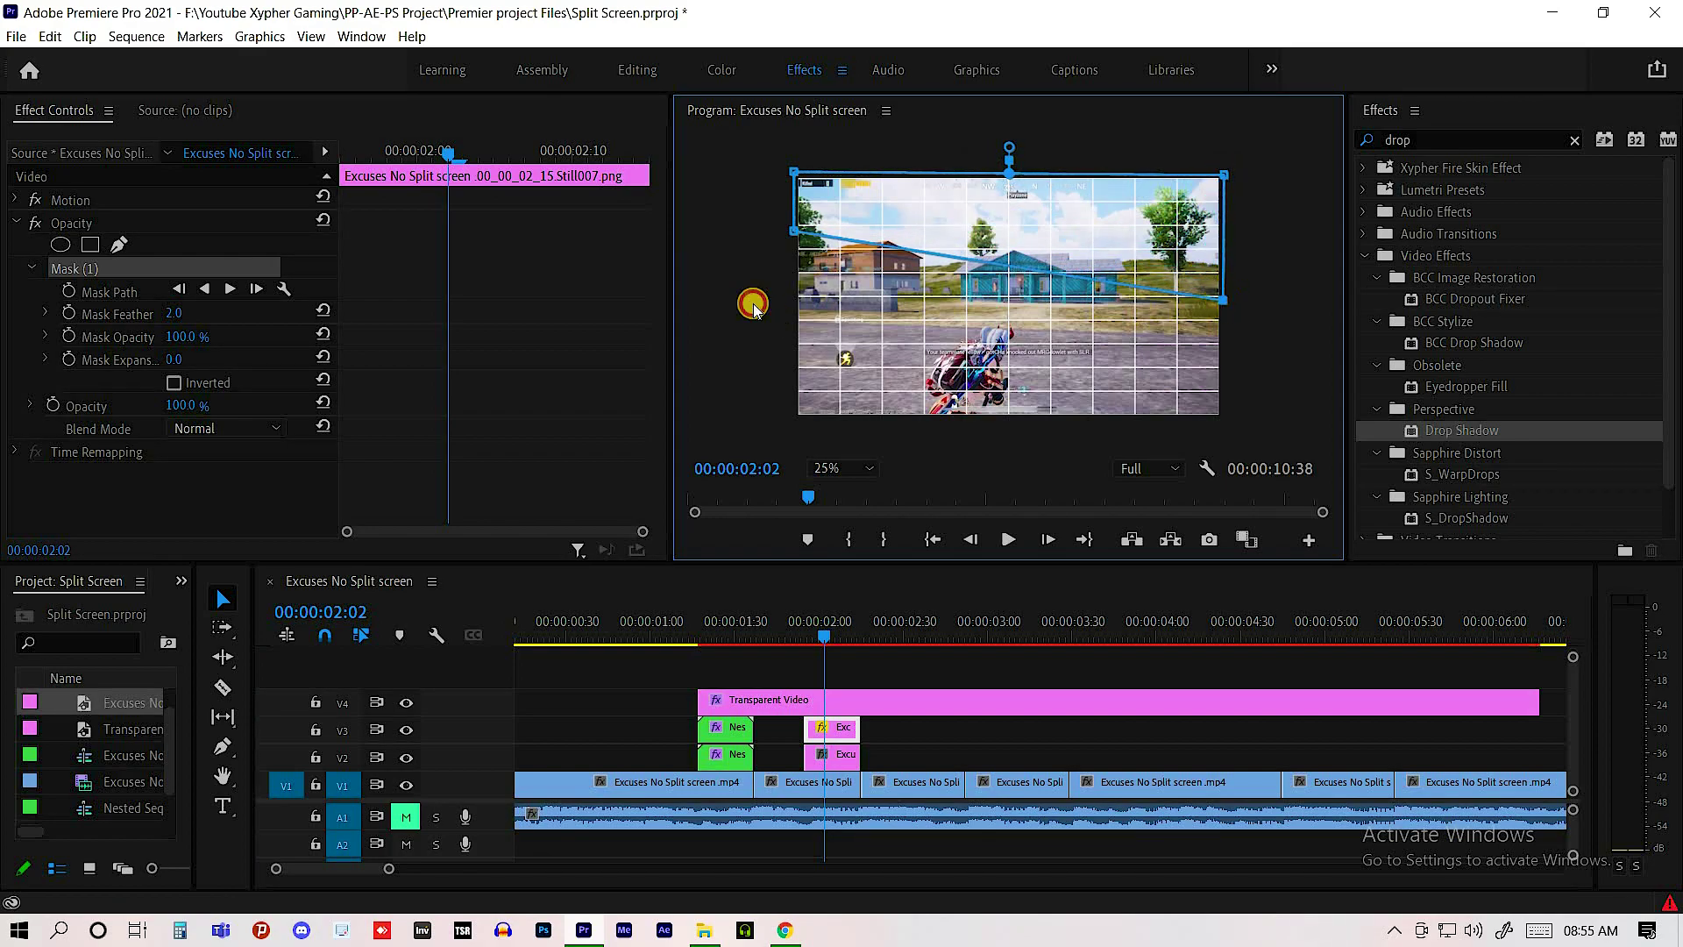
pyautogui.moveTo(796, 233); pyautogui.dragTo(794, 298)
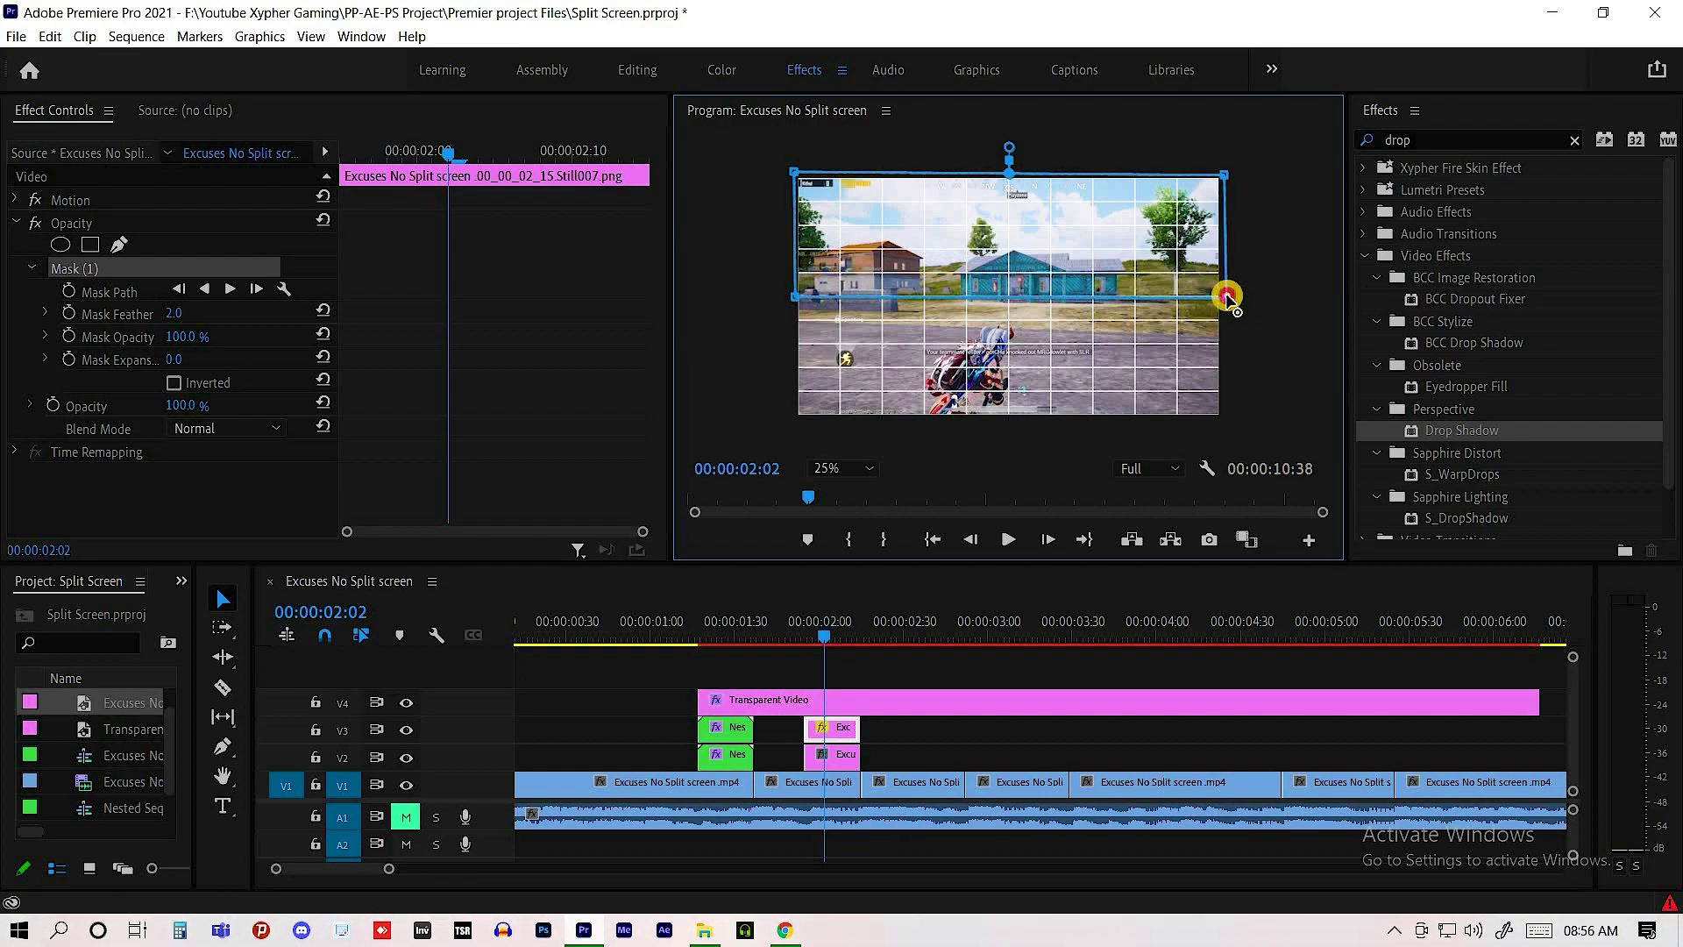
# - Add a rectangle mask to the V2 still copy covering the lower half of the frame, then clear the effects search
pyautogui.click(818, 763)
pyautogui.click(103, 248)
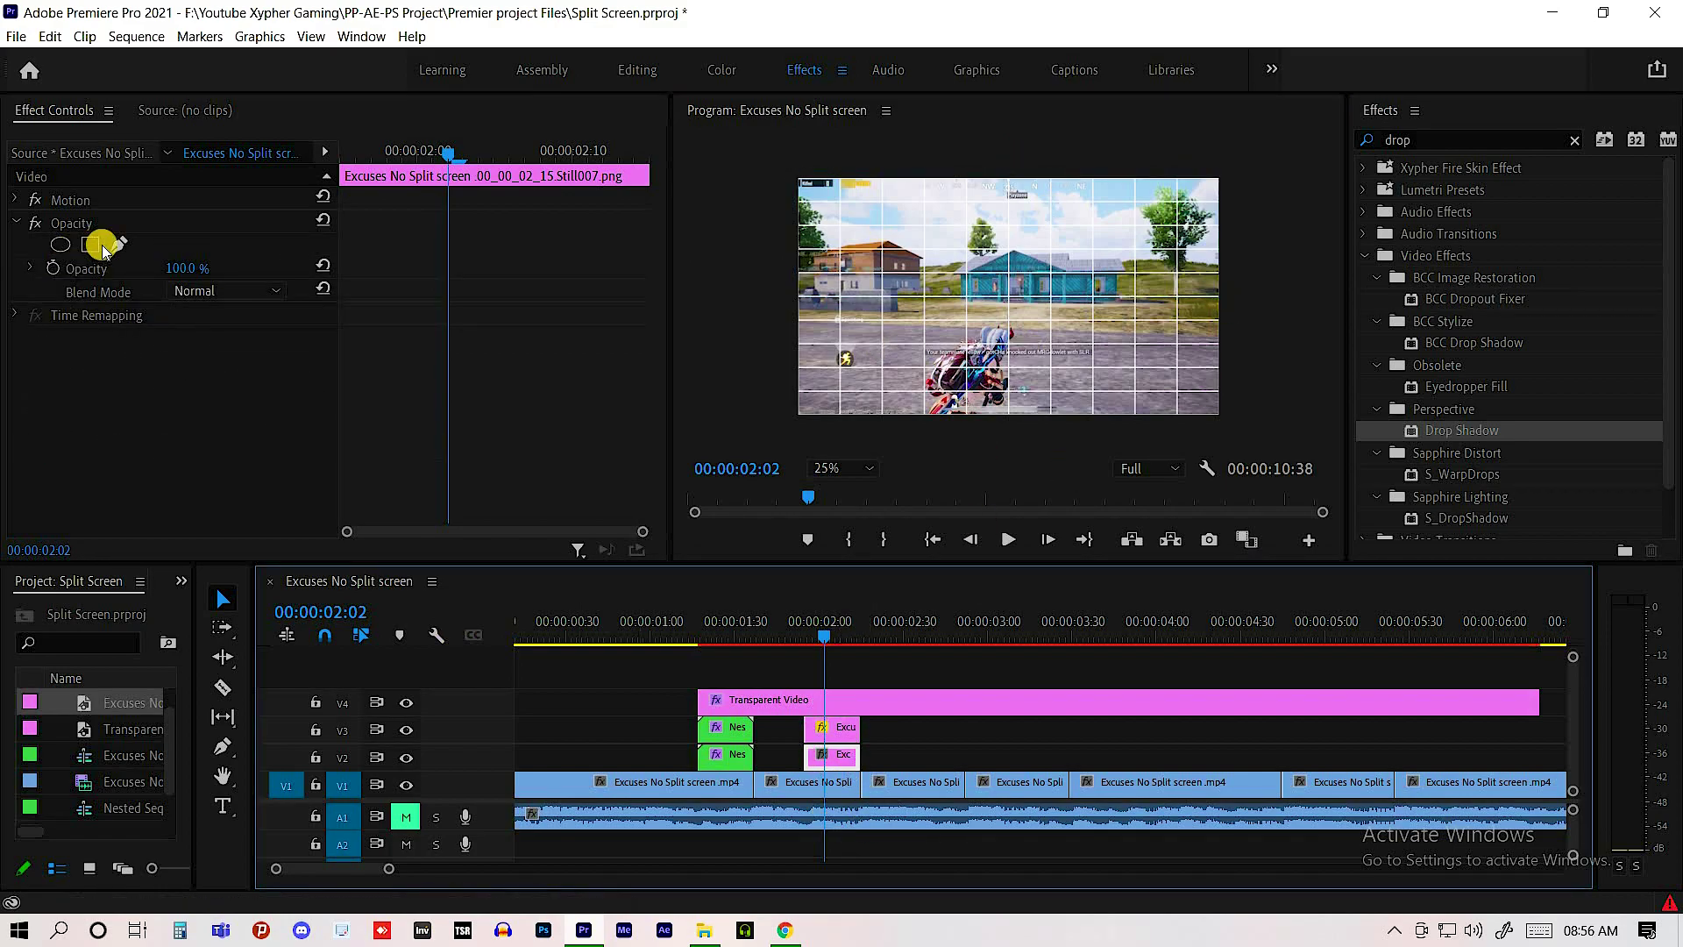
pyautogui.click(92, 246)
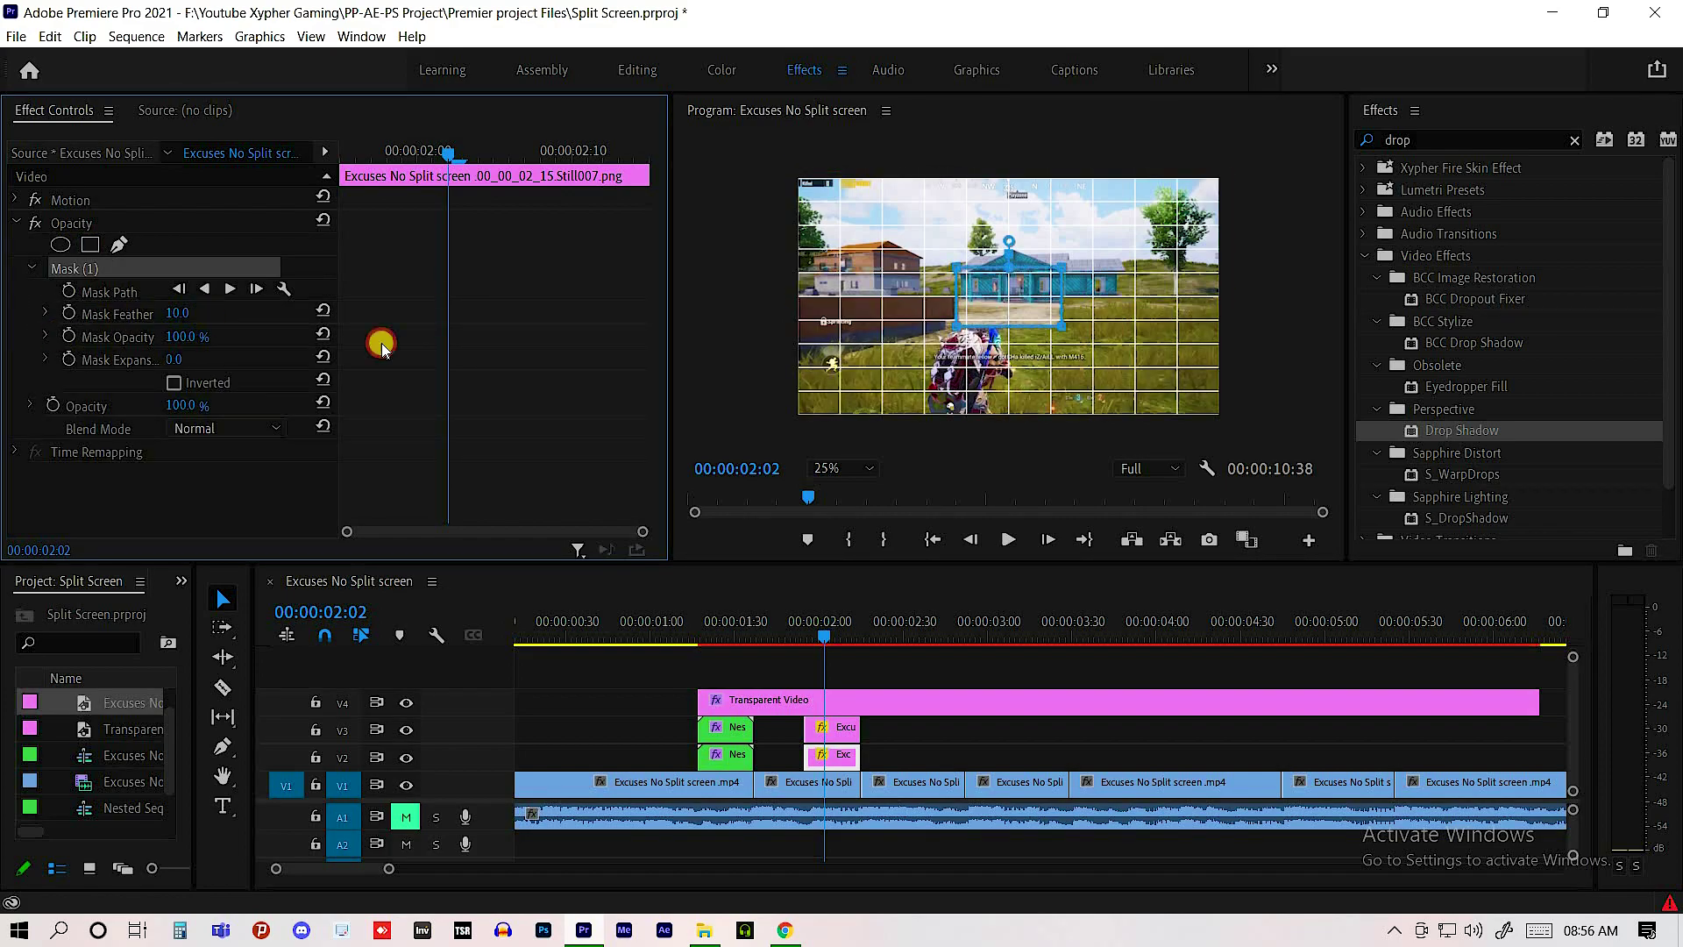
pyautogui.moveTo(995, 298); pyautogui.dragTo(835, 383)
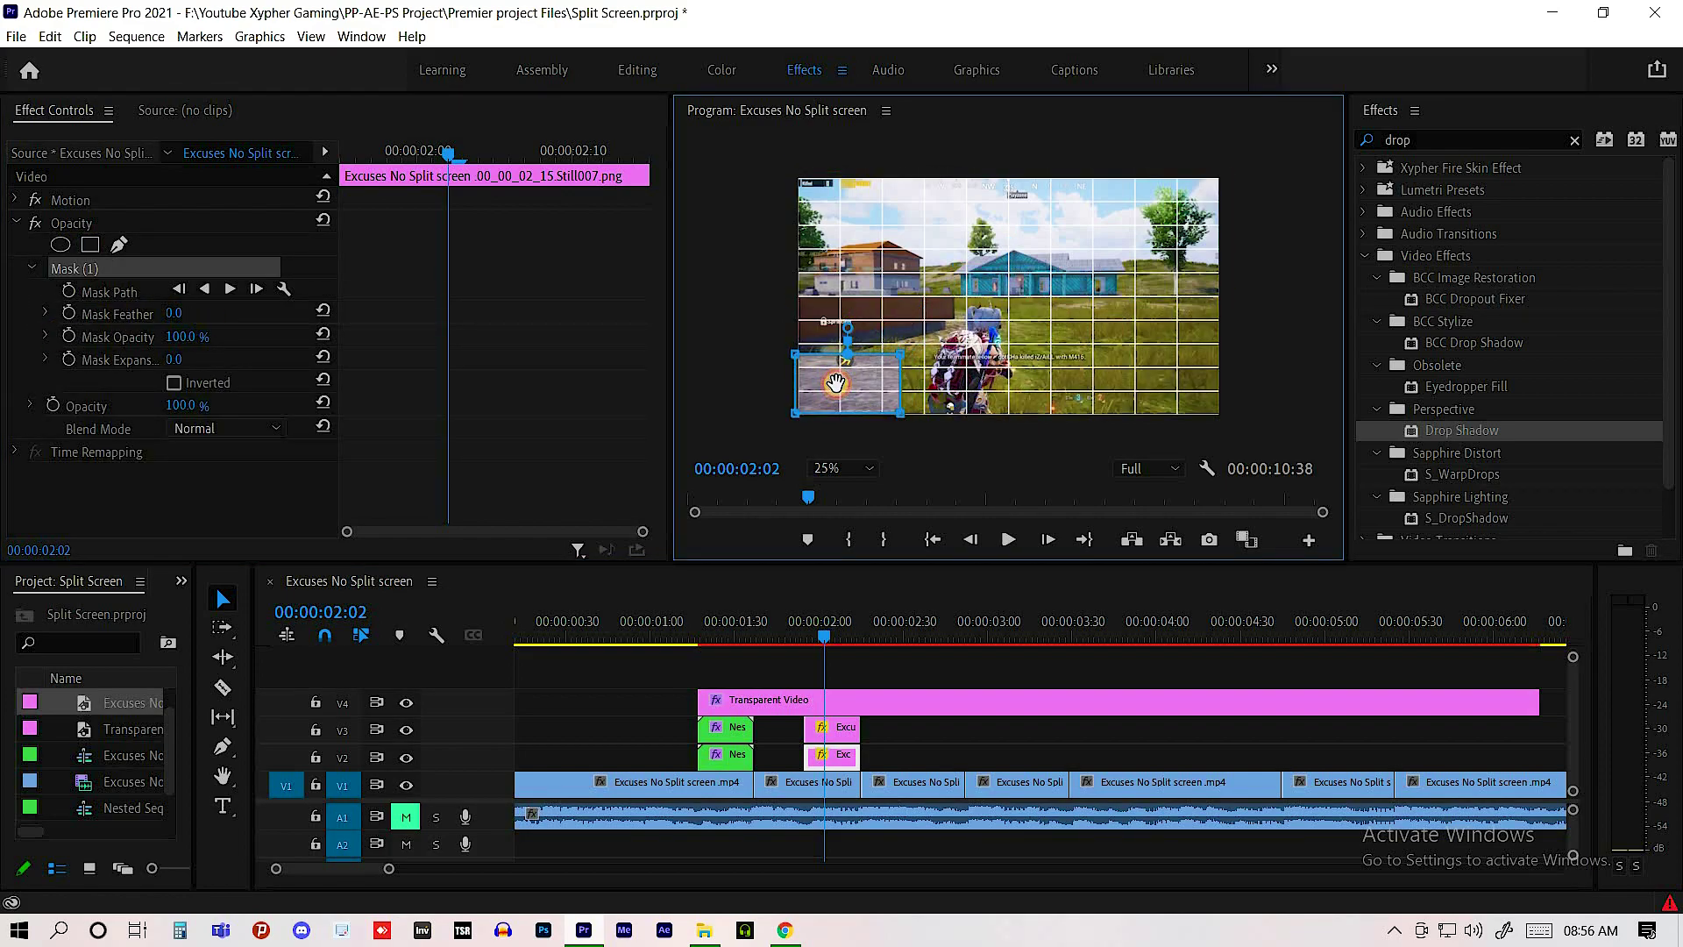
pyautogui.moveTo(835, 383)
pyautogui.mouseDown()
pyautogui.moveTo(796, 356)
pyautogui.moveTo(795, 294)
pyautogui.mouseUp()
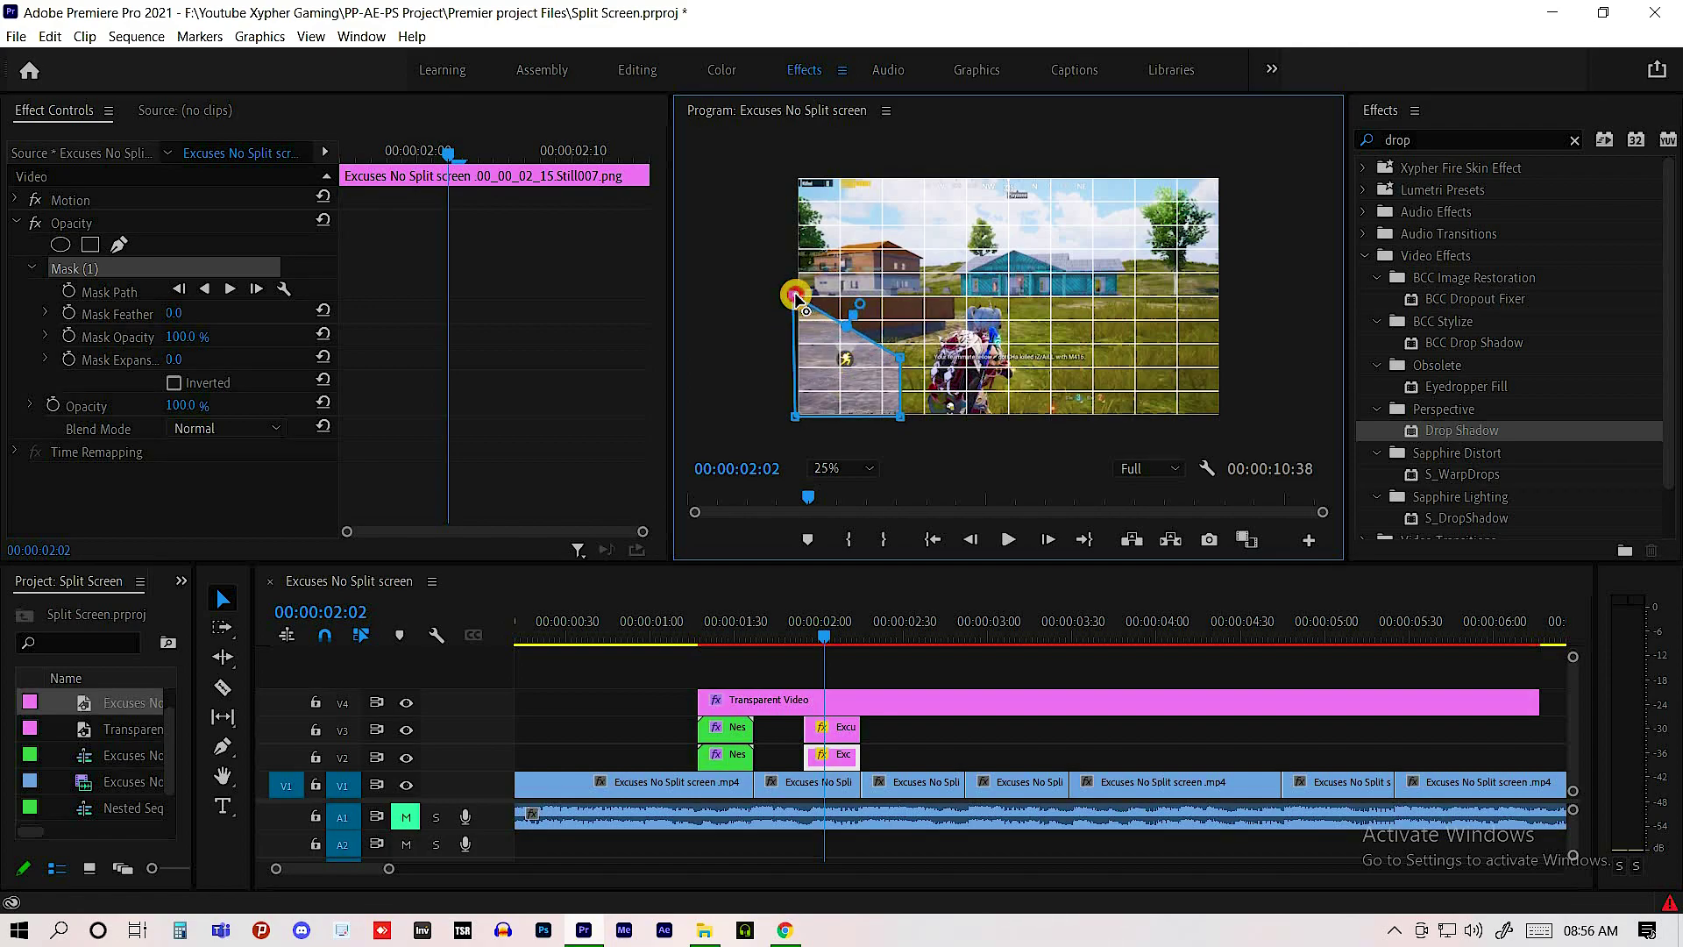
pyautogui.moveTo(904, 361); pyautogui.dragTo(1226, 297)
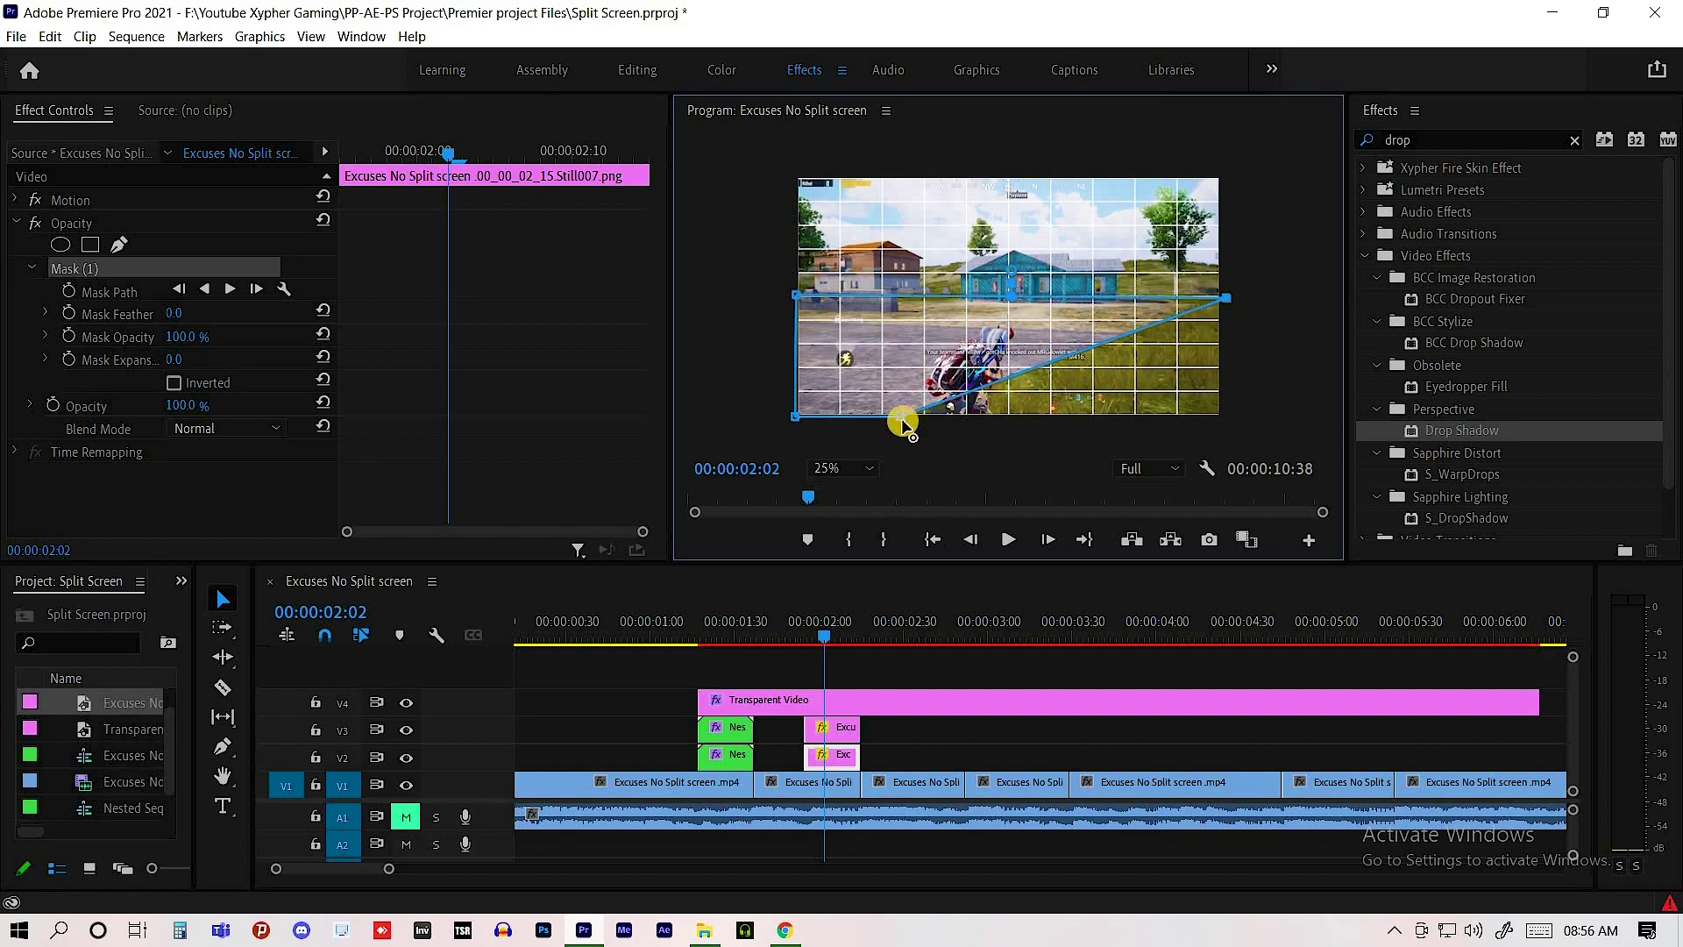
pyautogui.moveTo(903, 419); pyautogui.dragTo(1225, 413)
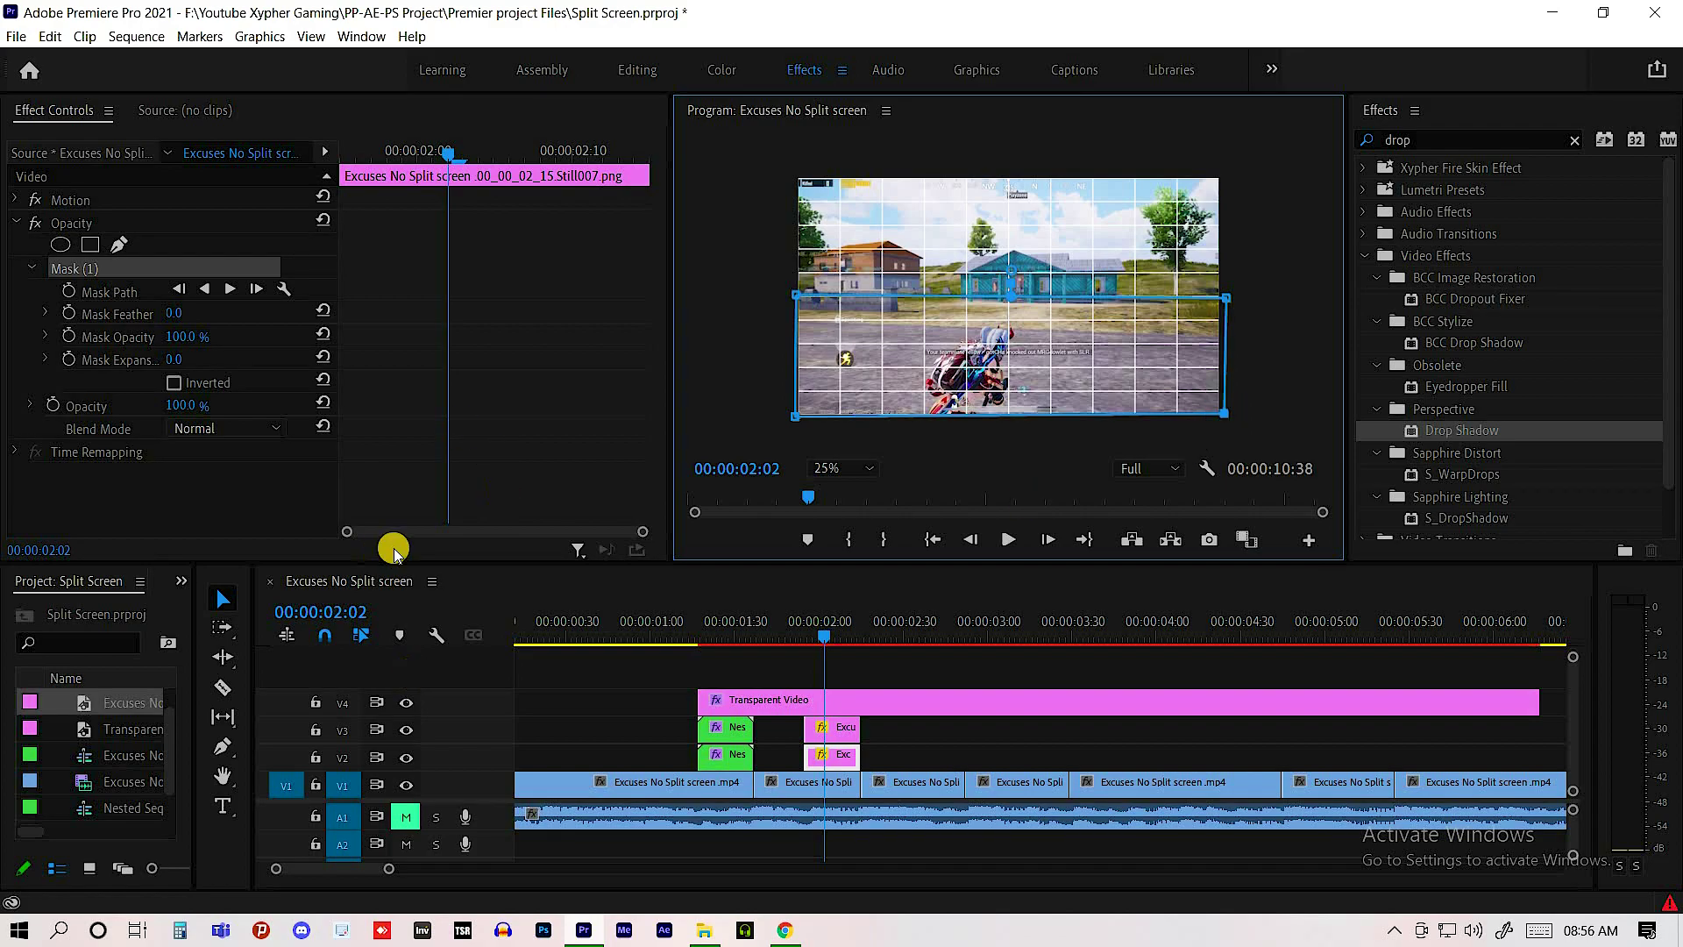
pyautogui.click(19, 224)
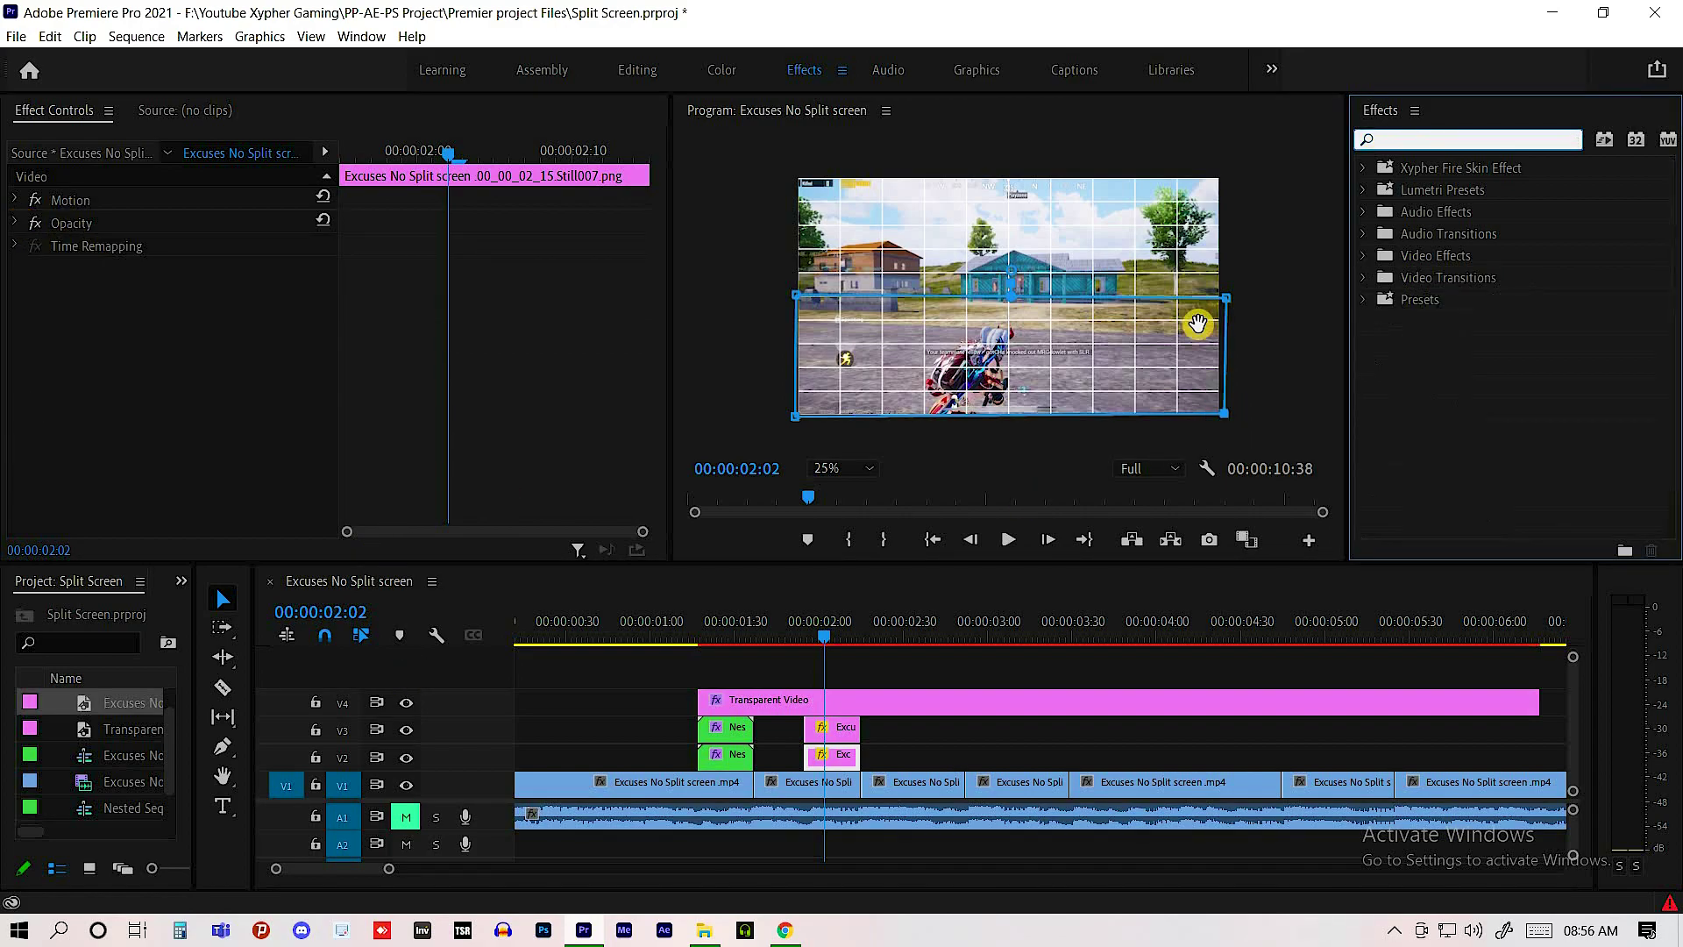
# - Apply Transform to the V3 still and keyframe Position at 00:00:01:56 with X at -1053
pyautogui.write('tra')
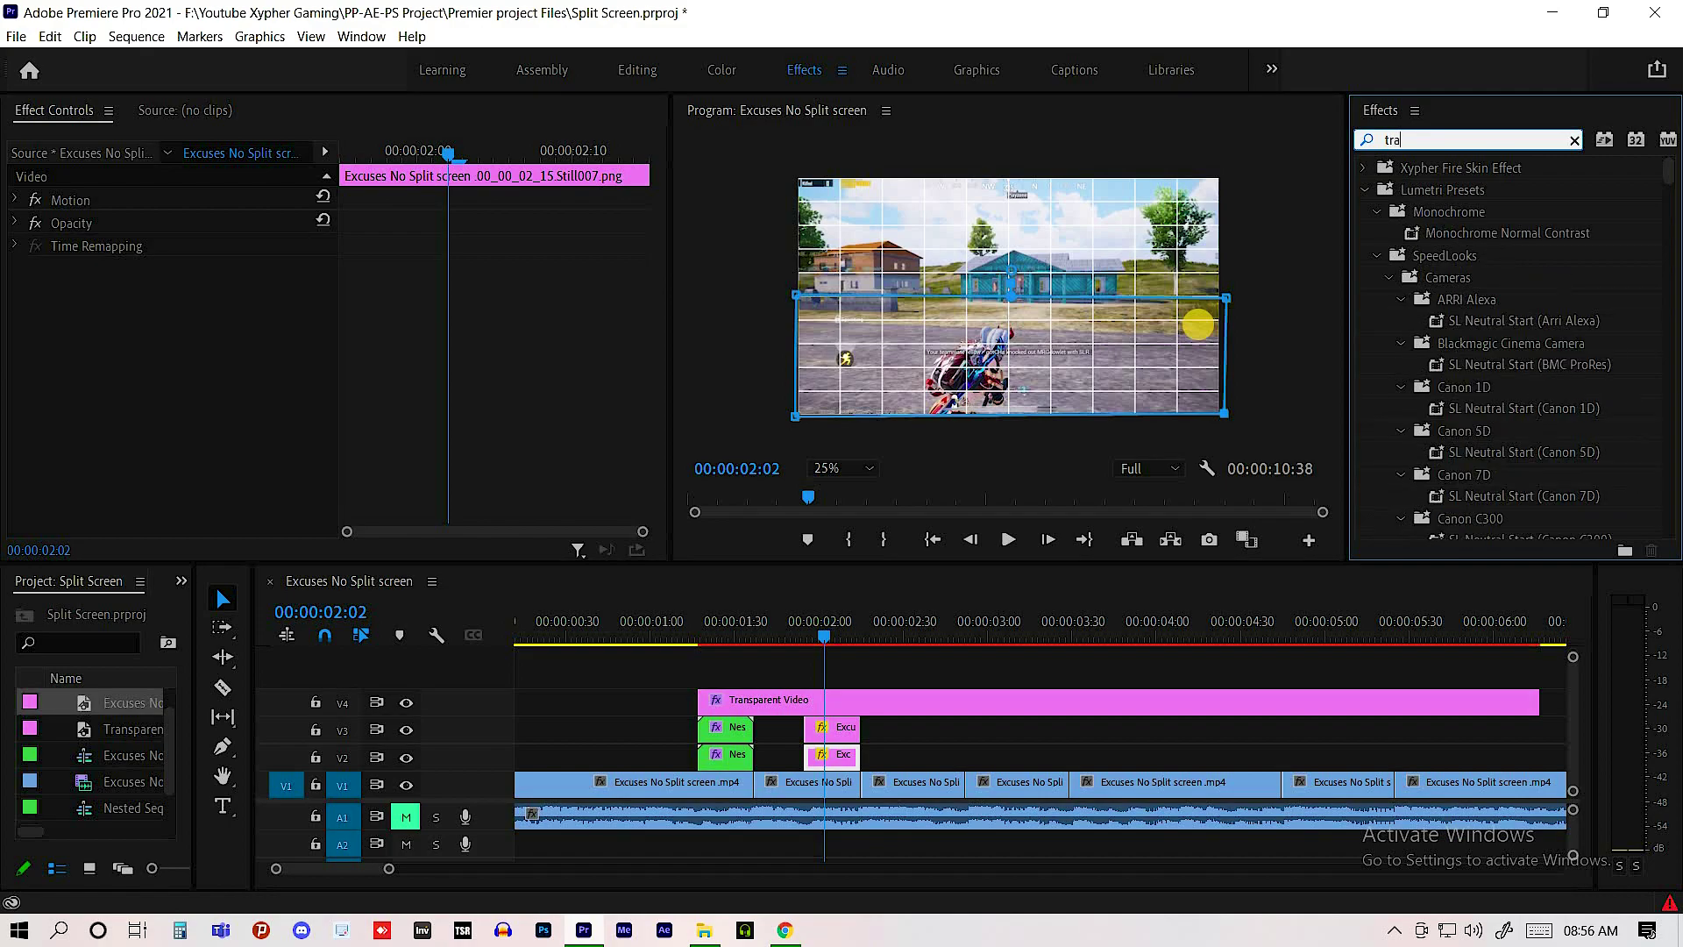
pyautogui.write('nsf')
pyautogui.moveTo(1456, 321); pyautogui.dragTo(841, 724)
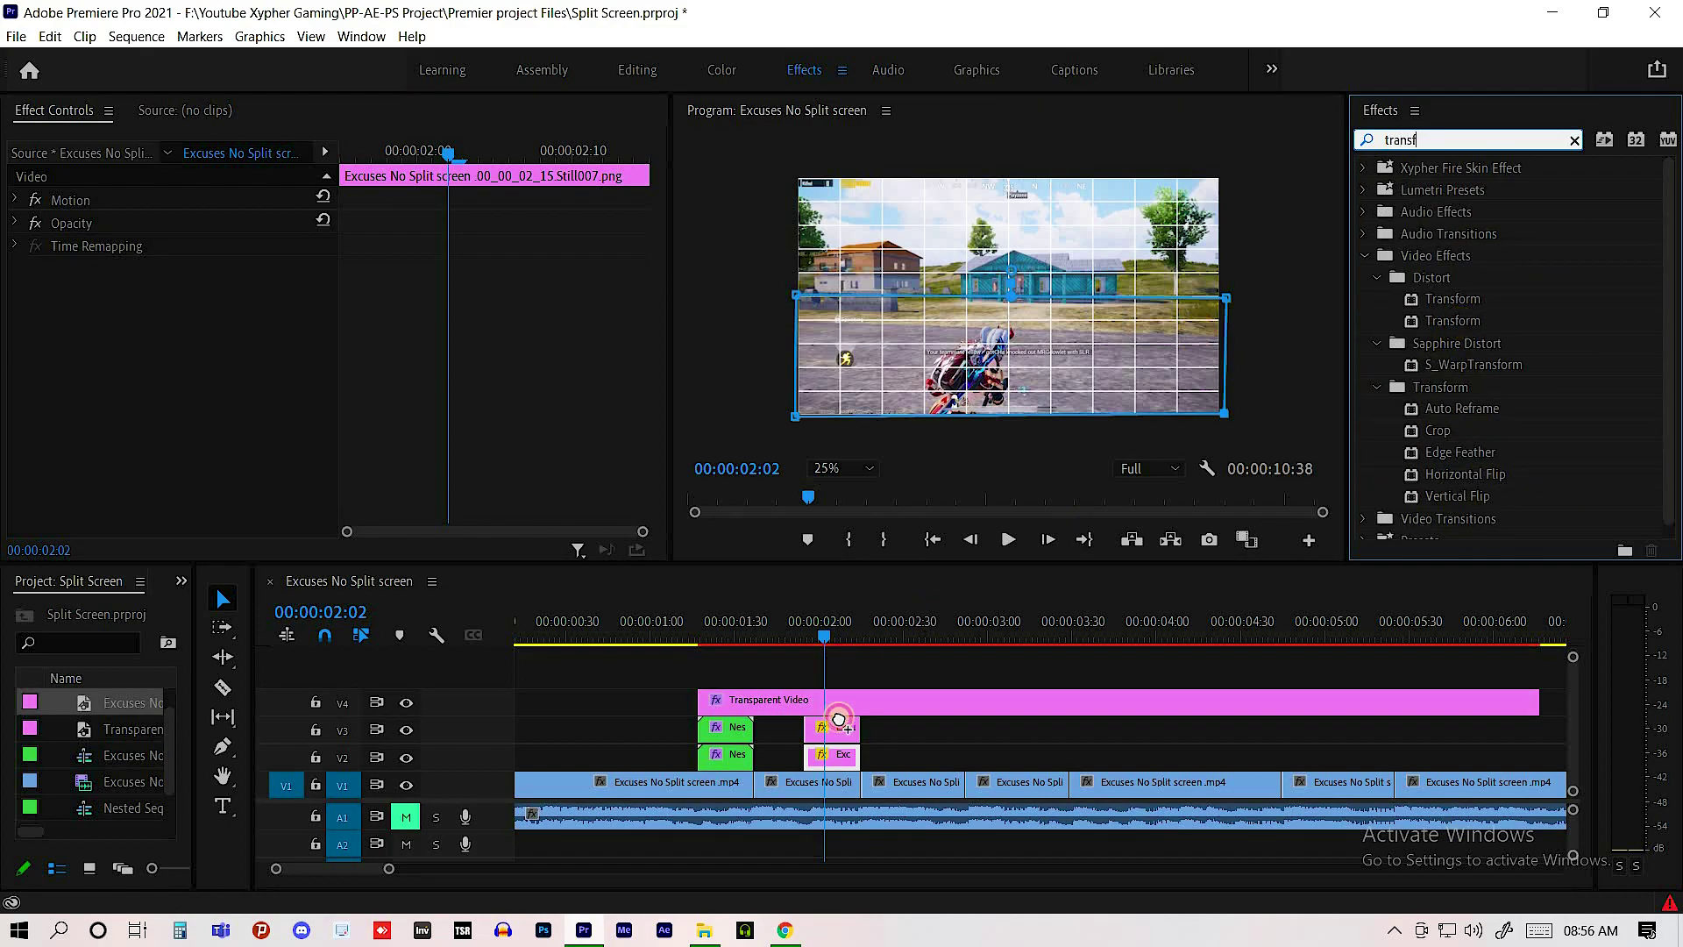
pyautogui.moveTo(1453, 321); pyautogui.dragTo(835, 758)
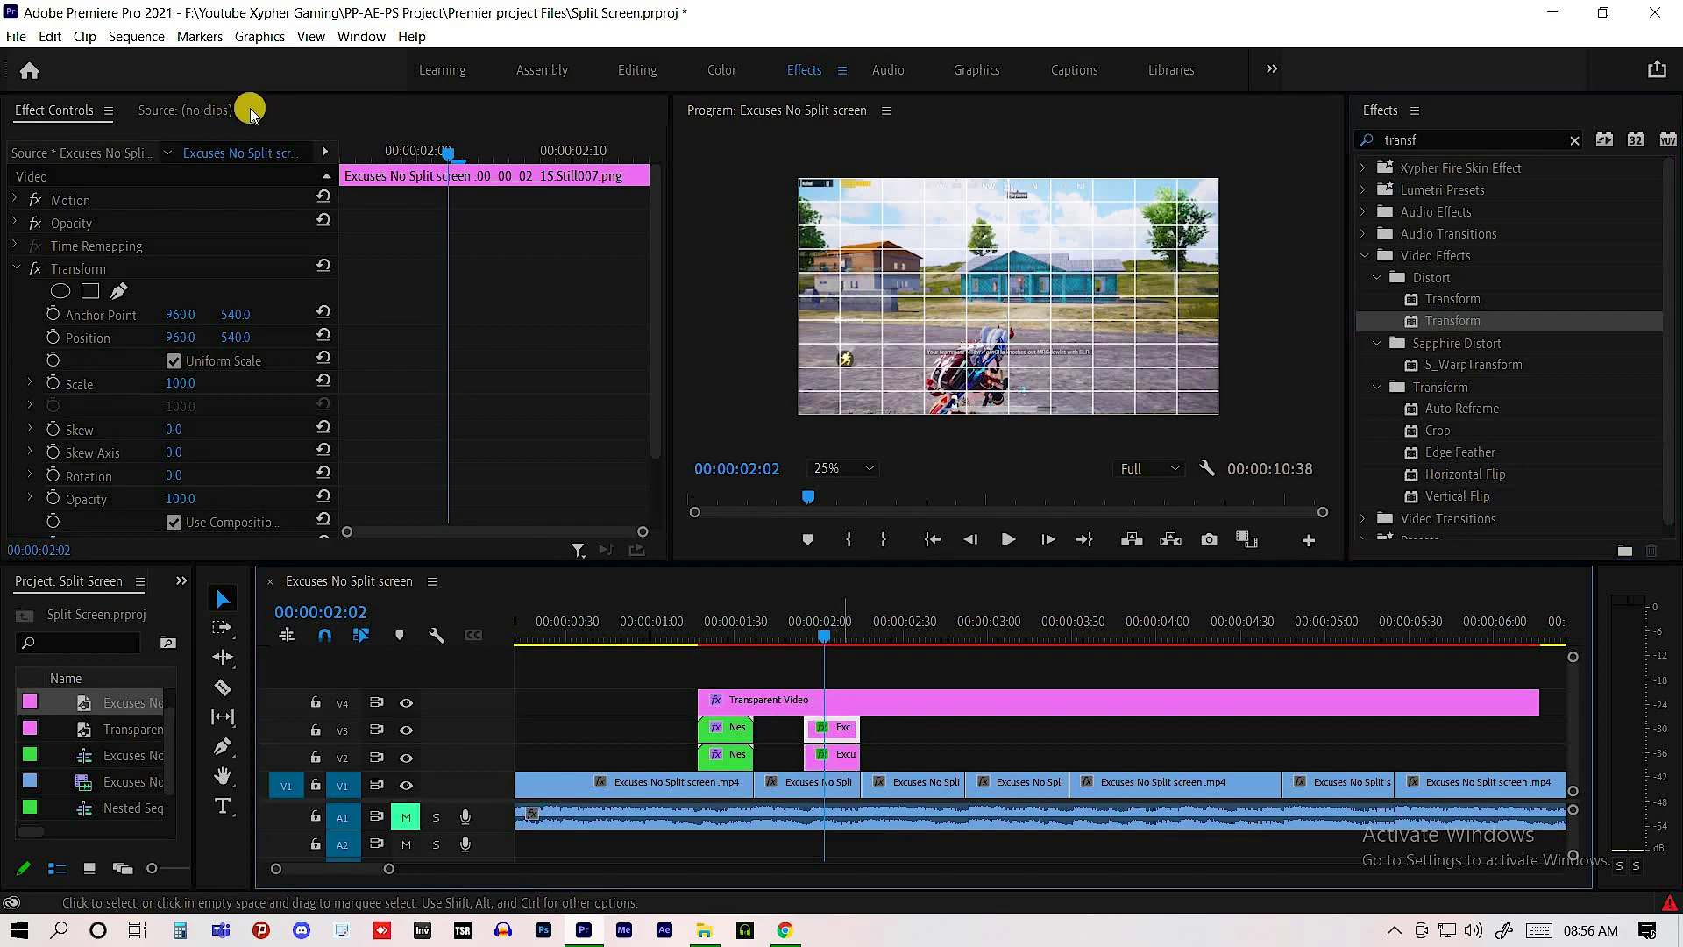
pyautogui.moveTo(366, 154); pyautogui.dragTo(161, 375)
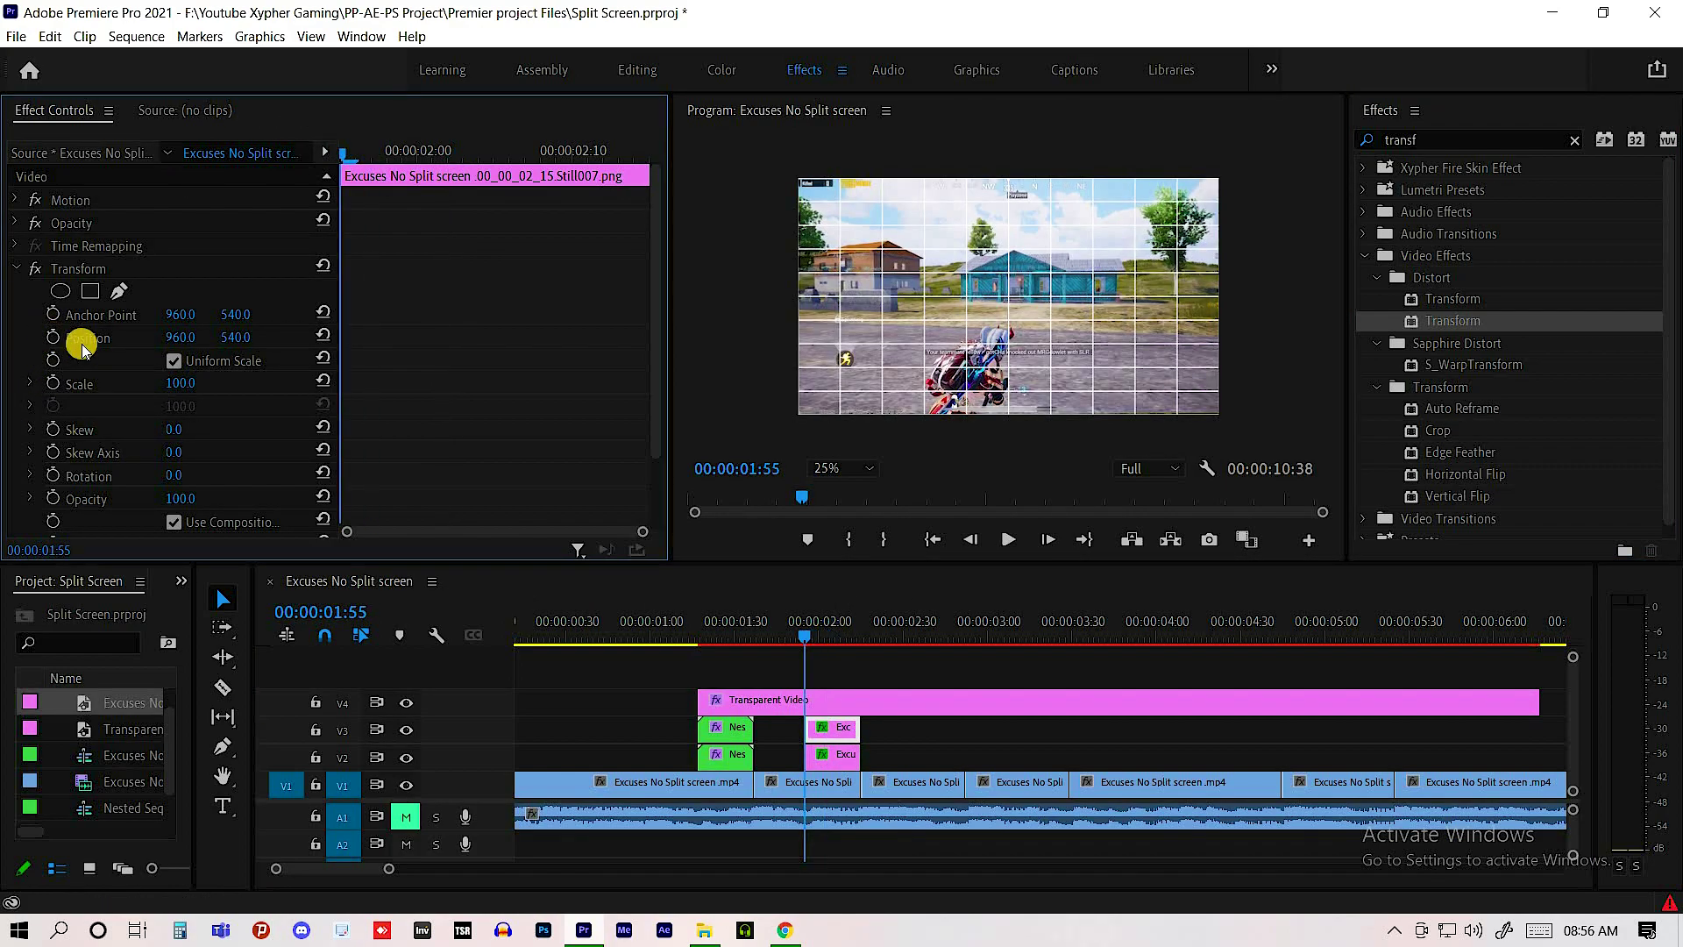
pyautogui.press('Right')
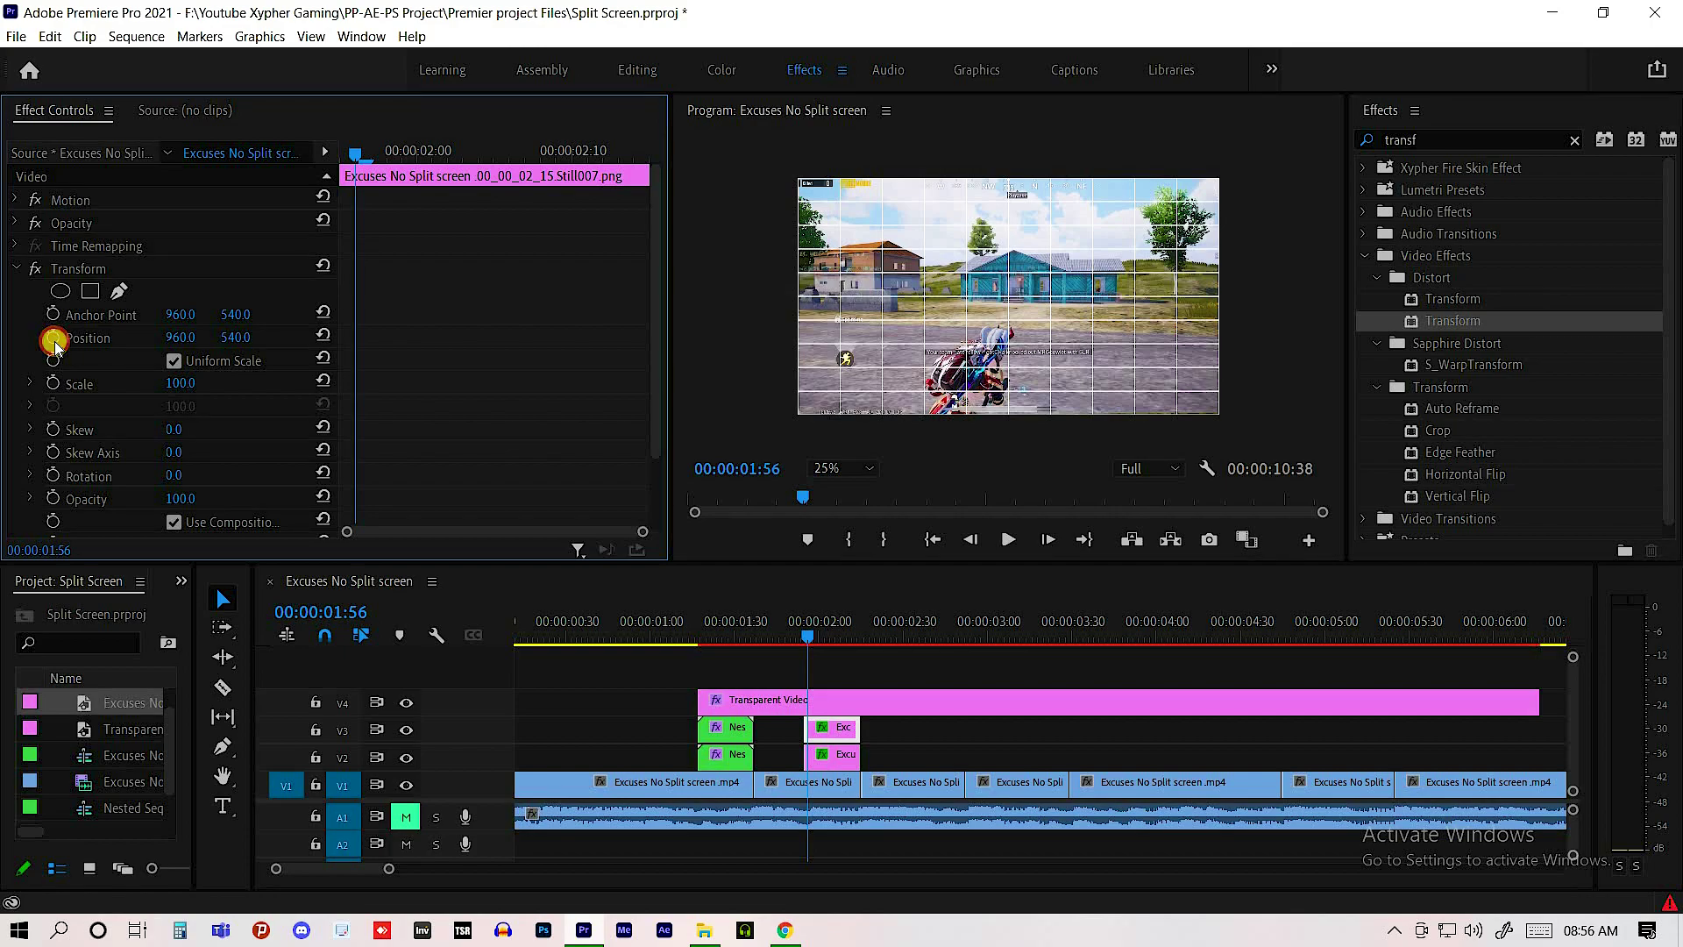
pyautogui.click(54, 337)
pyautogui.moveTo(180, 337); pyautogui.dragTo(188, 330)
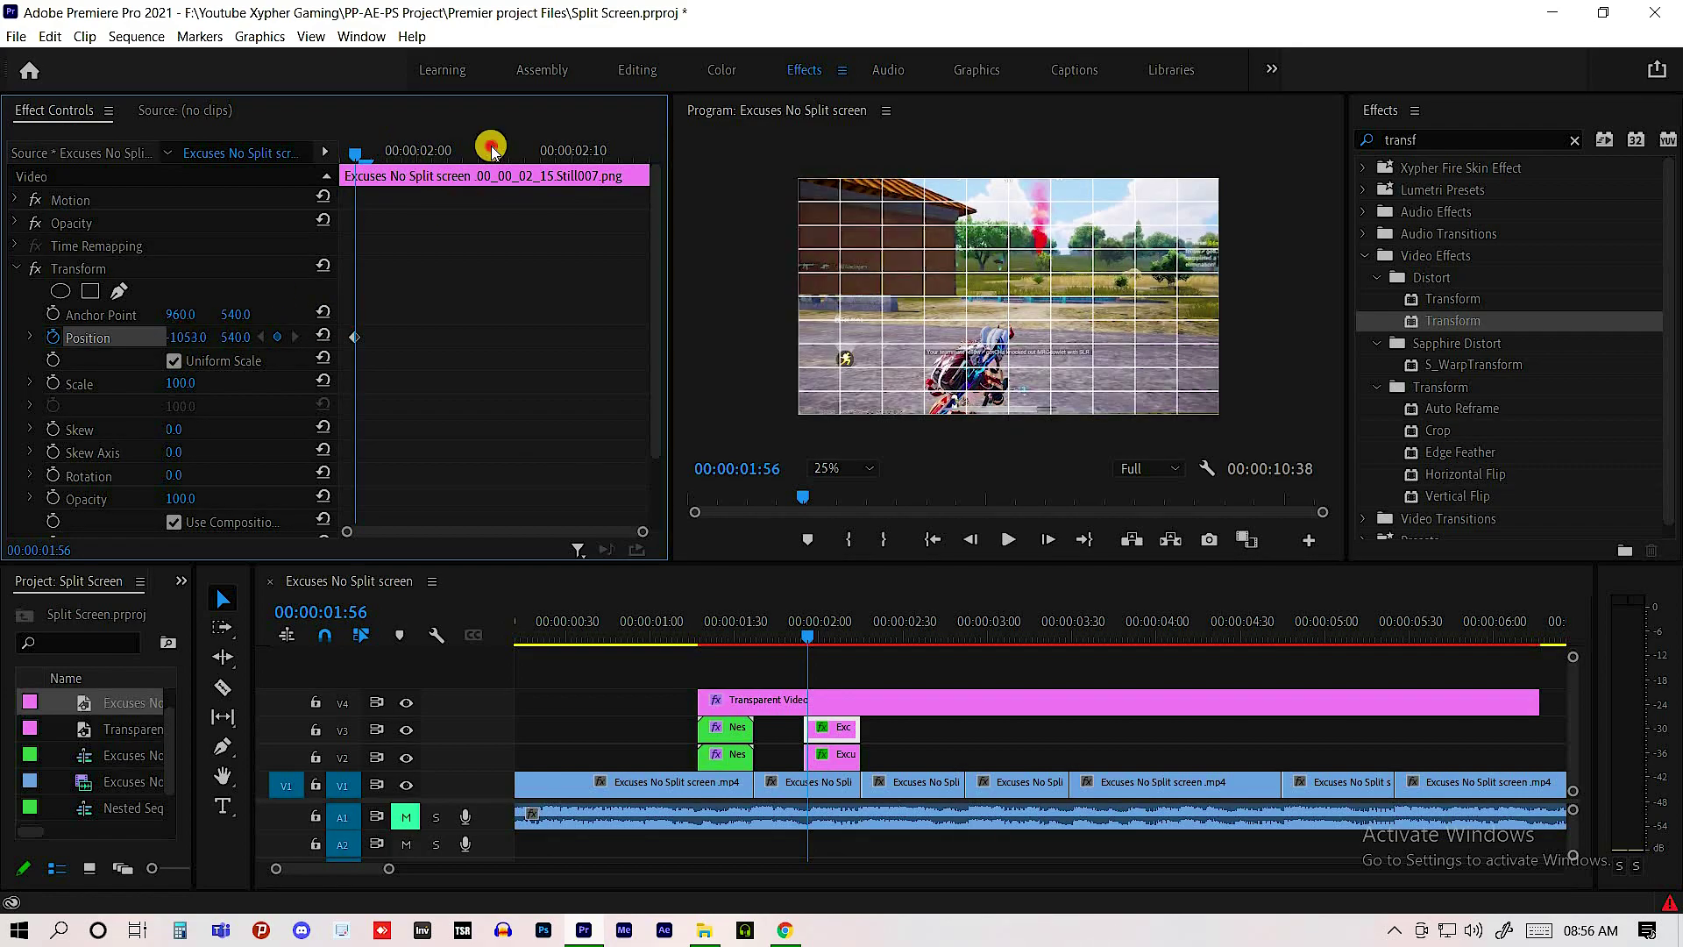
# - At 00:00:02:14, reset Position to centre (960) and switch the keyframes to Bezier
pyautogui.click(665, 145)
pyautogui.press('Left')
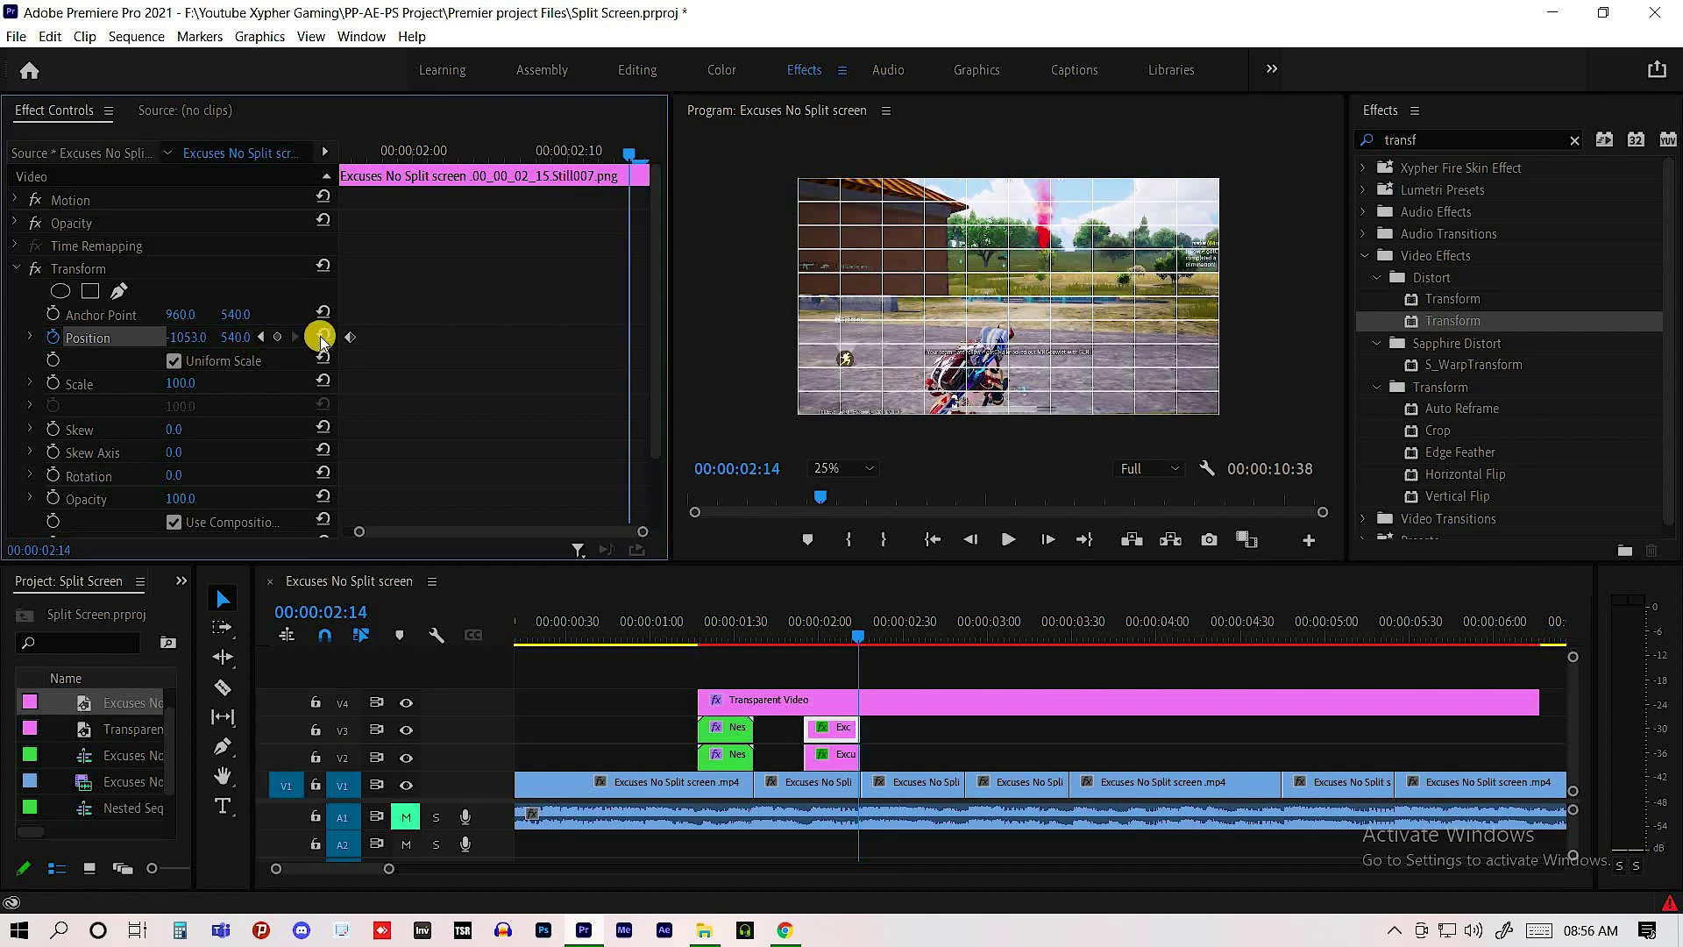
pyautogui.click(321, 333)
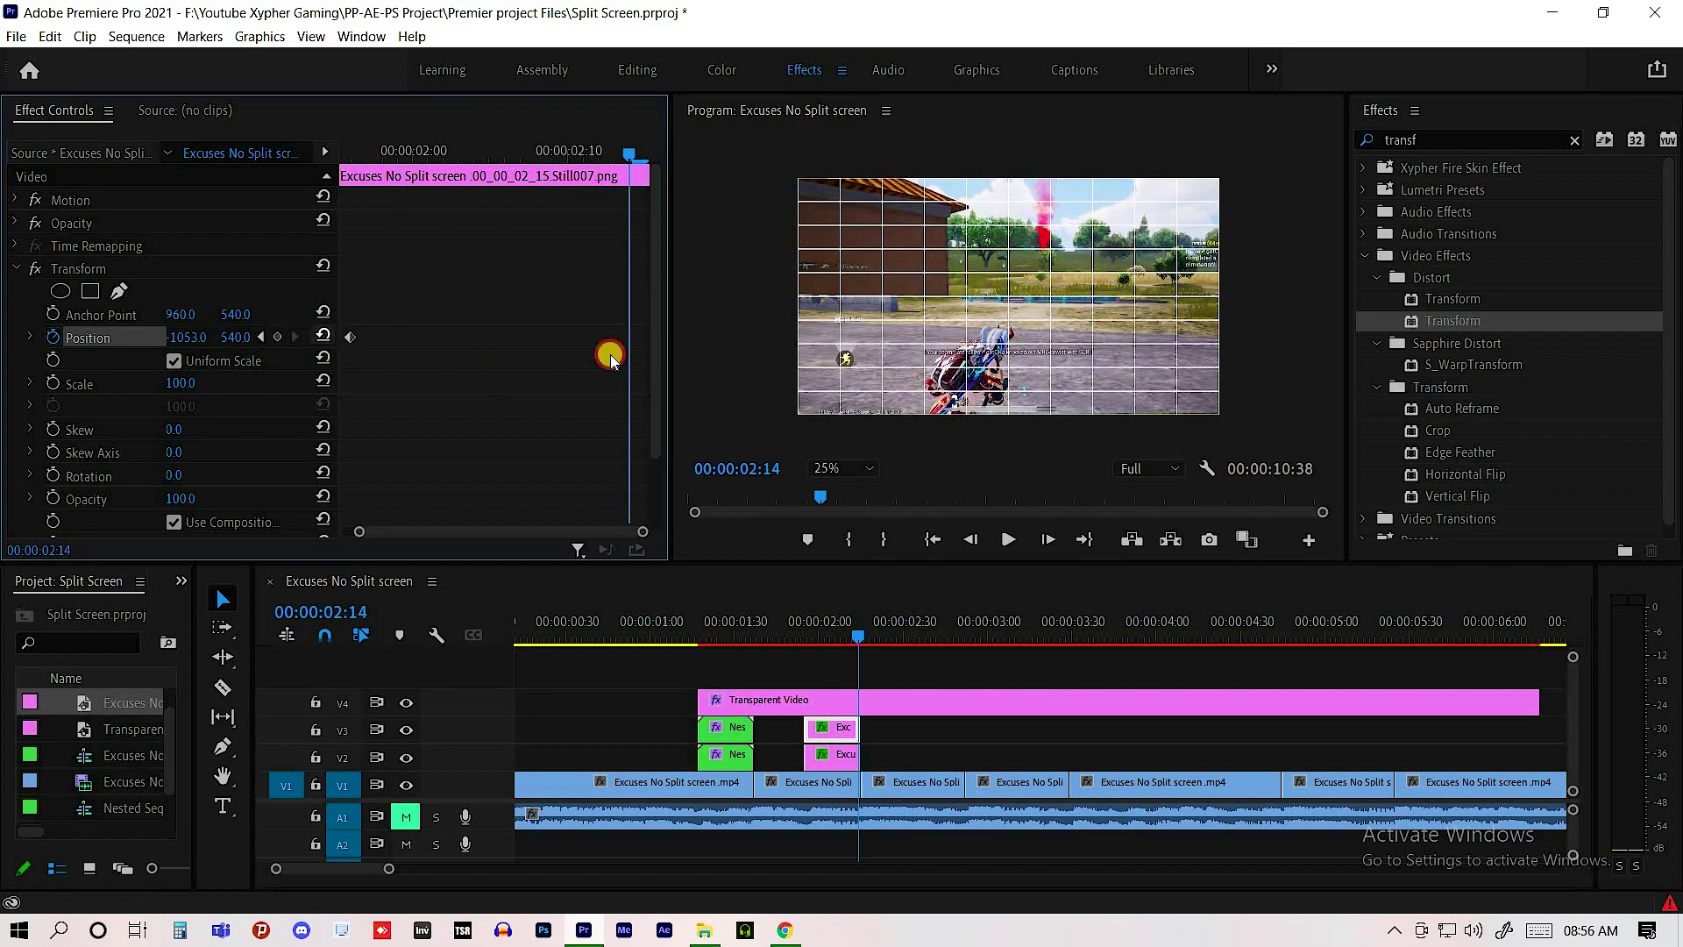
pyautogui.rightClick(351, 337)
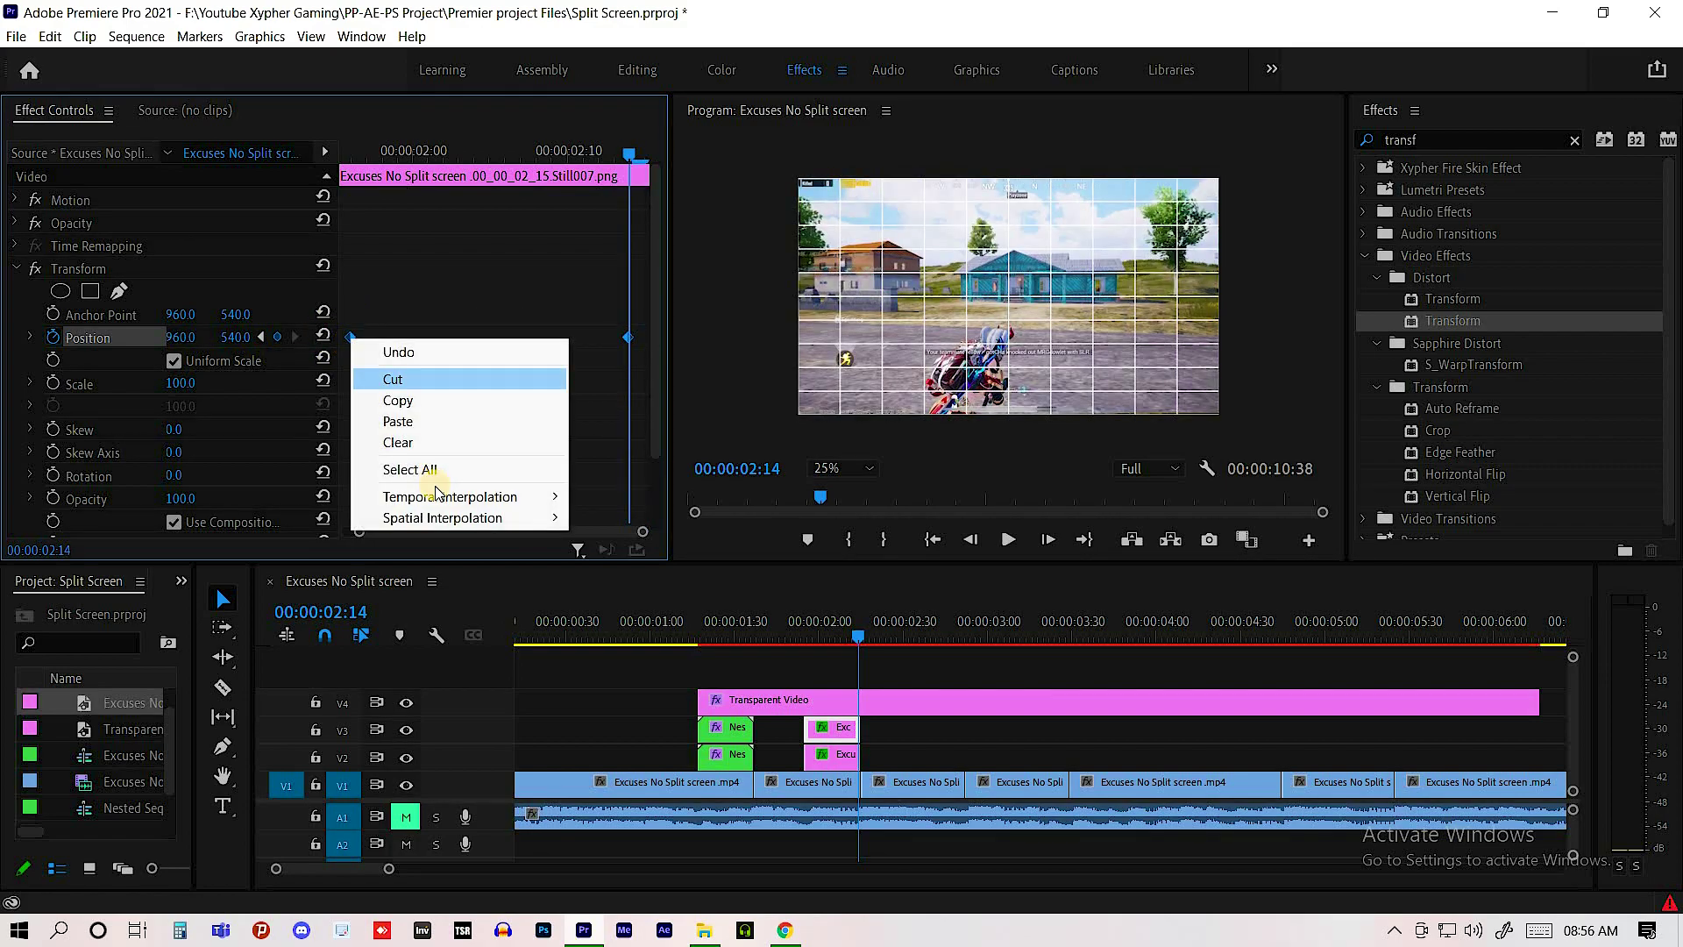
pyautogui.moveTo(526, 496)
pyautogui.click(613, 517)
# - Drag the velocity handles to ease the slide into the final keyframe and preview it
pyautogui.click(29, 338)
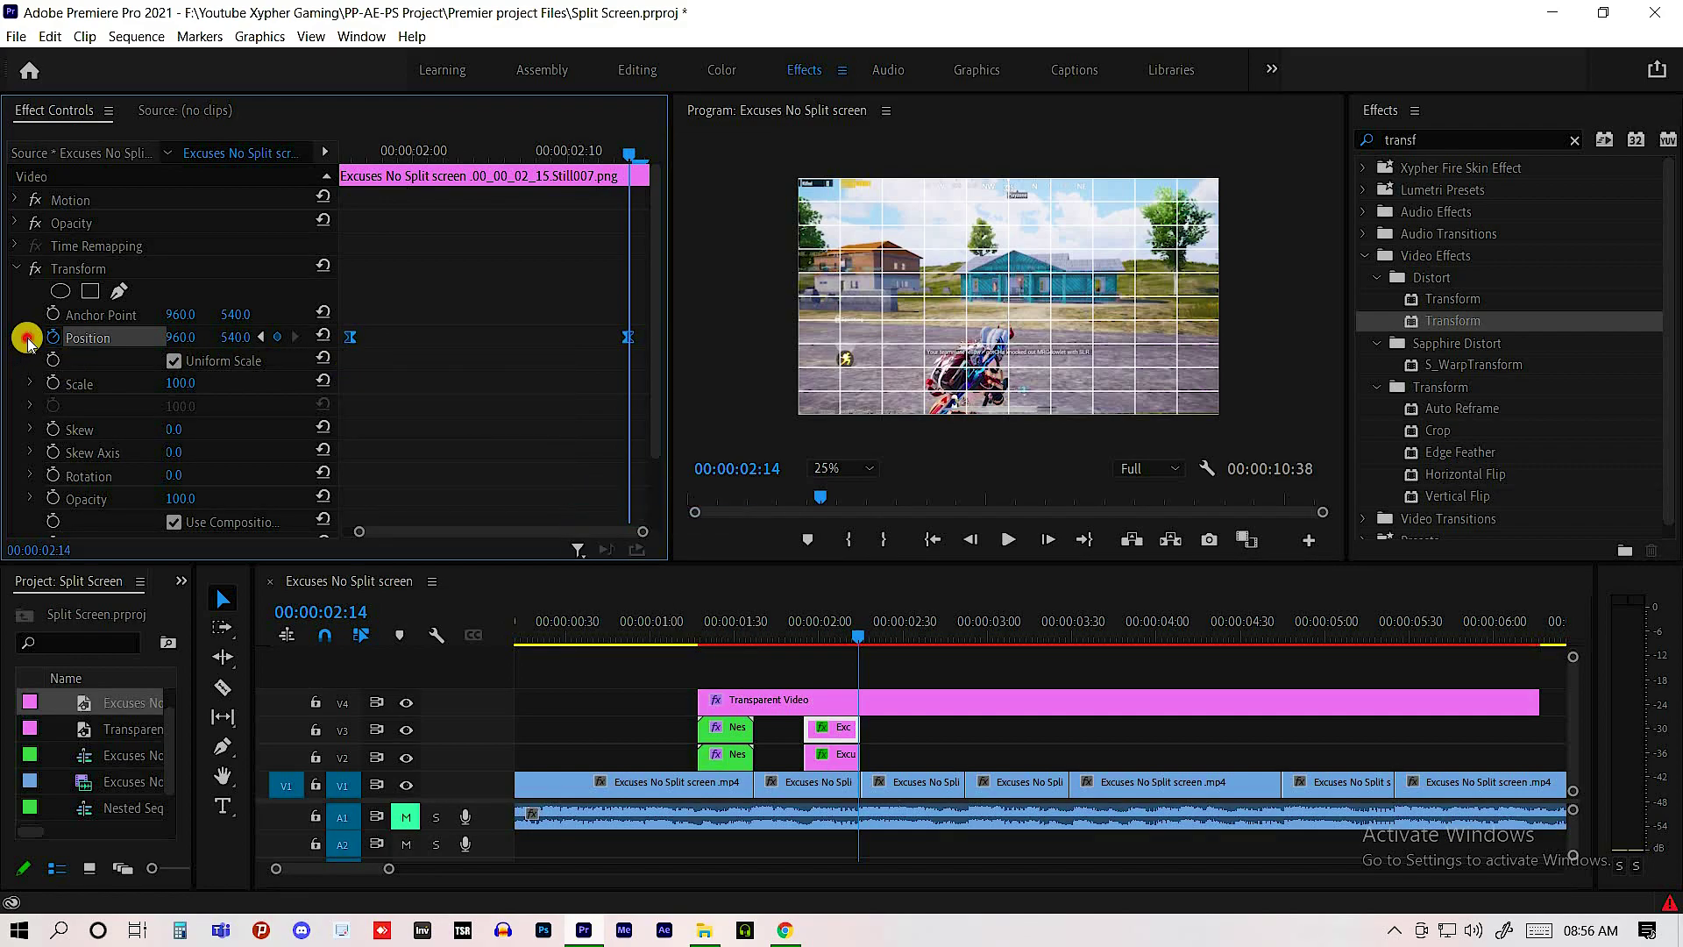
pyautogui.moveTo(401, 356); pyautogui.dragTo(489, 402)
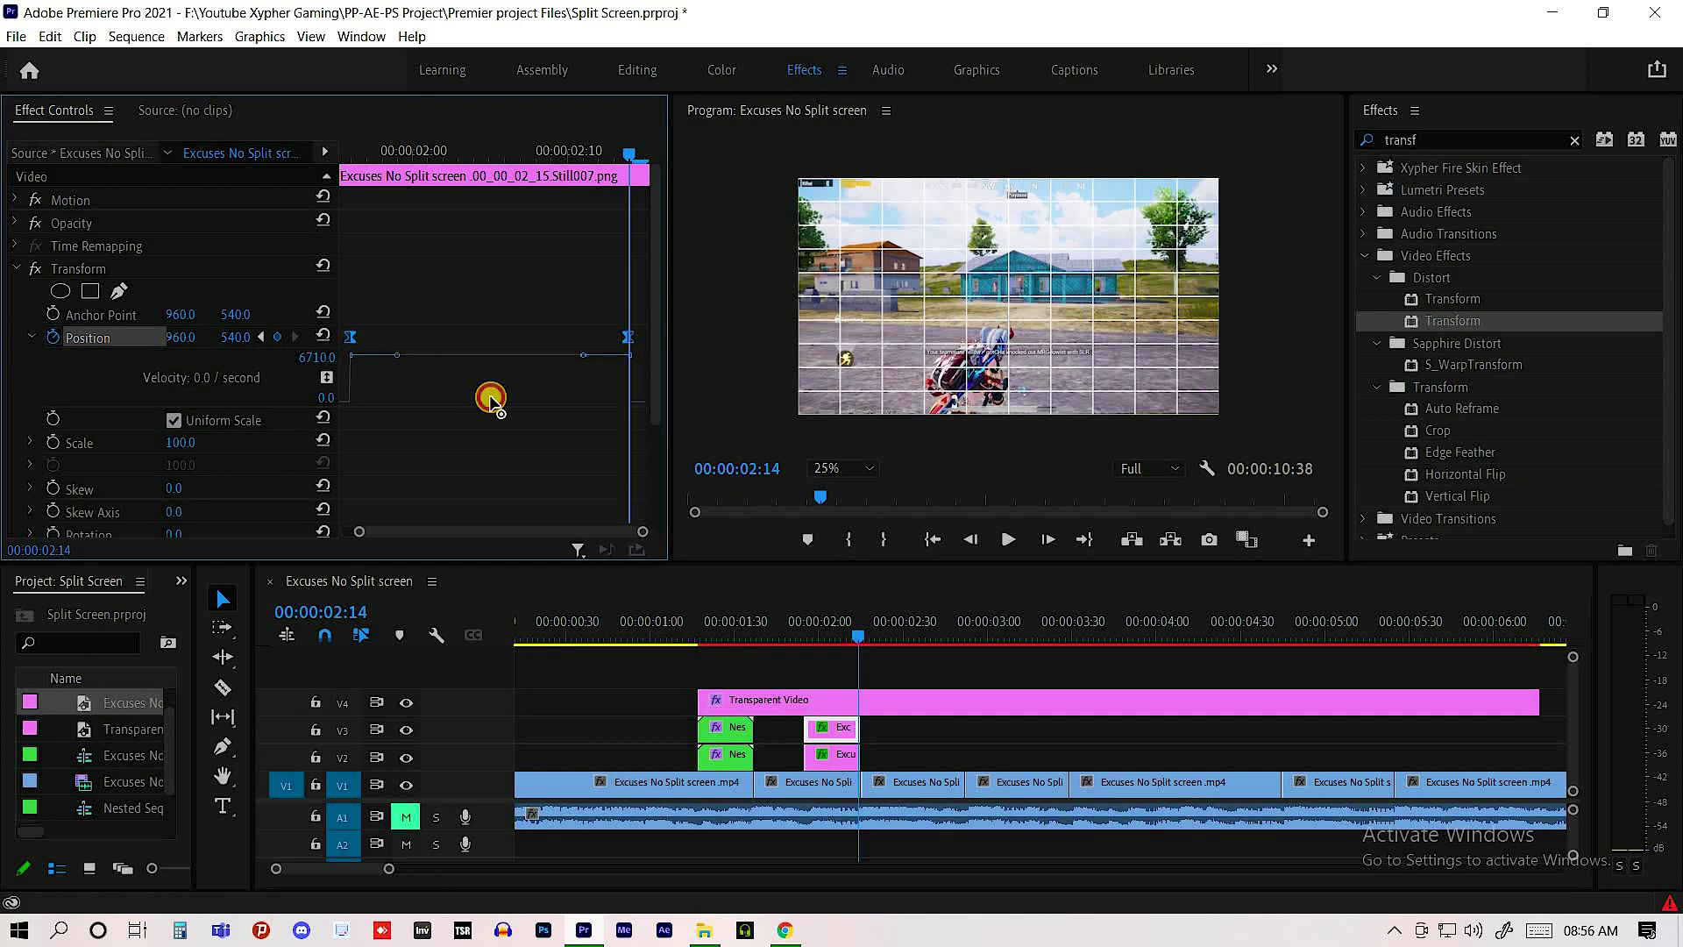
pyautogui.scroll(-3, 88, 456)
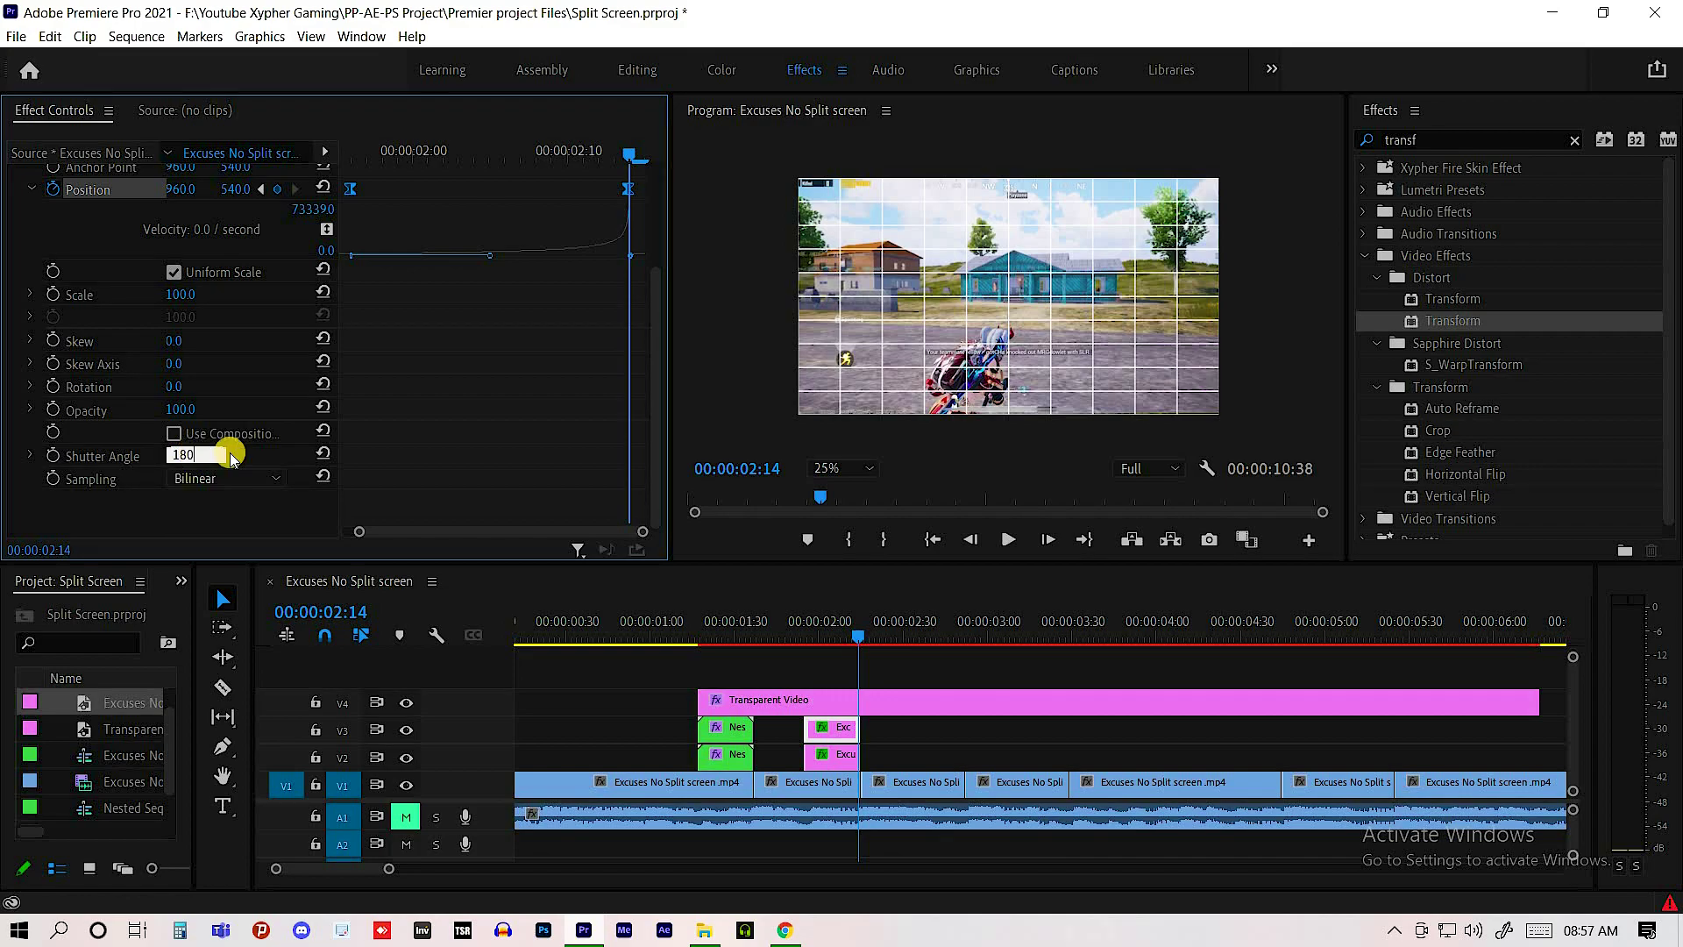
pyautogui.scroll(2, 578, 297)
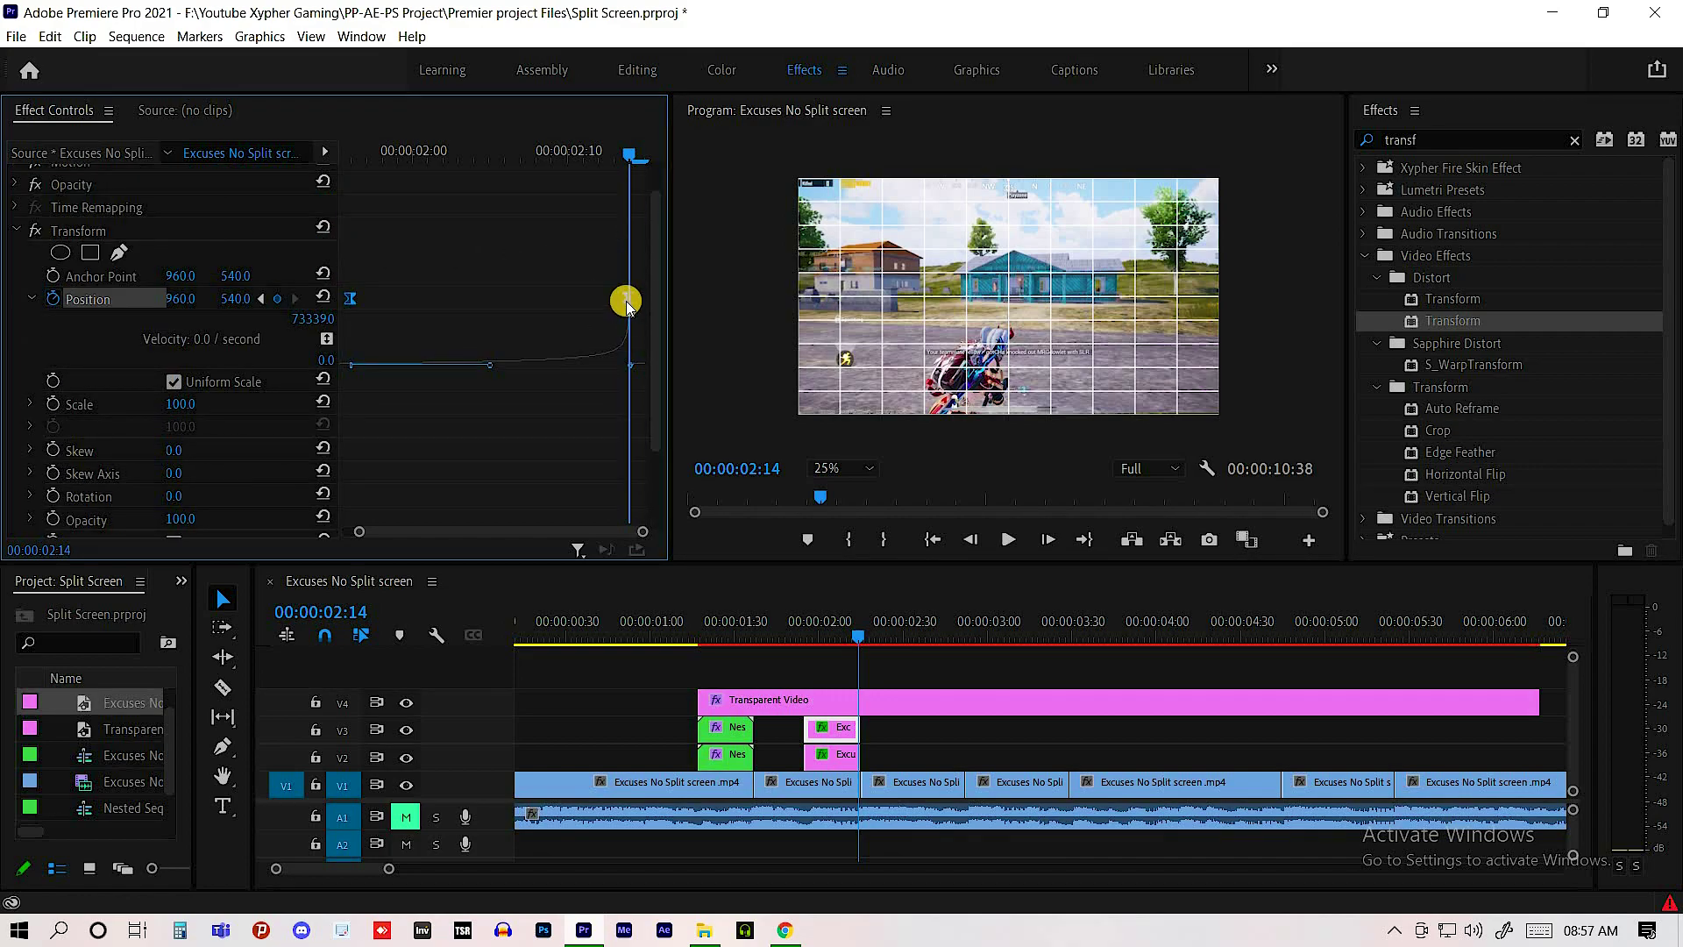
pyautogui.moveTo(599, 299); pyautogui.dragTo(654, 345)
pyautogui.moveTo(818, 628); pyautogui.dragTo(857, 625)
pyautogui.click(839, 735)
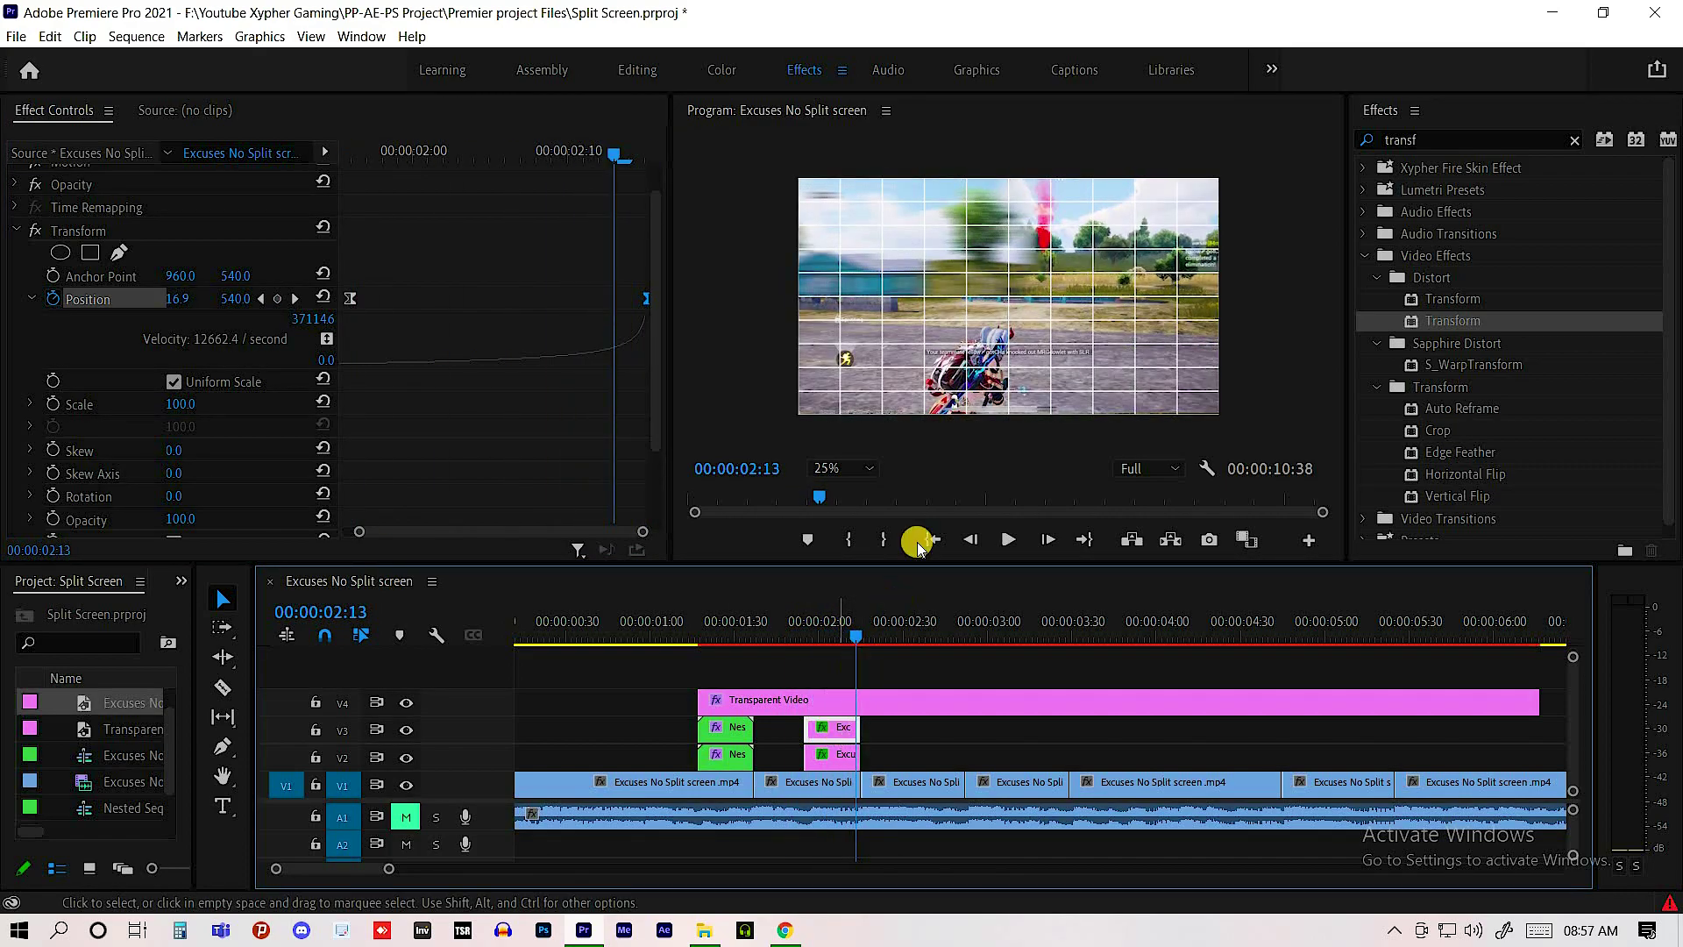
# - Nest the sliding still as Nested Sequence 07 and apply Drop Shadow to it
pyautogui.rightClick(839, 735)
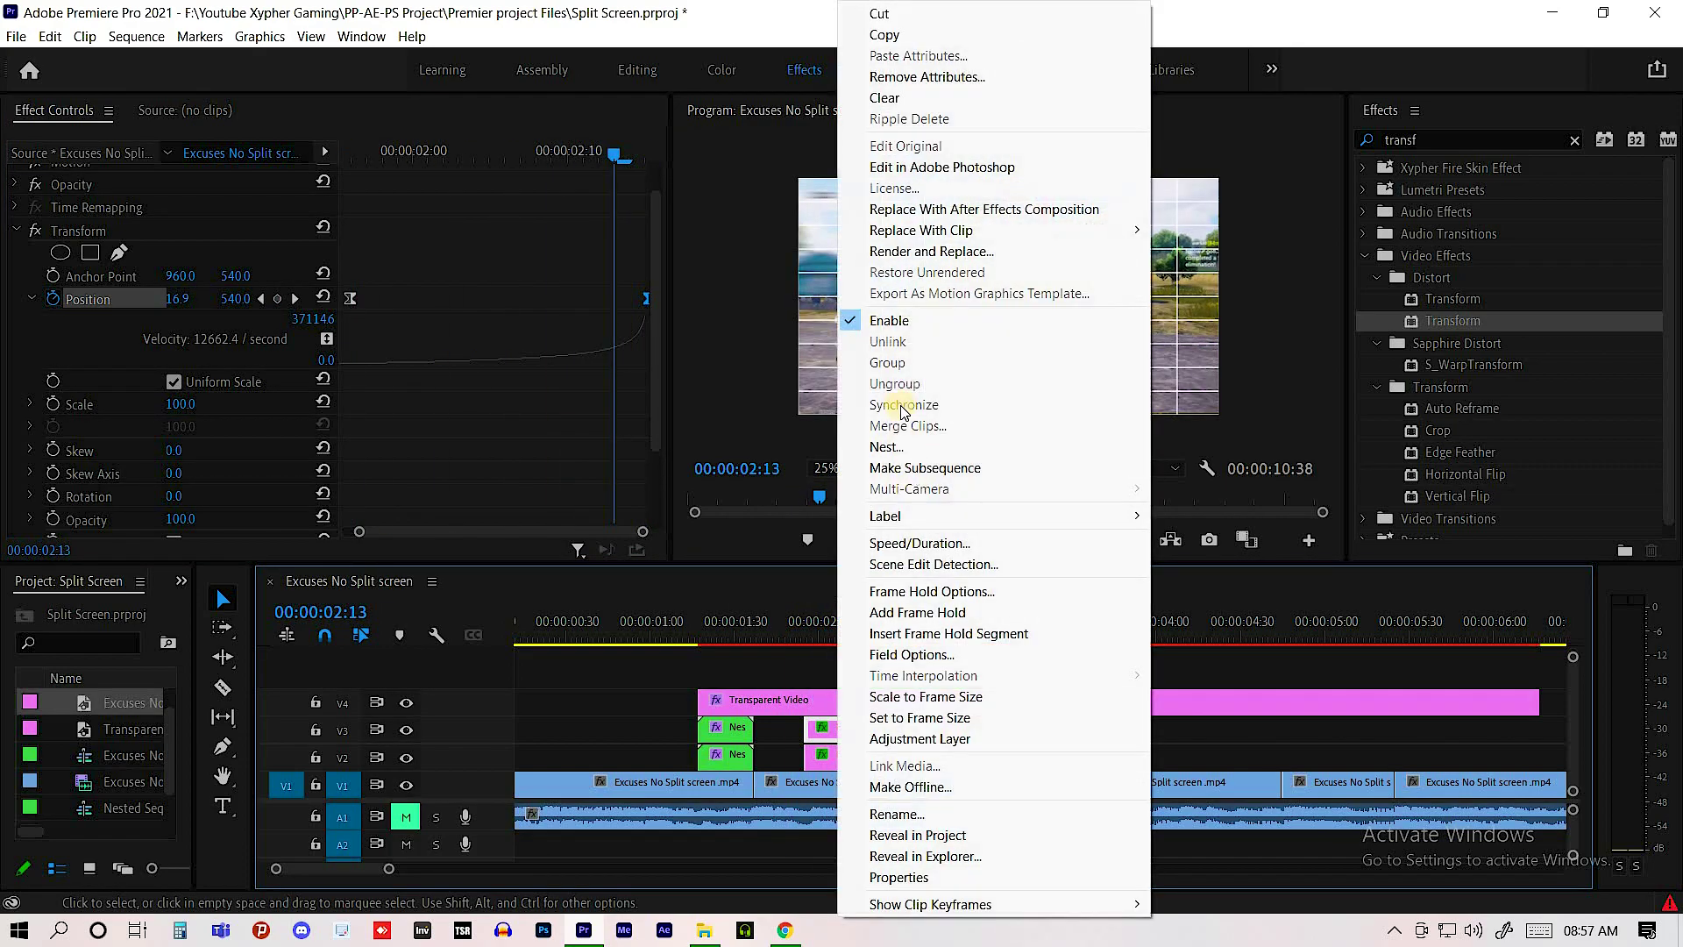
pyautogui.click(1147, 451)
pyautogui.click(804, 488)
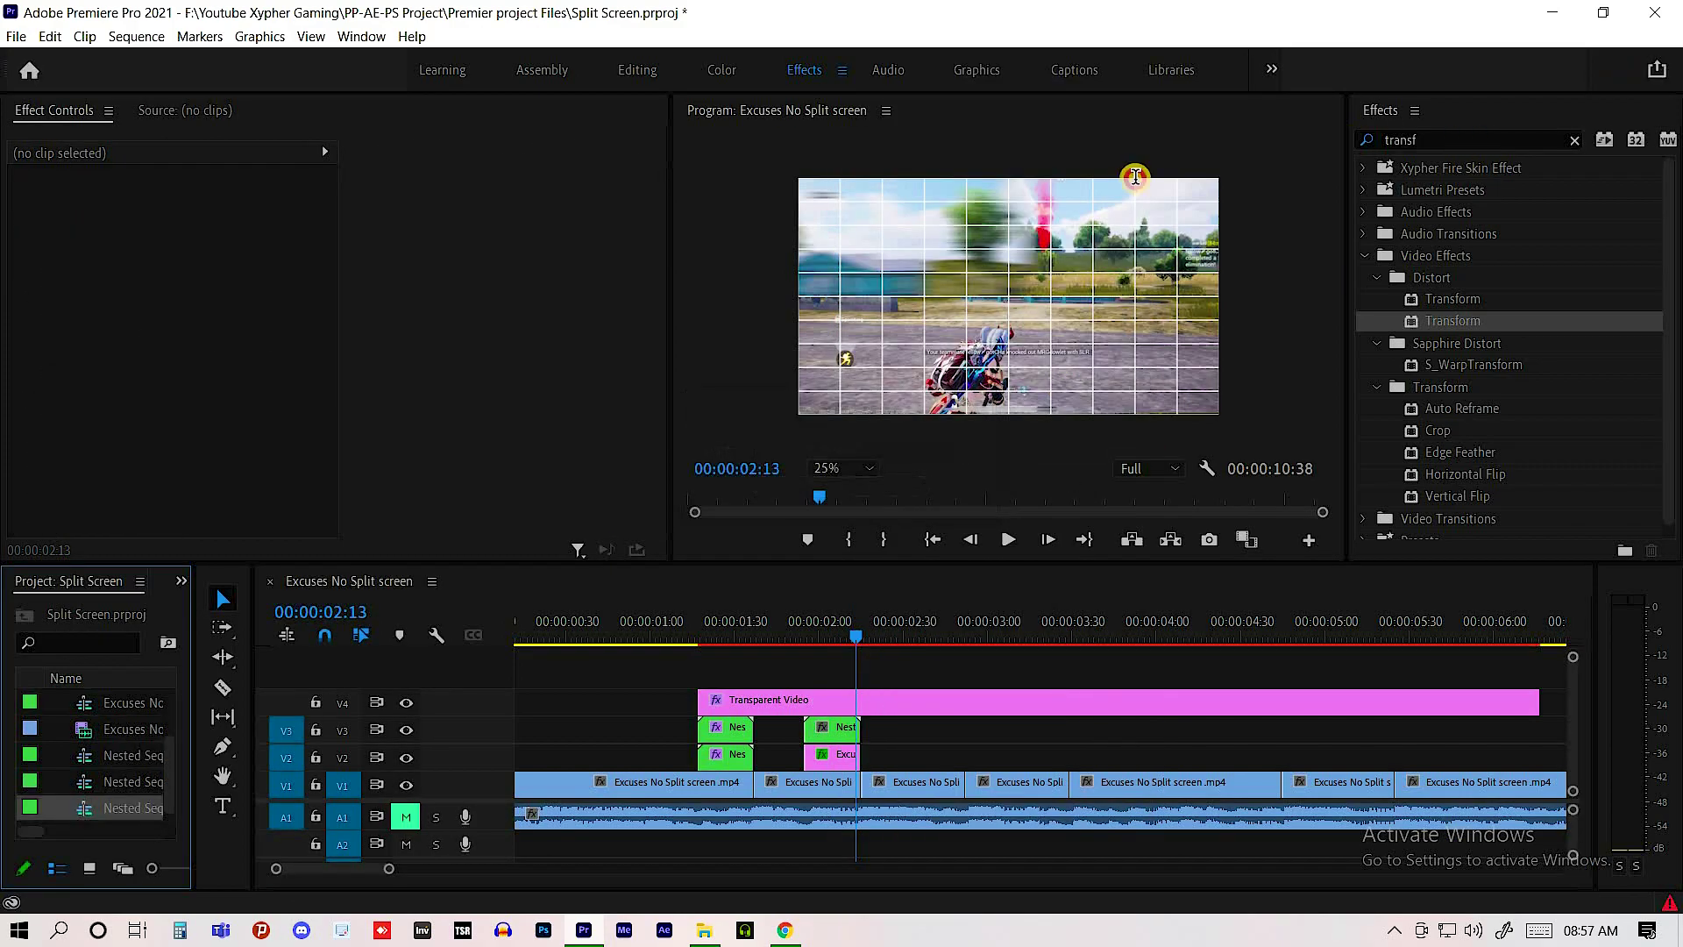
pyautogui.hotkey('shift', '7')
pyautogui.write('drop')
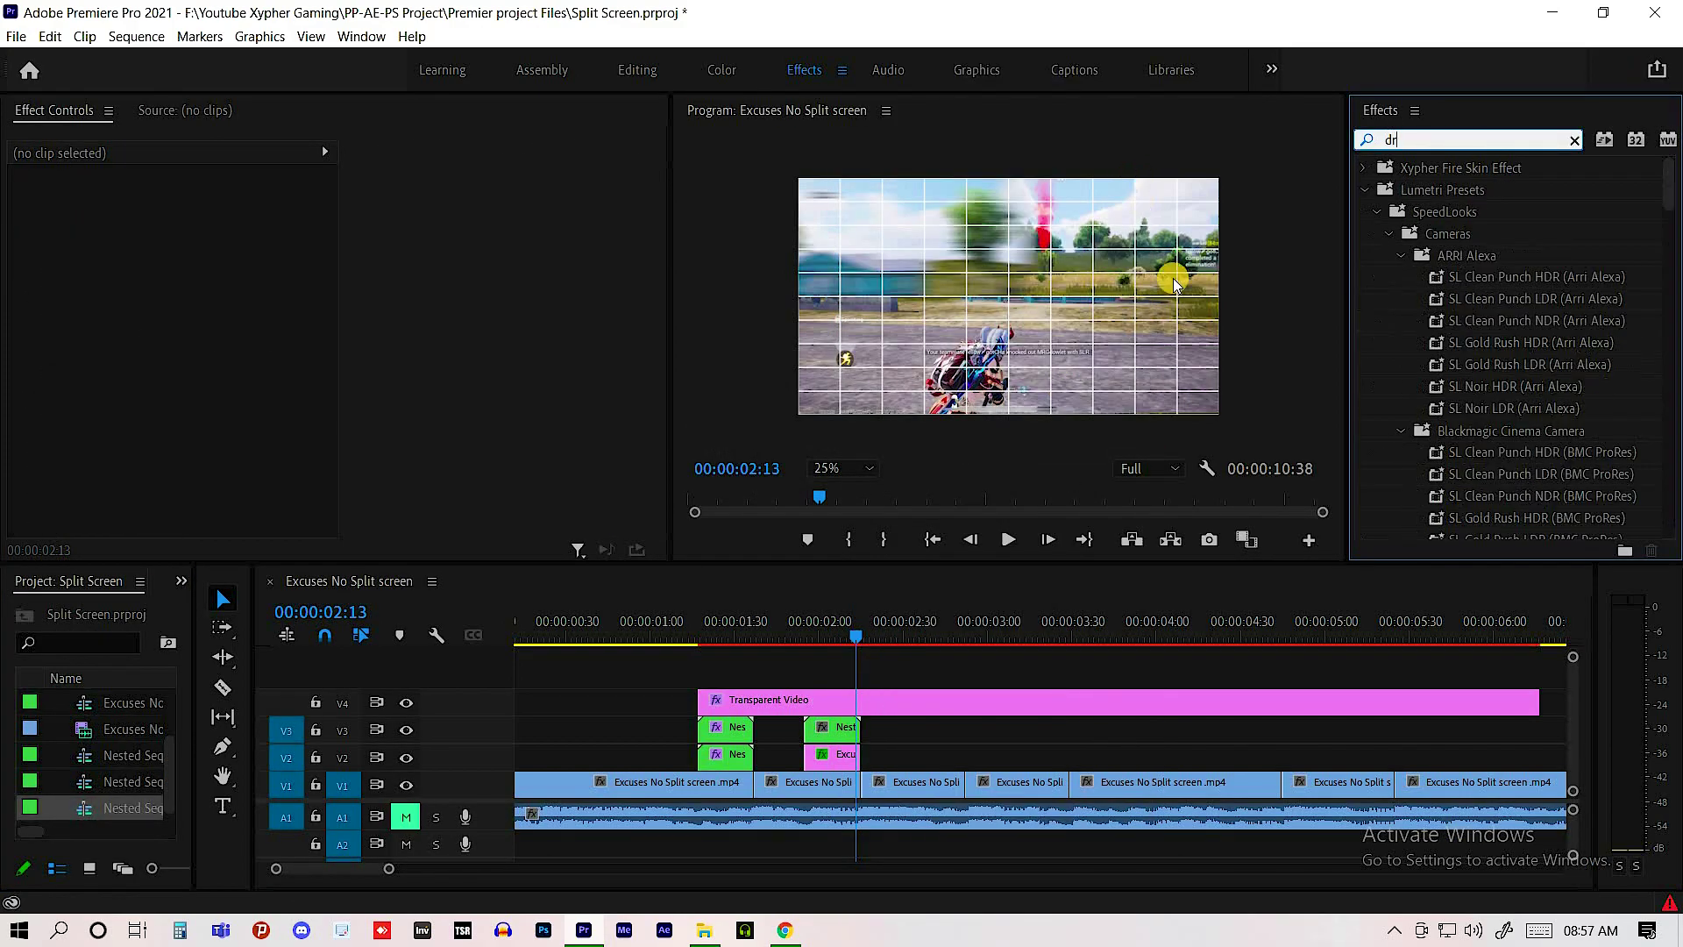
pyautogui.moveTo(944, 642); pyautogui.dragTo(833, 728)
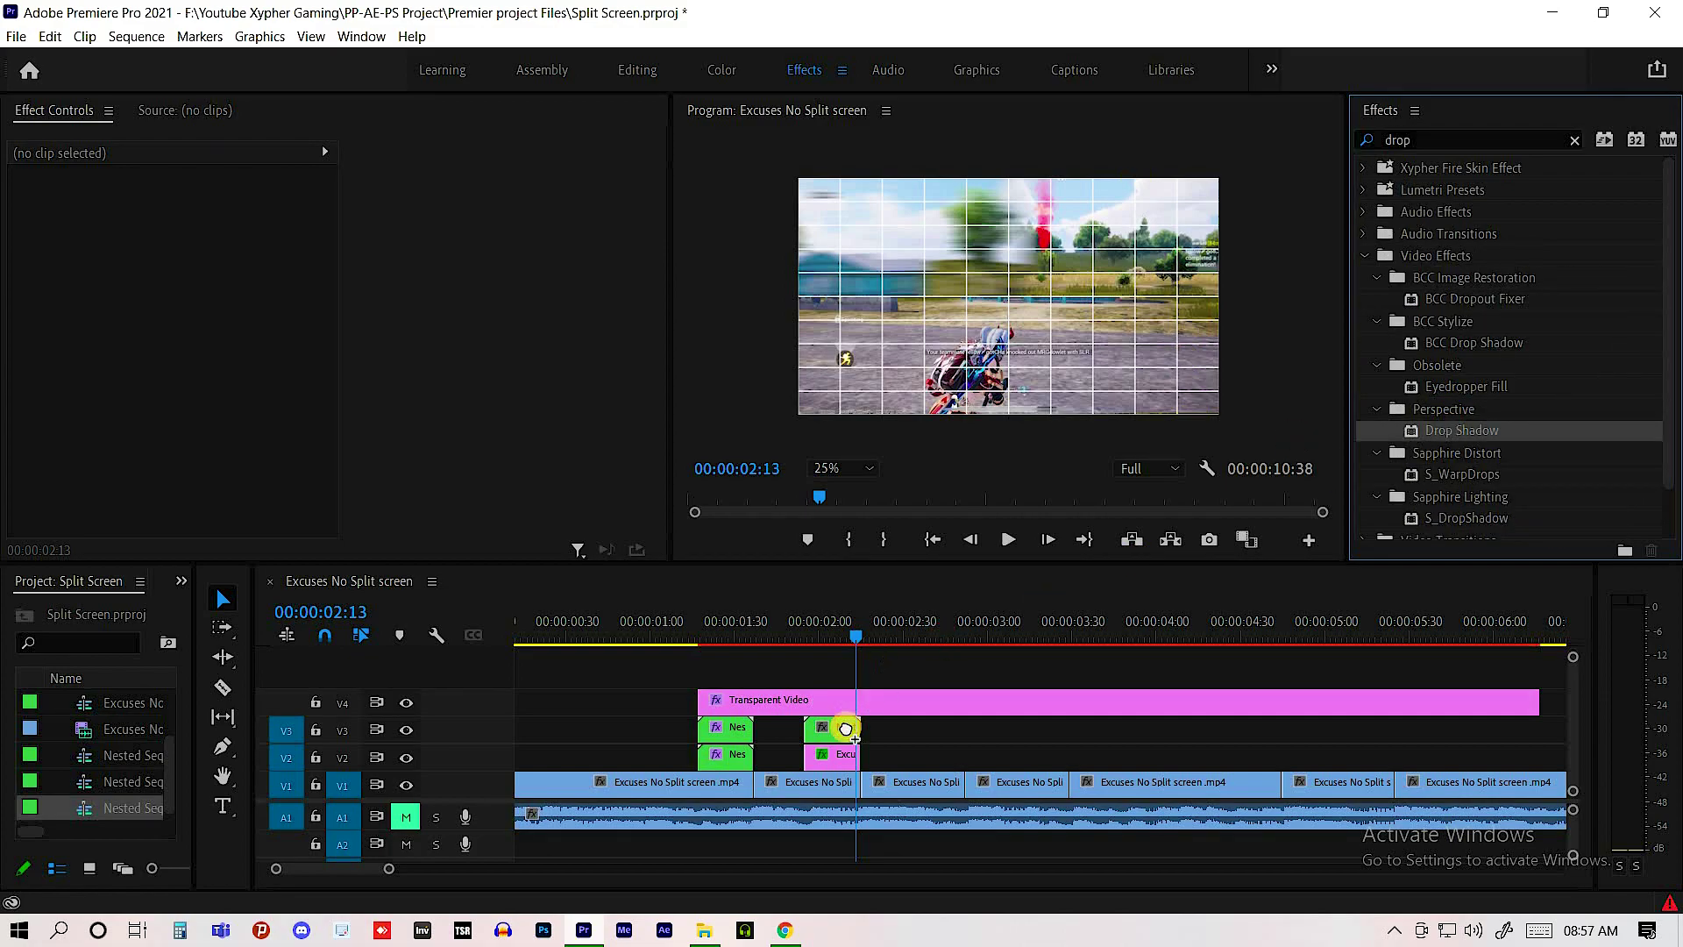
pyautogui.click(833, 727)
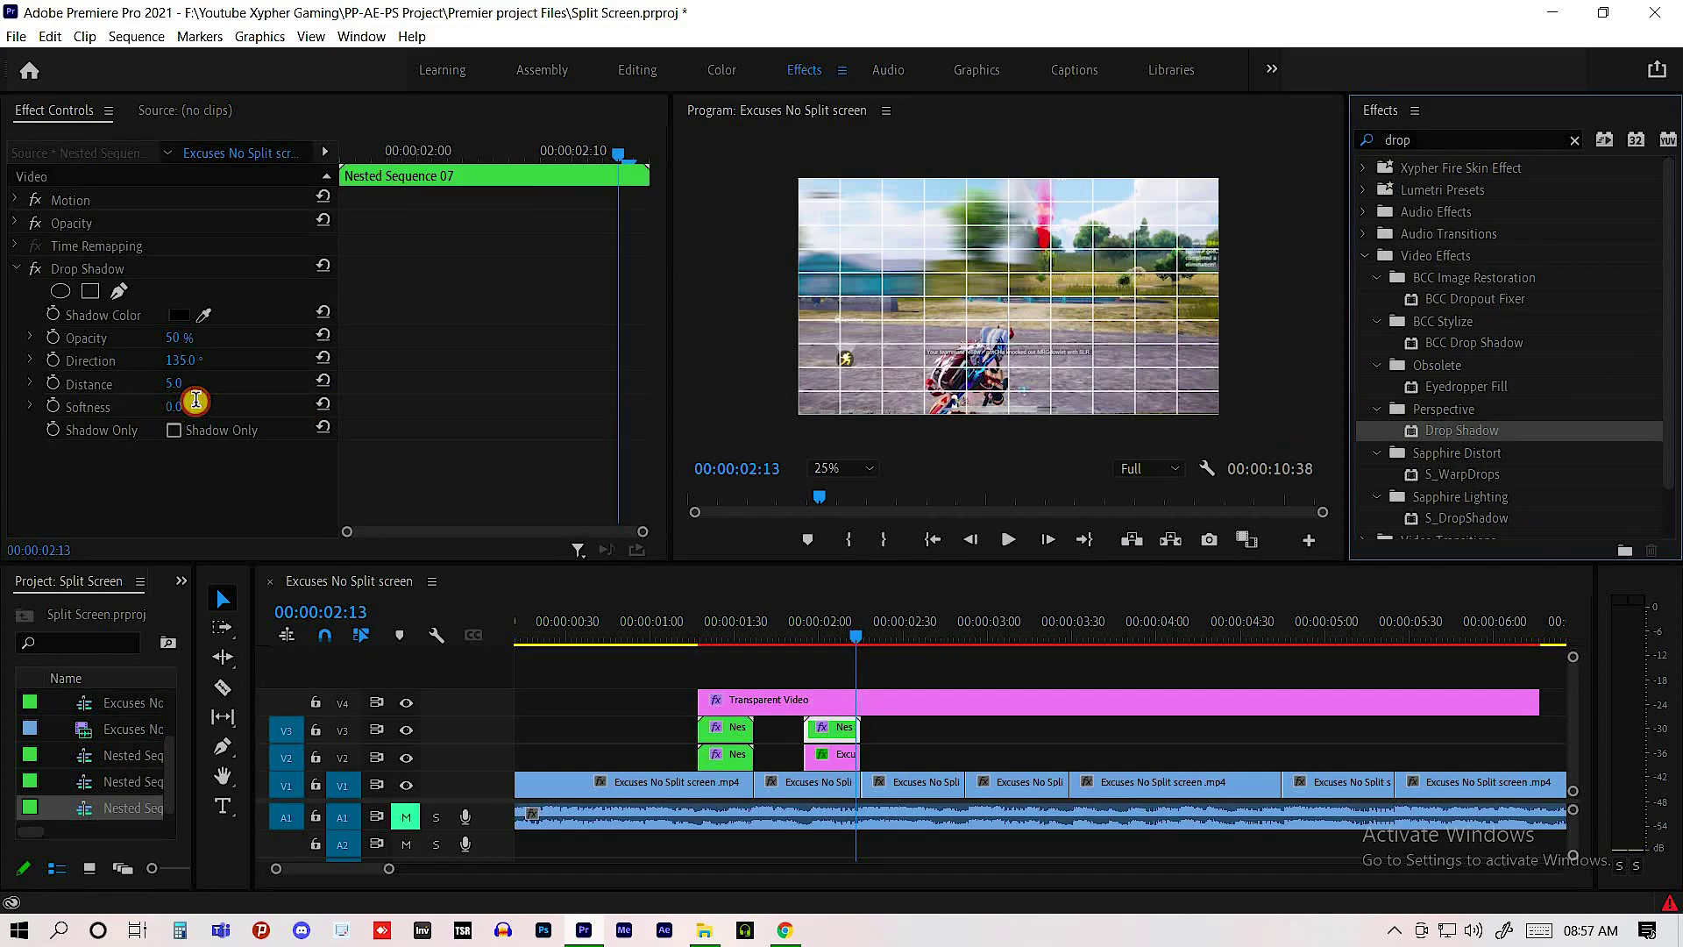
# - Set the shadow to softness 30, distance 30, 100% opacity and direction 144°
pyautogui.click(194, 401)
pyautogui.write('30')
pyautogui.press('Return')
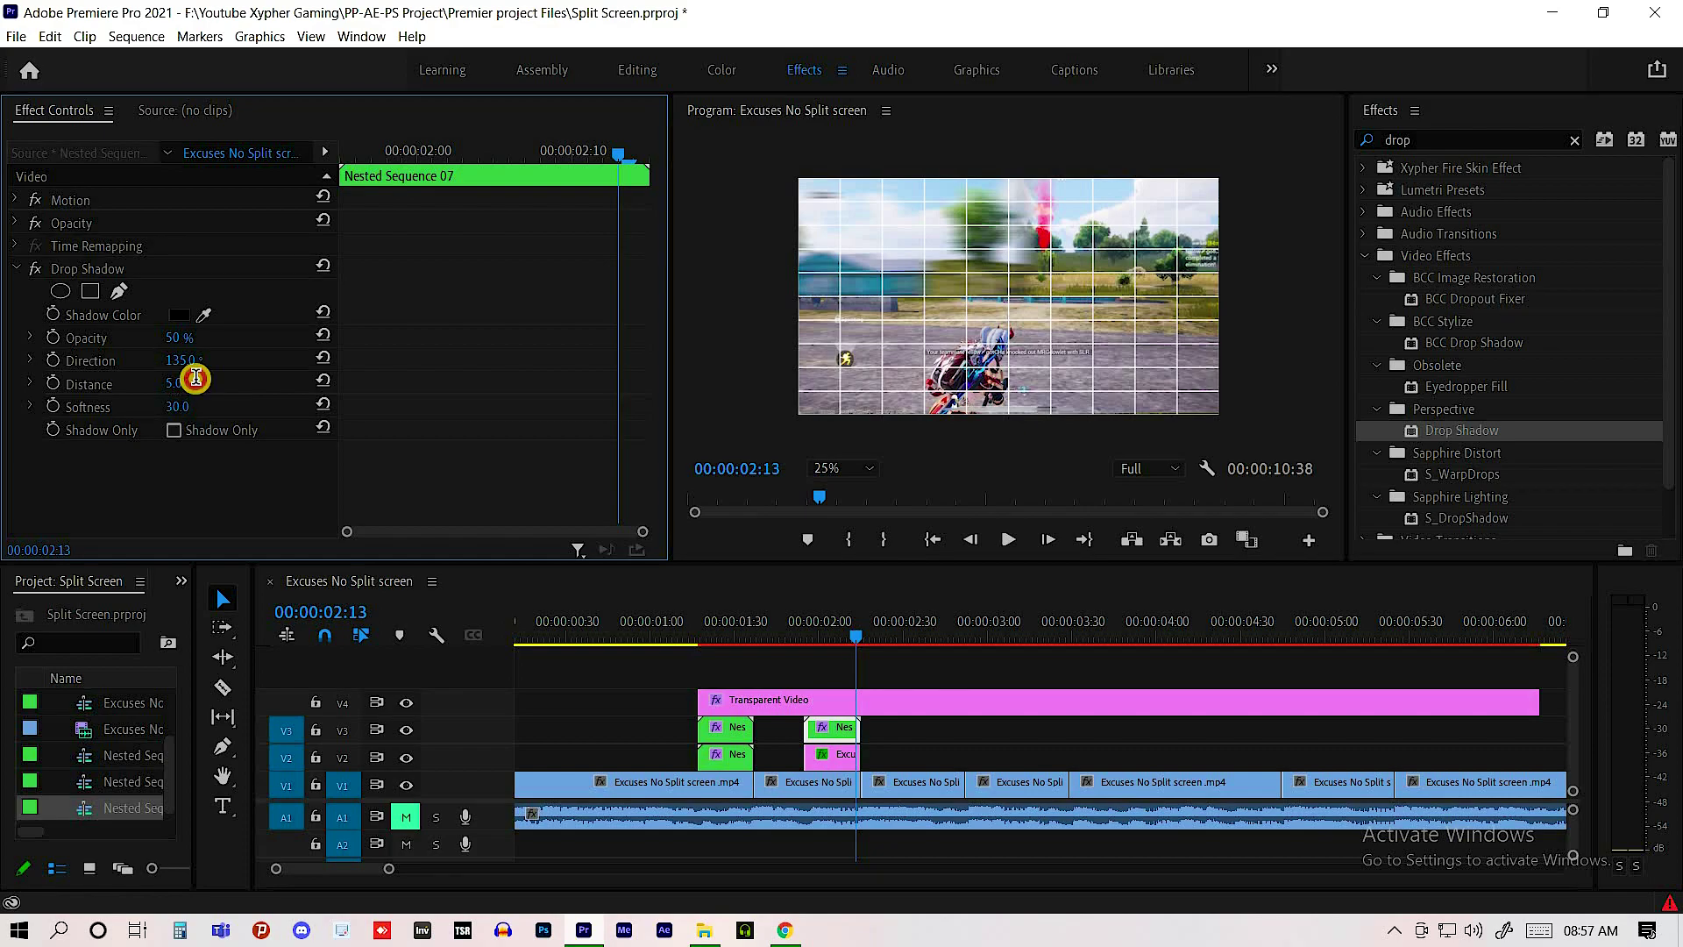
pyautogui.write('30')
pyautogui.press('Return')
pyautogui.moveTo(172, 337); pyautogui.dragTo(432, 343)
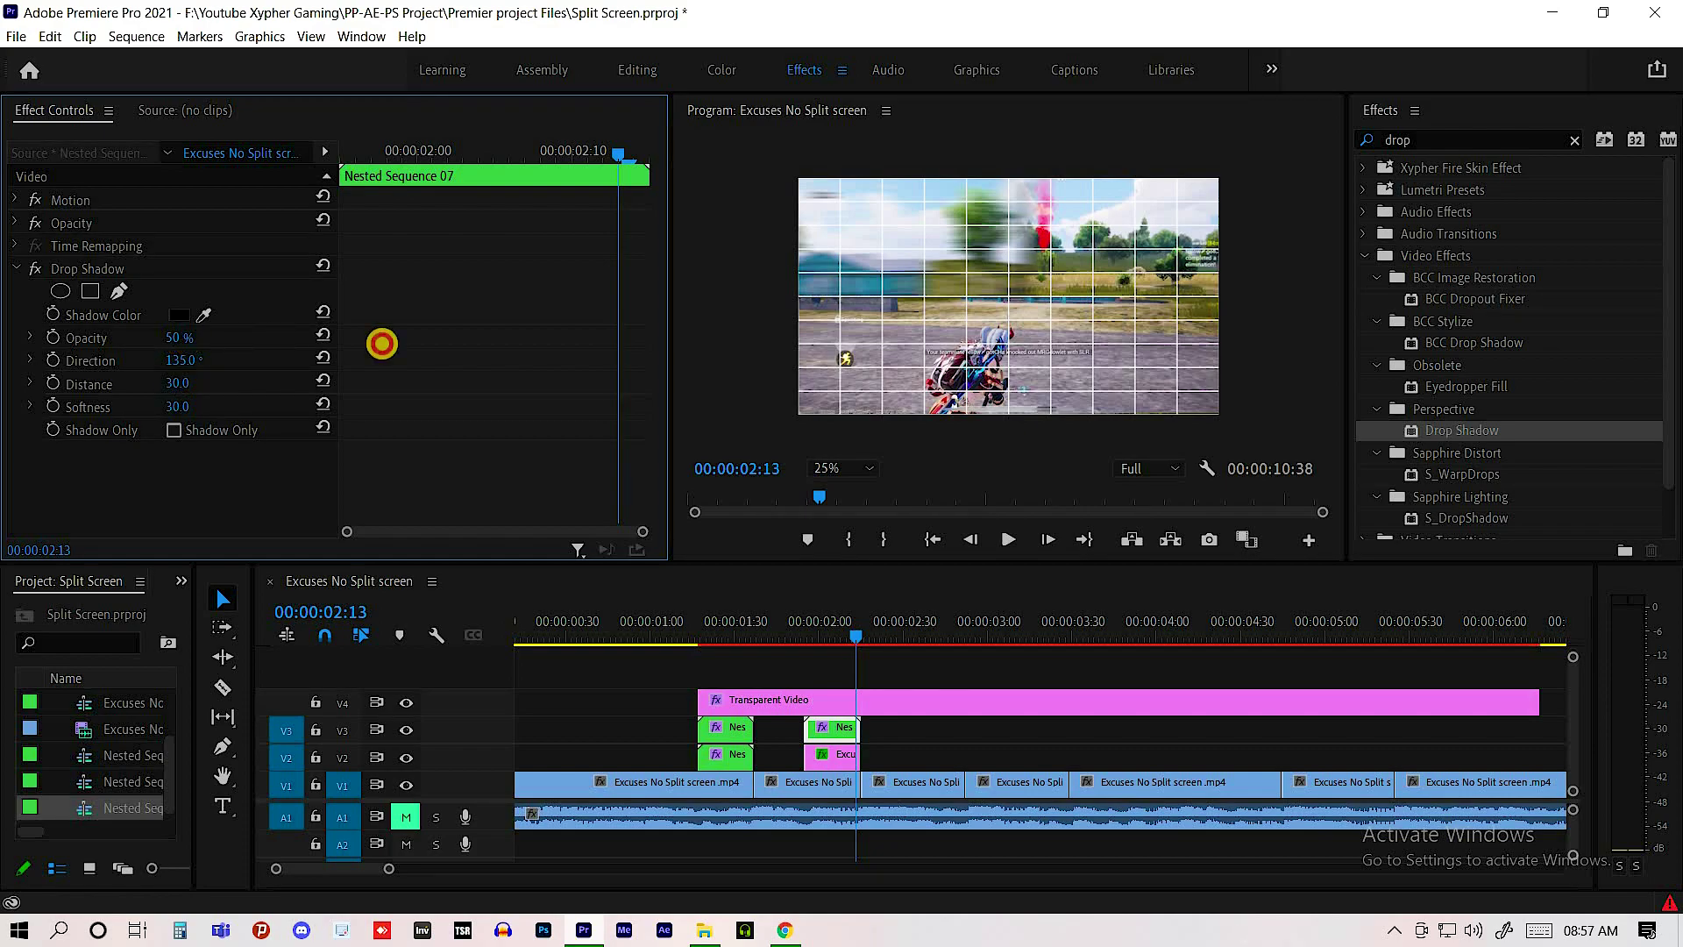
pyautogui.click(826, 633)
pyautogui.moveTo(842, 629); pyautogui.dragTo(843, 633)
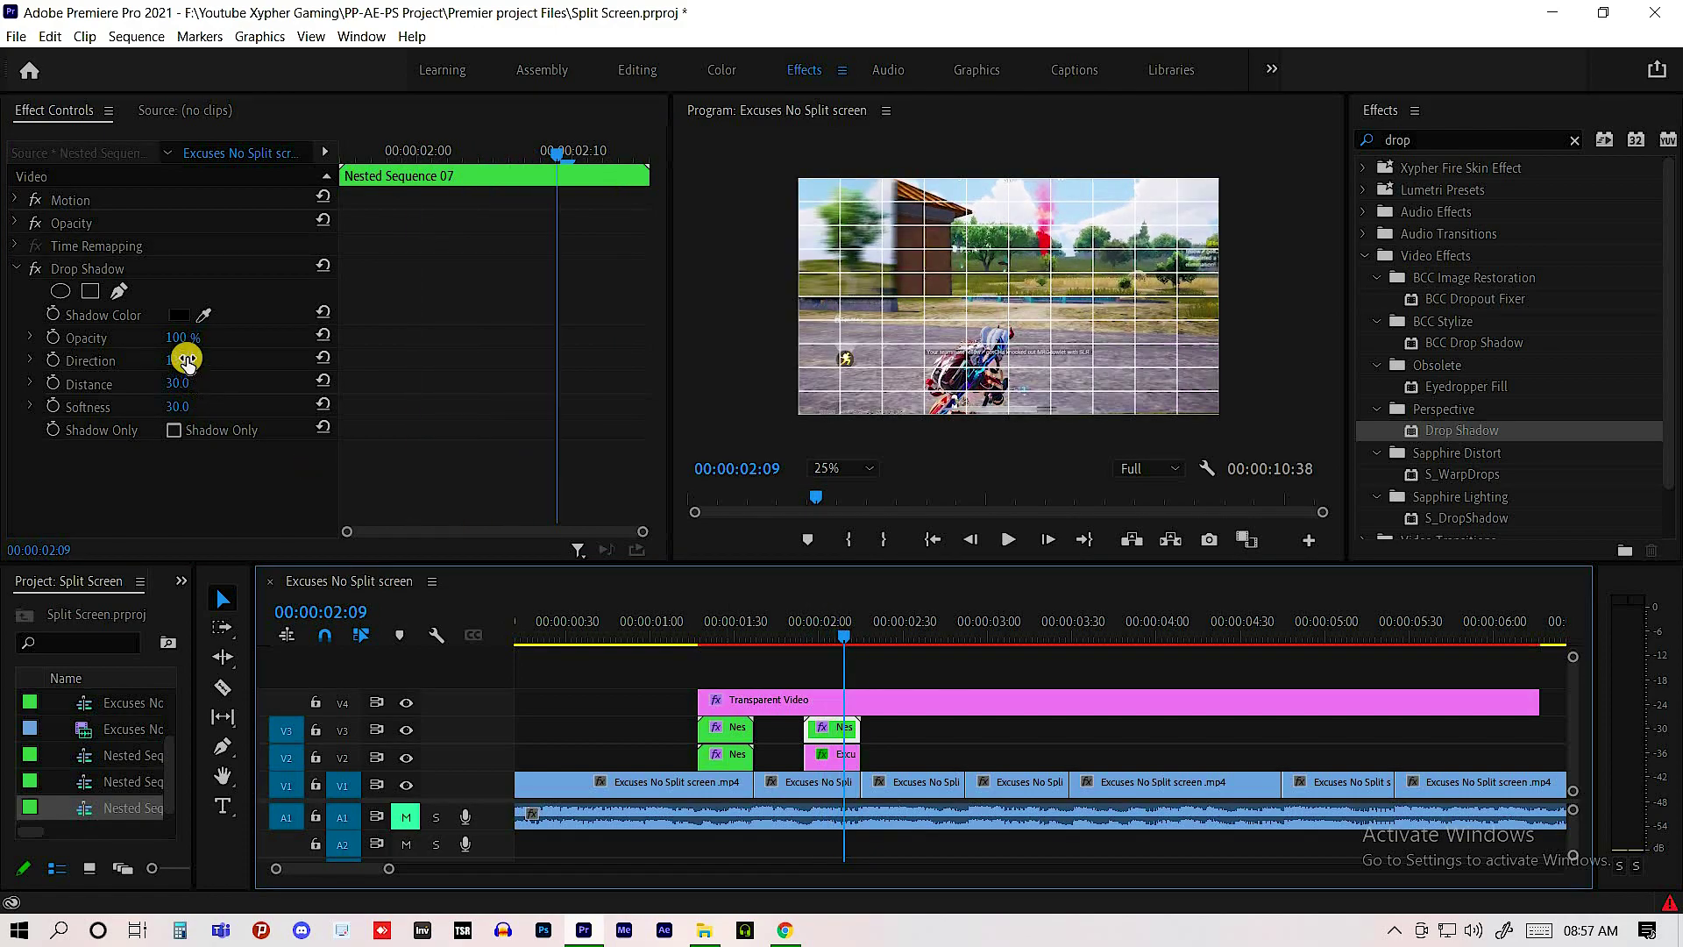
pyautogui.moveTo(213, 355); pyautogui.dragTo(187, 363)
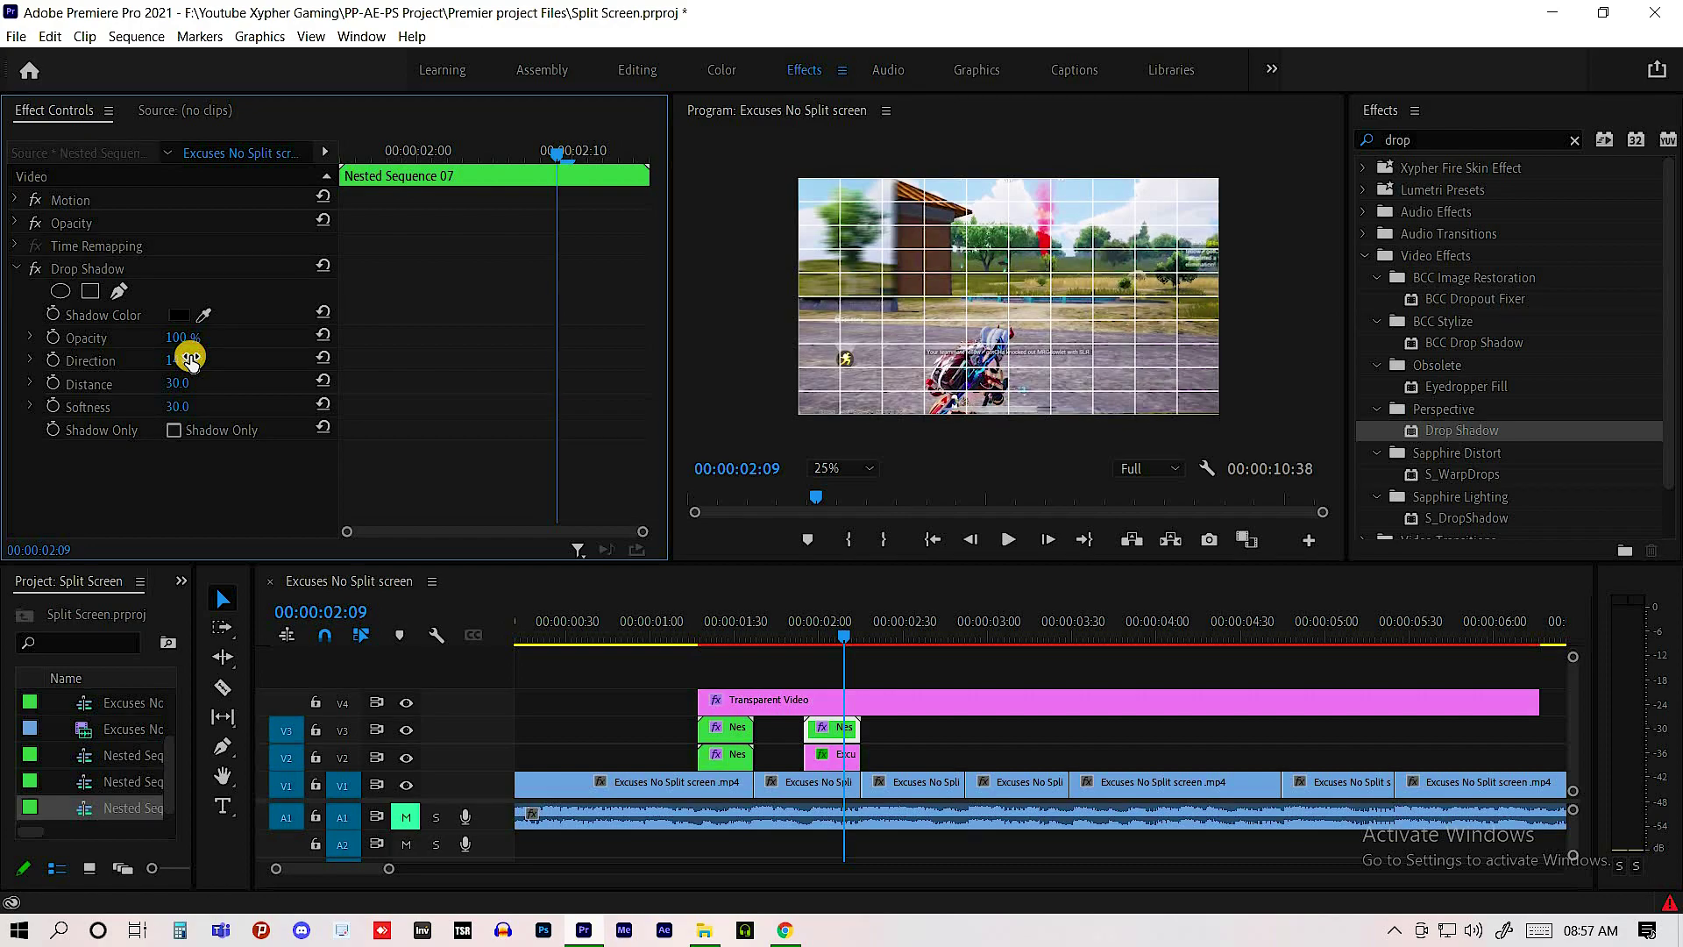
# - Keyframe the lower still's Position from 2917 off the right edge back to centre
pyautogui.click(837, 759)
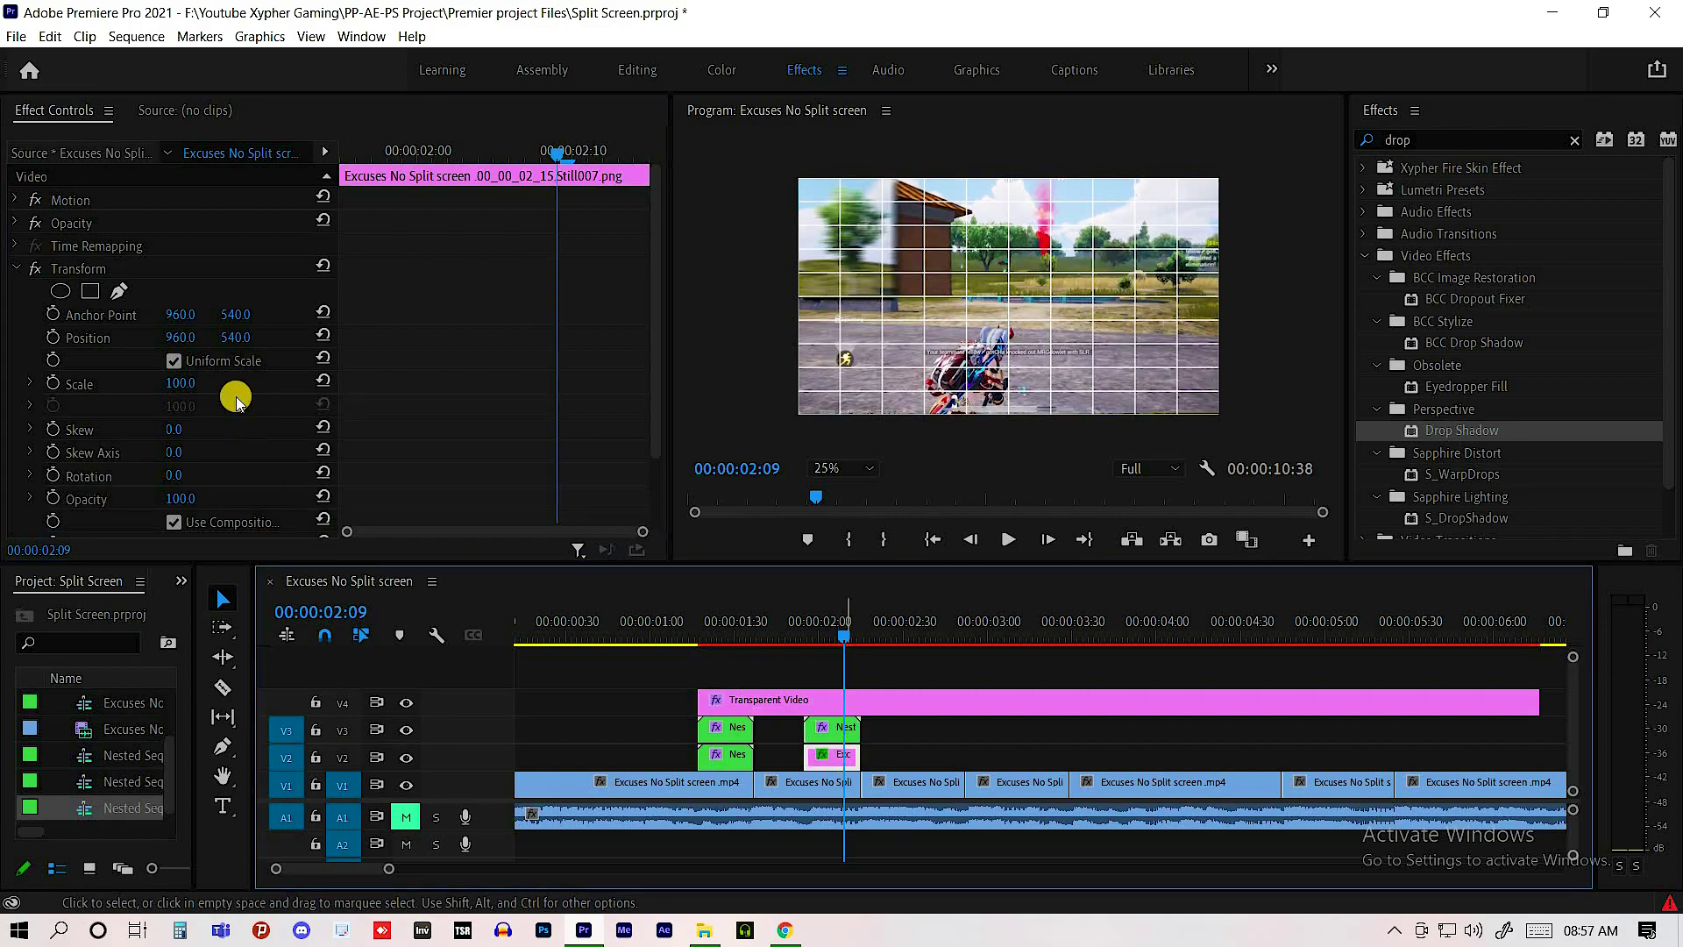
pyautogui.press('Up')
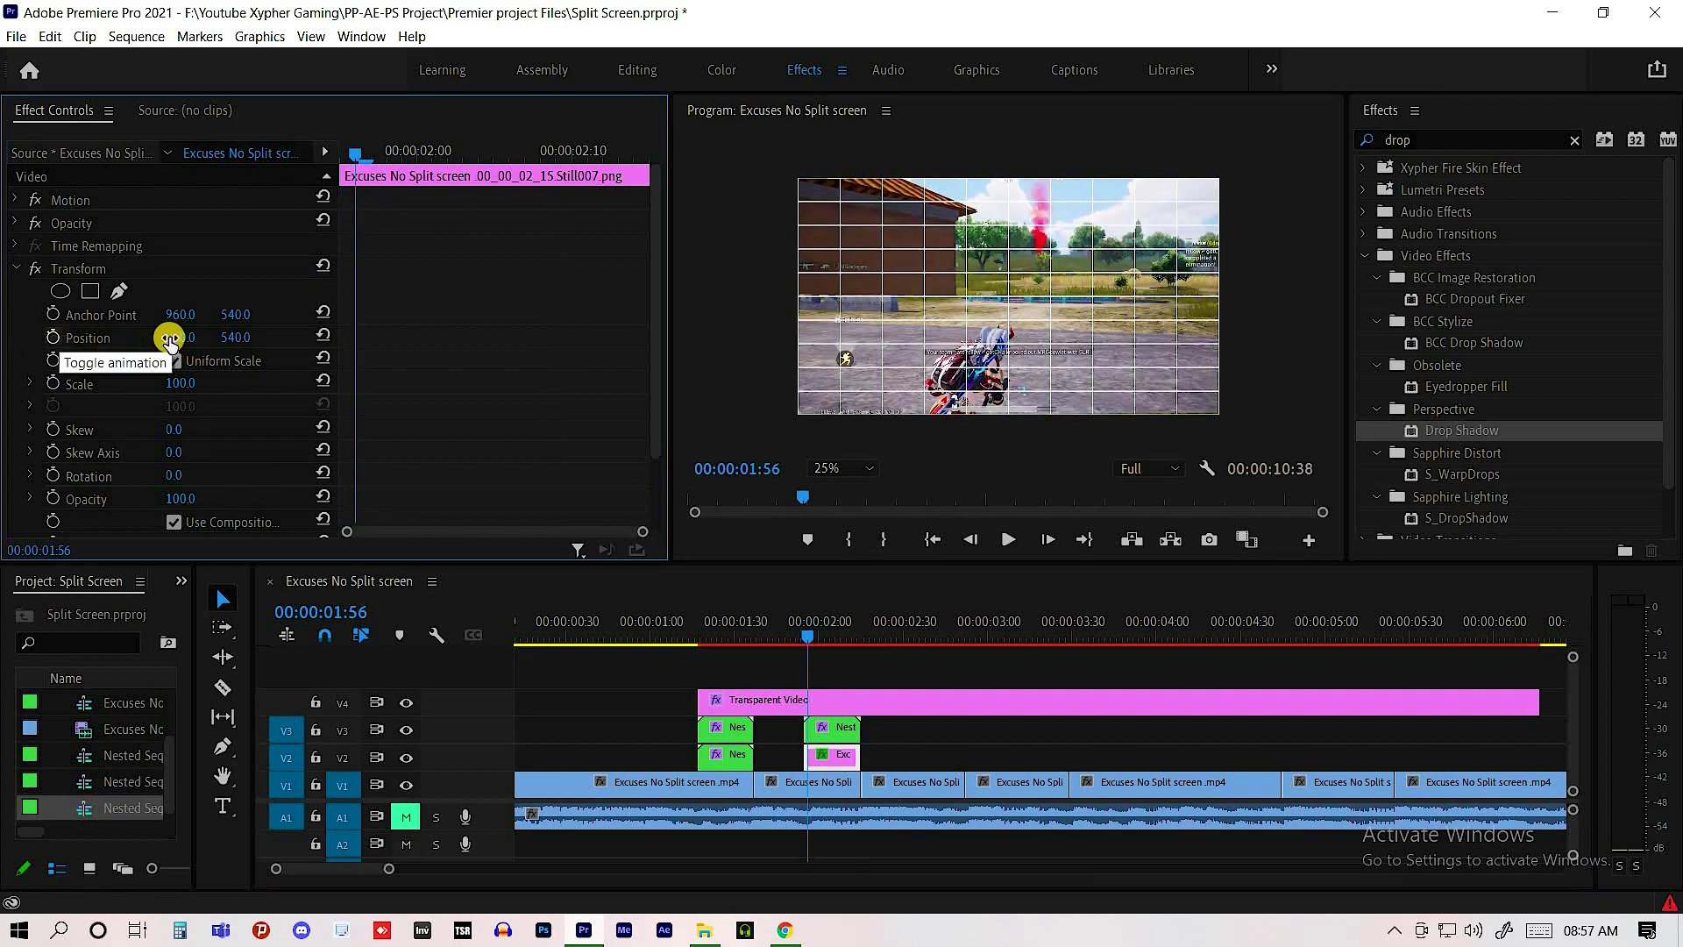
pyautogui.click(52, 337)
pyautogui.moveTo(175, 336); pyautogui.dragTo(812, 320)
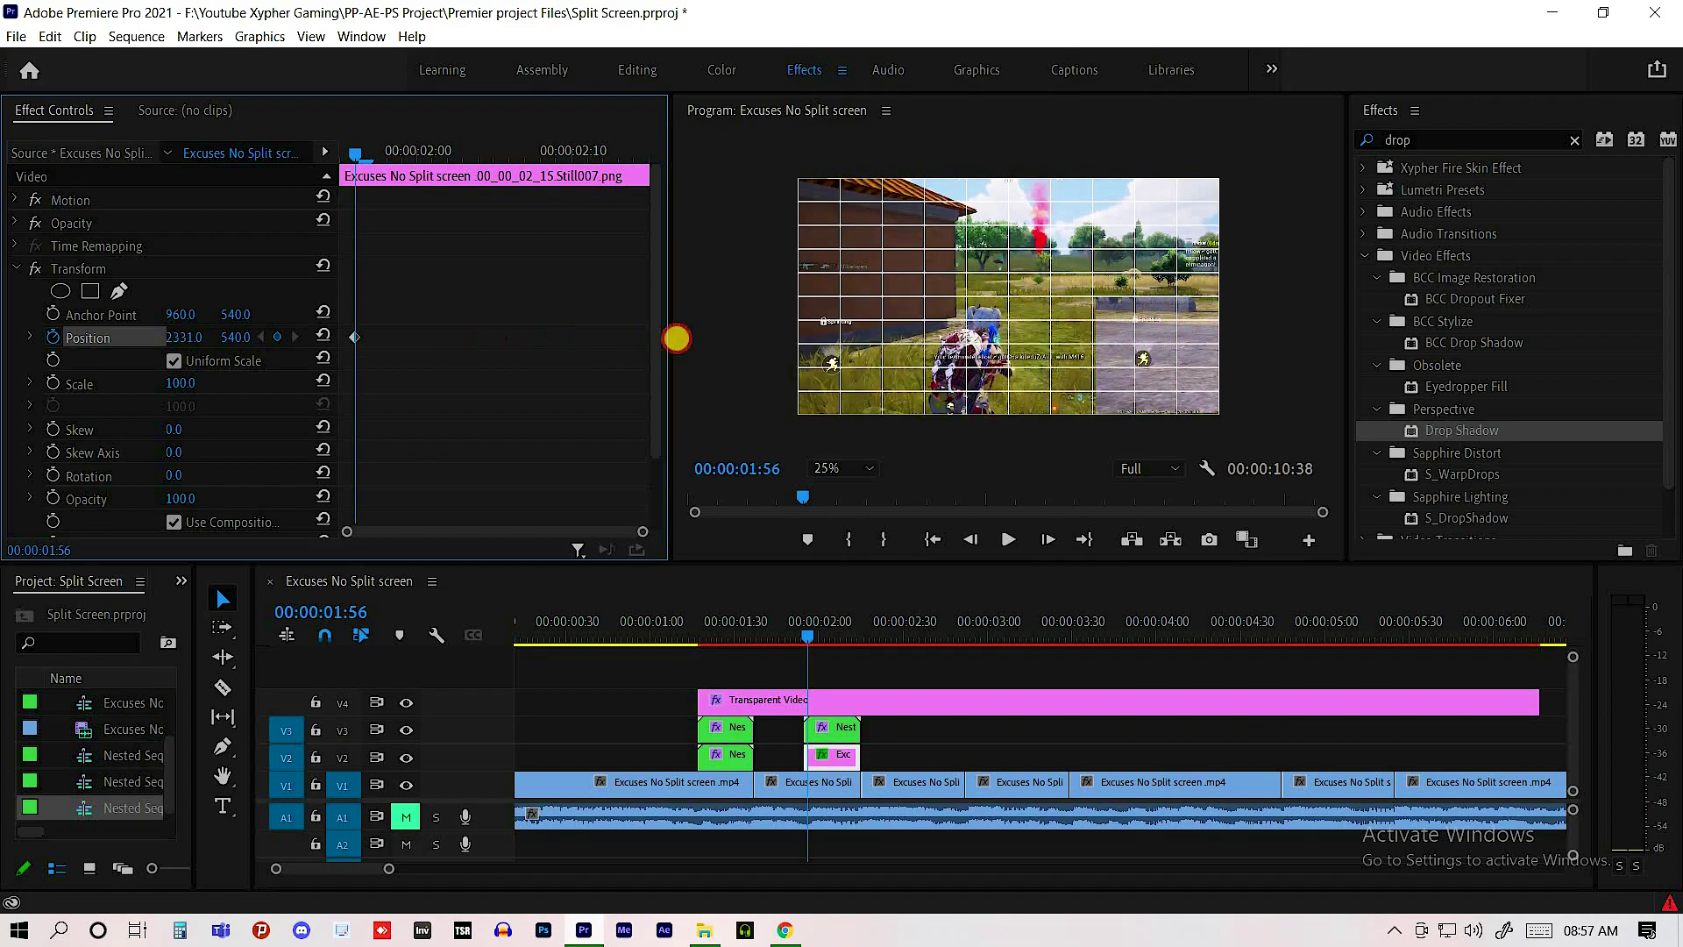
pyautogui.moveTo(140, 364); pyautogui.dragTo(243, 377)
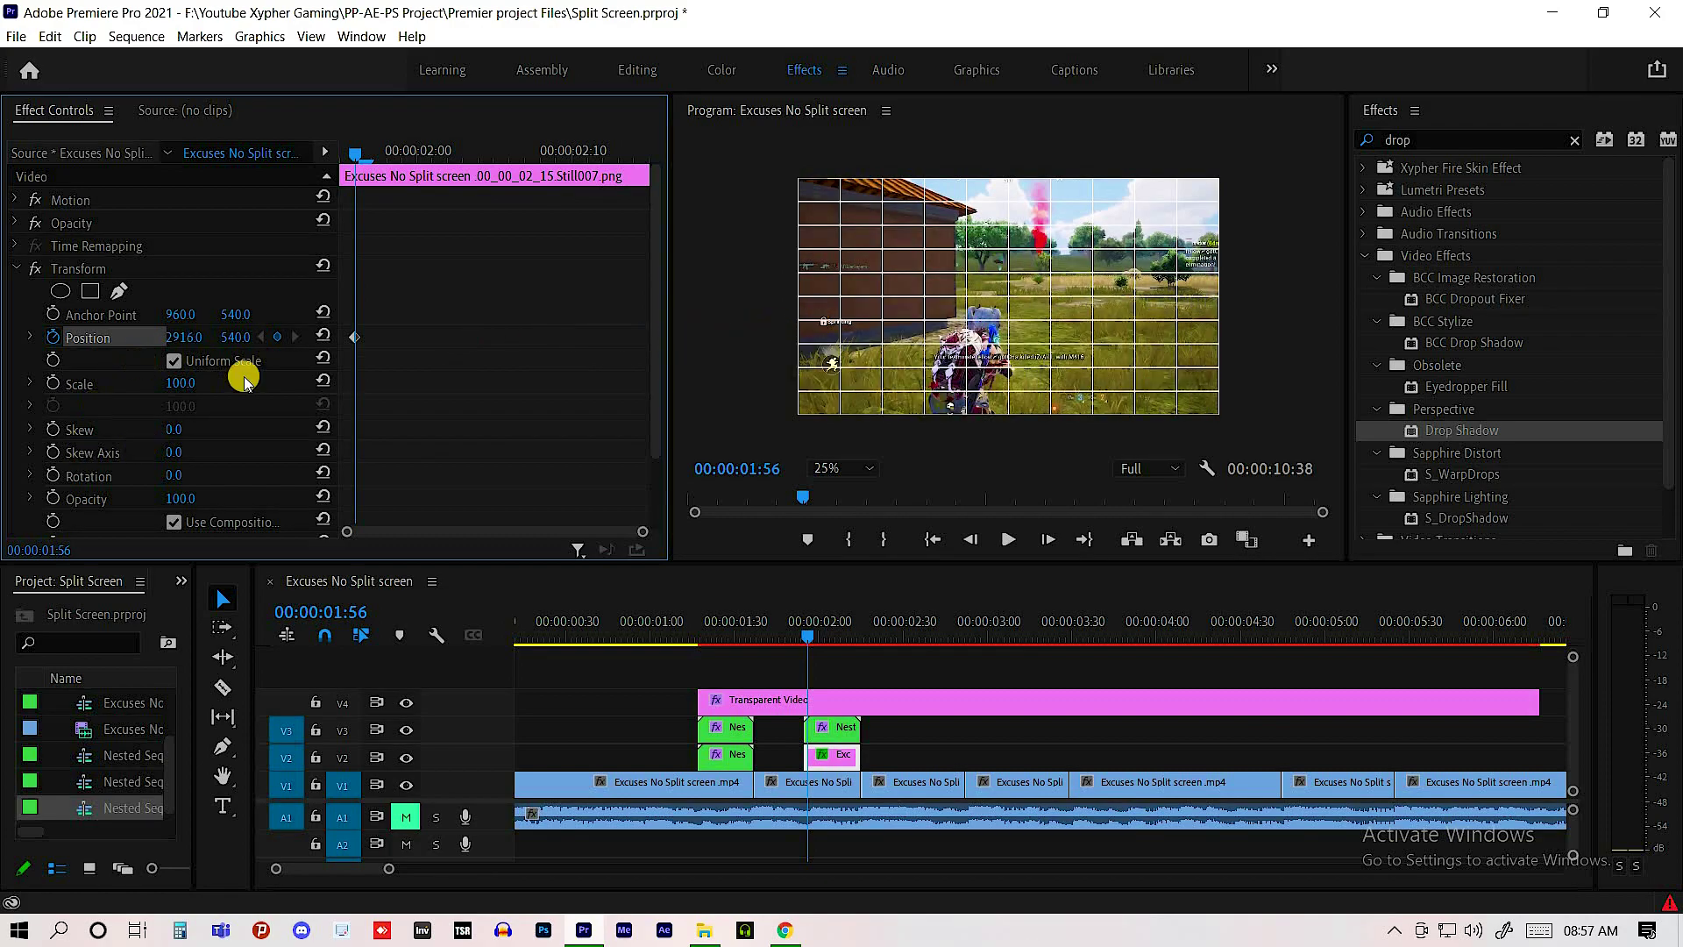
pyautogui.moveTo(618, 175); pyautogui.dragTo(631, 169)
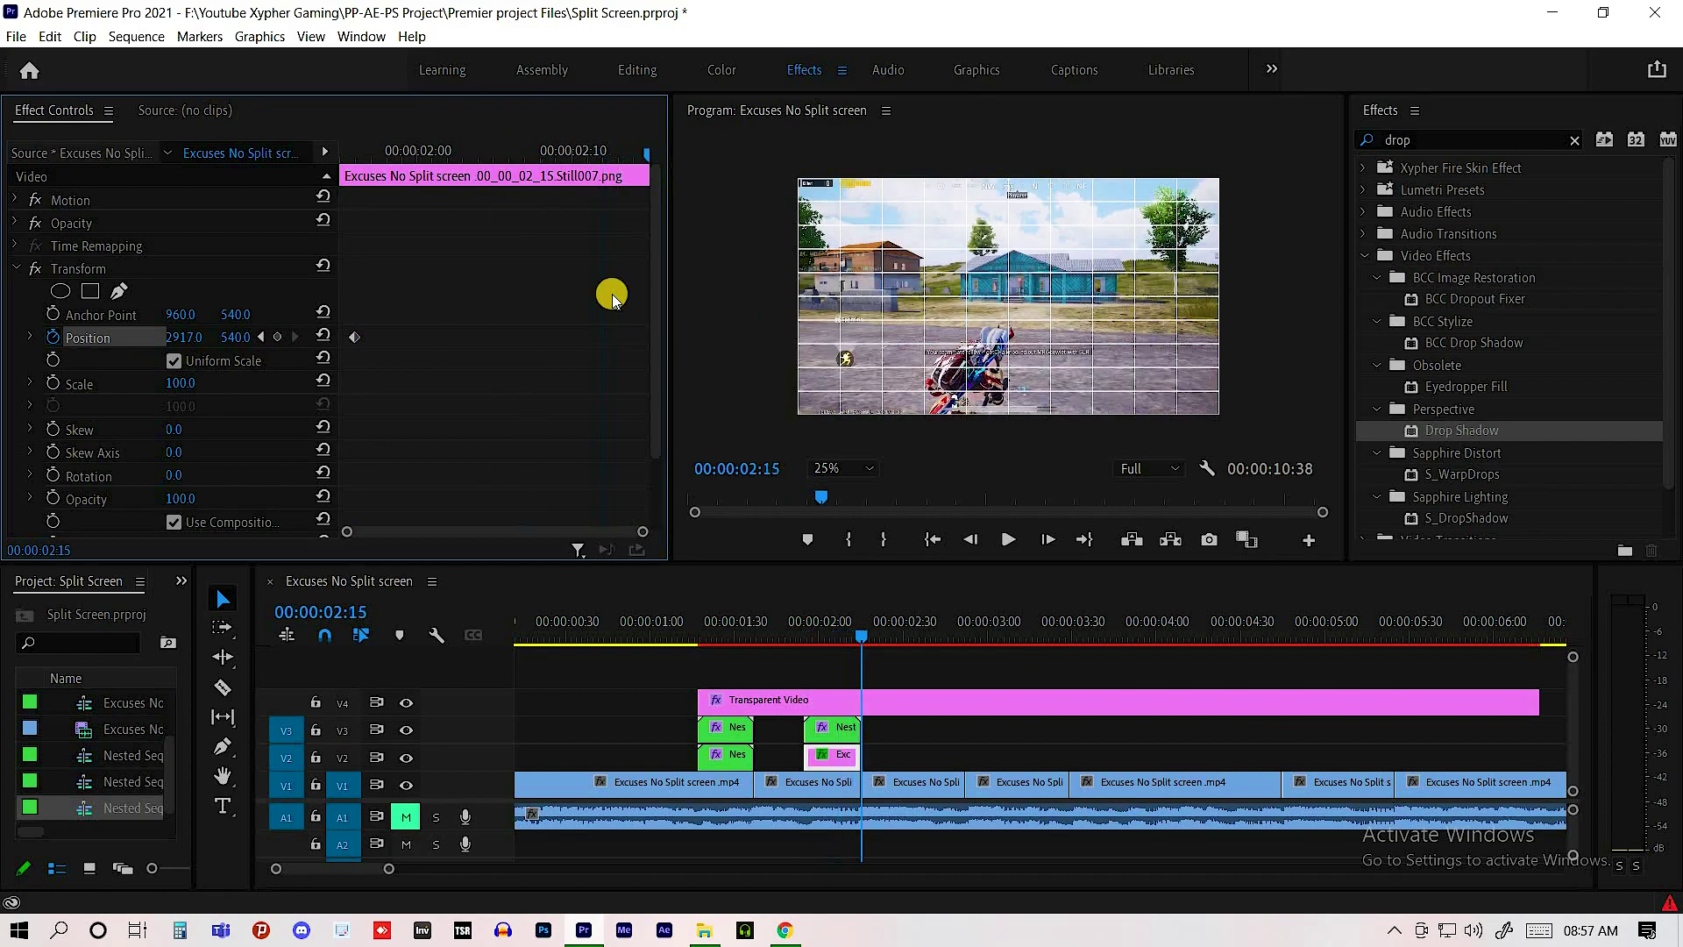
pyautogui.click(324, 337)
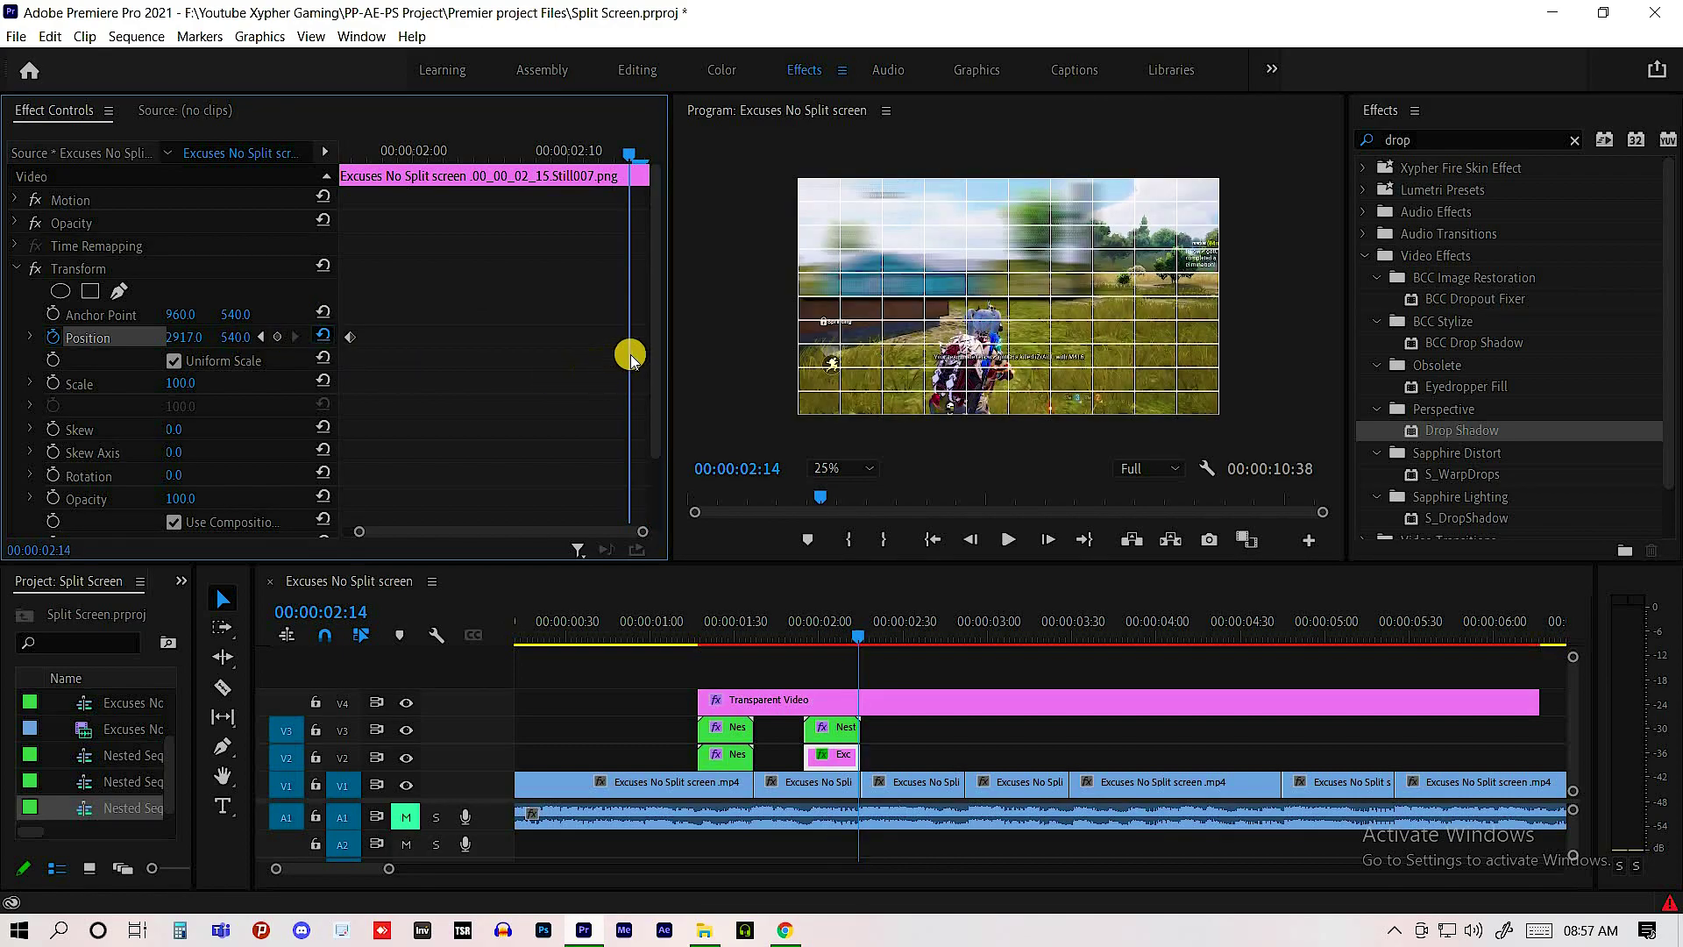
# - Give the Position keyframes Bezier easing, sharpen the velocity curve, and set Shutter Angle to 180
pyautogui.rightClick(350, 338)
pyautogui.moveTo(491, 497)
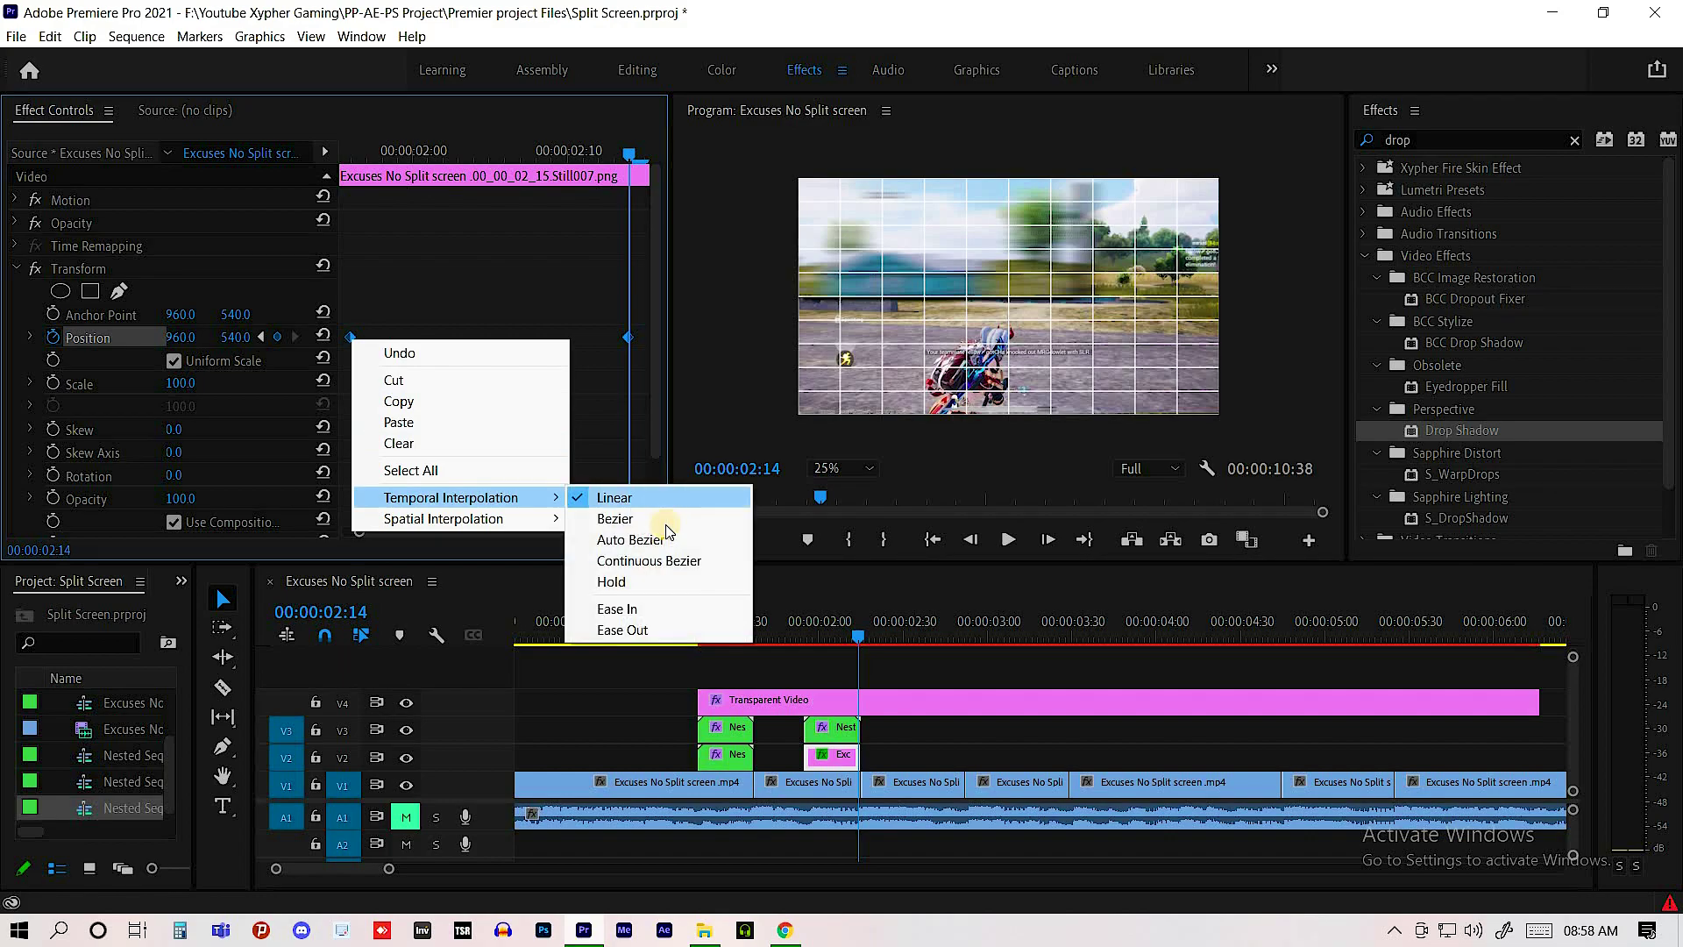
pyautogui.click(30, 337)
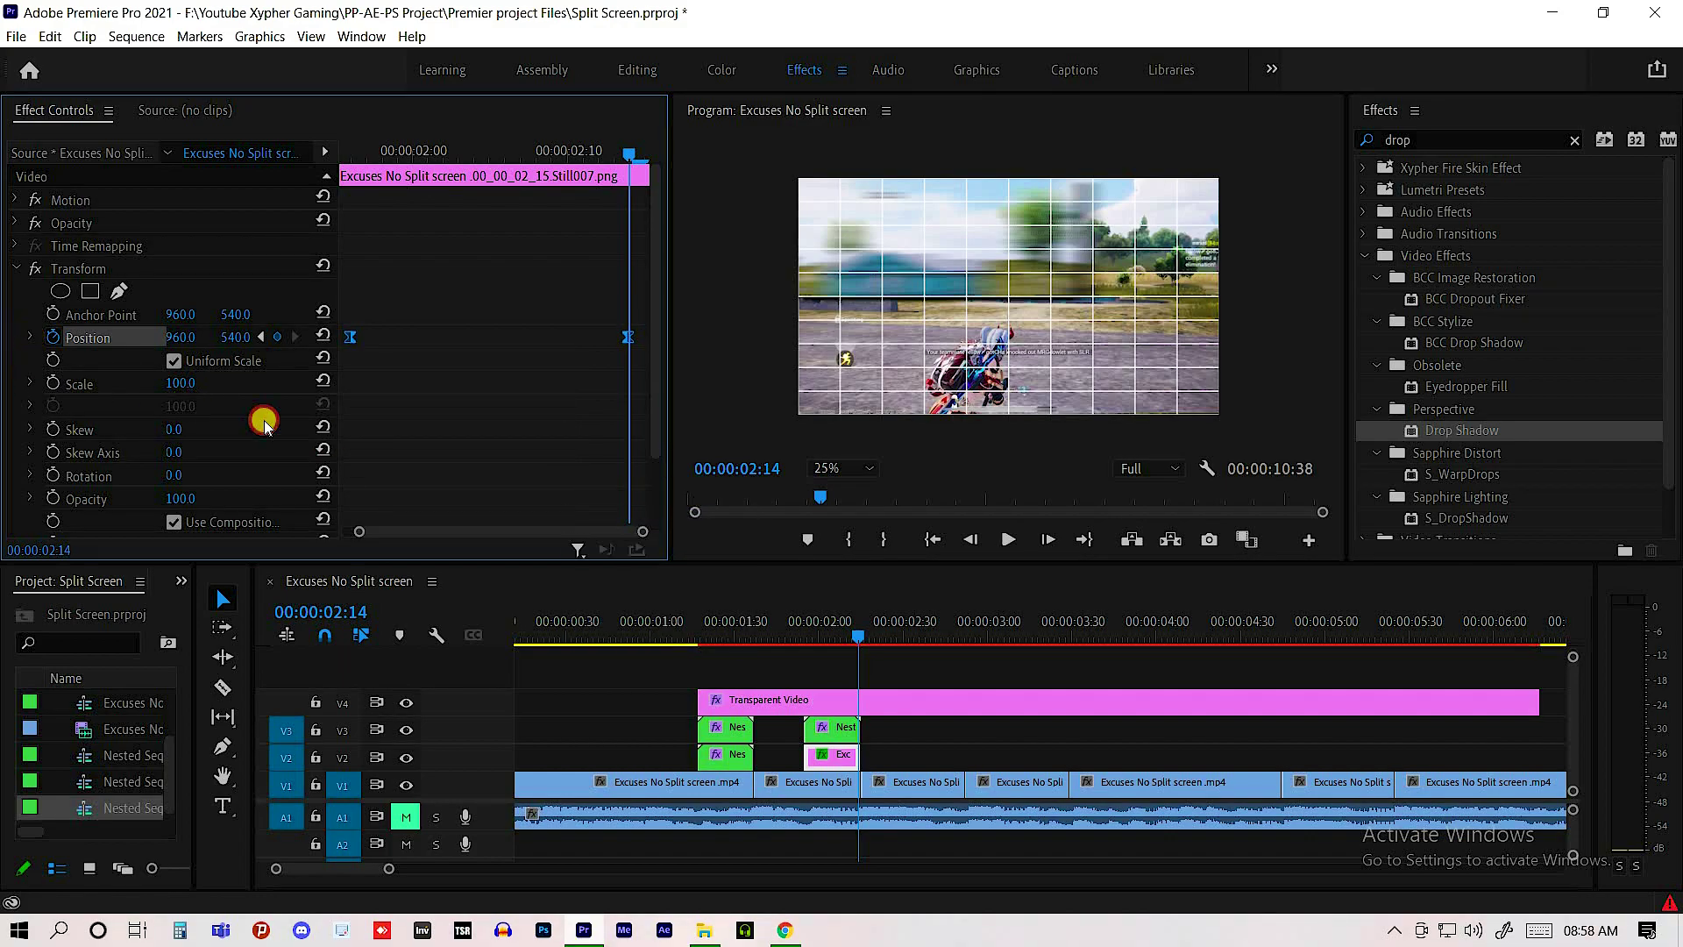
pyautogui.moveTo(624, 343); pyautogui.dragTo(653, 342)
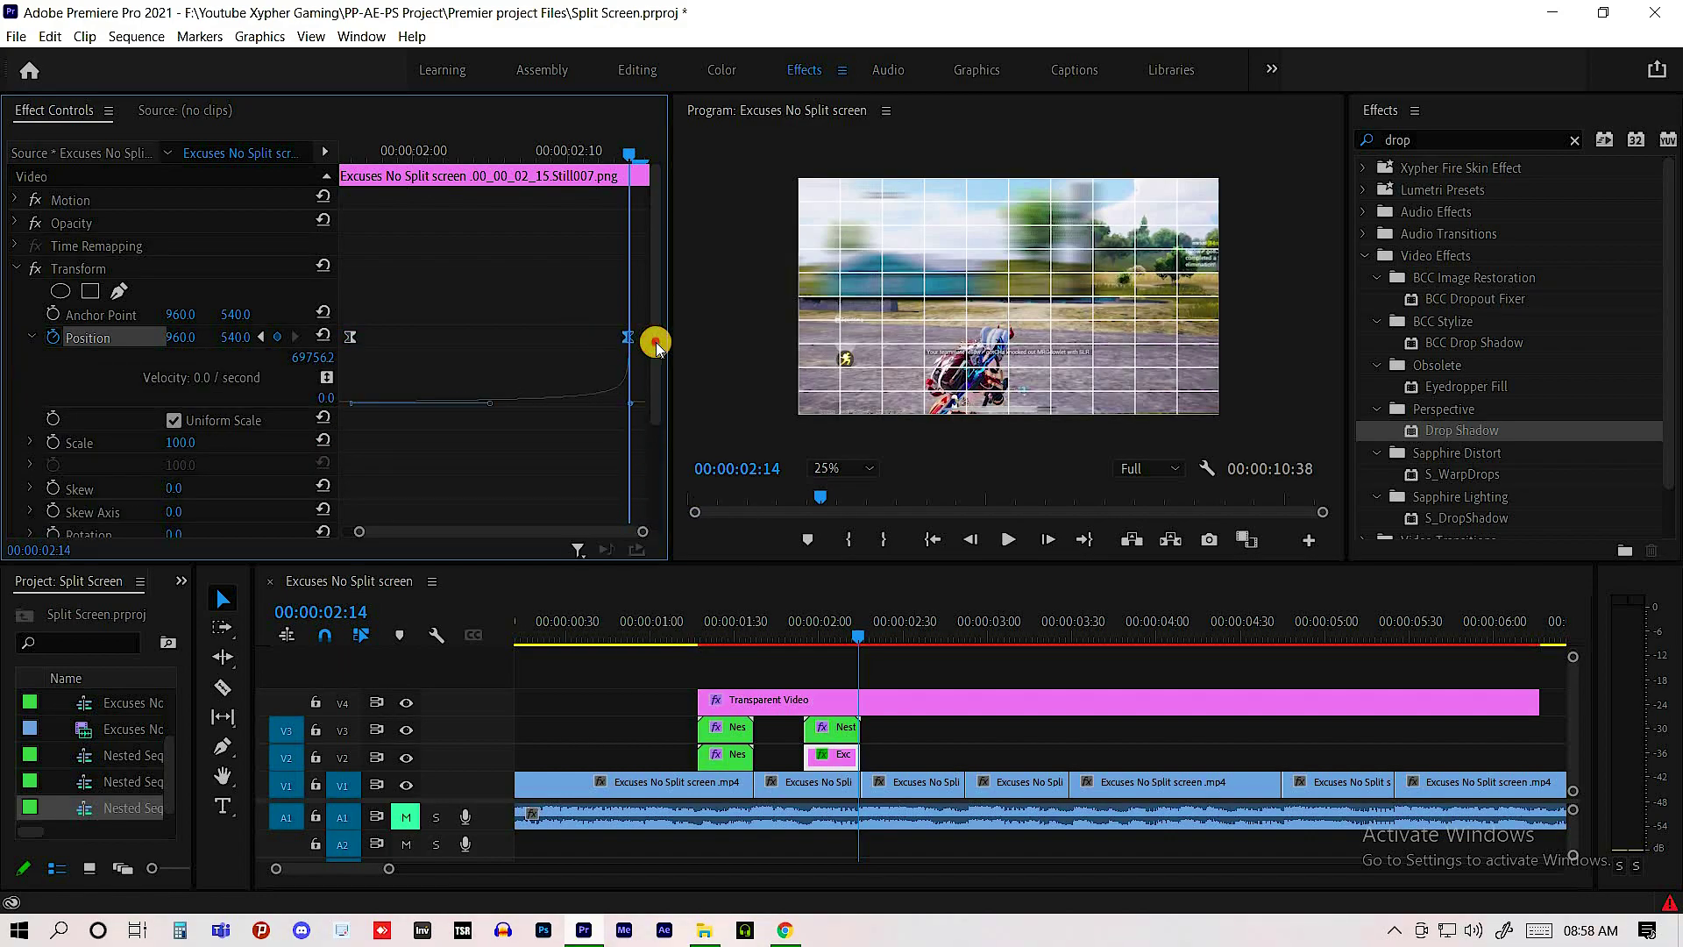
pyautogui.scroll(-3, 158, 431)
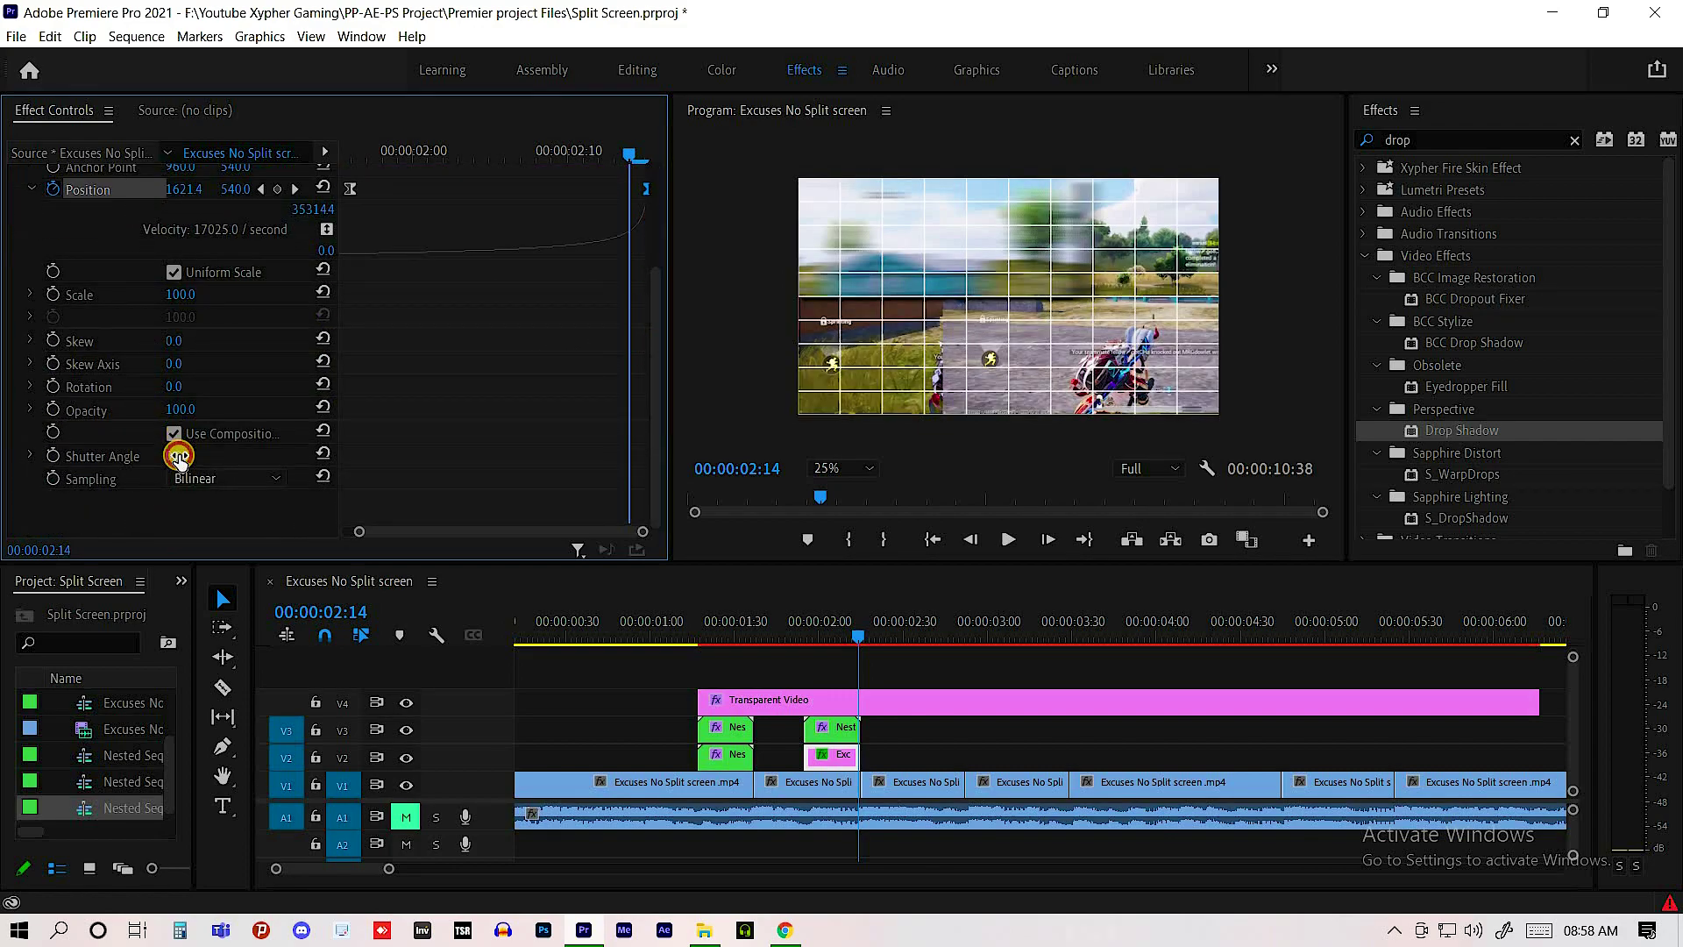
pyautogui.click(180, 455)
pyautogui.write('180')
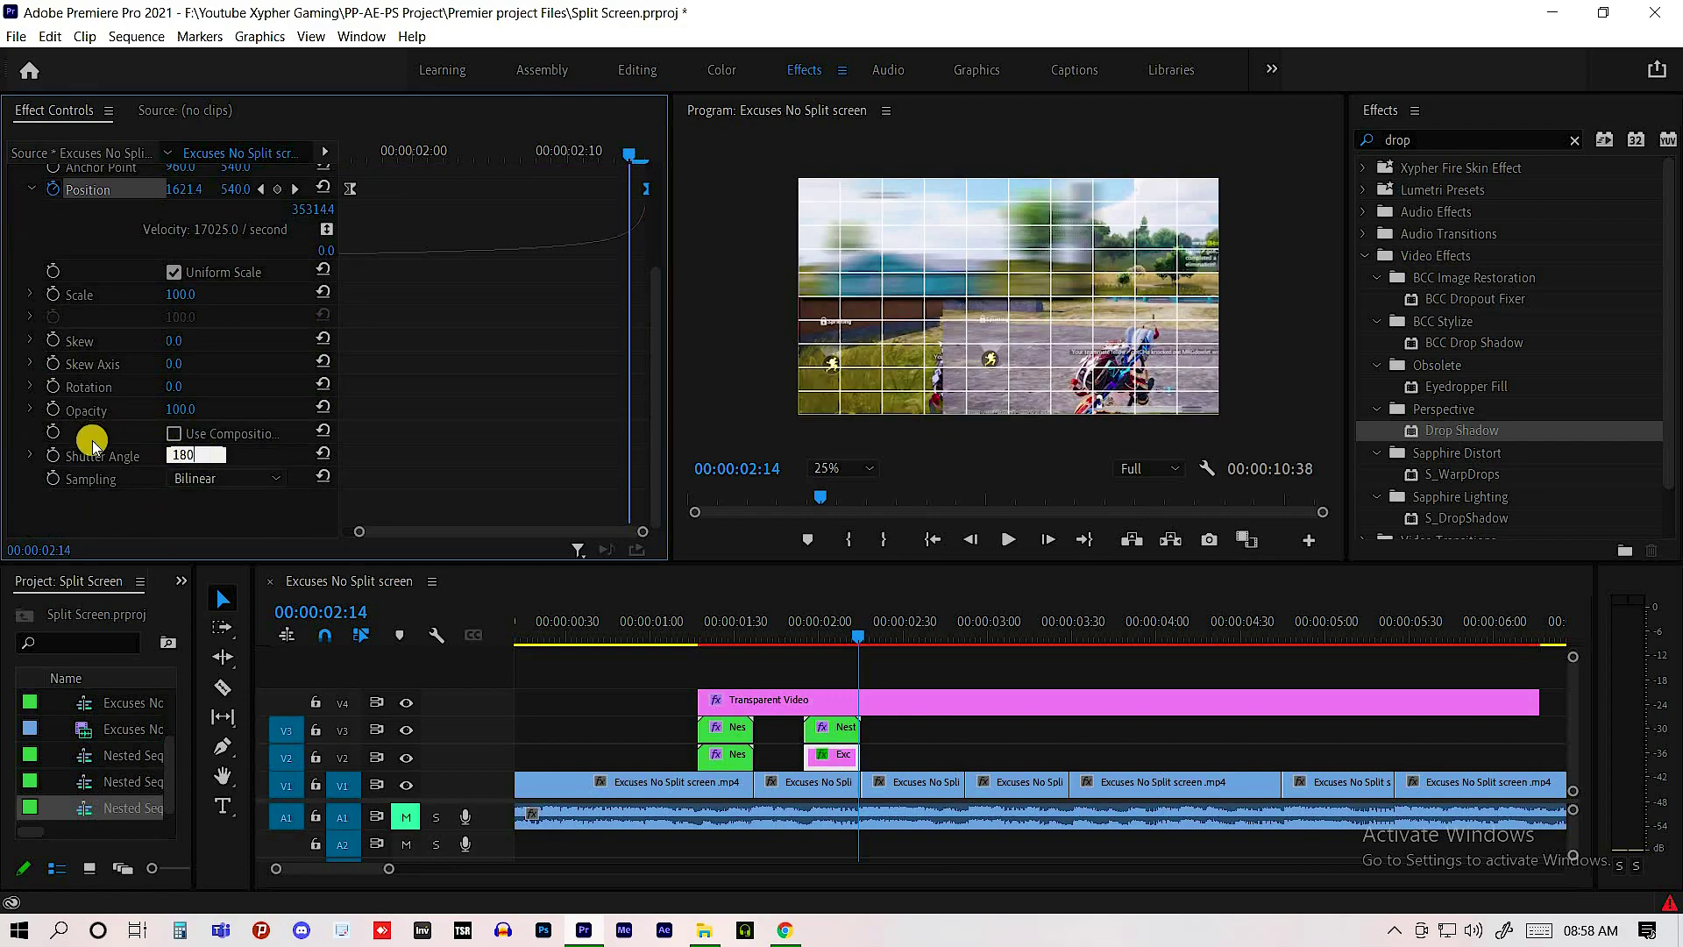
pyautogui.press('Return')
pyautogui.rightClick(850, 766)
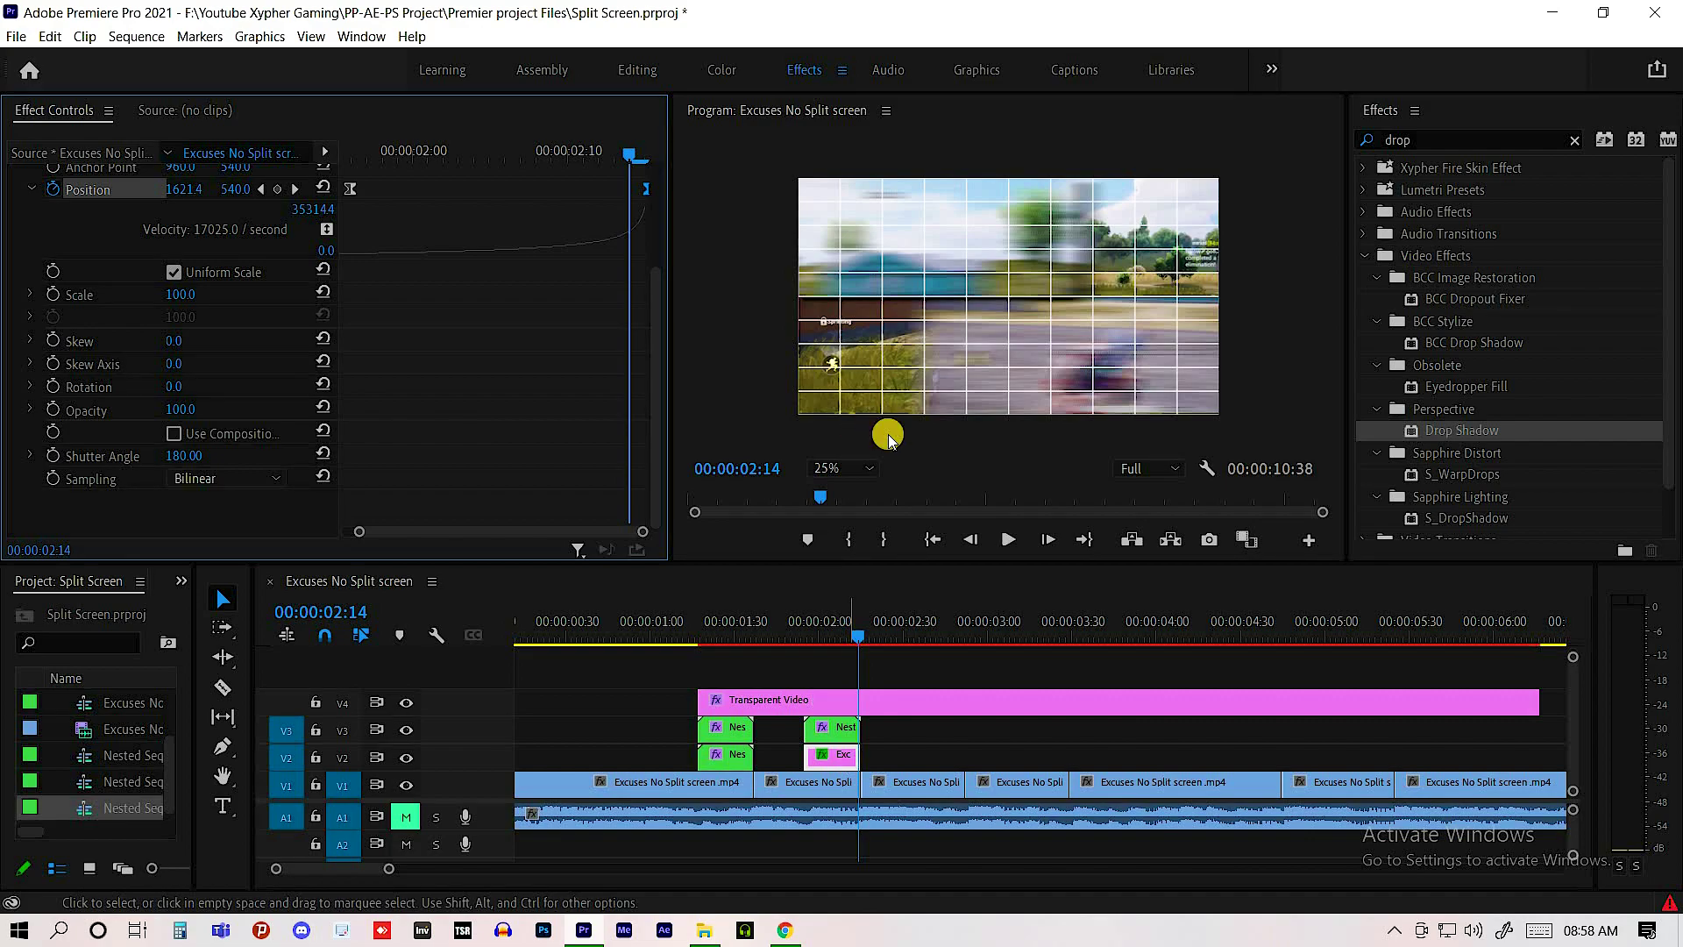
# - Nest the still as Nested Sequence 08 and set its drop shadow softness and distance to 30
pyautogui.press('Return')
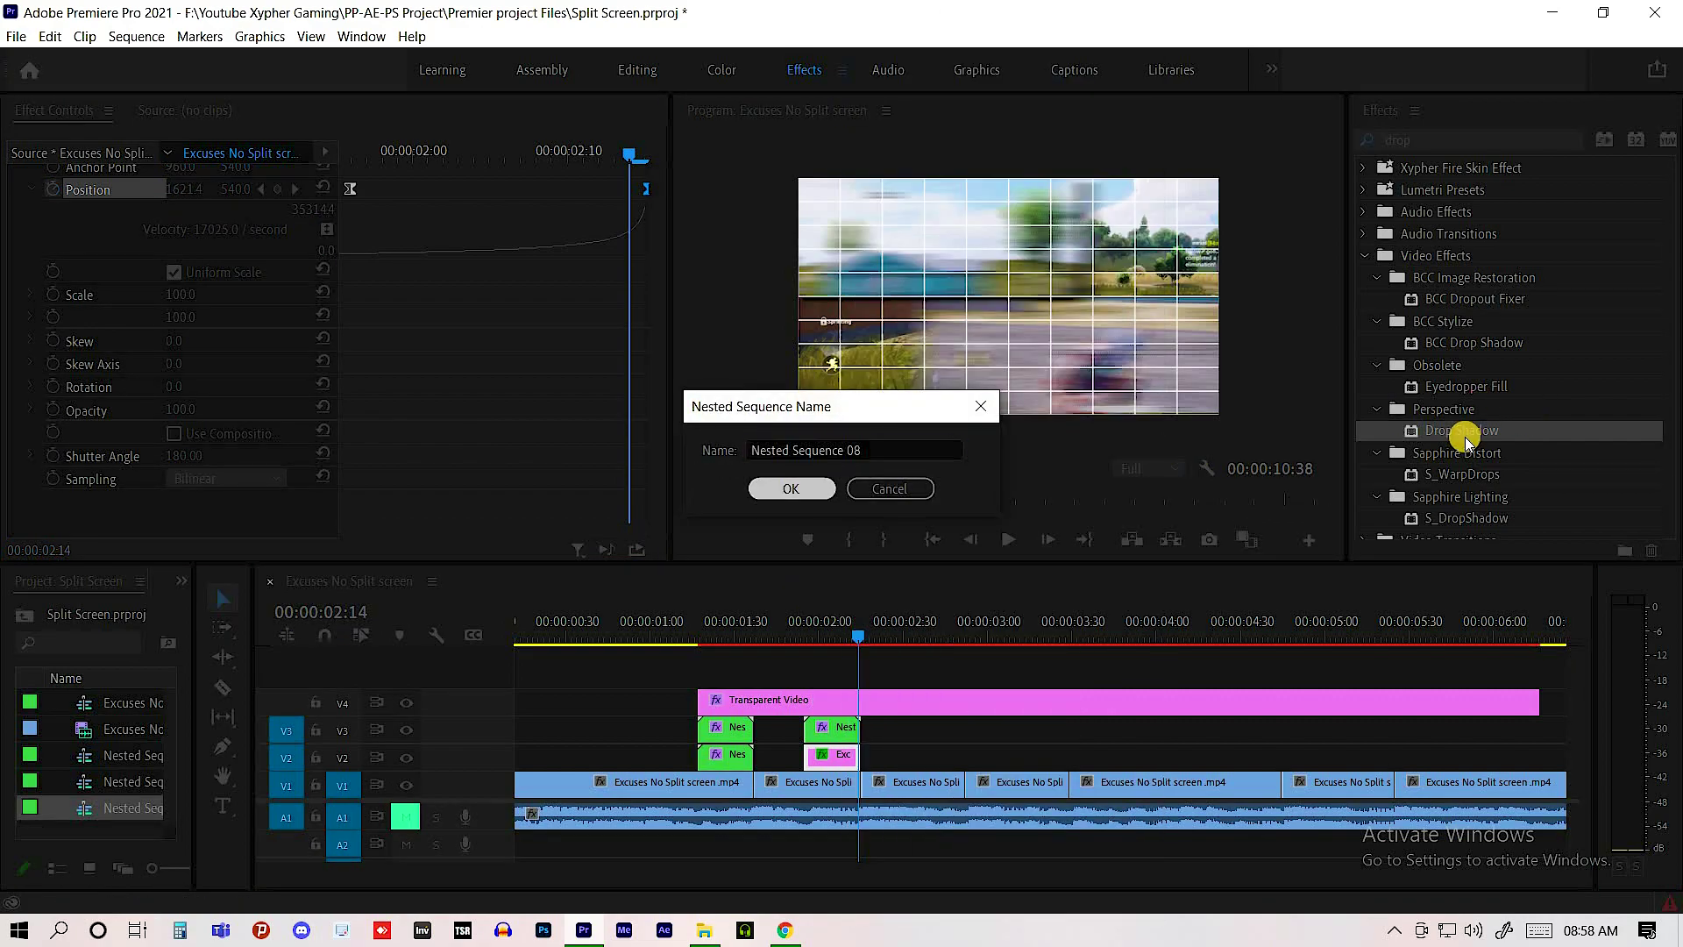
pyautogui.press('Return')
pyautogui.click(863, 758)
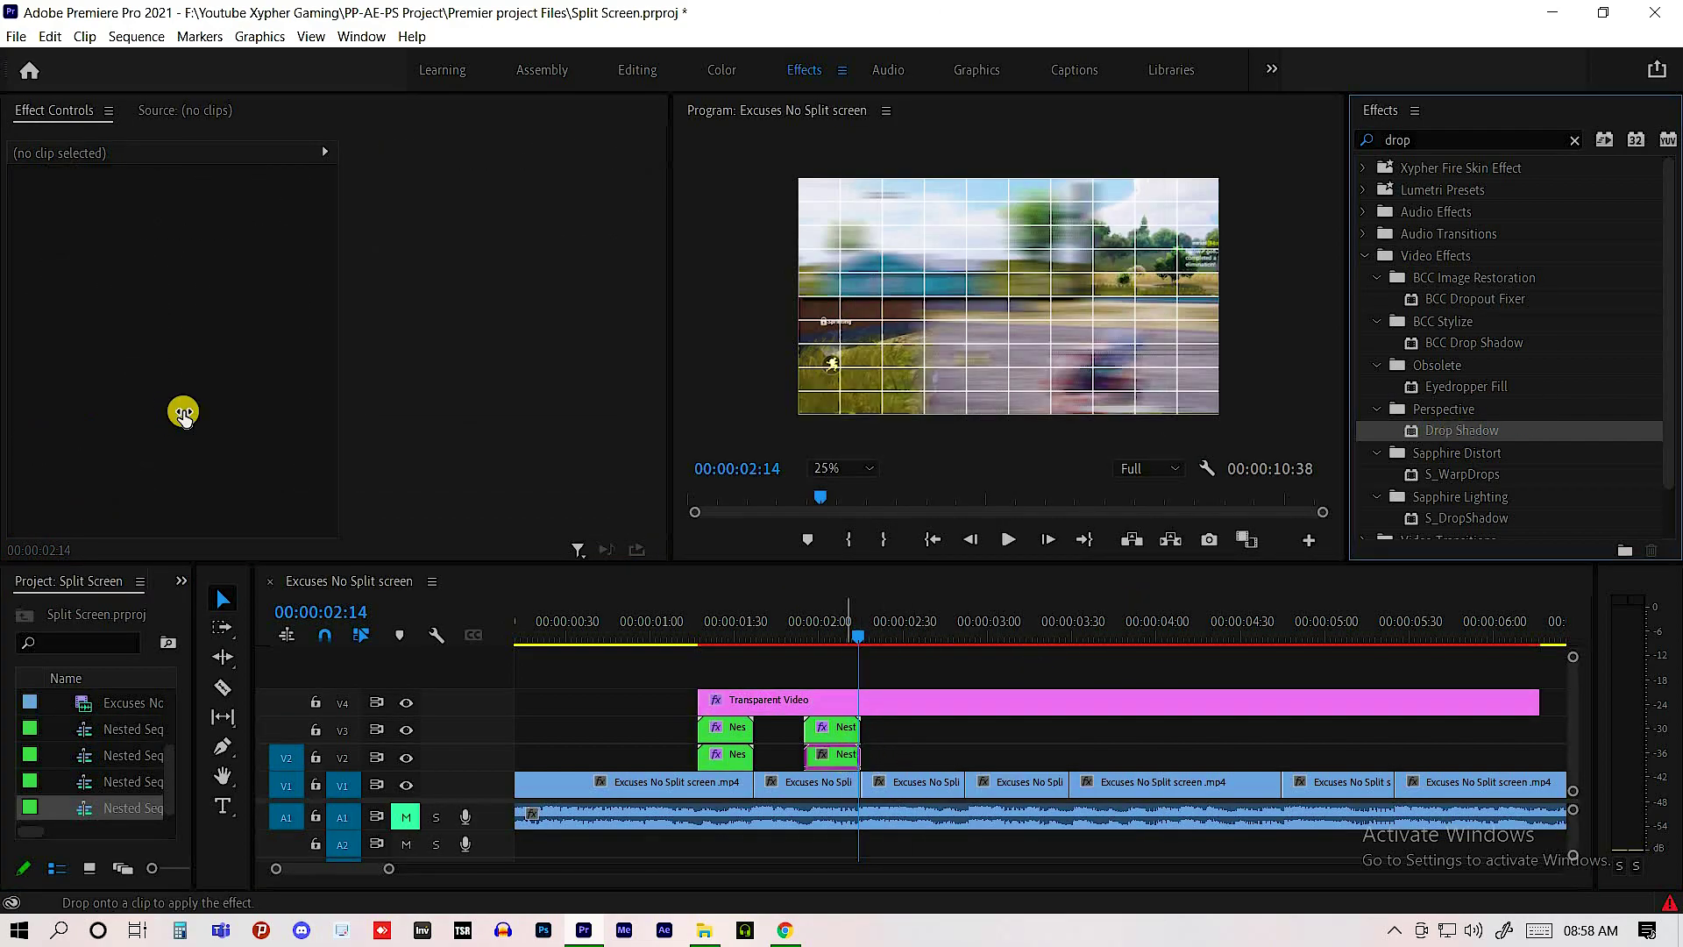
pyautogui.click(179, 406)
pyautogui.write('30')
pyautogui.press('Return')
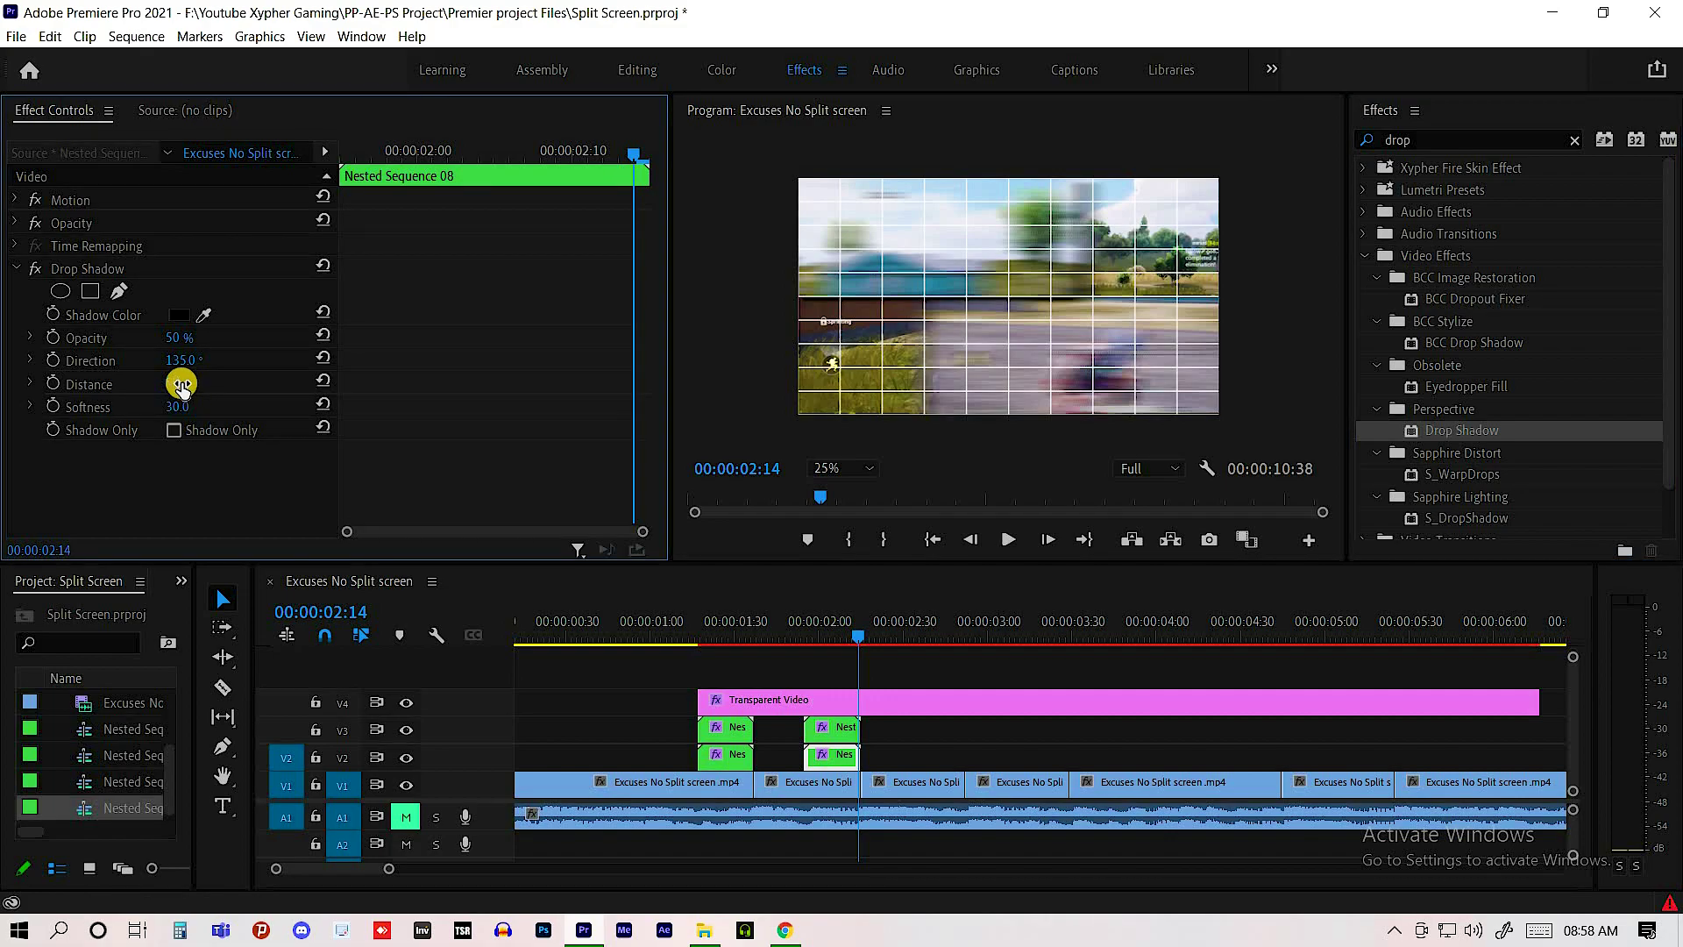
pyautogui.click(194, 383)
pyautogui.write('30')
pyautogui.press('Return')
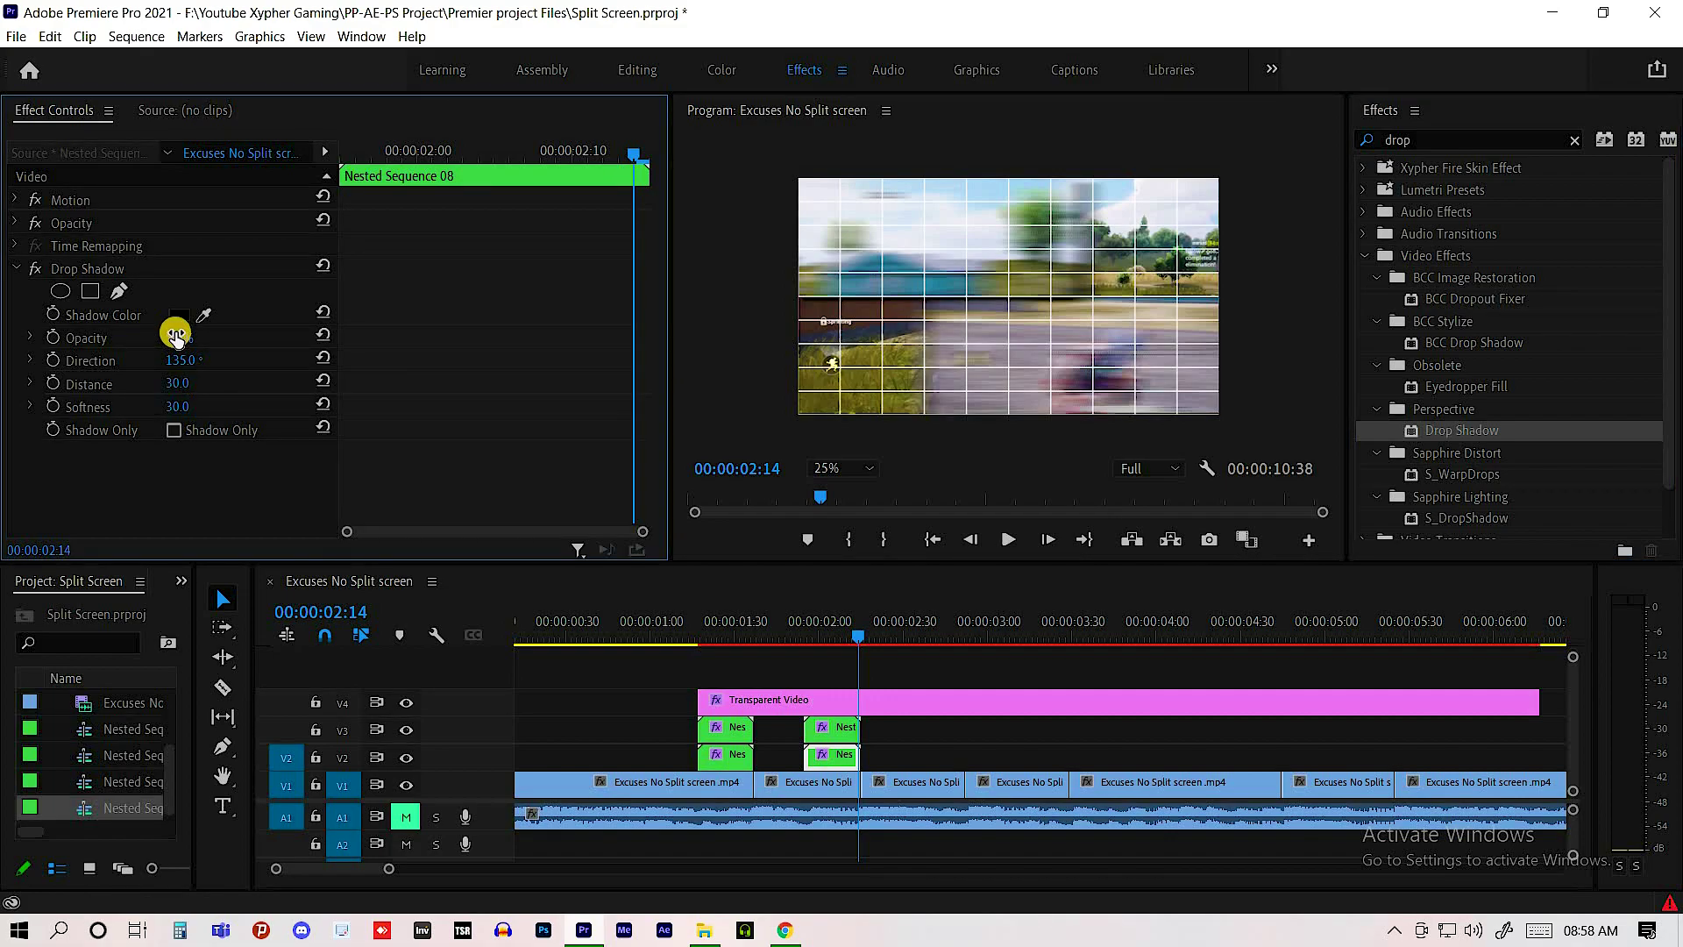
# - Set the shadow to 100% opacity and -46° direction, then scrub the slide-in to about 02:50
pyautogui.click(740, 629)
pyautogui.moveTo(854, 641); pyautogui.dragTo(846, 642)
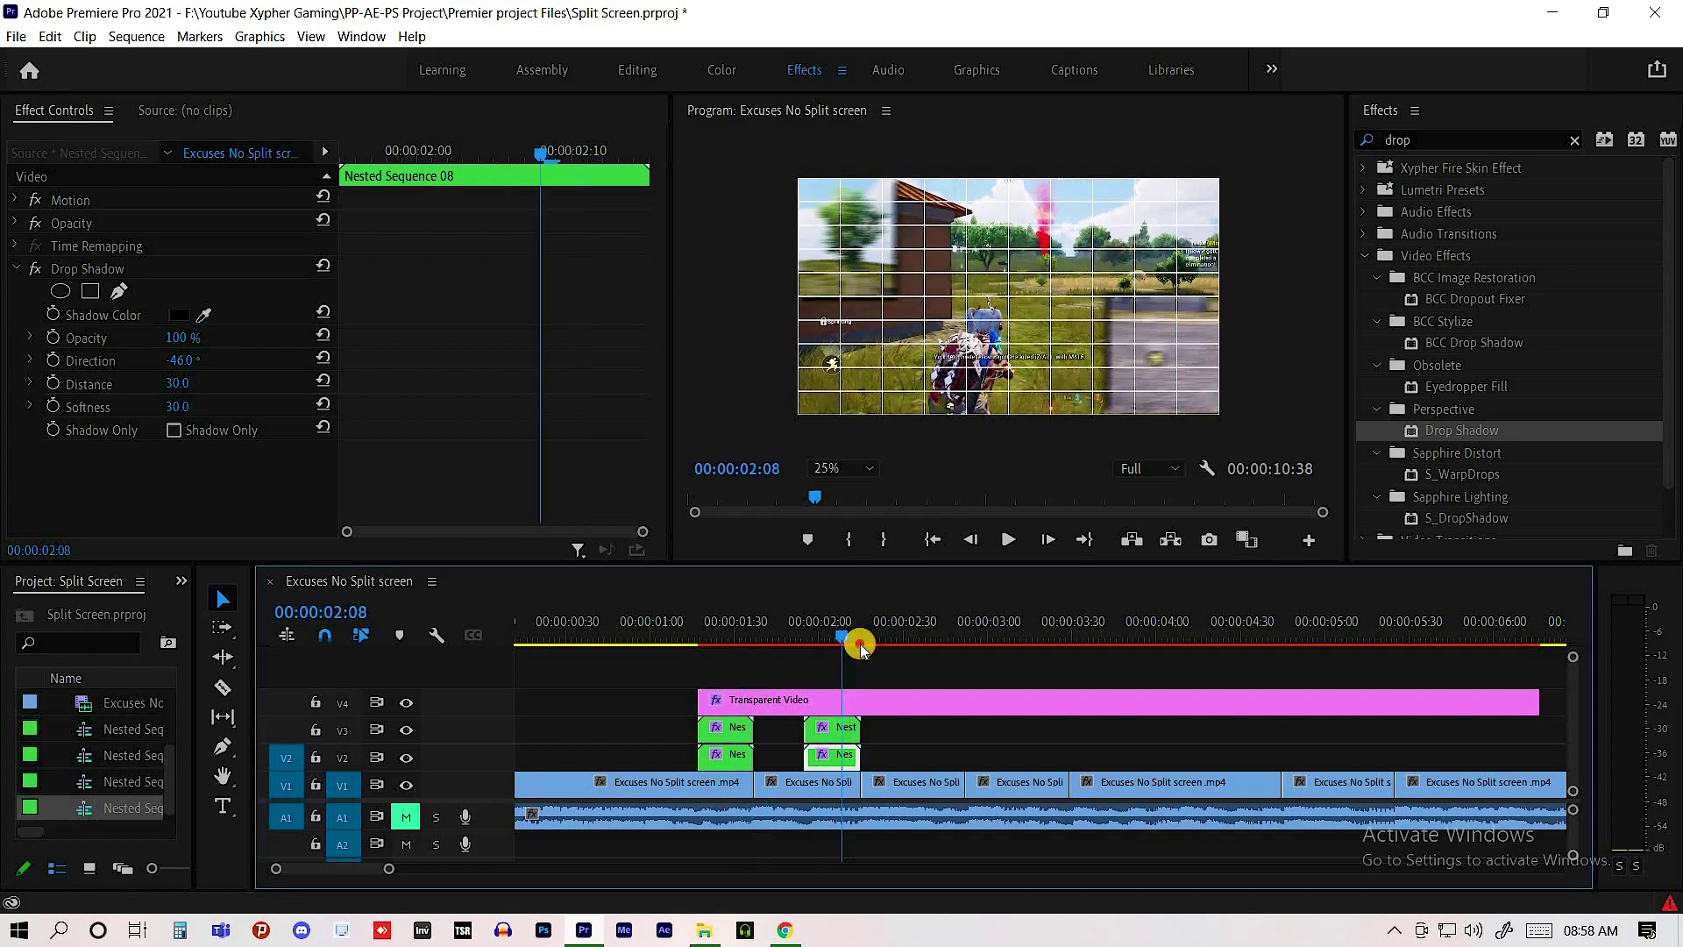
pyautogui.press('Right')
pyautogui.press('Right')
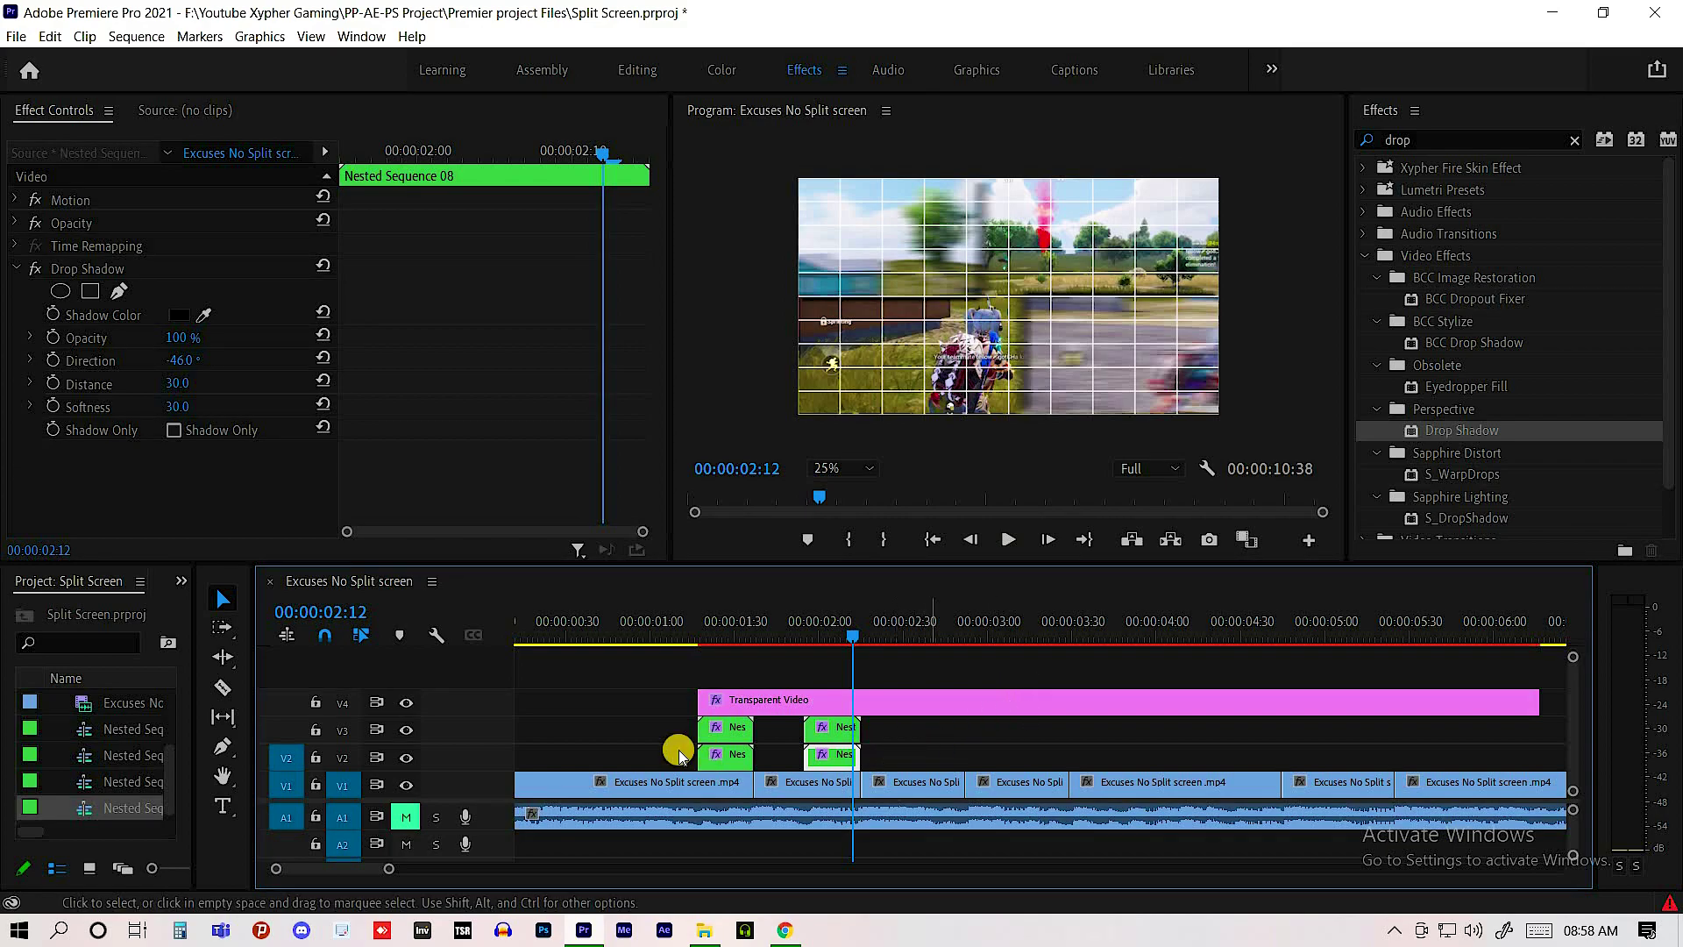
pyautogui.scroll(-3, 676, 747)
pyautogui.click(770, 633)
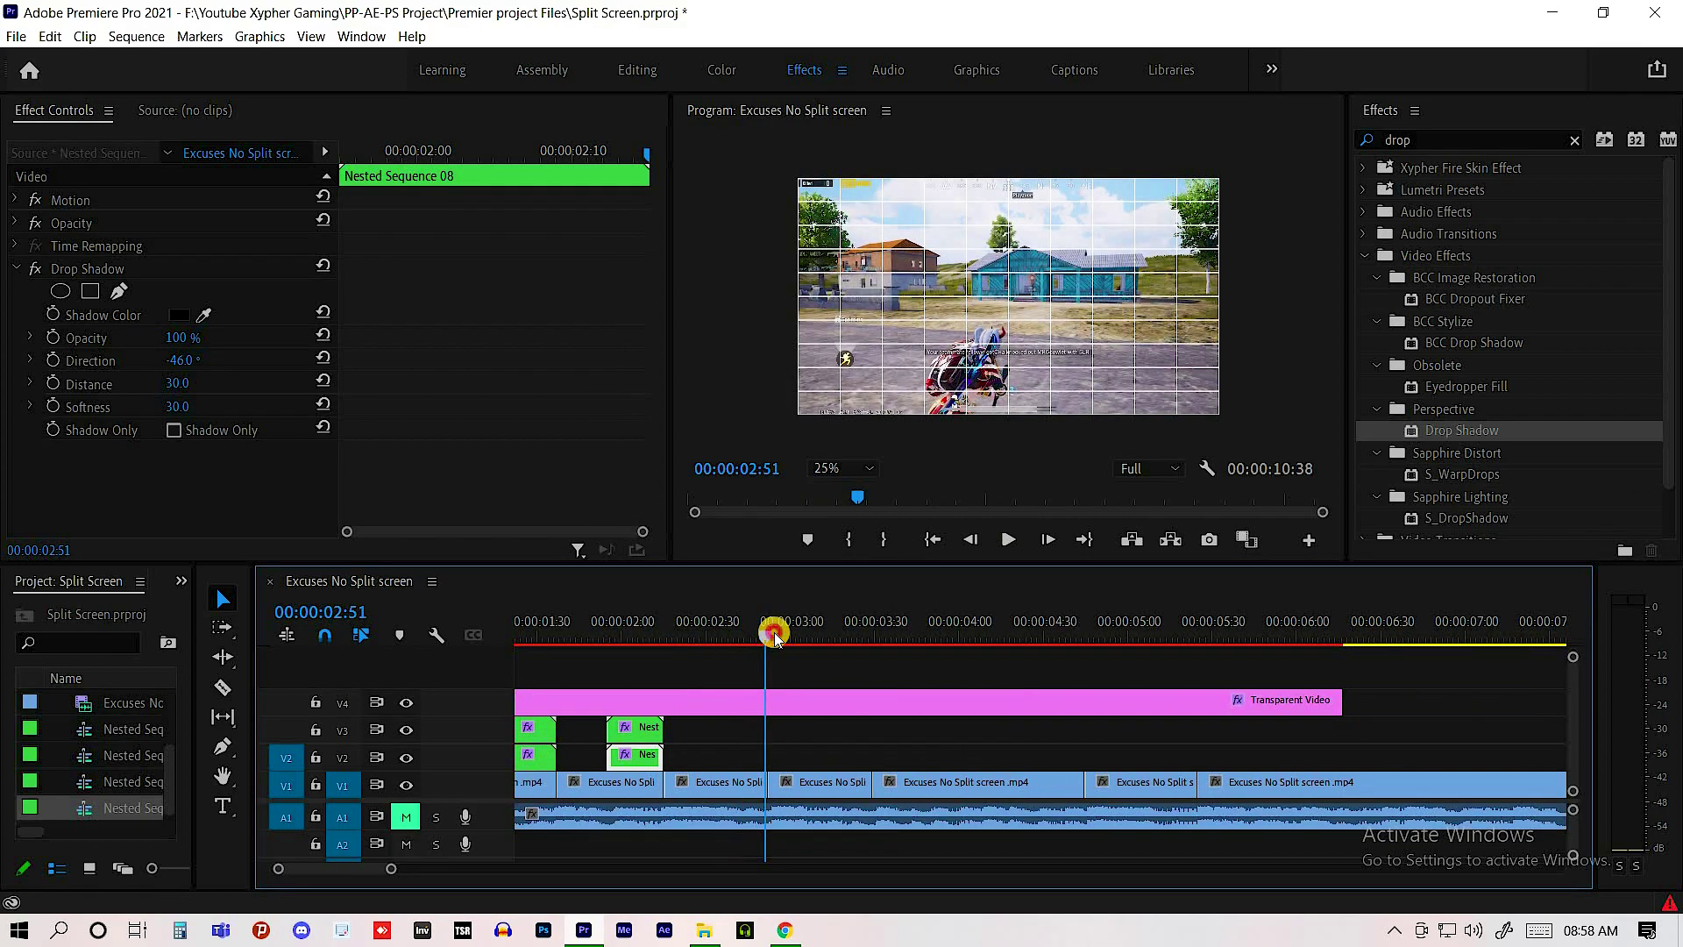
# - Export the 02:52 frame as a PNG still and drop it onto V2
pyautogui.click(770, 633)
pyautogui.click(1211, 541)
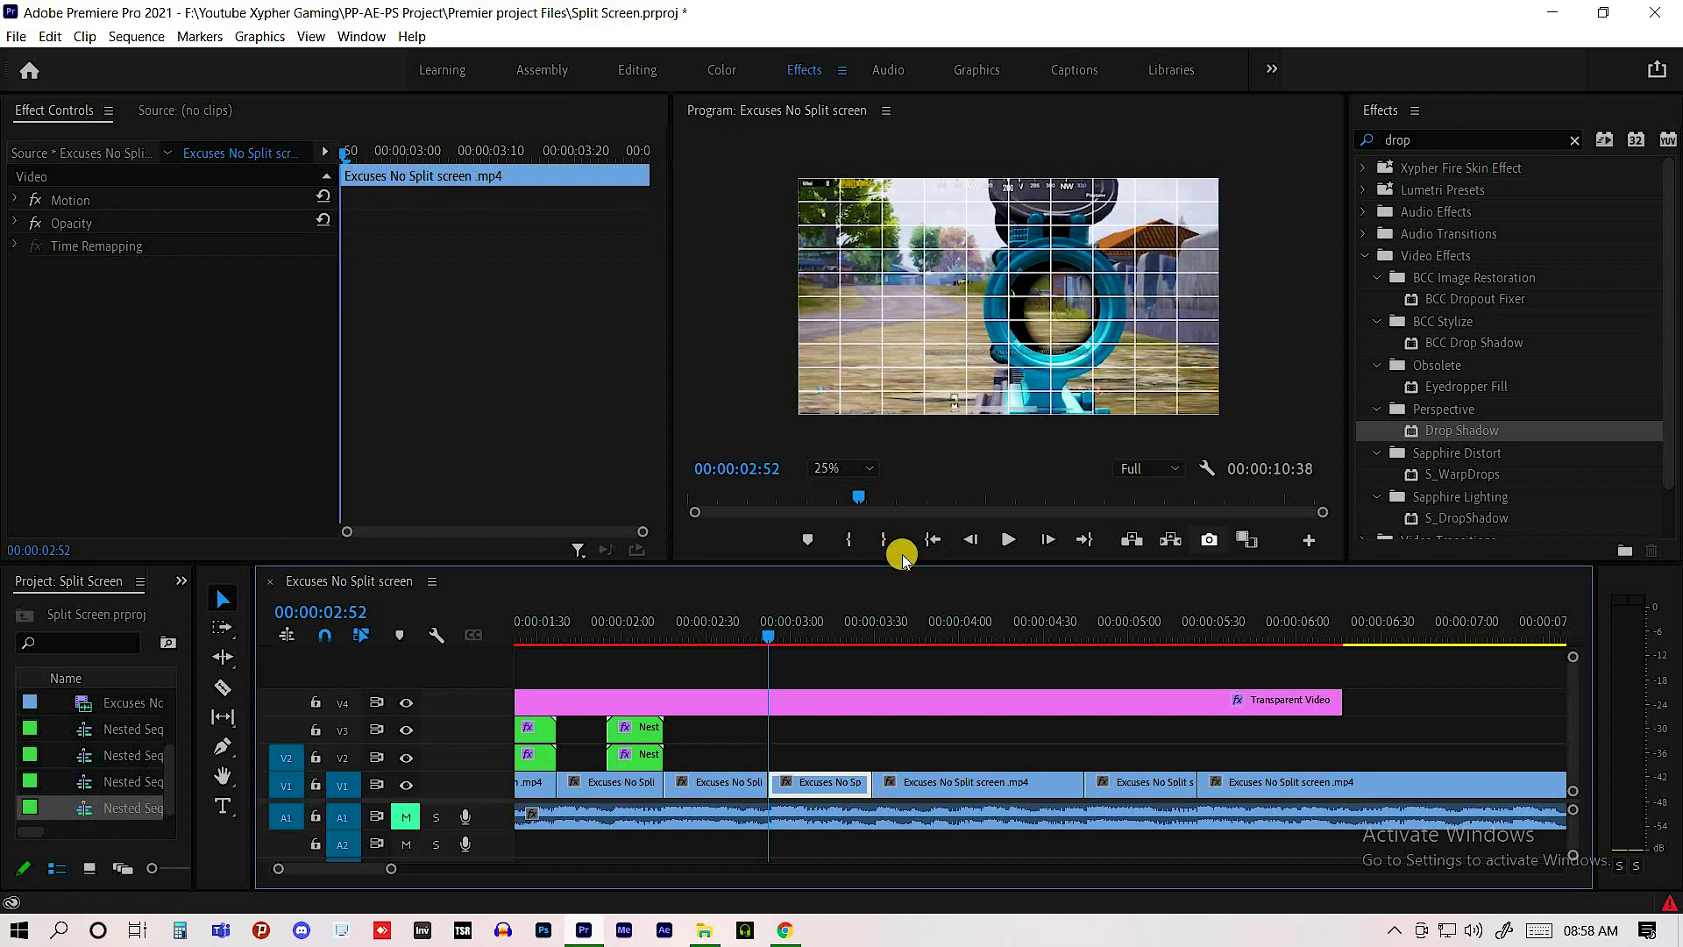
pyautogui.click(896, 544)
pyautogui.hotkey('alt', 'Tab')
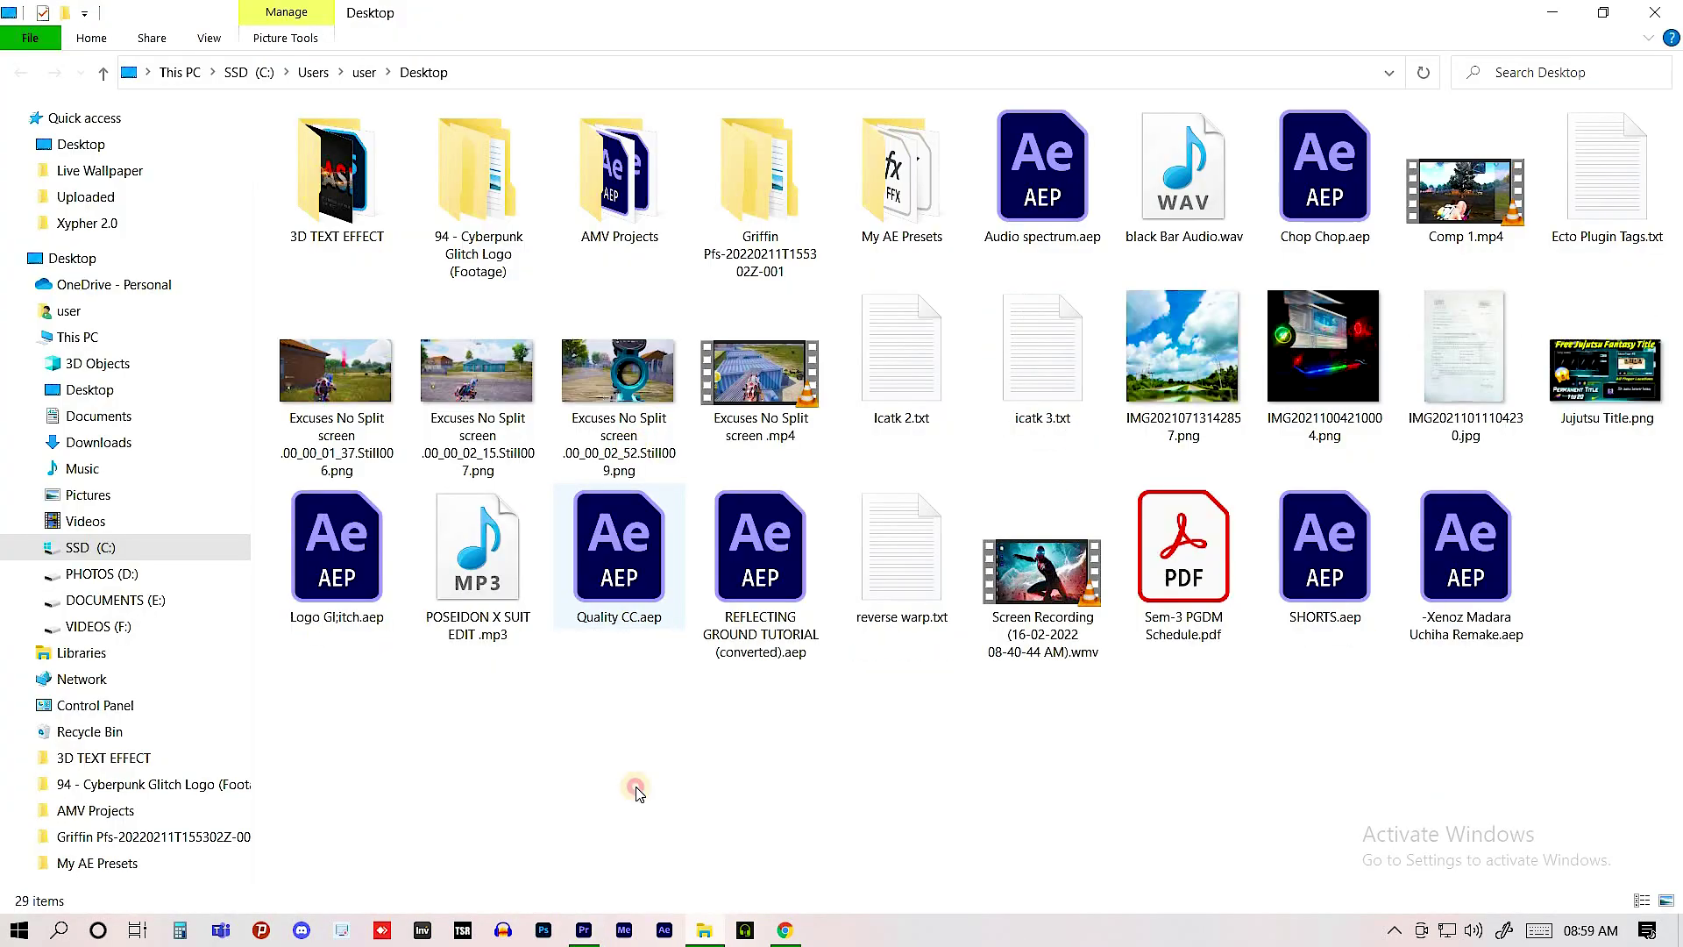
pyautogui.moveTo(618, 377); pyautogui.dragTo(579, 916)
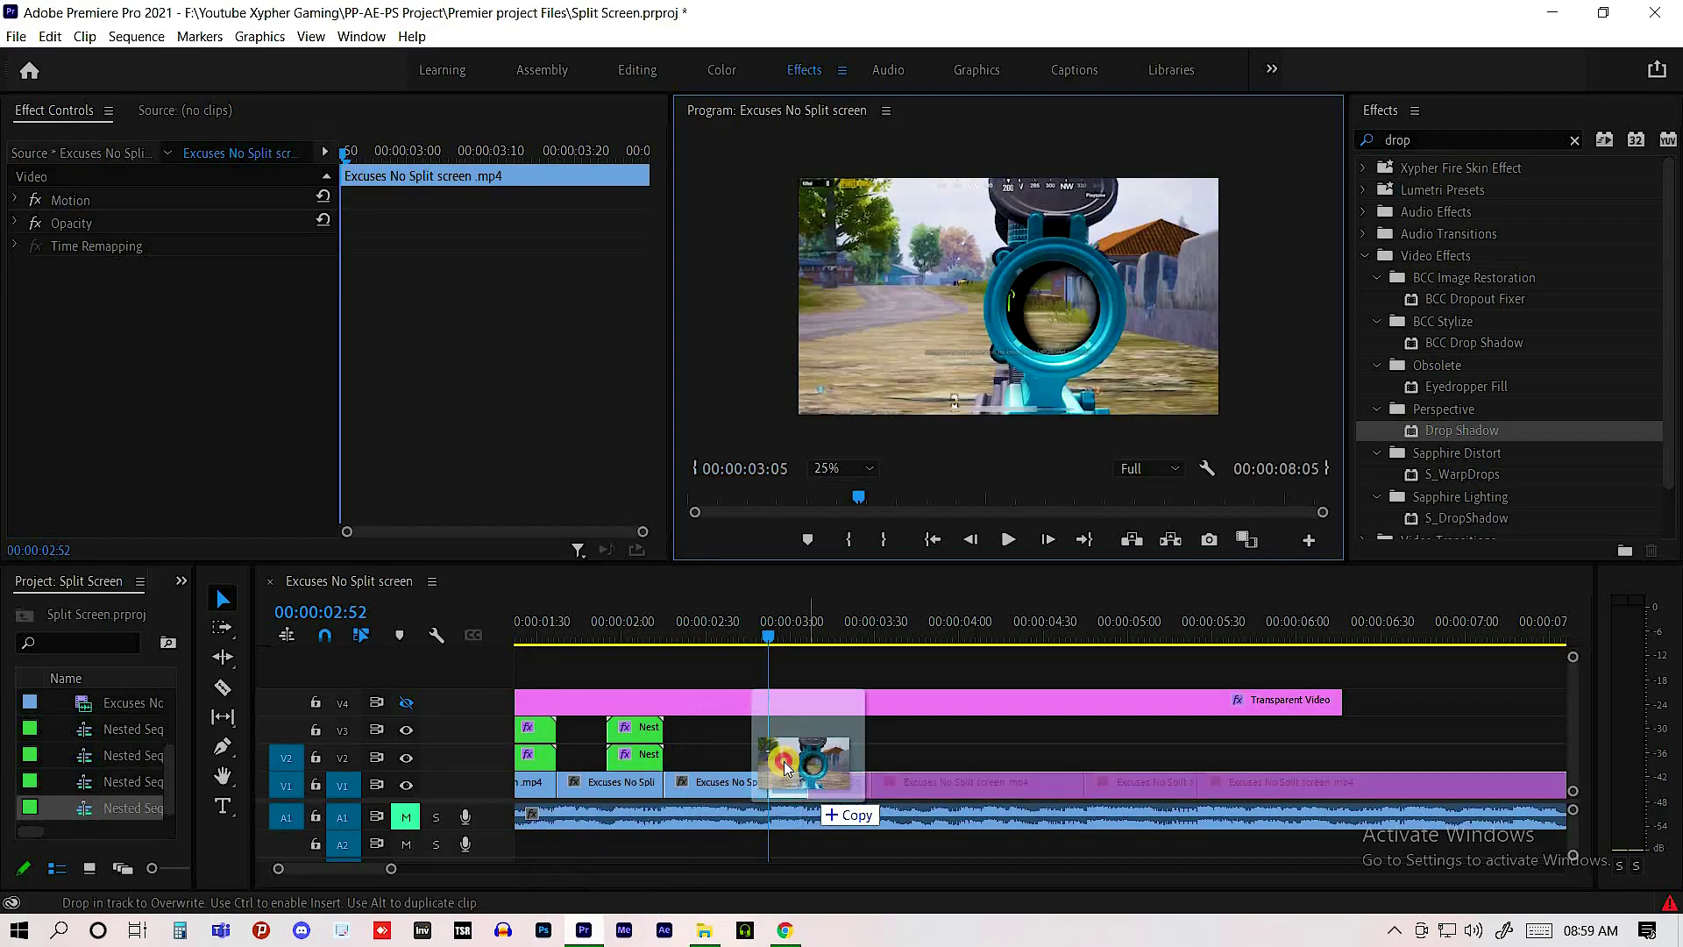
pyautogui.moveTo(579, 921); pyautogui.dragTo(772, 754)
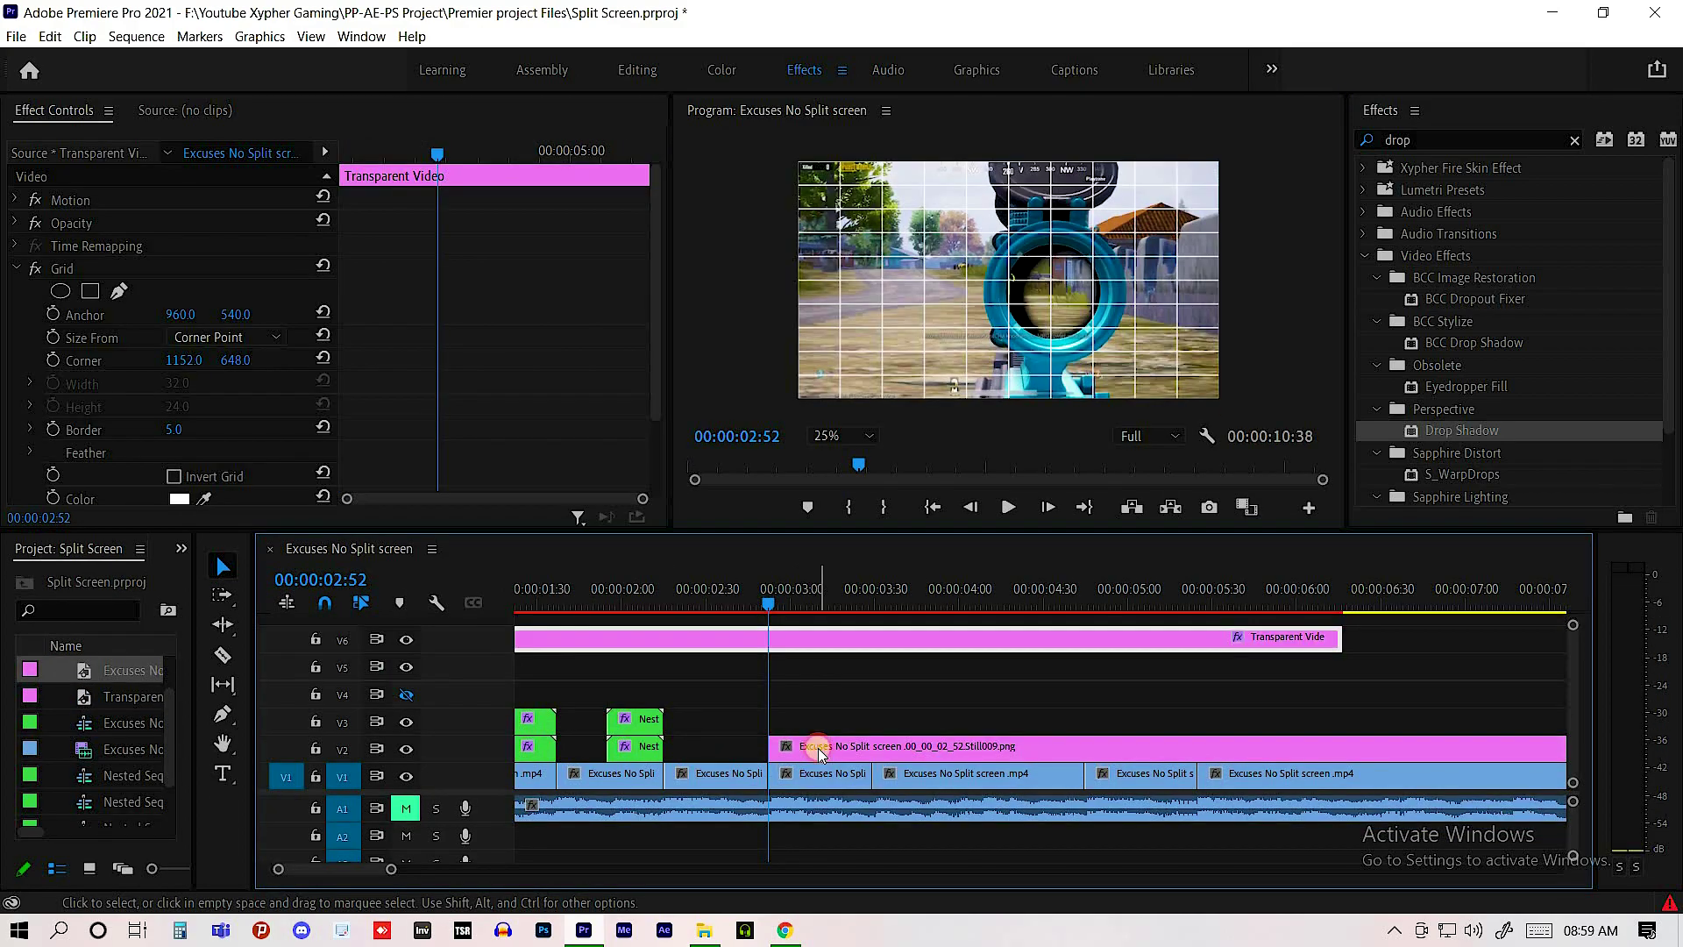
# - Slide the still to start at 02:32, split it at 02:52 and delete the tail
pyautogui.click(820, 752)
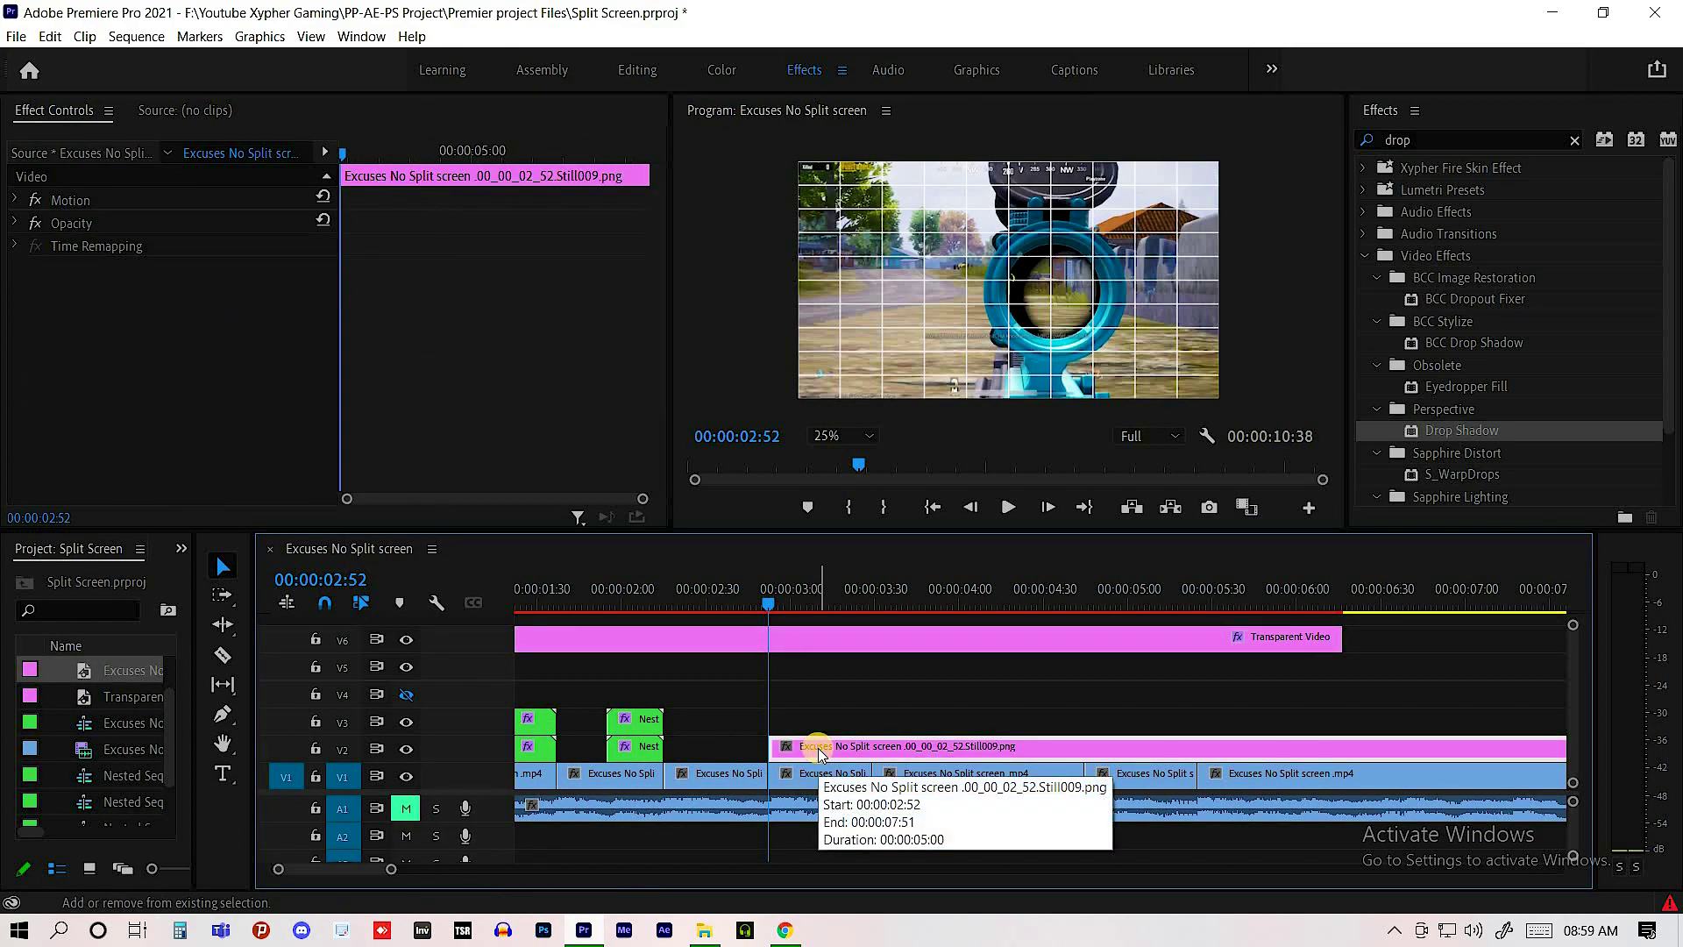
pyautogui.hotkey('shift', 'Left')
pyautogui.hotkey('shift', 'Left')
pyautogui.hotkey('shift', 'Left')
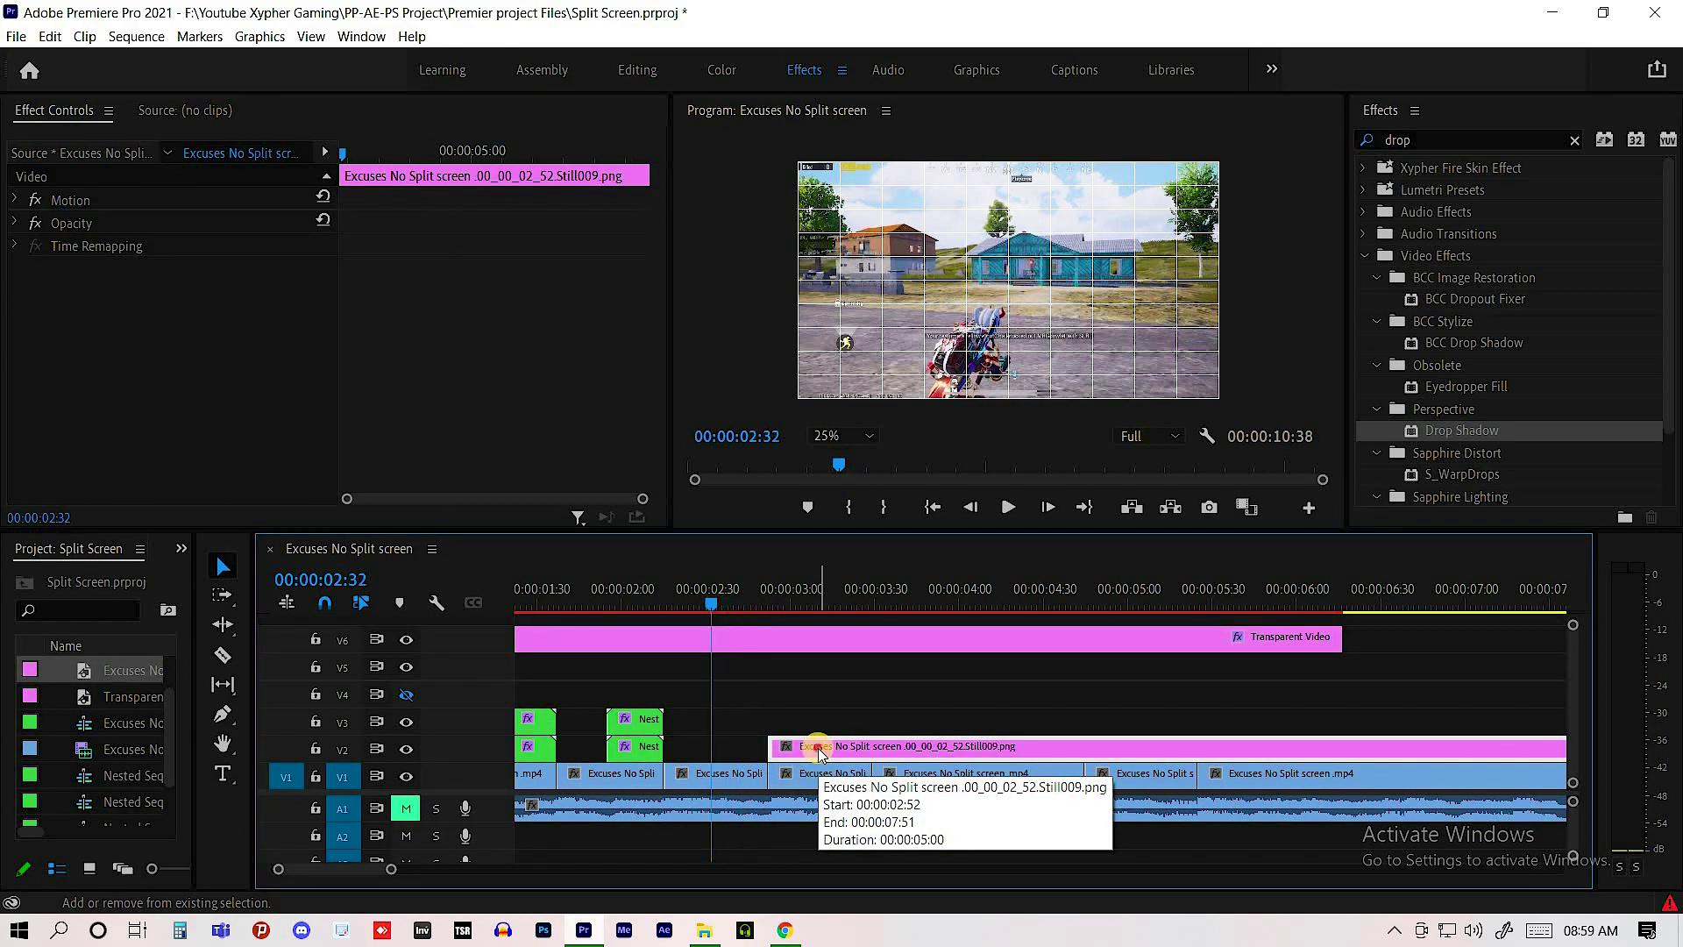
pyautogui.moveTo(819, 752); pyautogui.dragTo(762, 752)
pyautogui.click(728, 598)
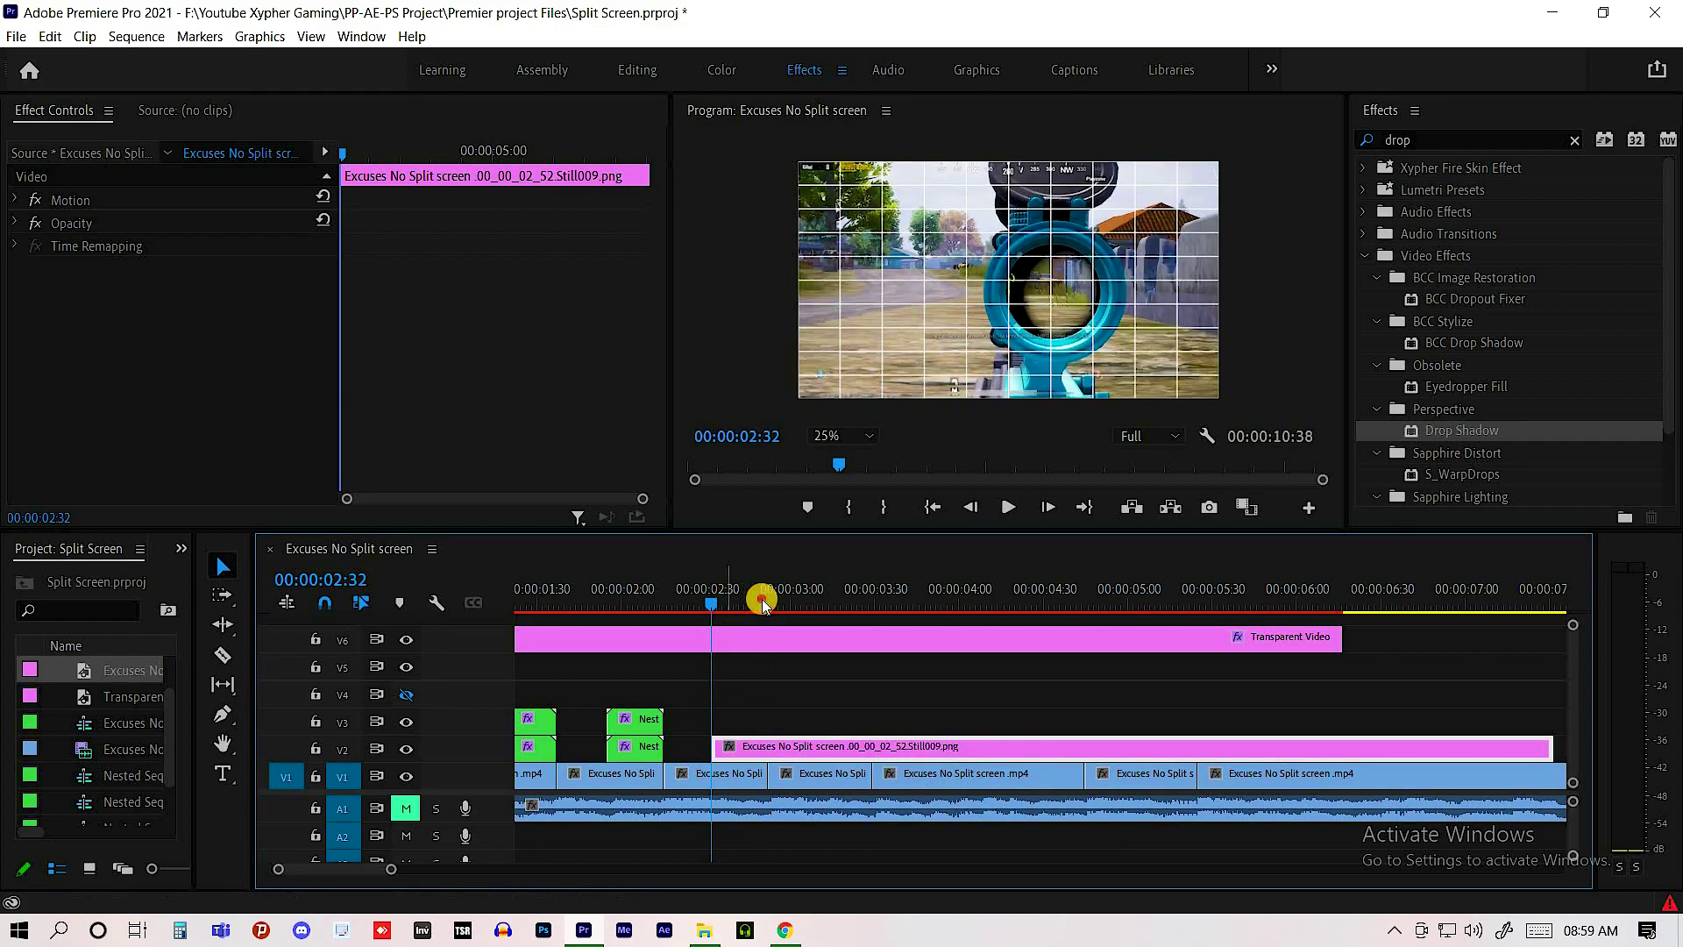
pyautogui.moveTo(727, 598); pyautogui.dragTo(768, 598)
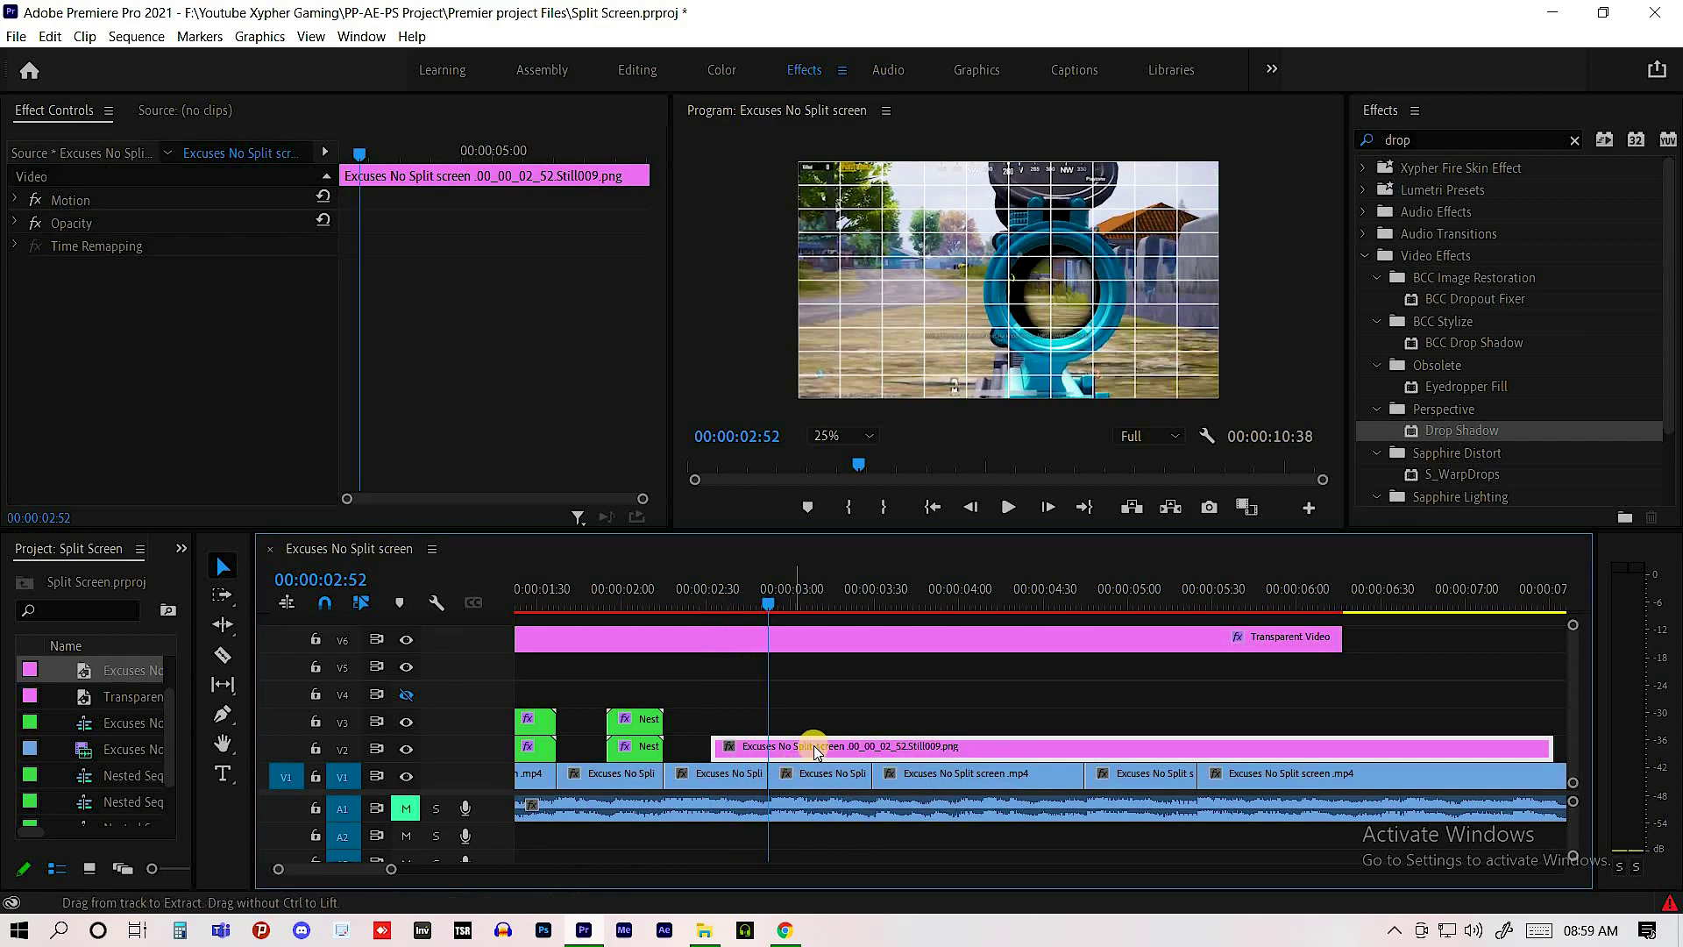
pyautogui.hotkey('ctrl', 'k')
pyautogui.click(801, 745)
pyautogui.press('Delete')
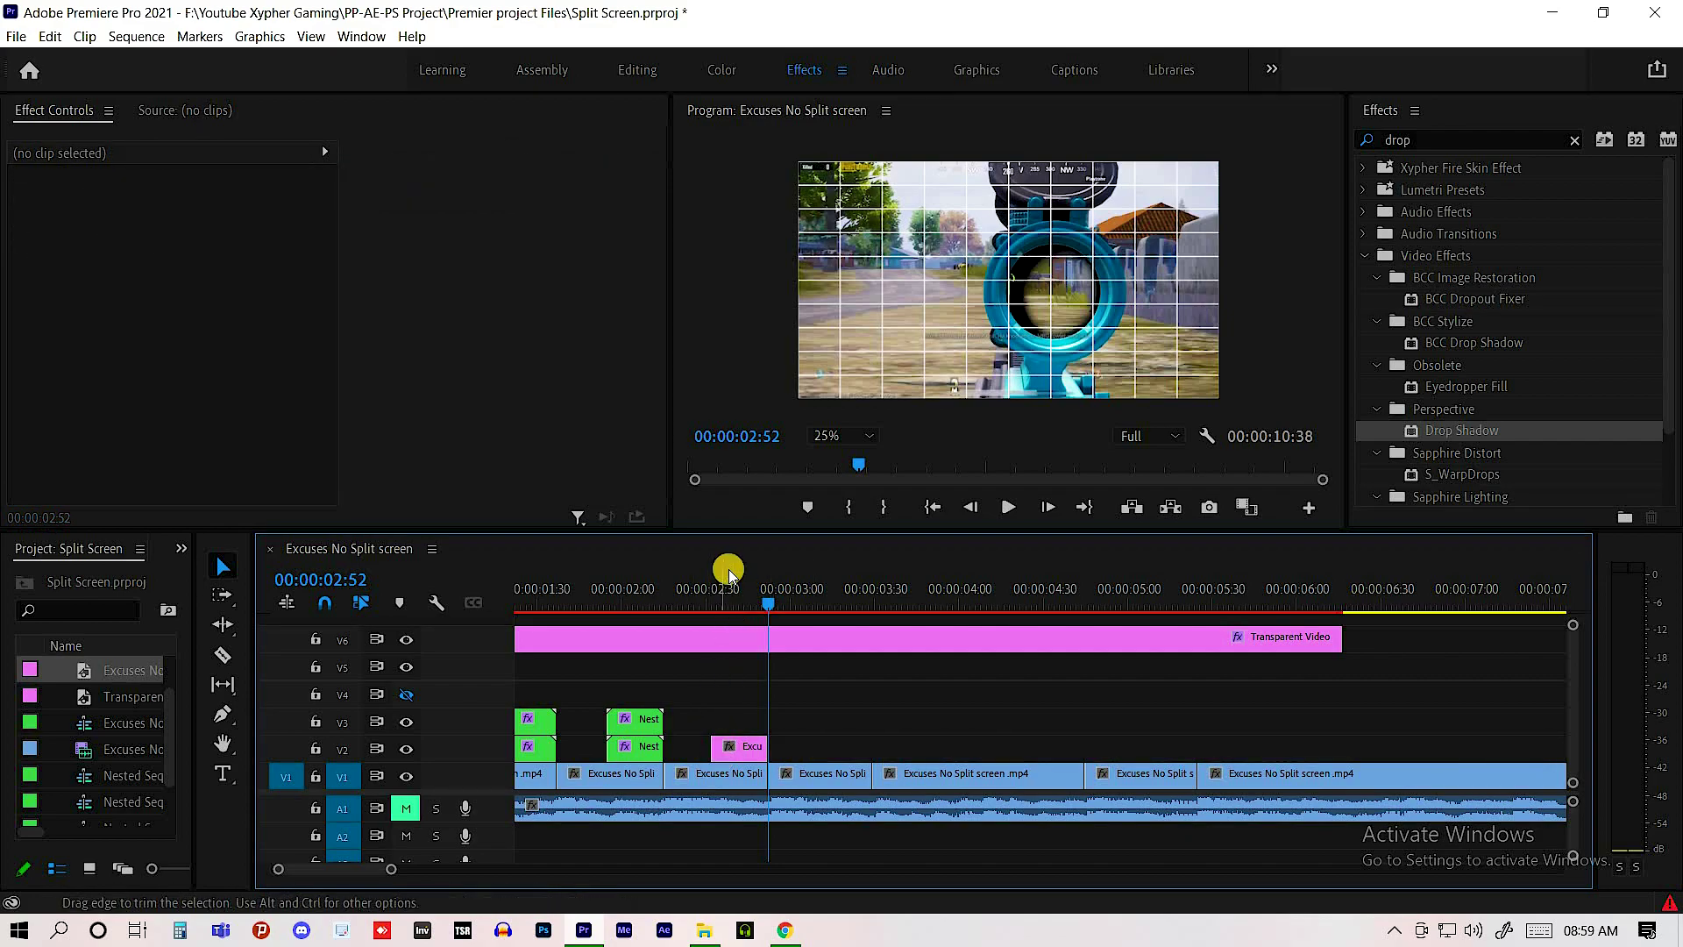
pyautogui.click(726, 597)
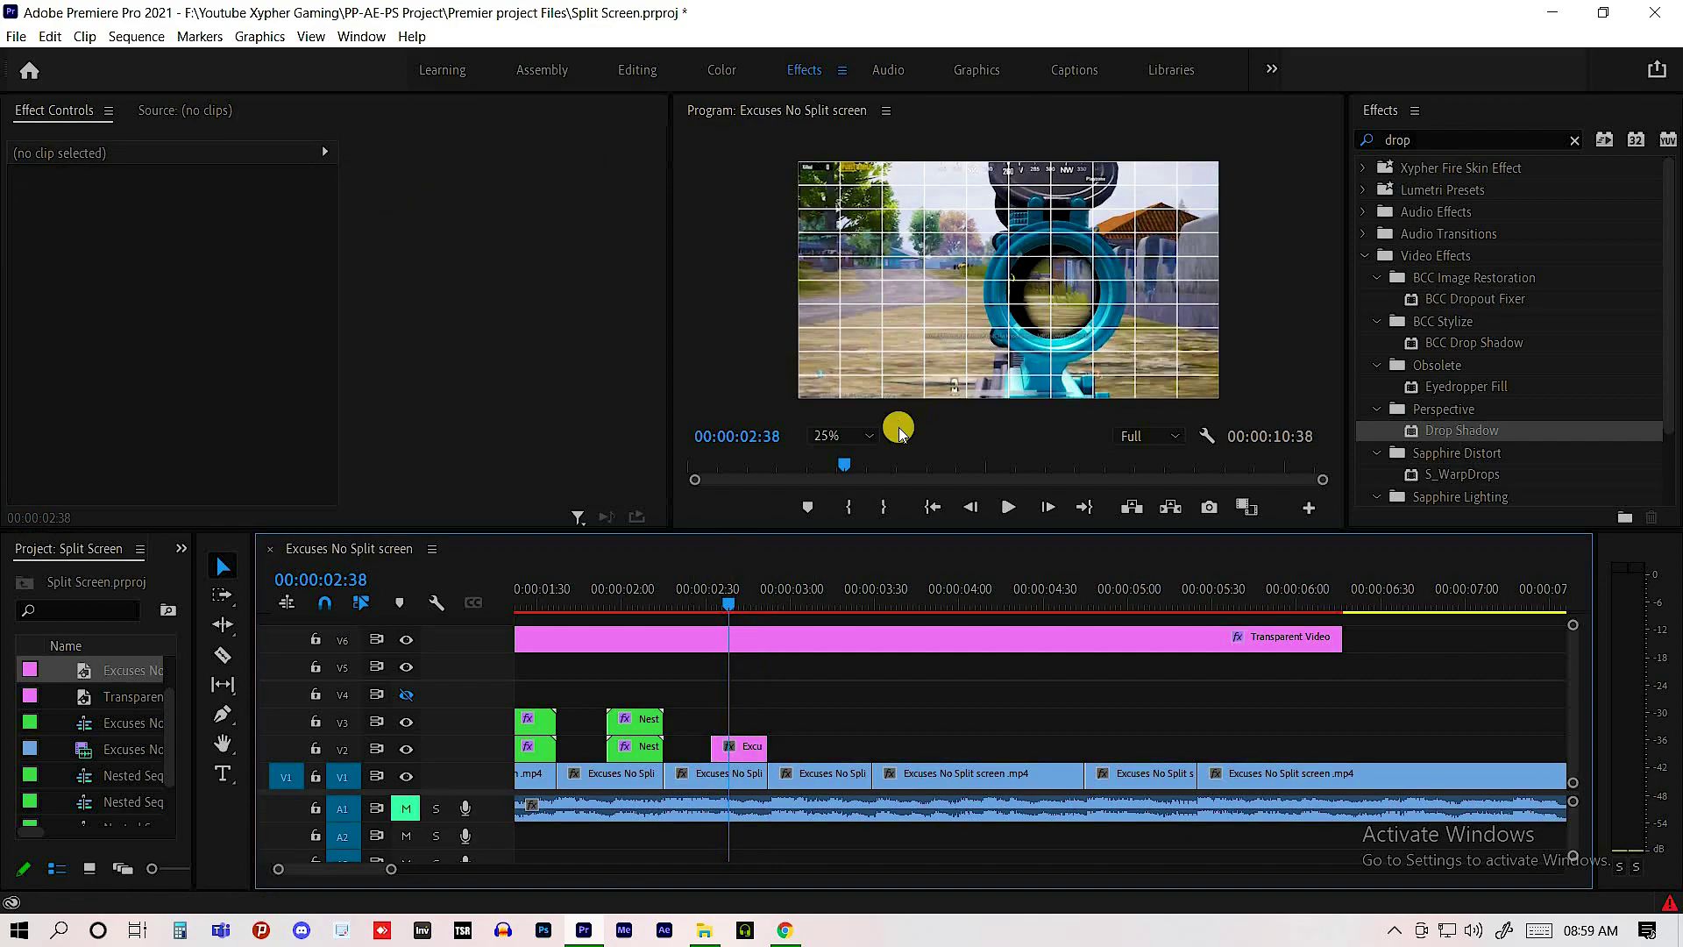
# - Alt-drag the V2 Still009 clip to duplicate it onto V3, V4 and V5, then select the top copy
pyautogui.click(751, 750)
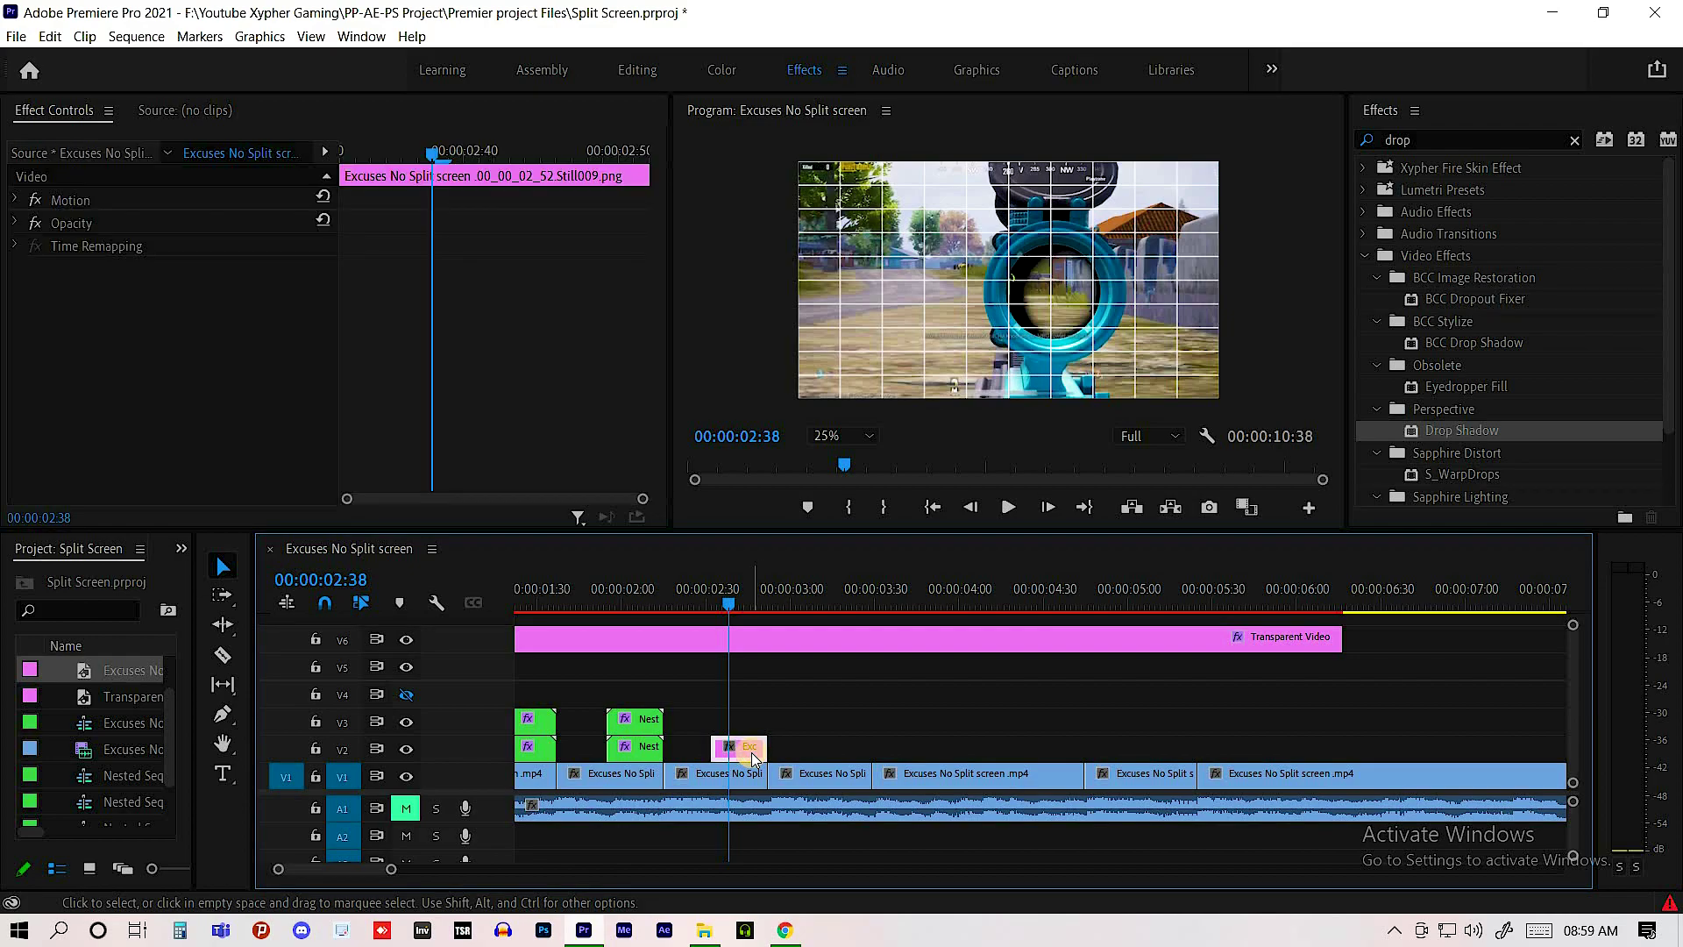
pyautogui.moveTo(752, 739); pyautogui.dragTo(745, 663)
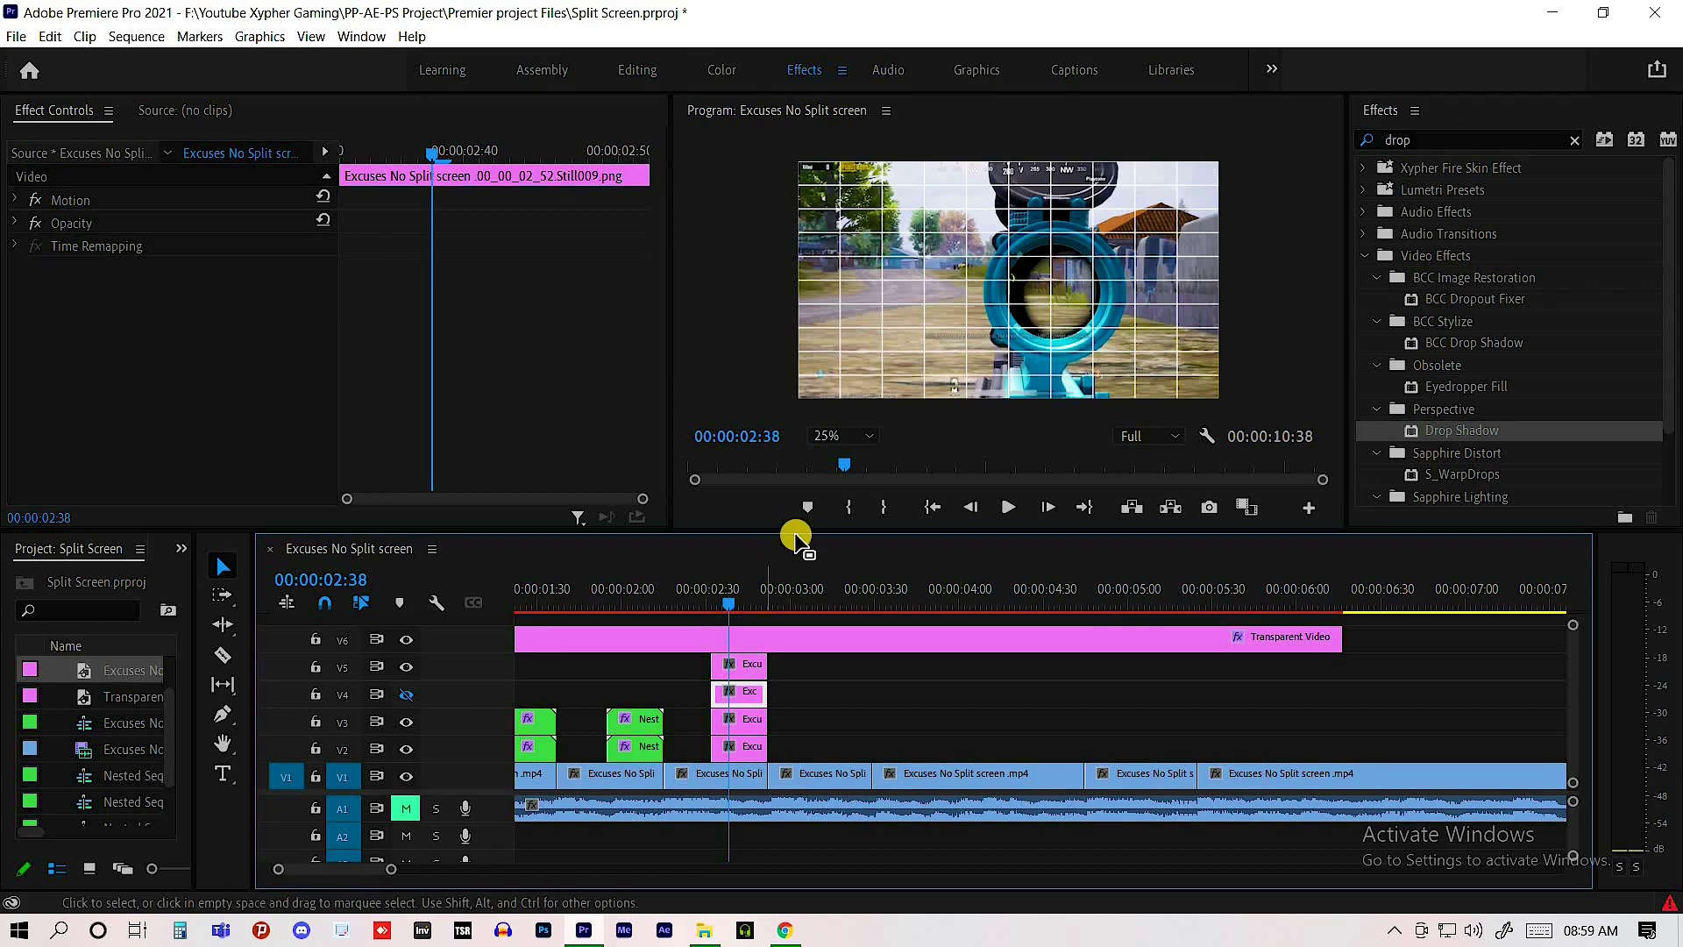
pyautogui.click(753, 690)
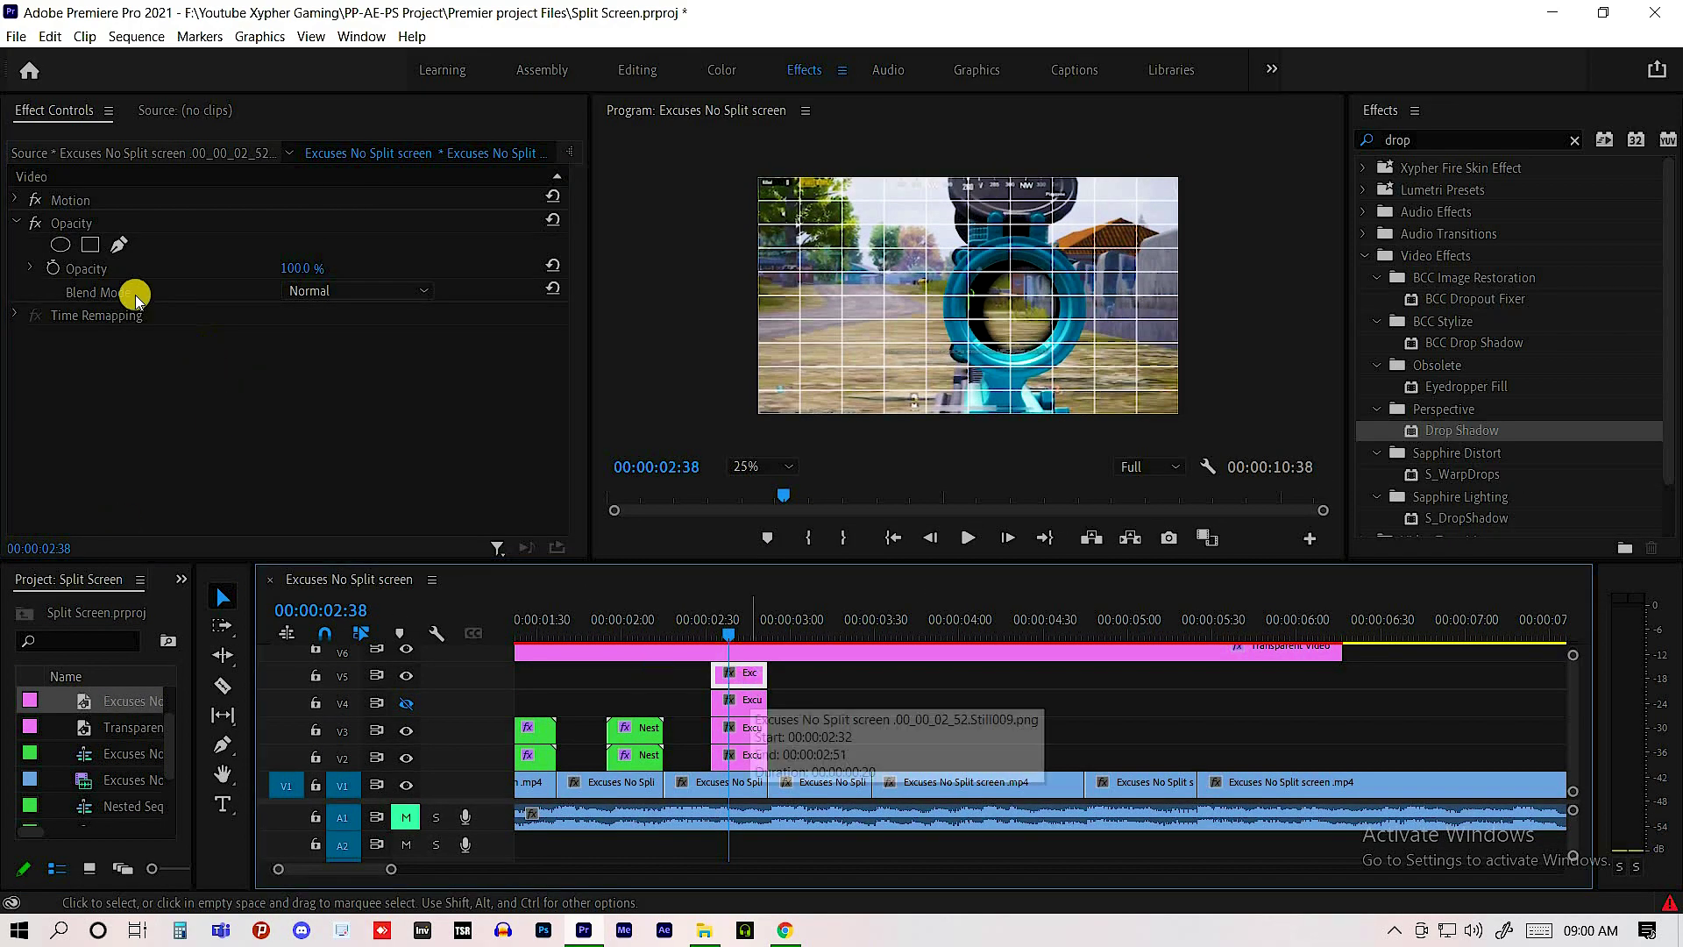
# - Draw a left-side triangle pen mask on the V5 still and set its feather to 0
pyautogui.click(119, 246)
pyautogui.click(759, 180)
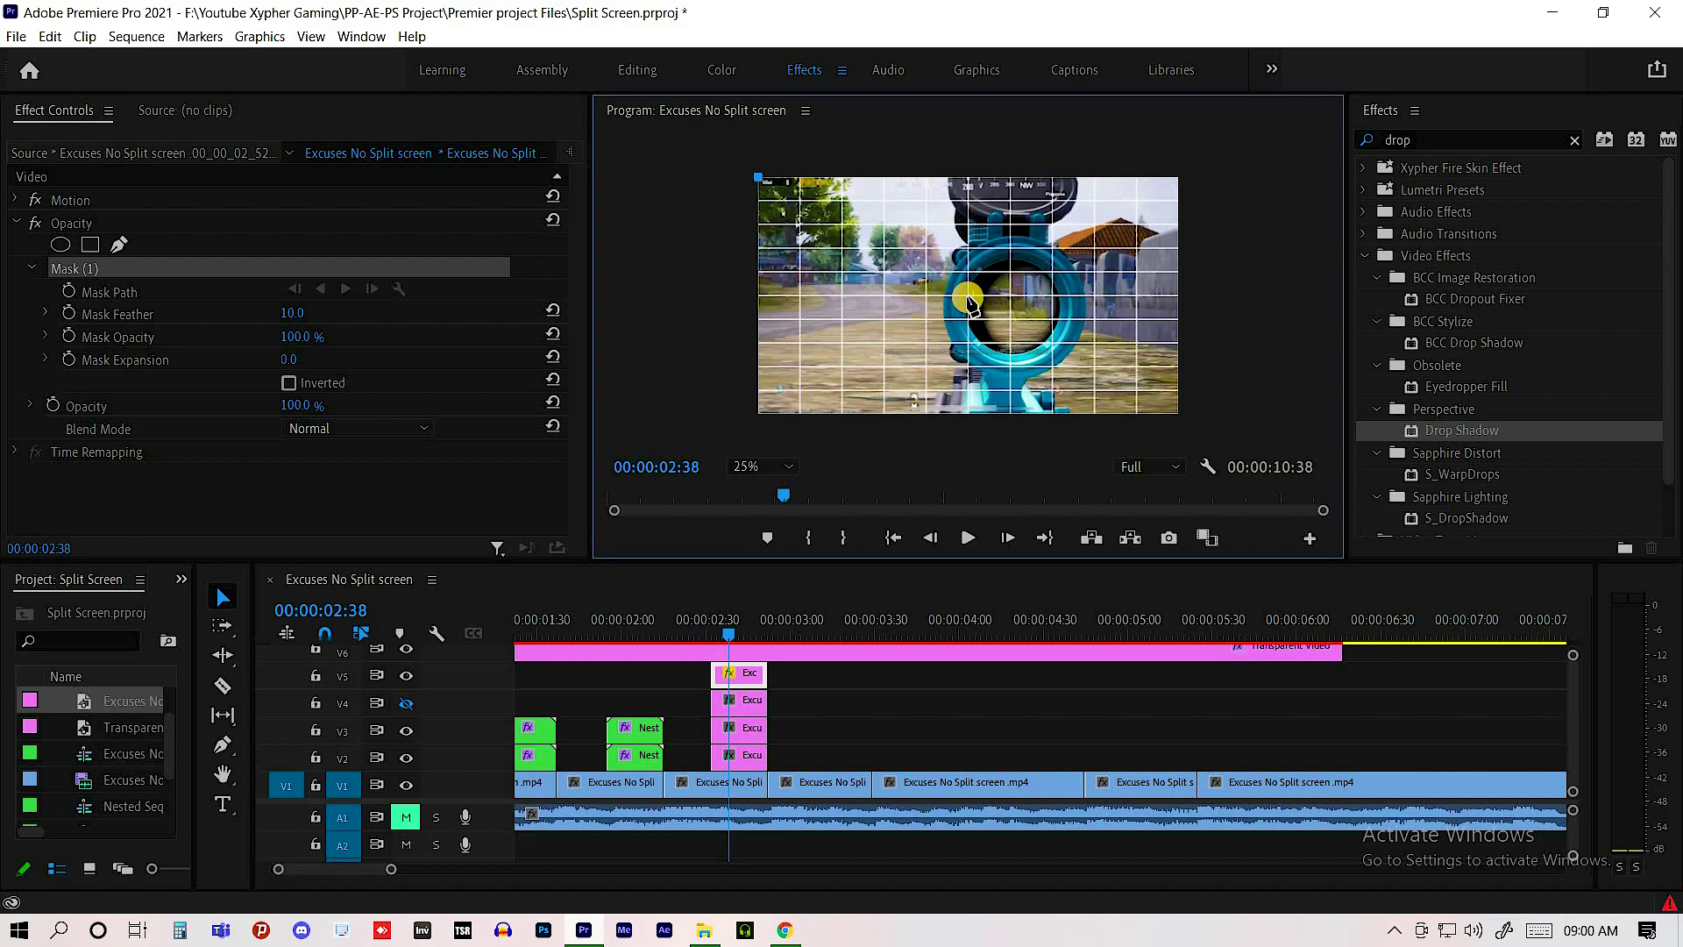
pyautogui.click(969, 297)
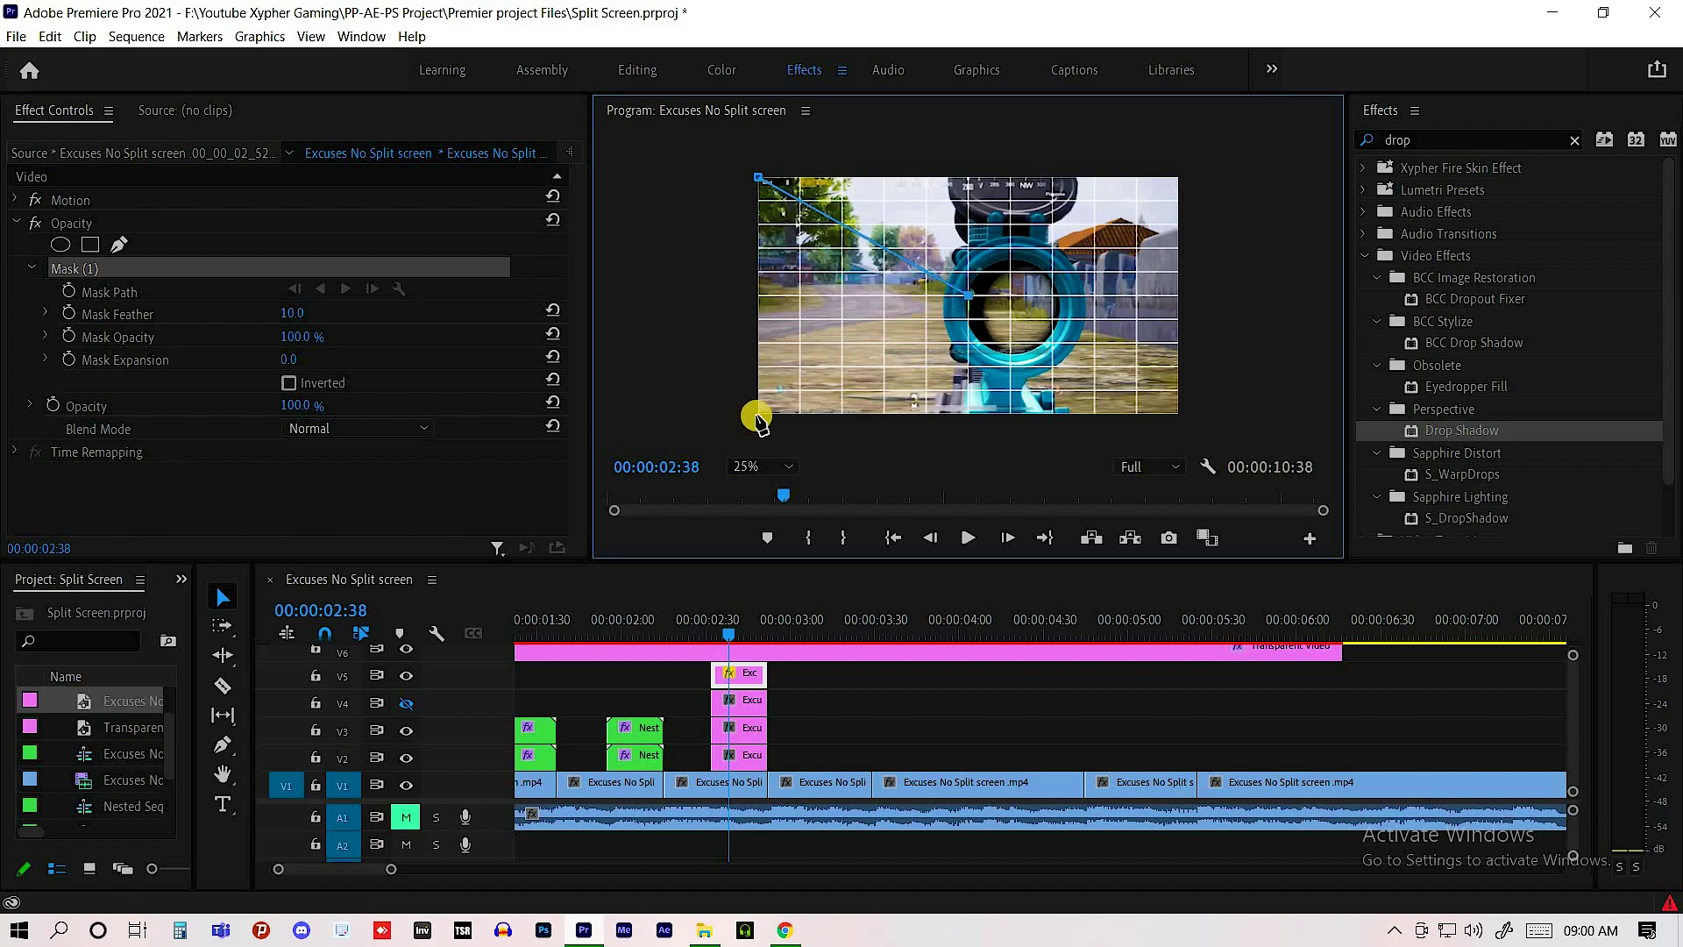
pyautogui.click(758, 416)
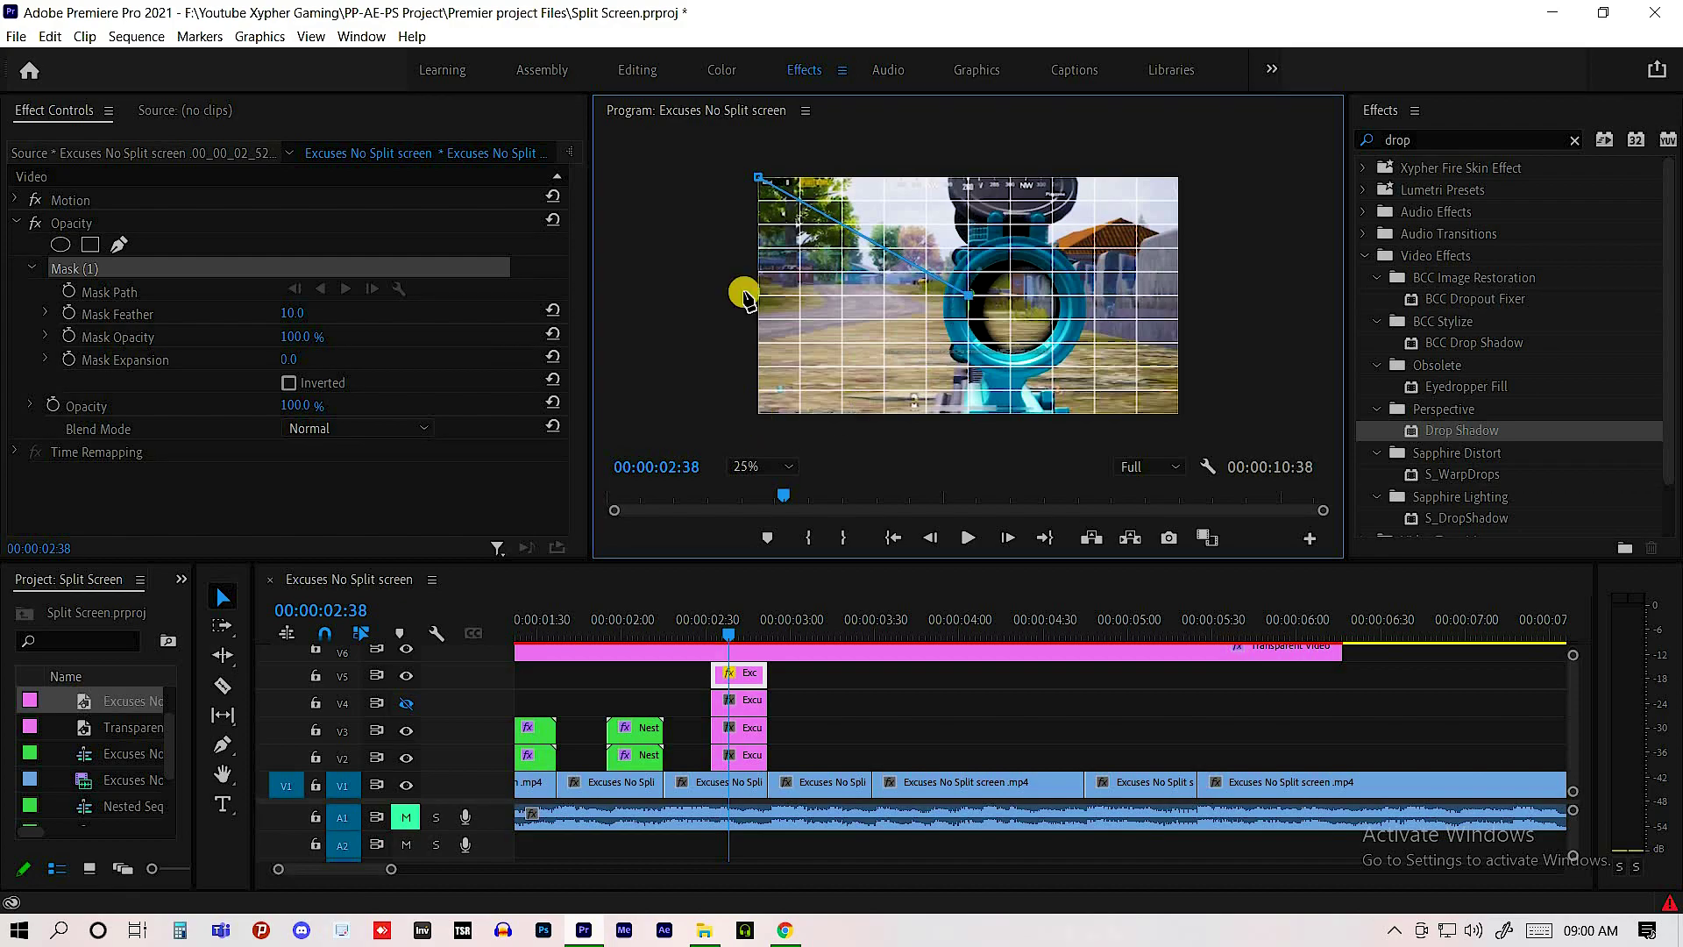
pyautogui.click(756, 175)
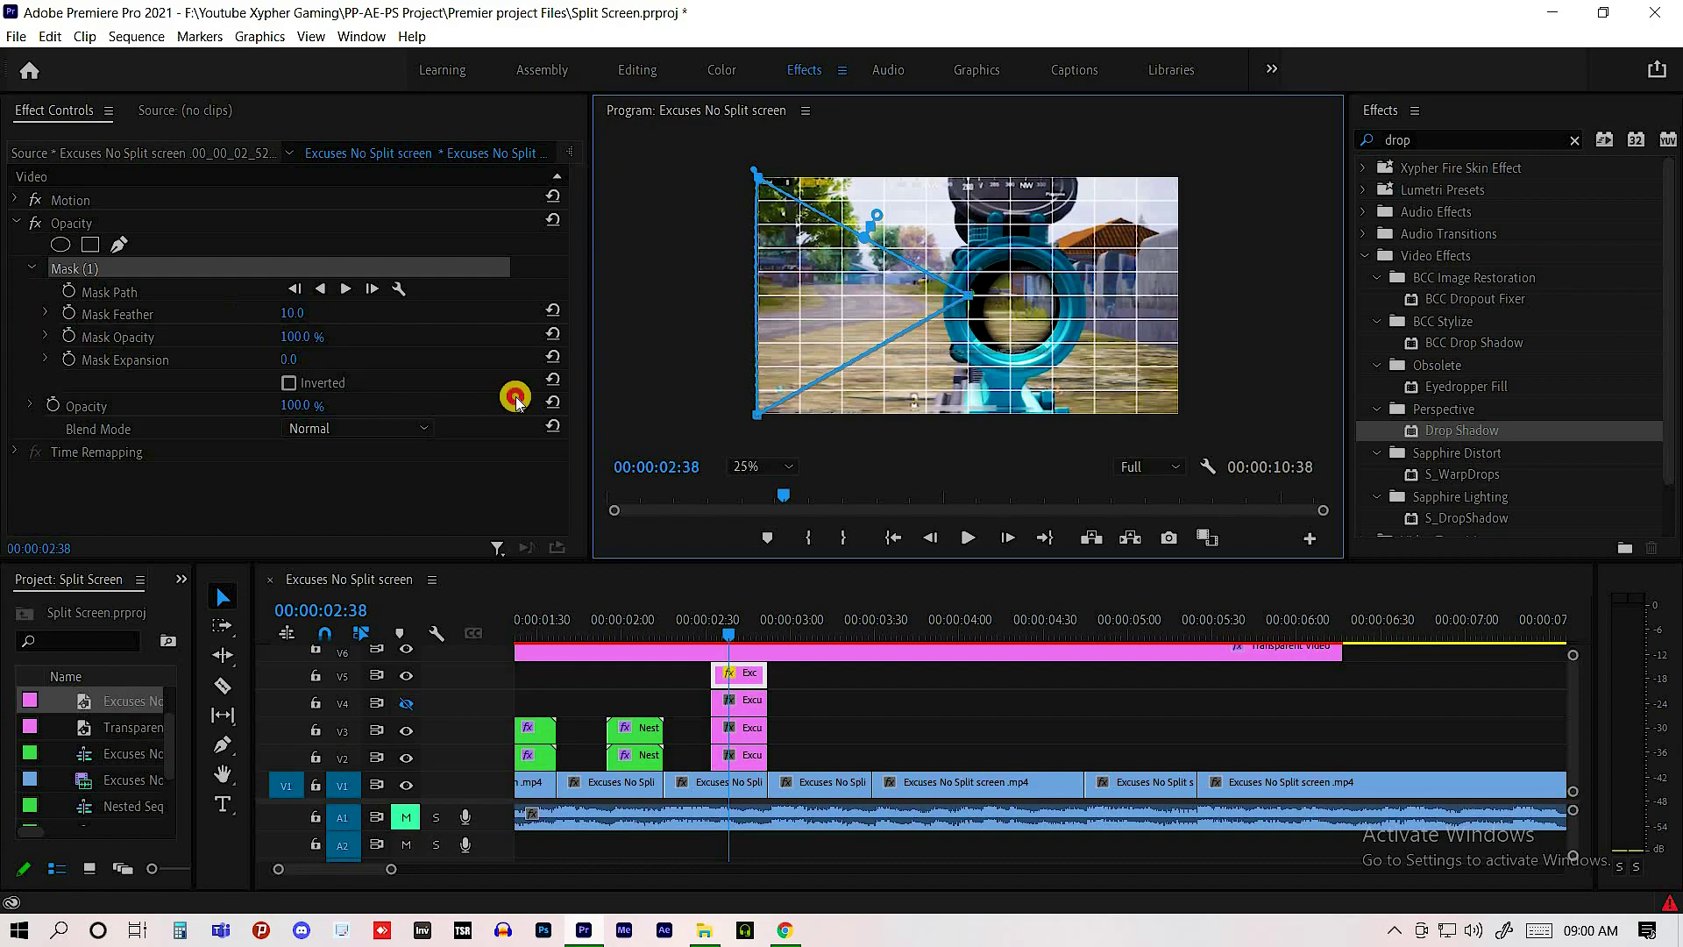
pyautogui.moveTo(515, 399); pyautogui.dragTo(751, 214)
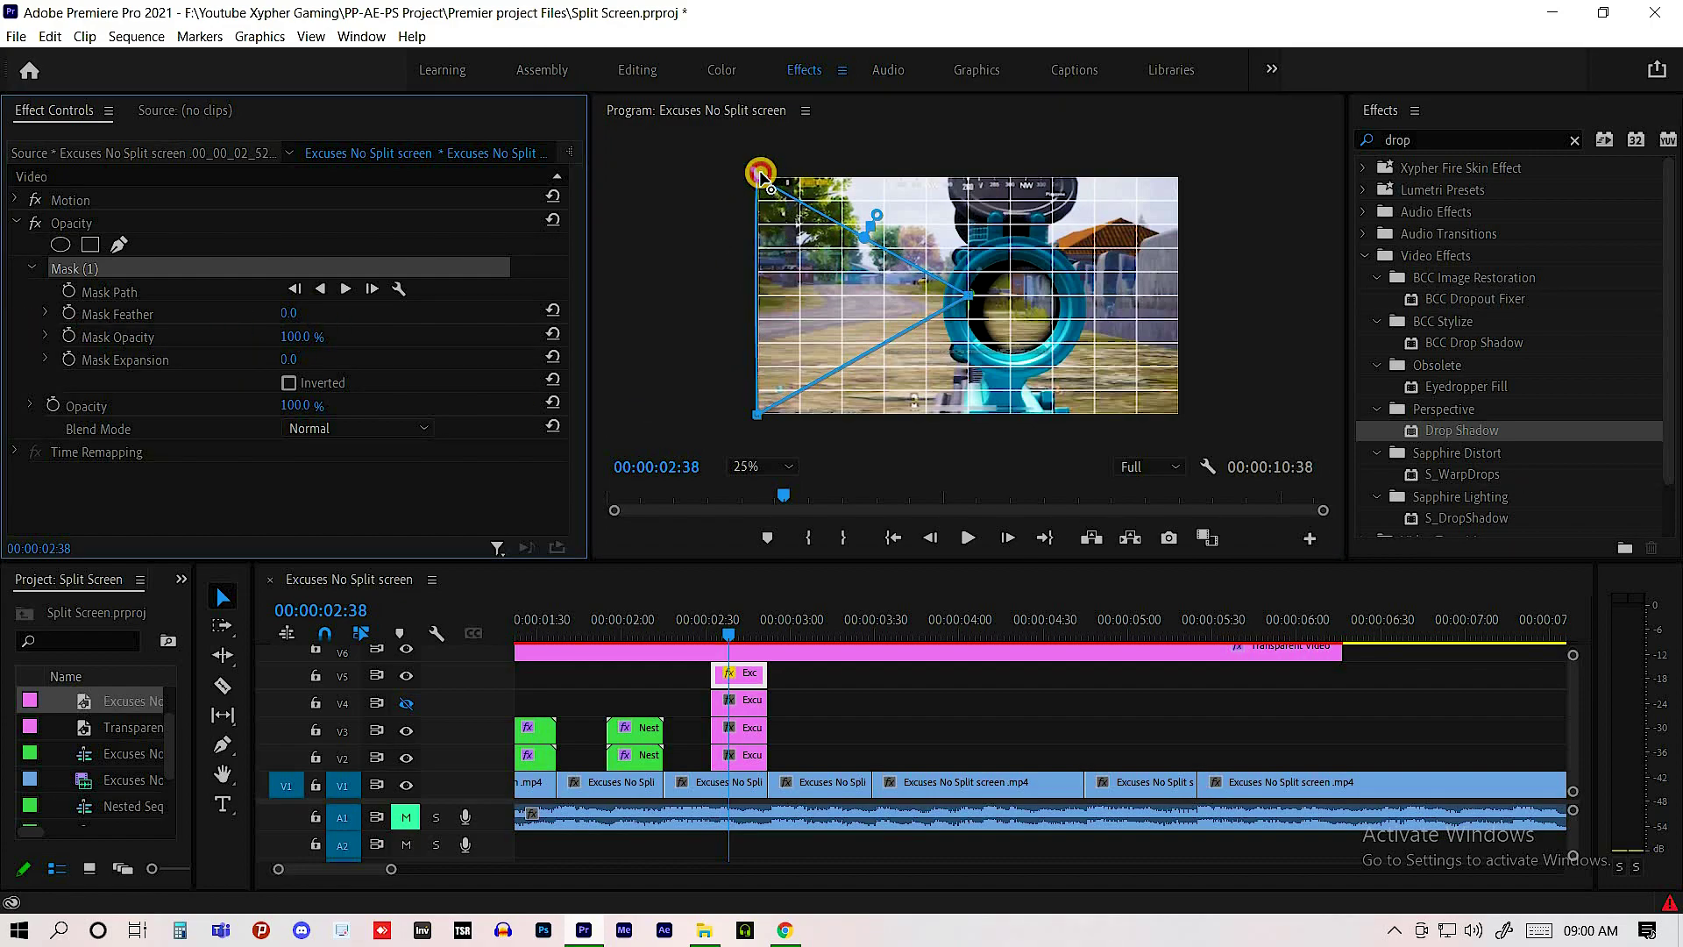
pyautogui.click(760, 176)
# - Nest the masked V5 clip
pyautogui.click(736, 699)
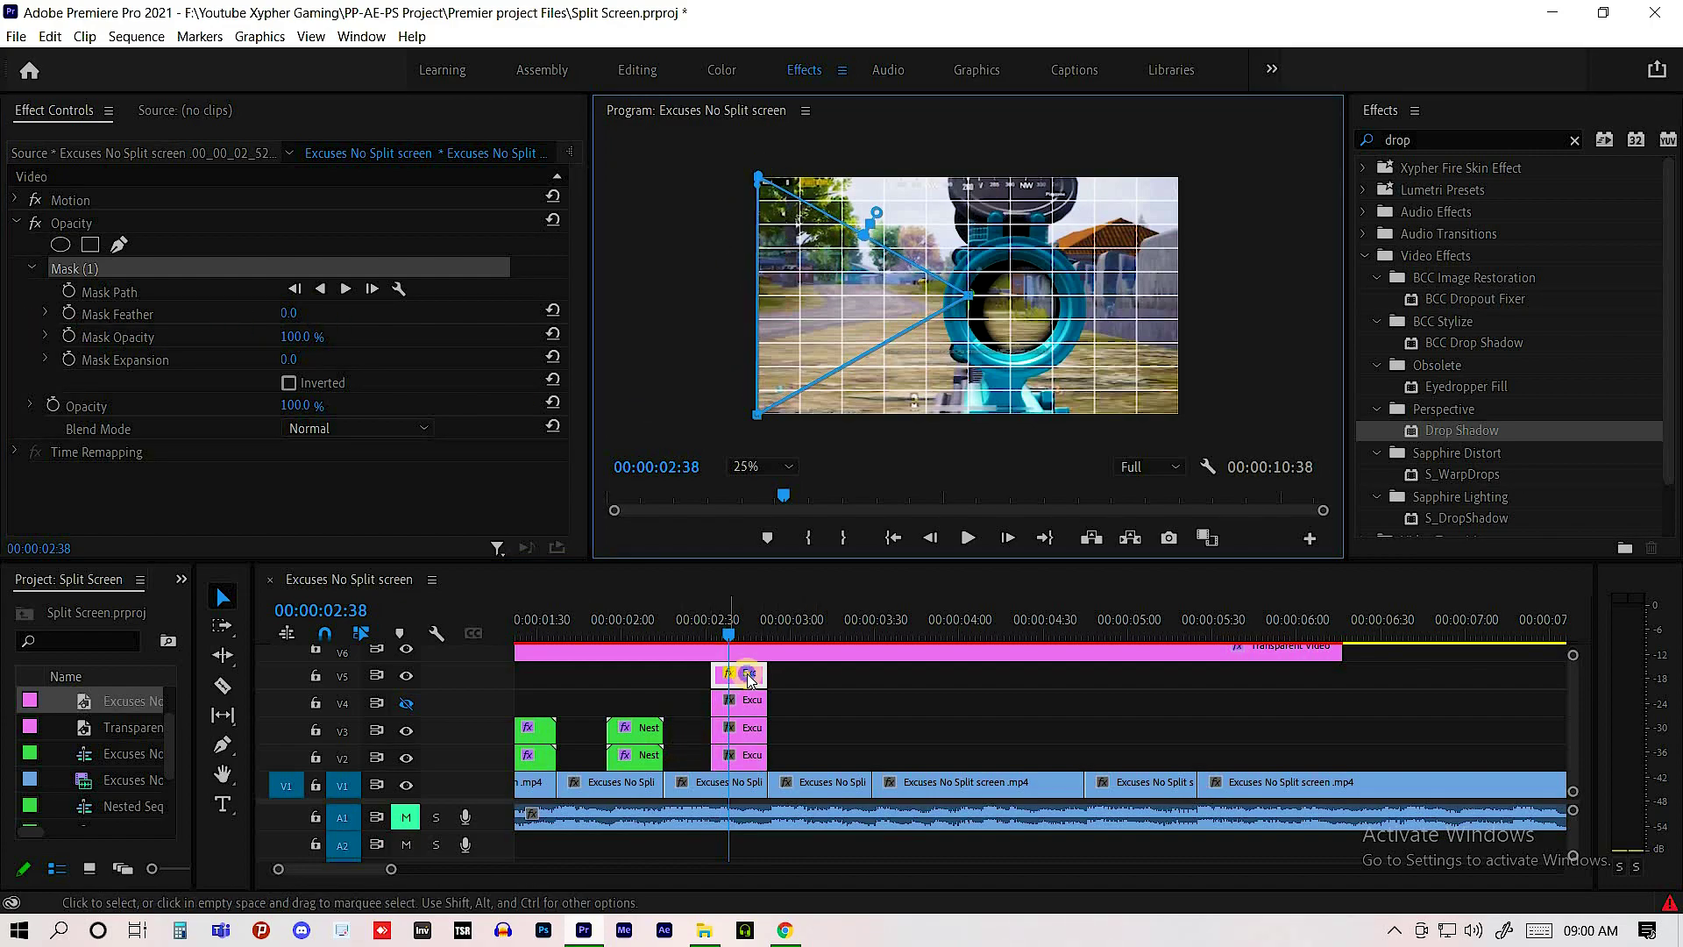
pyautogui.rightClick(748, 676)
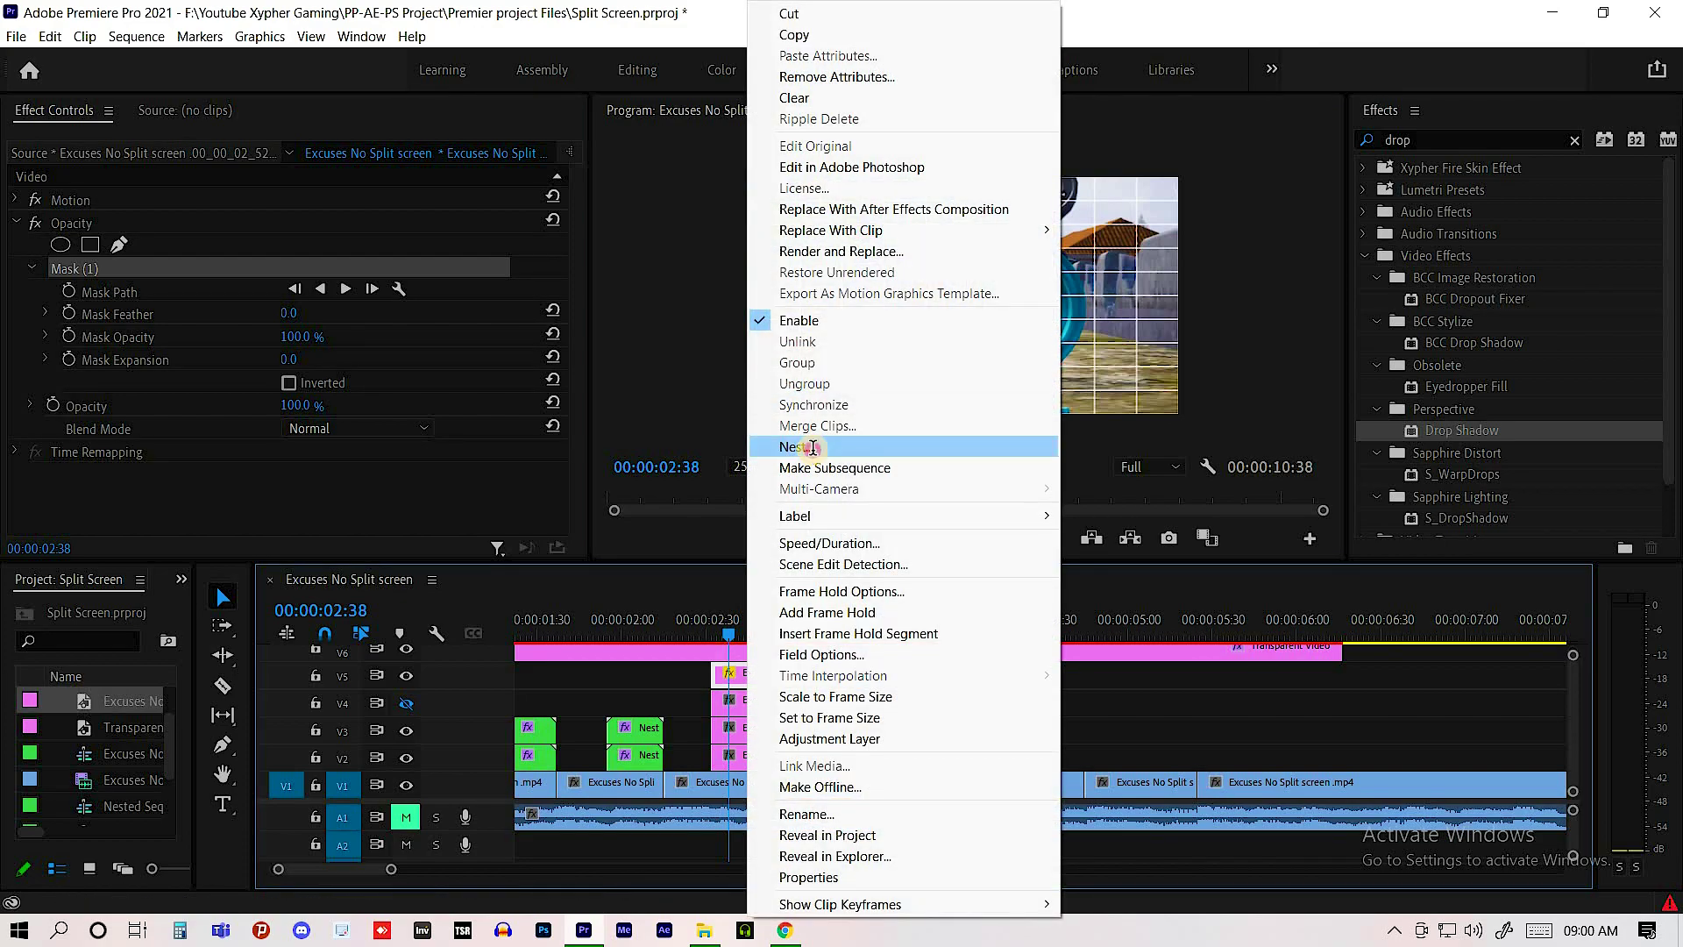
pyautogui.click(842, 447)
# - Confirm the V5 nest, then mask the V4 still to a bottom triangle with zero feather
pyautogui.click(789, 485)
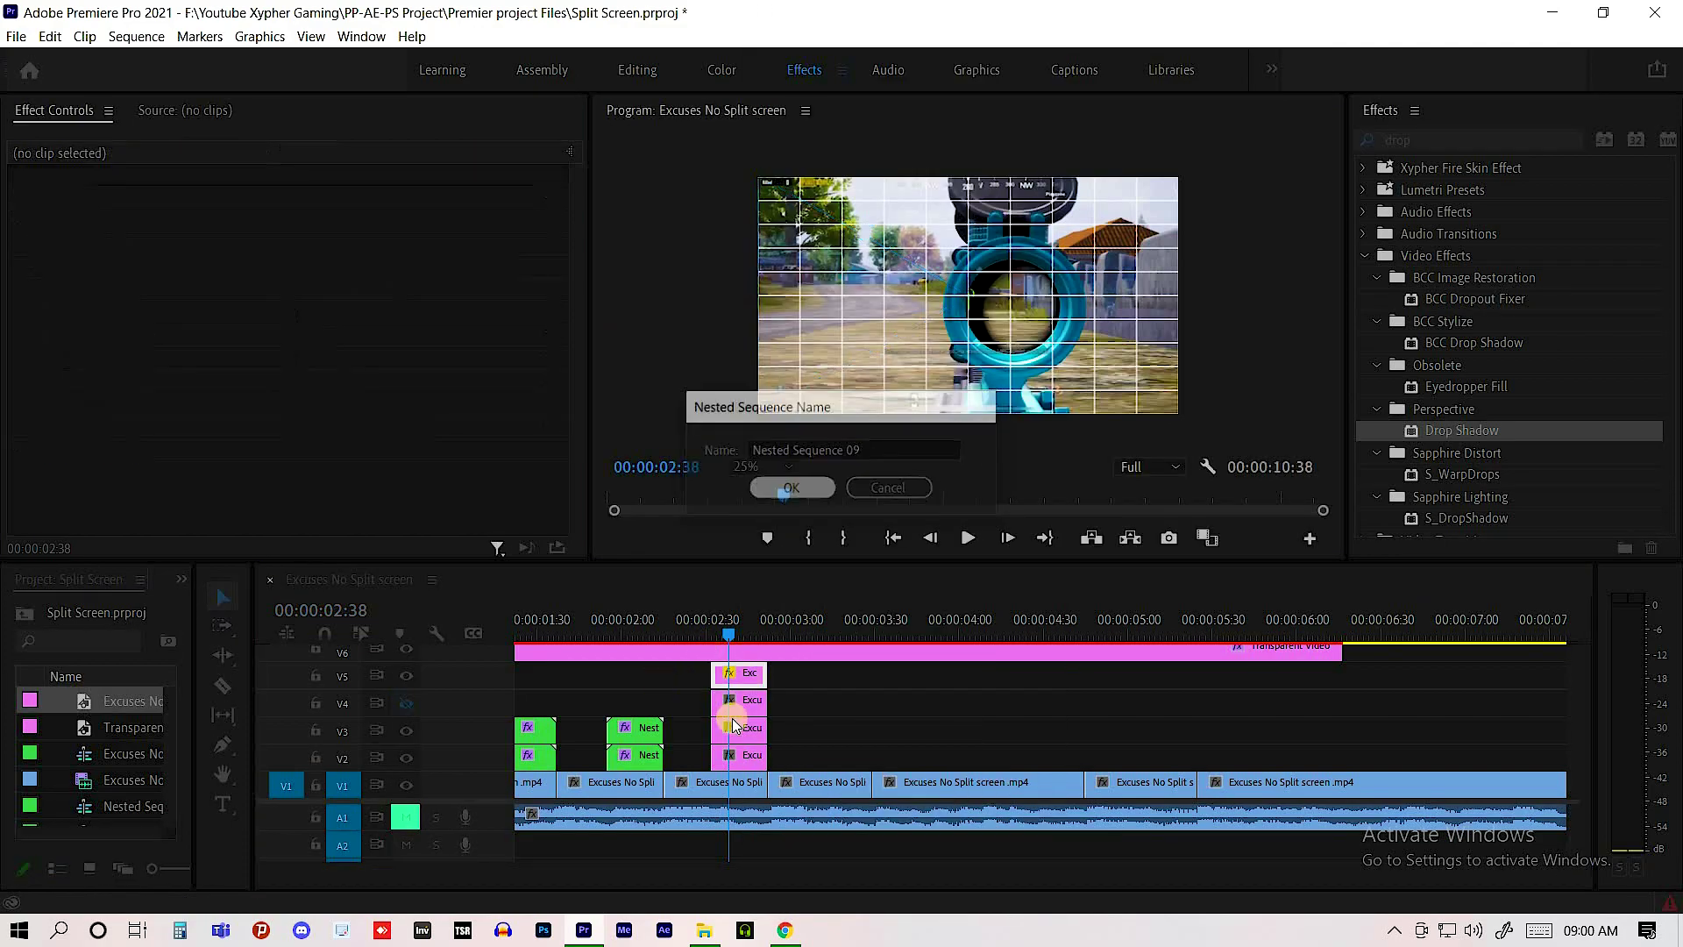
pyautogui.click(743, 702)
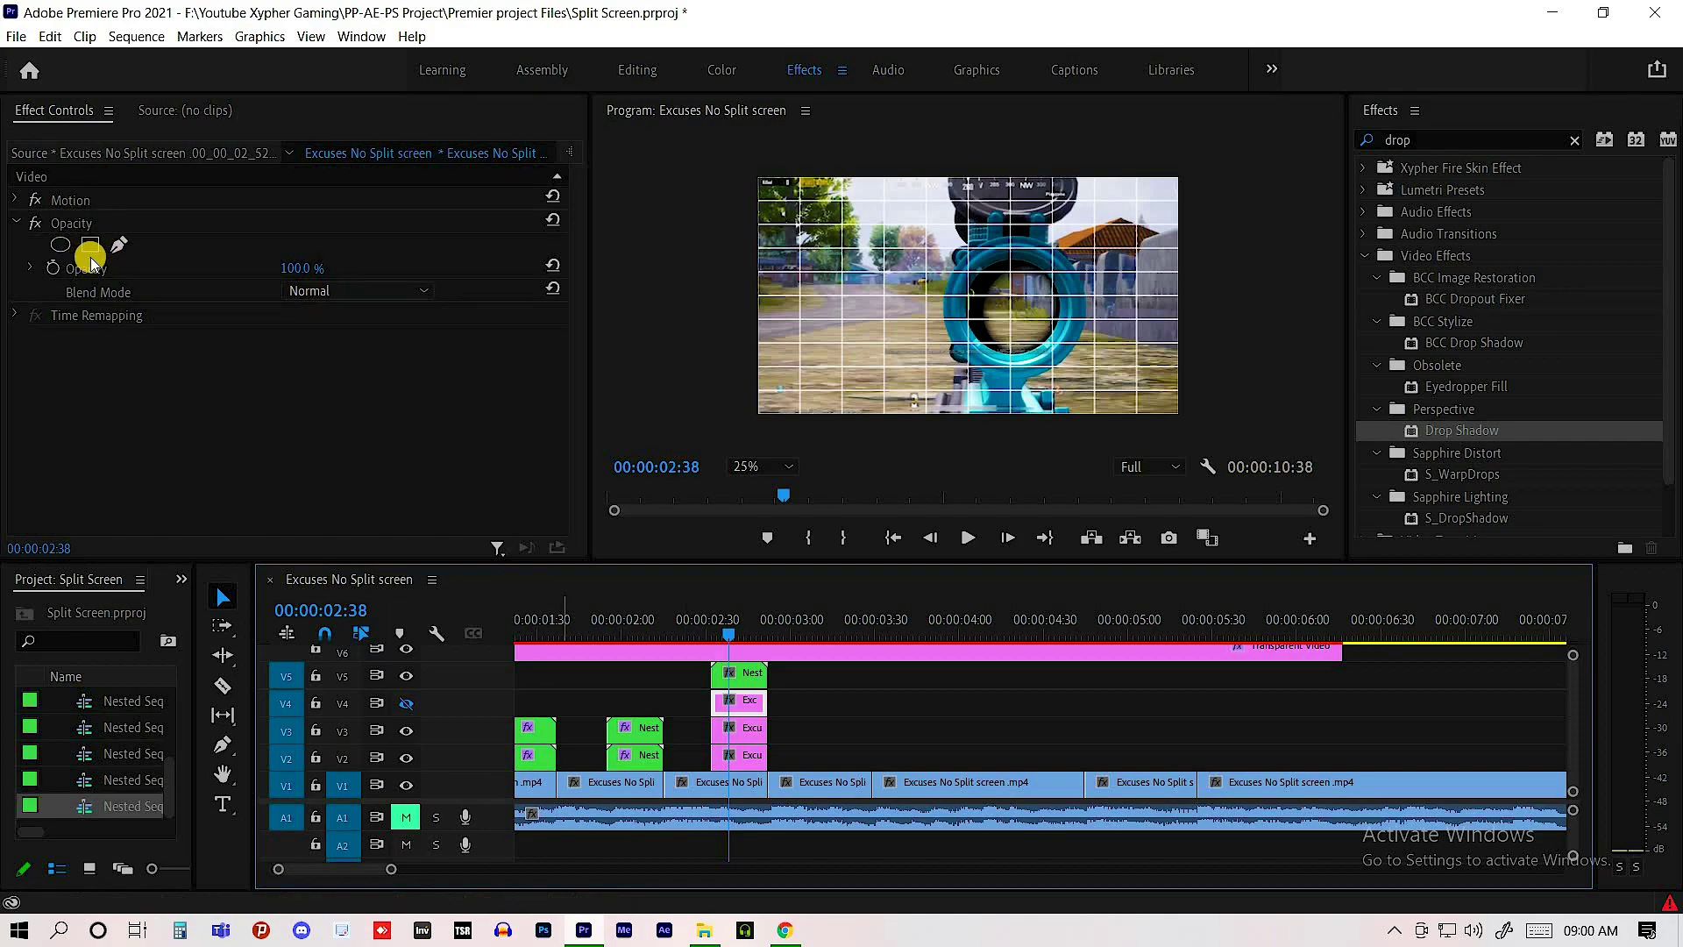
pyautogui.click(120, 248)
pyautogui.click(881, 324)
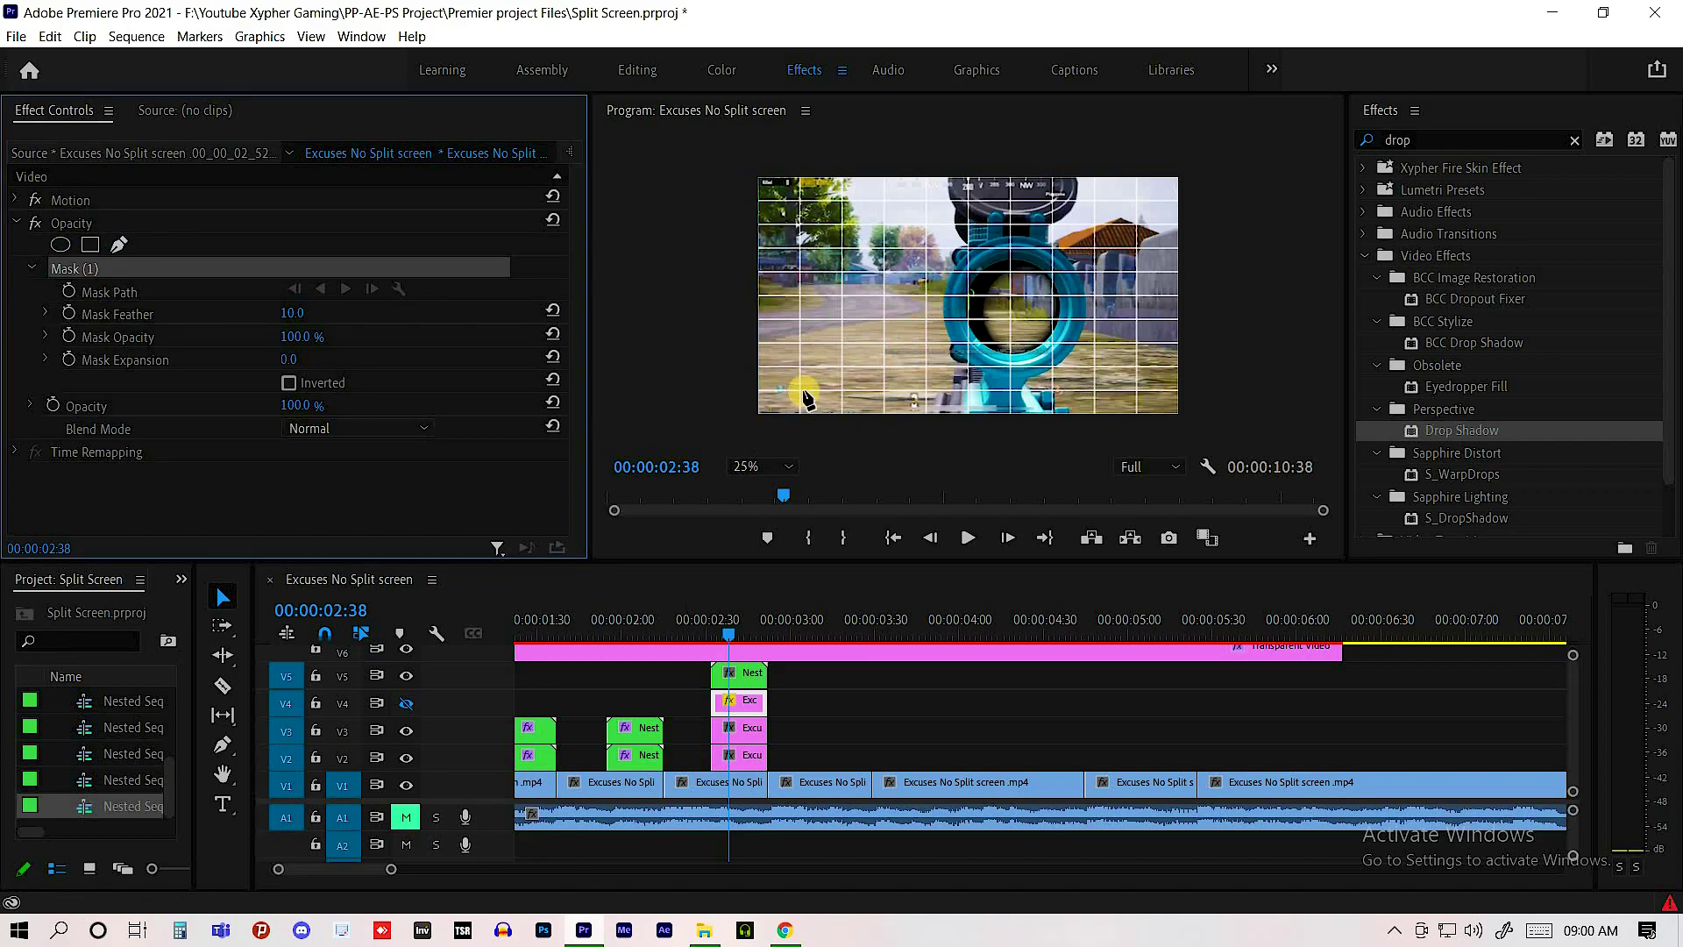
pyautogui.click(756, 418)
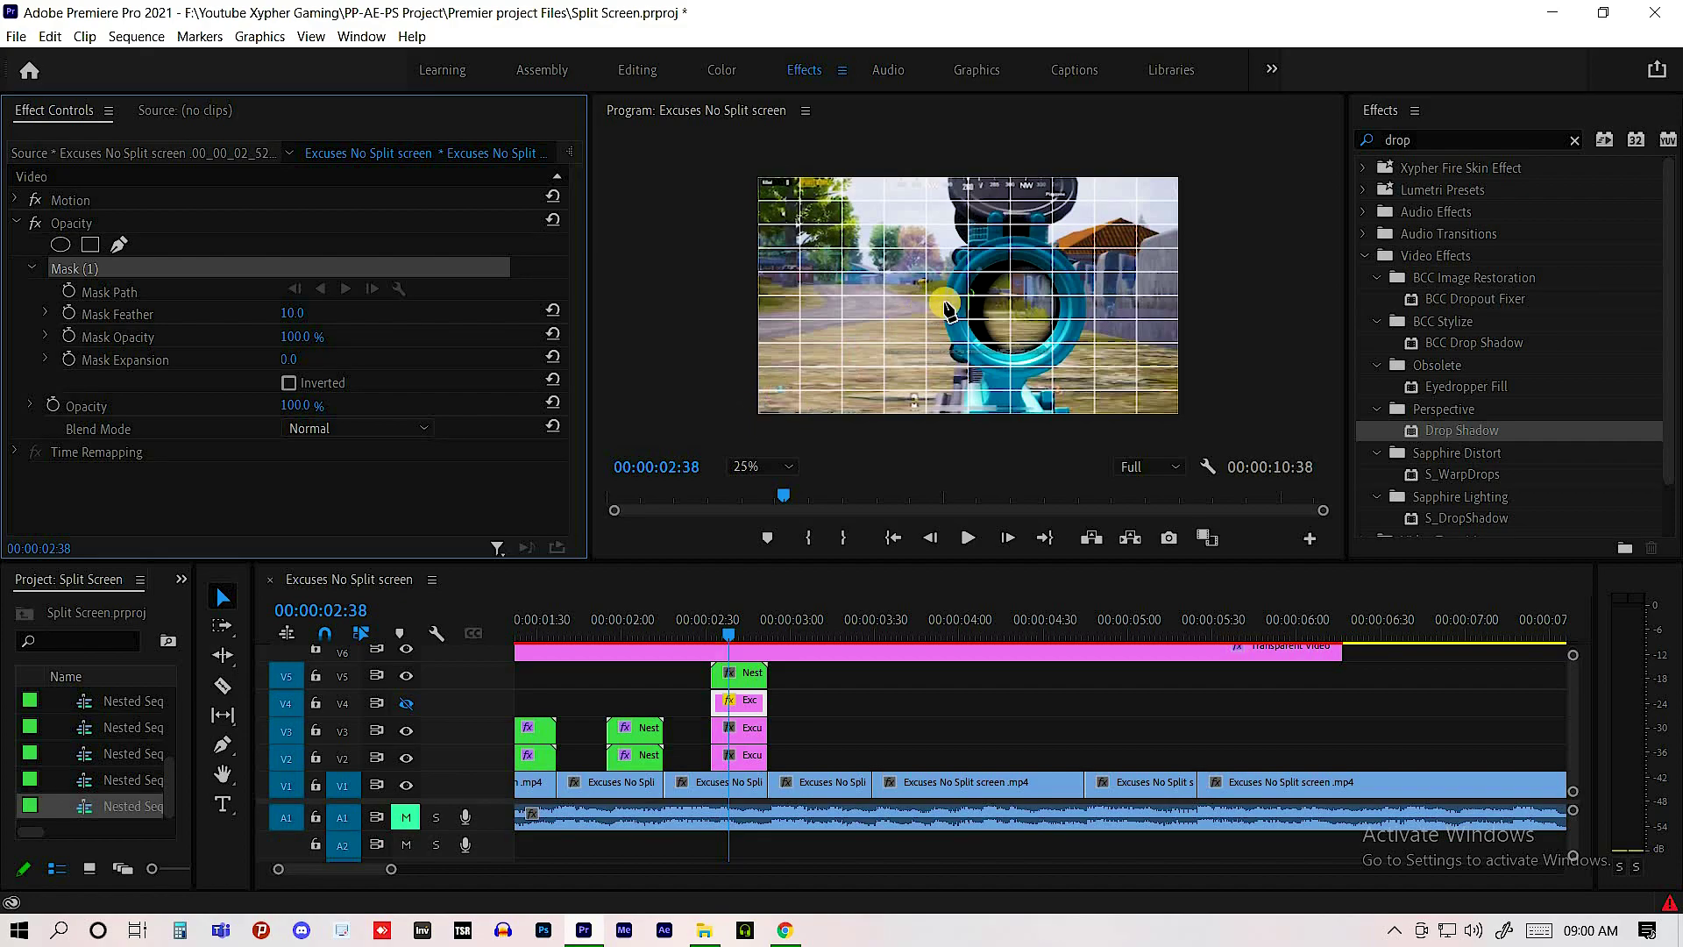
pyautogui.click(966, 293)
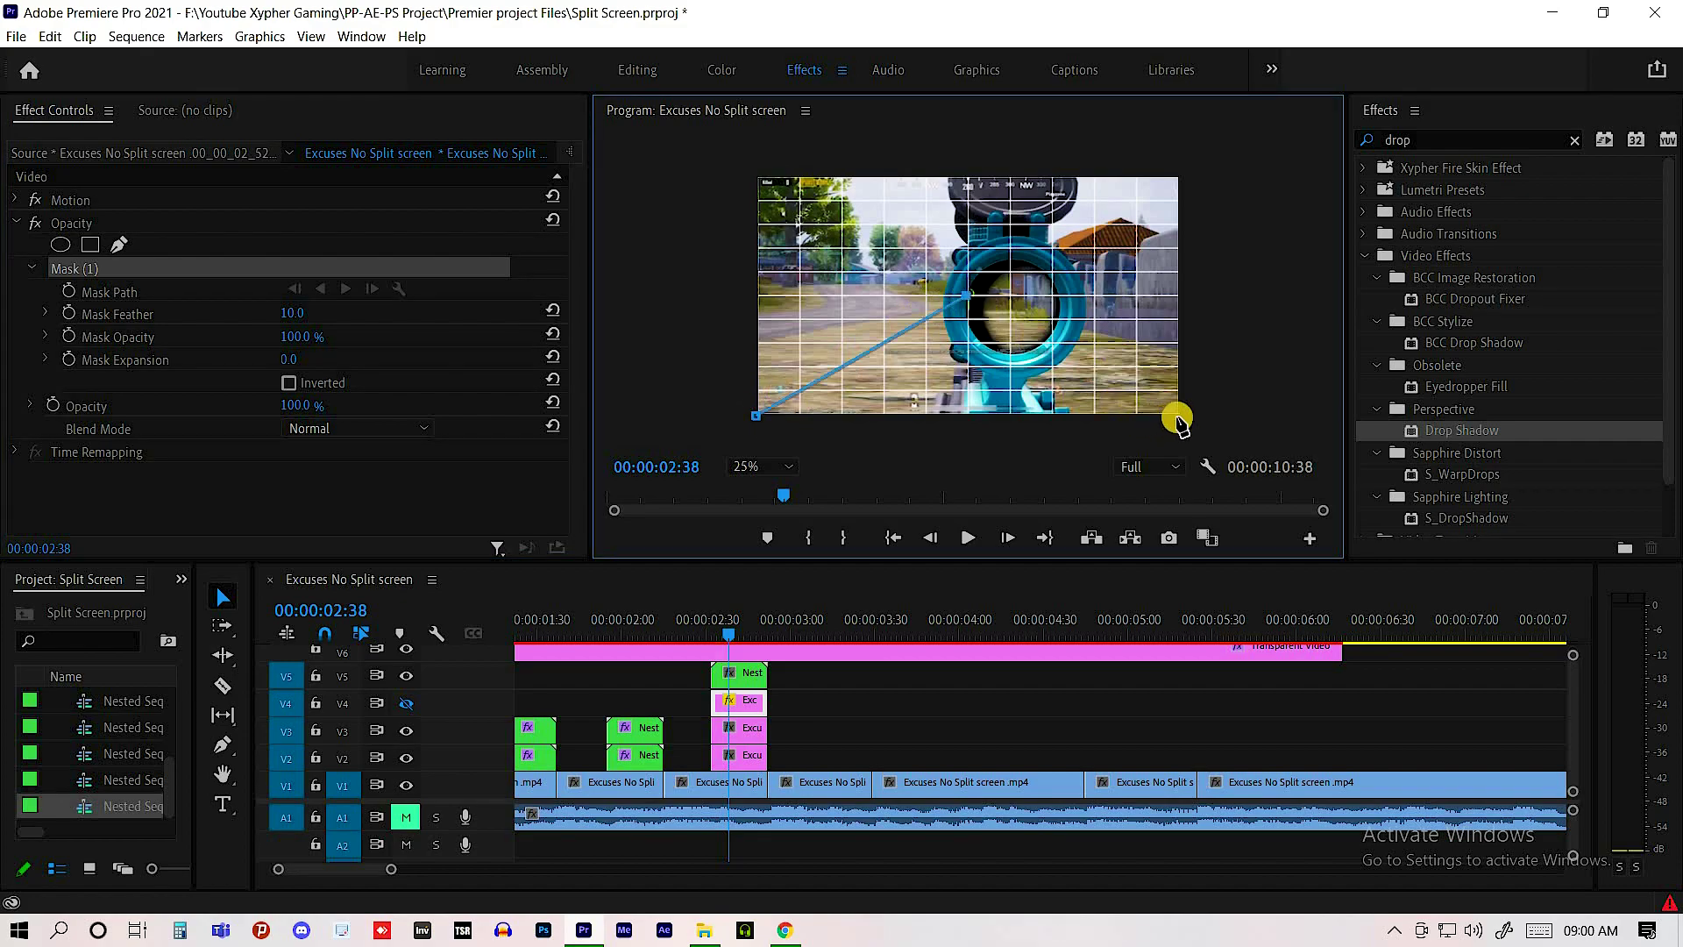
pyautogui.click(1182, 418)
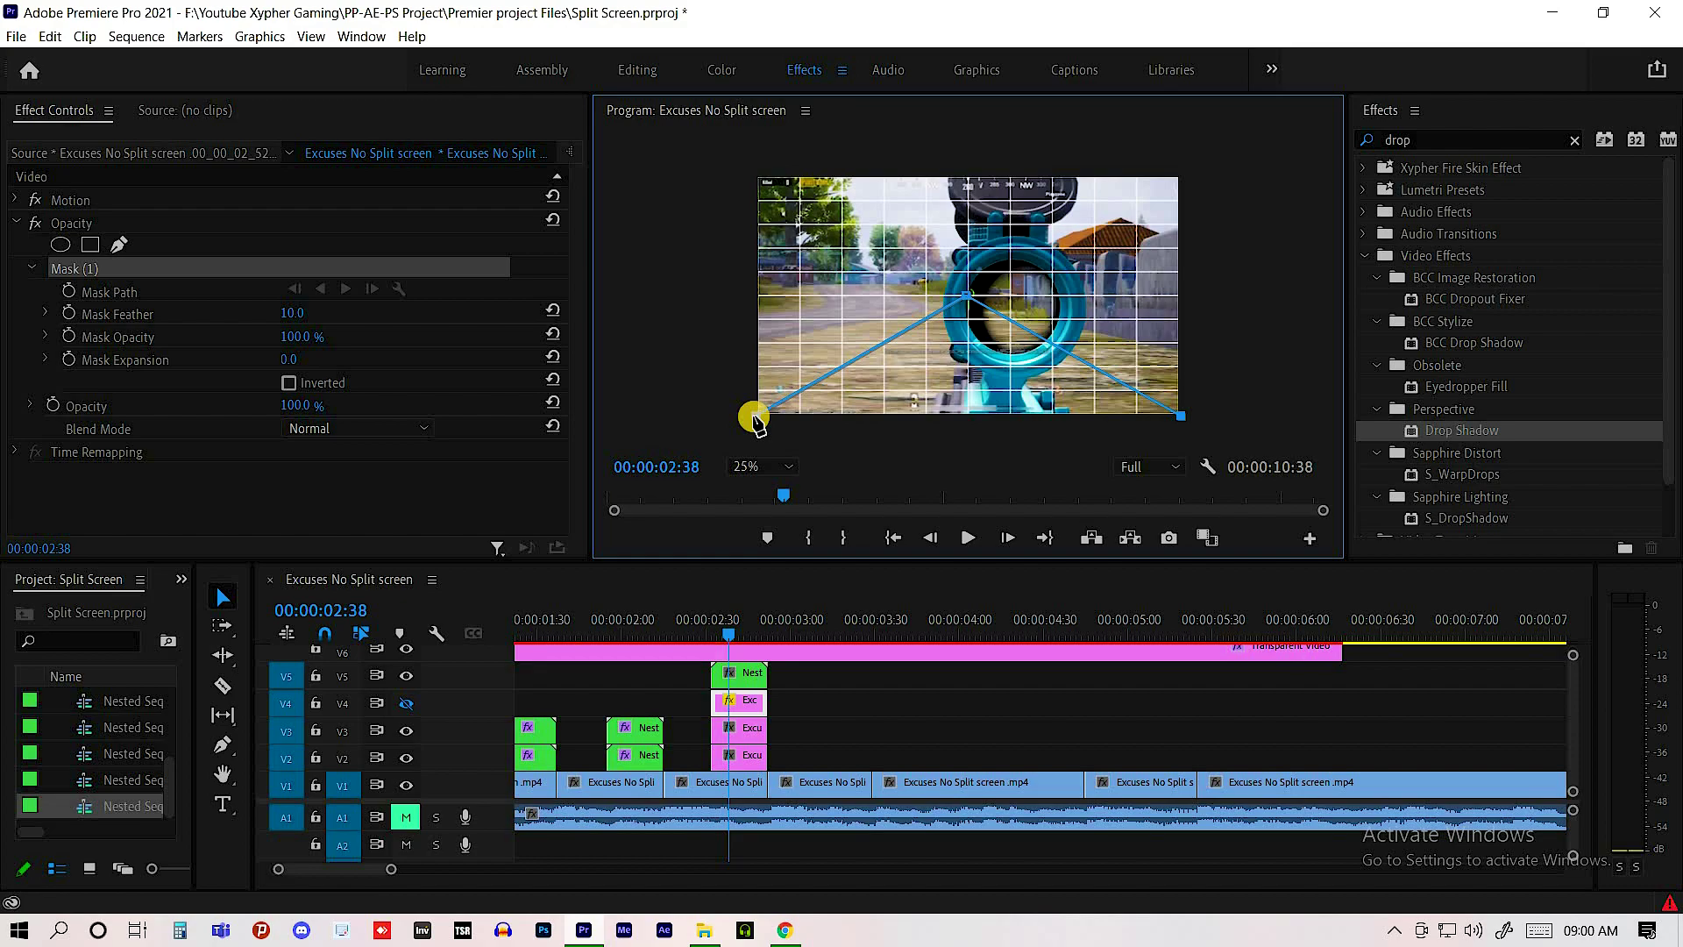
pyautogui.click(754, 417)
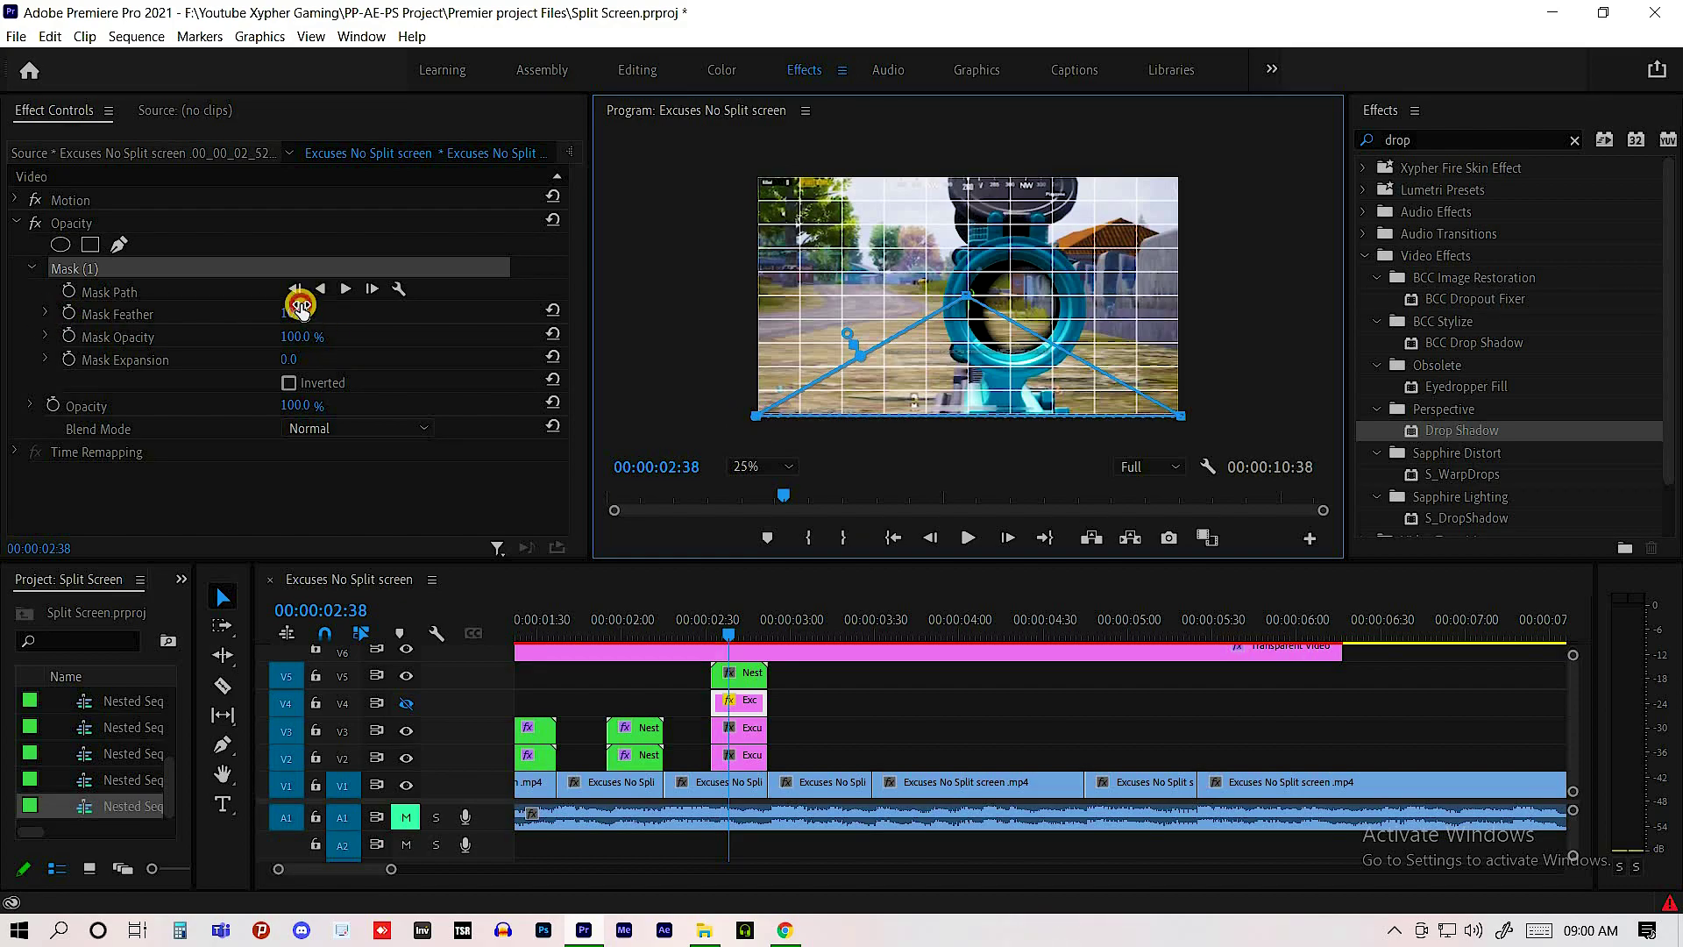
pyautogui.moveTo(301, 306); pyautogui.dragTo(228, 306)
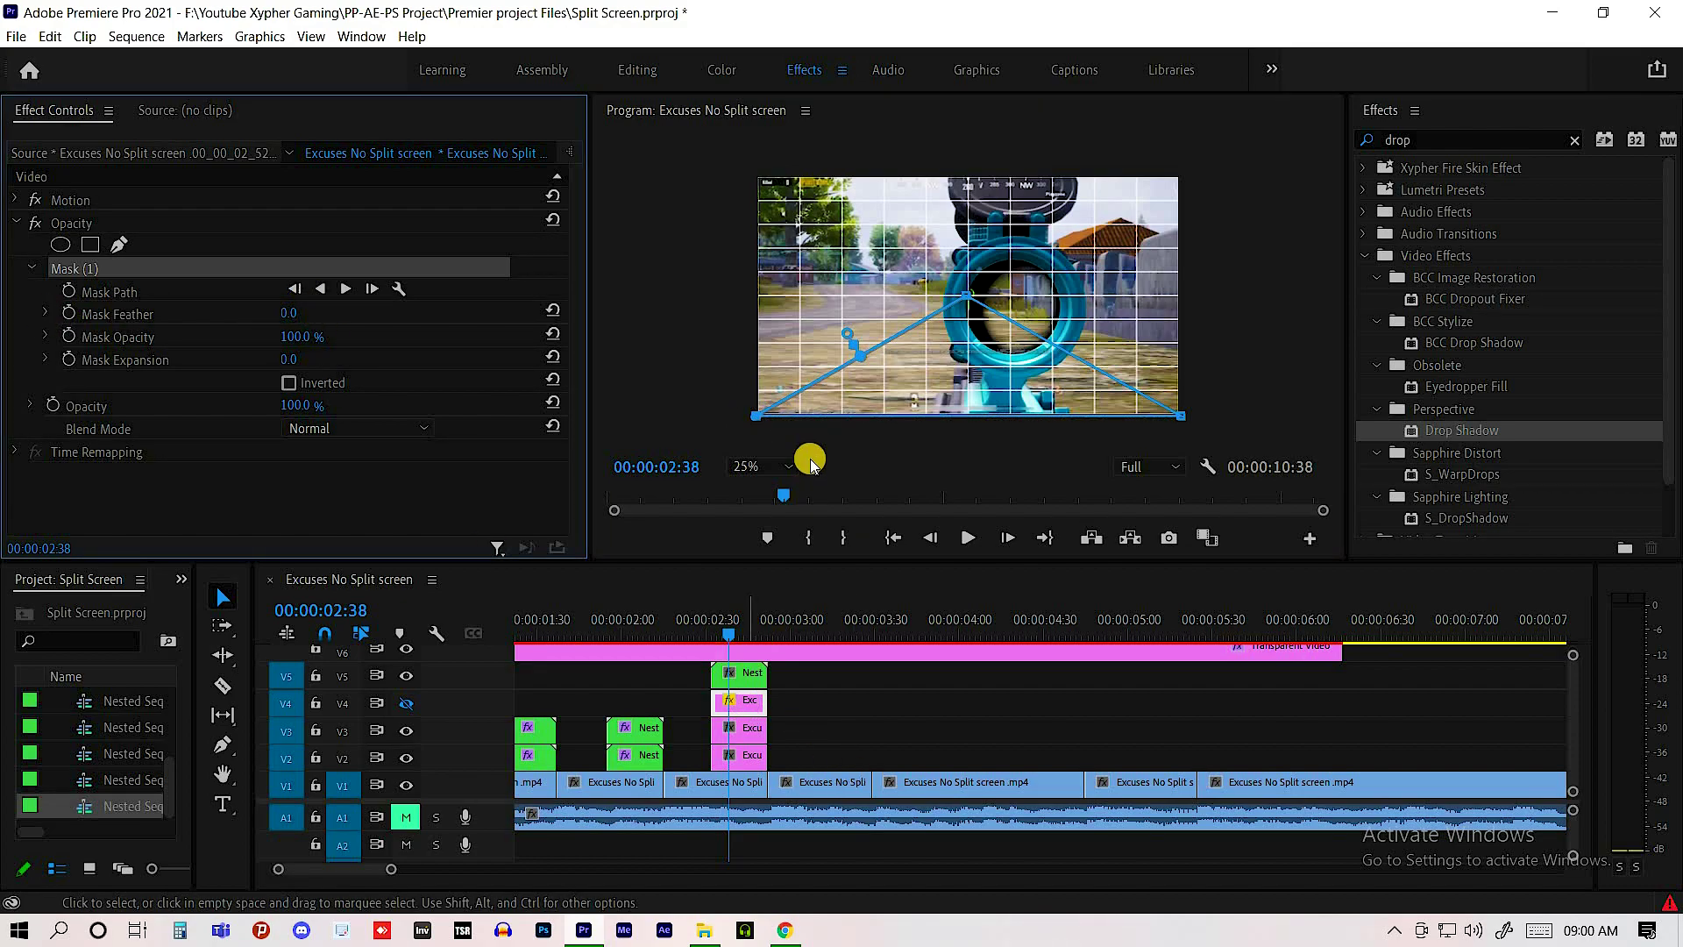
# - Nest the masked V4 clip as Nested Sequence 10
pyautogui.rightClick(745, 727)
pyautogui.click(877, 440)
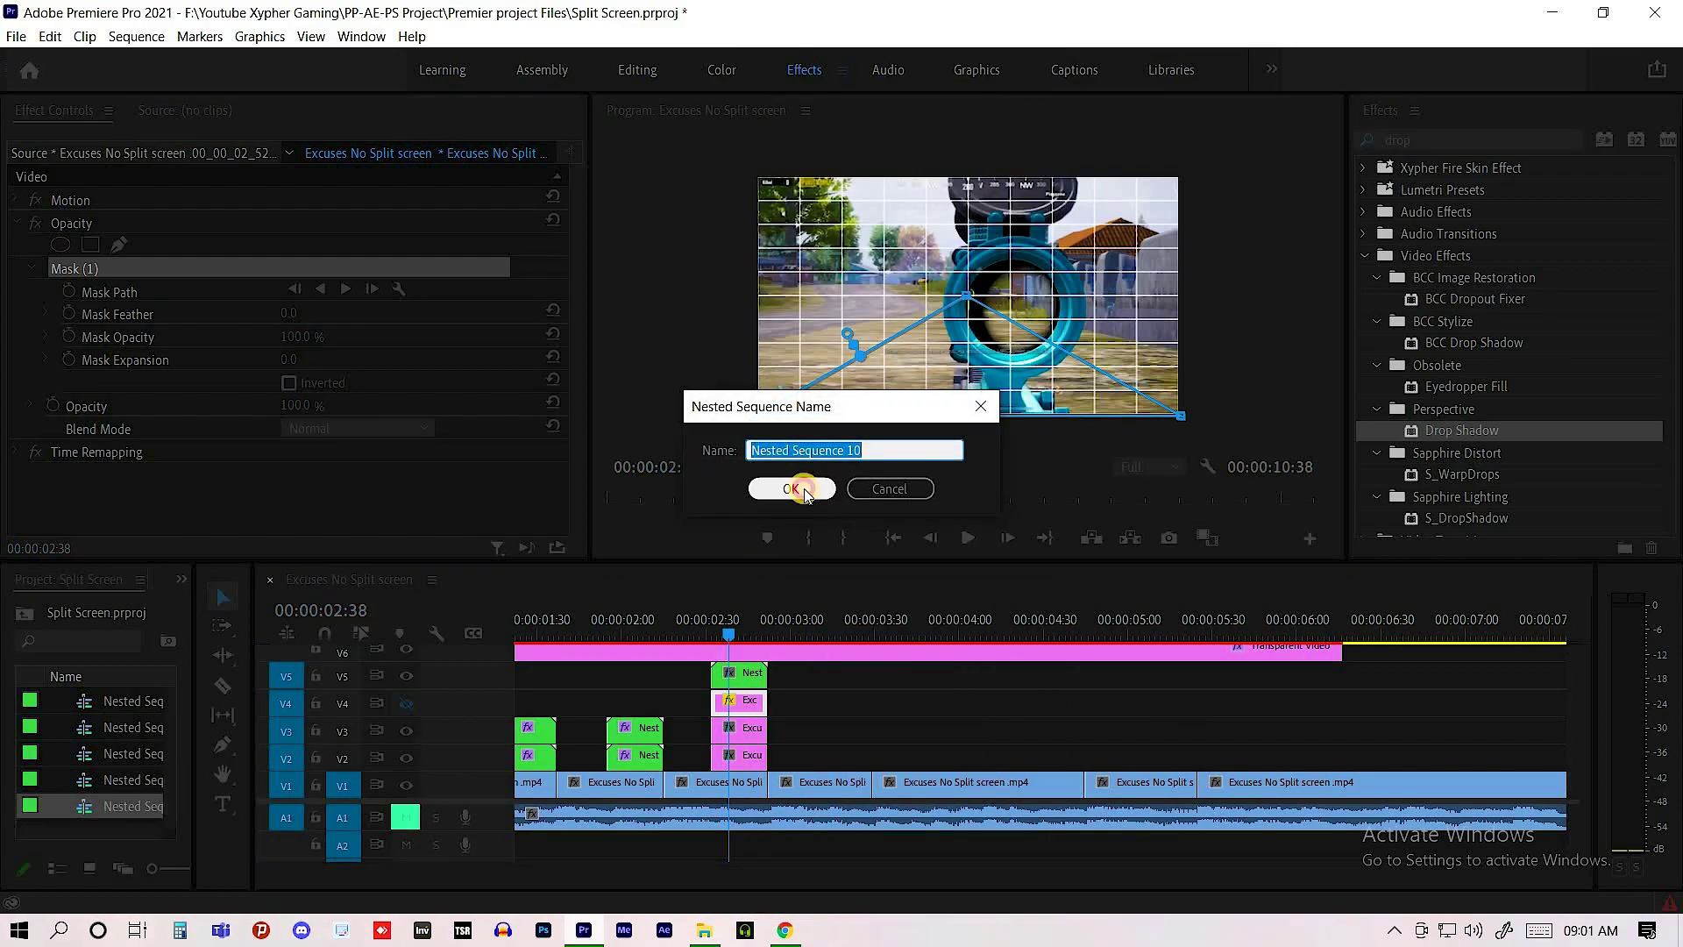
pyautogui.press('Return')
# - Draw a right-side triangle pen mask on the V3 still and set its feather to 0
pyautogui.click(123, 250)
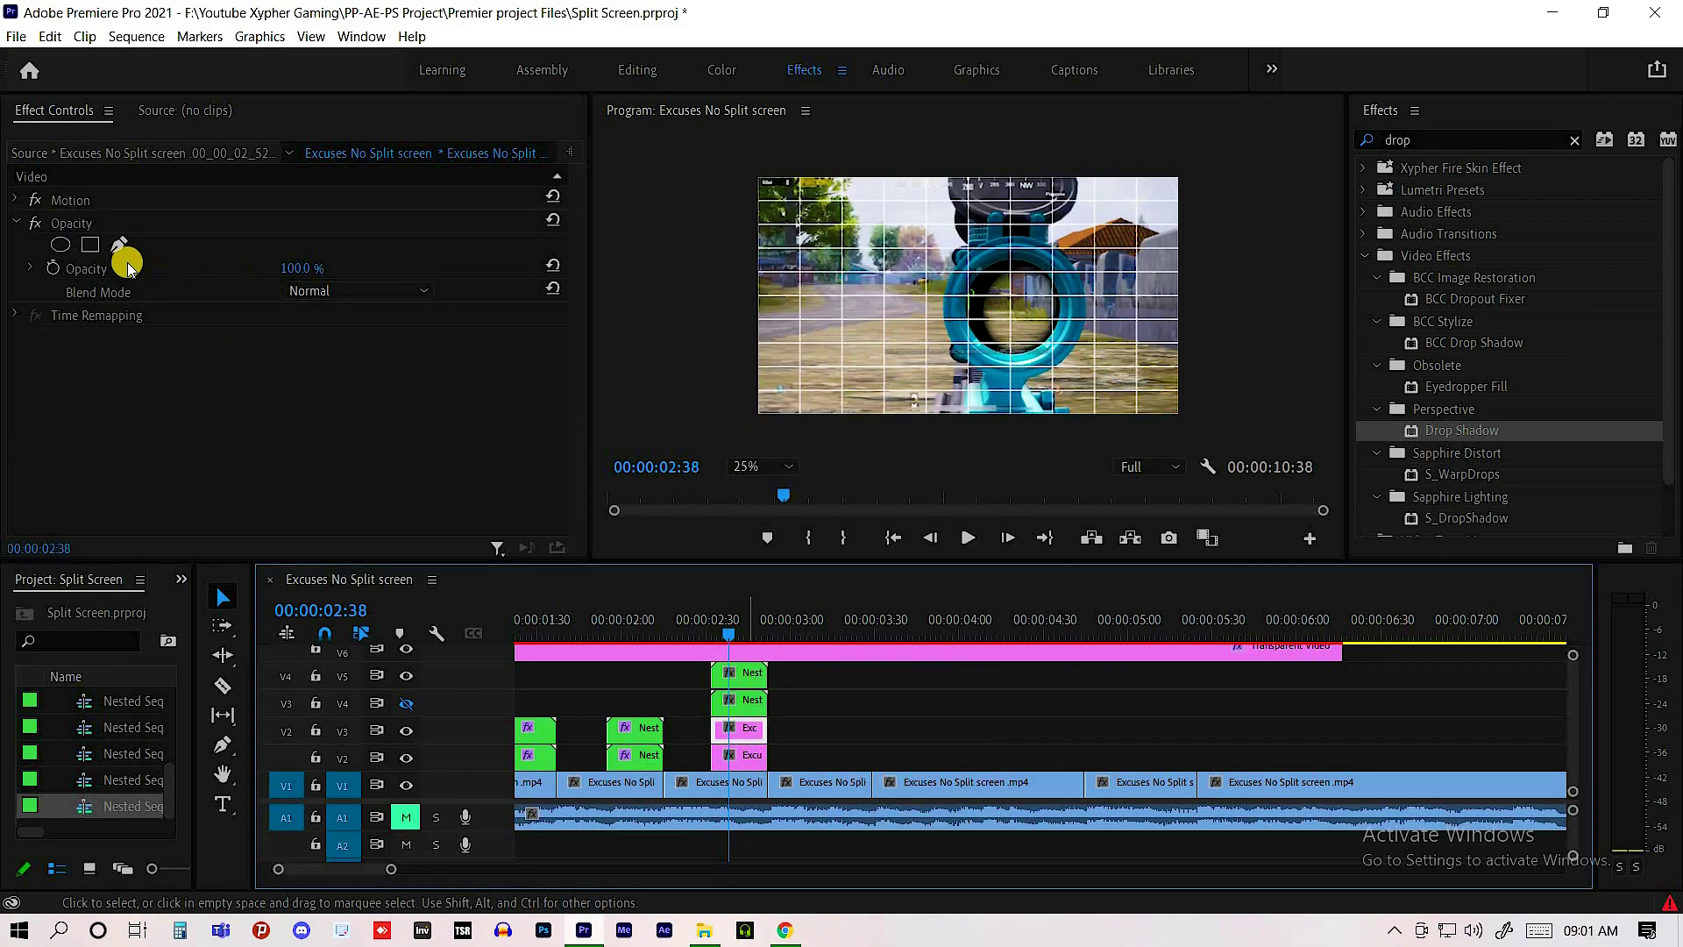
pyautogui.click(1070, 216)
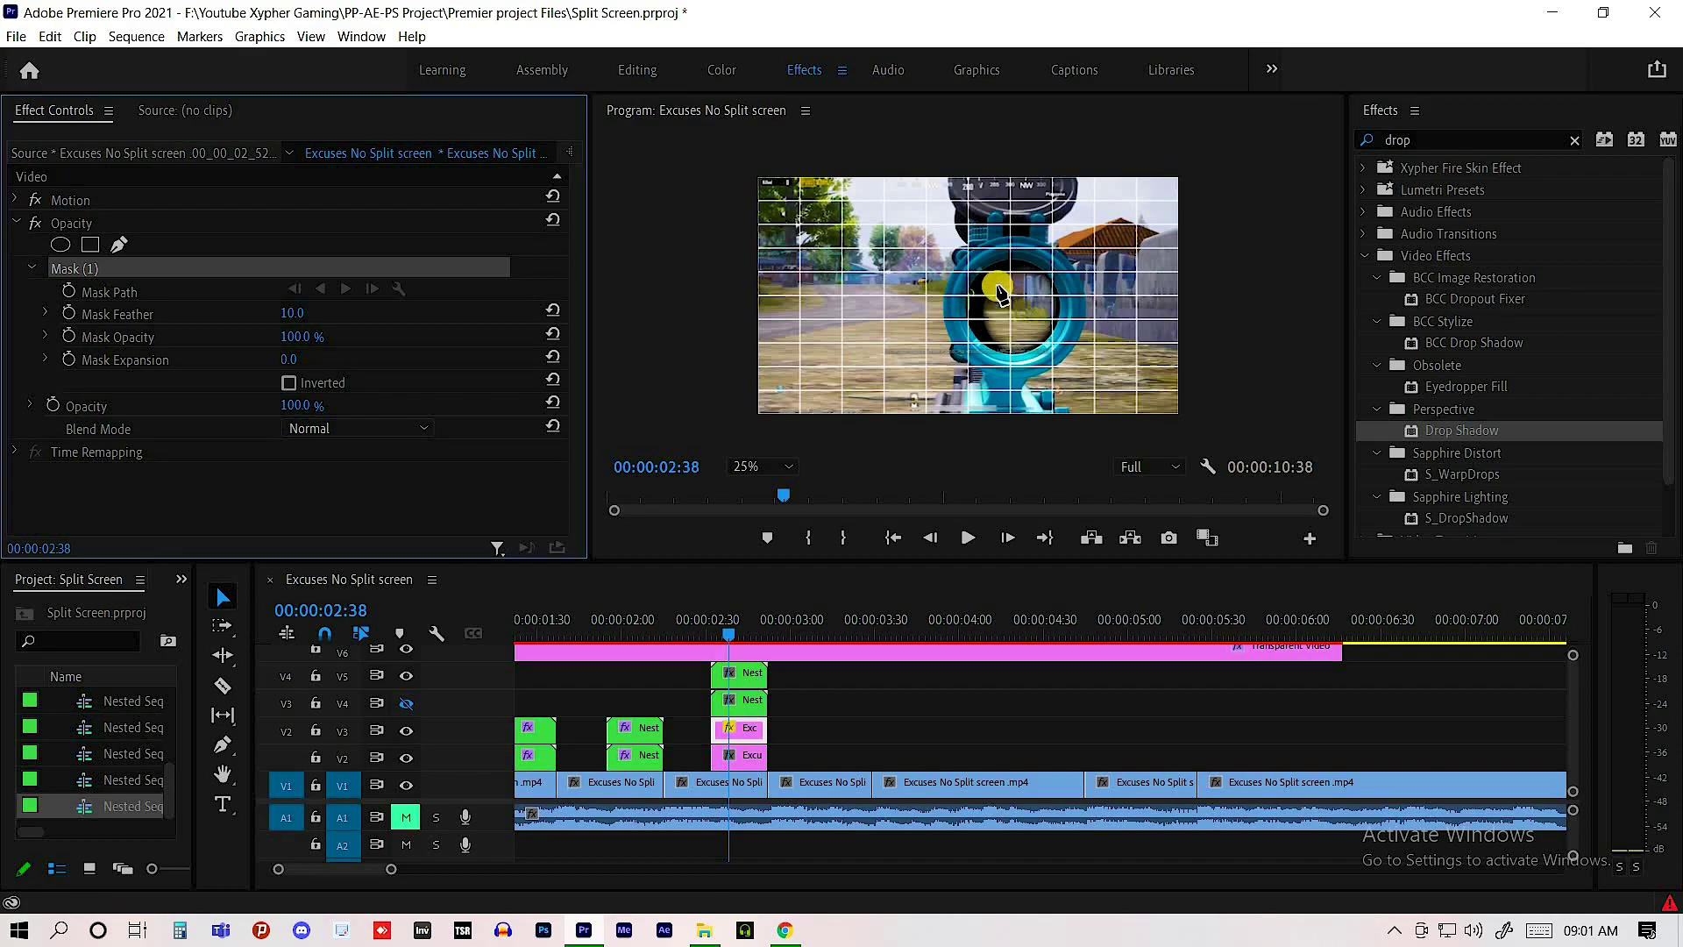
pyautogui.click(968, 293)
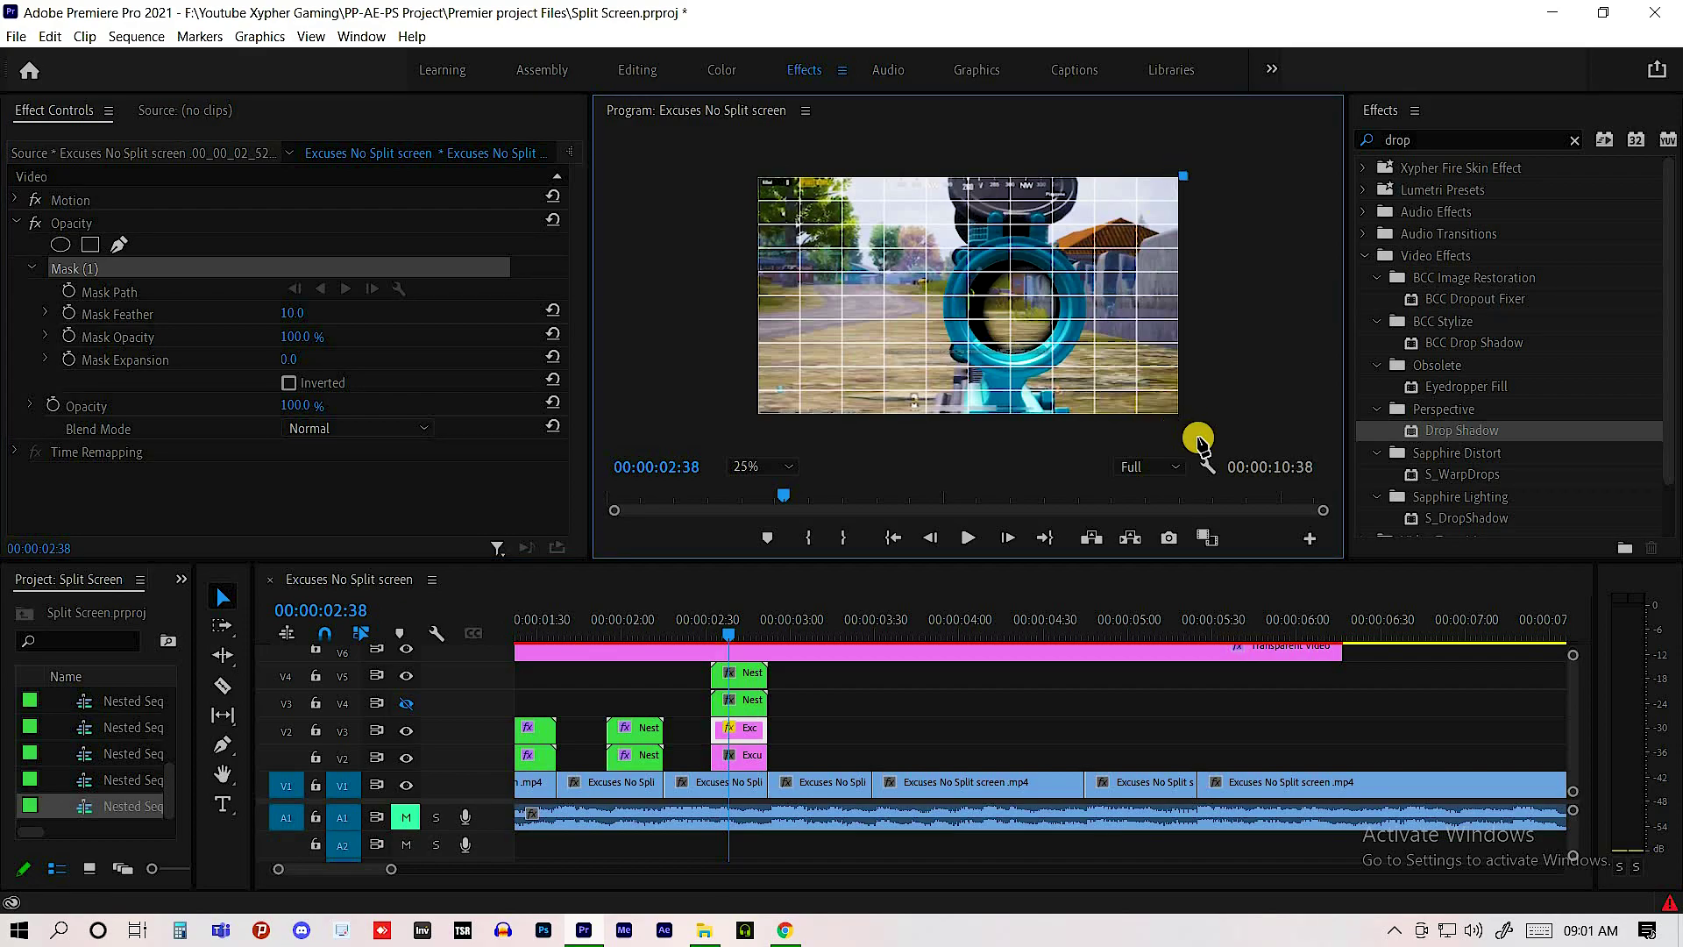
pyautogui.click(1180, 413)
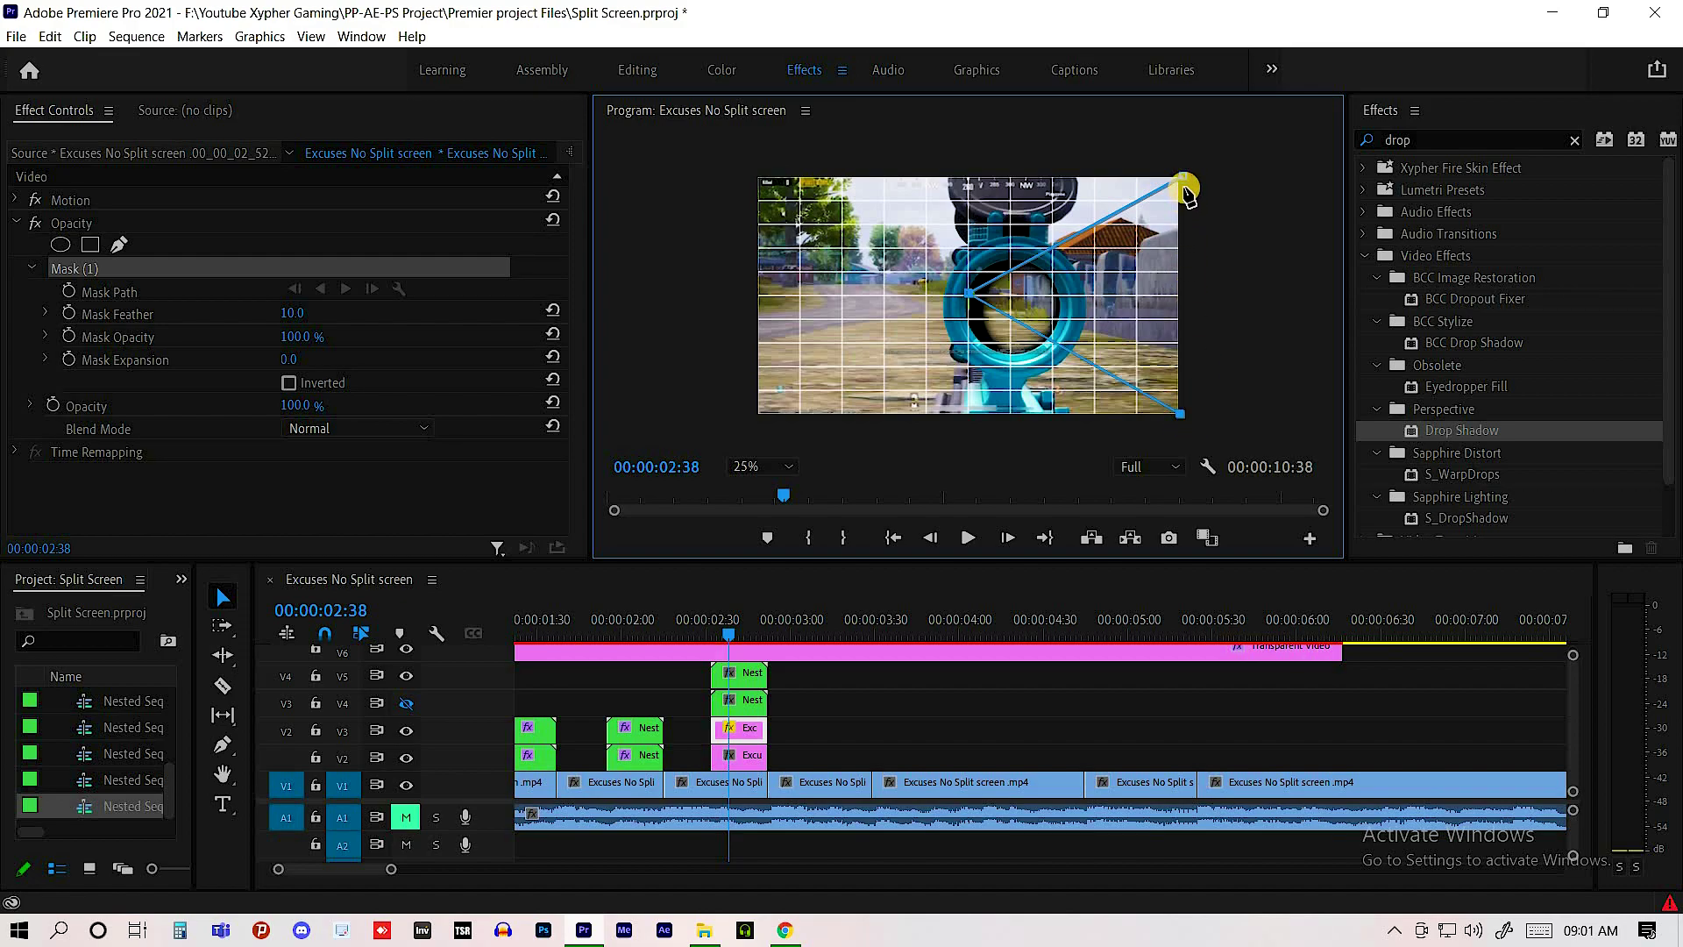
pyautogui.click(1185, 178)
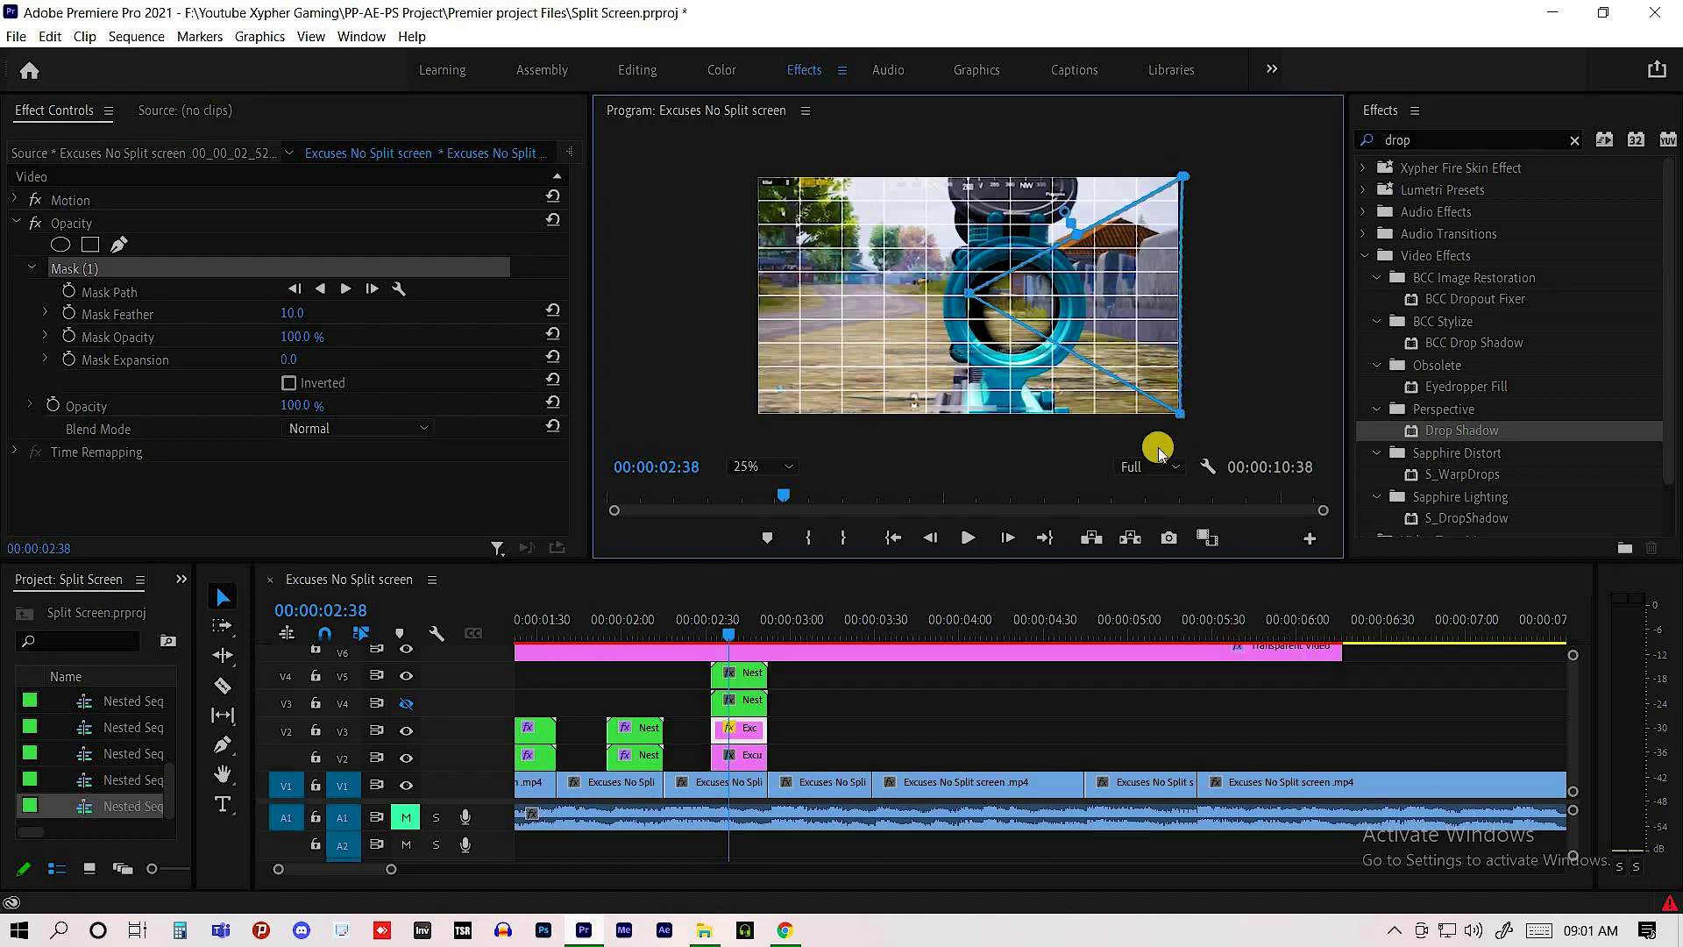
pyautogui.moveTo(298, 313); pyautogui.dragTo(196, 320)
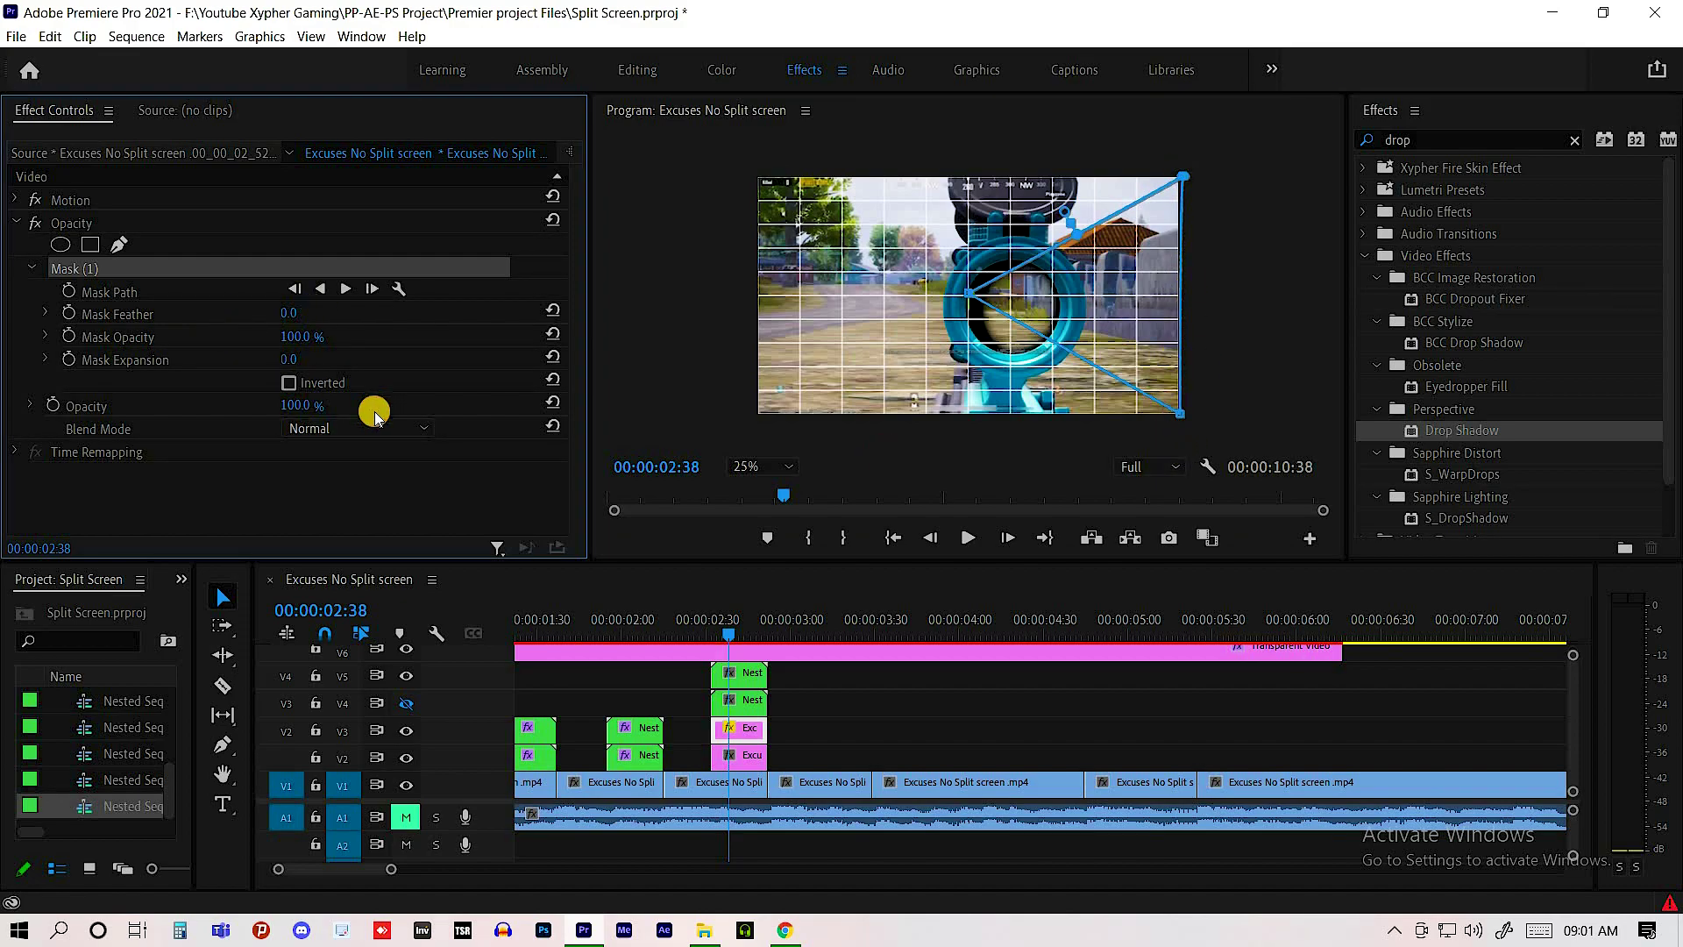
# - Nest the masked V3 clip
pyautogui.click(744, 730)
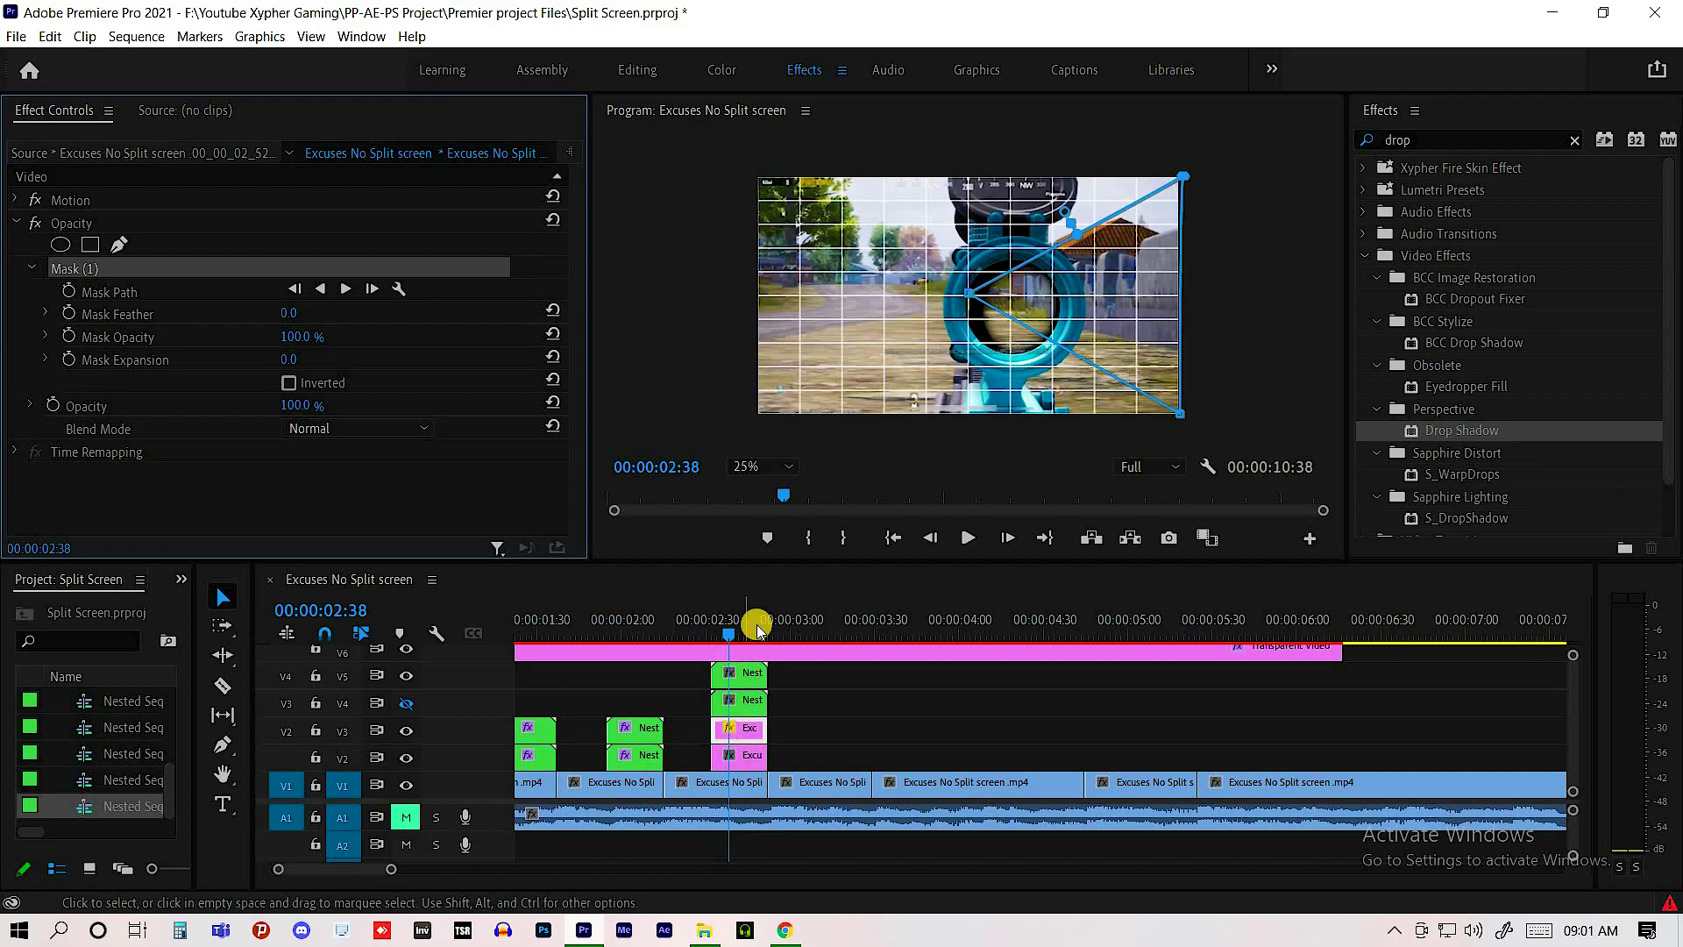
pyautogui.rightClick(744, 729)
pyautogui.click(794, 447)
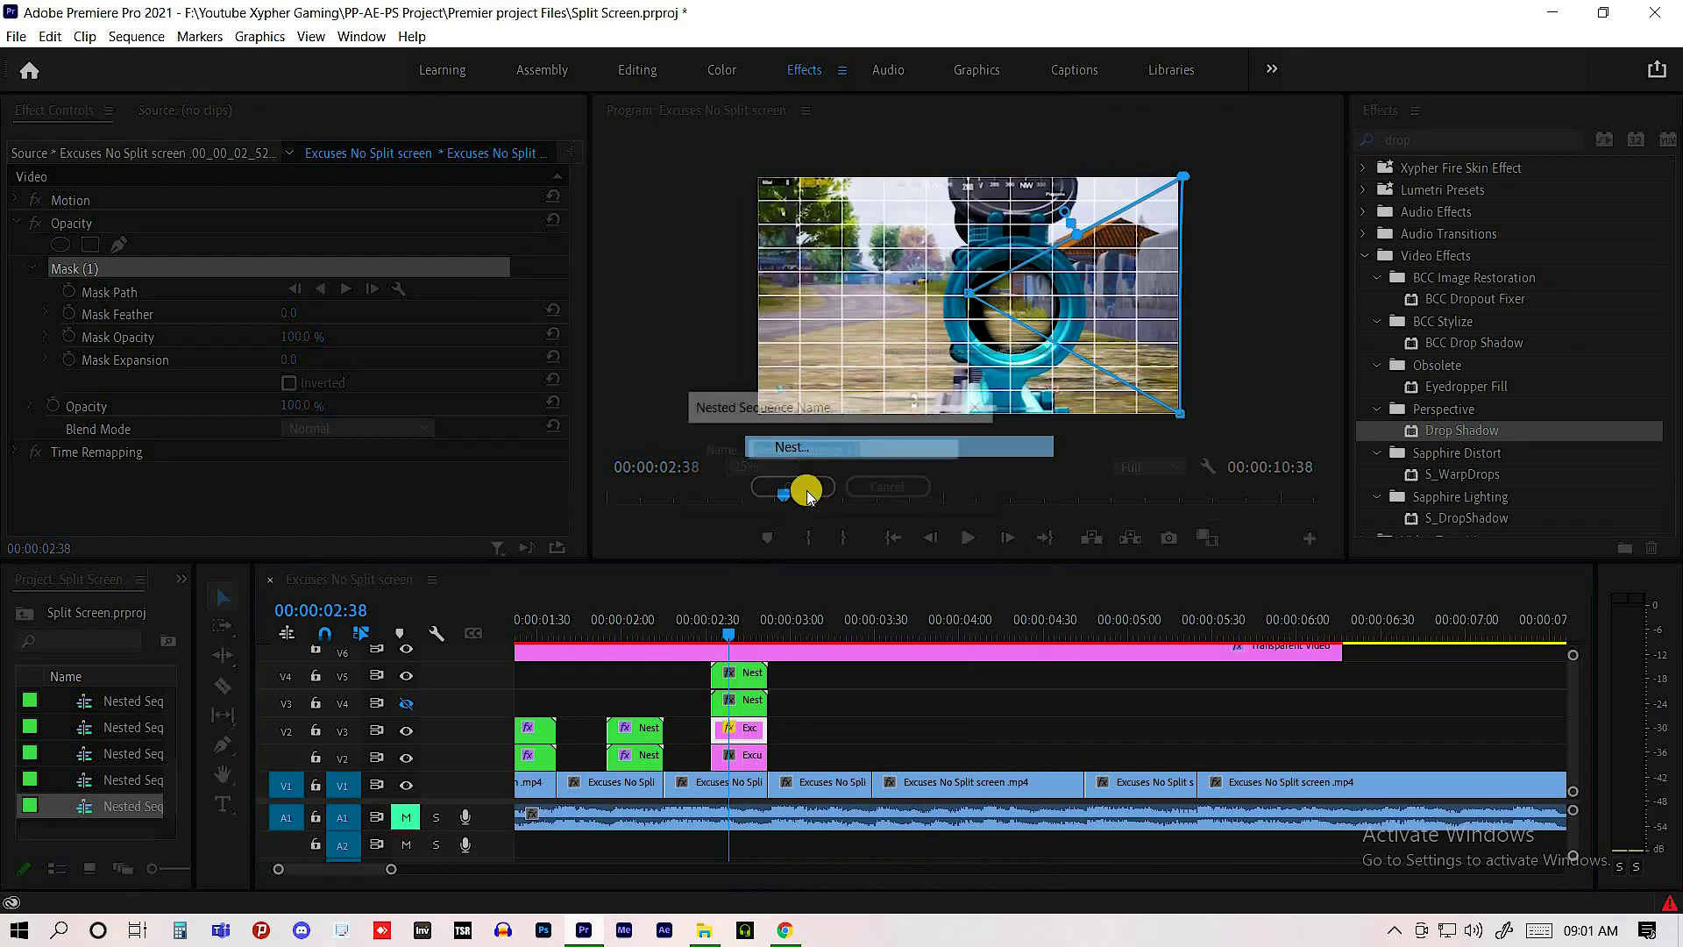
pyautogui.click(799, 487)
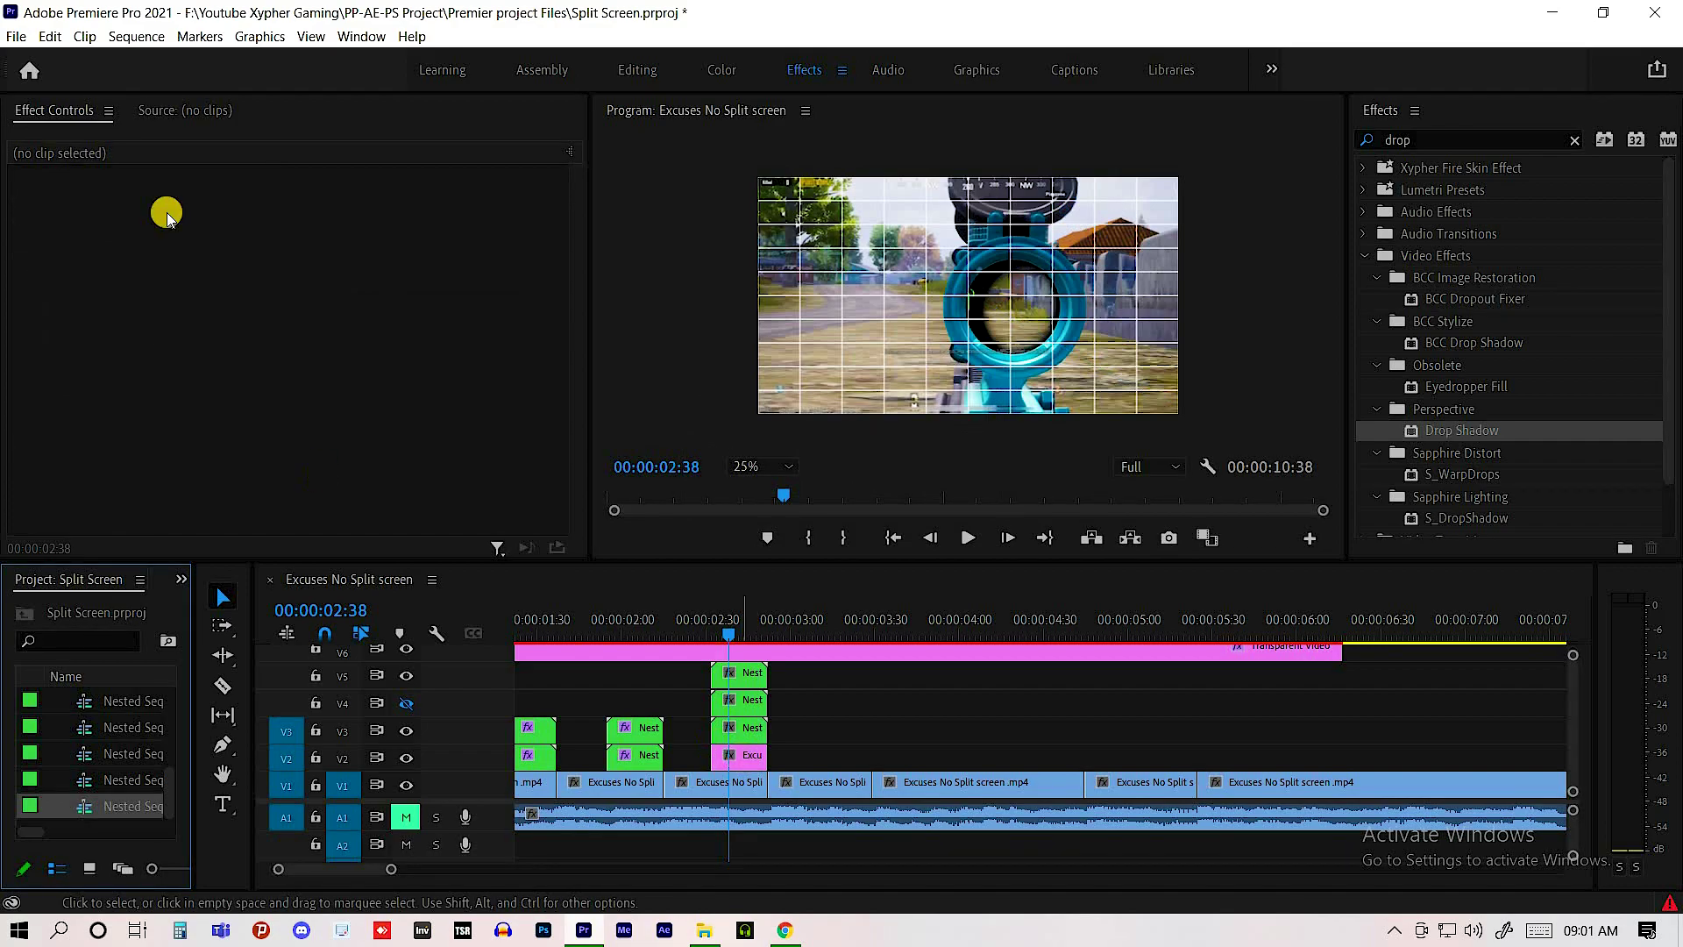
# - Draw a top triangle pen mask on the V2 still and set its feather to 0
pyautogui.press('d')
pyautogui.click(118, 244)
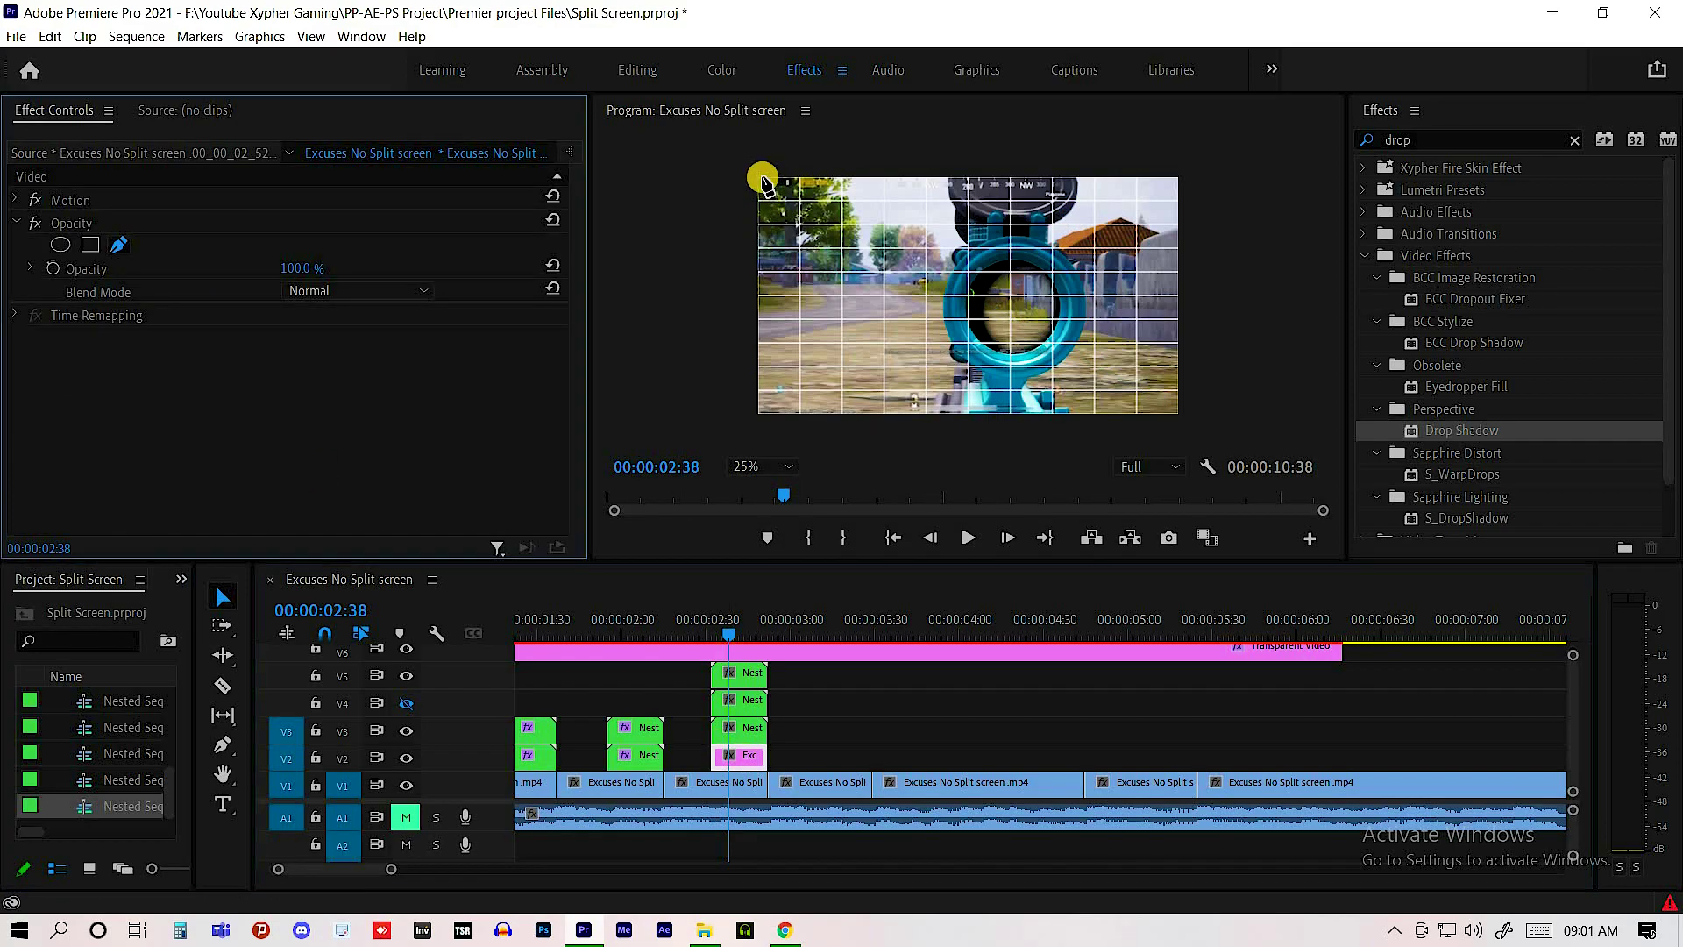
pyautogui.click(759, 181)
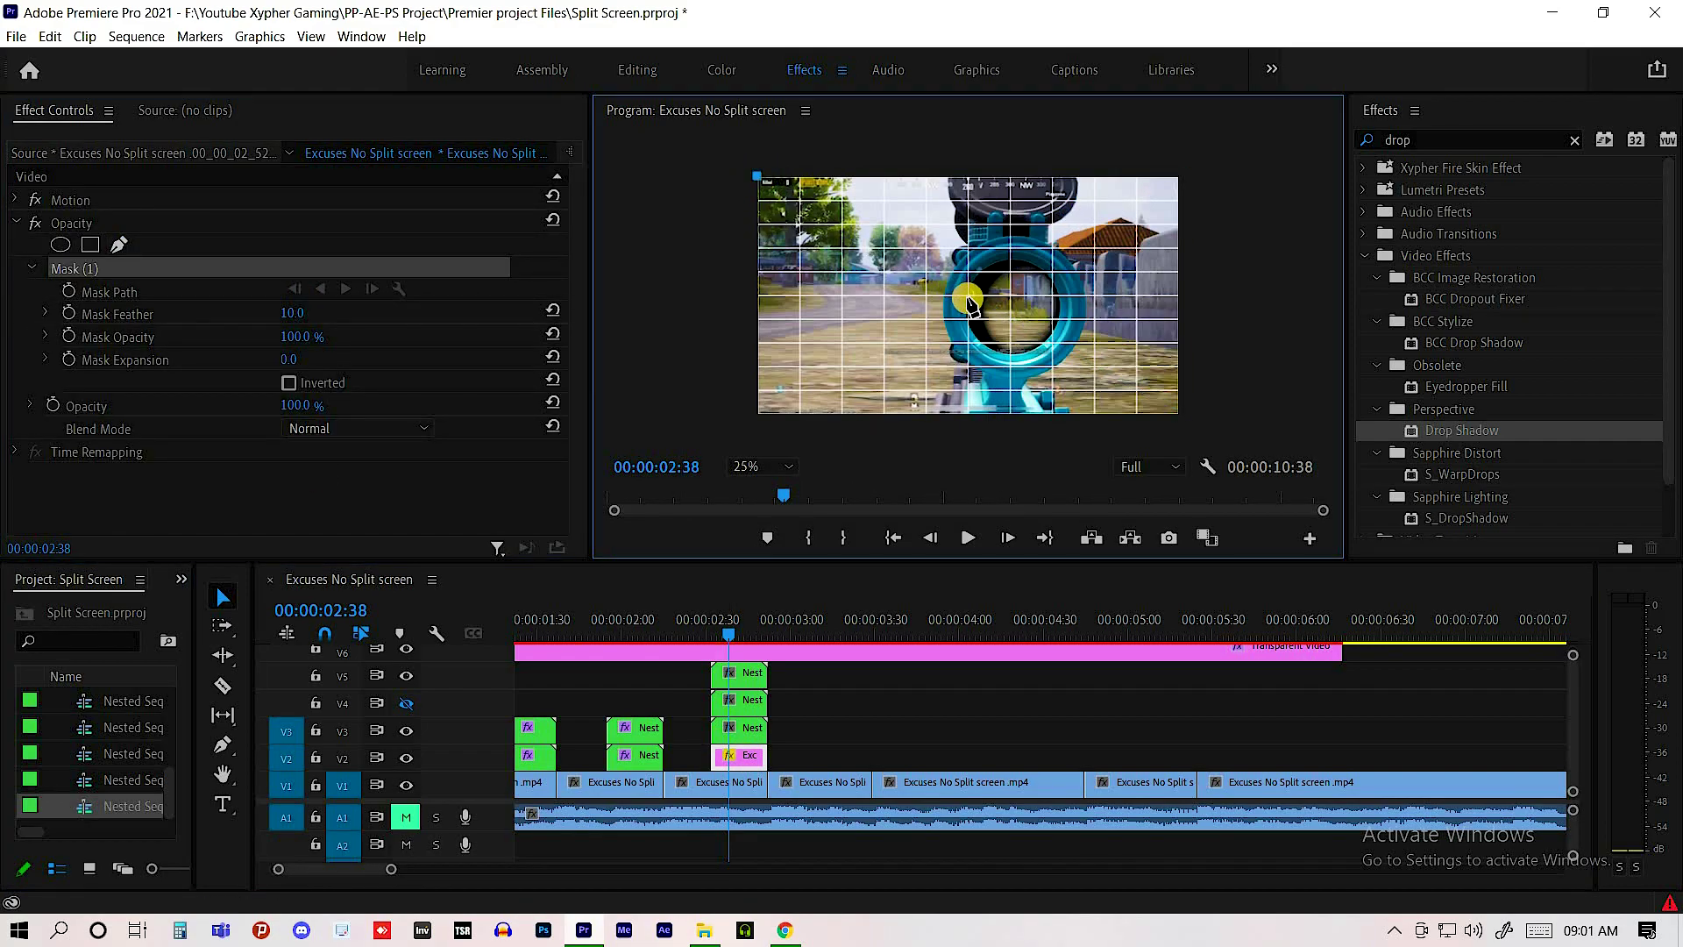
pyautogui.click(1180, 178)
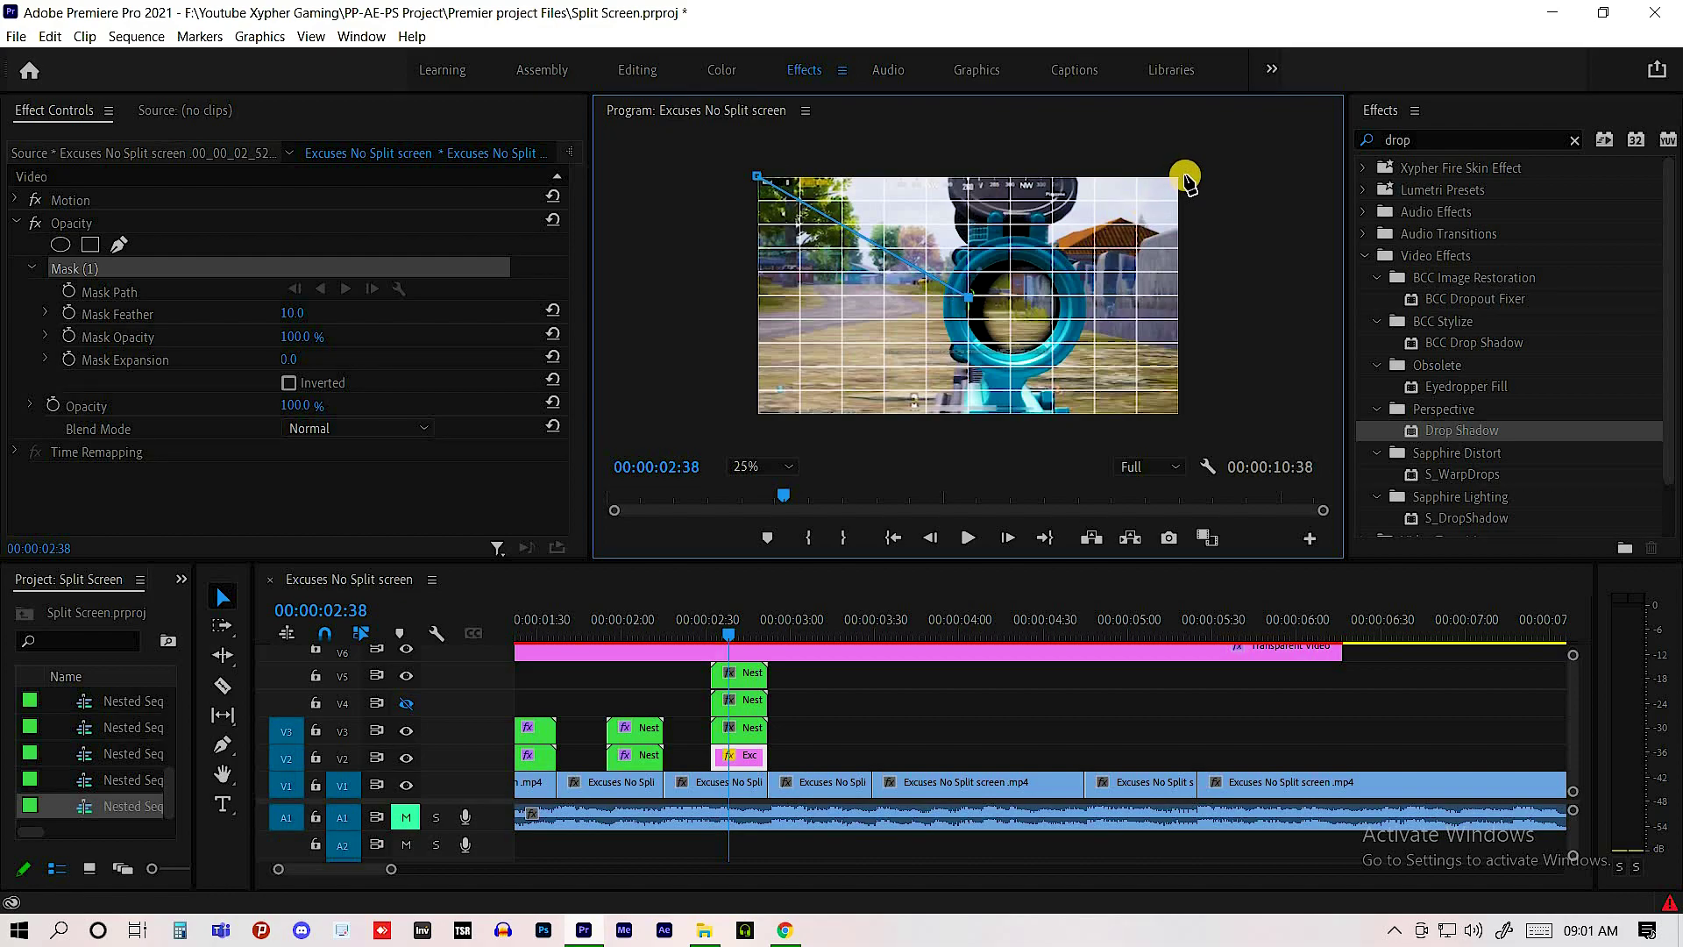
pyautogui.click(759, 180)
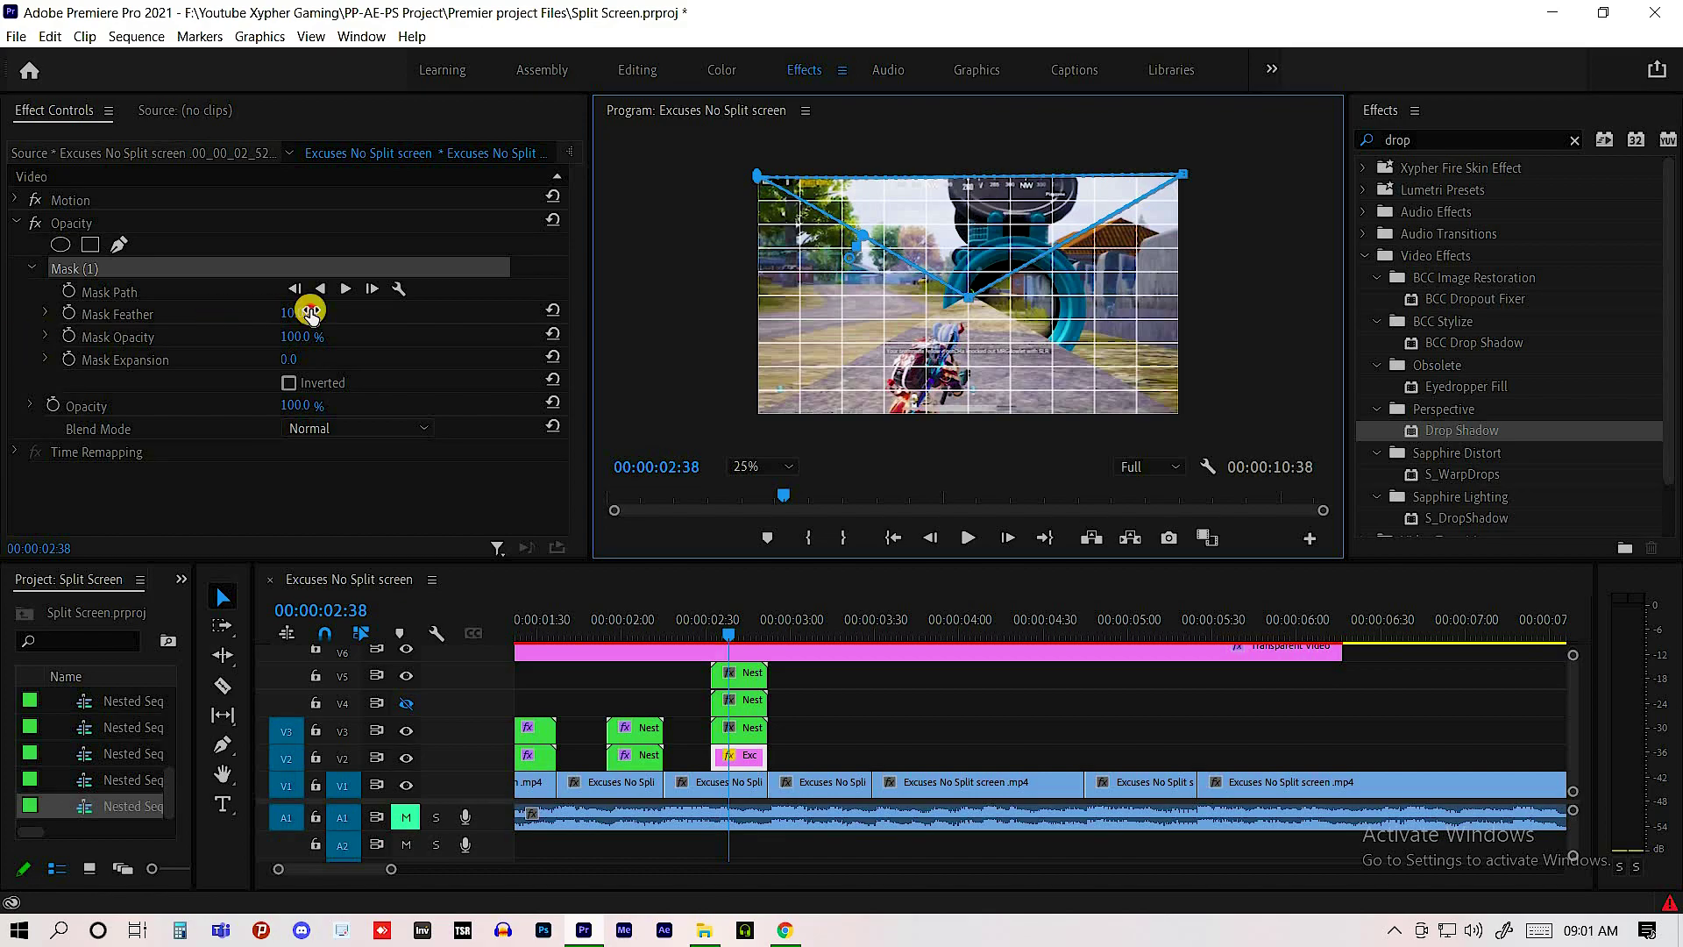
pyautogui.moveTo(293, 314); pyautogui.dragTo(307, 315)
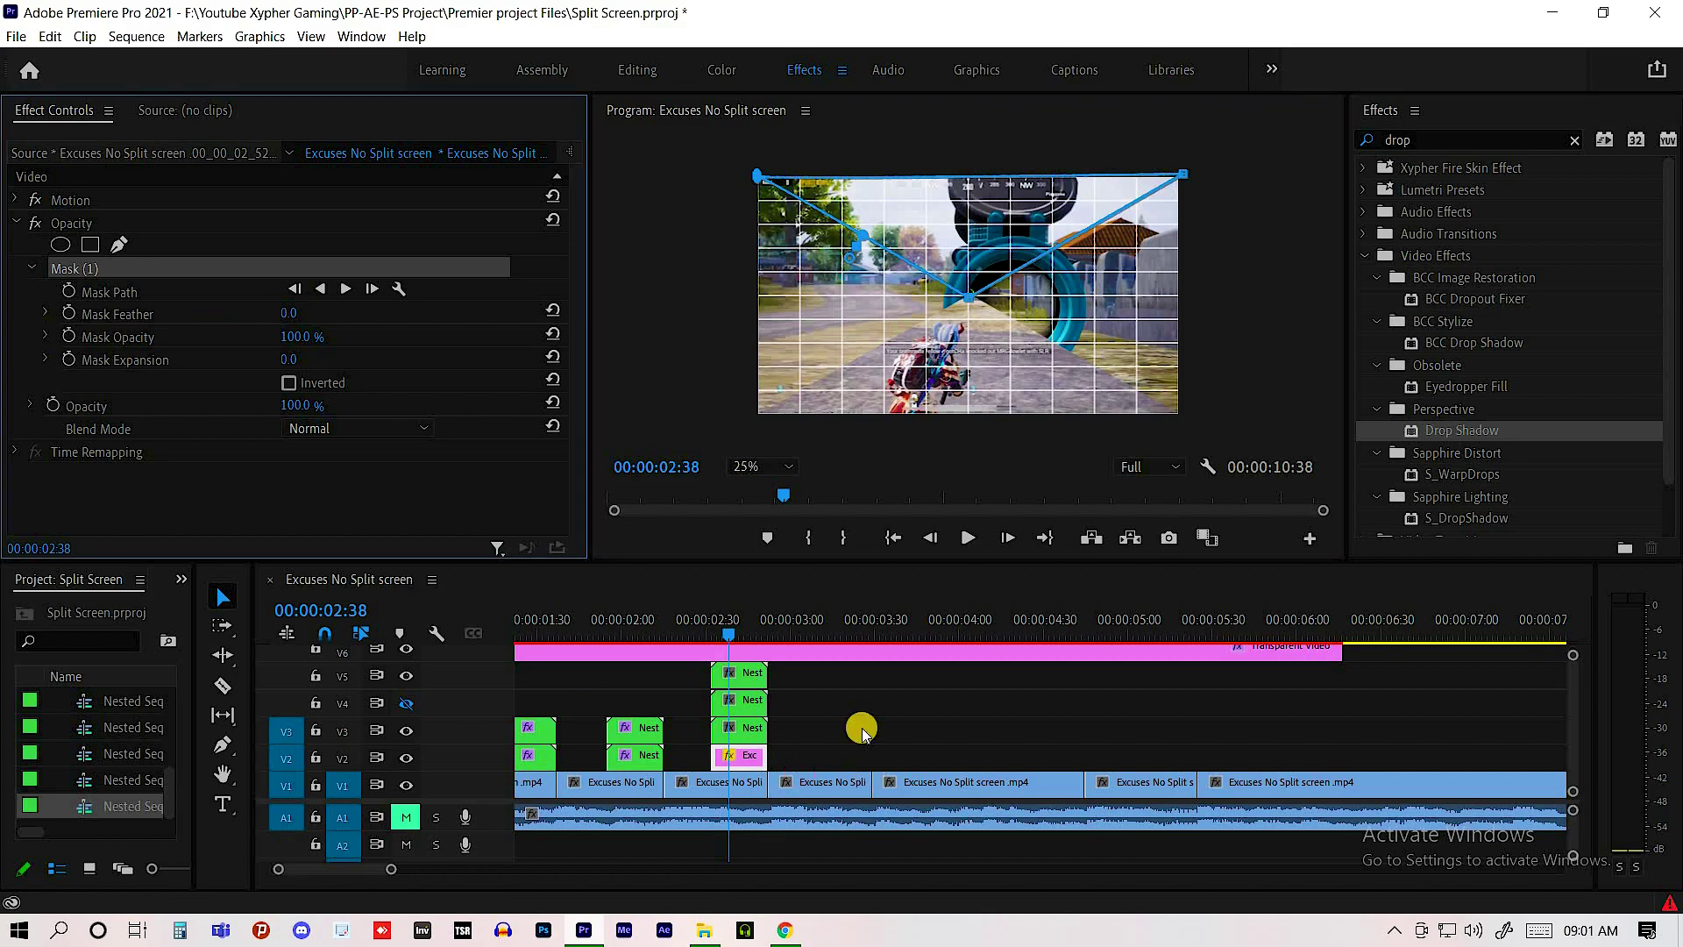
# - Nest the masked V2 clip
pyautogui.rightClick(734, 756)
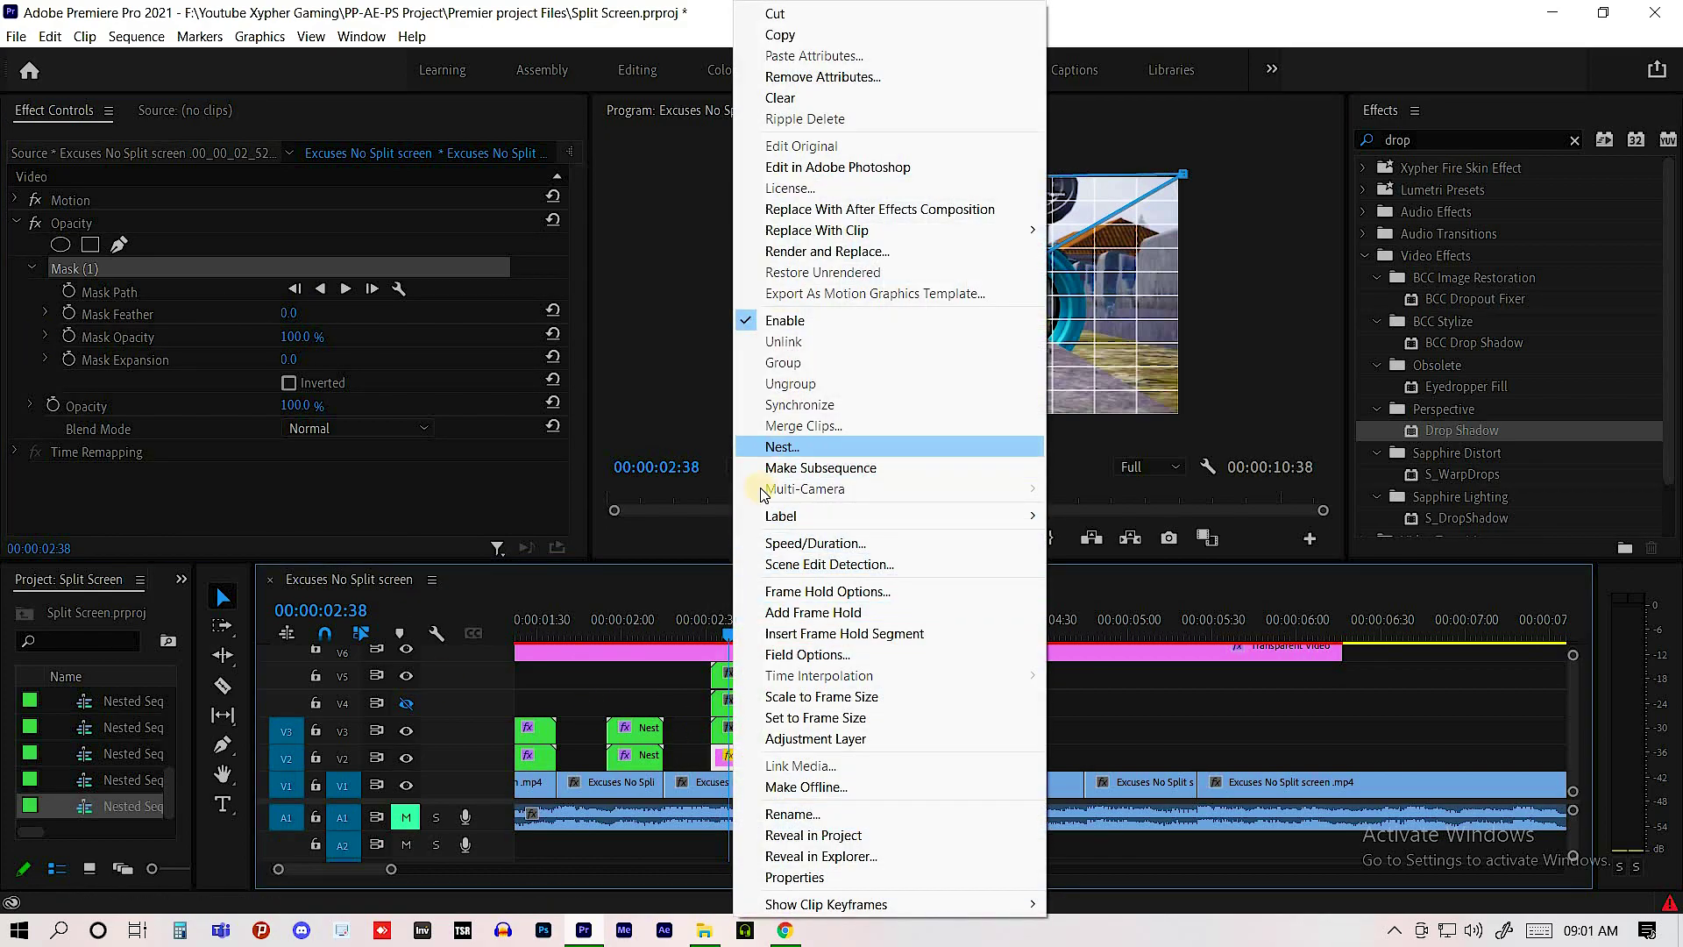
pyautogui.click(783, 449)
pyautogui.press('Return')
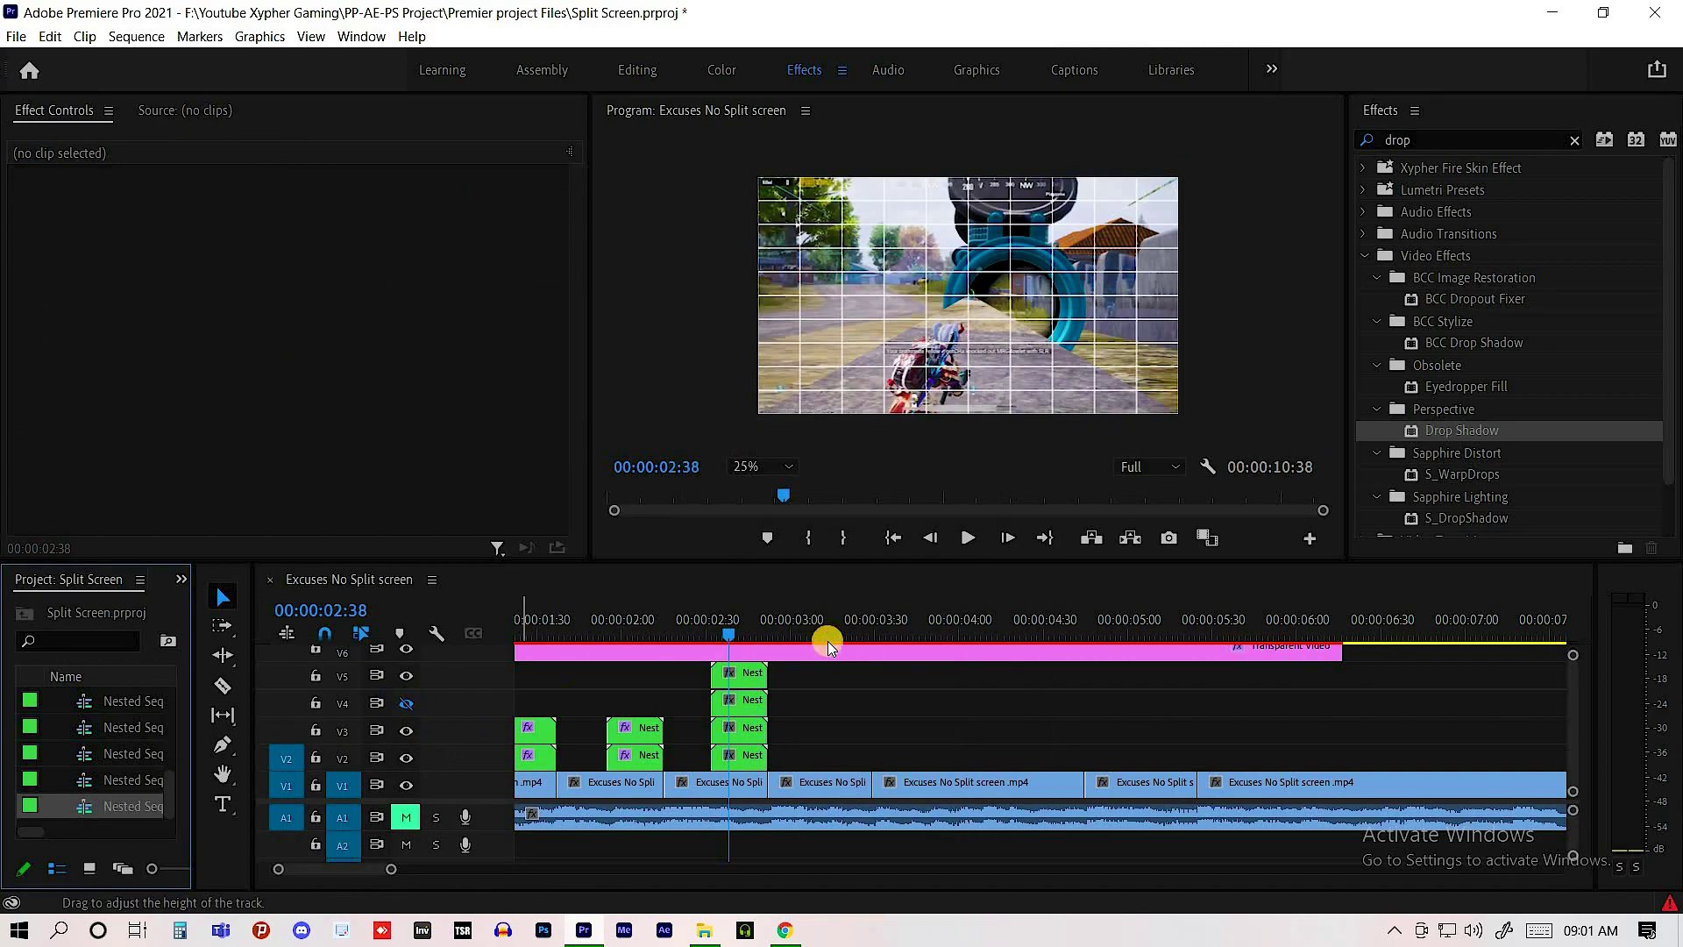
# - Search Effects for 'transf' and apply Transform to the V5, V4, V3 and V2 nested clips
pyautogui.click(739, 675)
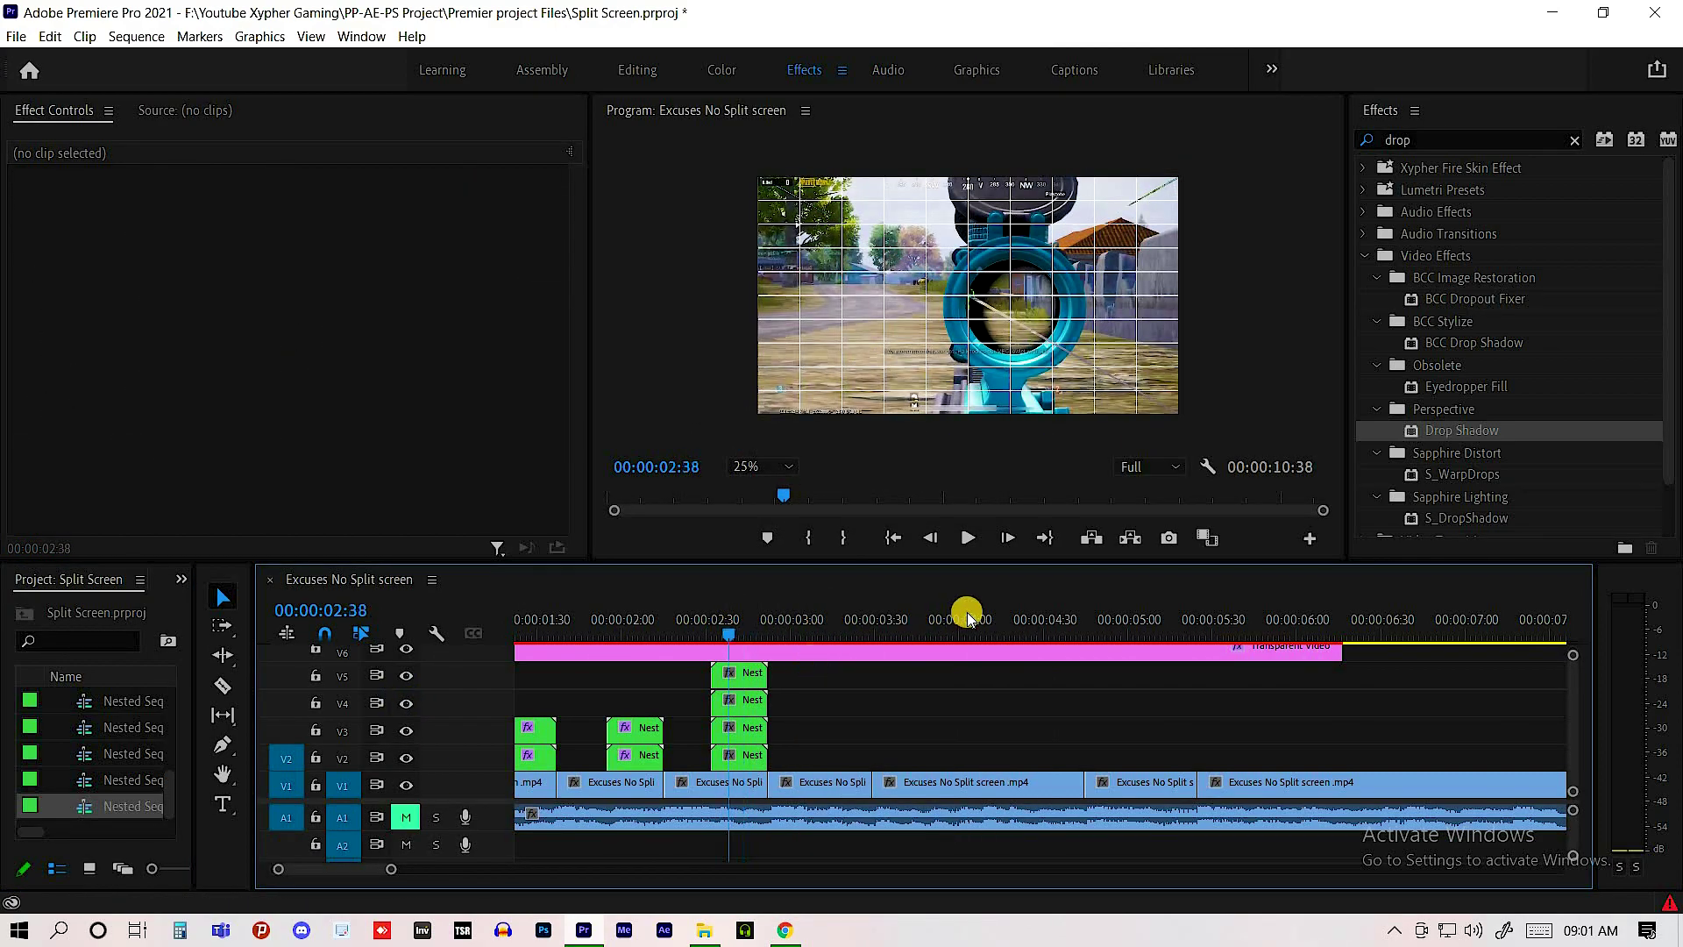
pyautogui.hotkey('shift', '7')
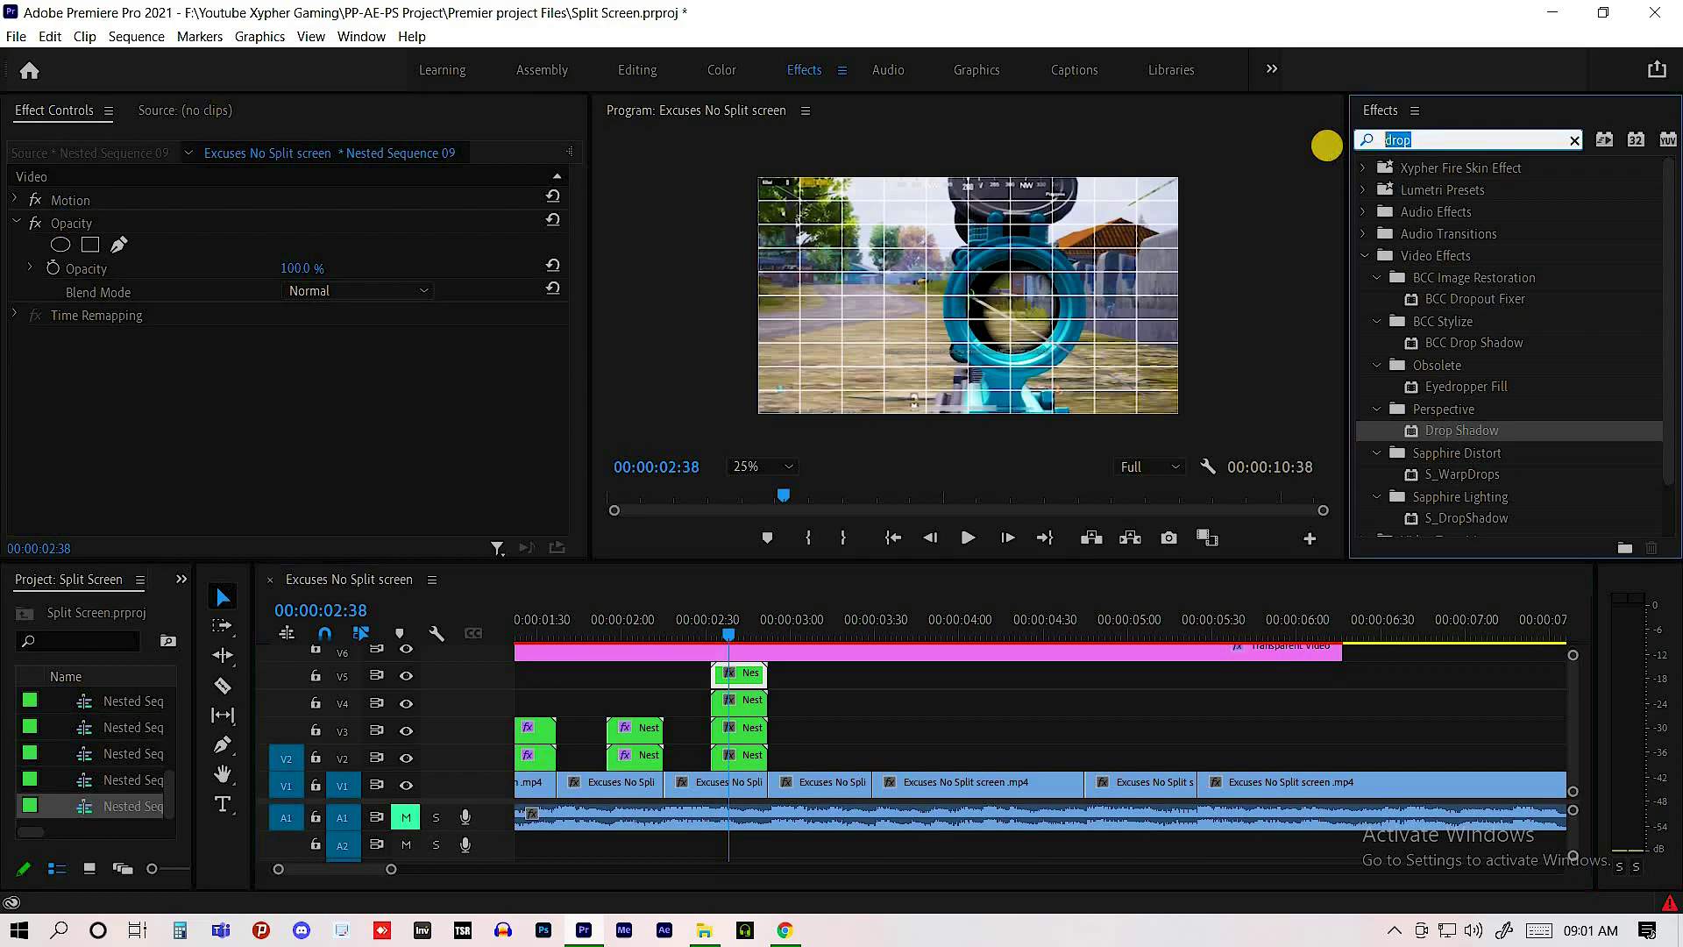
pyautogui.write('tran')
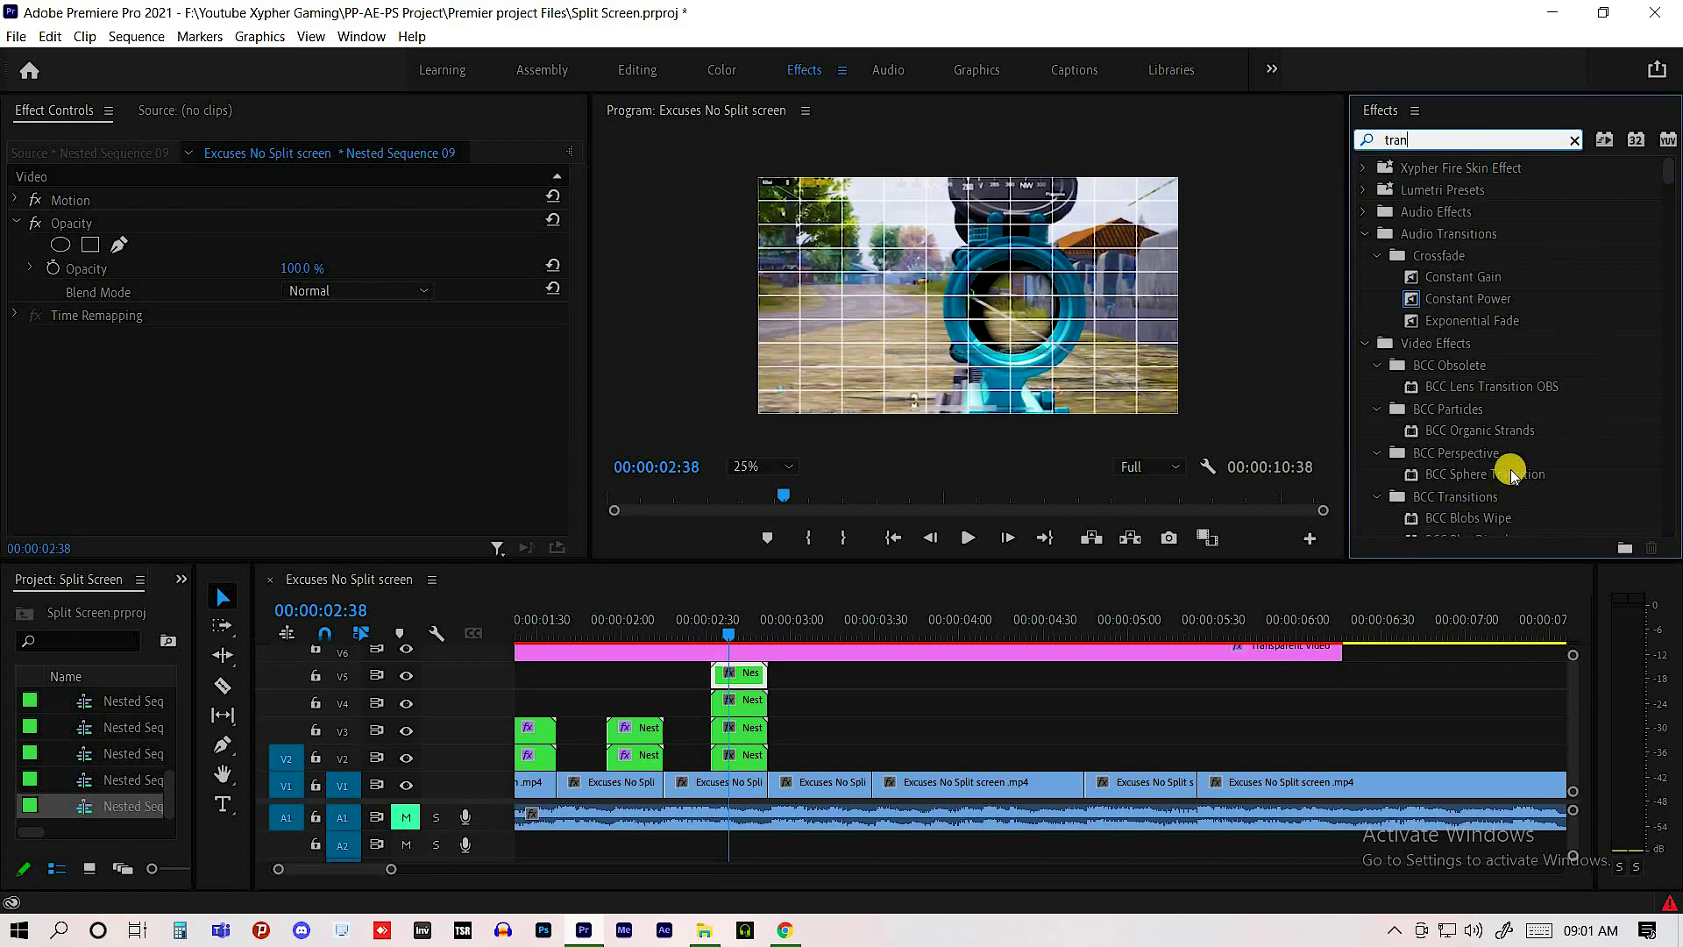
pyautogui.write('f')
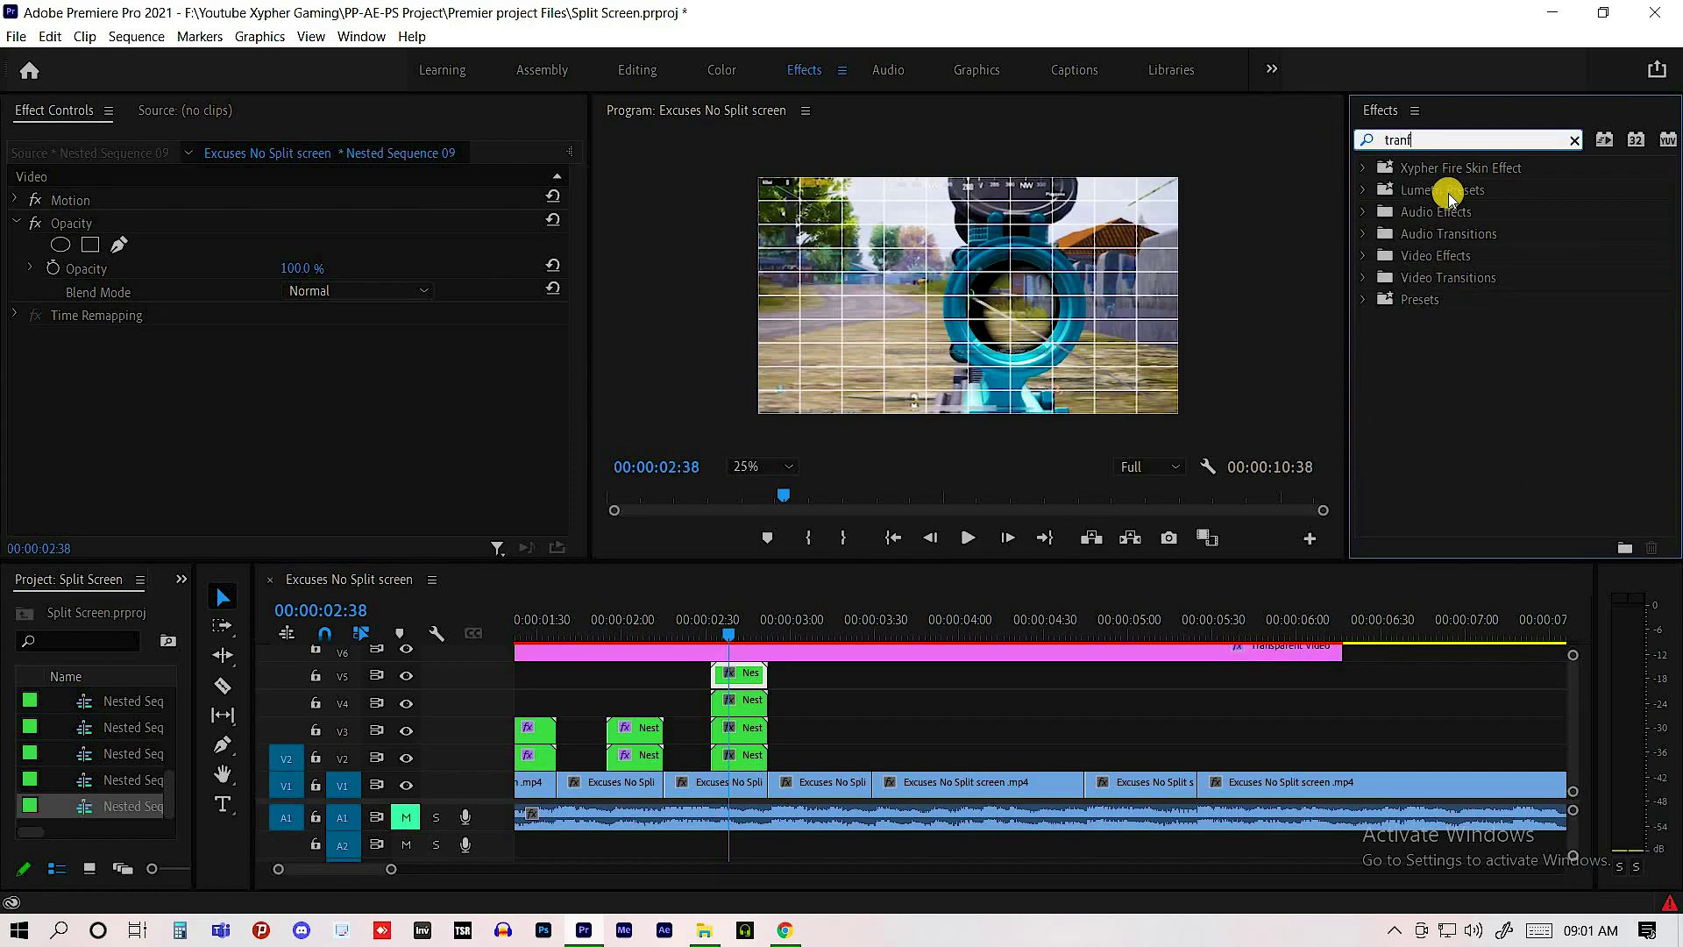
pyautogui.press('BackSpace')
pyautogui.write('sf')
pyautogui.moveTo(1453, 320); pyautogui.dragTo(739, 673)
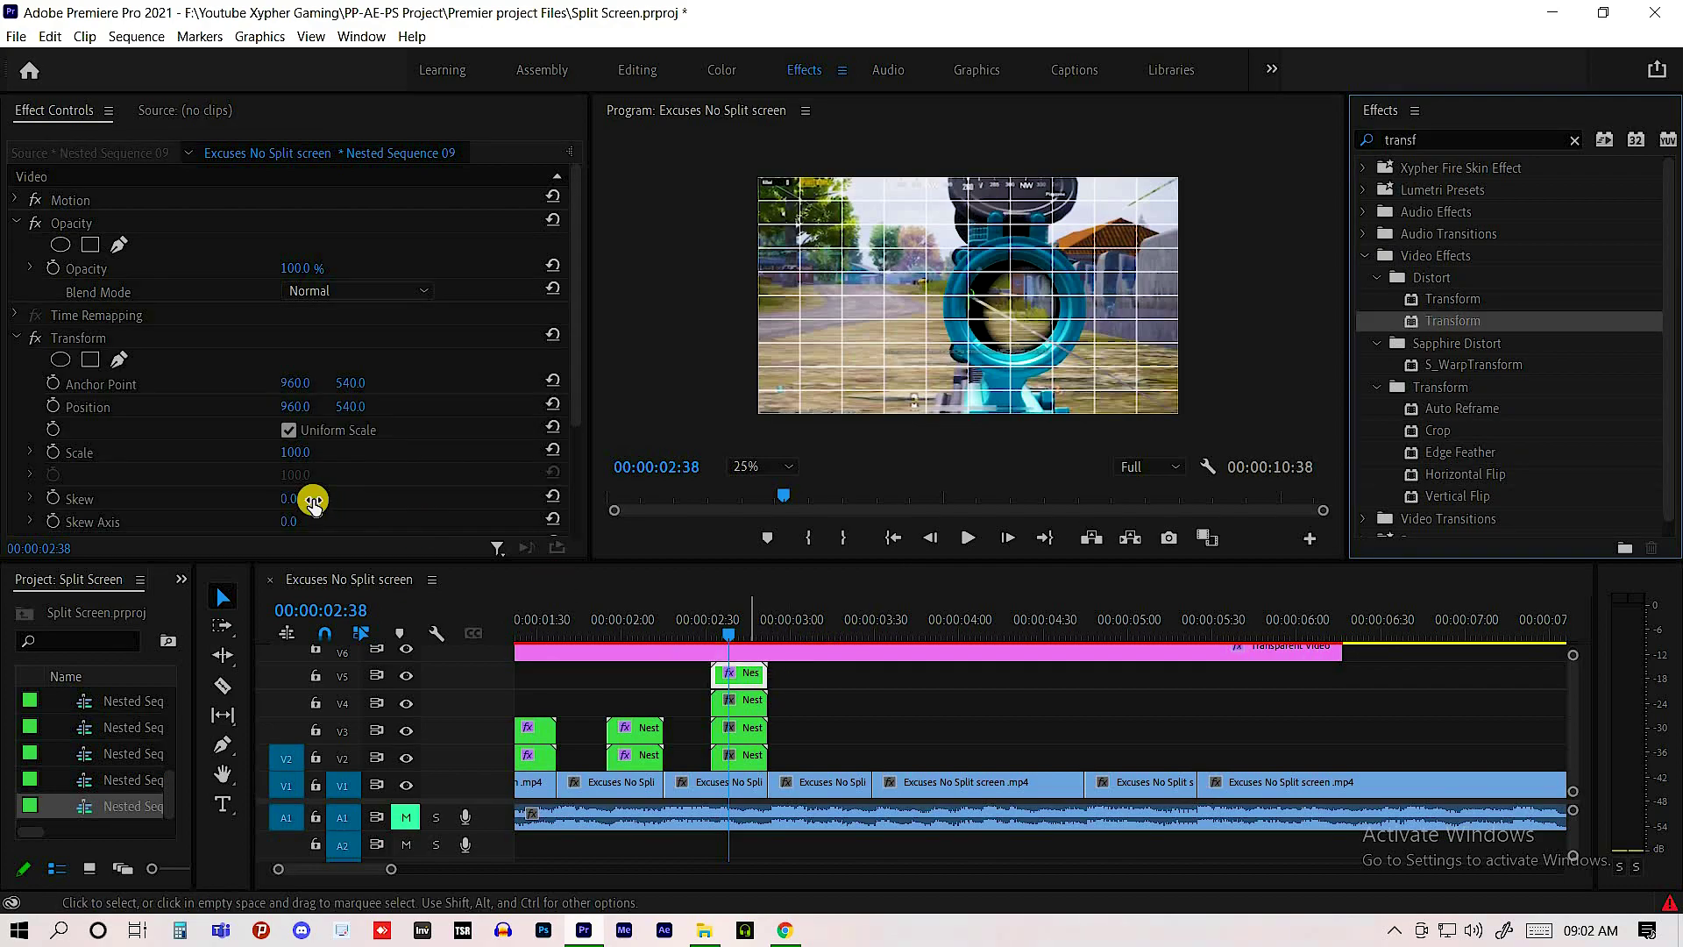
pyautogui.moveTo(1466, 324); pyautogui.dragTo(713, 697)
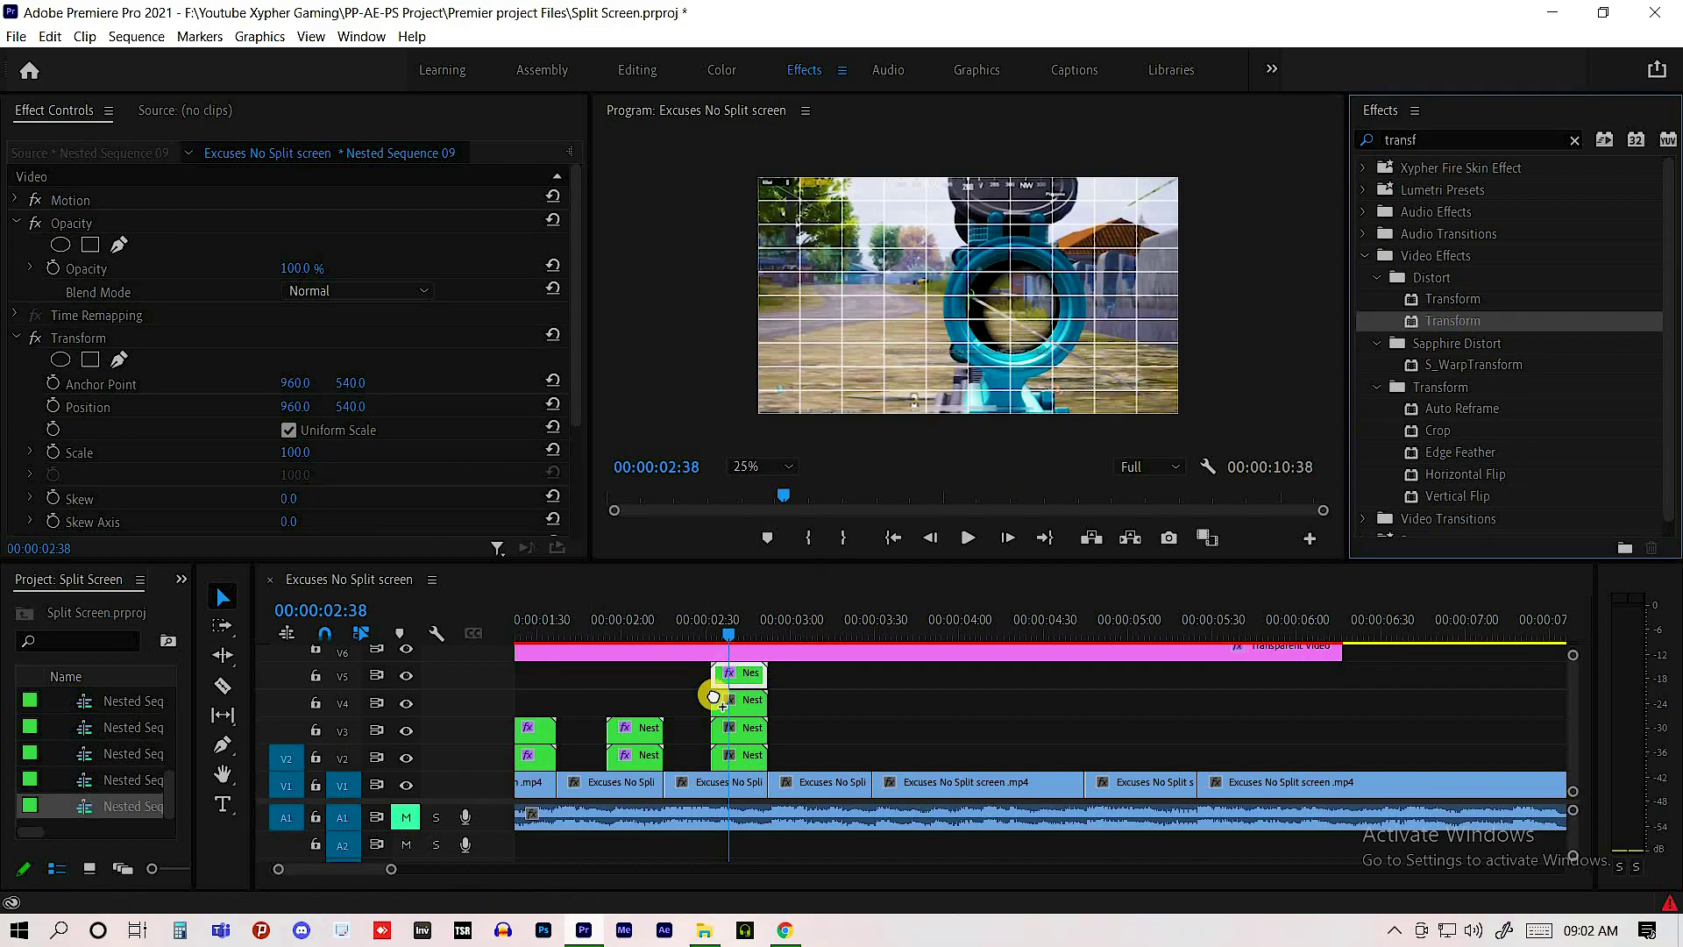
pyautogui.moveTo(1453, 320); pyautogui.dragTo(802, 693)
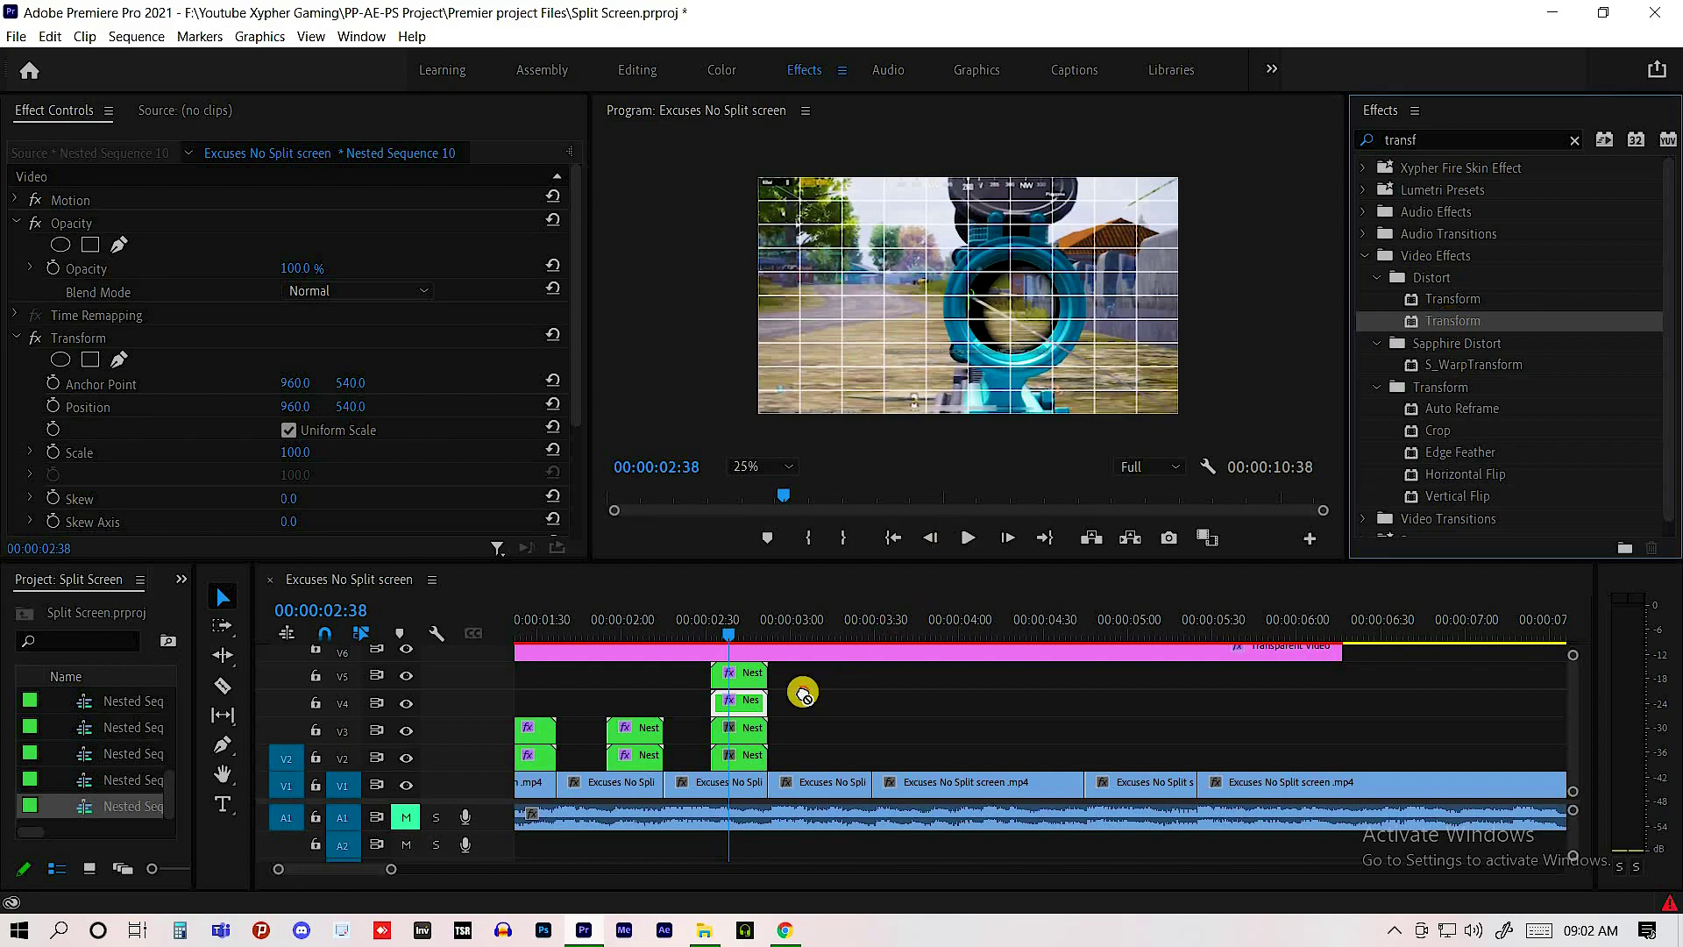
pyautogui.moveTo(1453, 320); pyautogui.dragTo(759, 625)
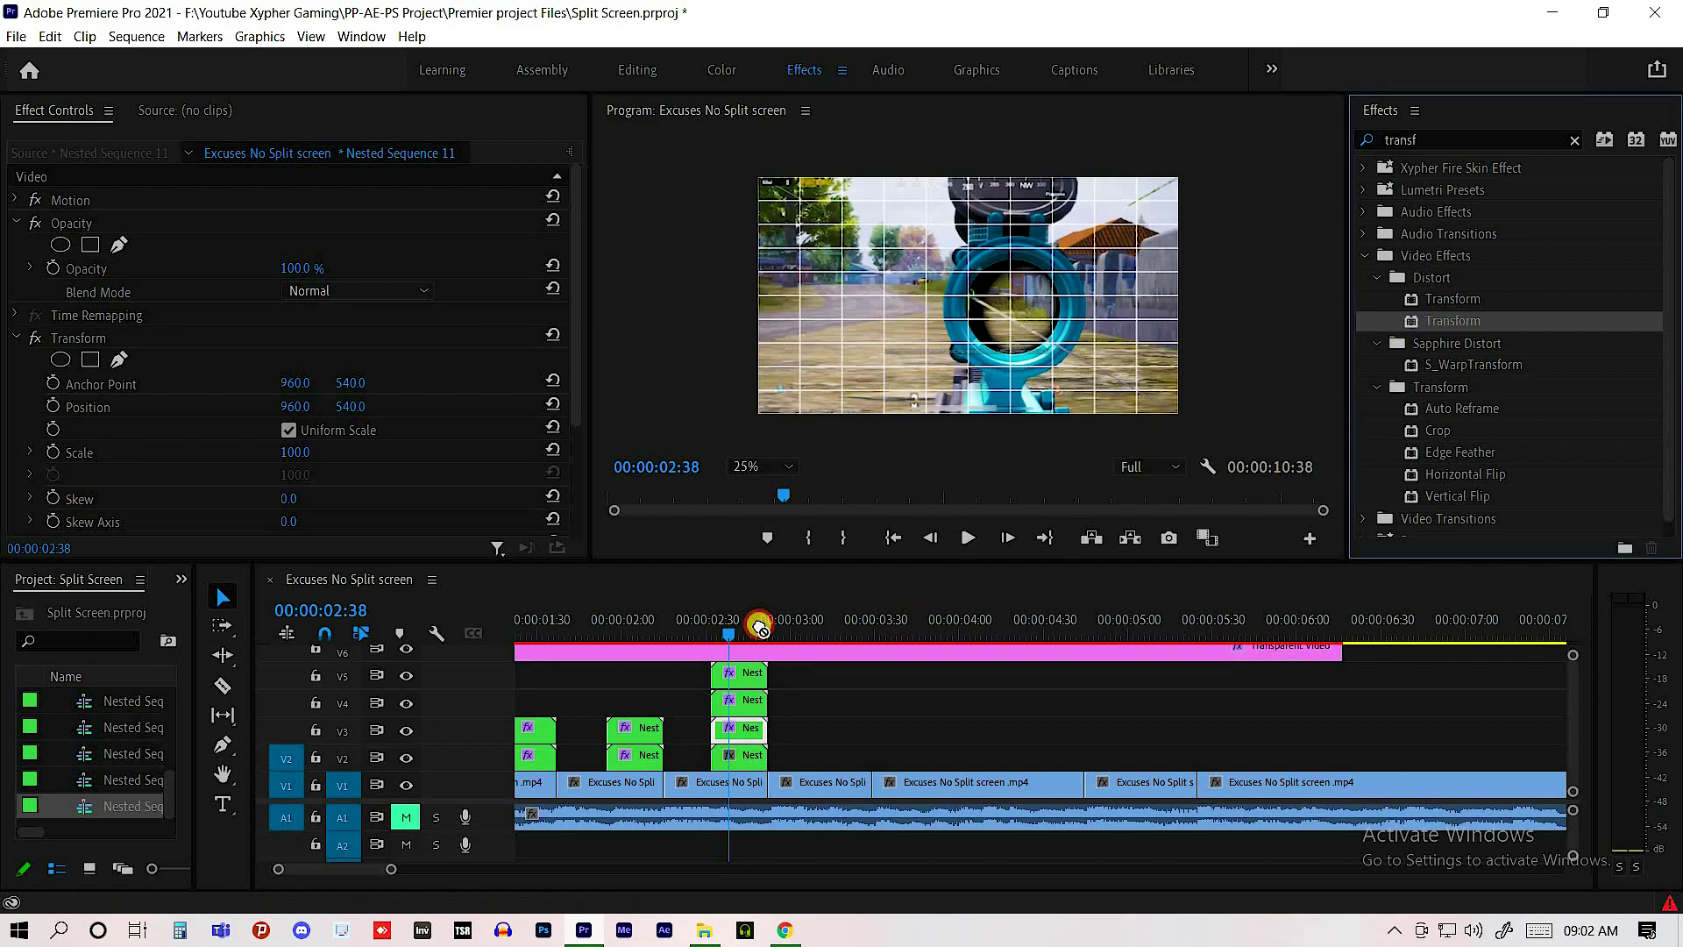
pyautogui.moveTo(733, 763); pyautogui.dragTo(734, 759)
pyautogui.click(743, 676)
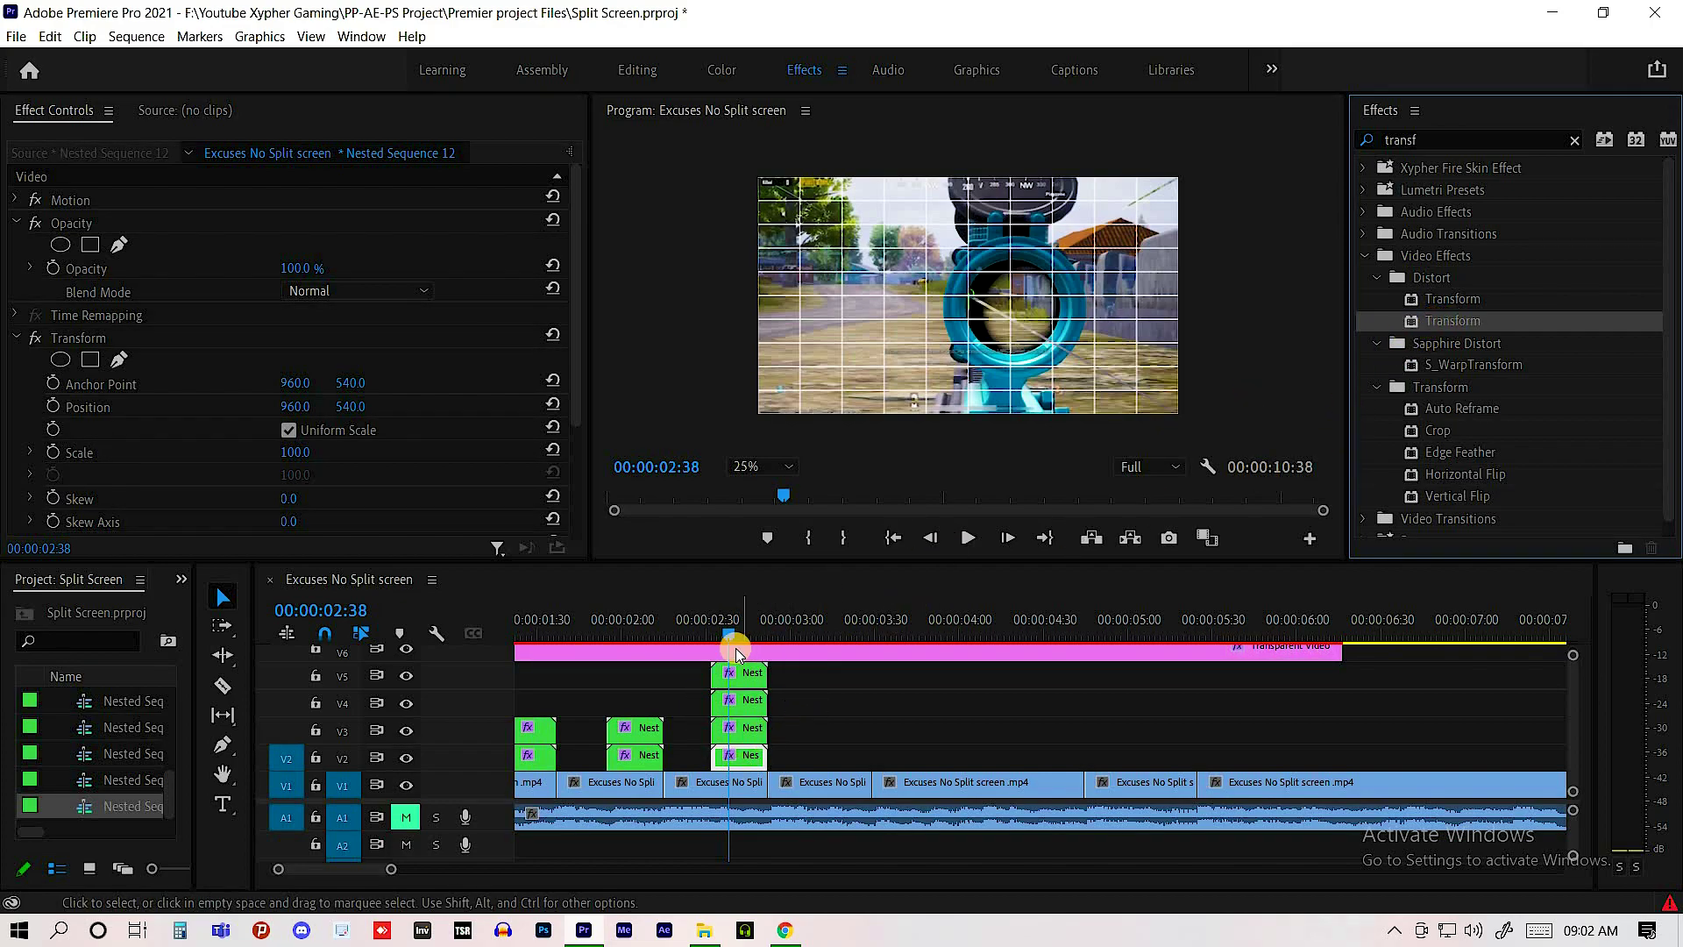
# - Keyframe Transform Position X at -34 at 02:33, returning to 960 at 02:51
pyautogui.scroll(-2, 54, 318)
pyautogui.click(54, 319)
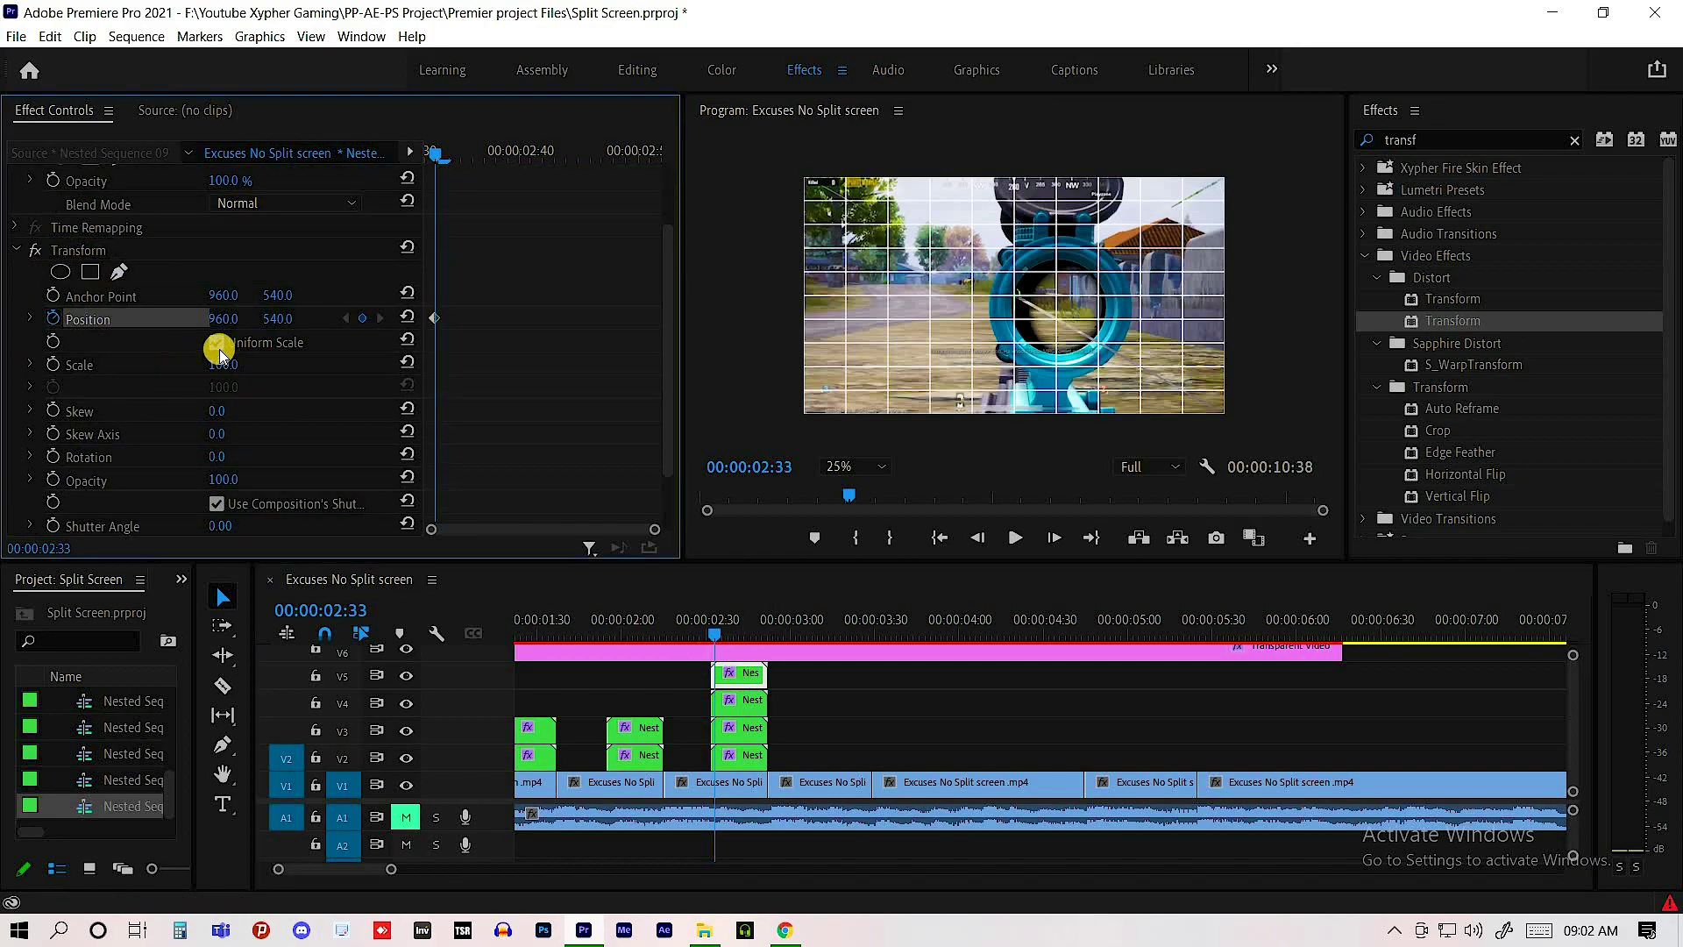
pyautogui.moveTo(224, 323); pyautogui.dragTo(7, 364)
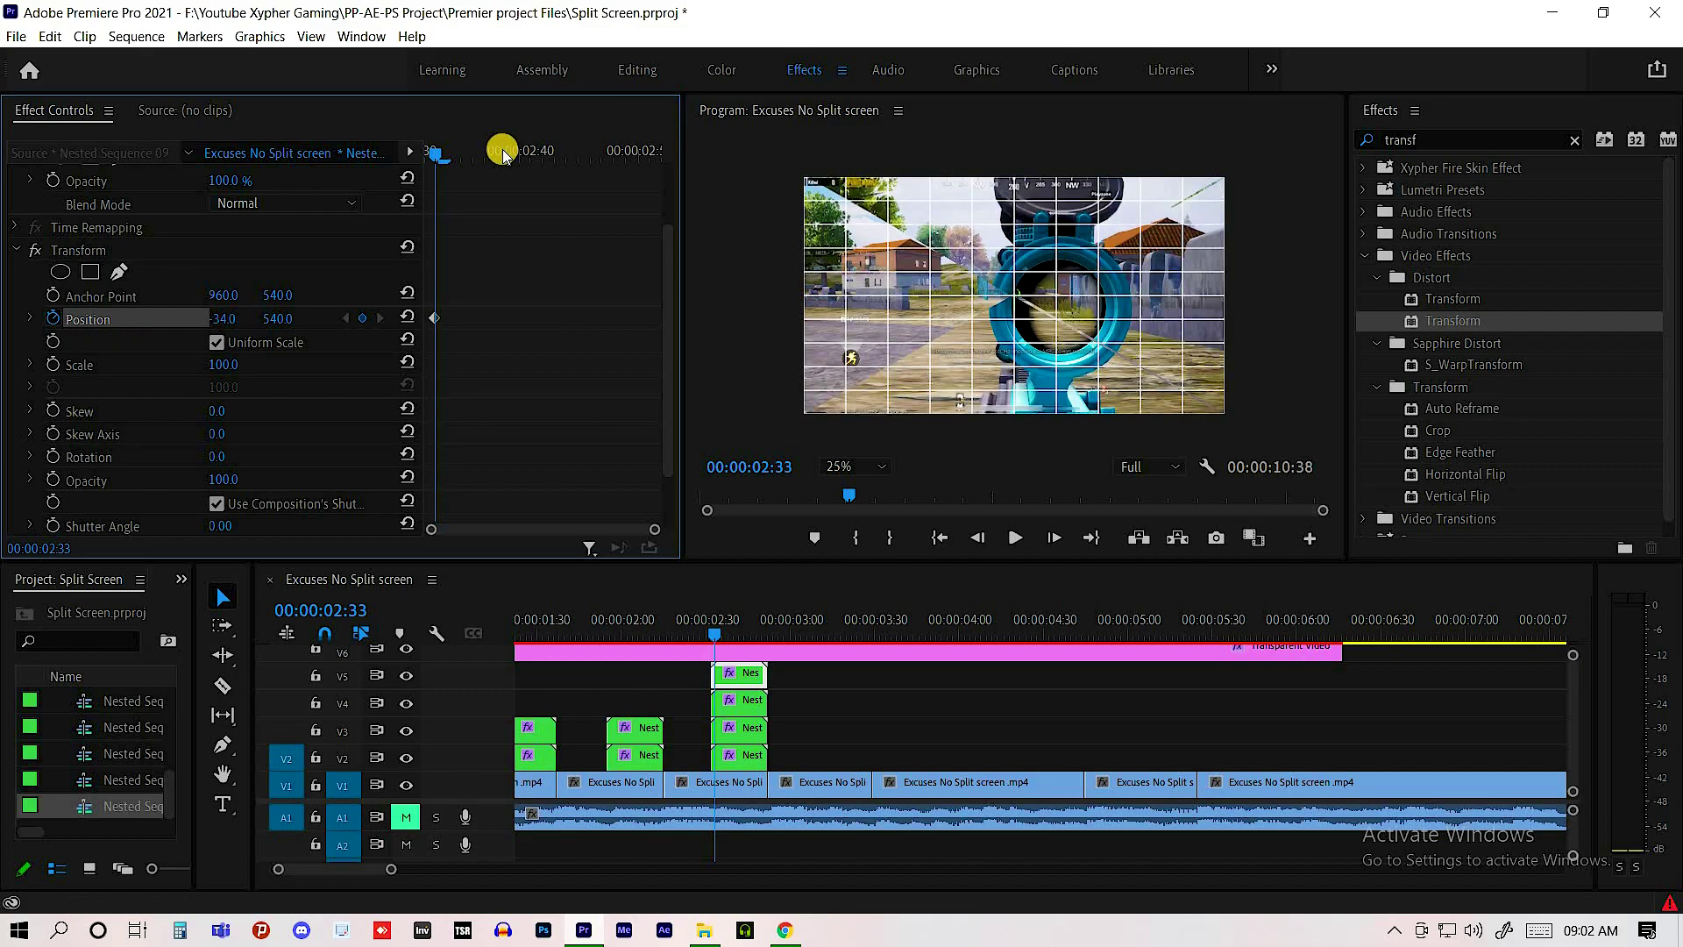
pyautogui.moveTo(491, 151); pyautogui.dragTo(733, 150)
pyautogui.press('Left')
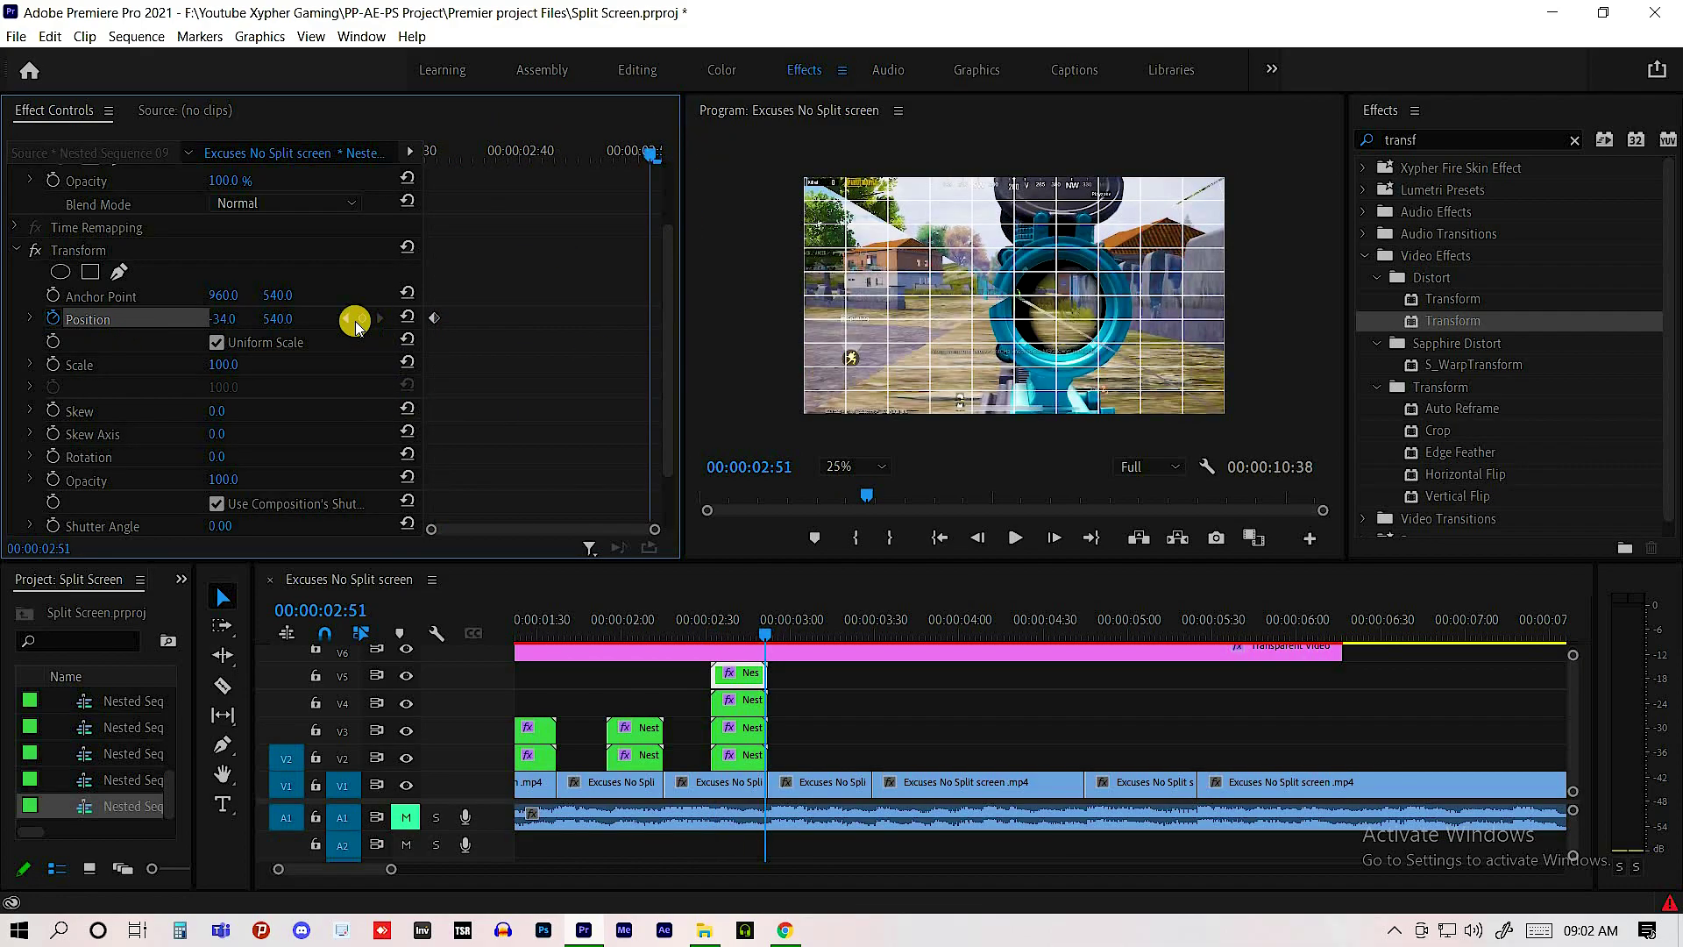
pyautogui.click(408, 320)
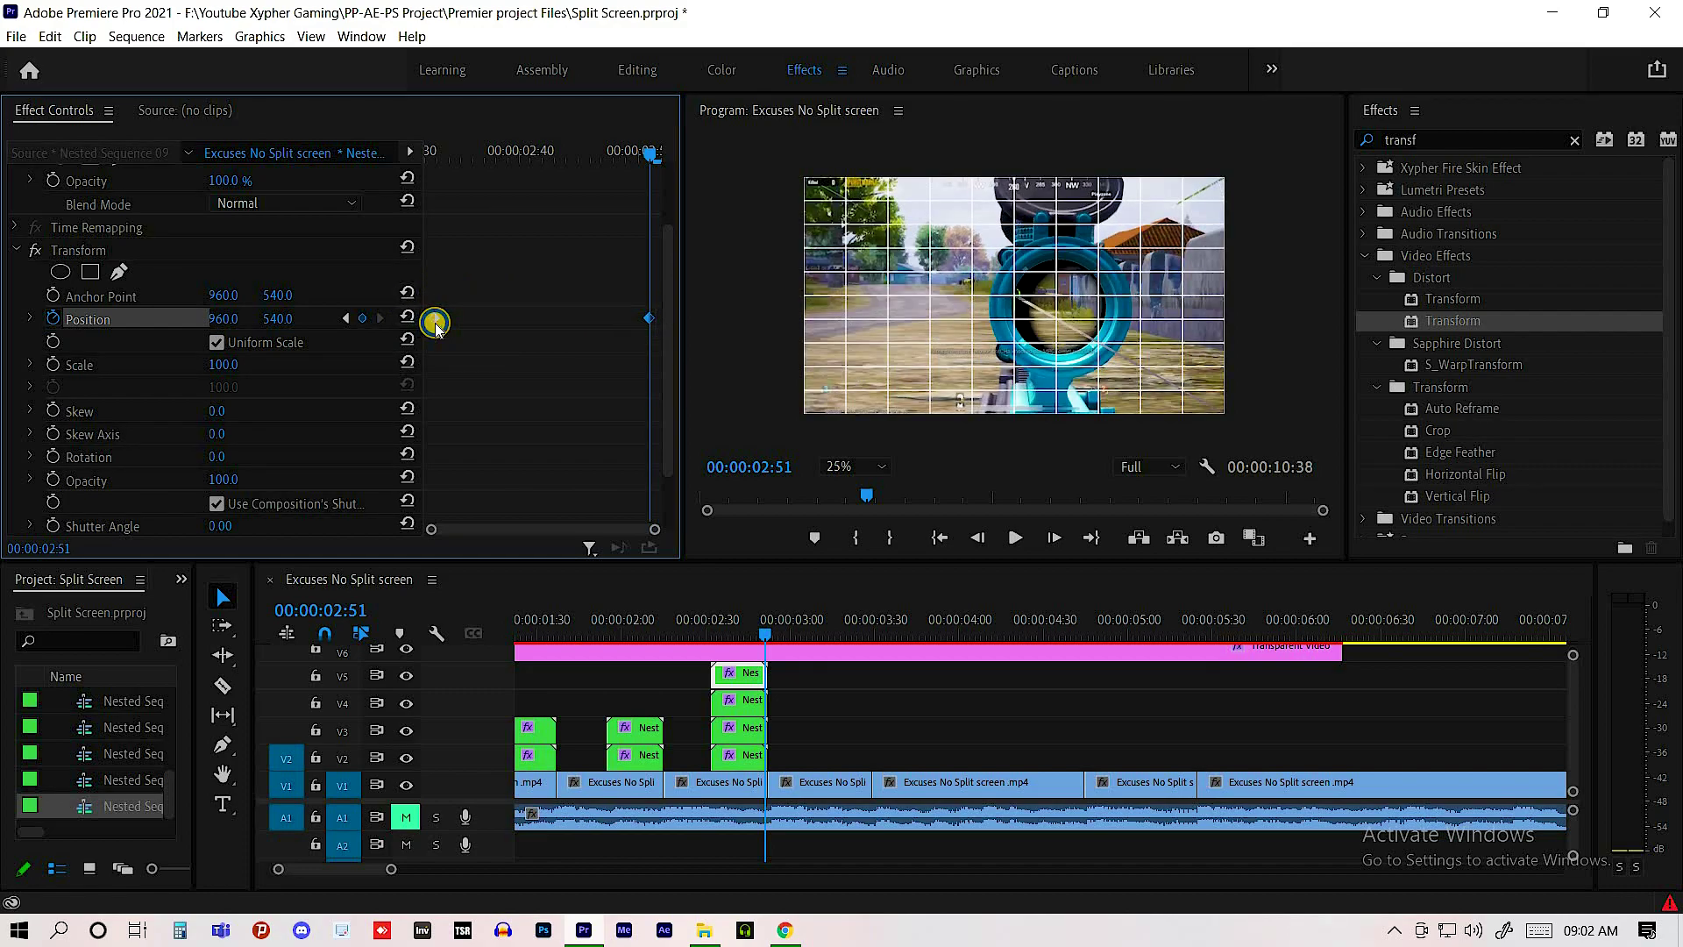
# - Make the Position keyframes Bezier and shape the velocity curve to accelerate into the landing
pyautogui.rightClick(435, 321)
pyautogui.moveTo(632, 480)
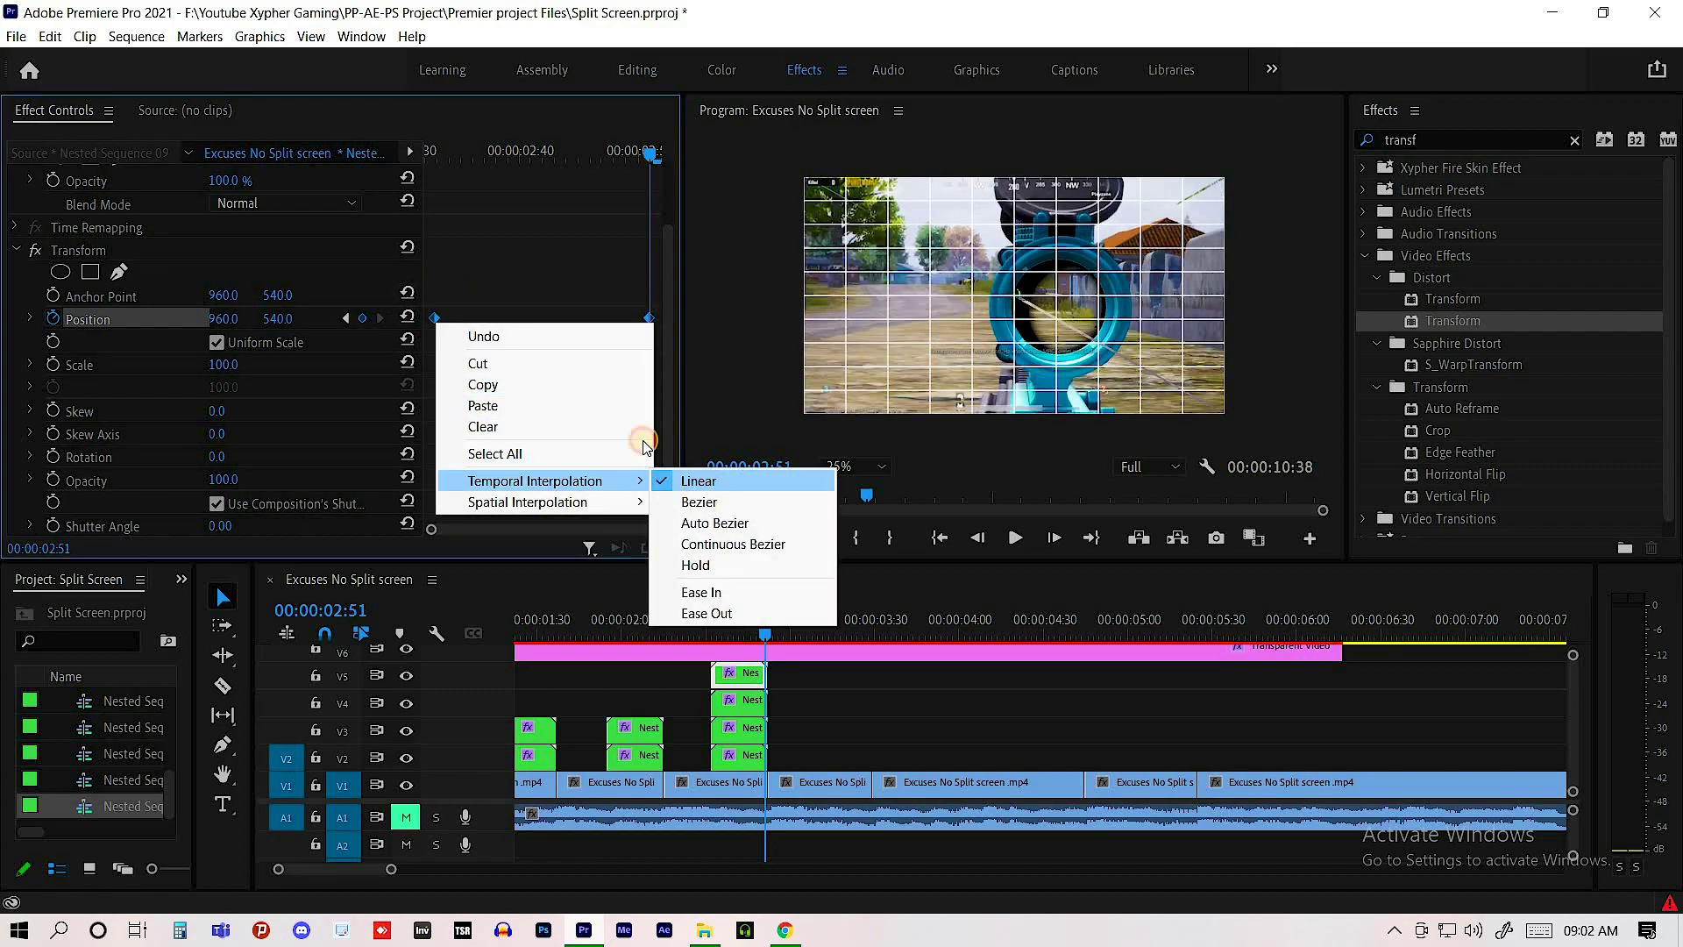
pyautogui.click(699, 501)
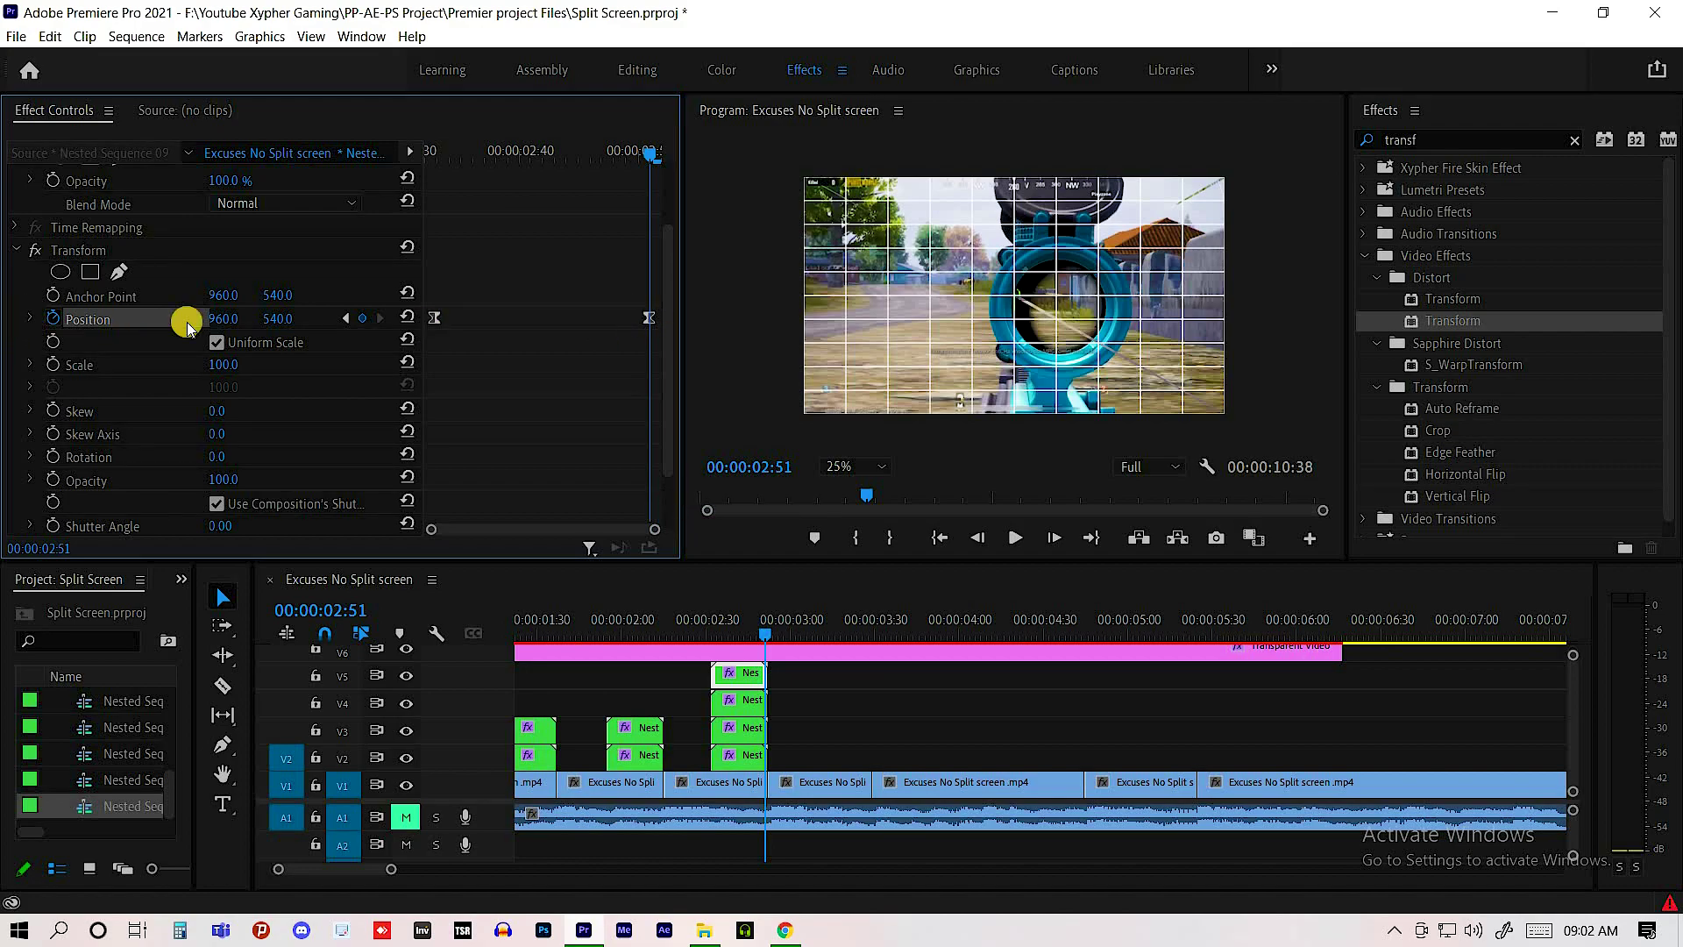
pyautogui.click(31, 320)
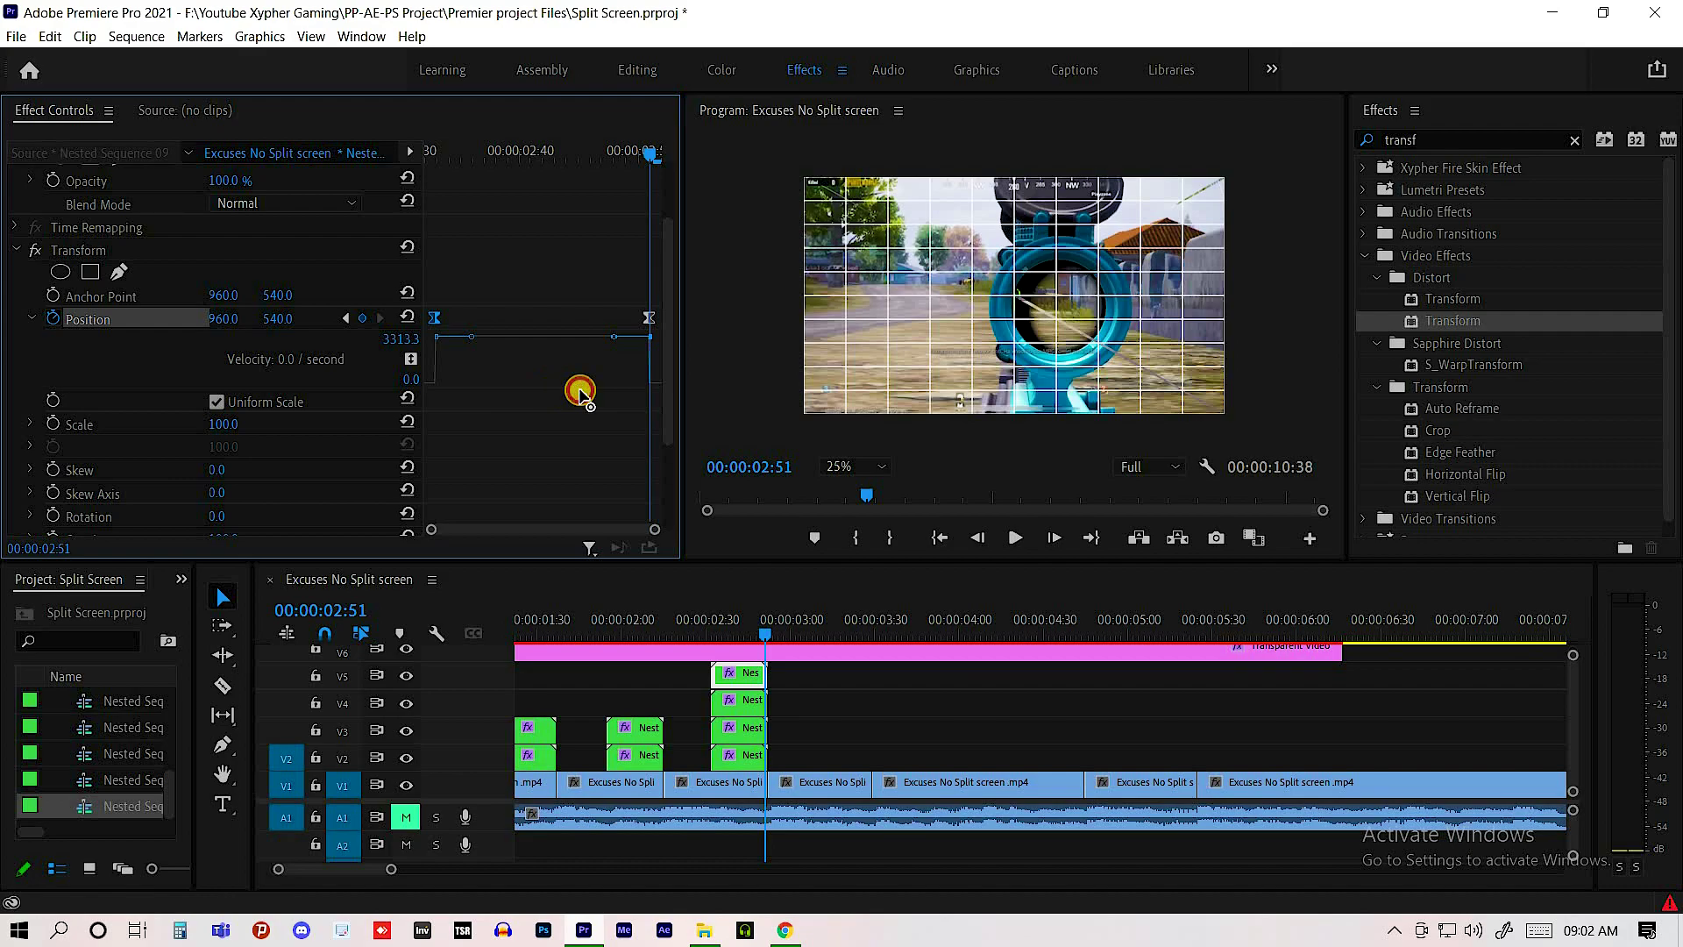
pyautogui.moveTo(580, 391)
pyautogui.mouseDown()
pyautogui.moveTo(596, 394)
pyautogui.moveTo(640, 322)
pyautogui.moveTo(659, 342)
pyautogui.mouseUp()
# - Turn off the composition shutter angle and set Shutter Angle to 150 for motion blur
pyautogui.scroll(-3, 219, 447)
pyautogui.write('150')
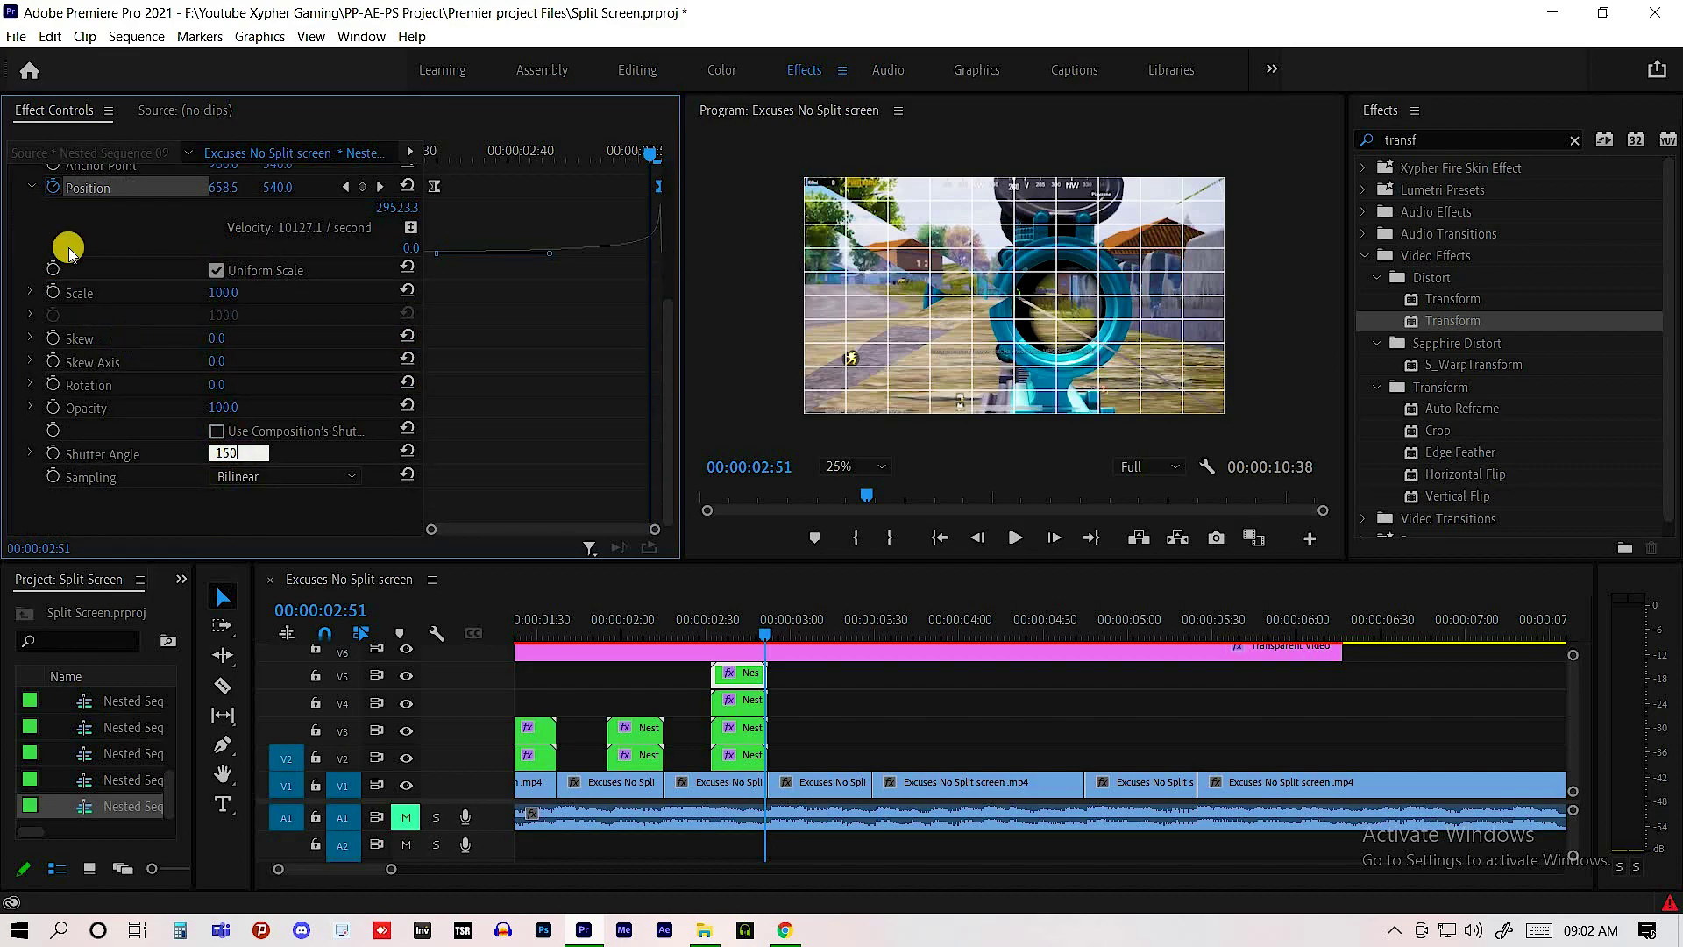
pyautogui.press('Return')
pyautogui.scroll(1, 16, 226)
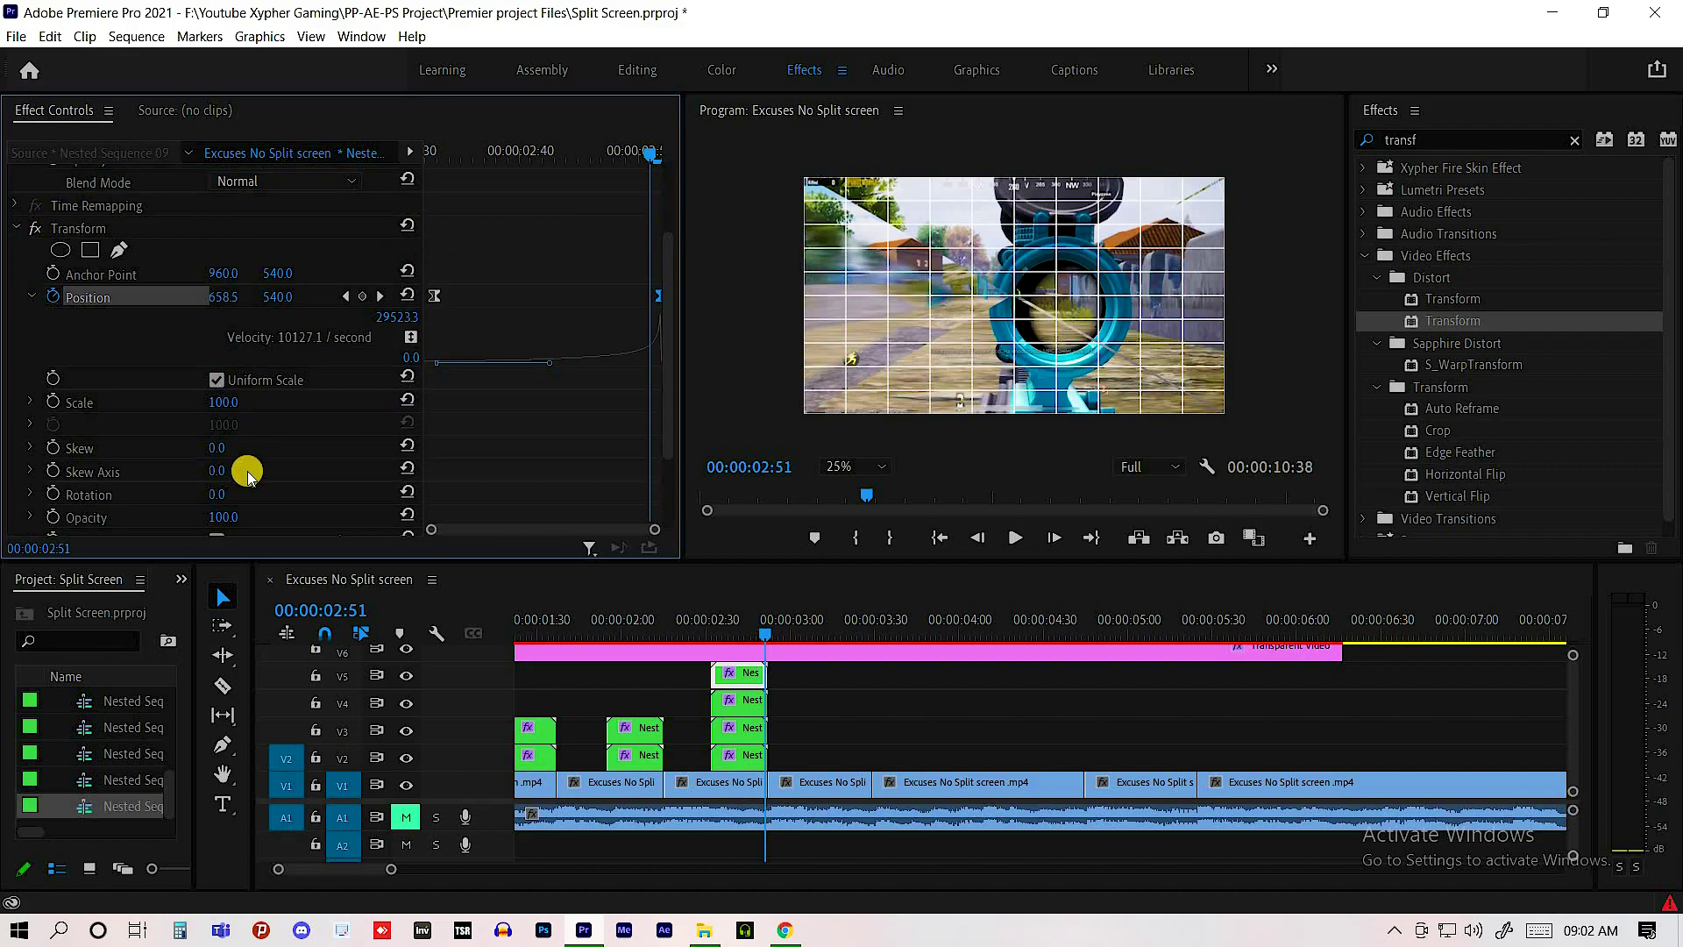
# - Search Effects for 'drop' and apply Drop Shadow to the V5 nested clip
pyautogui.hotkey('shift', '7')
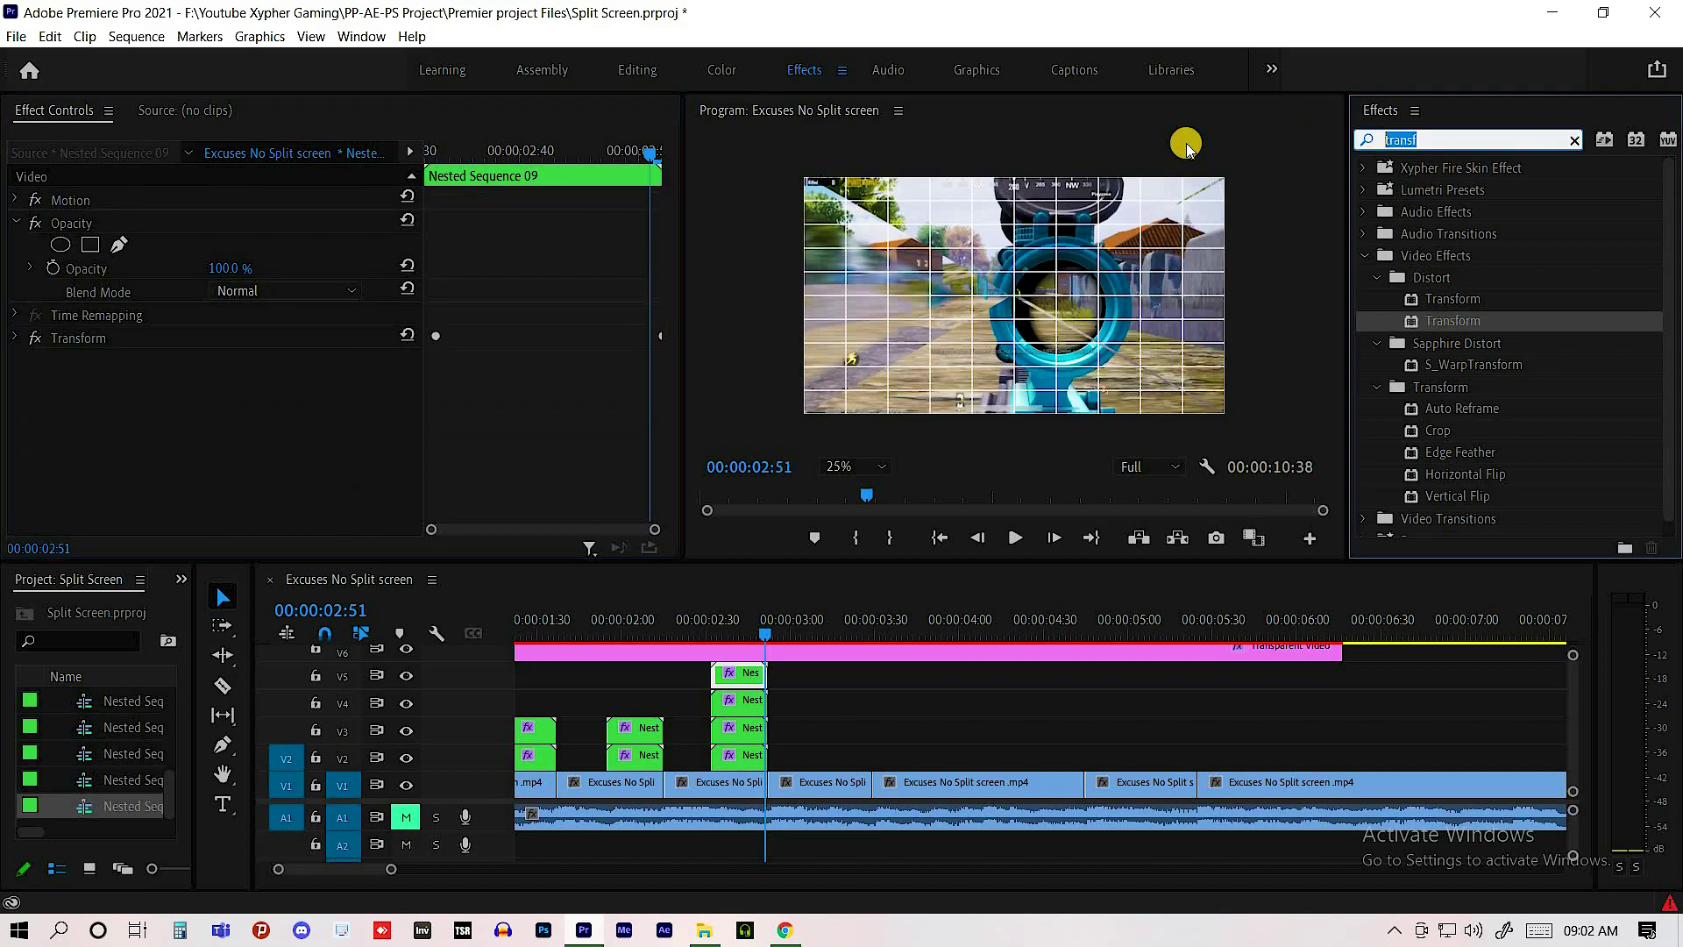
pyautogui.write('drop')
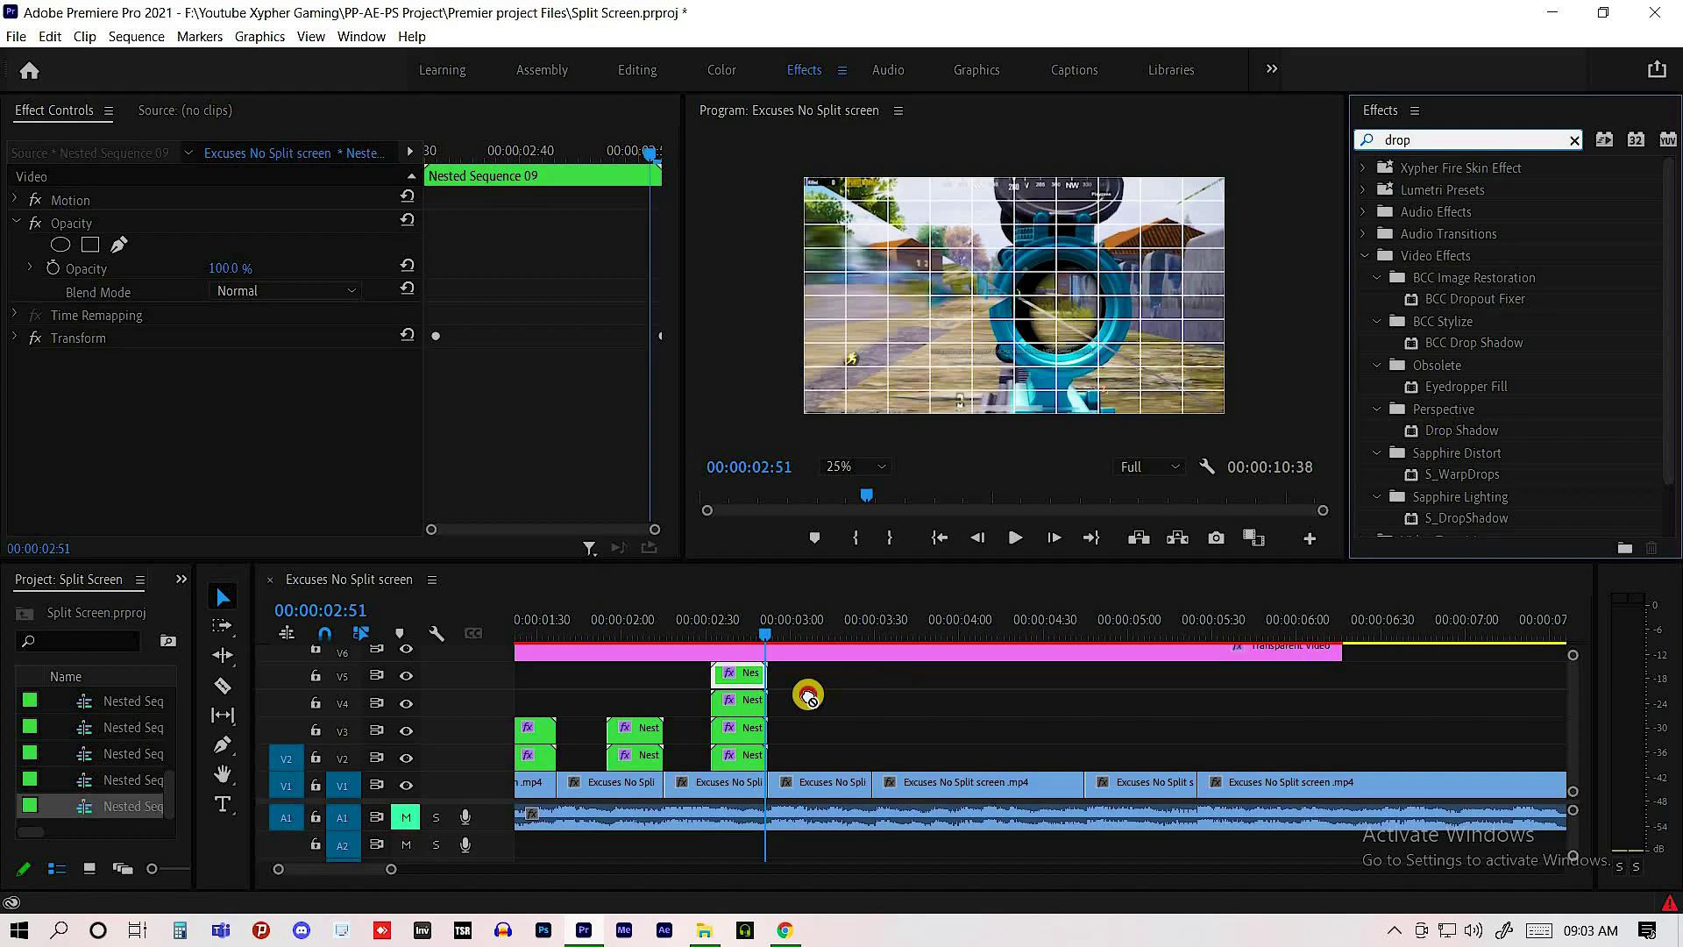
pyautogui.moveTo(808, 695); pyautogui.dragTo(742, 677)
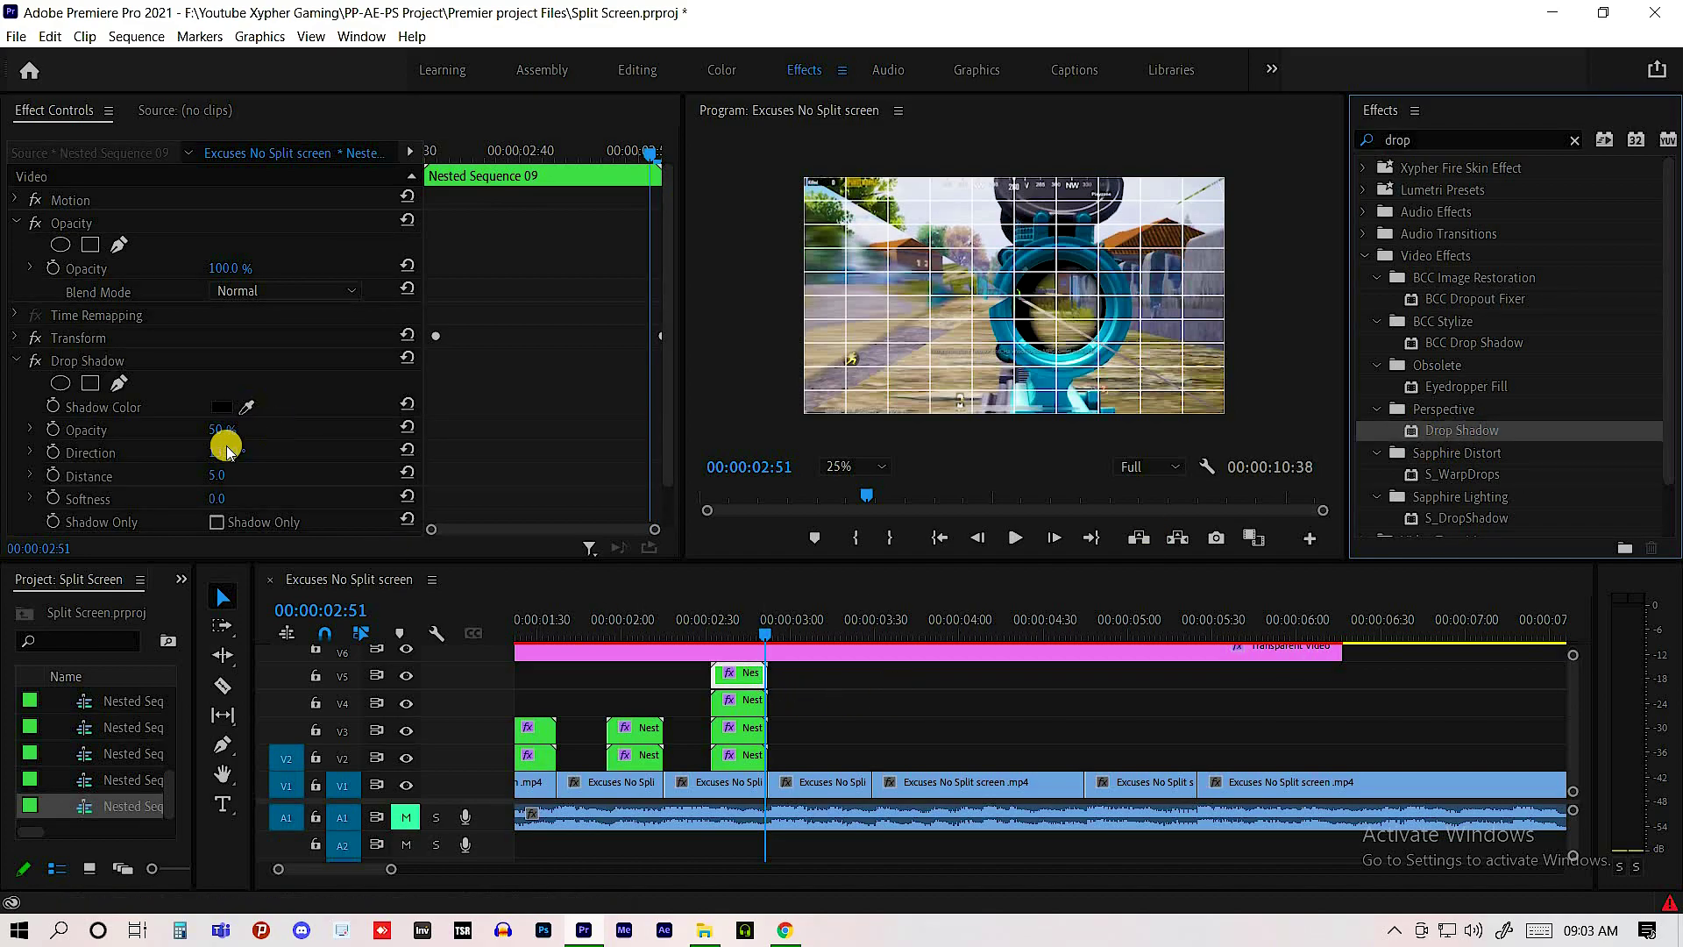
# - Set the shadow to distance 30, softness 30, opacity 100% and direction 90°
pyautogui.scroll(-1, 216, 431)
pyautogui.click(237, 428)
pyautogui.write('30')
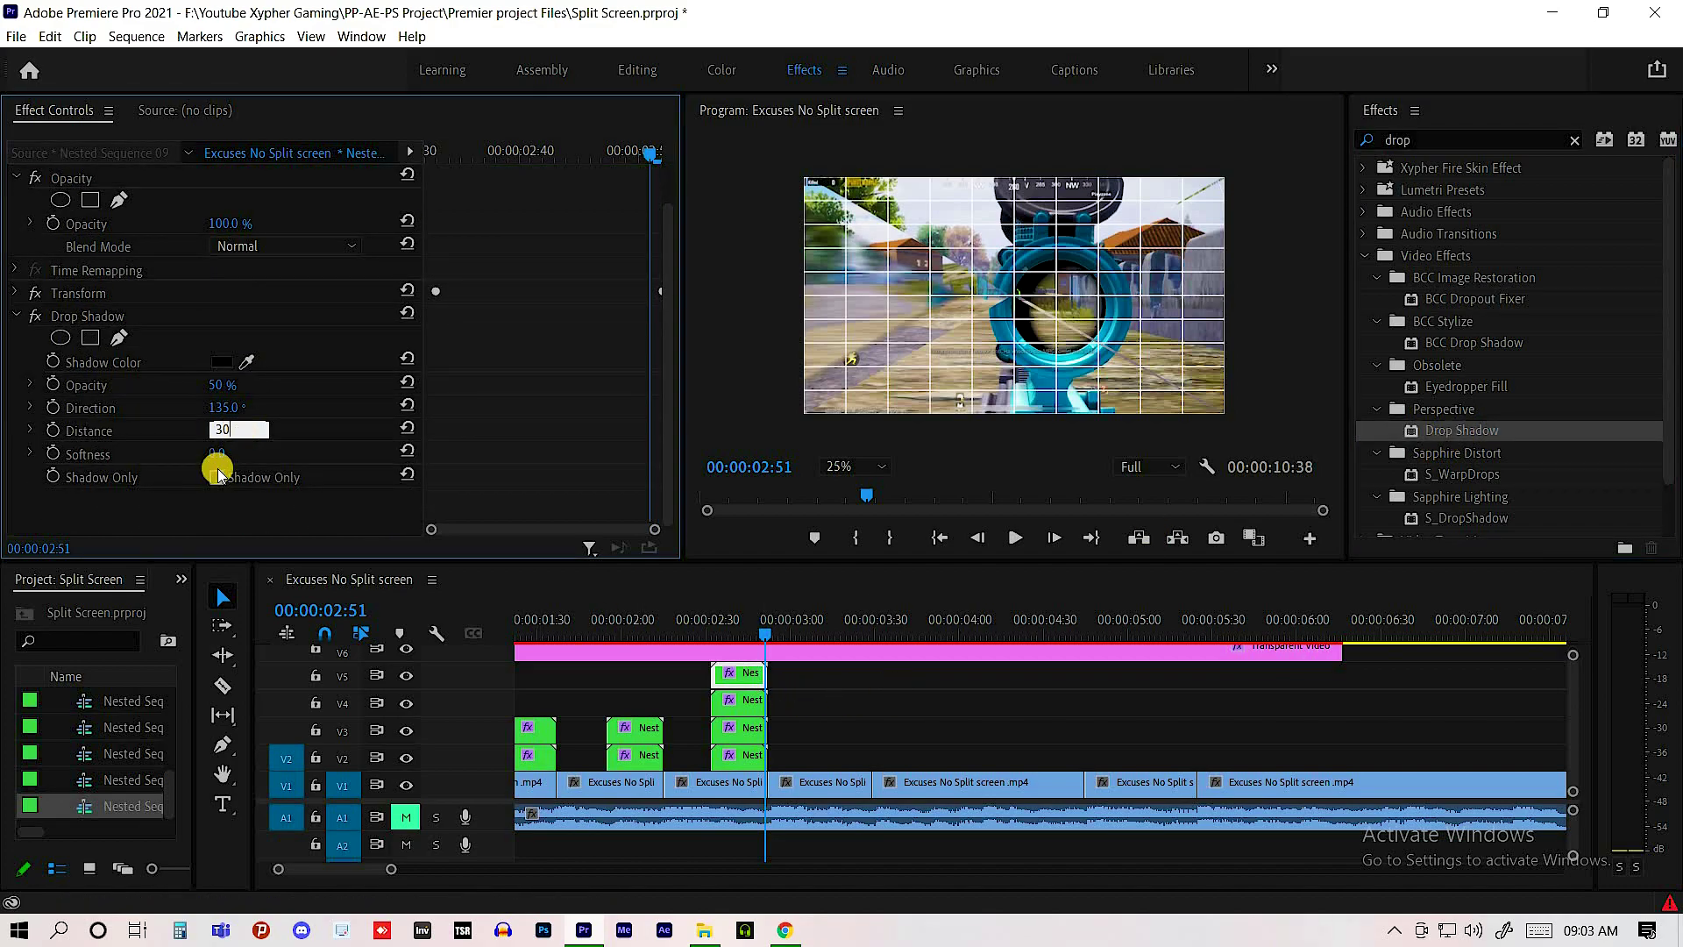
pyautogui.press('Return')
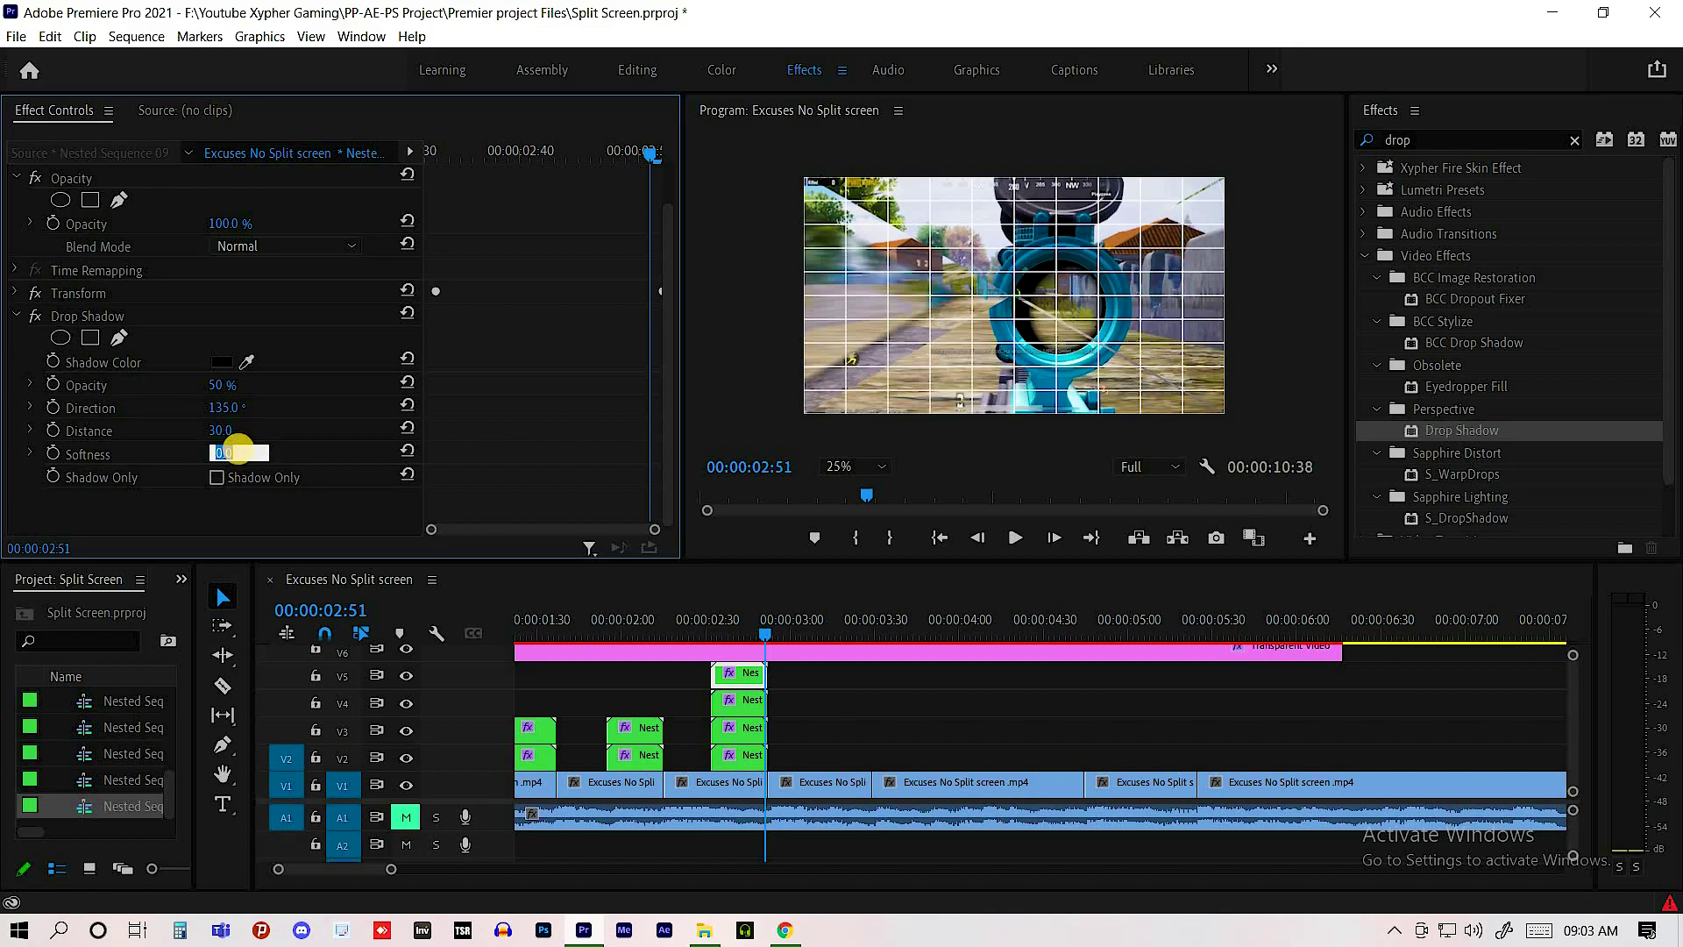
pyautogui.press('Return')
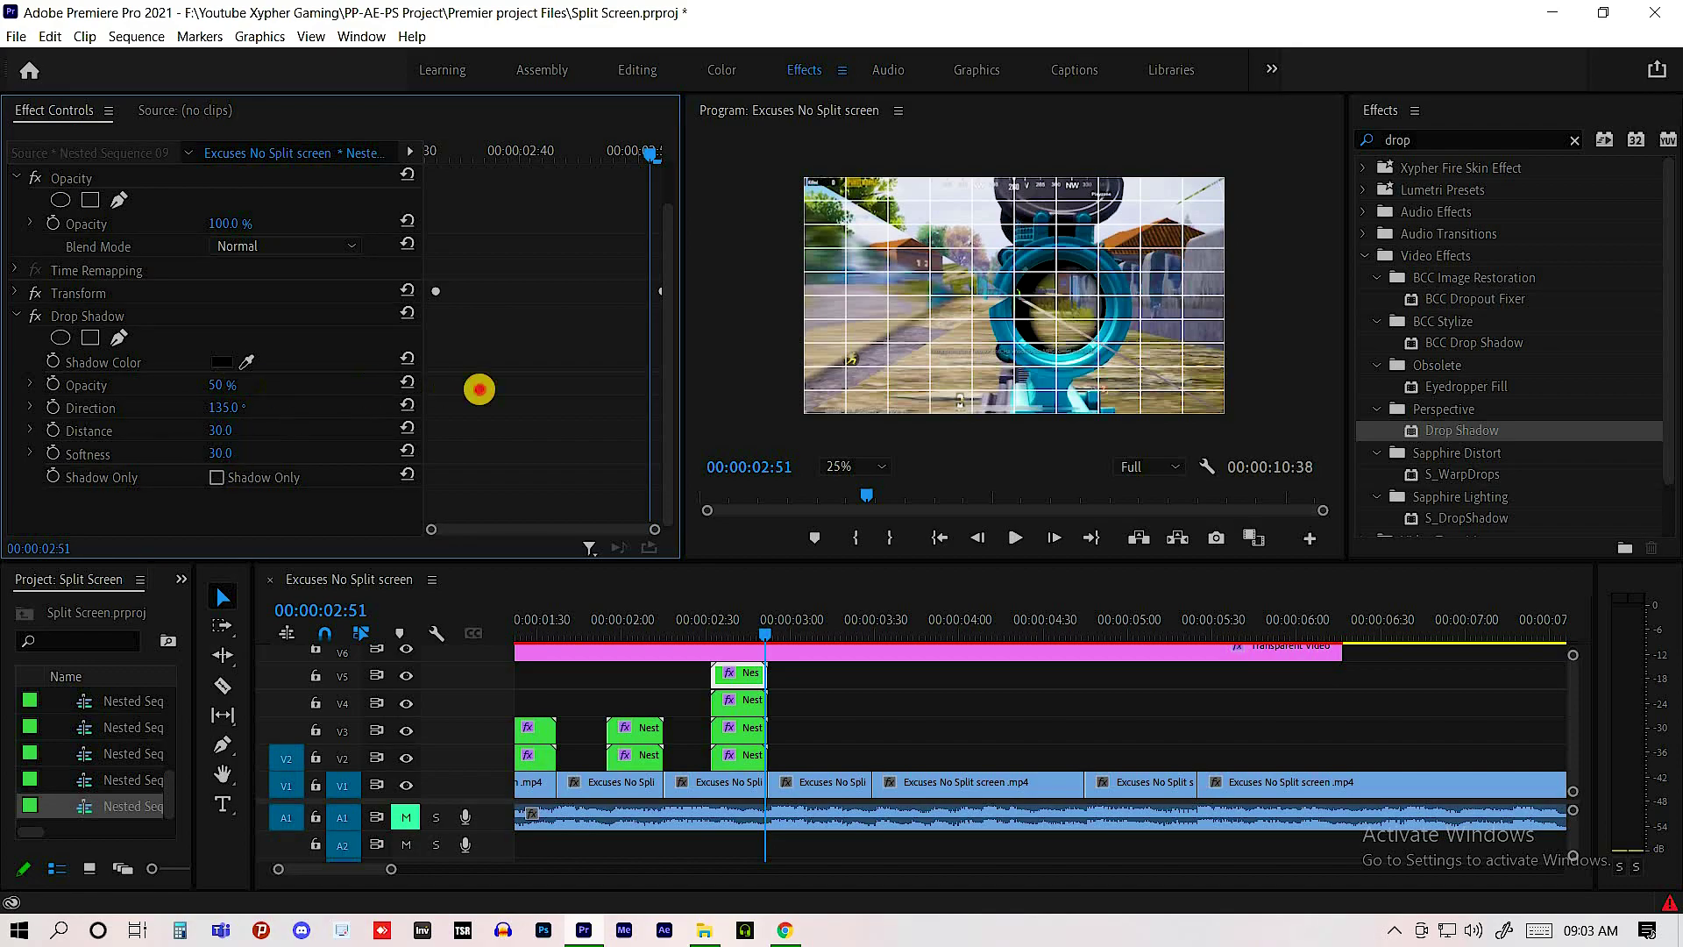
pyautogui.click(230, 384)
pyautogui.write('100')
pyautogui.press('Return')
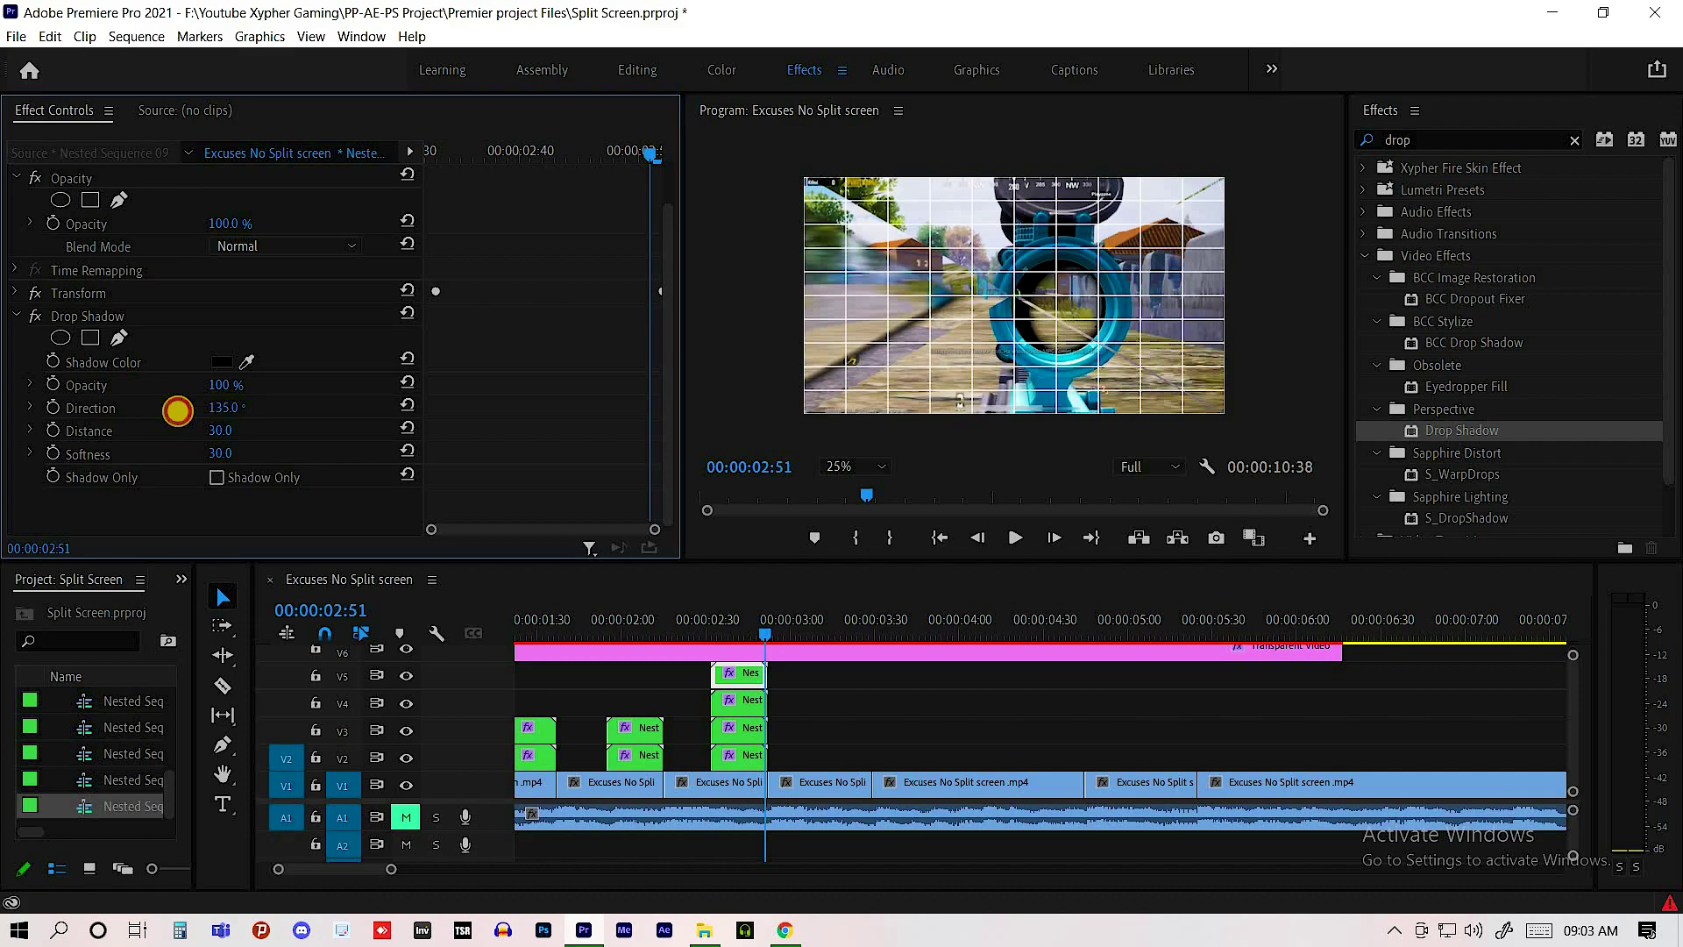
pyautogui.moveTo(177, 410); pyautogui.dragTo(942, 294)
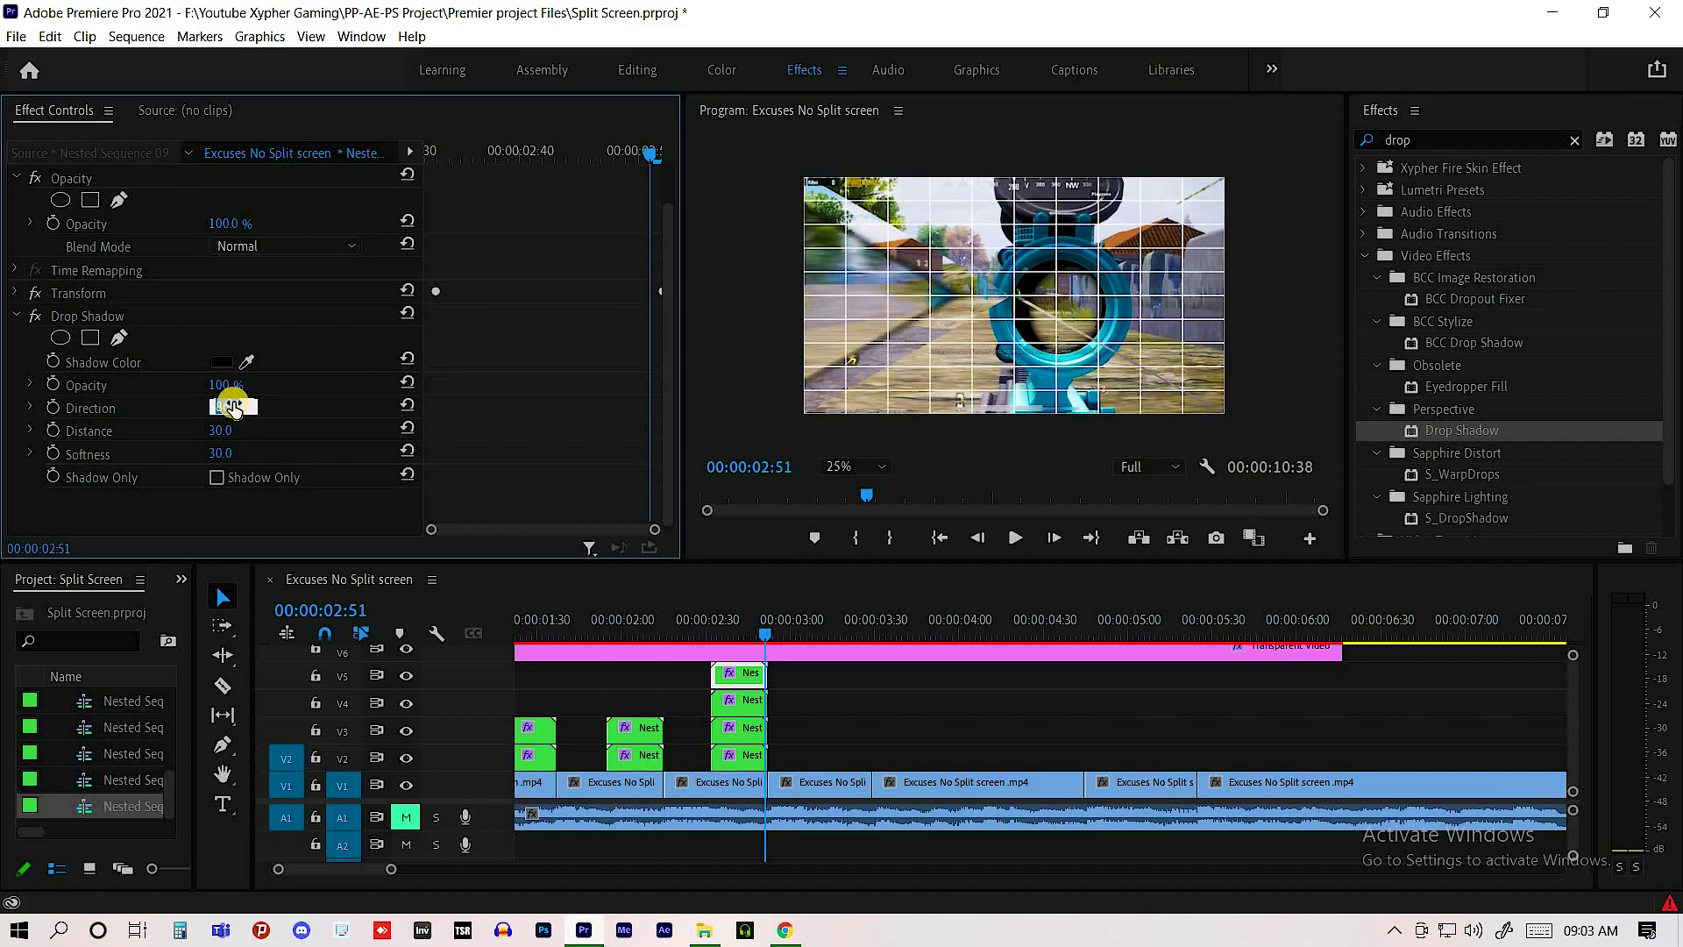
pyautogui.write('90')
pyautogui.press('Return')
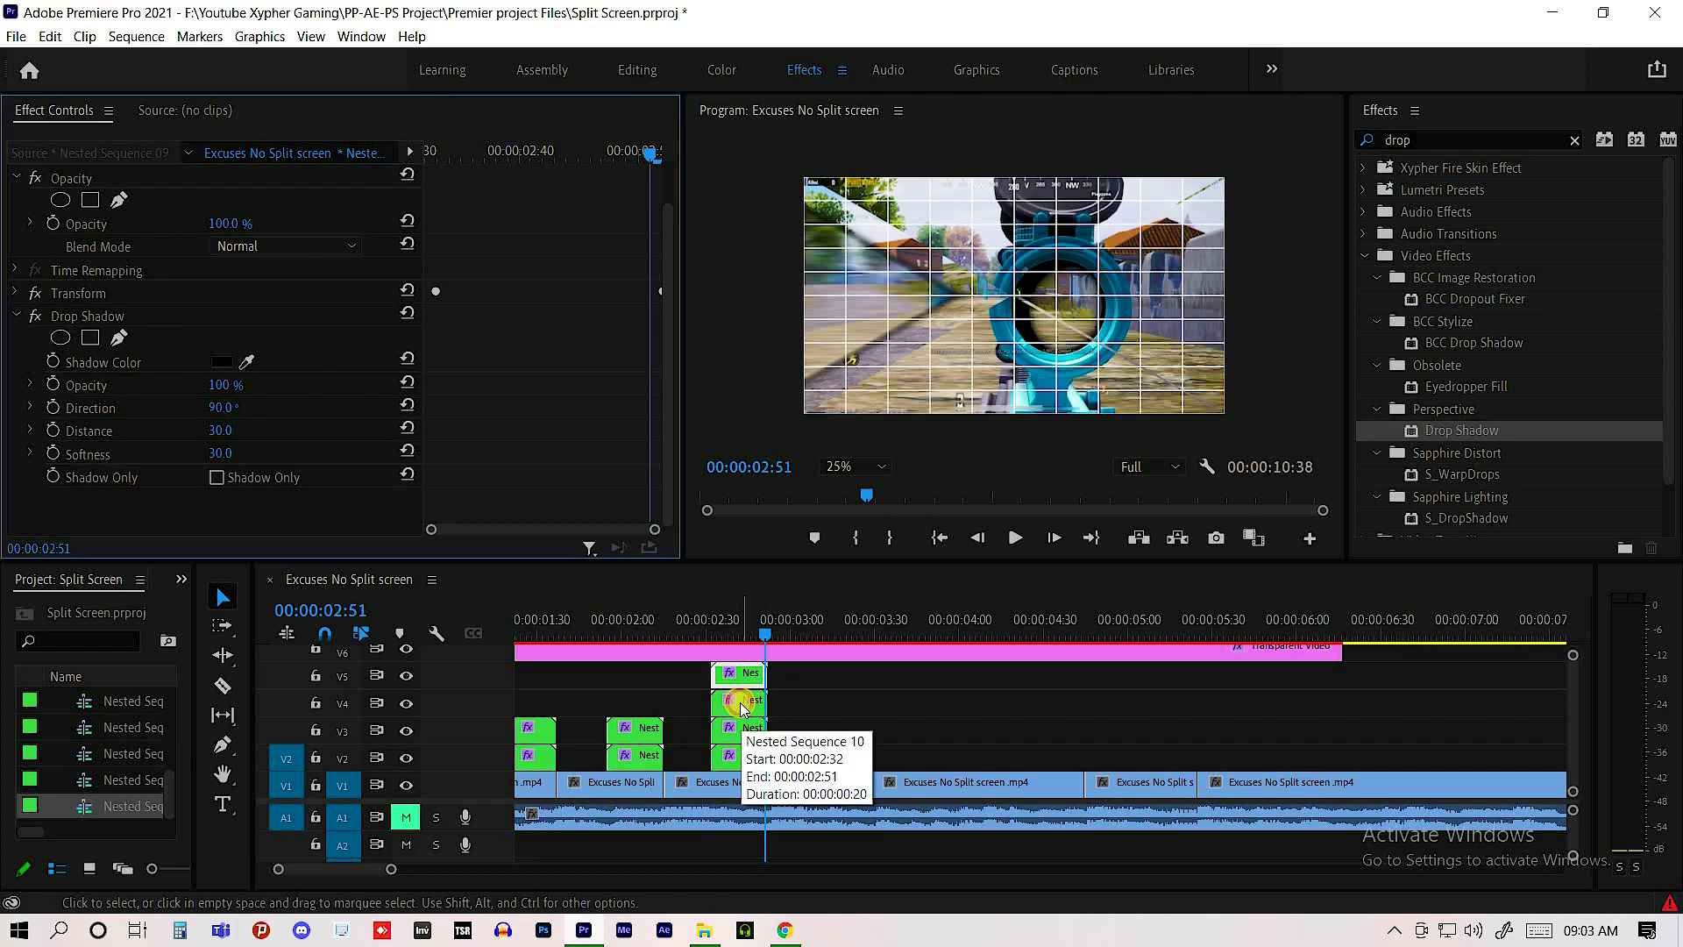
# - Keyframe the V4 nested clip's Position Y from 1116 at 02:33 to centred 540 at 02:51
pyautogui.click(741, 703)
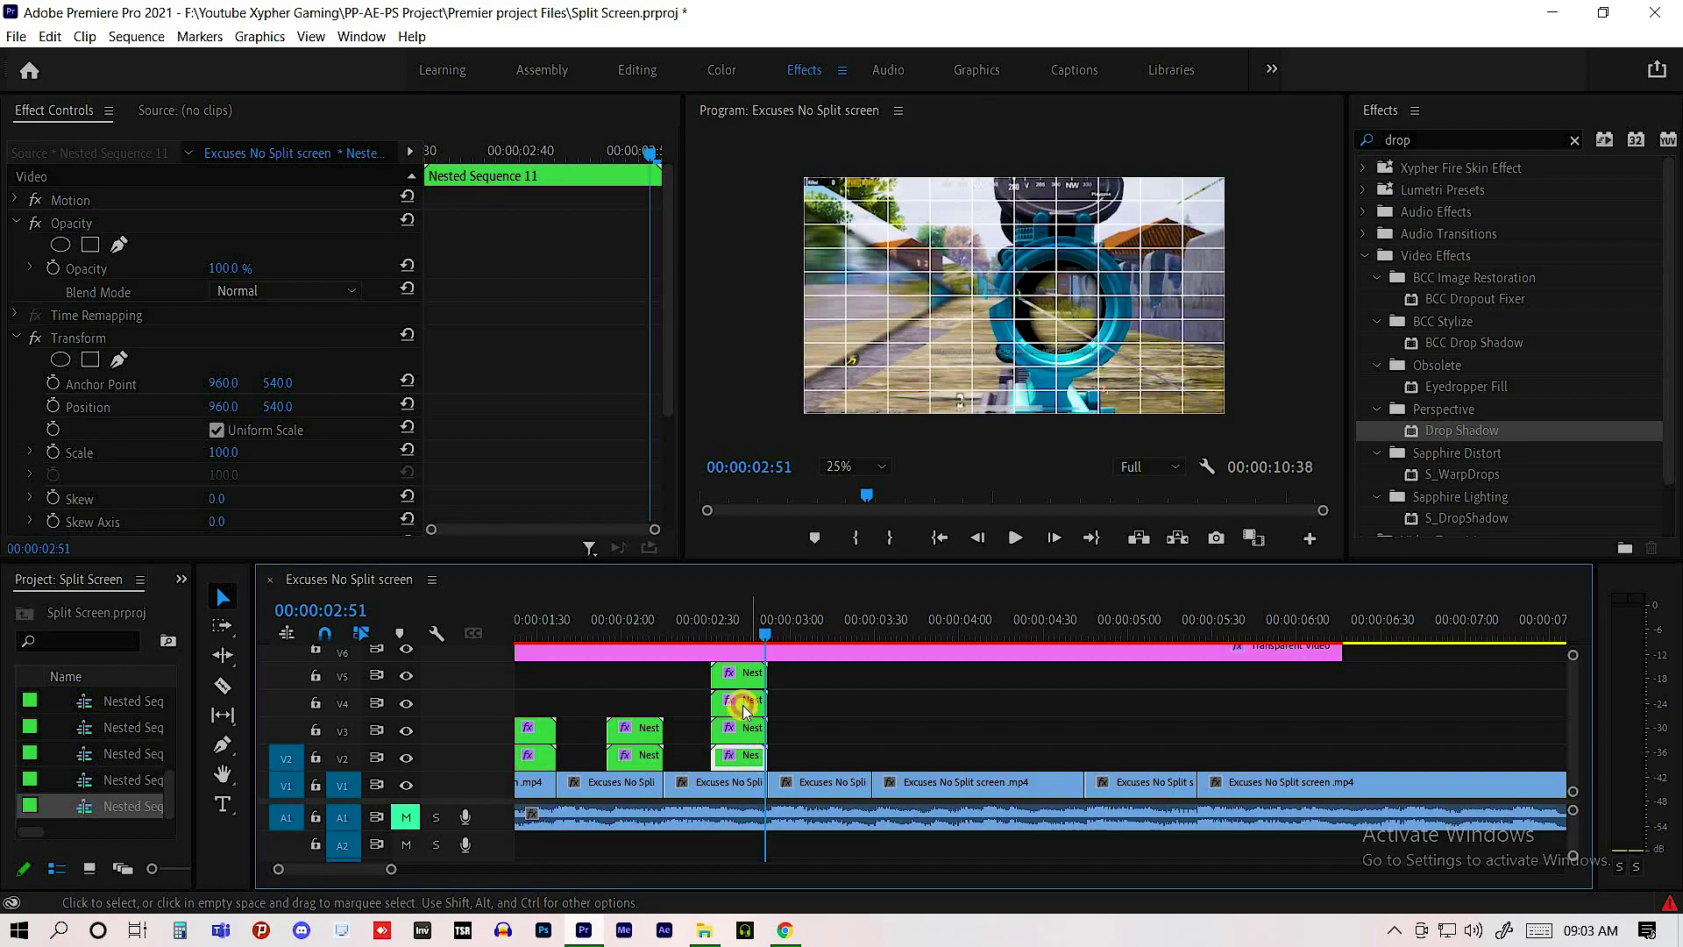
pyautogui.click(743, 705)
pyautogui.moveTo(737, 629); pyautogui.dragTo(733, 629)
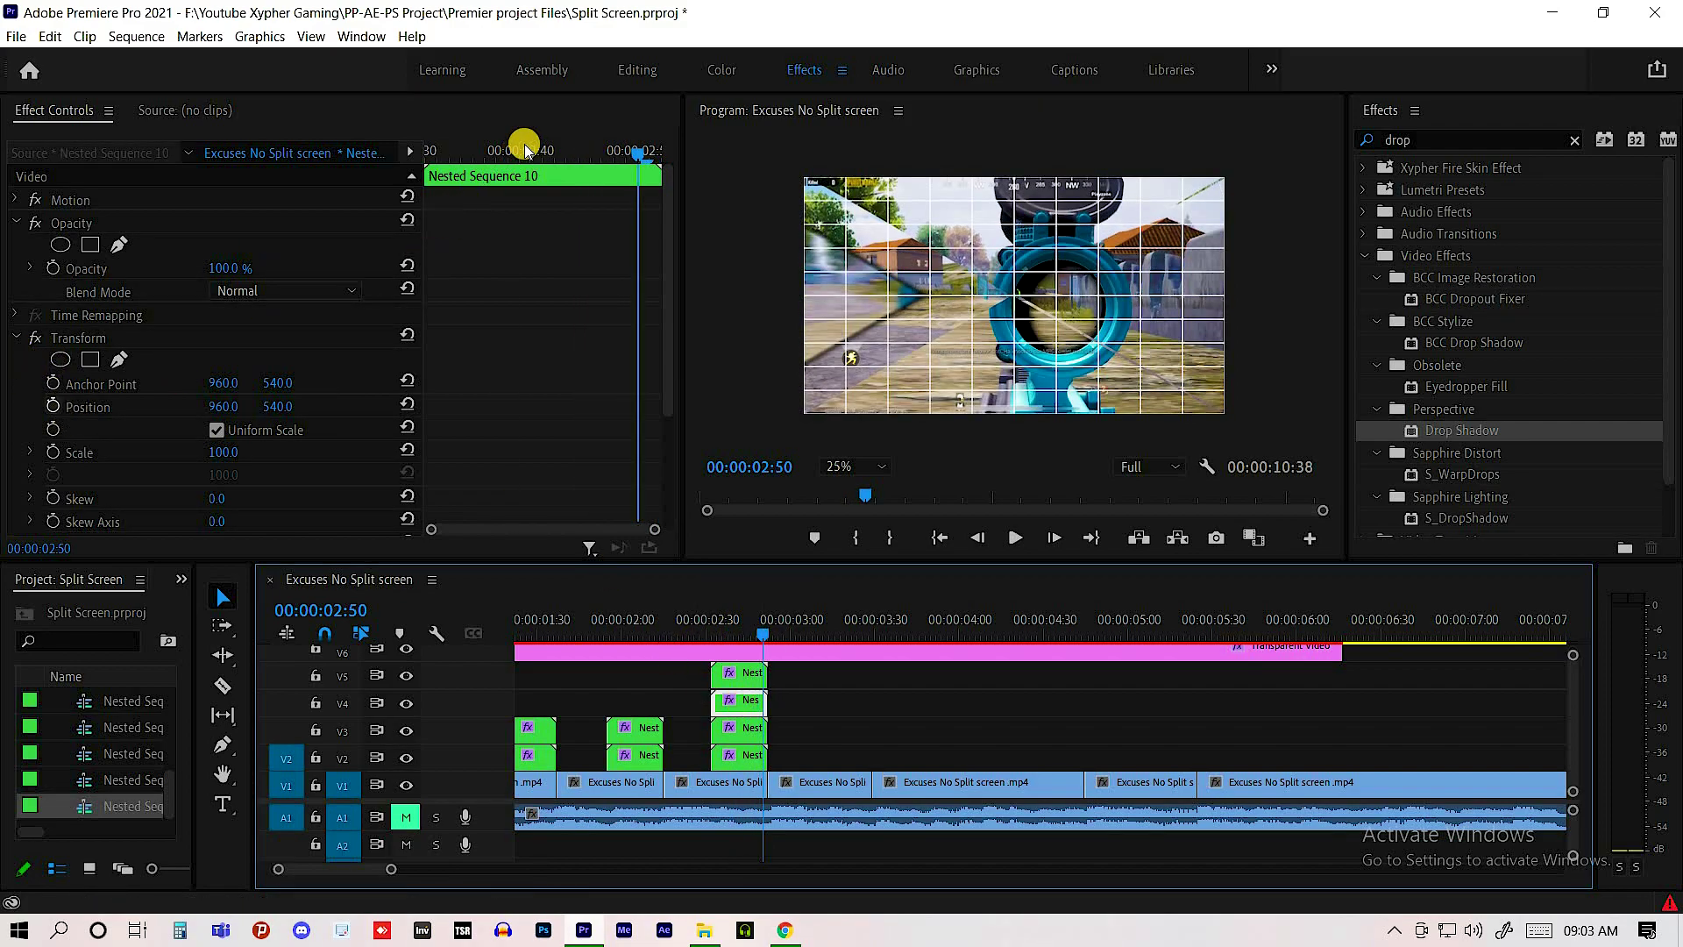
pyautogui.moveTo(526, 149); pyautogui.dragTo(436, 154)
pyautogui.click(53, 406)
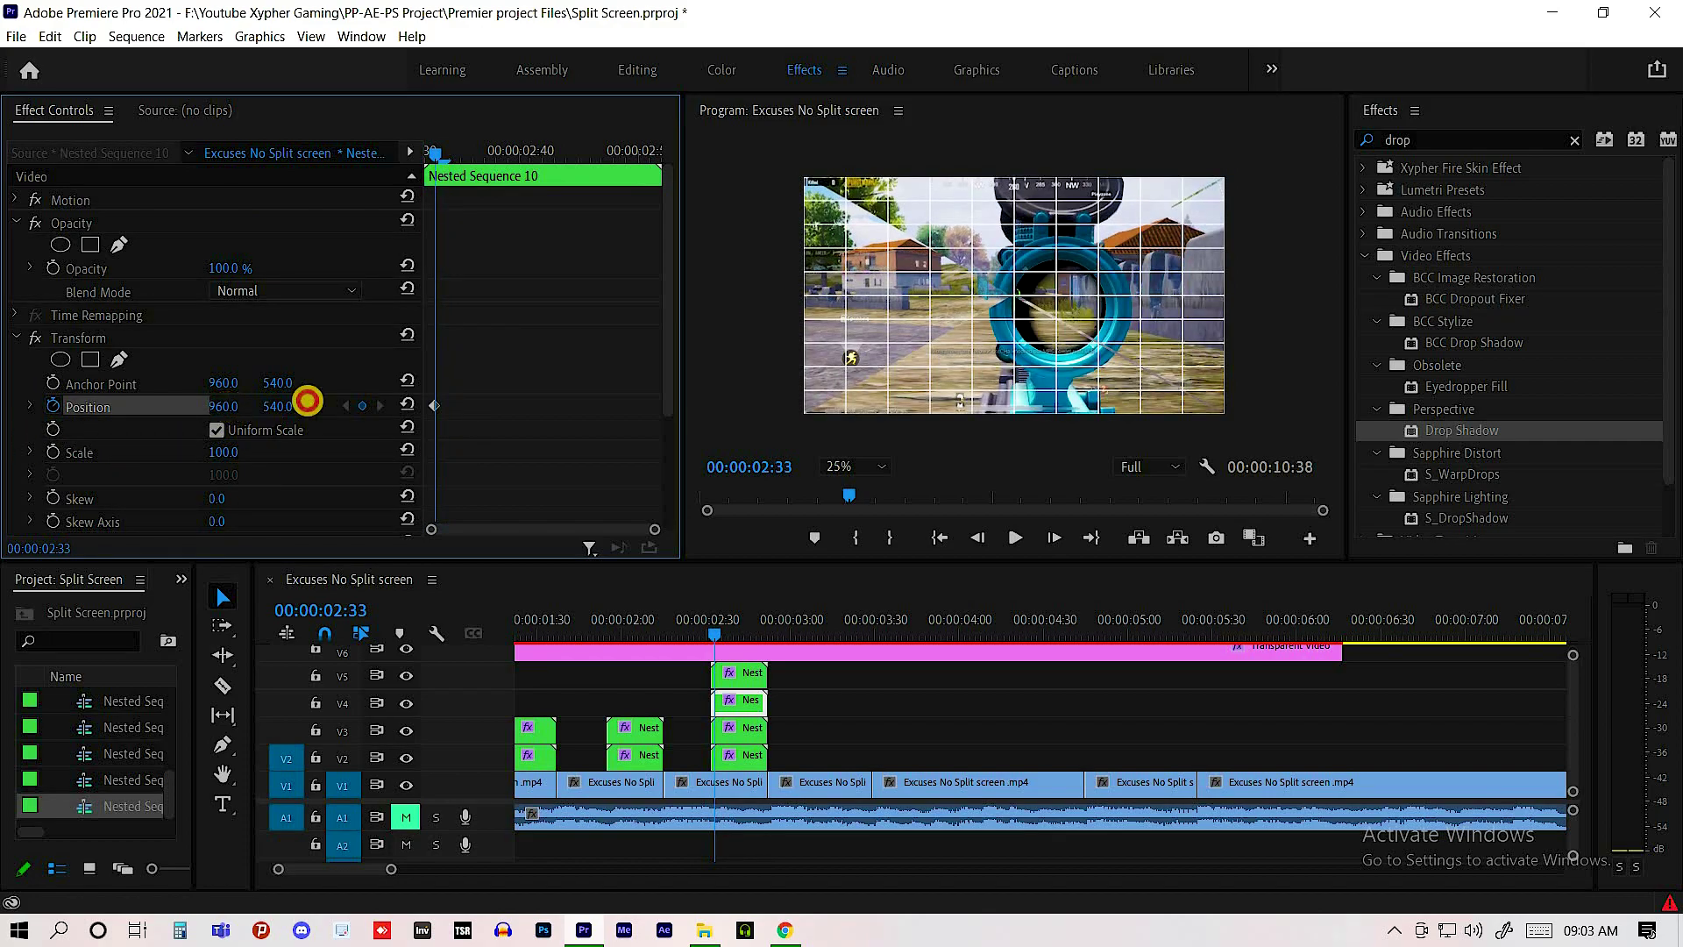
pyautogui.moveTo(277, 405); pyautogui.dragTo(280, 407)
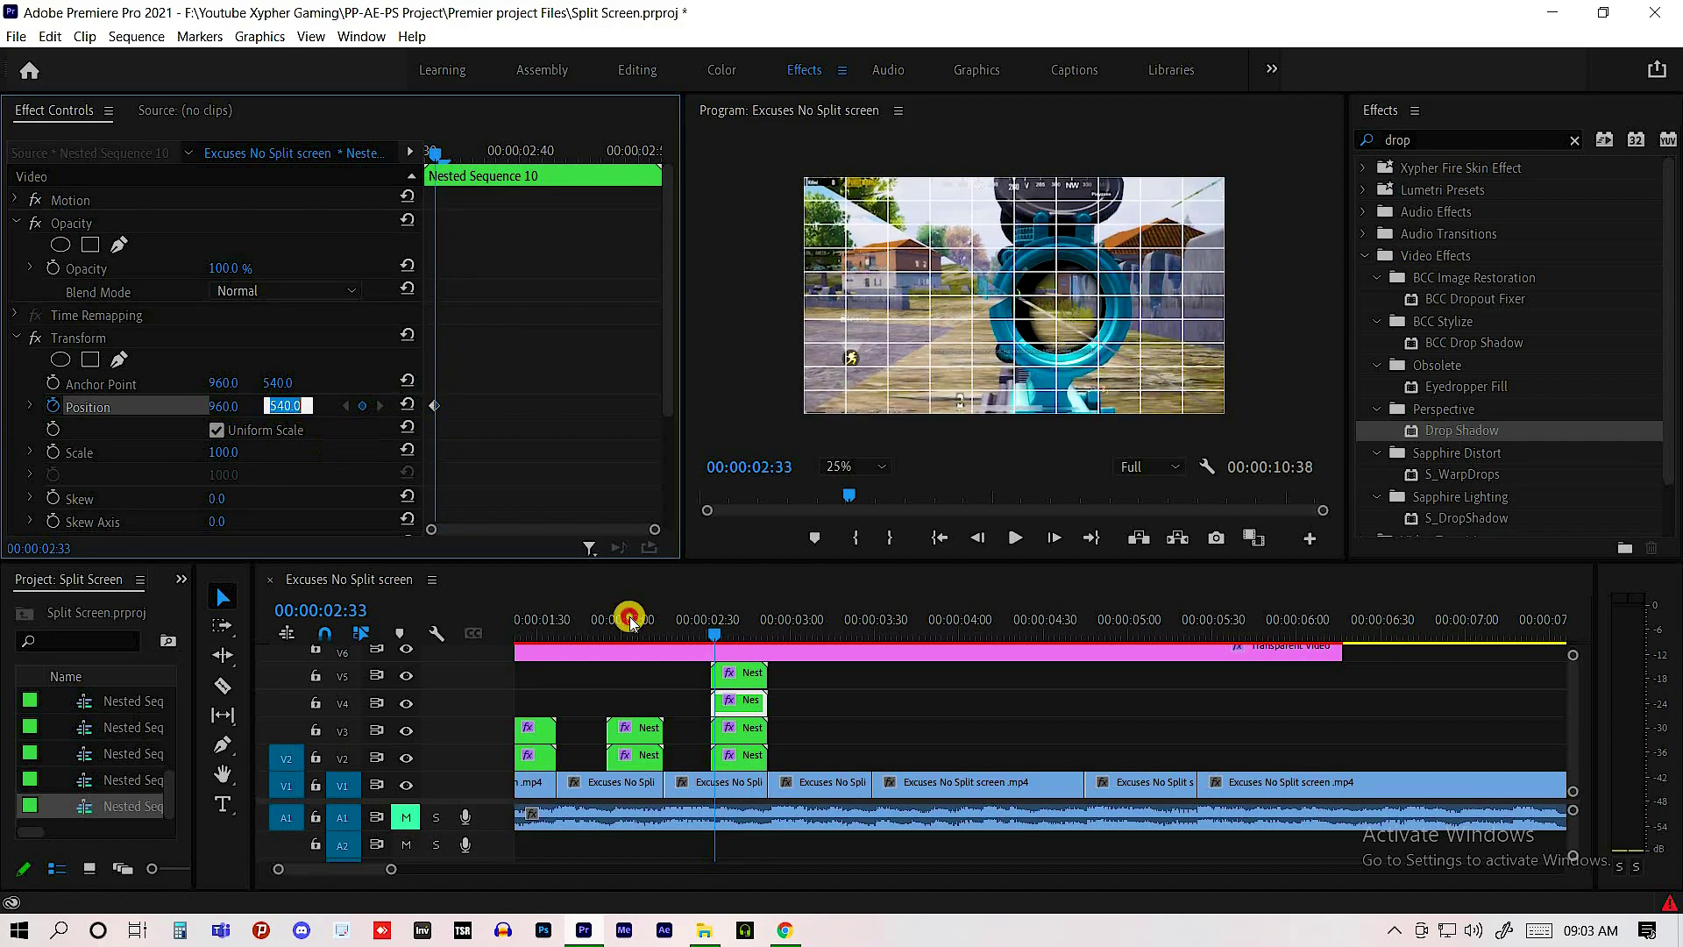
pyautogui.moveTo(279, 408)
pyautogui.mouseDown()
pyautogui.moveTo(871, 420)
pyautogui.moveTo(632, 351)
pyautogui.mouseUp()
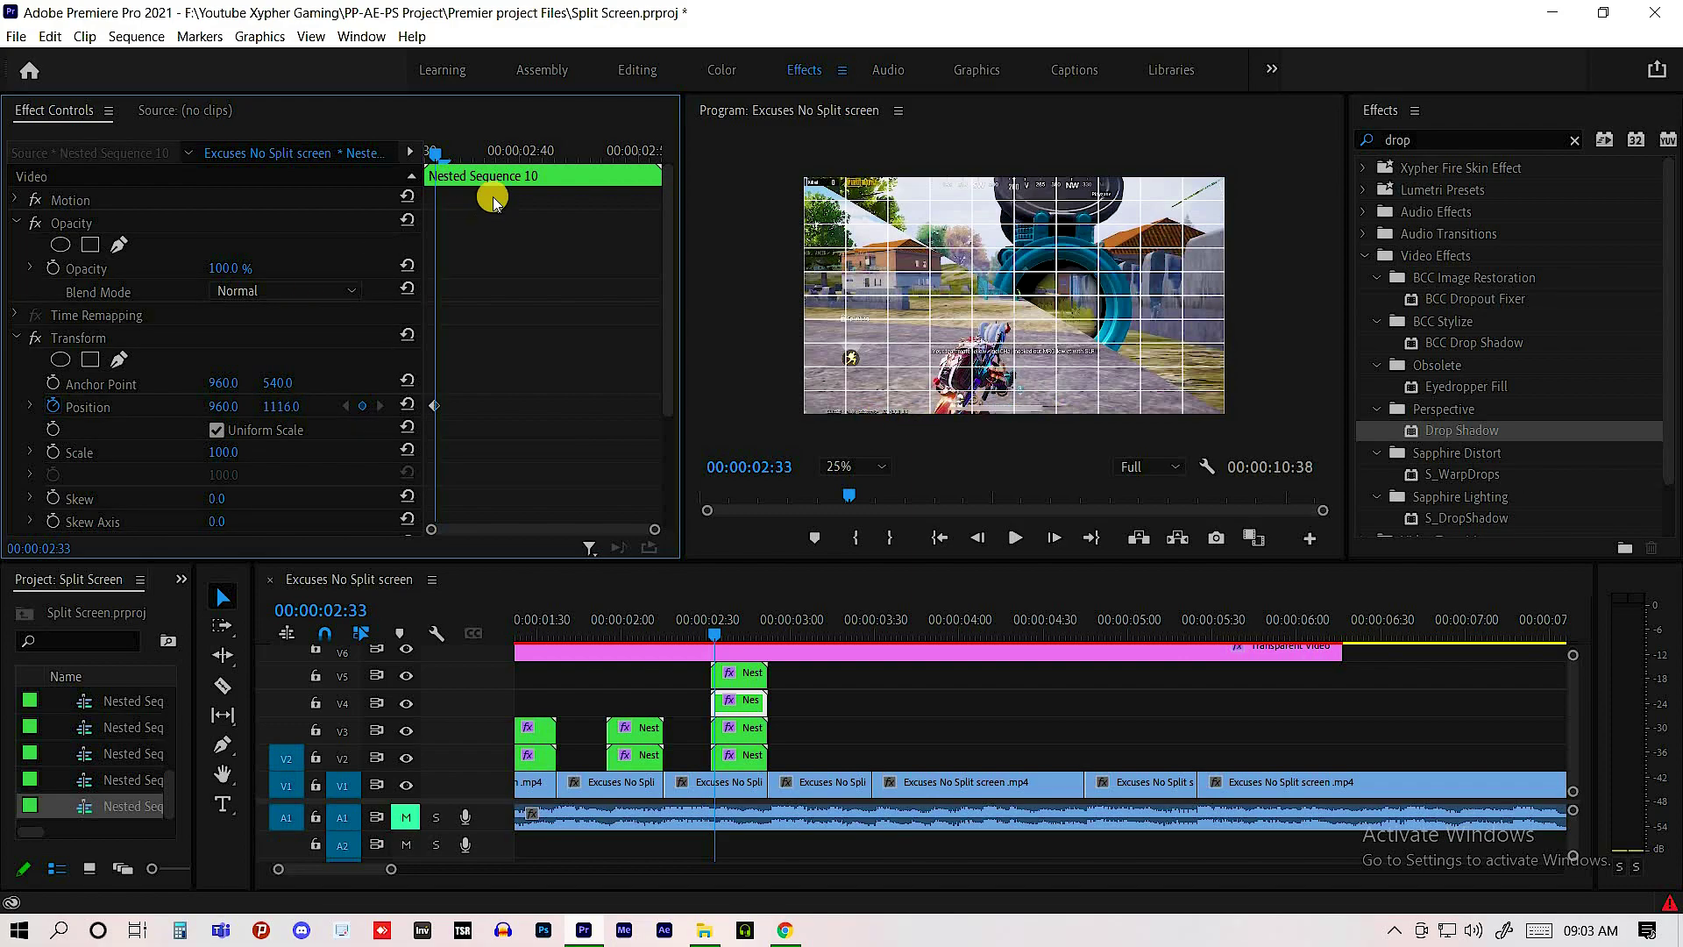
pyautogui.press('Down')
pyautogui.click(412, 401)
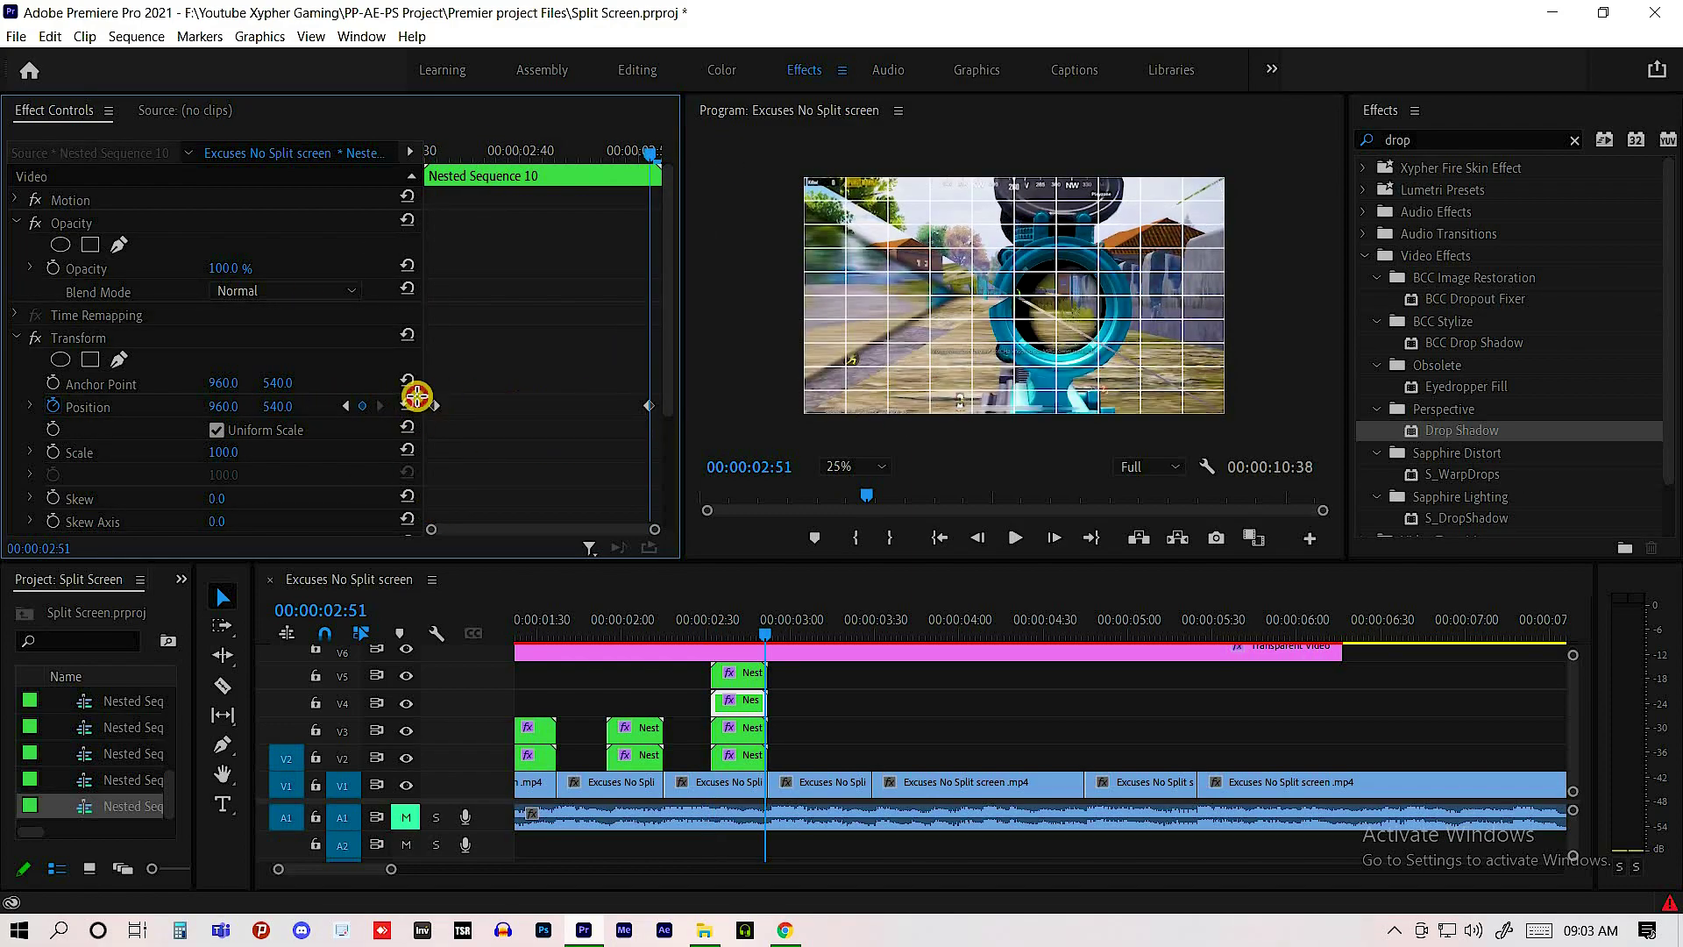
# - Make the position keyframes Bezier and drag the speed curve to ease into the landing
pyautogui.rightClick(435, 408)
pyautogui.moveTo(491, 568)
pyautogui.click(745, 589)
pyautogui.scroll(-3, 18, 442)
pyautogui.click(32, 297)
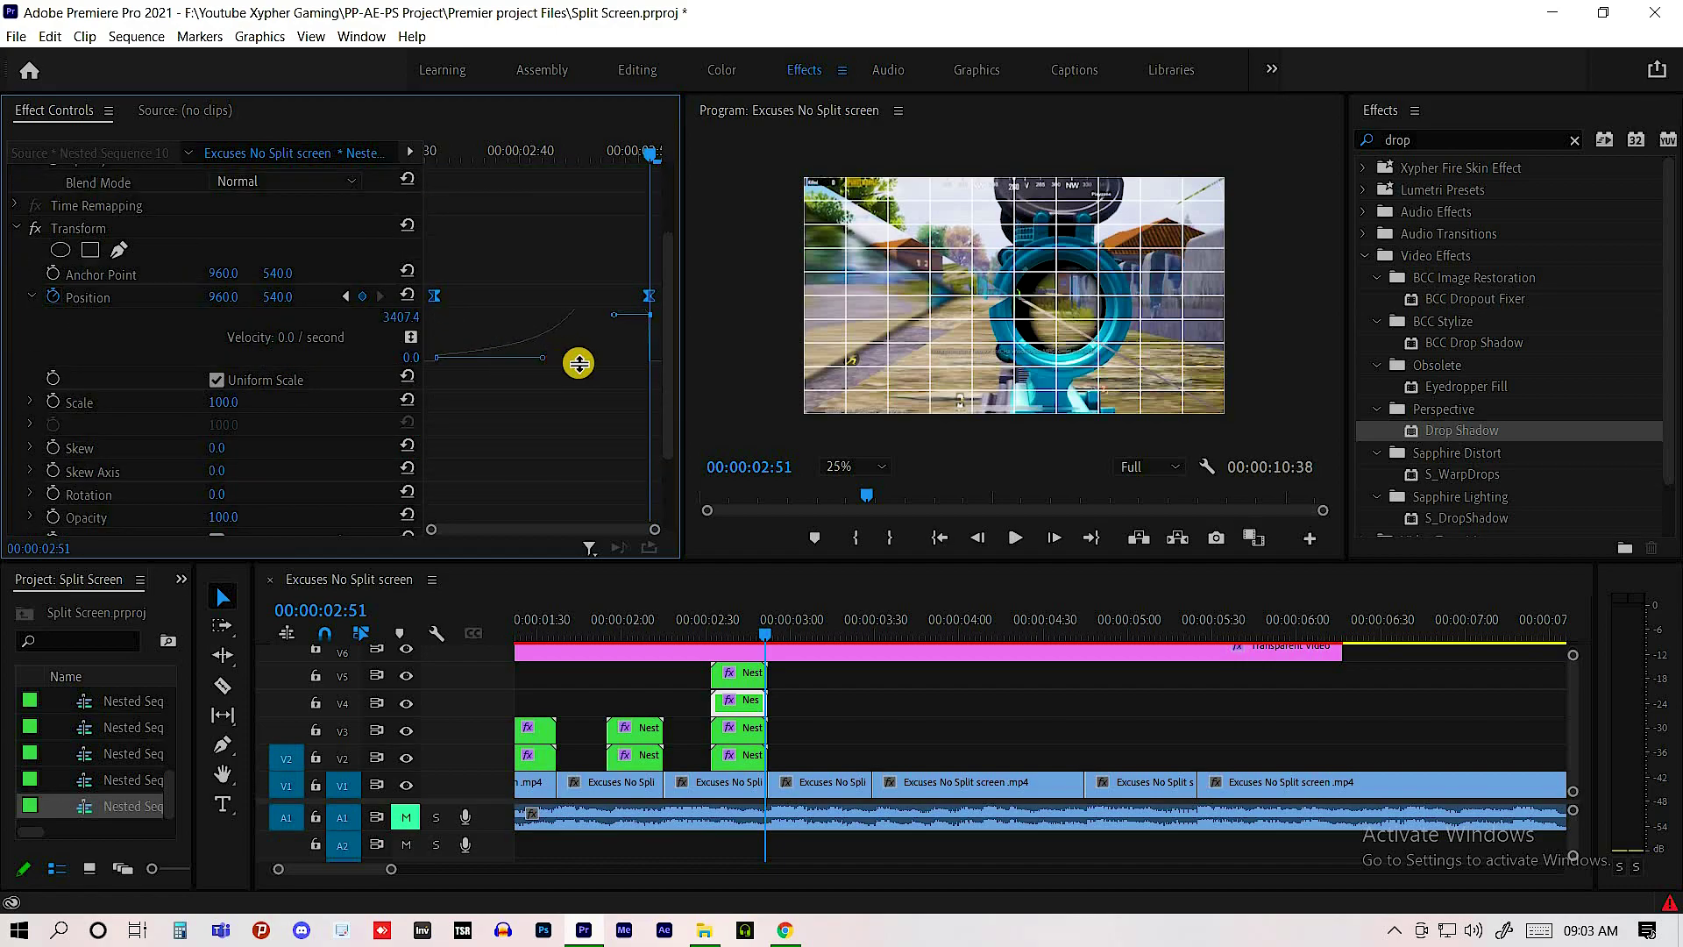
pyautogui.moveTo(578, 363); pyautogui.dragTo(669, 301)
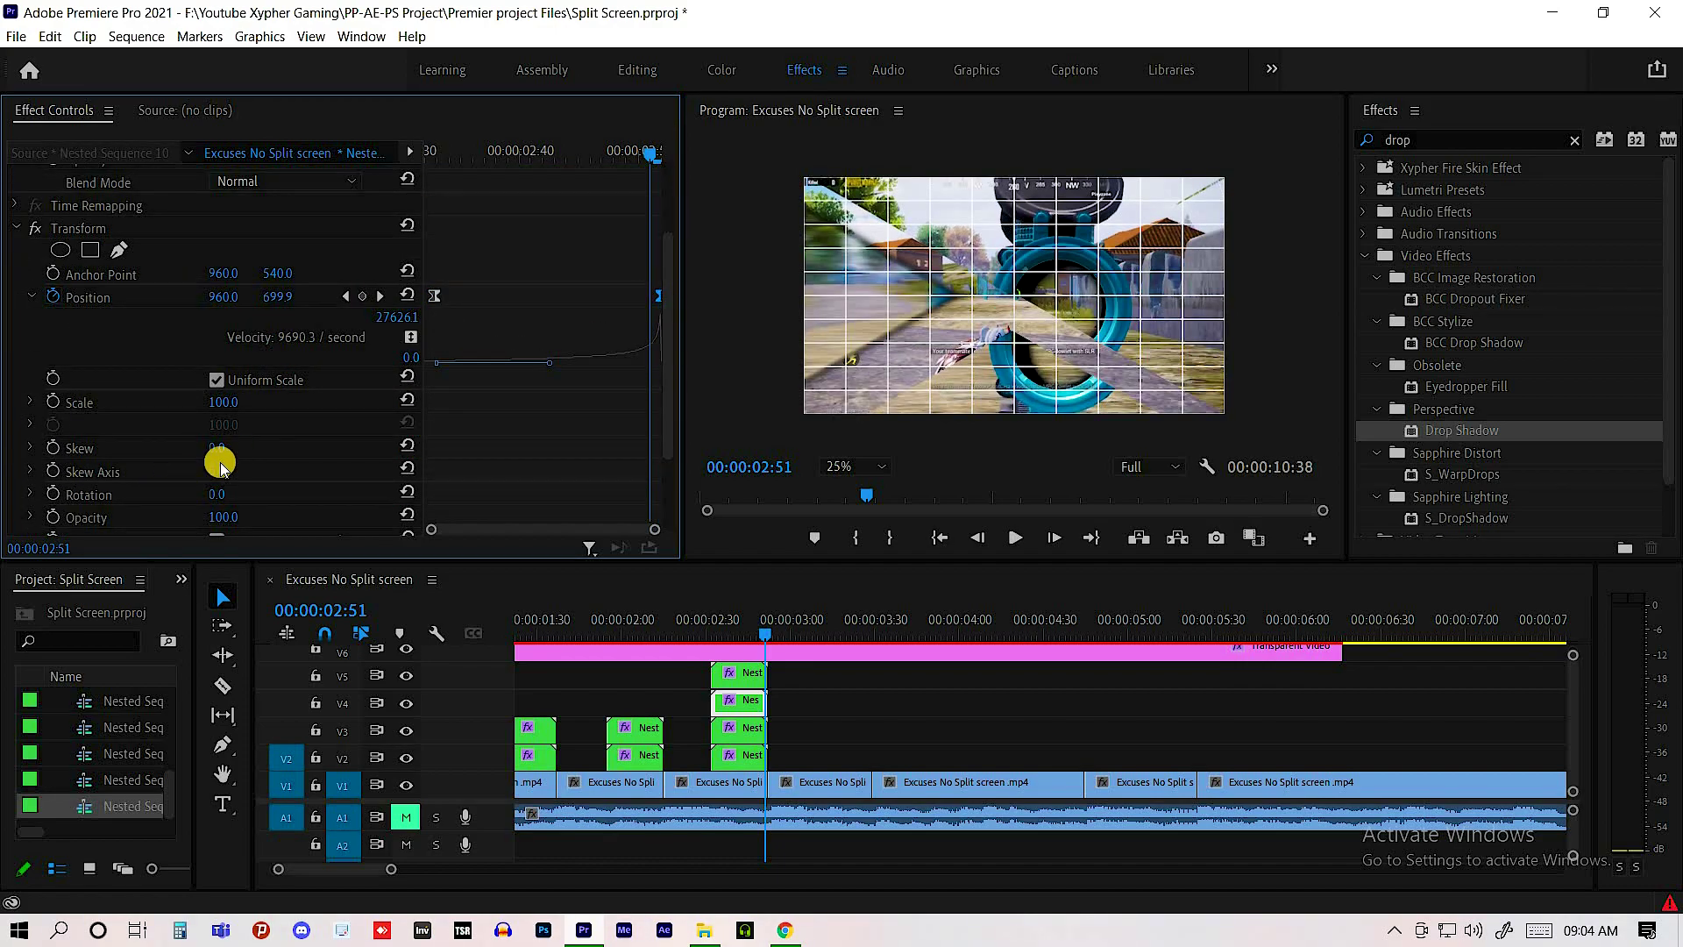
pyautogui.scroll(-3, 220, 465)
pyautogui.click(216, 431)
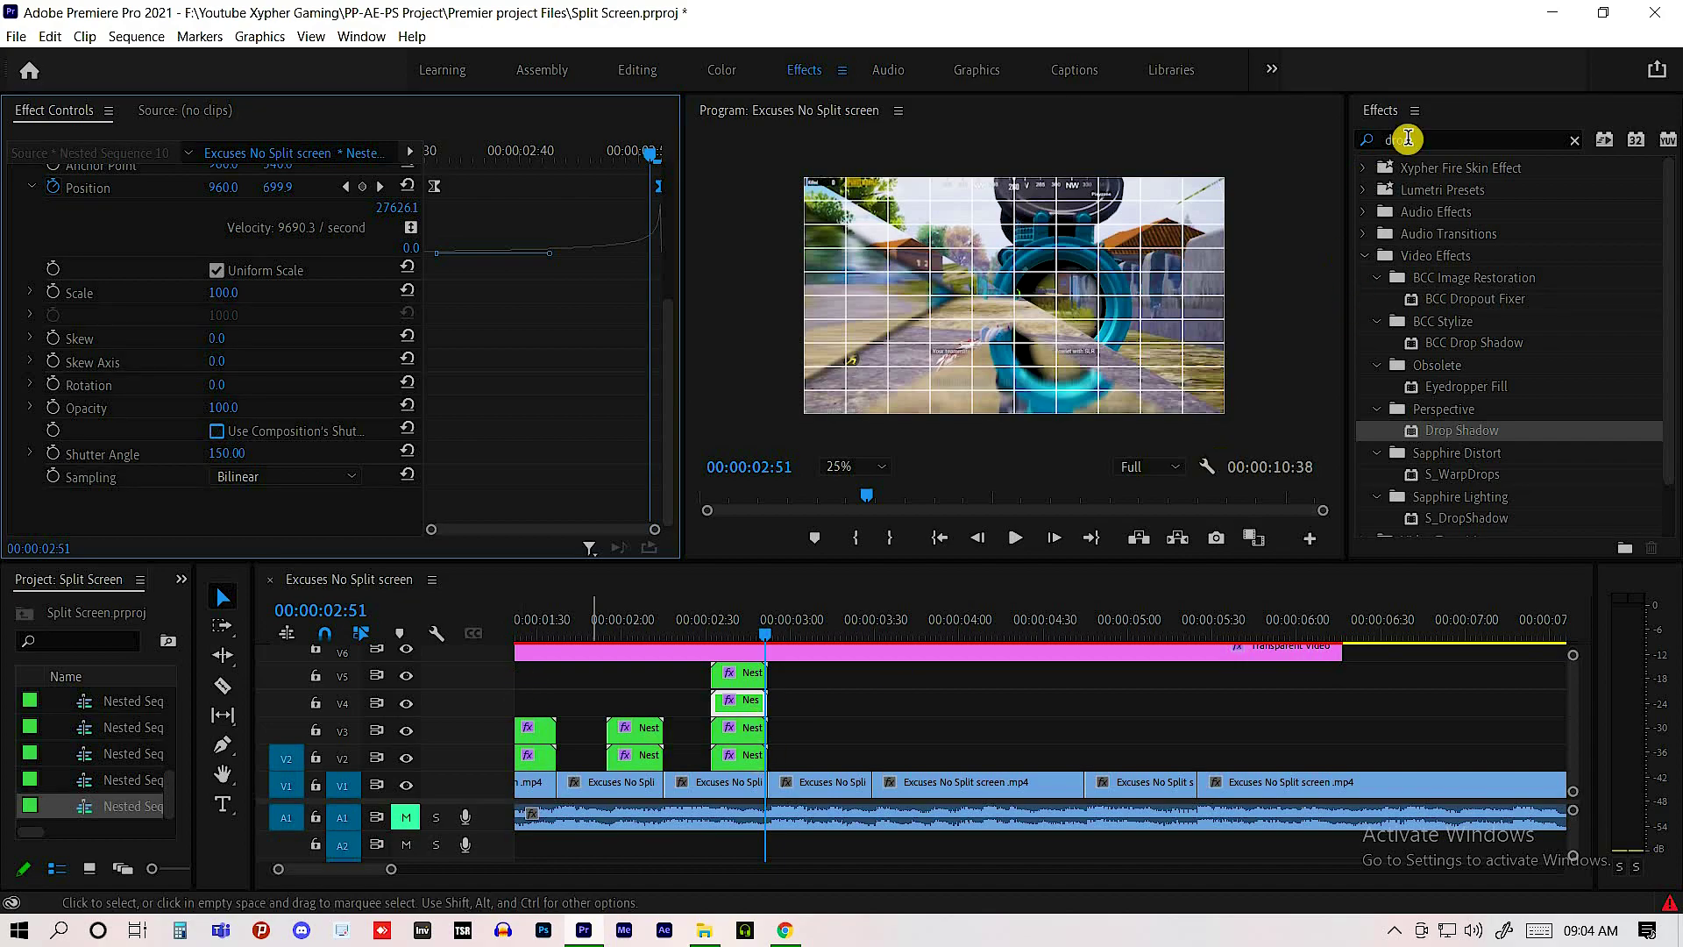
# - Apply Drop Shadow to the V4 clip, Nested Sequence 10, and set its Direction to -17°
pyautogui.moveTo(1462, 429); pyautogui.dragTo(726, 704)
pyautogui.scroll(-3, 255, 481)
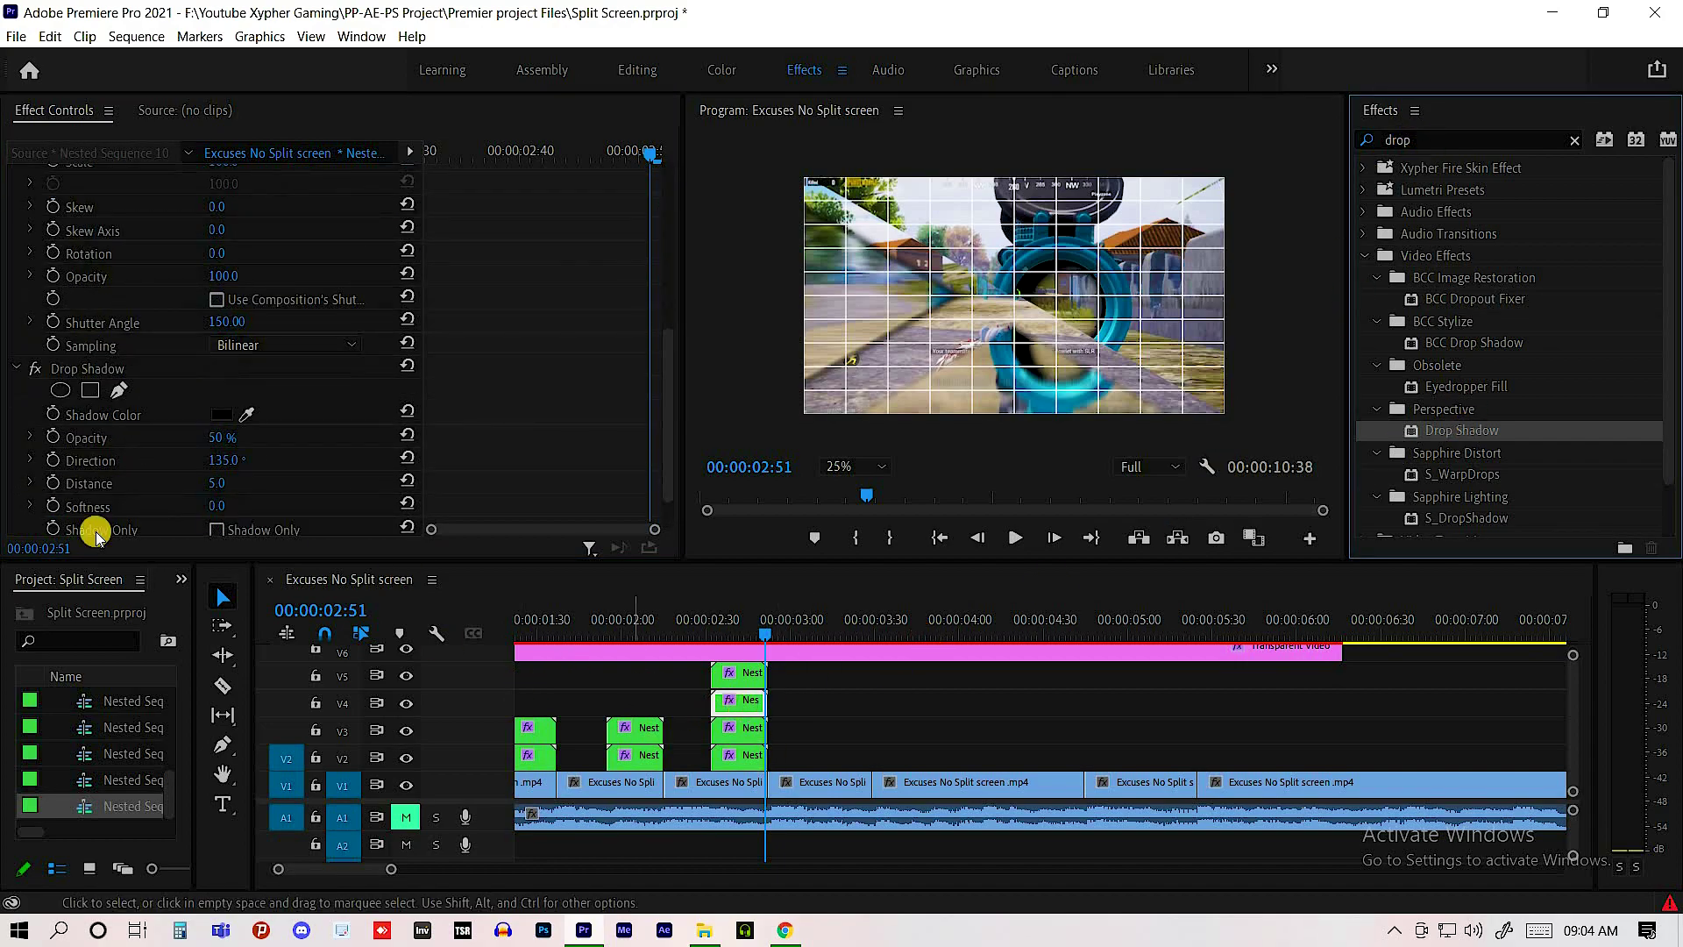
pyautogui.click(741, 676)
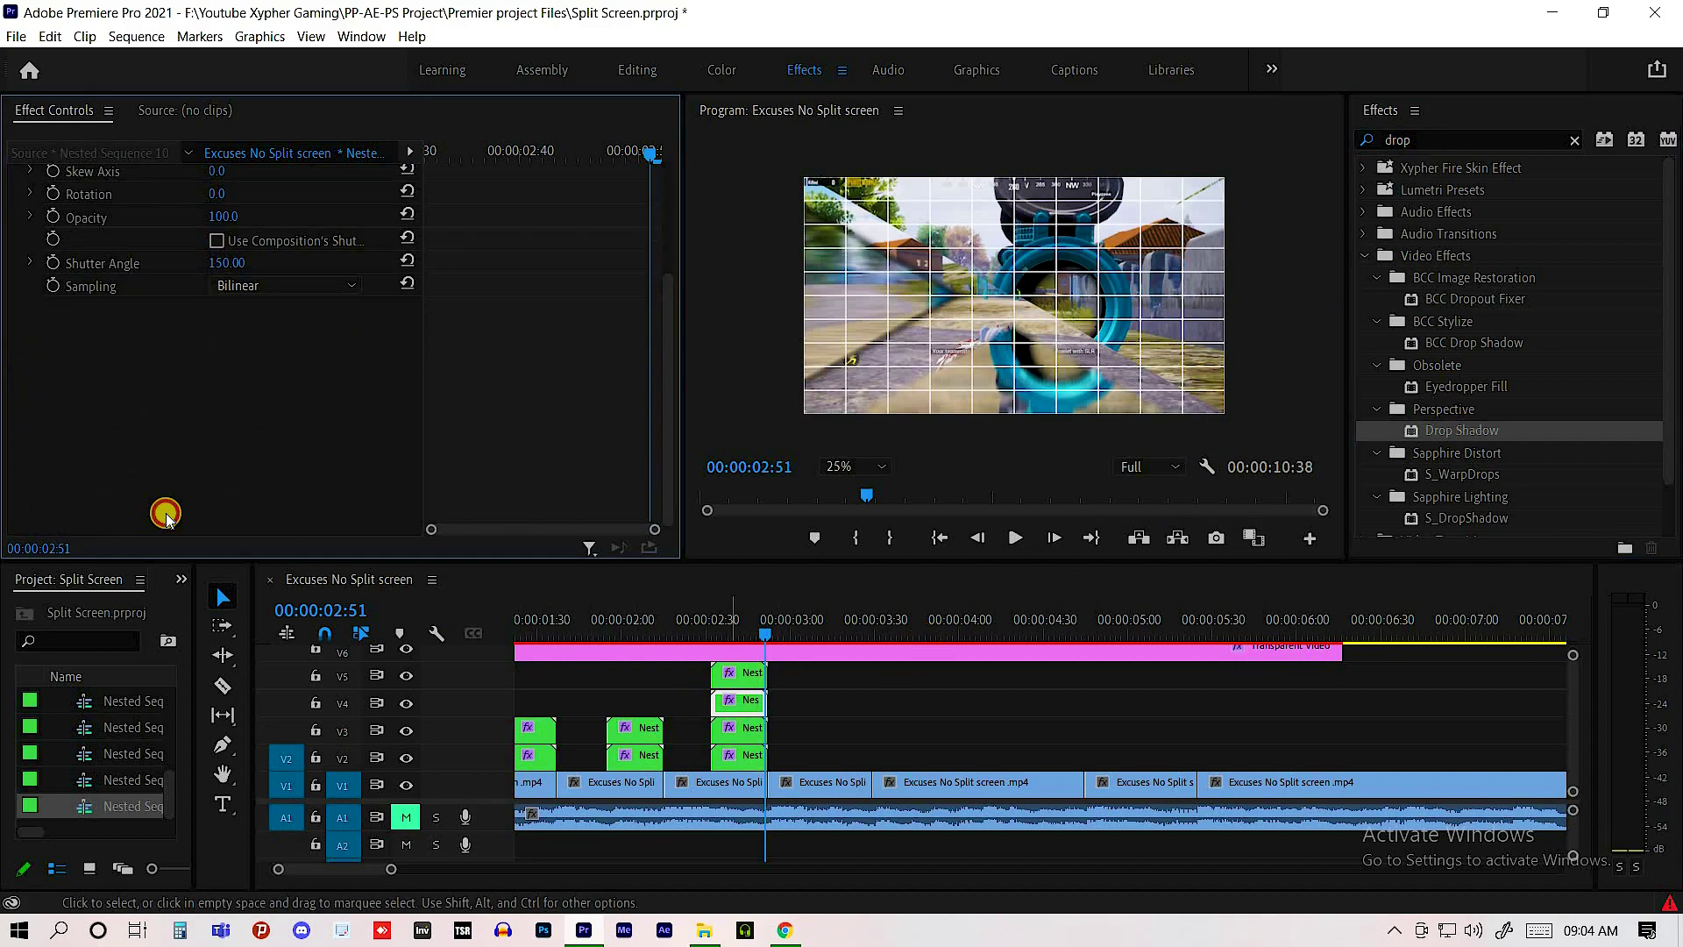
pyautogui.click(739, 700)
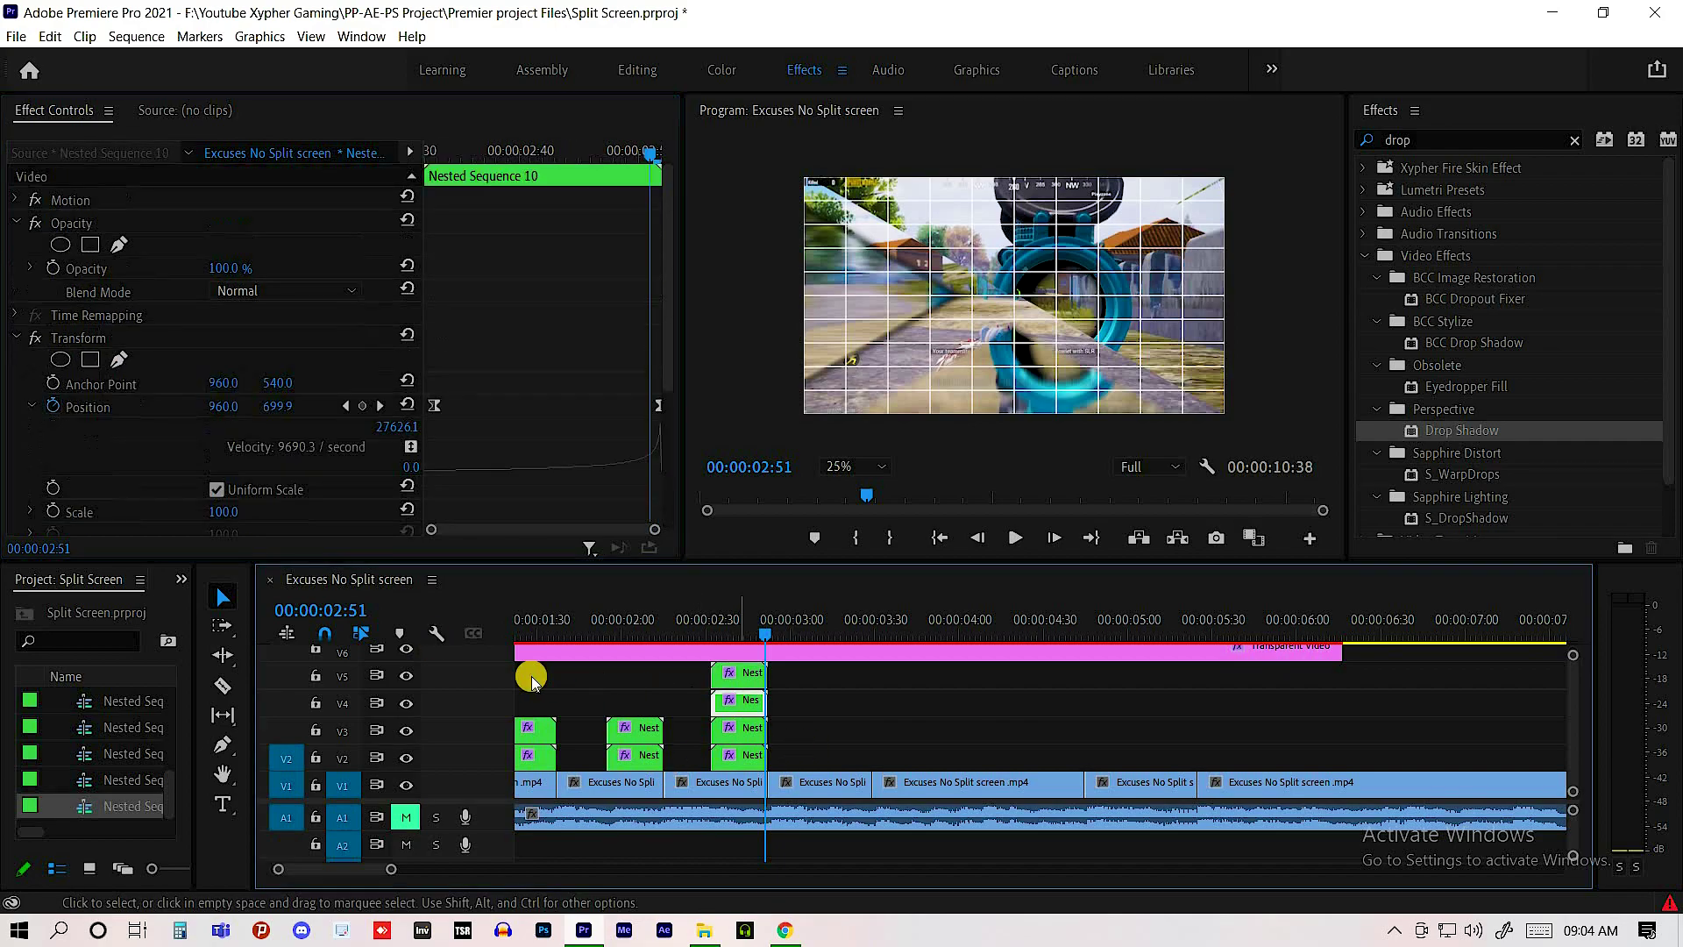
pyautogui.scroll(-2, 151, 449)
pyautogui.scroll(-6, 151, 448)
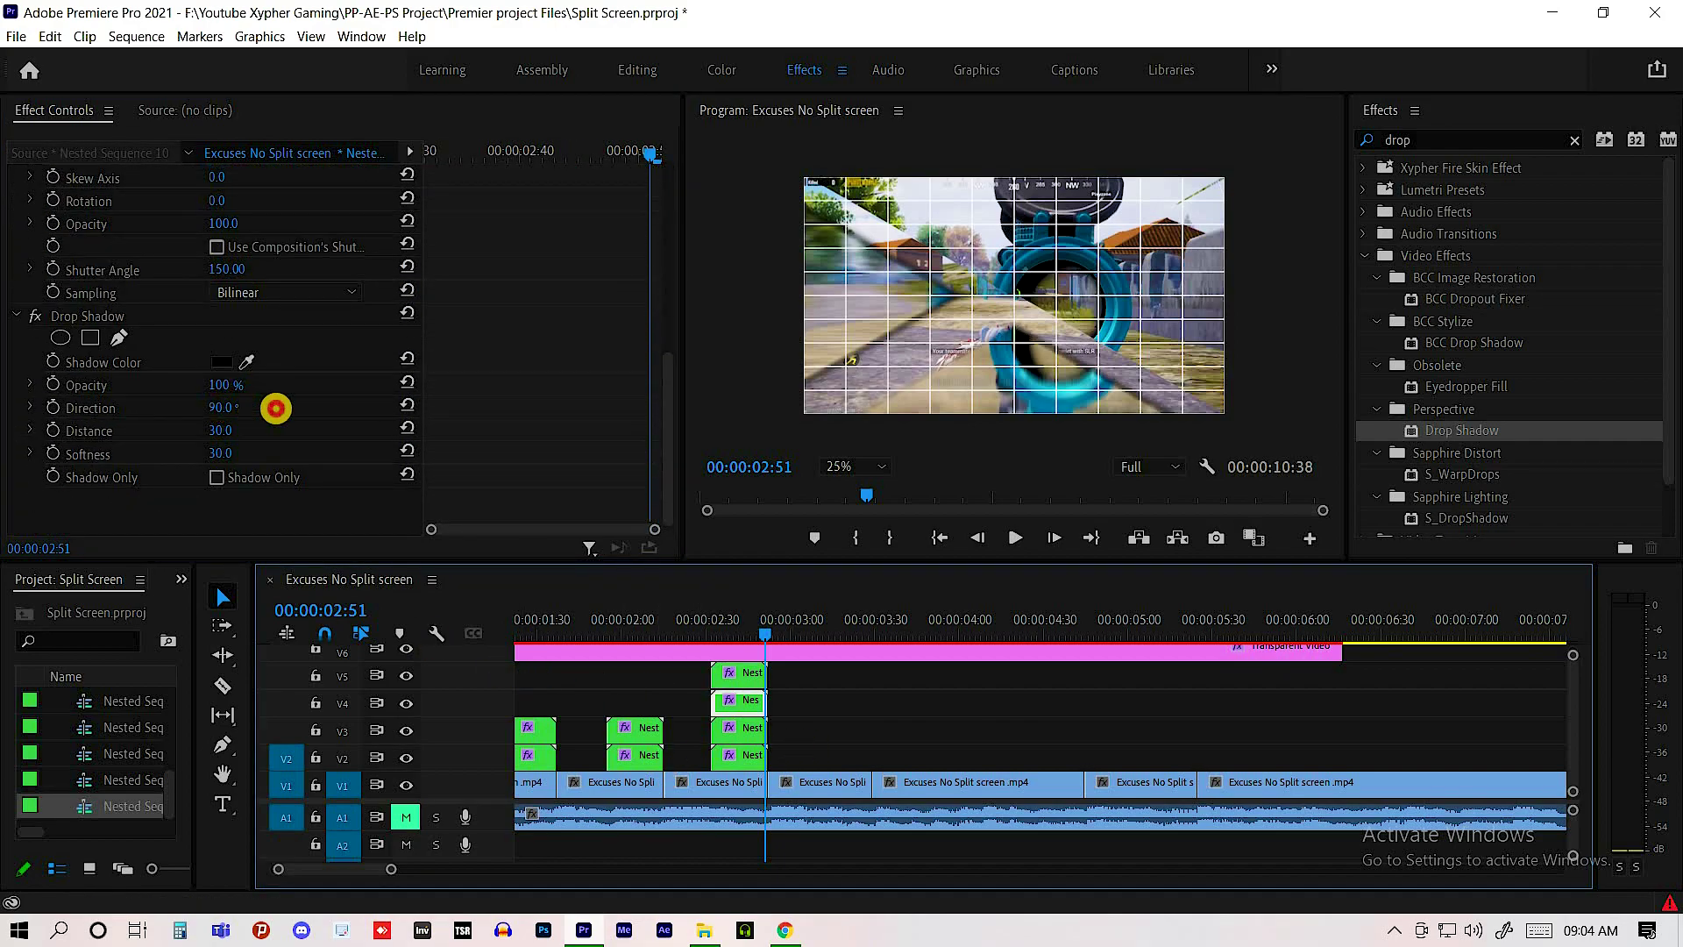
pyautogui.click(121, 408)
pyautogui.moveTo(226, 408); pyautogui.dragTo(292, 412)
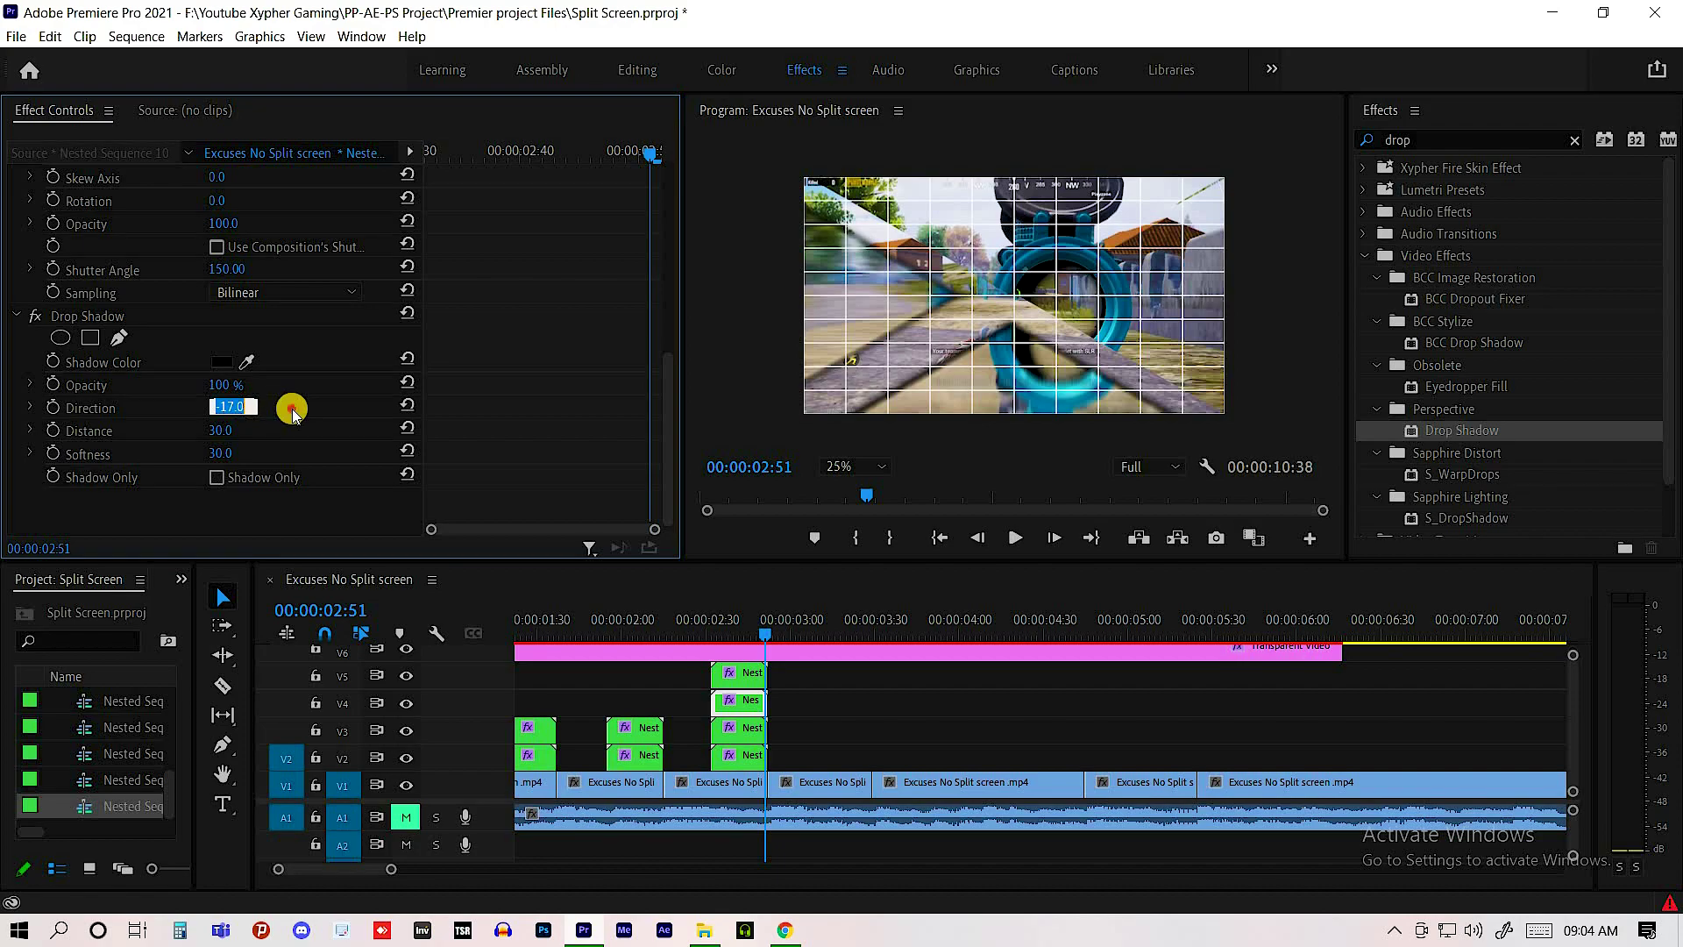
# - Scrub to about 02:47 to preview the shadow, selecting the V3 clip, Nested Sequence 11
pyautogui.moveTo(766, 634)
pyautogui.mouseDown()
pyautogui.moveTo(708, 637)
pyautogui.moveTo(750, 635)
pyautogui.mouseUp()
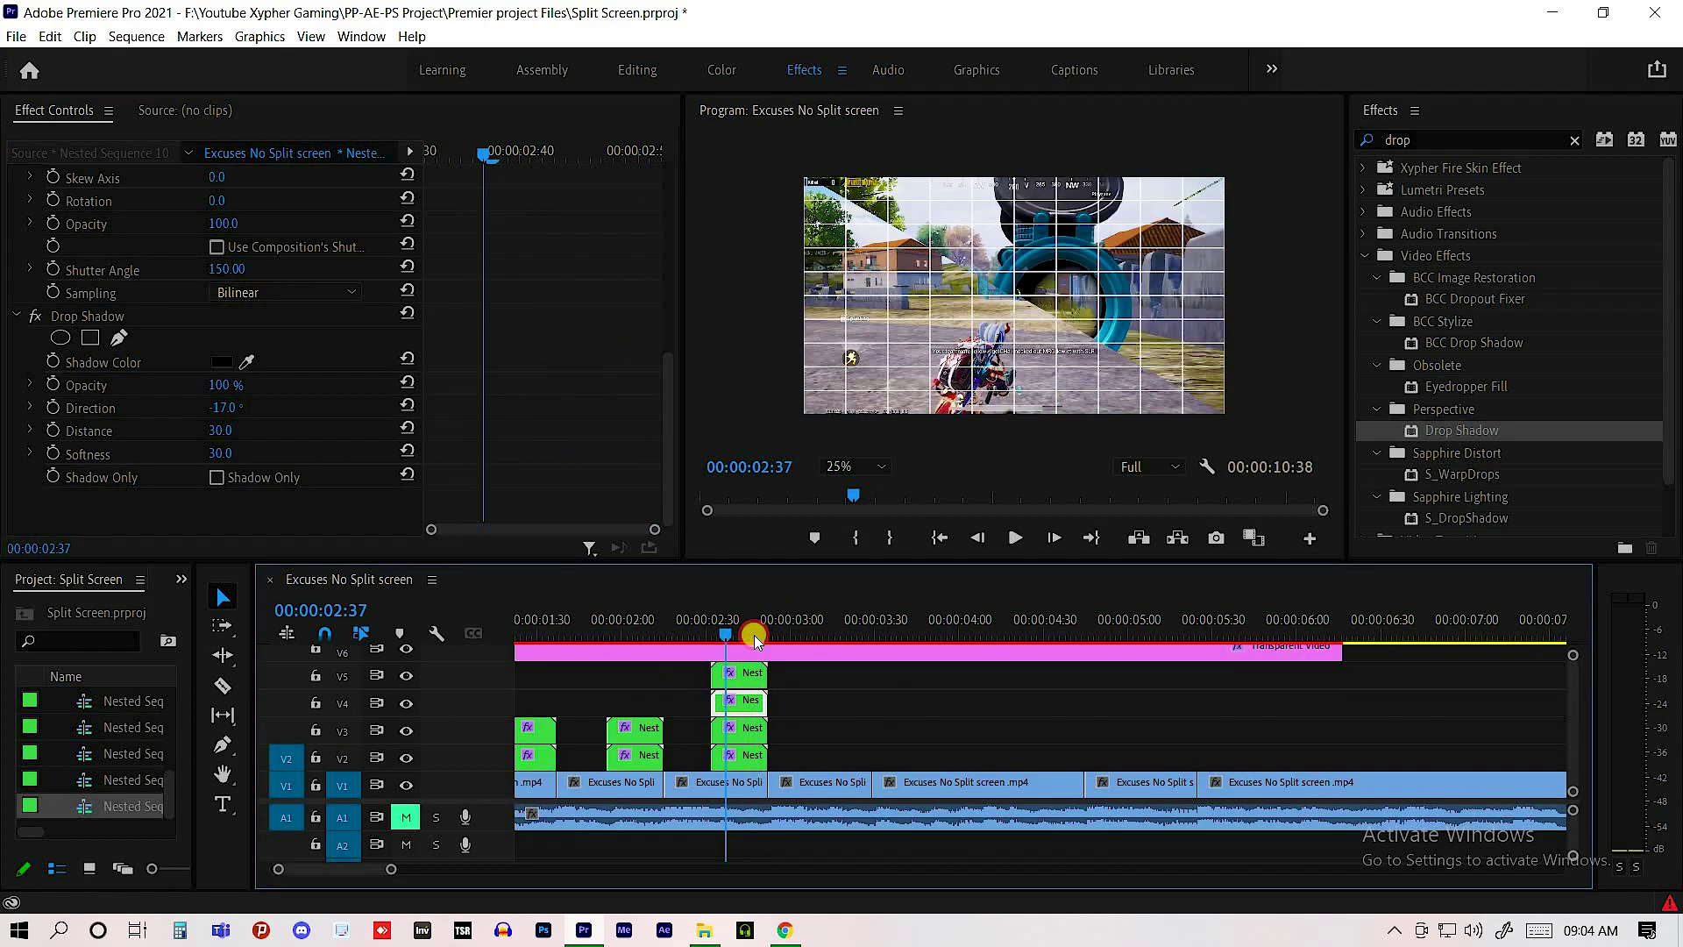
pyautogui.click(750, 732)
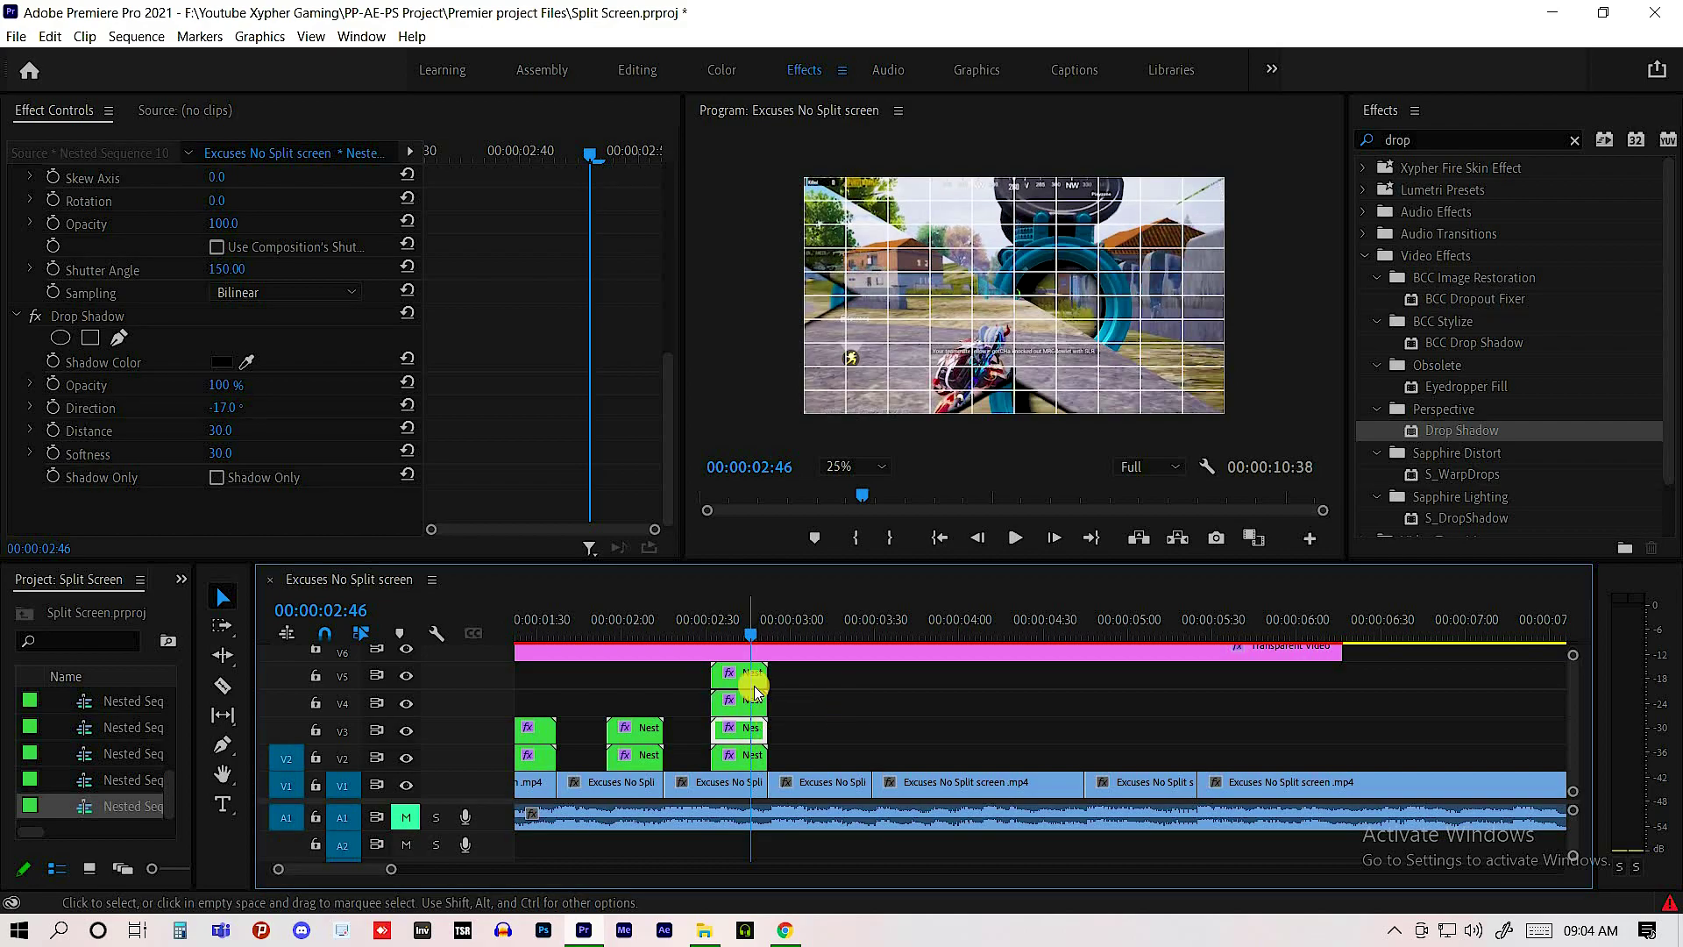
pyautogui.click(755, 628)
pyautogui.moveTo(738, 633); pyautogui.dragTo(754, 633)
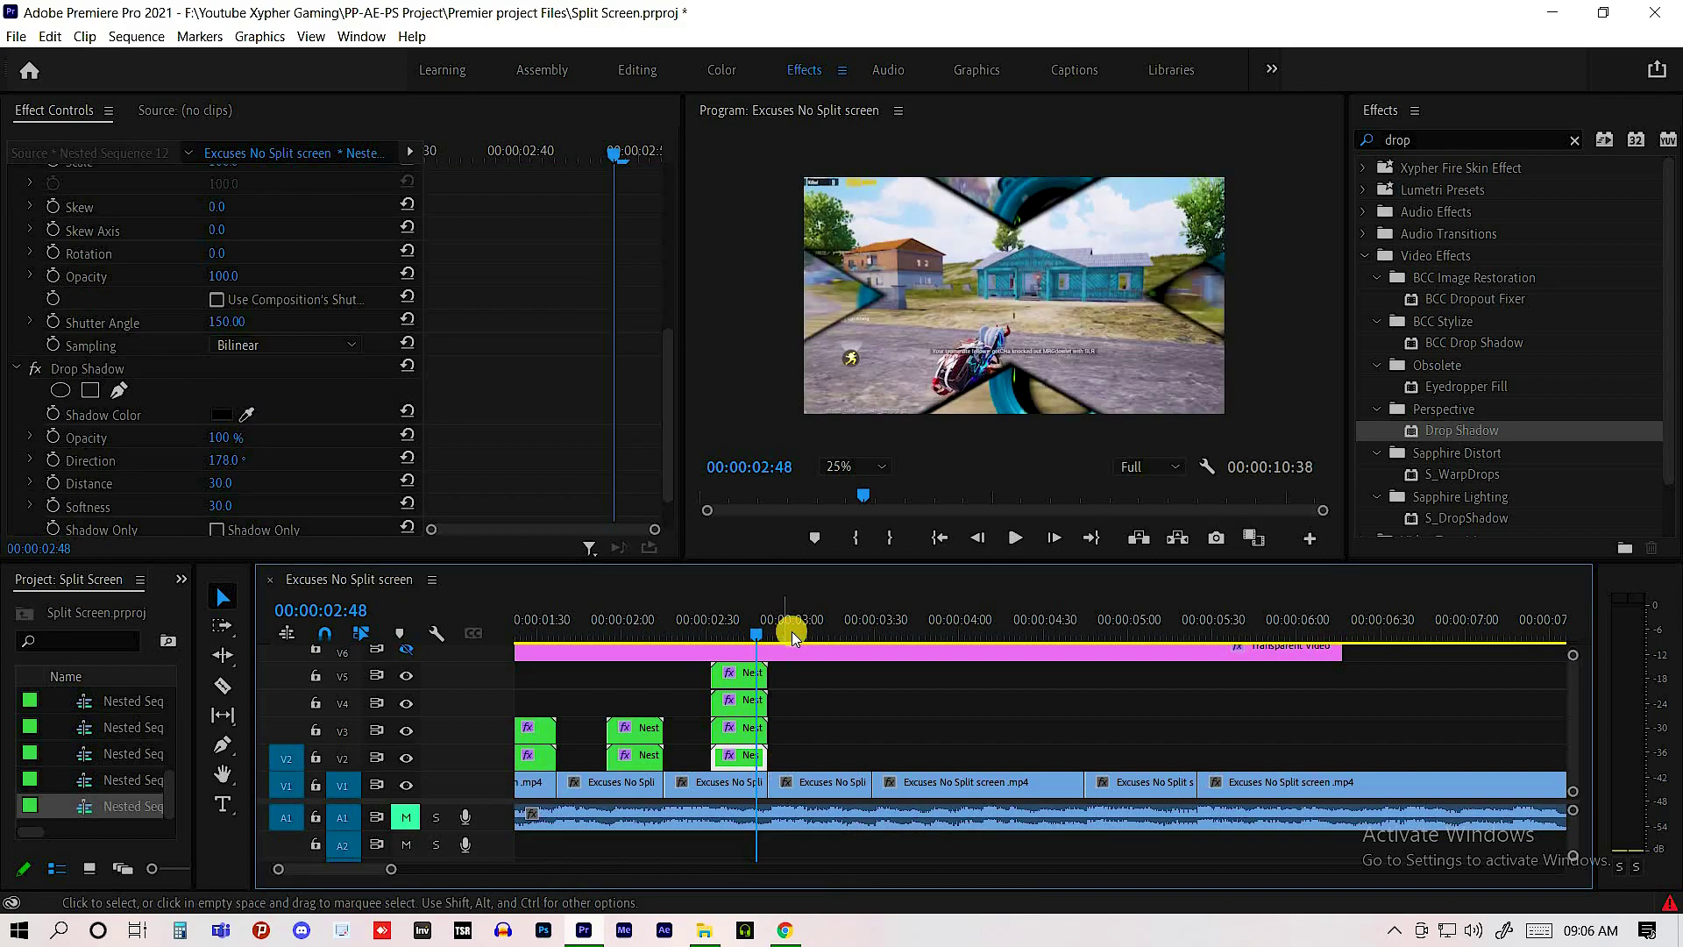
# - Play the sequence from 02:26 to rewatch the freeze frames, stopping at 06:31
pyautogui.scroll(2, 807, 627)
pyautogui.press('space')
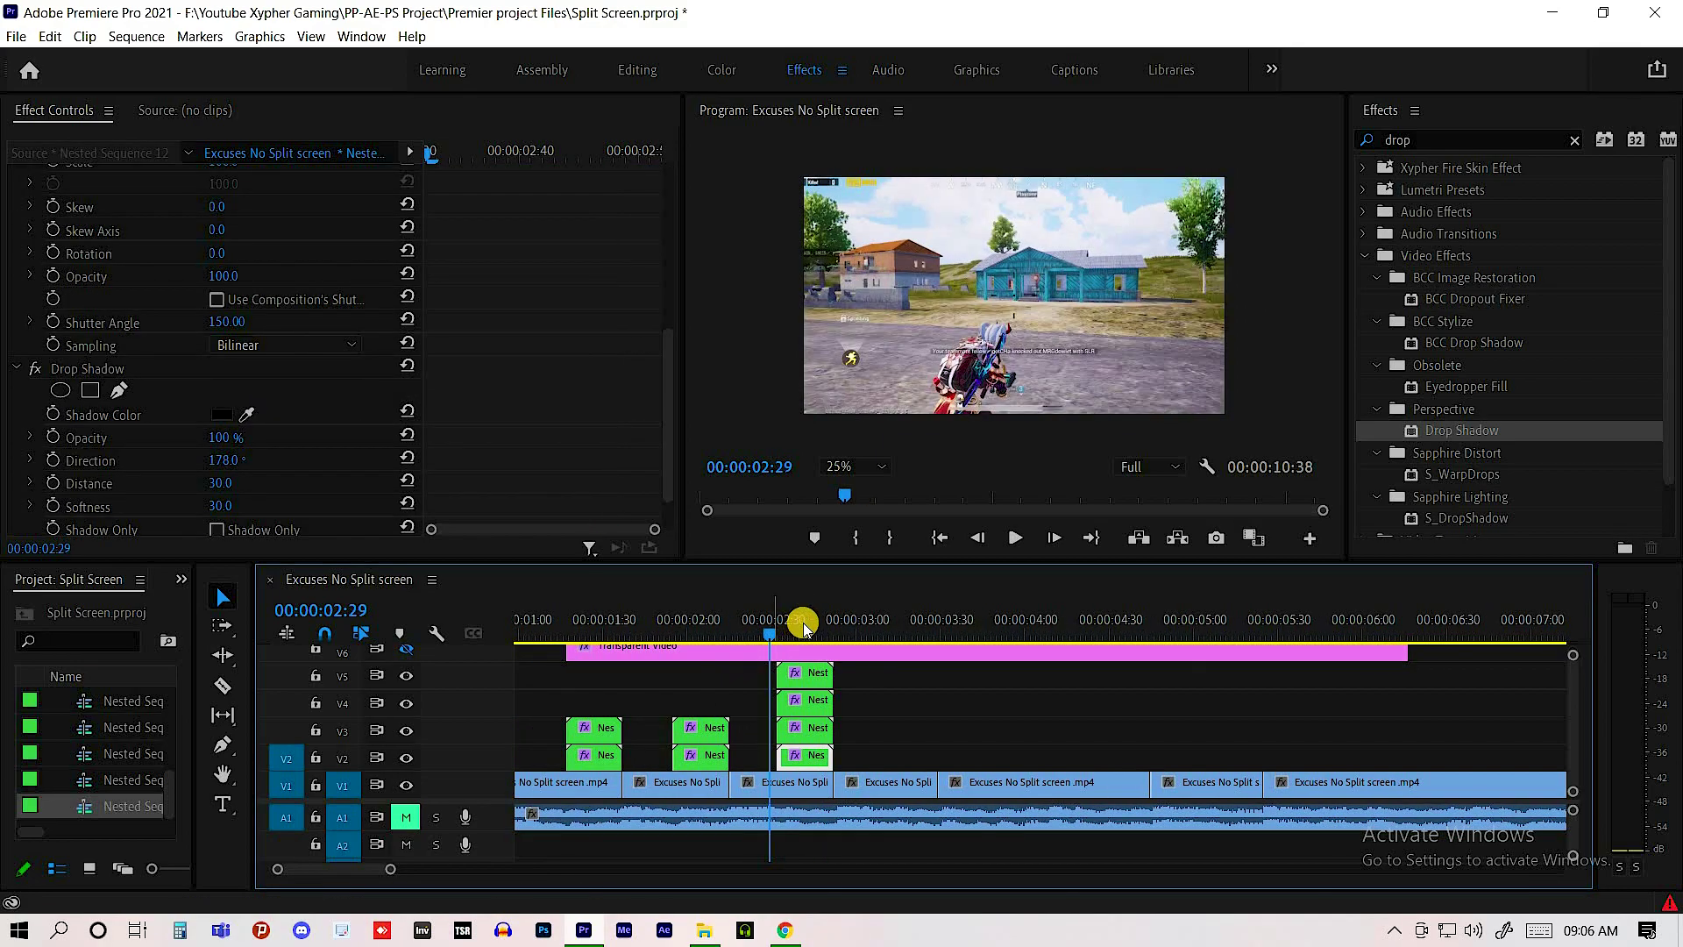
pyautogui.moveTo(803, 623); pyautogui.dragTo(759, 622)
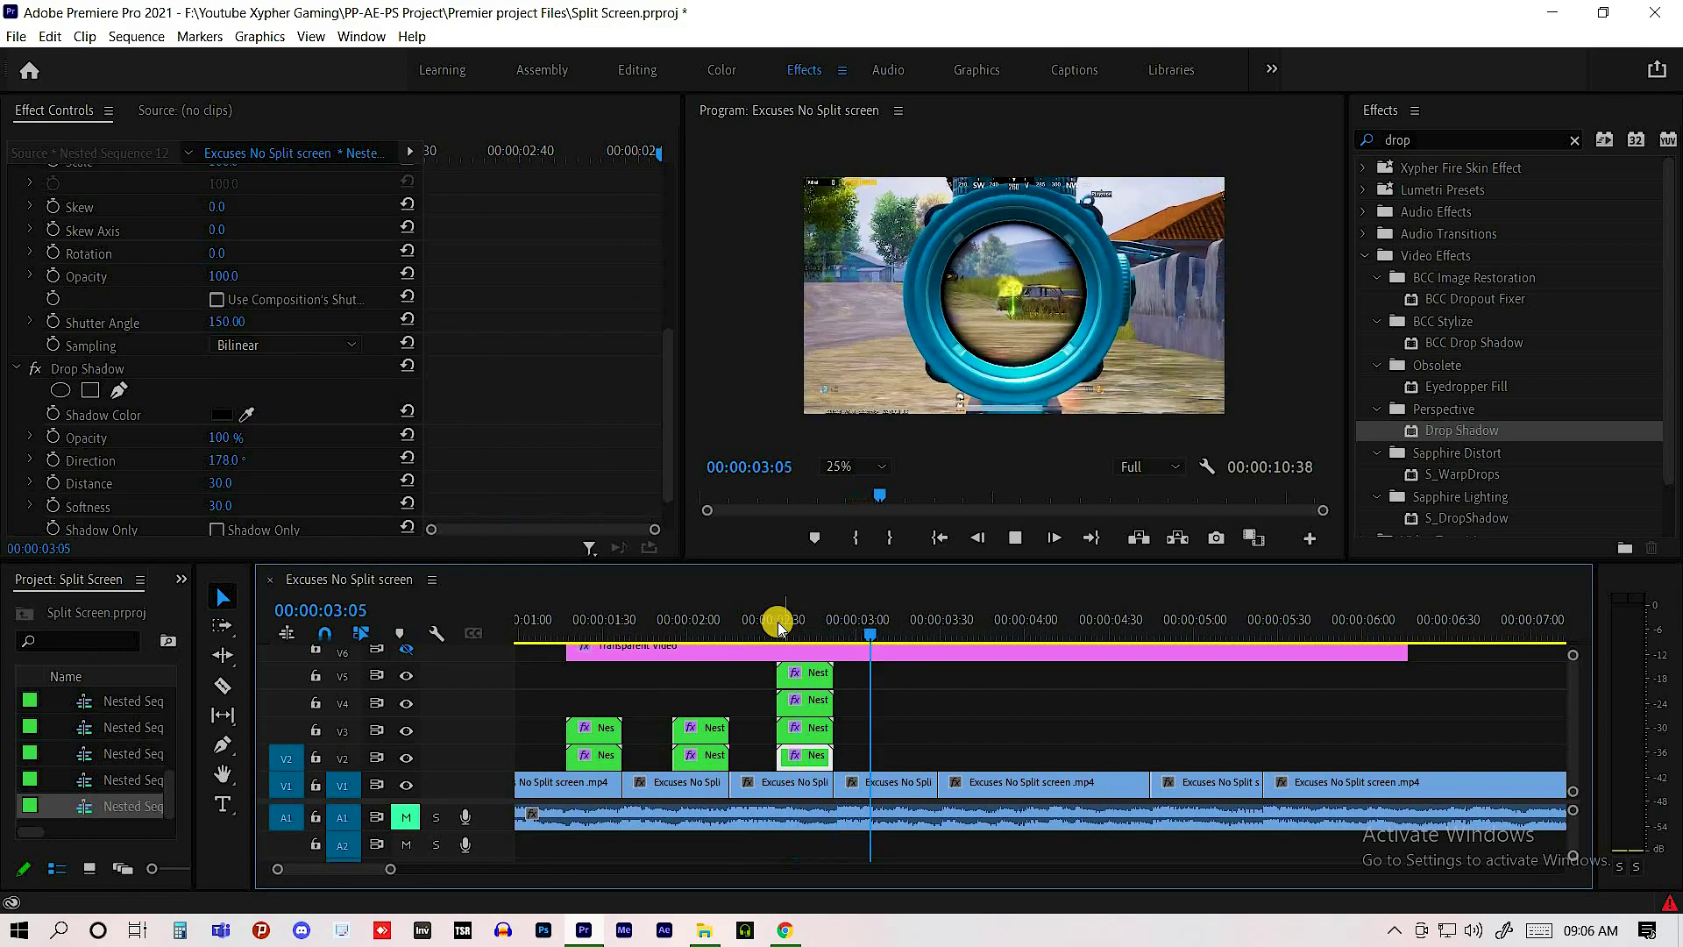
pyautogui.moveTo(760, 622); pyautogui.dragTo(802, 628)
pyautogui.press('space')
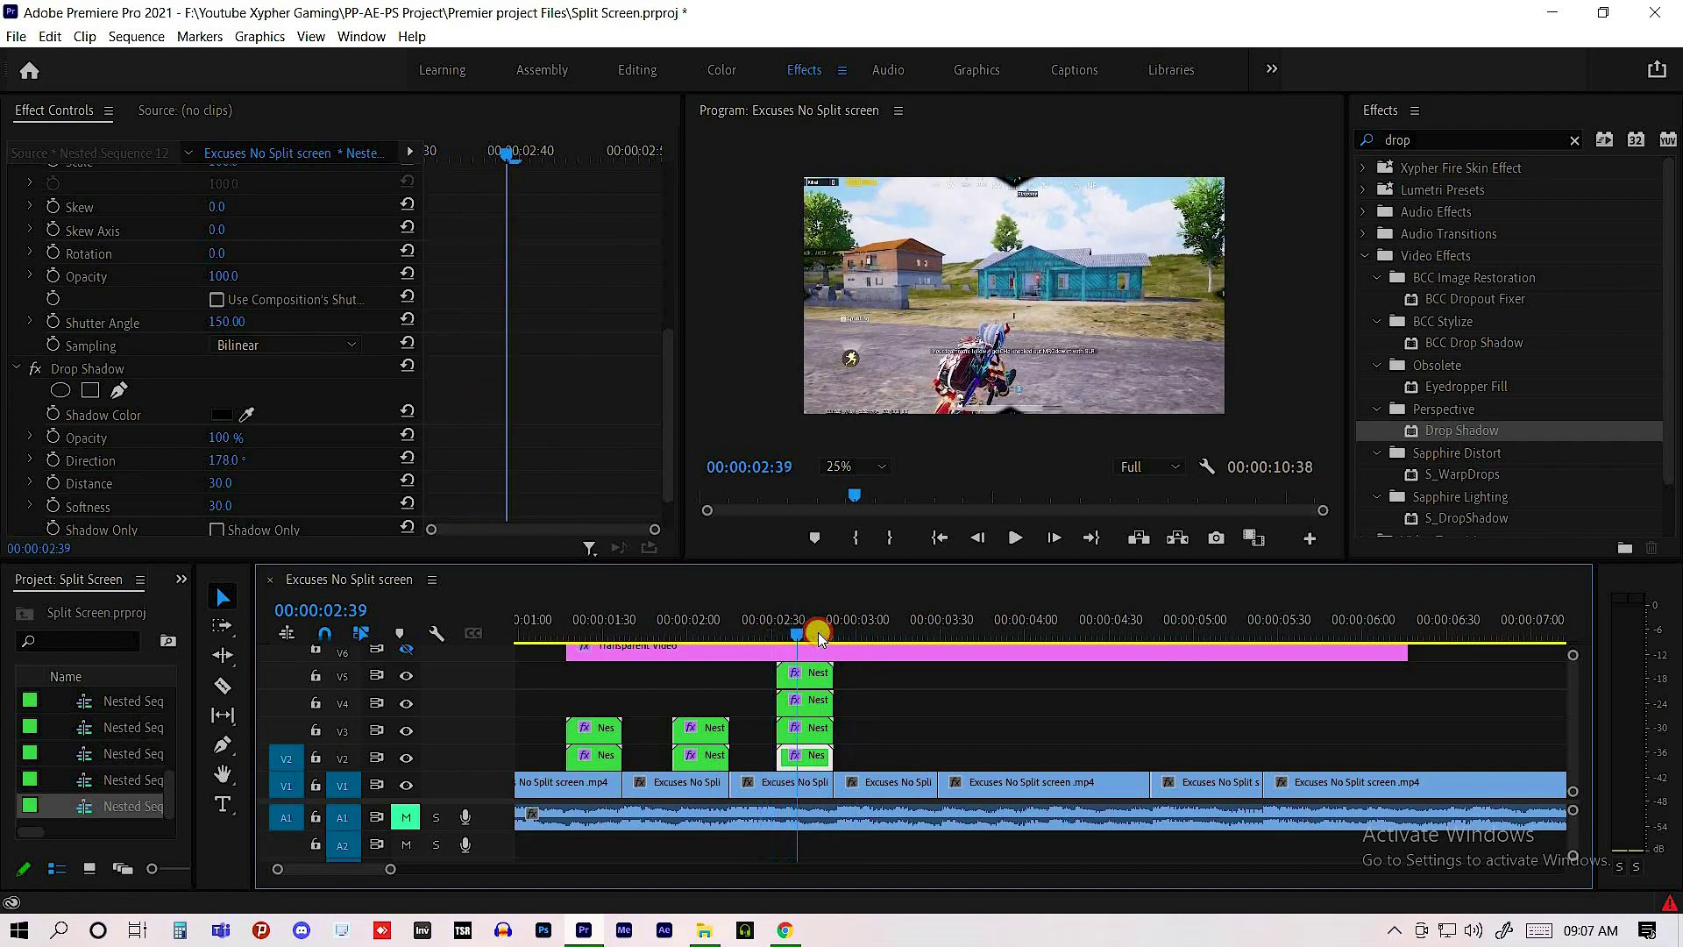
pyautogui.press('space')
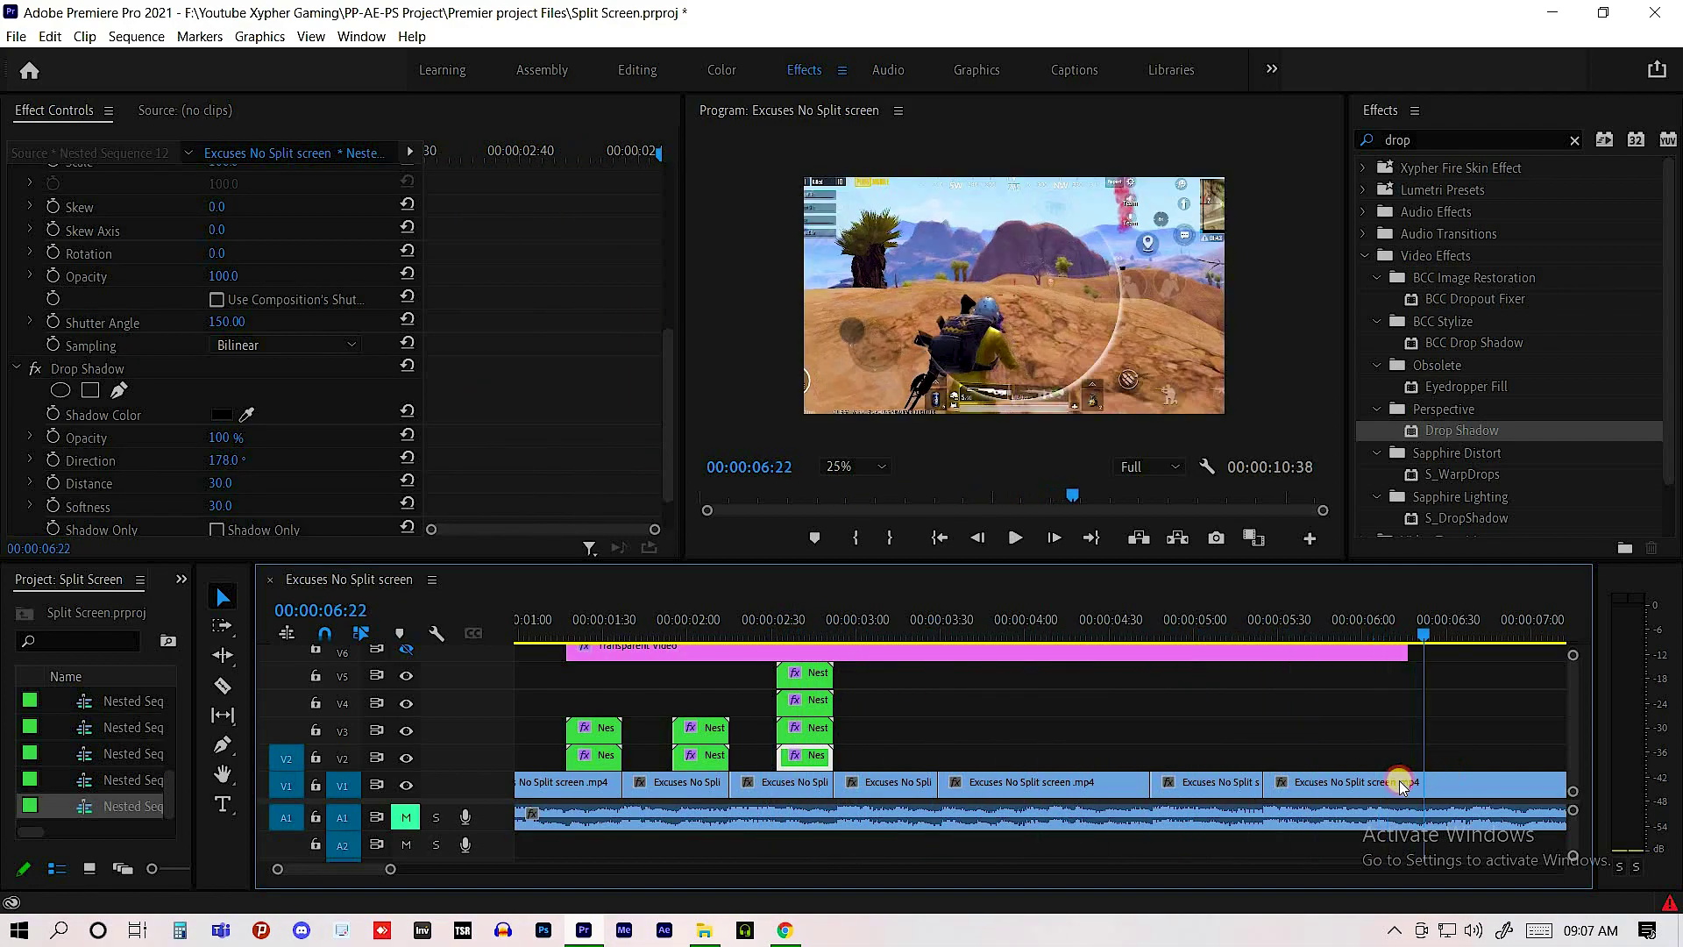
pyautogui.press('space')
# - Step frame by frame between 06:31 and 06:52 to check the transitions
pyautogui.press('Right')
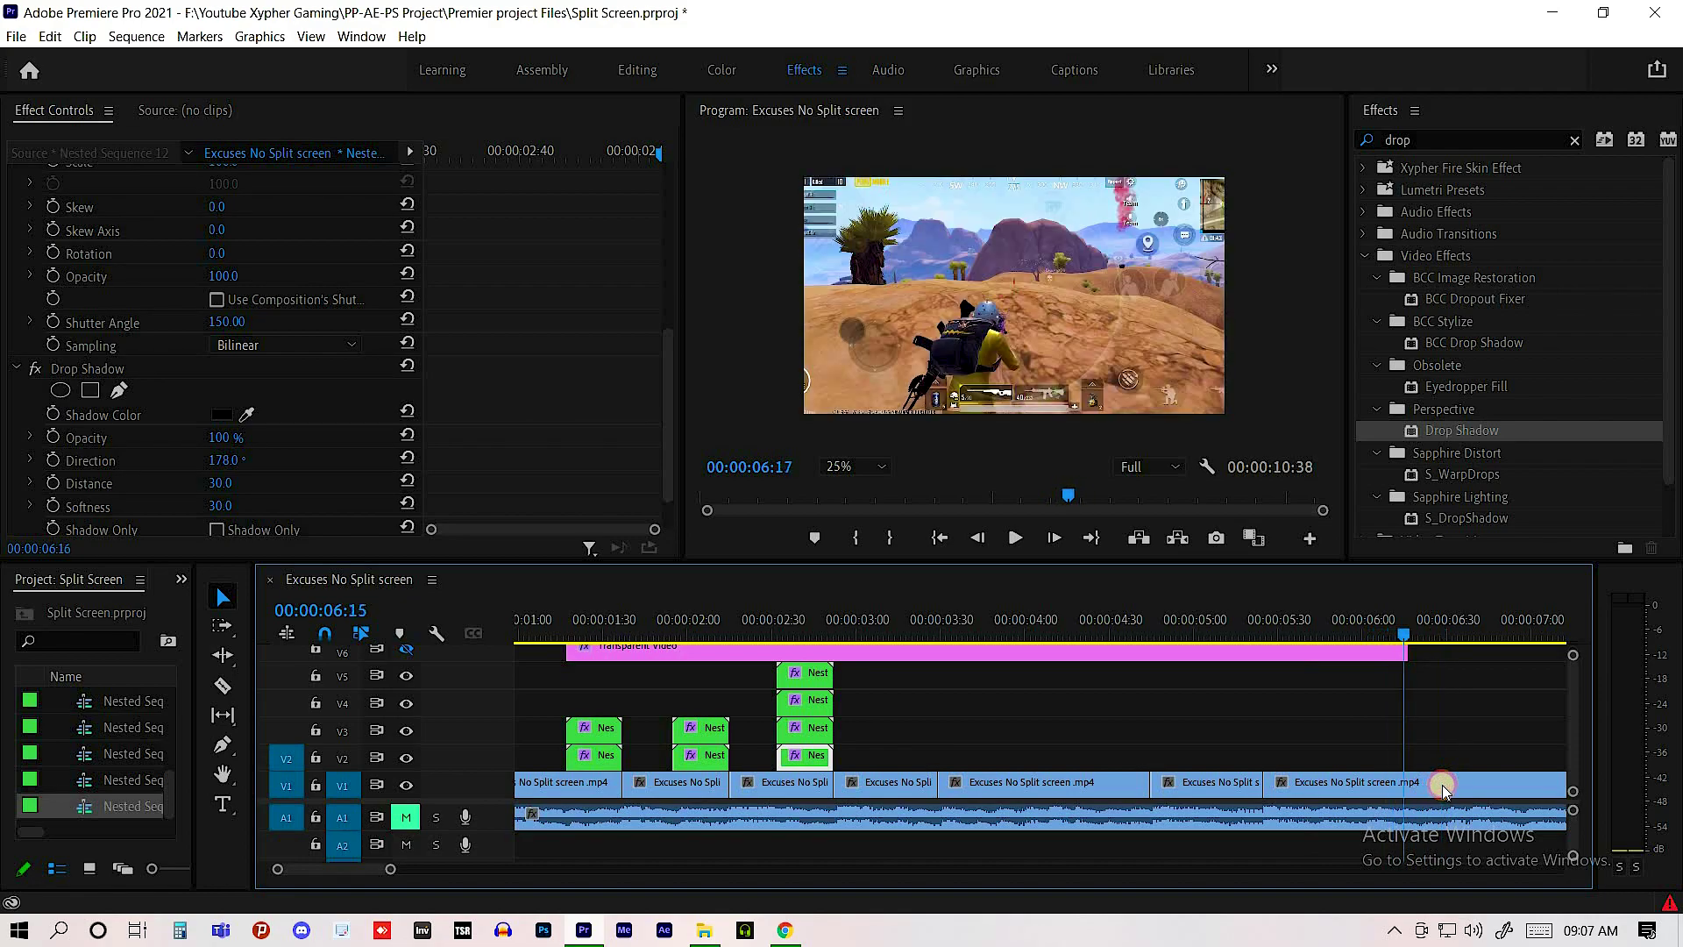
pyautogui.press('Right')
pyautogui.press('Right')
pyautogui.press('Left')
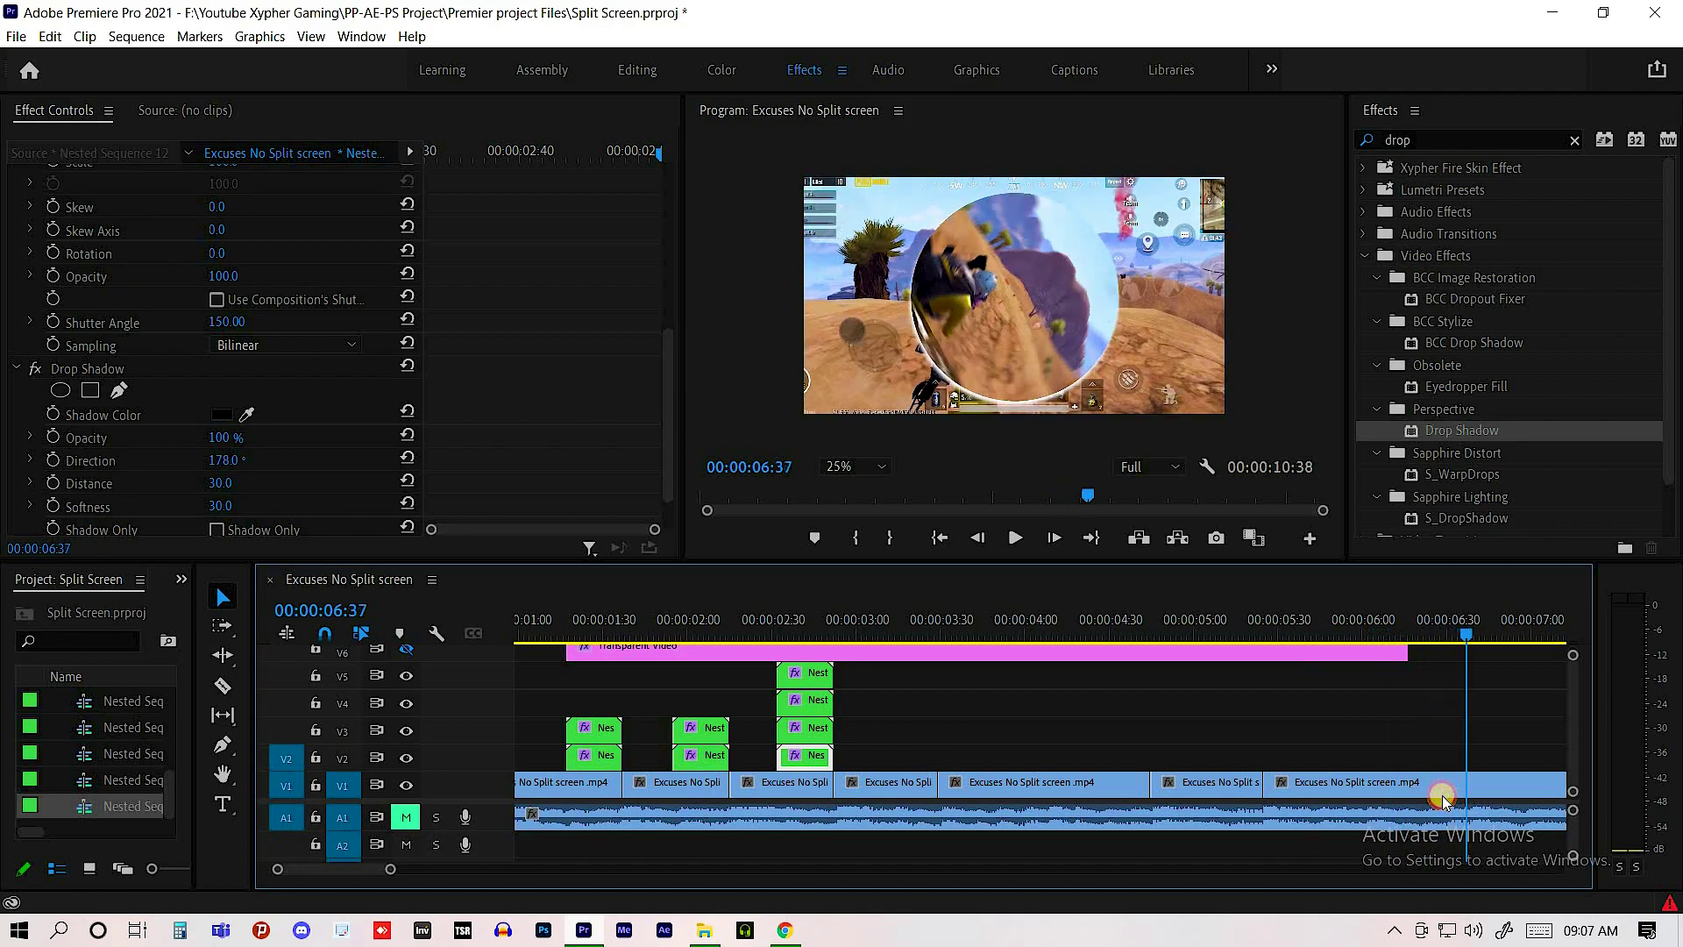
pyautogui.press('Left')
pyautogui.press('Left')
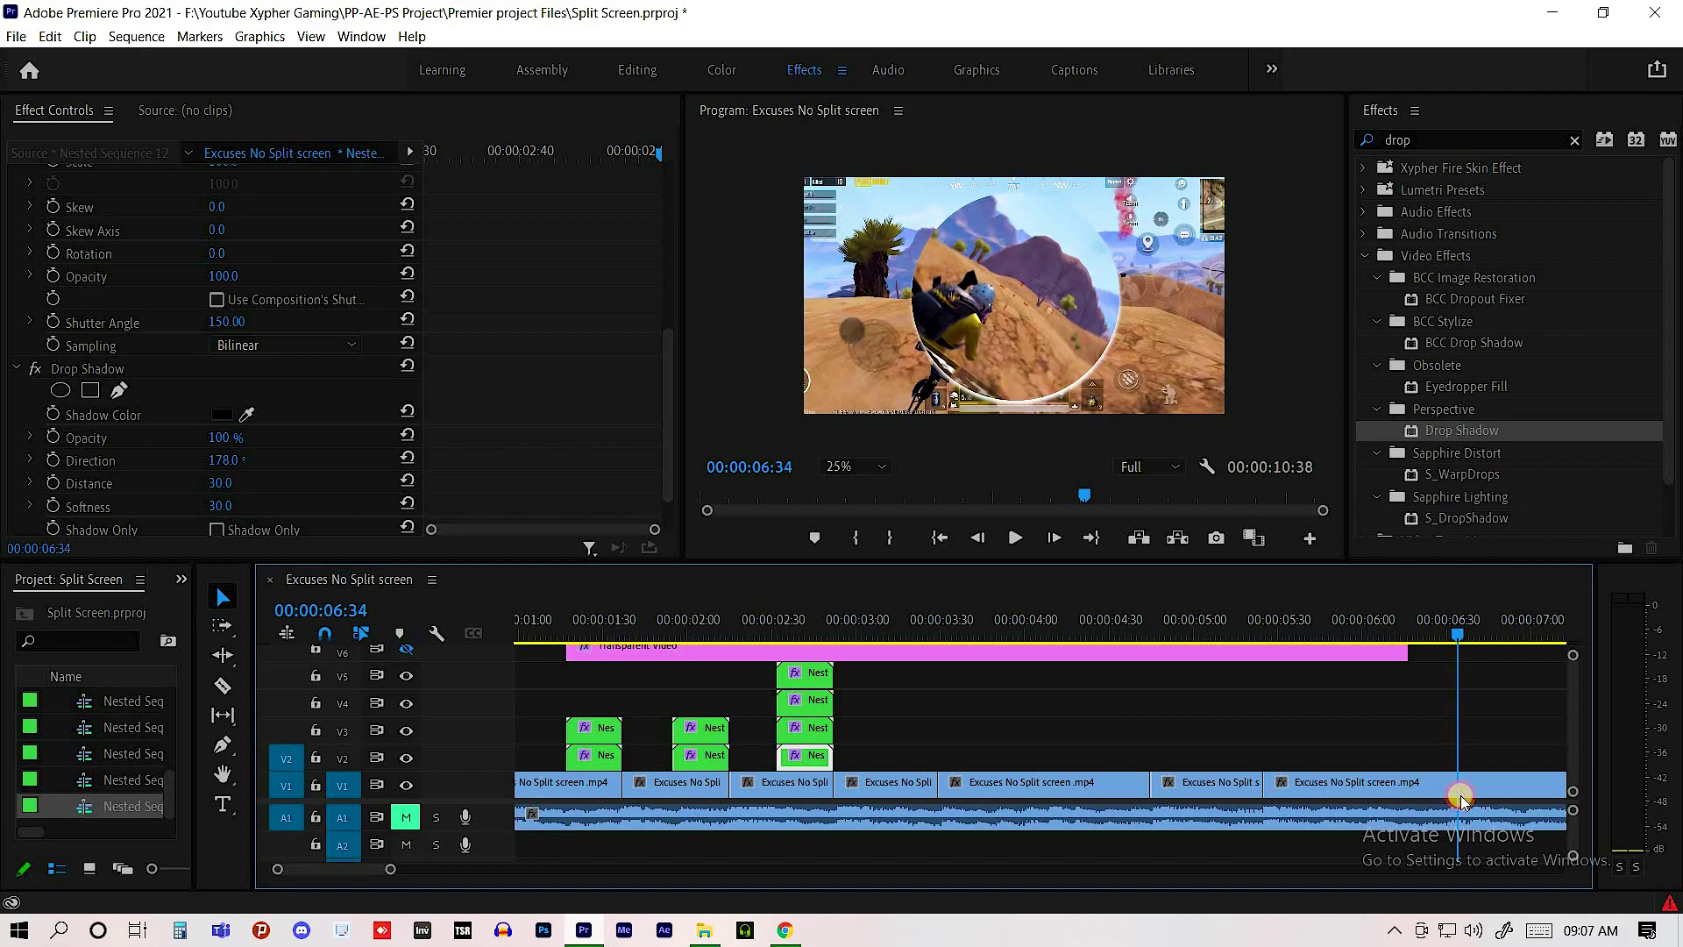
pyautogui.press('Right')
pyautogui.press('Right')
pyautogui.press('Right')
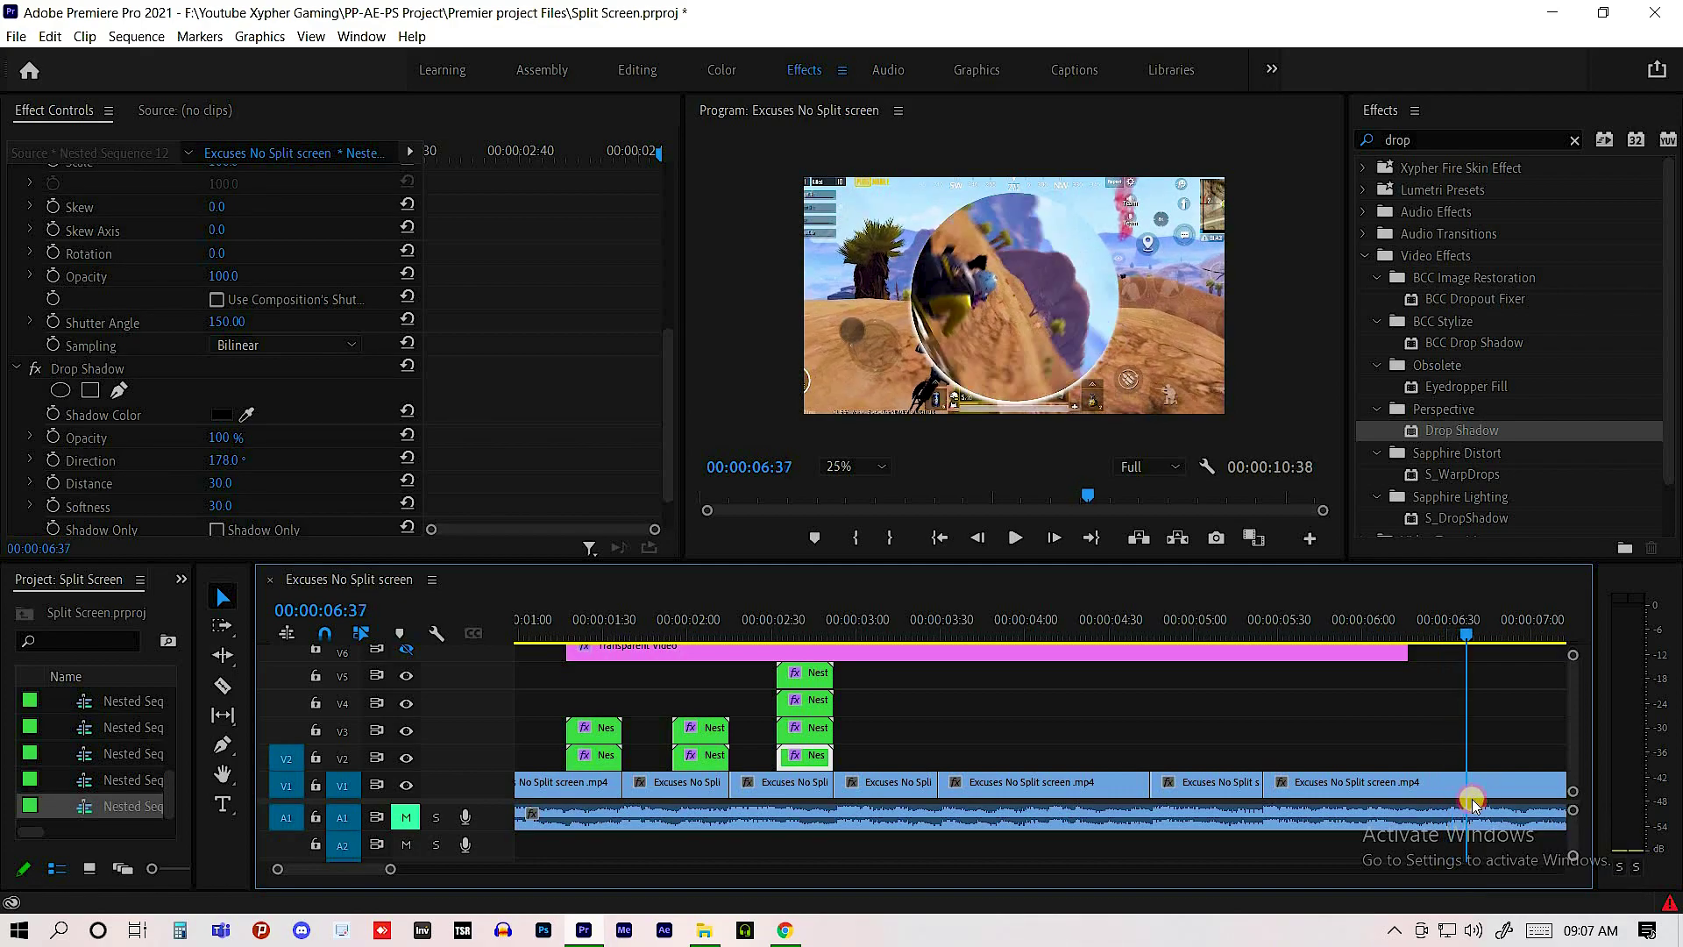
pyautogui.hotkey('shift', 'Right')
pyautogui.hotkey('shift', 'Left')
pyautogui.hotkey('shift', 'Left')
pyautogui.hotkey('shift', 'Right')
pyautogui.hotkey('shift', 'Right')
pyautogui.hotkey('shift', 'Right')
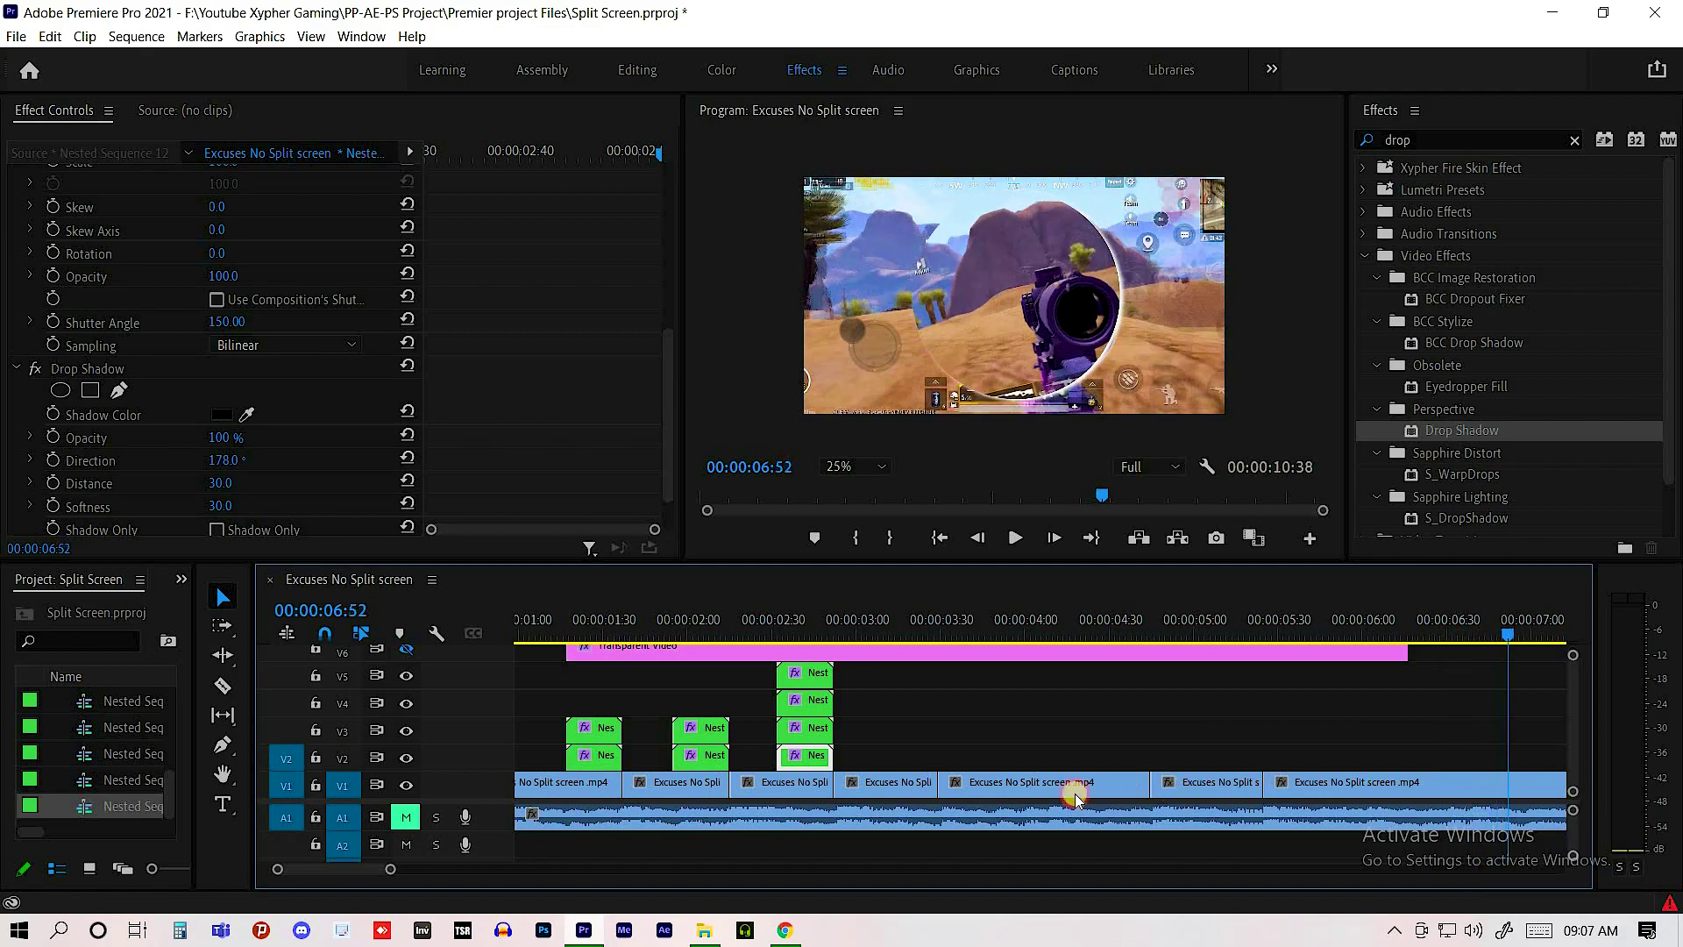
# - Play the whole sequence from the start, stopping at 09:19
pyautogui.press('space')
pyautogui.press('Home')
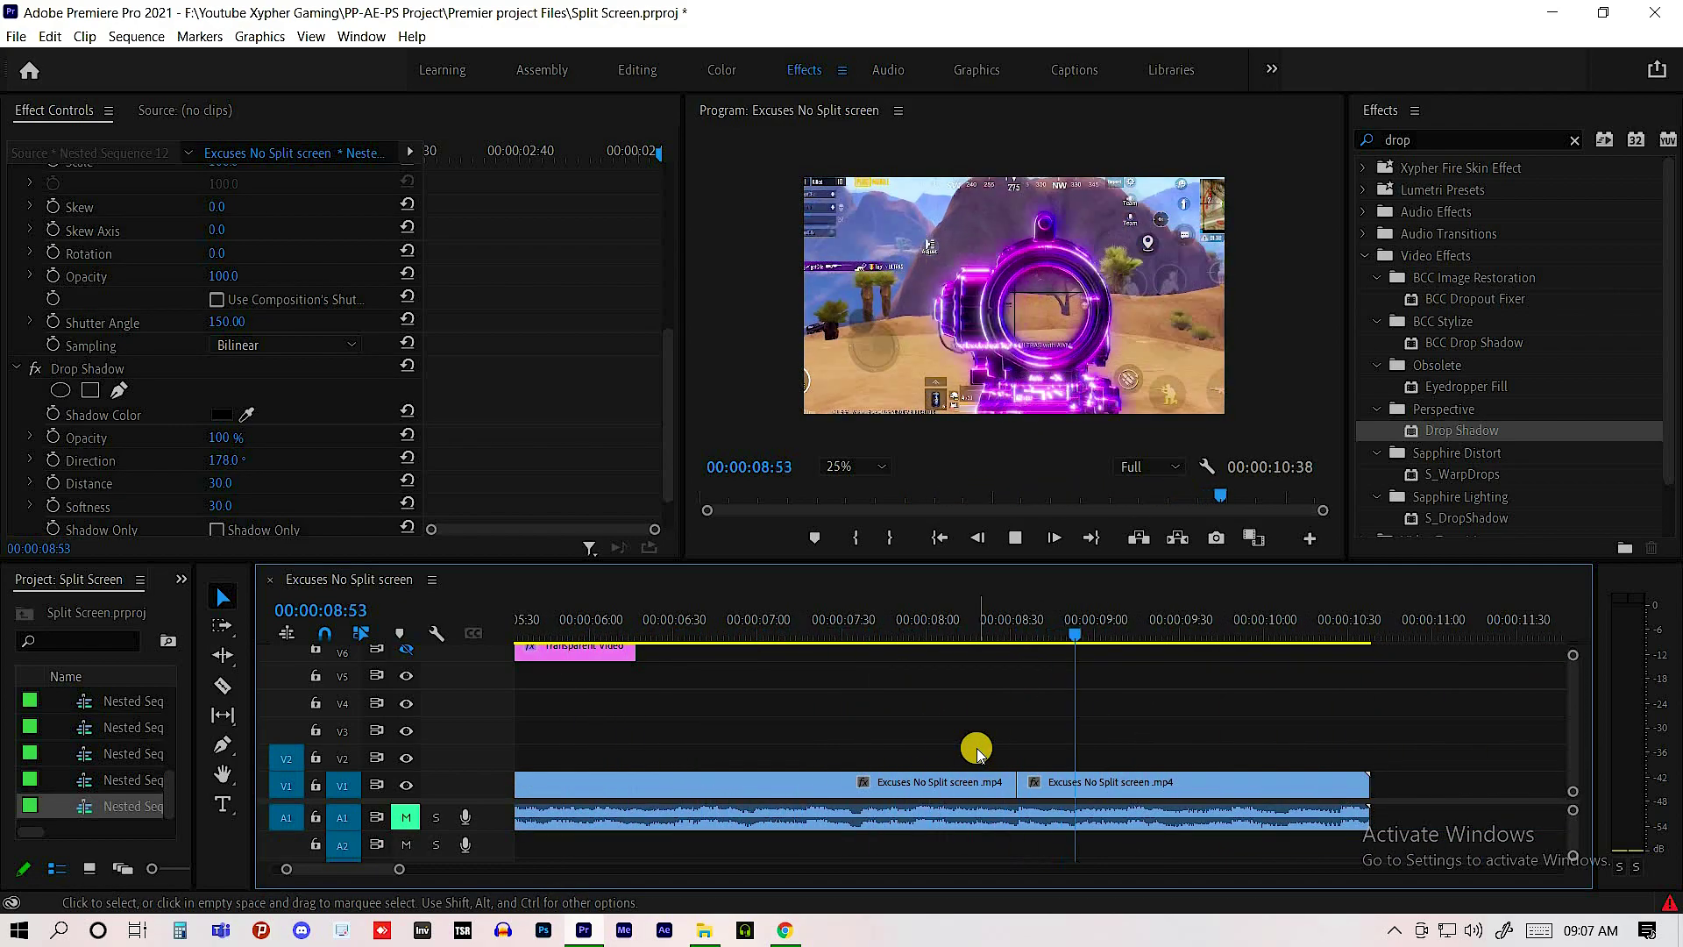
pyautogui.press('space')
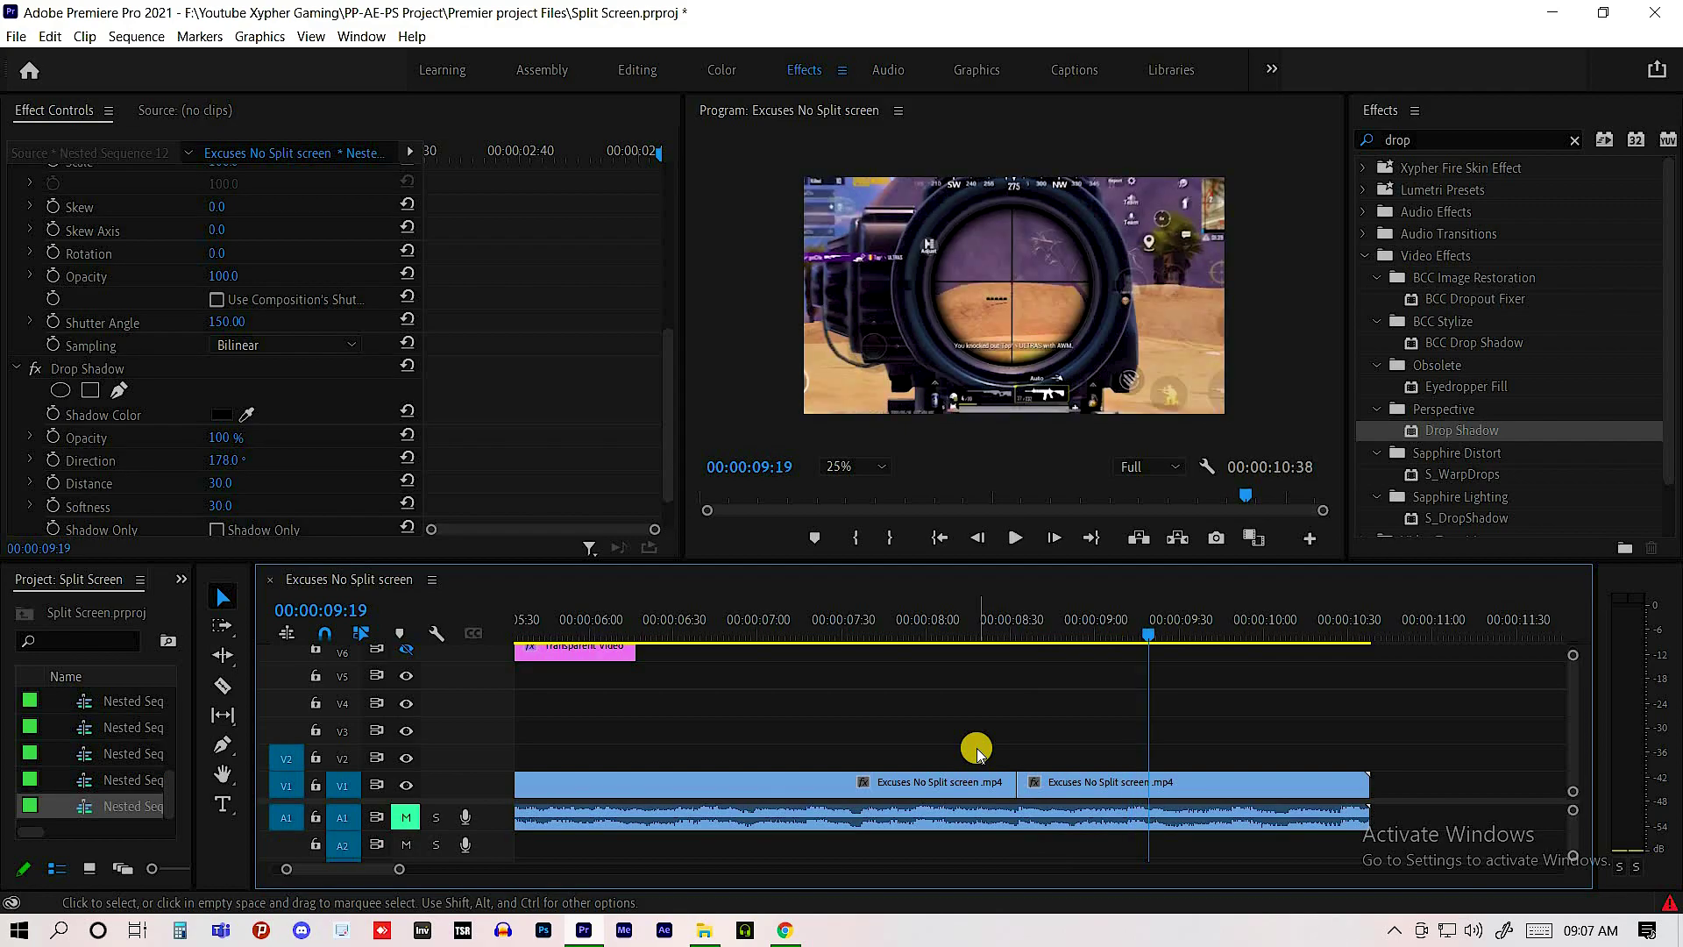
pyautogui.scroll(3, 977, 751)
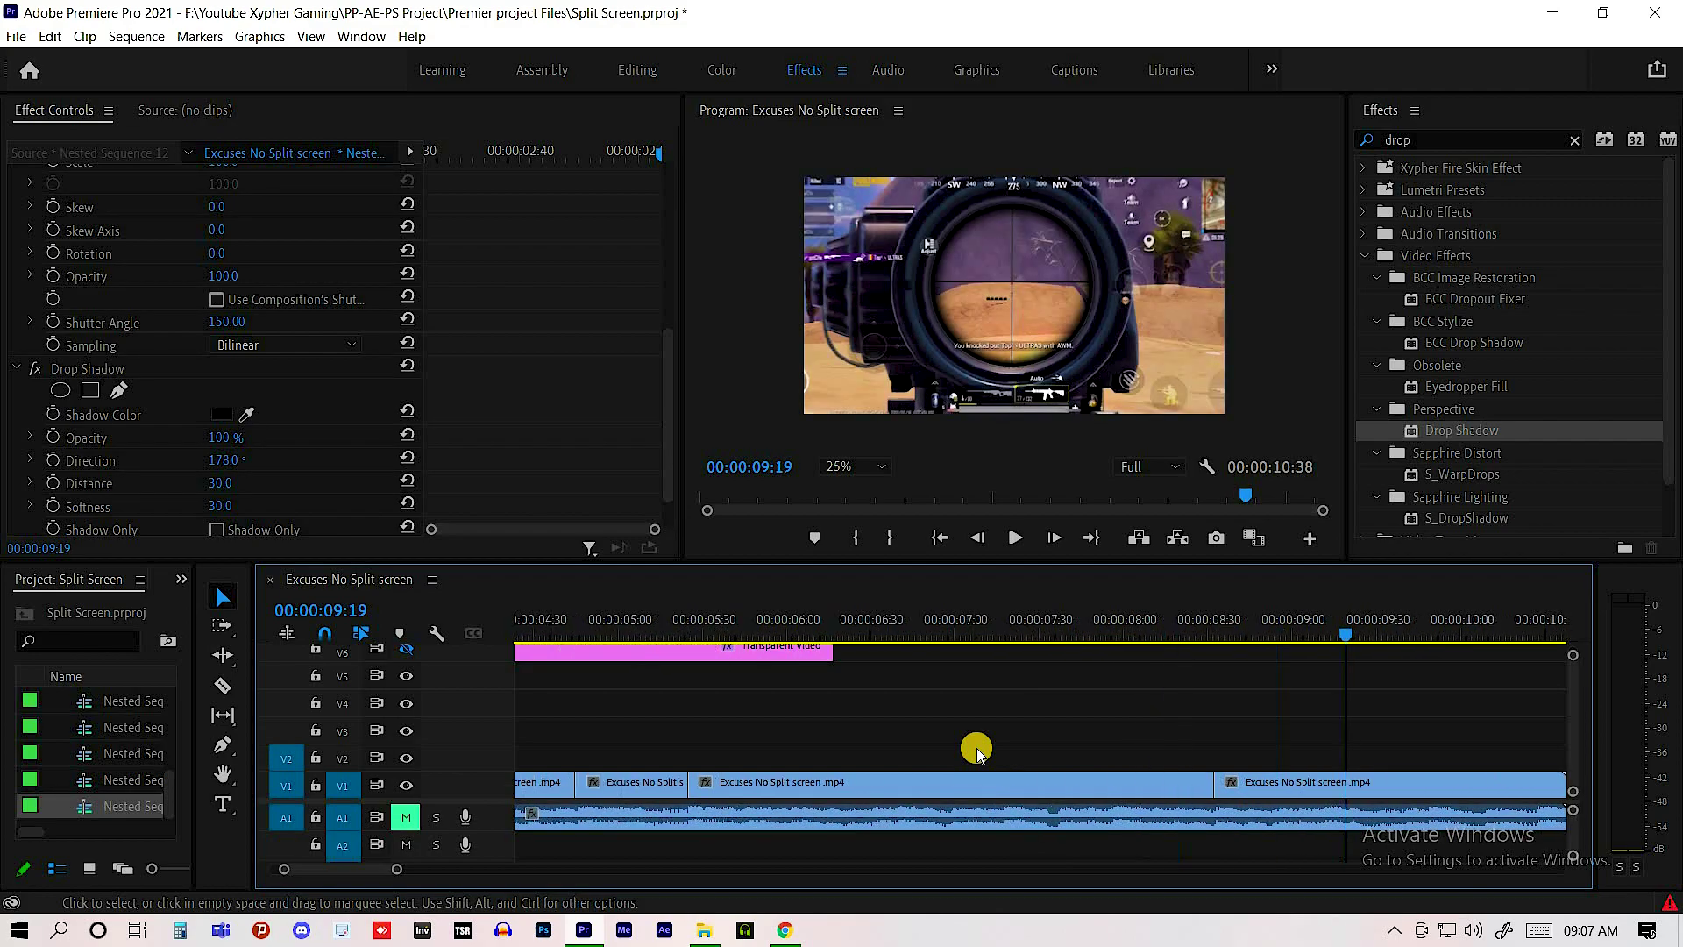
pyautogui.scroll(2, 977, 751)
pyautogui.scroll(1, 977, 752)
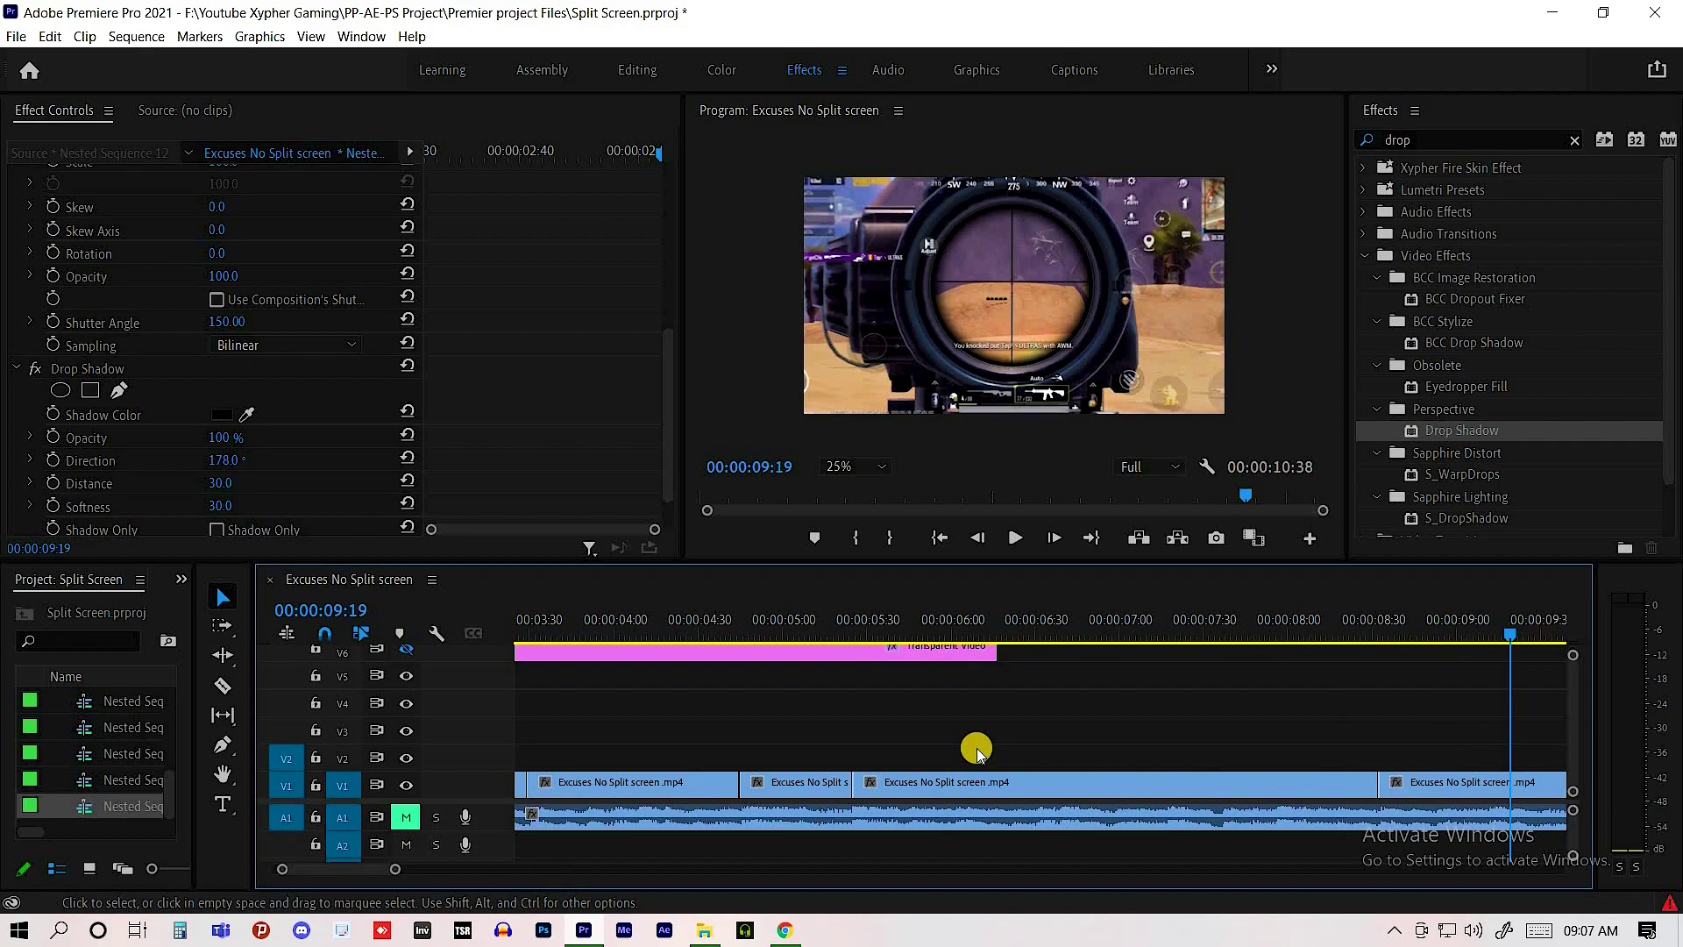
pyautogui.scroll(3, 976, 752)
pyautogui.scroll(3, 977, 751)
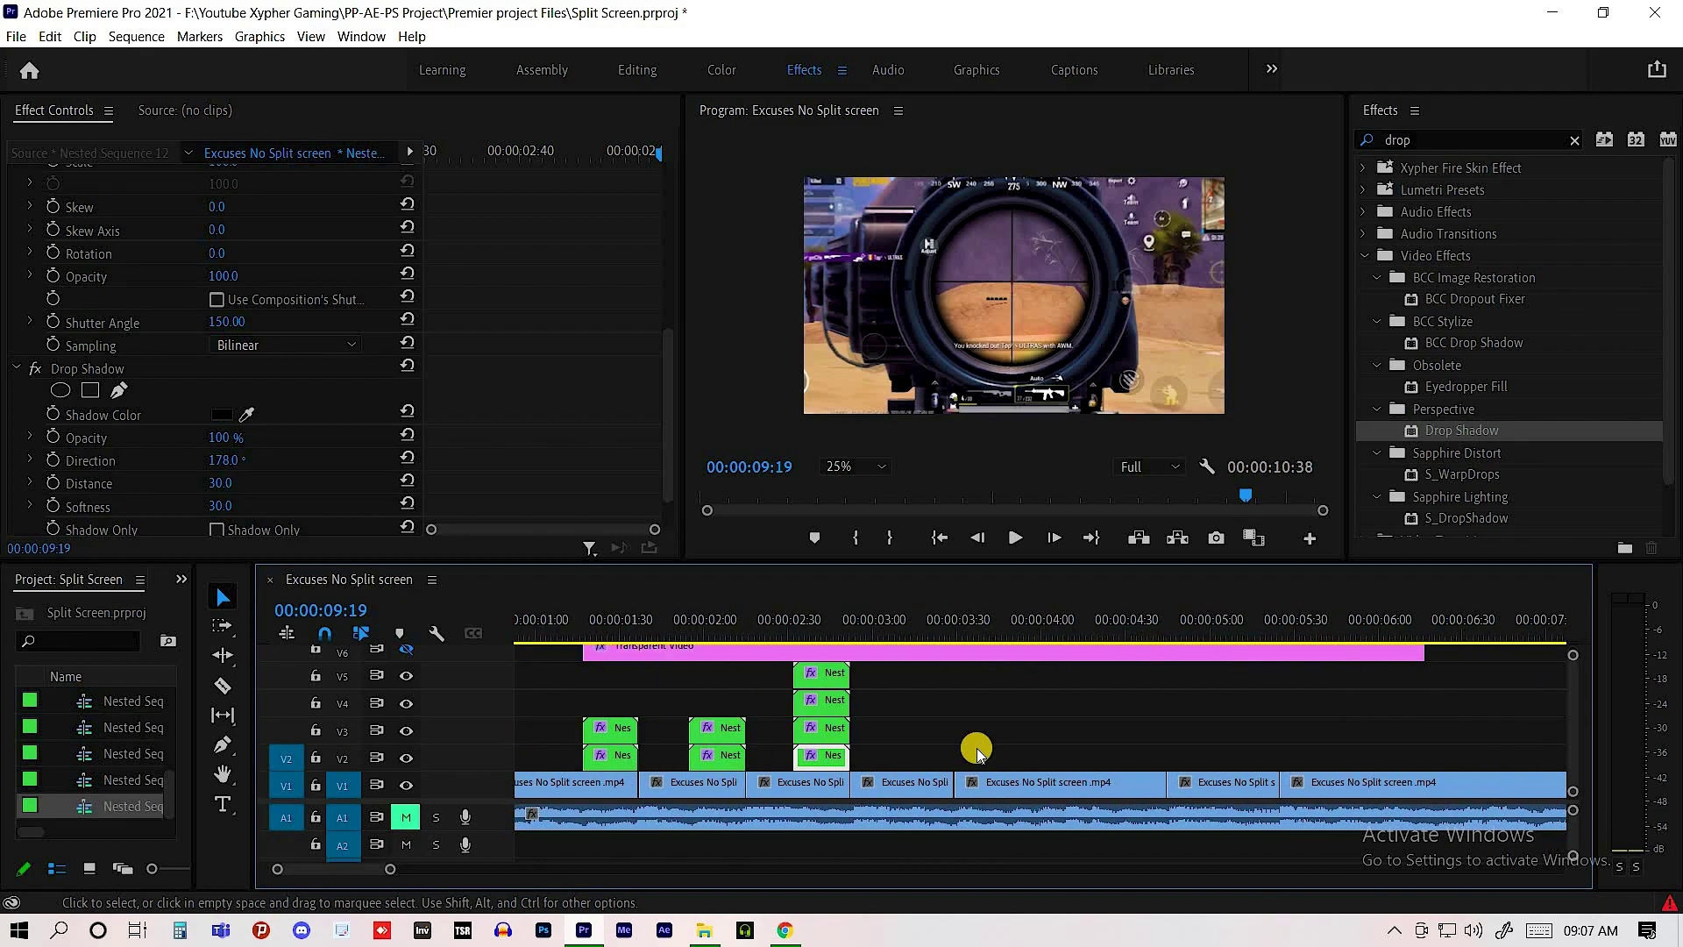